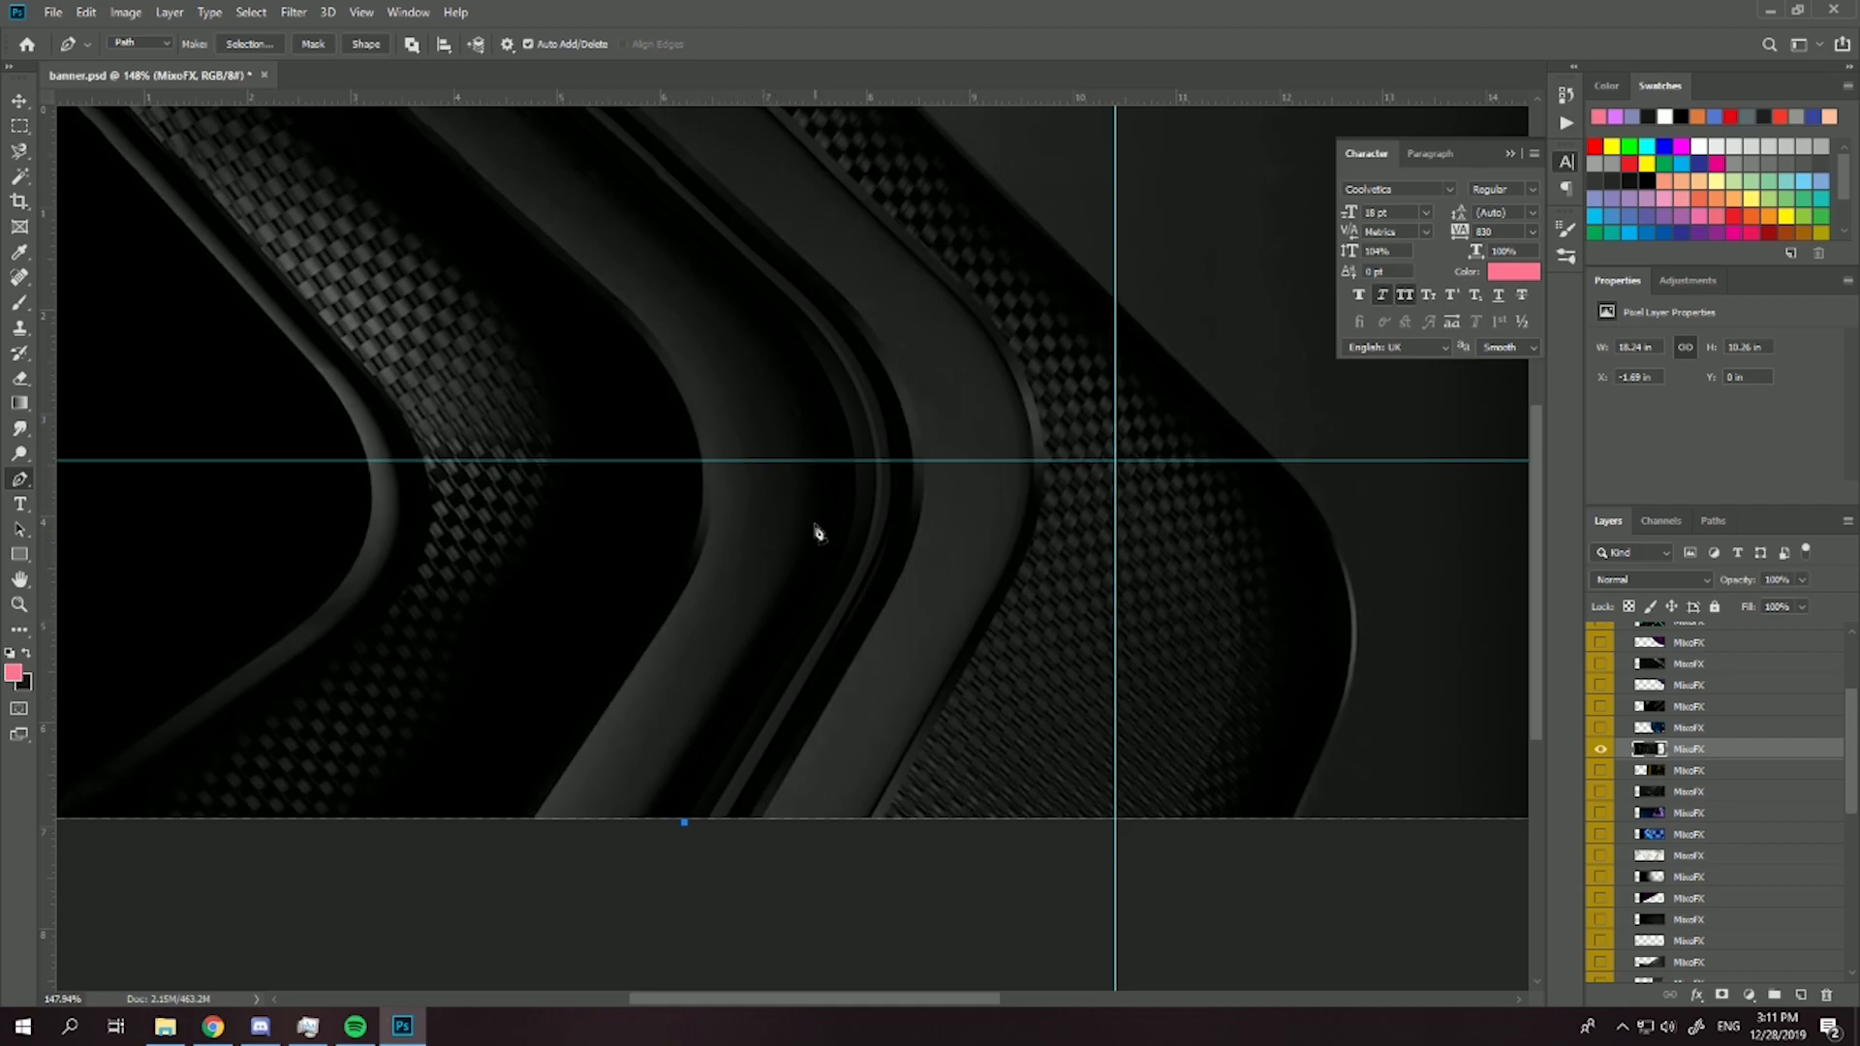
- Draw a pen path along the outer edge of the dark curved band and around the whole image area right of it
{"action": "left_click_drag", "start_coordinate": [852, 461], "coordinate": [841, 357]}
{"action": "left_click_drag", "start_coordinate": [693, 298], "coordinate": [837, 558]}
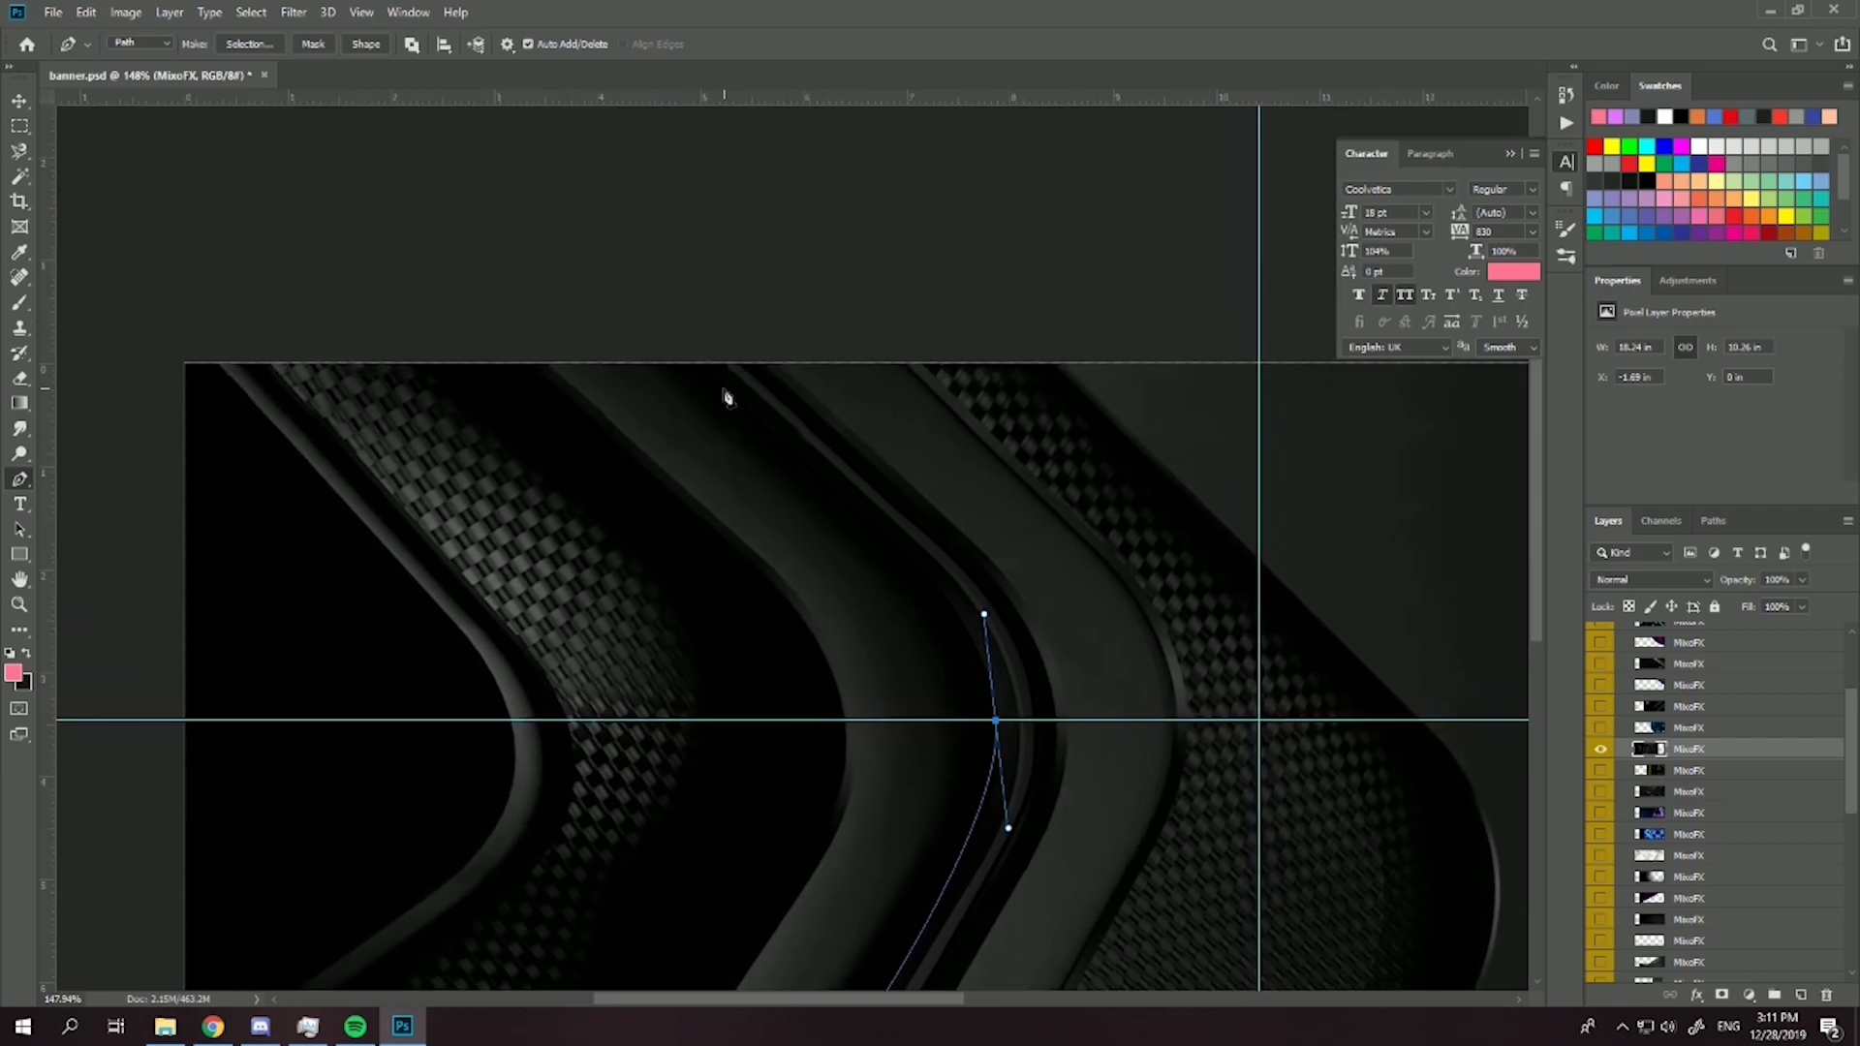
{"action": "left_click", "coordinate": [695, 358]}
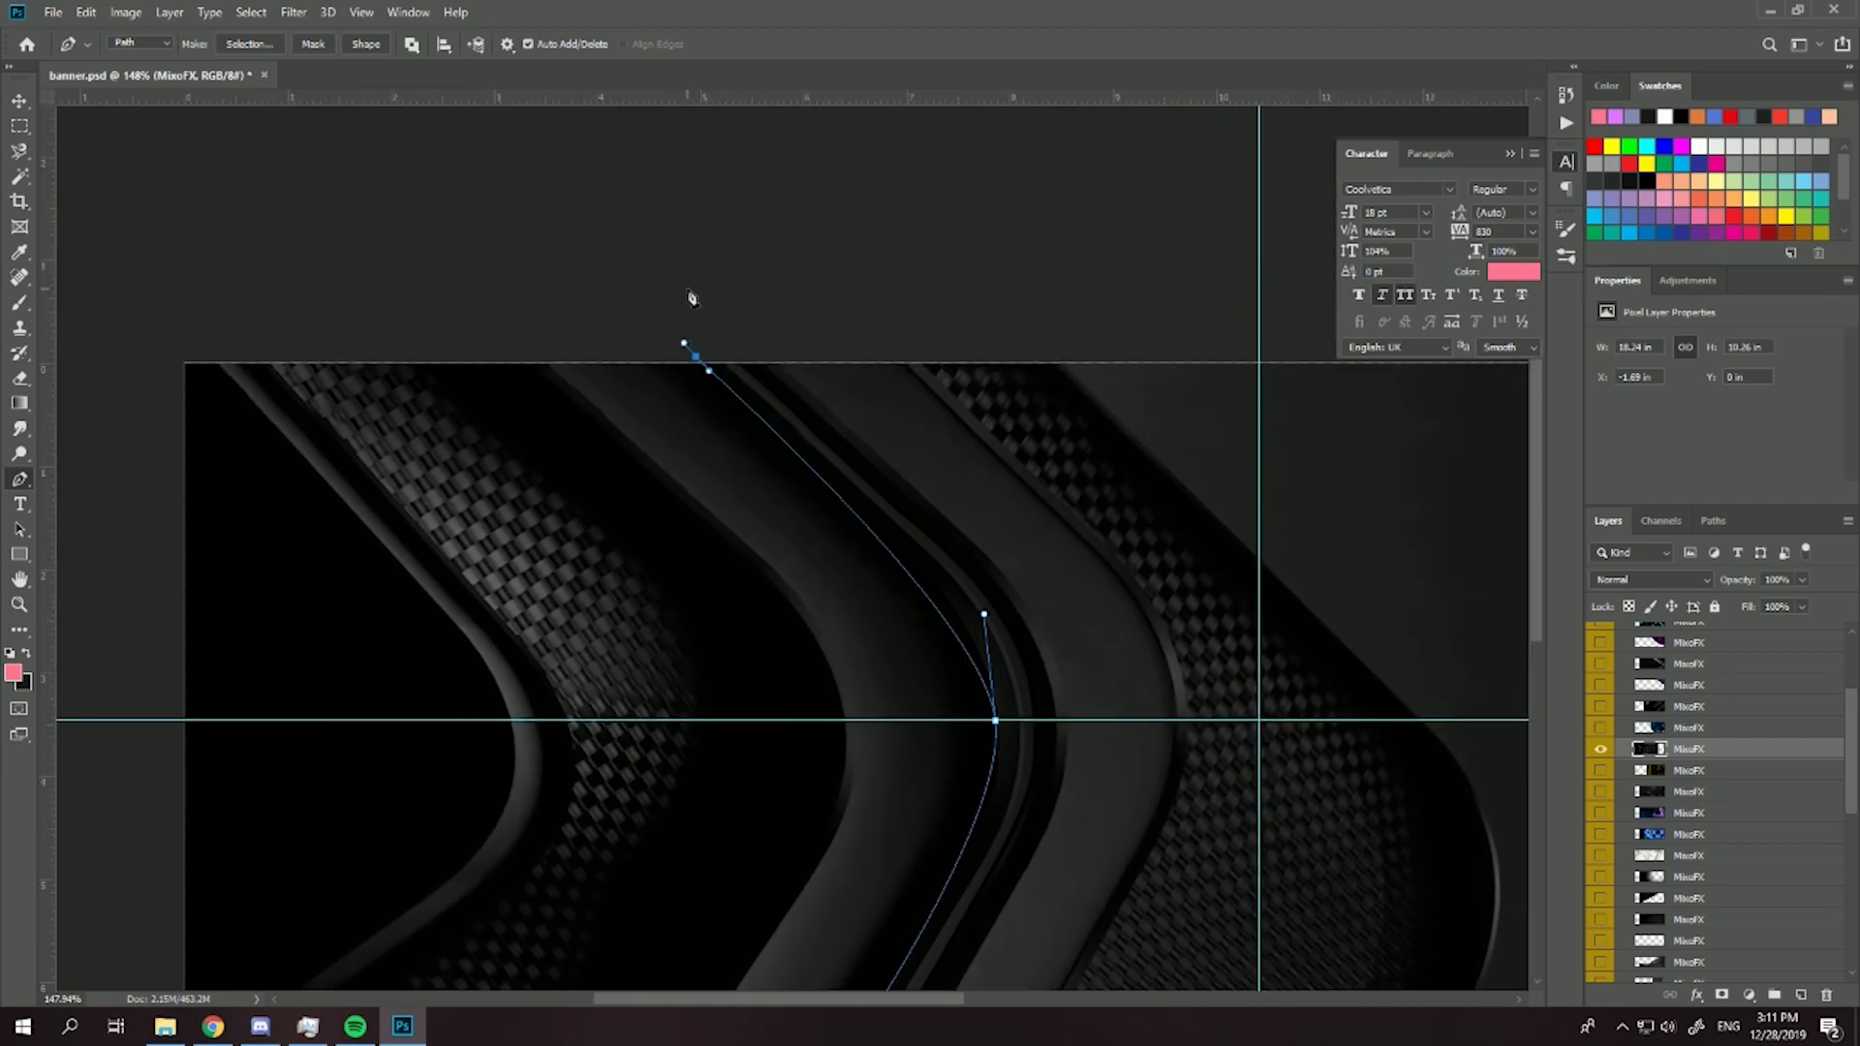
{"action": "scroll", "coordinate": [691, 300], "scroll_direction": "down", "scroll_amount": 3}
{"action": "left_click", "coordinate": [1091, 300]}
{"action": "left_click", "coordinate": [1204, 350]}
{"action": "left_click", "coordinate": [1191, 610]}
{"action": "left_click", "coordinate": [1100, 767]}
{"action": "left_click", "coordinate": [596, 808]}
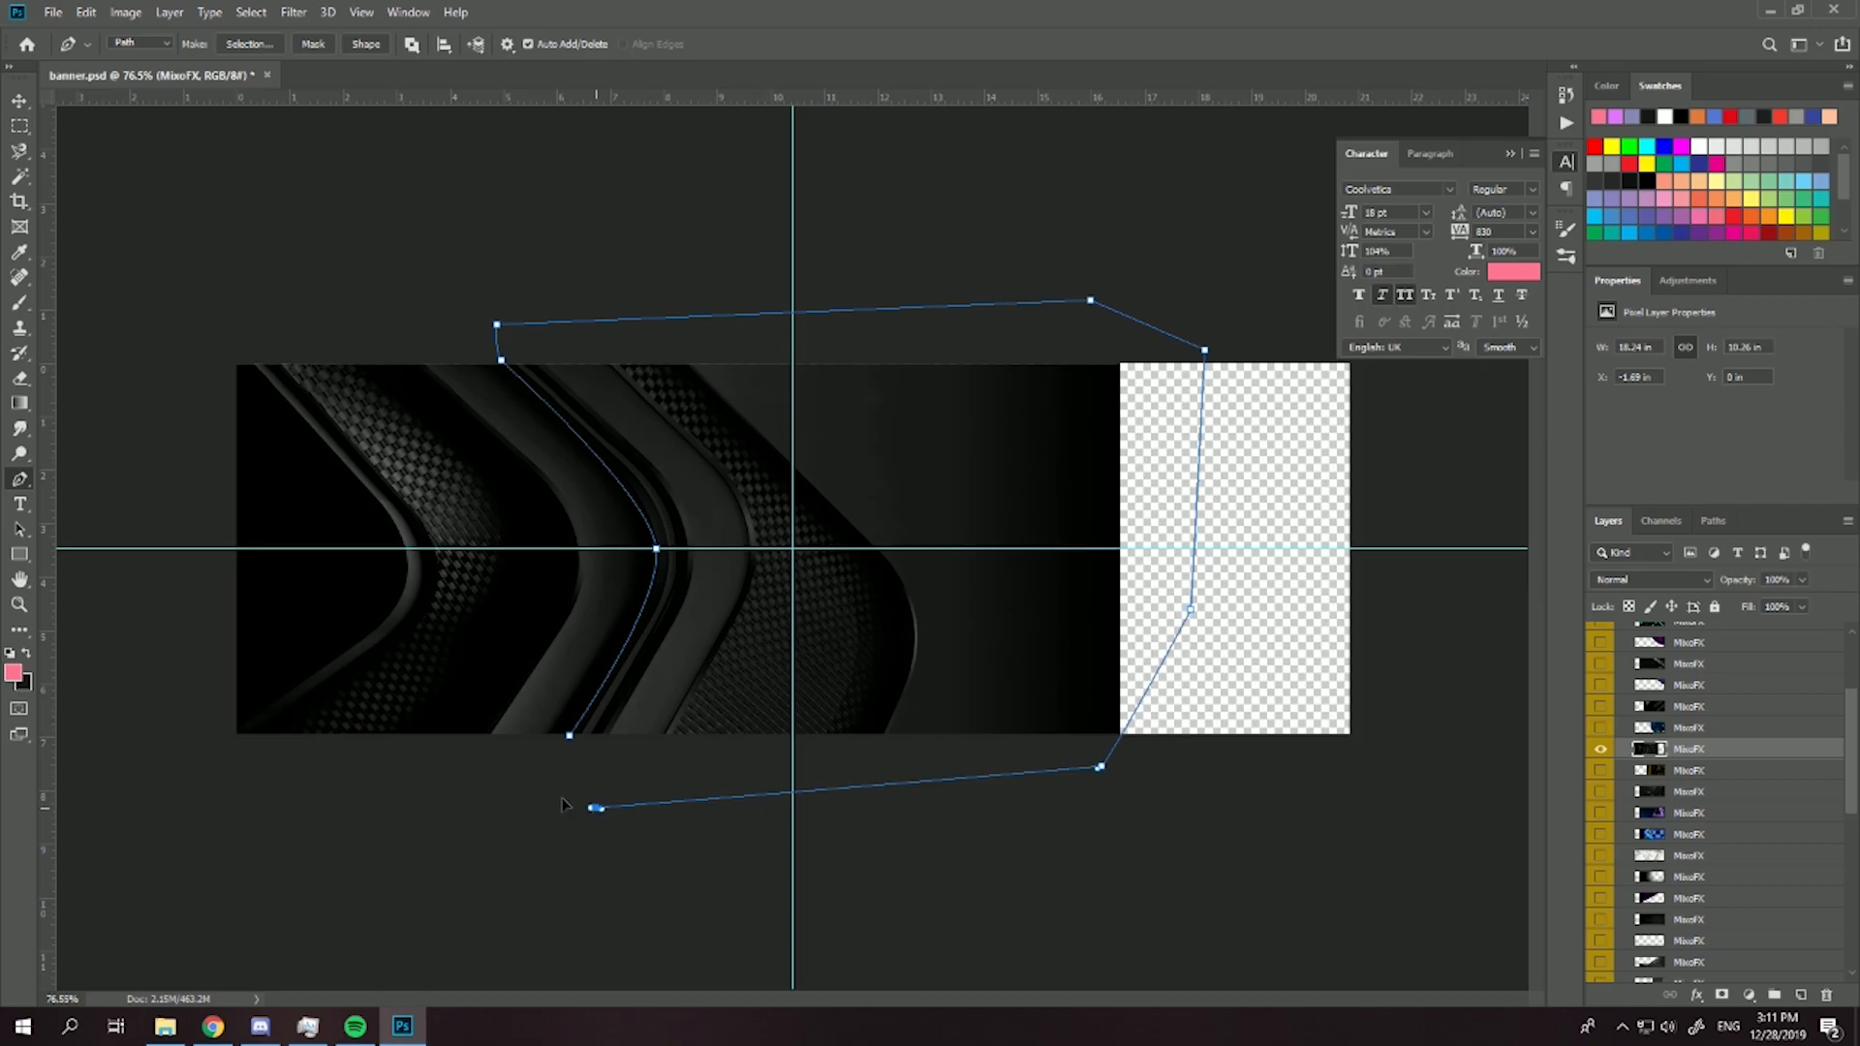
- Convert the closed path into a selection and delete the enclosed image area from the MixoFX layer
{"action": "right_click", "coordinate": [694, 226]}
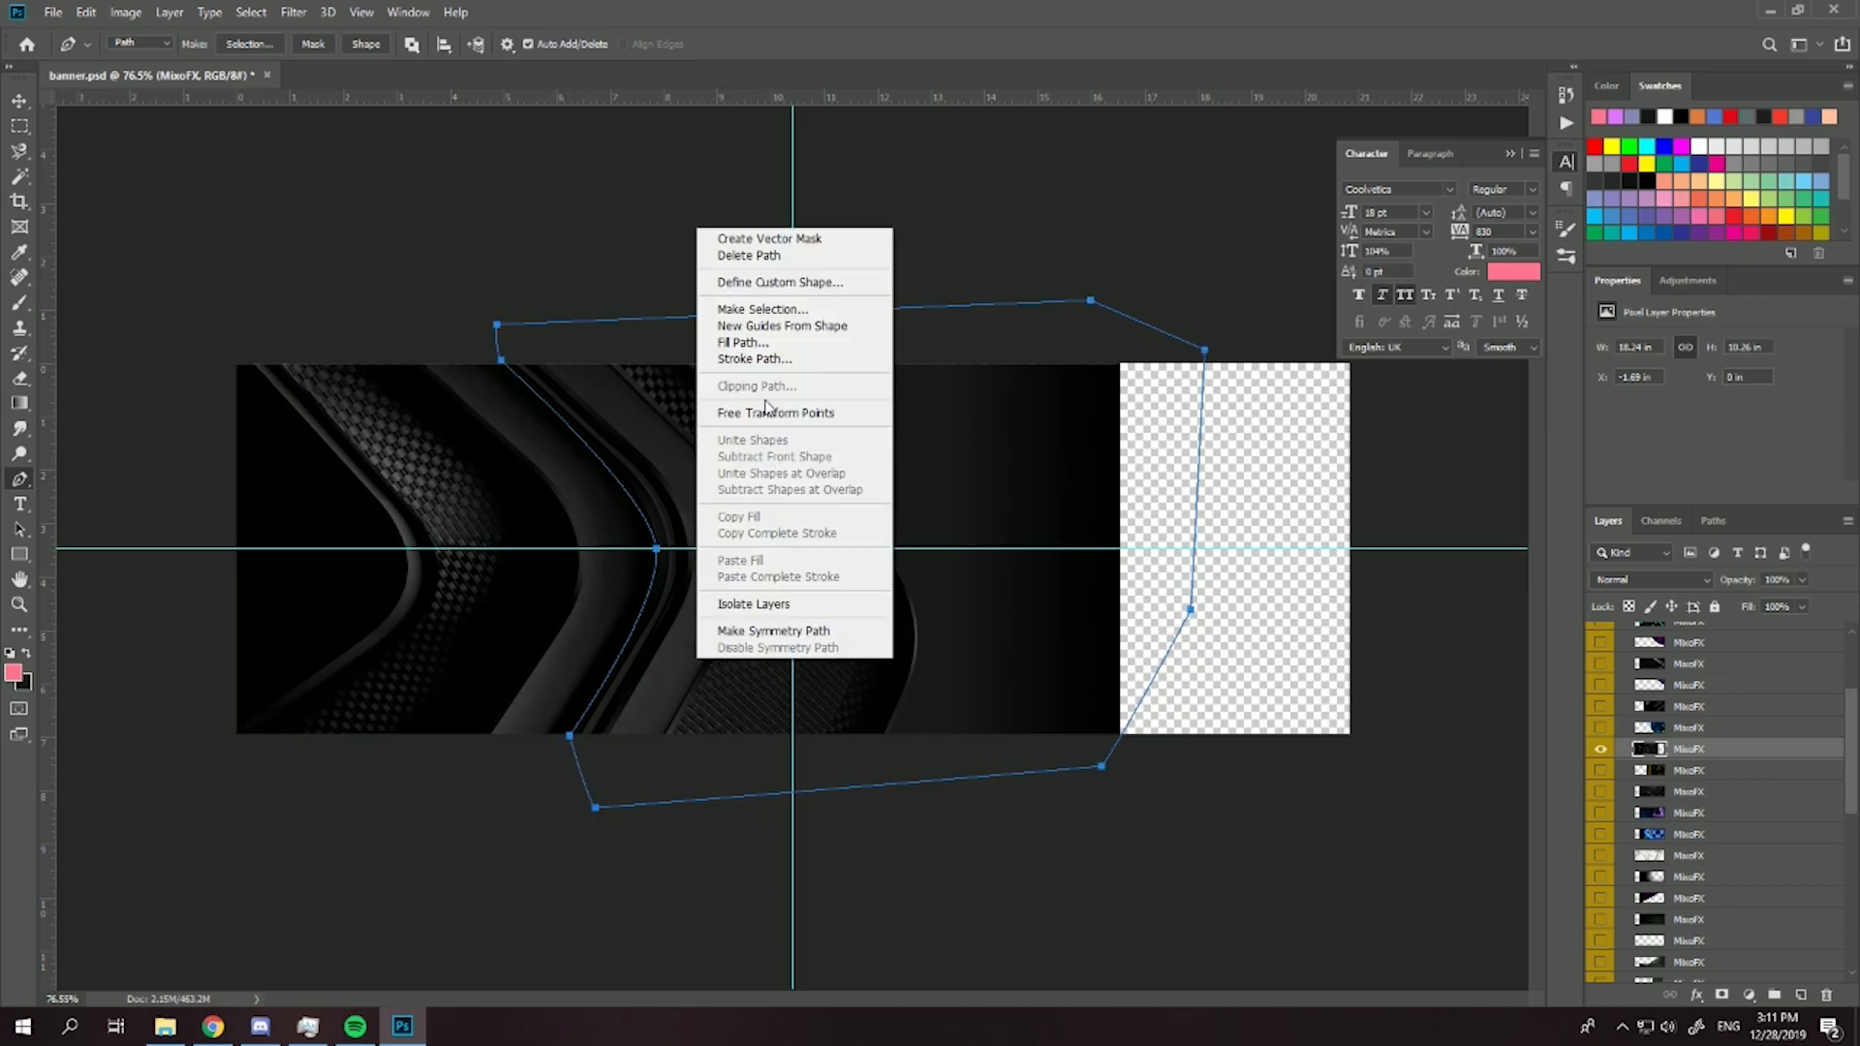
{"action": "left_click", "coordinate": [768, 303]}
{"action": "left_click", "coordinate": [1019, 261]}
{"action": "key", "text": "Delete"}
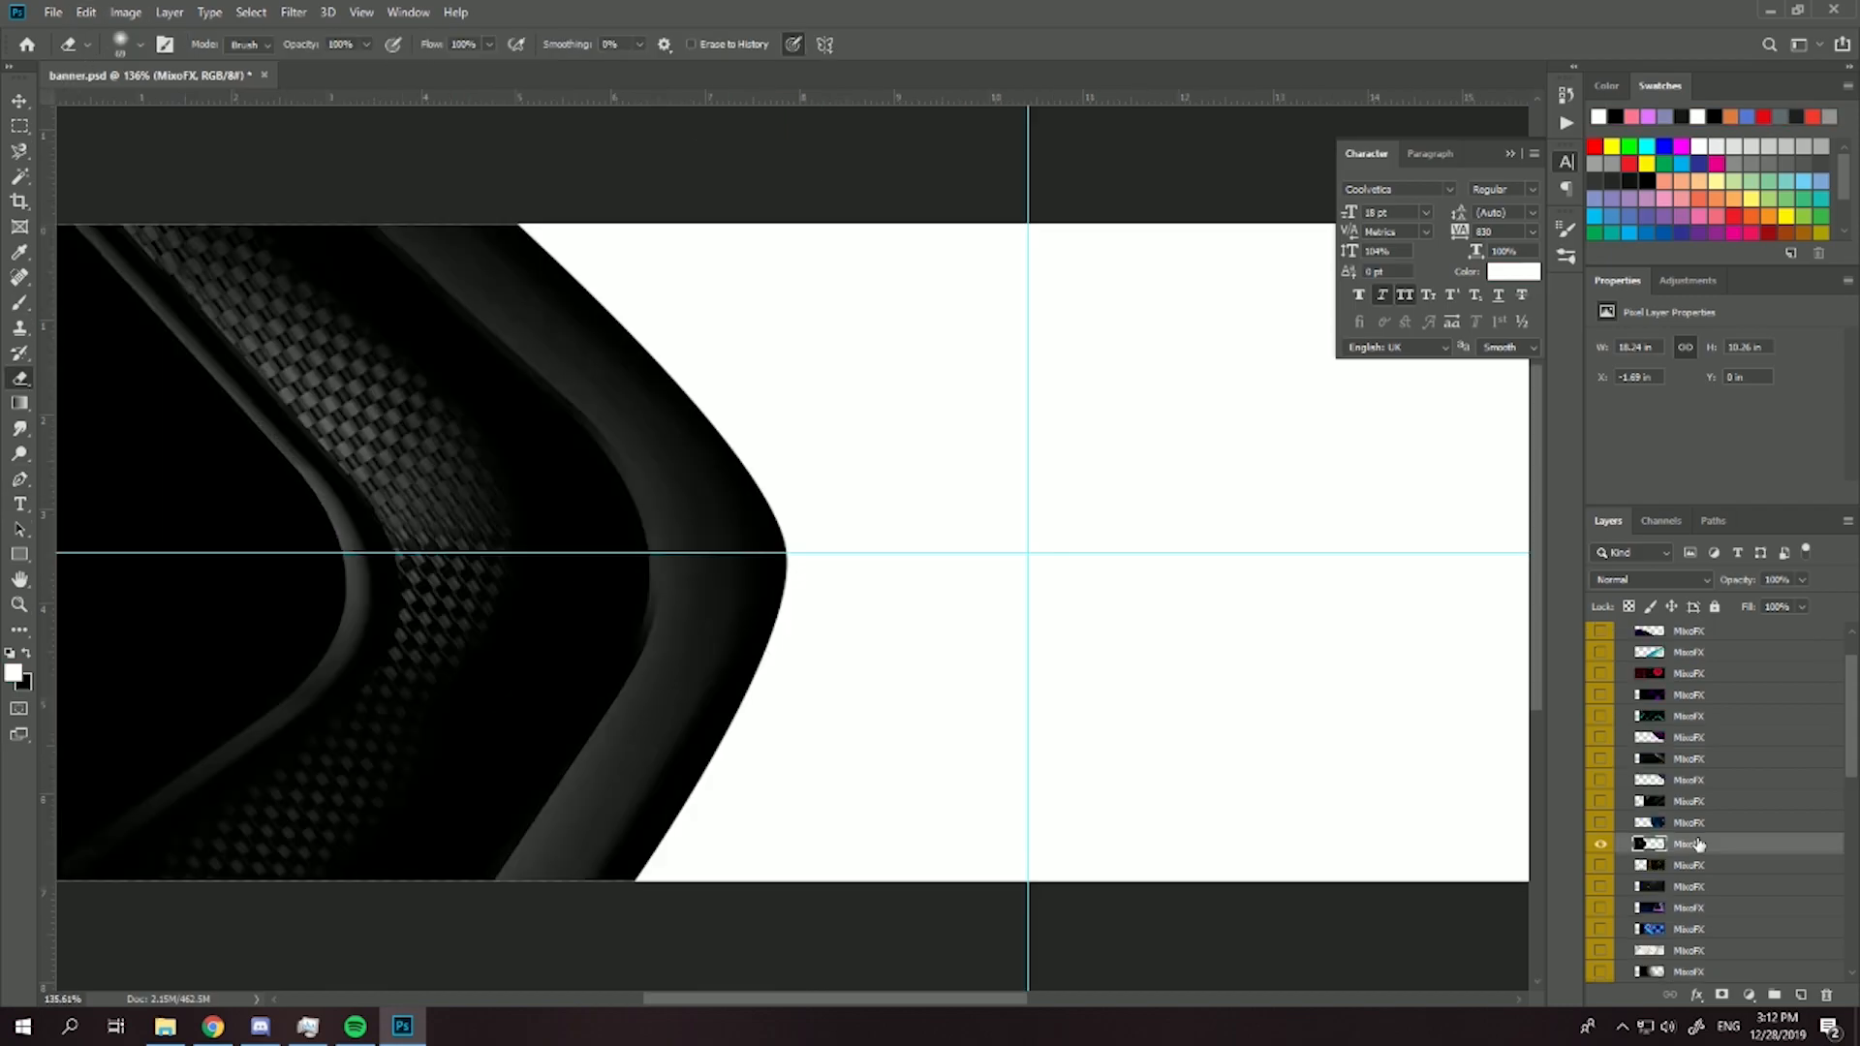
- Move the cut-out MixoFX layer to the top of the layer stack and Group 1 to the bottom
{"action": "mouse_move", "coordinate": [1691, 870]}
{"action": "left_mouse_down"}
{"action": "mouse_move", "coordinate": [1715, 612]}
{"action": "mouse_move", "coordinate": [1719, 632]}
{"action": "left_mouse_up"}
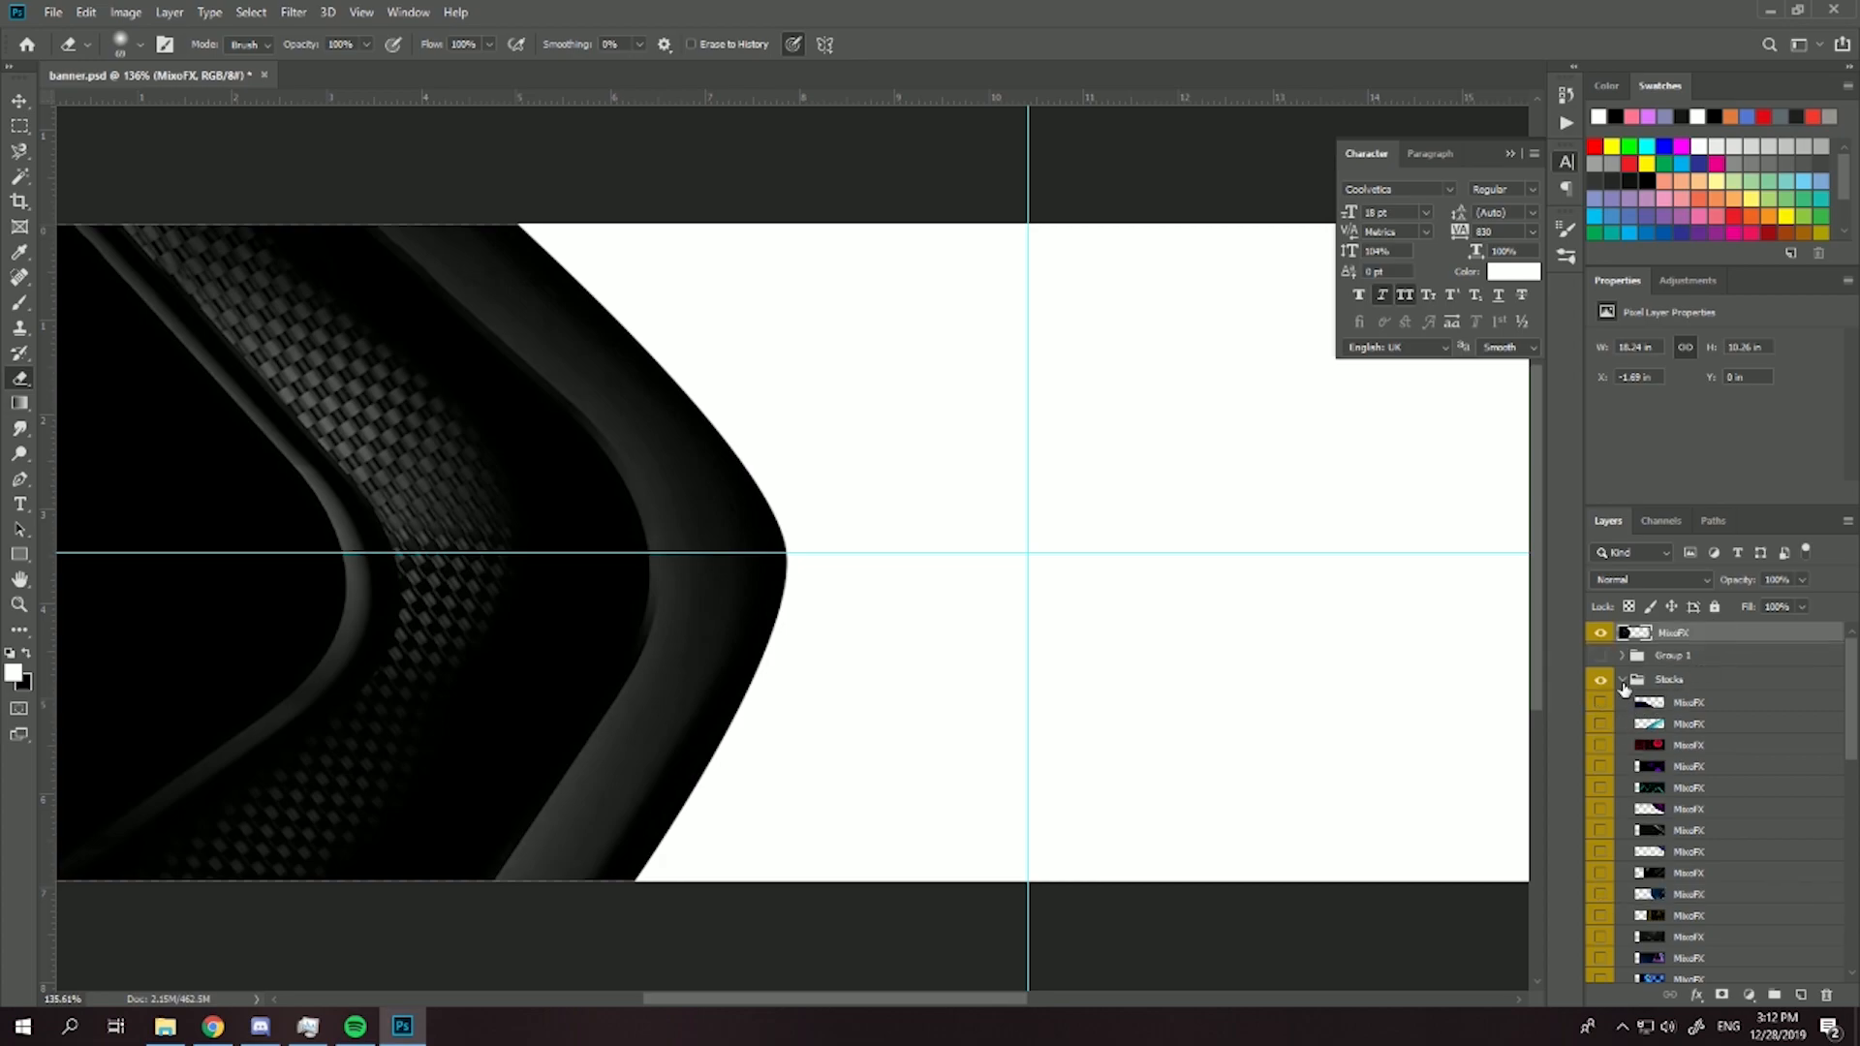
{"action": "left_click", "coordinate": [1623, 680]}
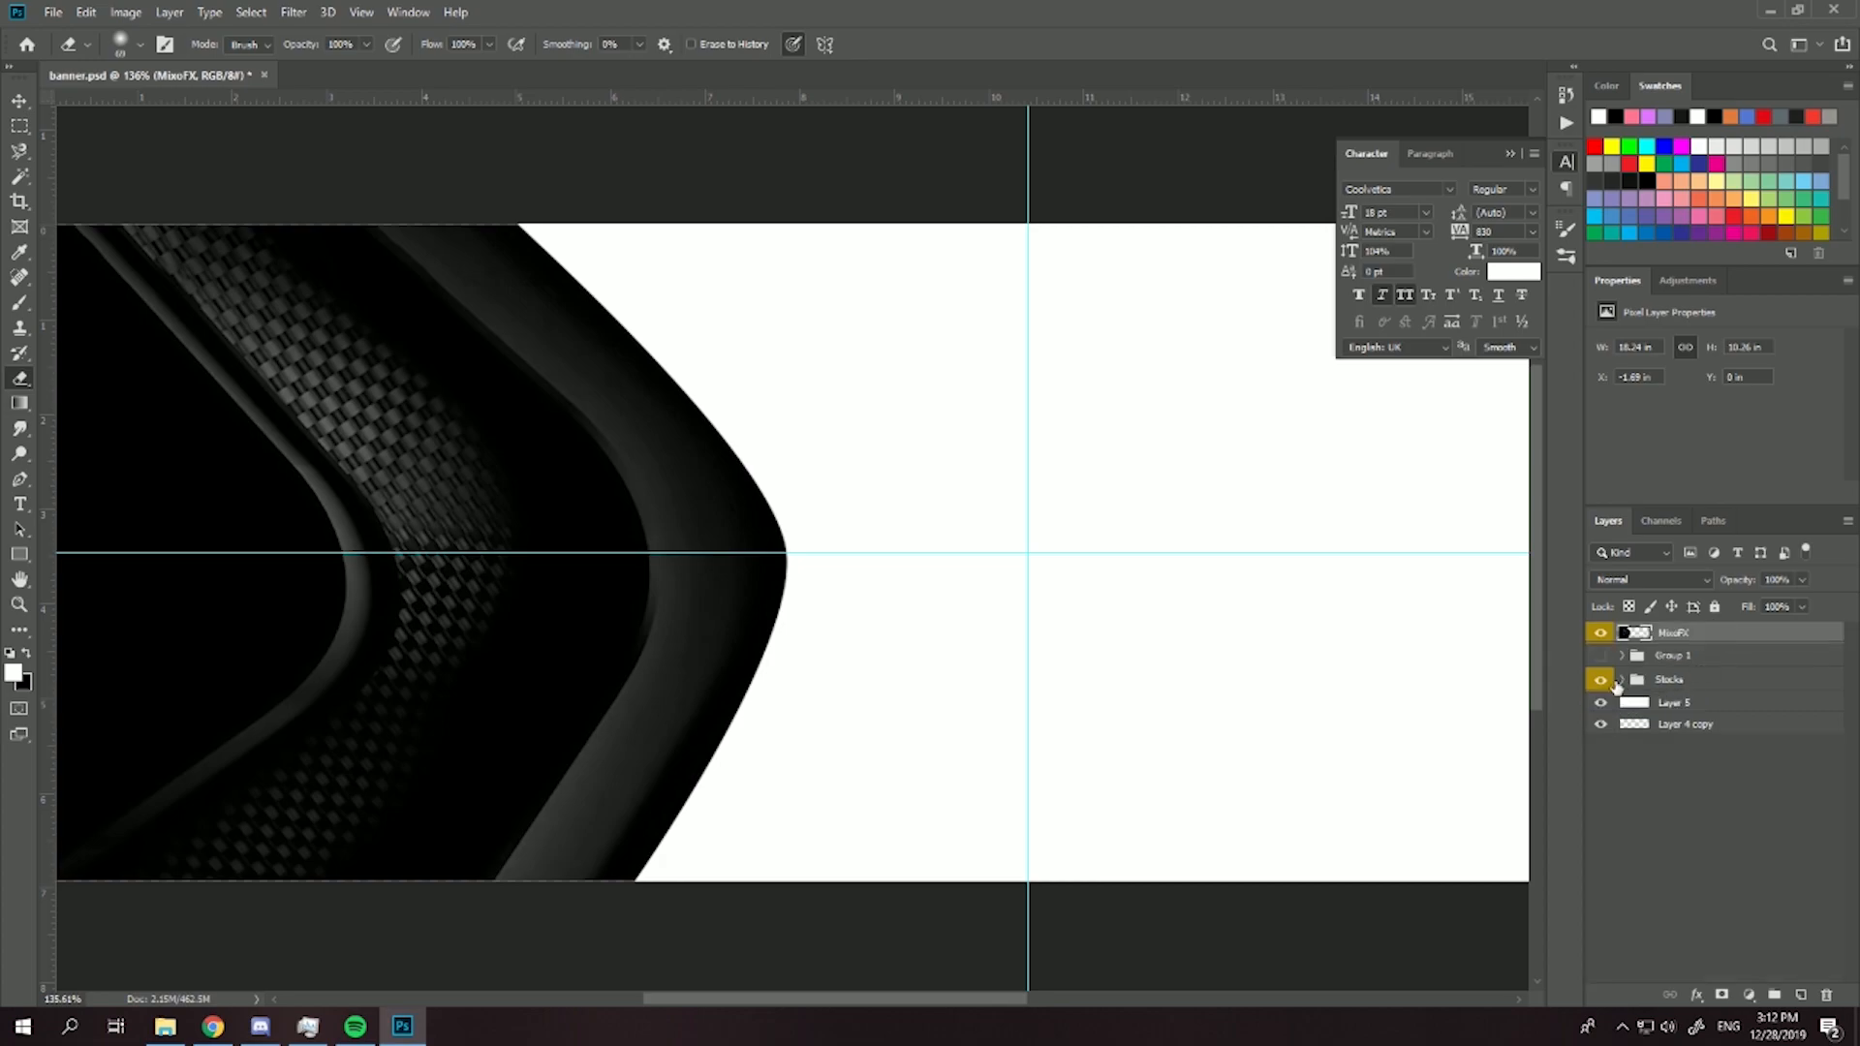
{"action": "left_click_drag", "start_coordinate": [1614, 667], "coordinate": [1700, 721]}
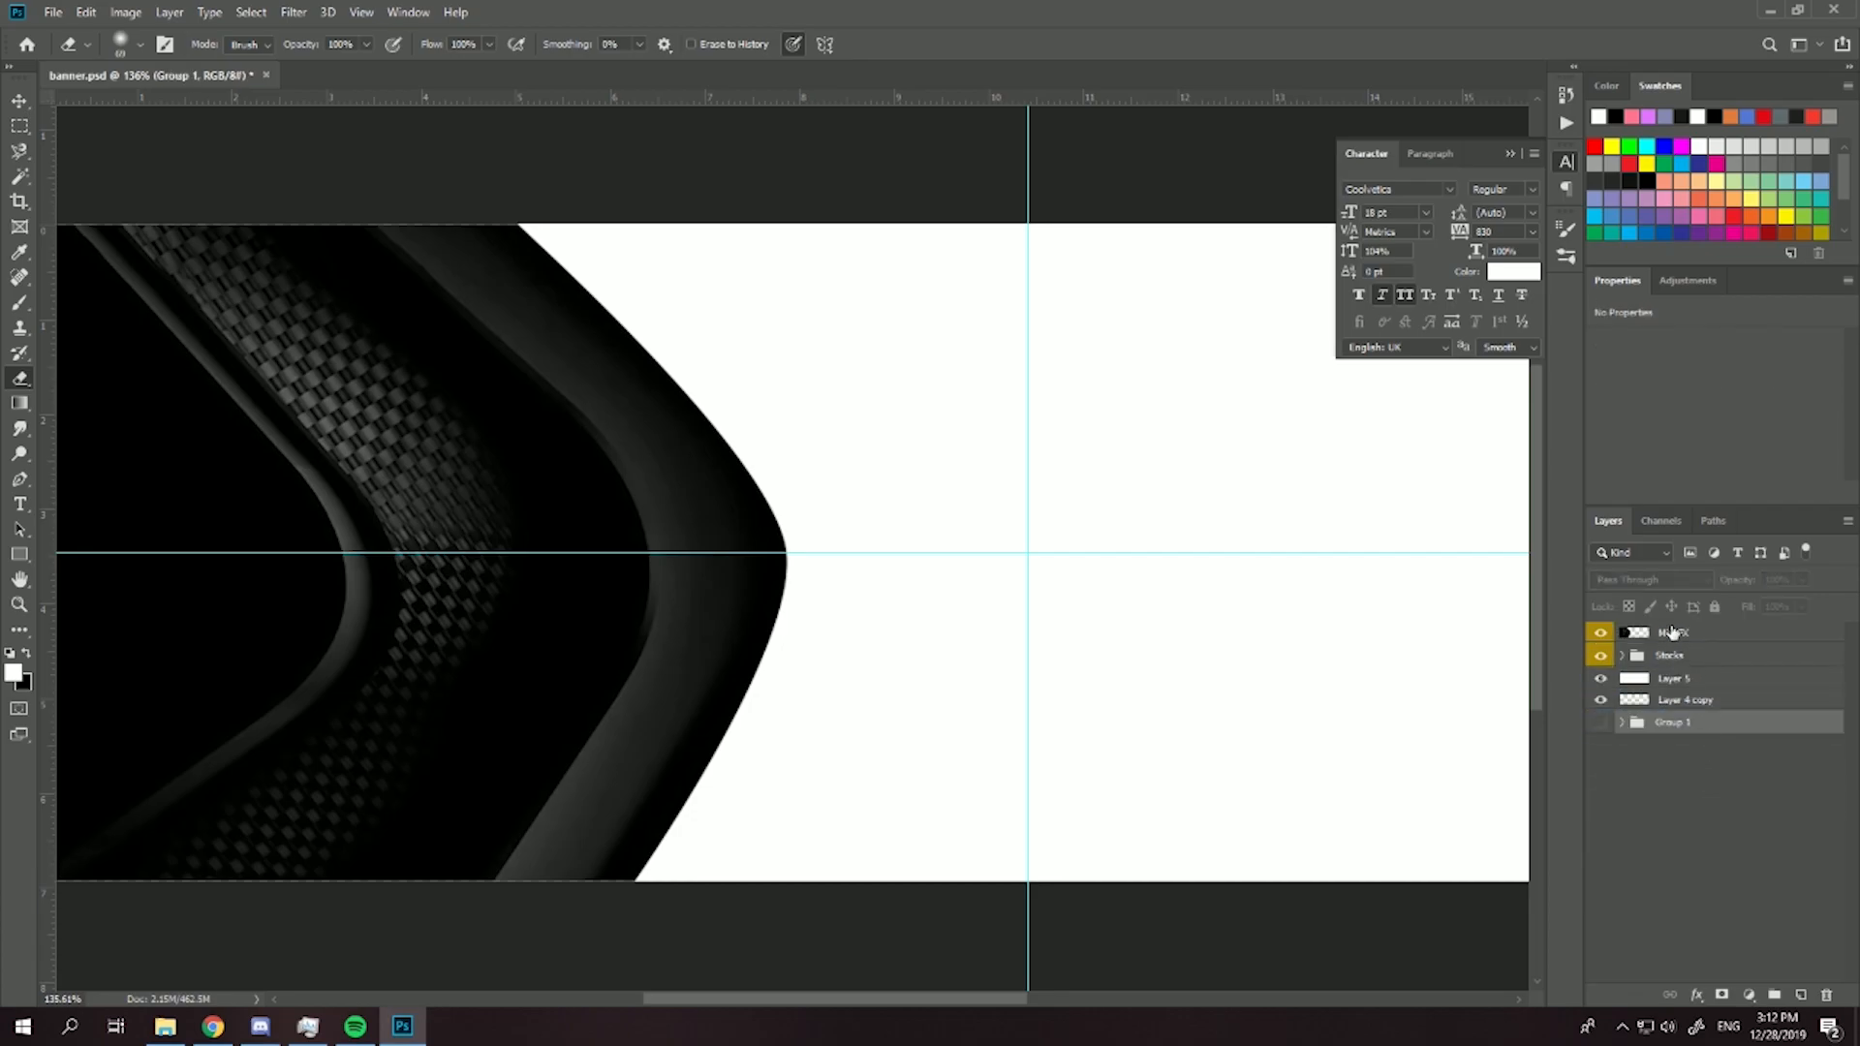
{"action": "left_click", "coordinate": [1668, 632]}
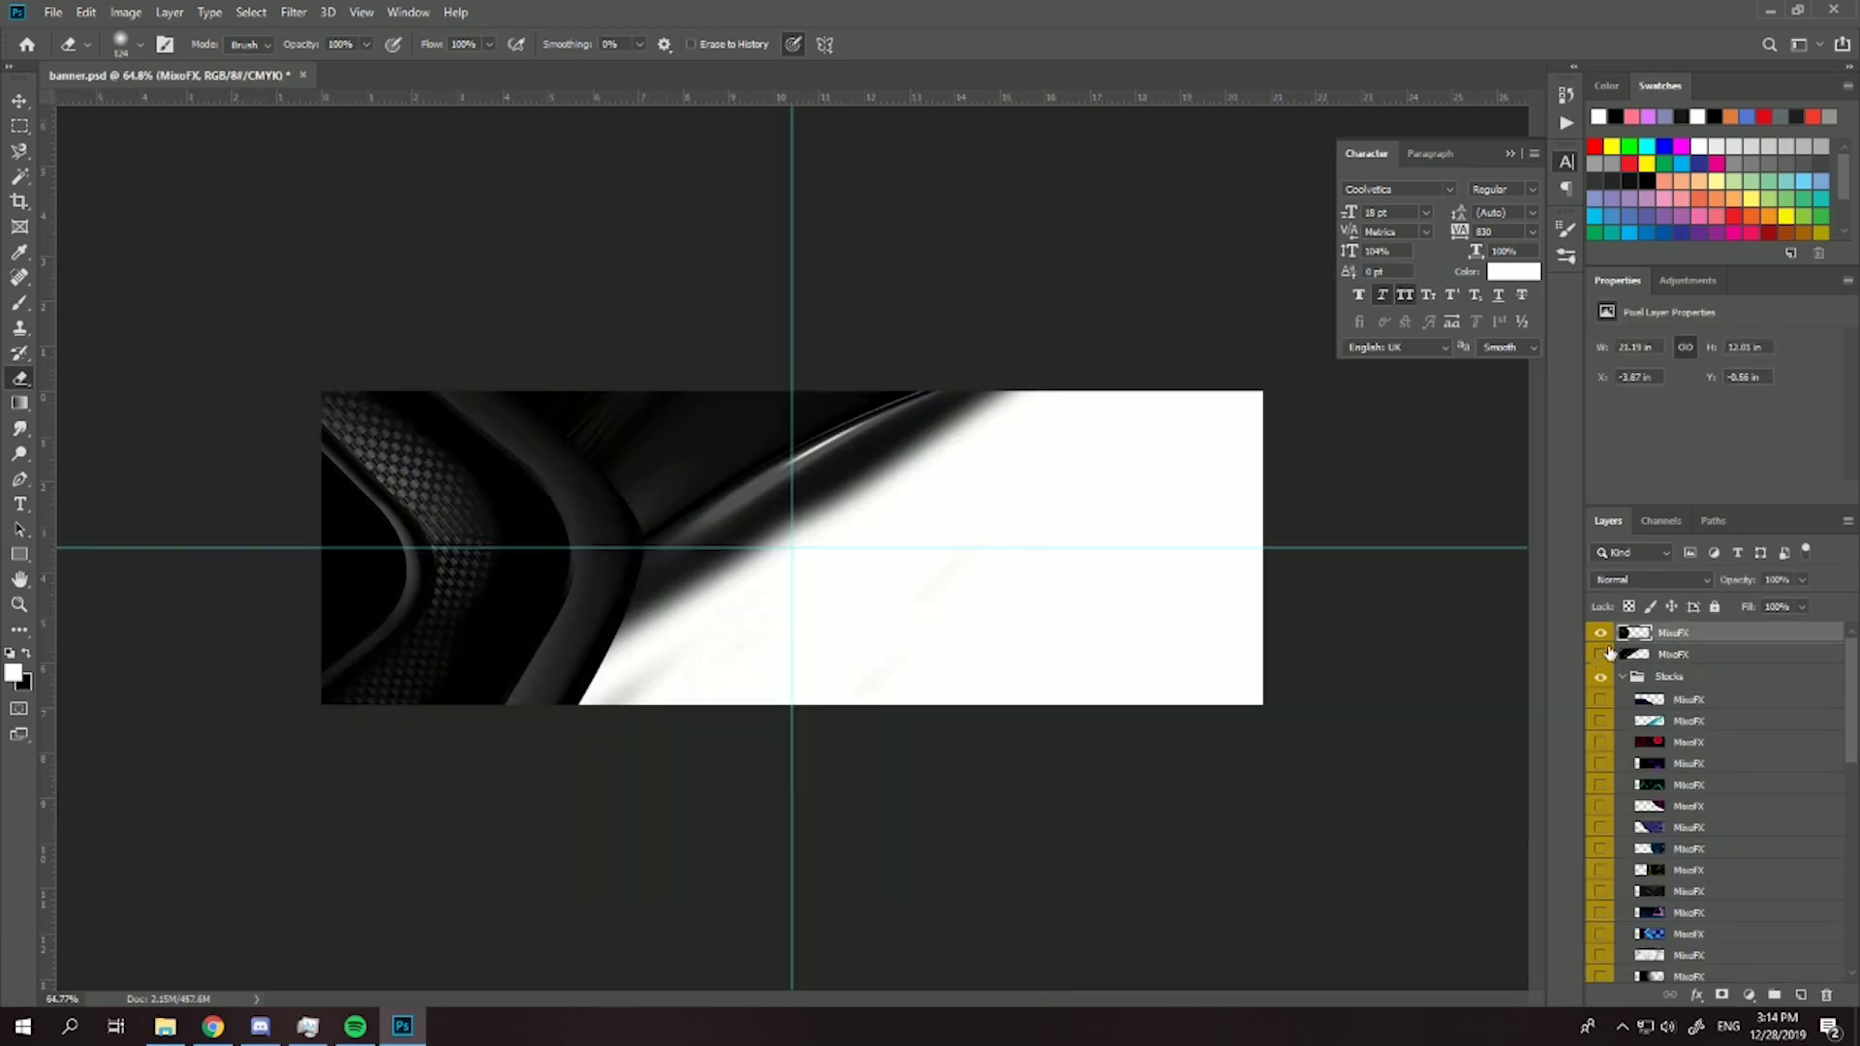
- Try placing a horizontally flipped duplicate of the curved MixoFX layer on the banner's right side
{"action": "key", "text": "ctrl+j"}
{"action": "key", "text": "ctrl+t"}
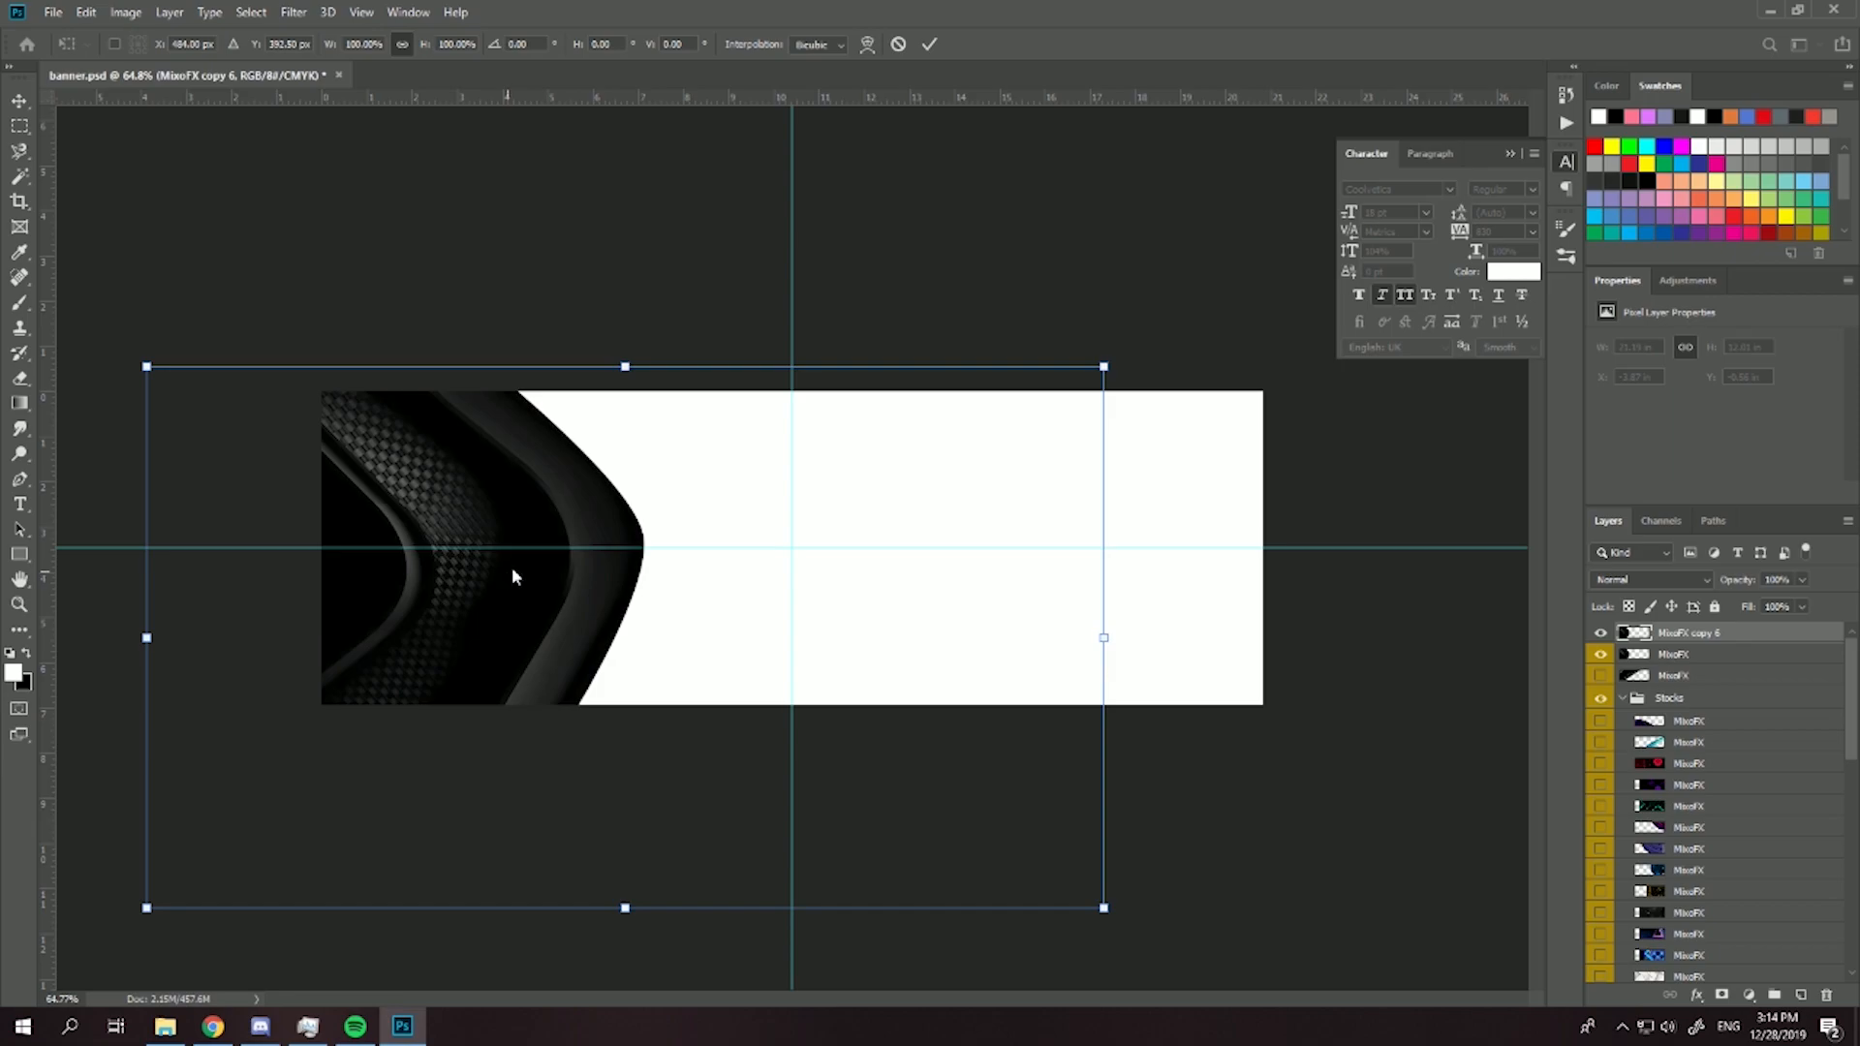
{"action": "right_click", "coordinate": [510, 576]}
{"action": "left_click", "coordinate": [618, 817]}
{"action": "left_click_drag", "start_coordinate": [484, 628], "coordinate": [805, 646]}
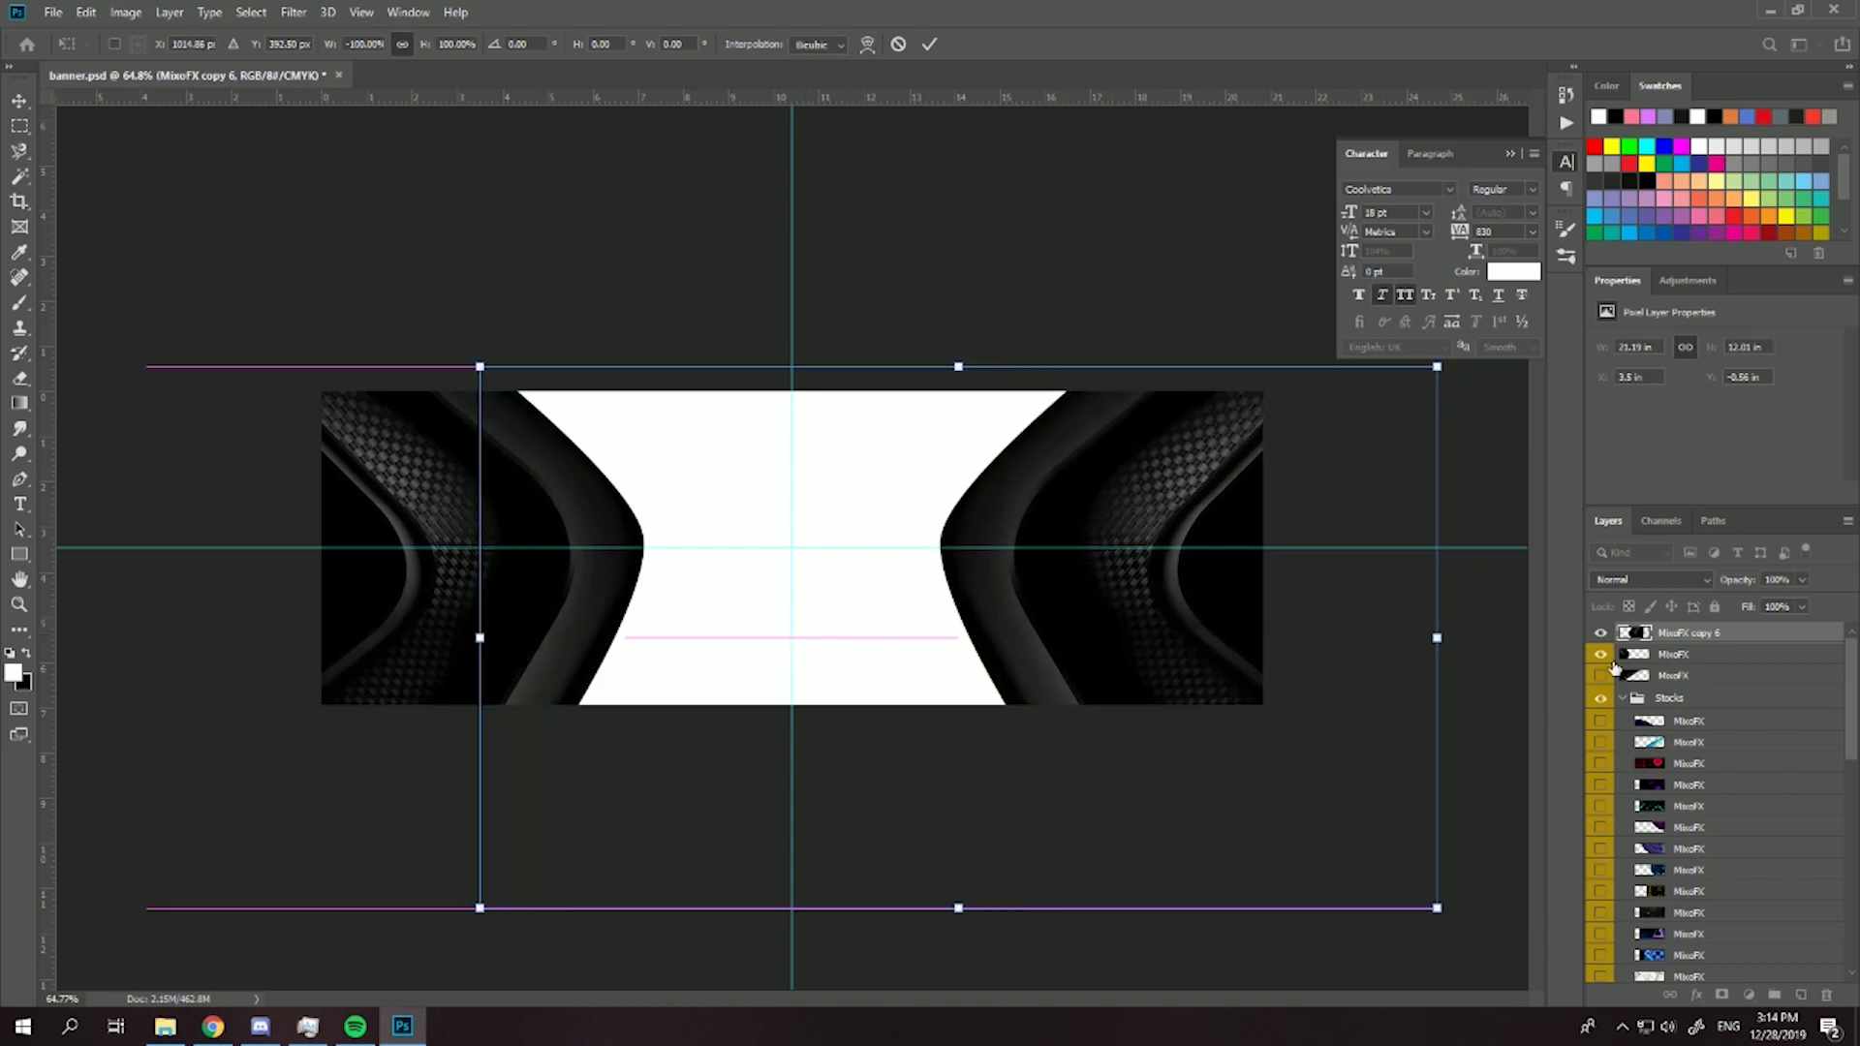
{"action": "key", "text": "Return"}
{"action": "key", "text": "Delete"}
- Select the curved shape within the left part of the canvas and copy it to a new layer
{"action": "left_click", "coordinate": [19, 125]}
{"action": "left_click_drag", "start_coordinate": [323, 393], "coordinate": [858, 704]}
{"action": "right_click", "coordinate": [466, 673]}
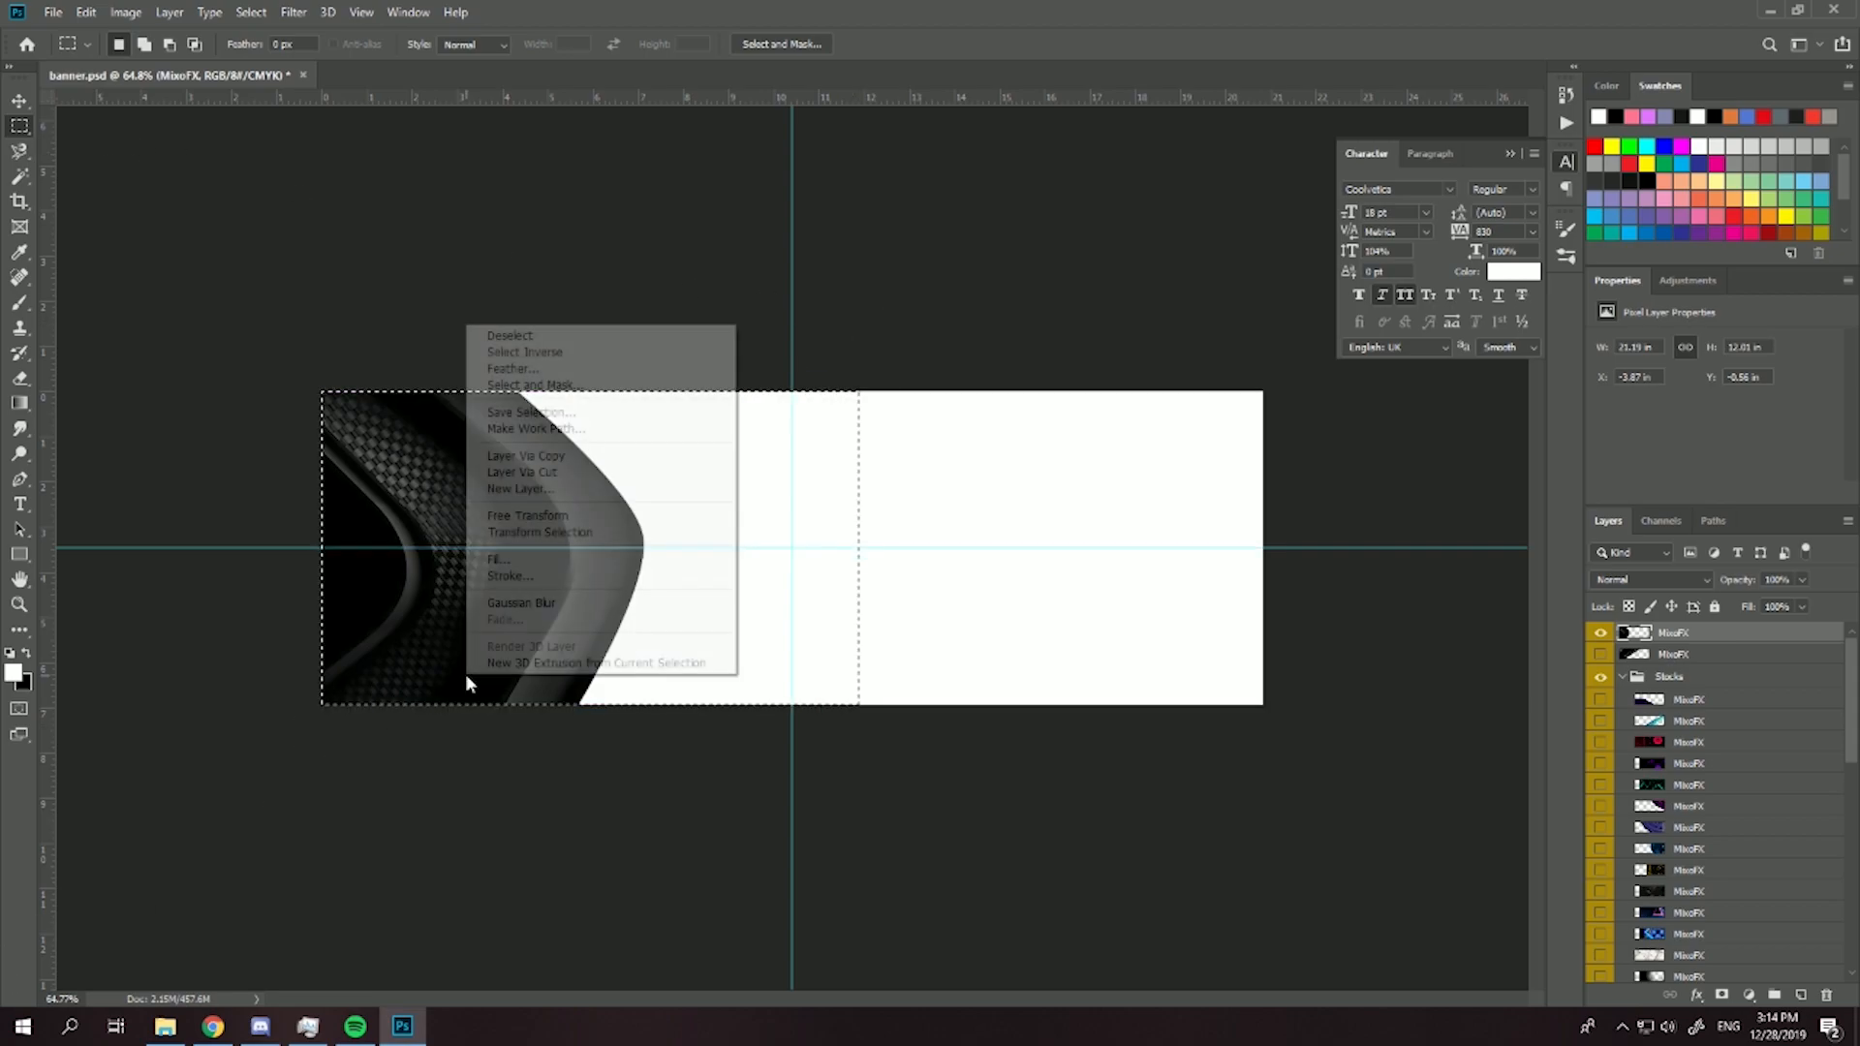
{"action": "left_click", "coordinate": [528, 456]}
- Flip the copied shape horizontally and align it with the banner's right edge to mirror the left side
{"action": "key", "text": "ctrl+t"}
{"action": "right_click", "coordinate": [589, 583]}
{"action": "left_click", "coordinate": [676, 826]}
{"action": "left_click_drag", "start_coordinate": [666, 639], "coordinate": [1133, 641]}
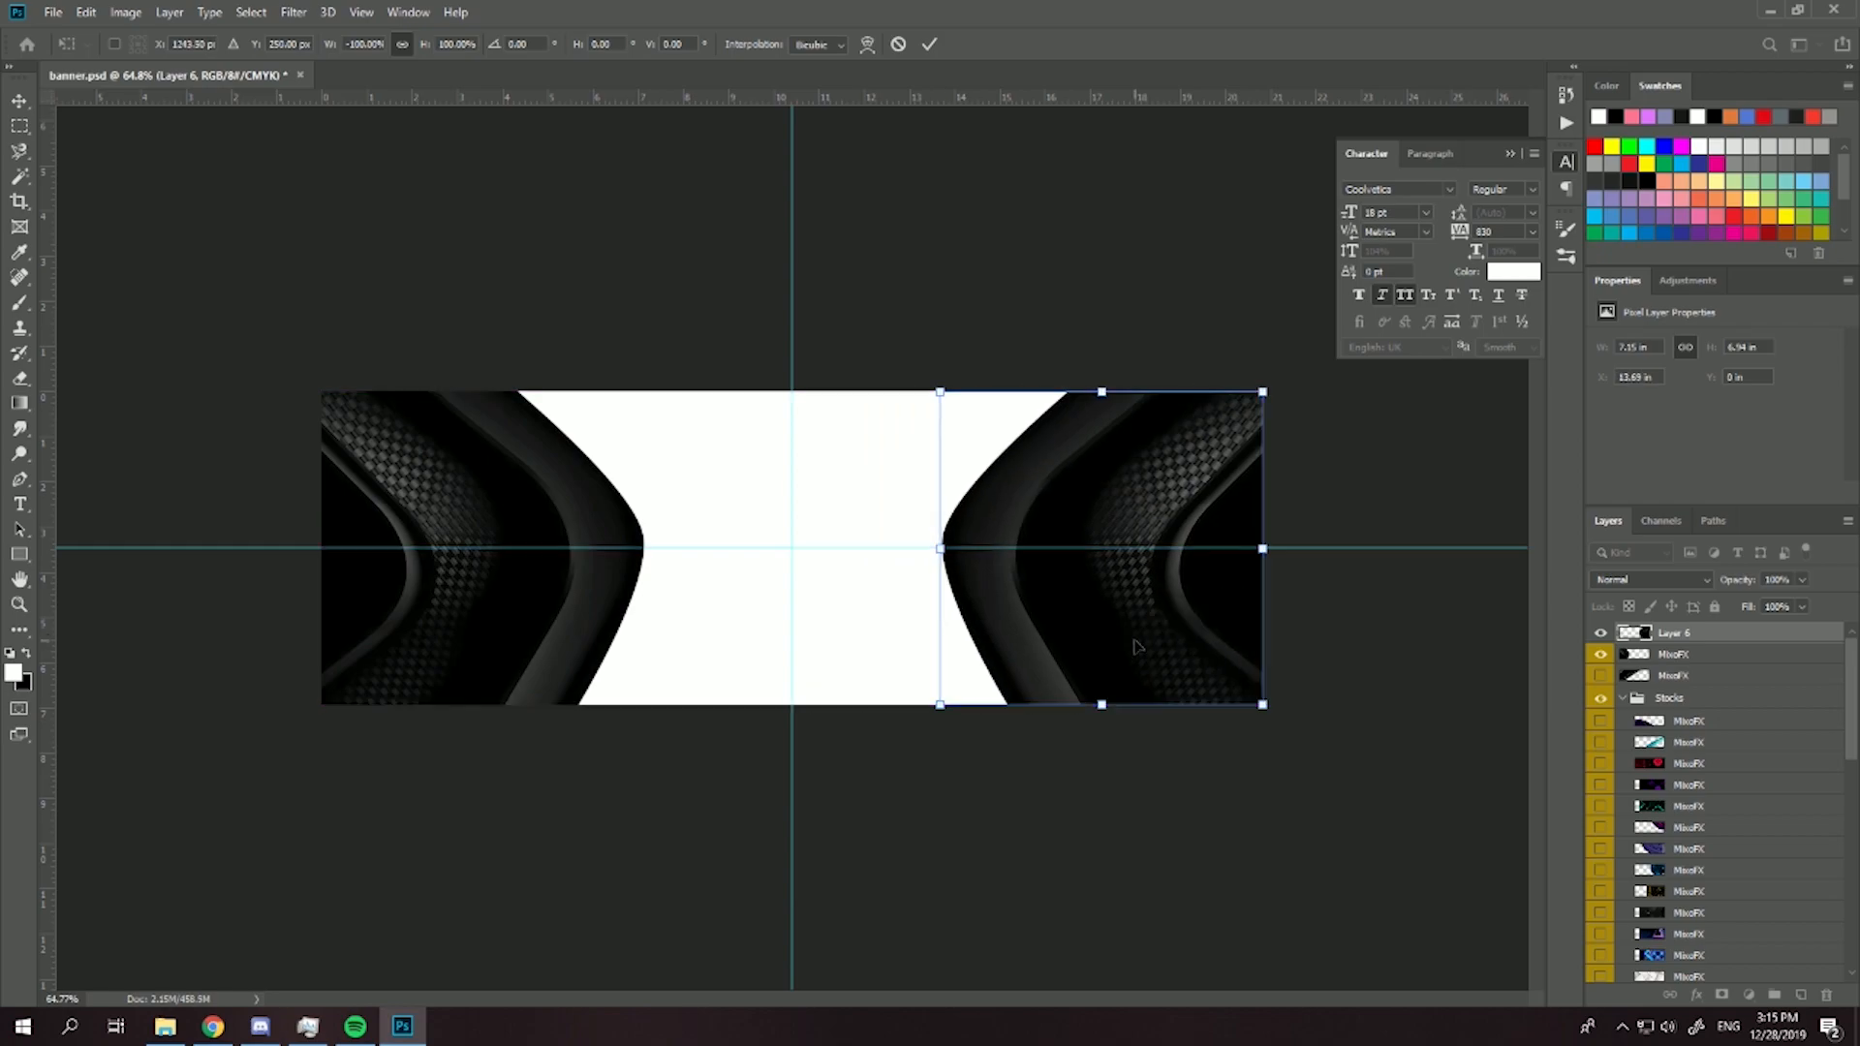
{"action": "key", "text": "Return"}
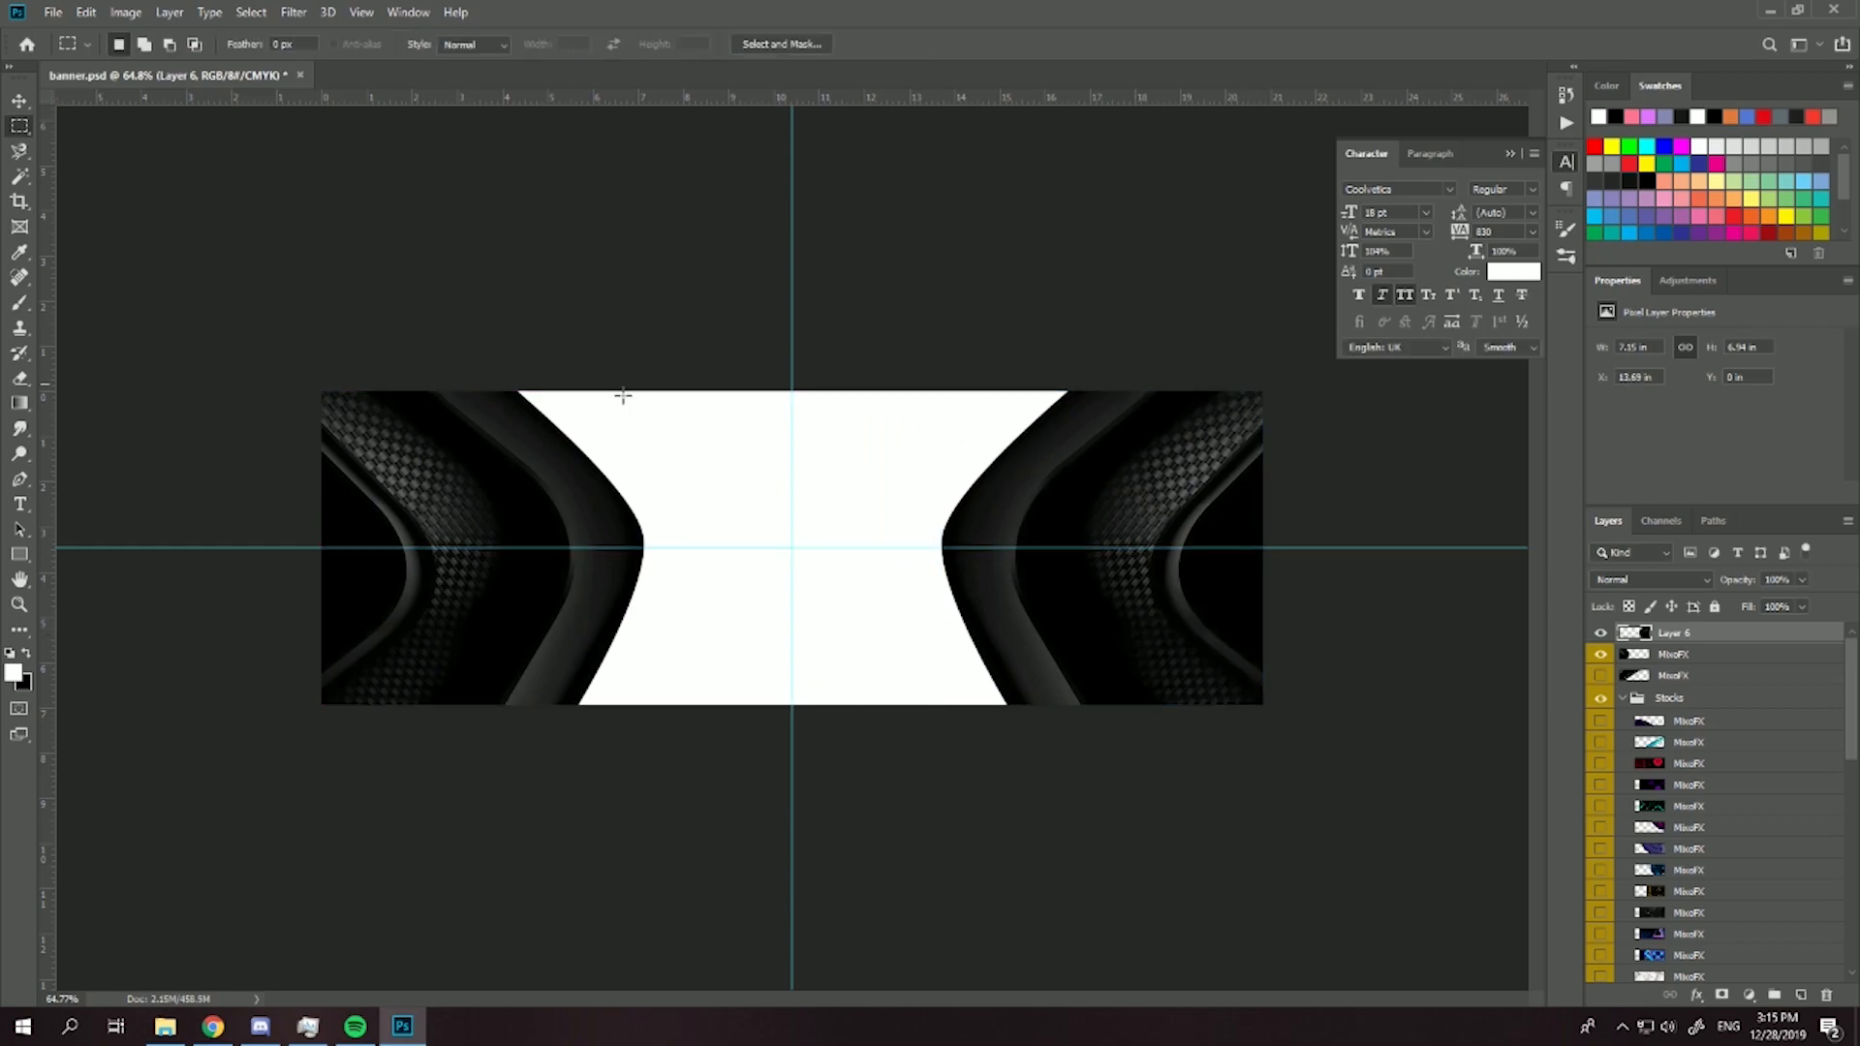
- Show the MixoFX texture layer above the Stocks group and enlarge it to fill the gap between the side shapes
{"action": "scroll", "coordinate": [832, 610], "scroll_direction": "up", "scroll_amount": 3}
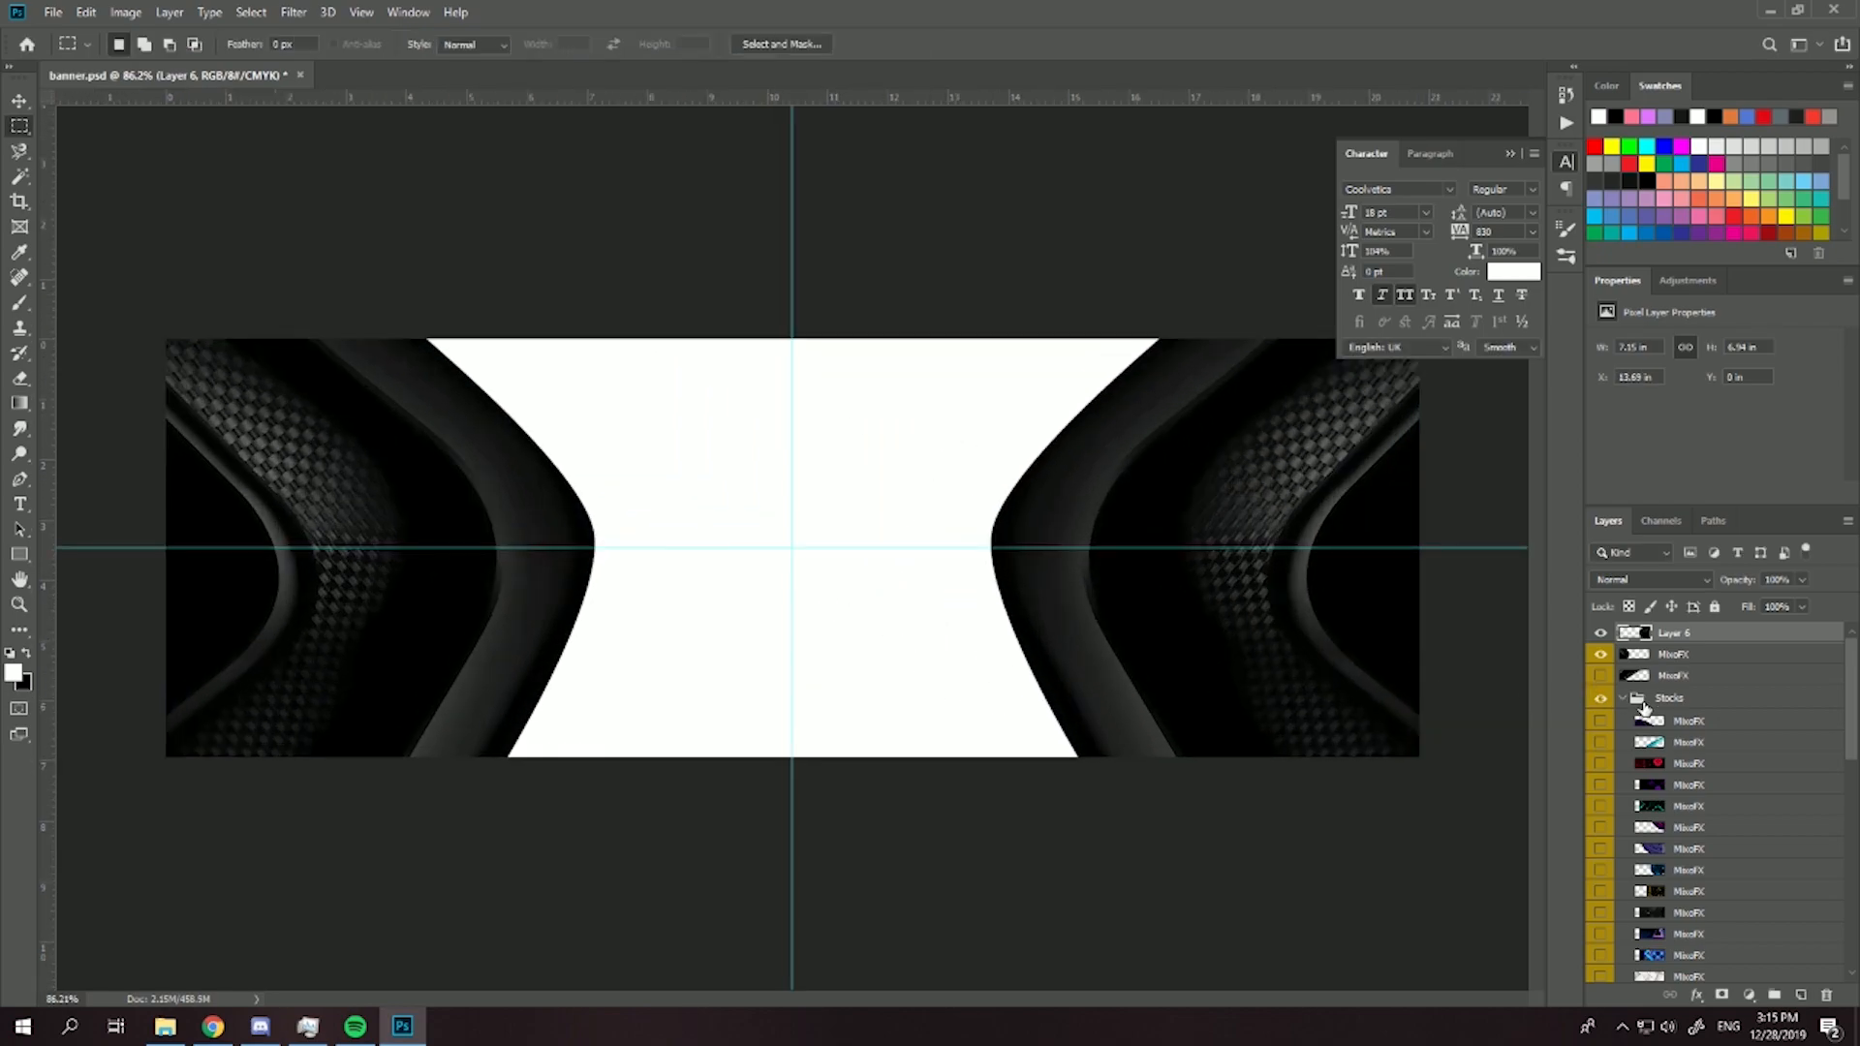
{"action": "left_click", "coordinate": [1604, 720]}
{"action": "left_click", "coordinate": [1603, 721]}
{"action": "left_click", "coordinate": [1602, 676]}
{"action": "left_click", "coordinate": [1674, 677]}
{"action": "key", "text": "ctrl+t"}
{"action": "mouse_move", "coordinate": [1220, 548]}
{"action": "left_mouse_down"}
{"action": "mouse_move", "coordinate": [821, 536]}
{"action": "mouse_move", "coordinate": [925, 694]}
{"action": "mouse_move", "coordinate": [1197, 560]}
{"action": "left_mouse_up"}
{"action": "scroll", "coordinate": [683, 363], "scroll_direction": "down", "scroll_amount": 5}
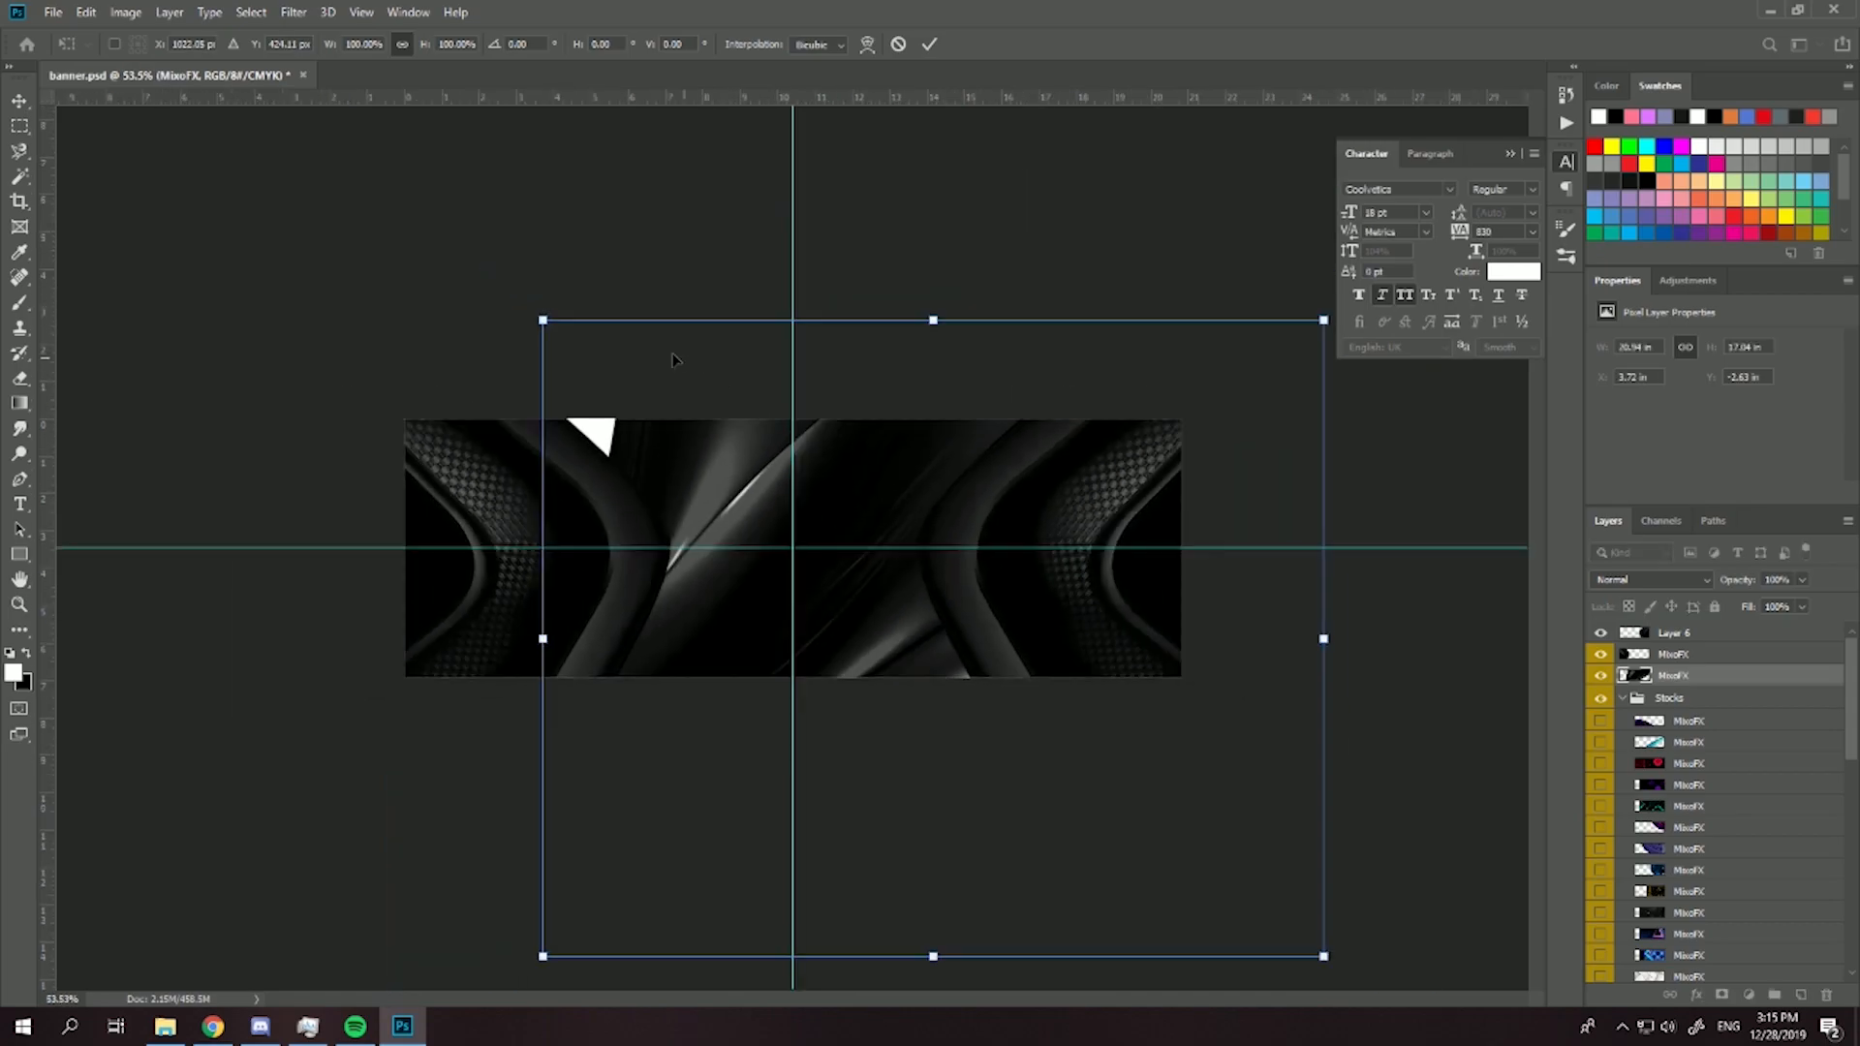
{"action": "left_click_drag", "start_coordinate": [542, 319], "coordinate": [460, 253]}
{"action": "key", "text": "Return"}
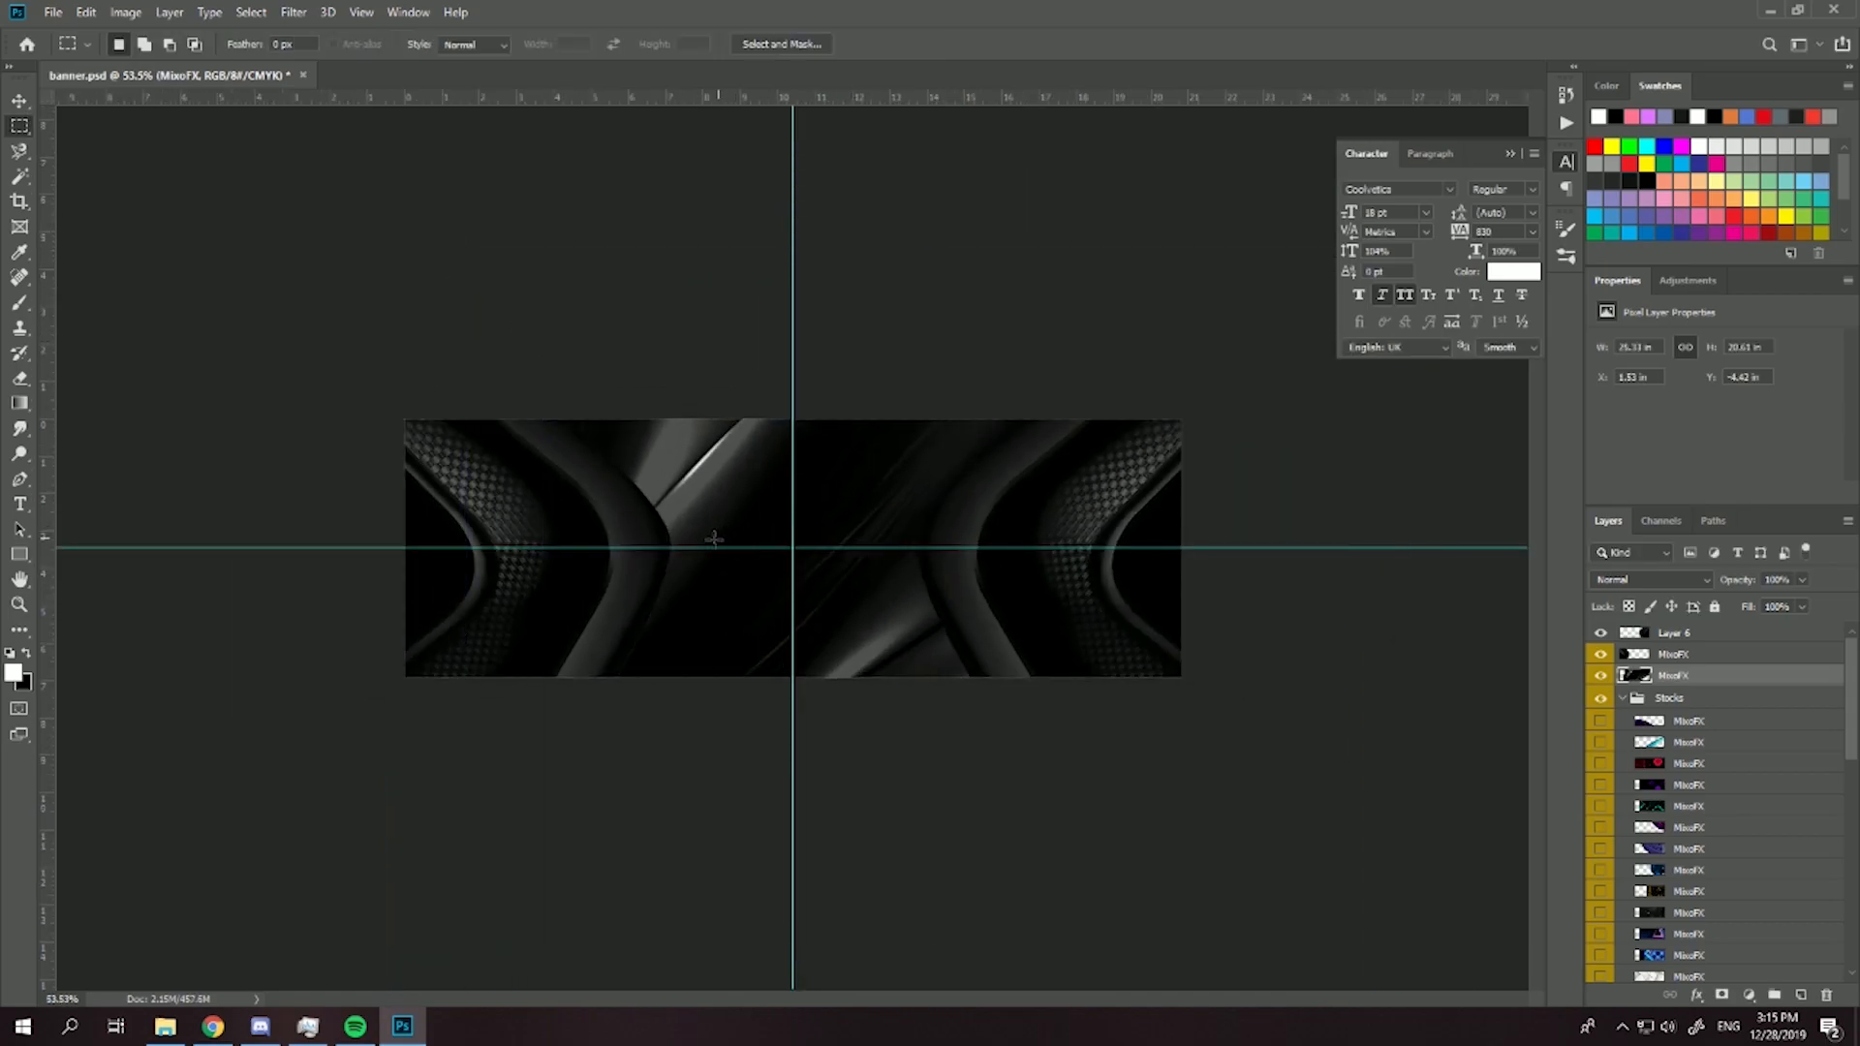
- Soften the inner edges of both curved side shapes with a small soft Eraser, on Layer 6 and the left MixoFX layer
{"action": "scroll", "coordinate": [717, 527], "scroll_direction": "up", "scroll_amount": 3}
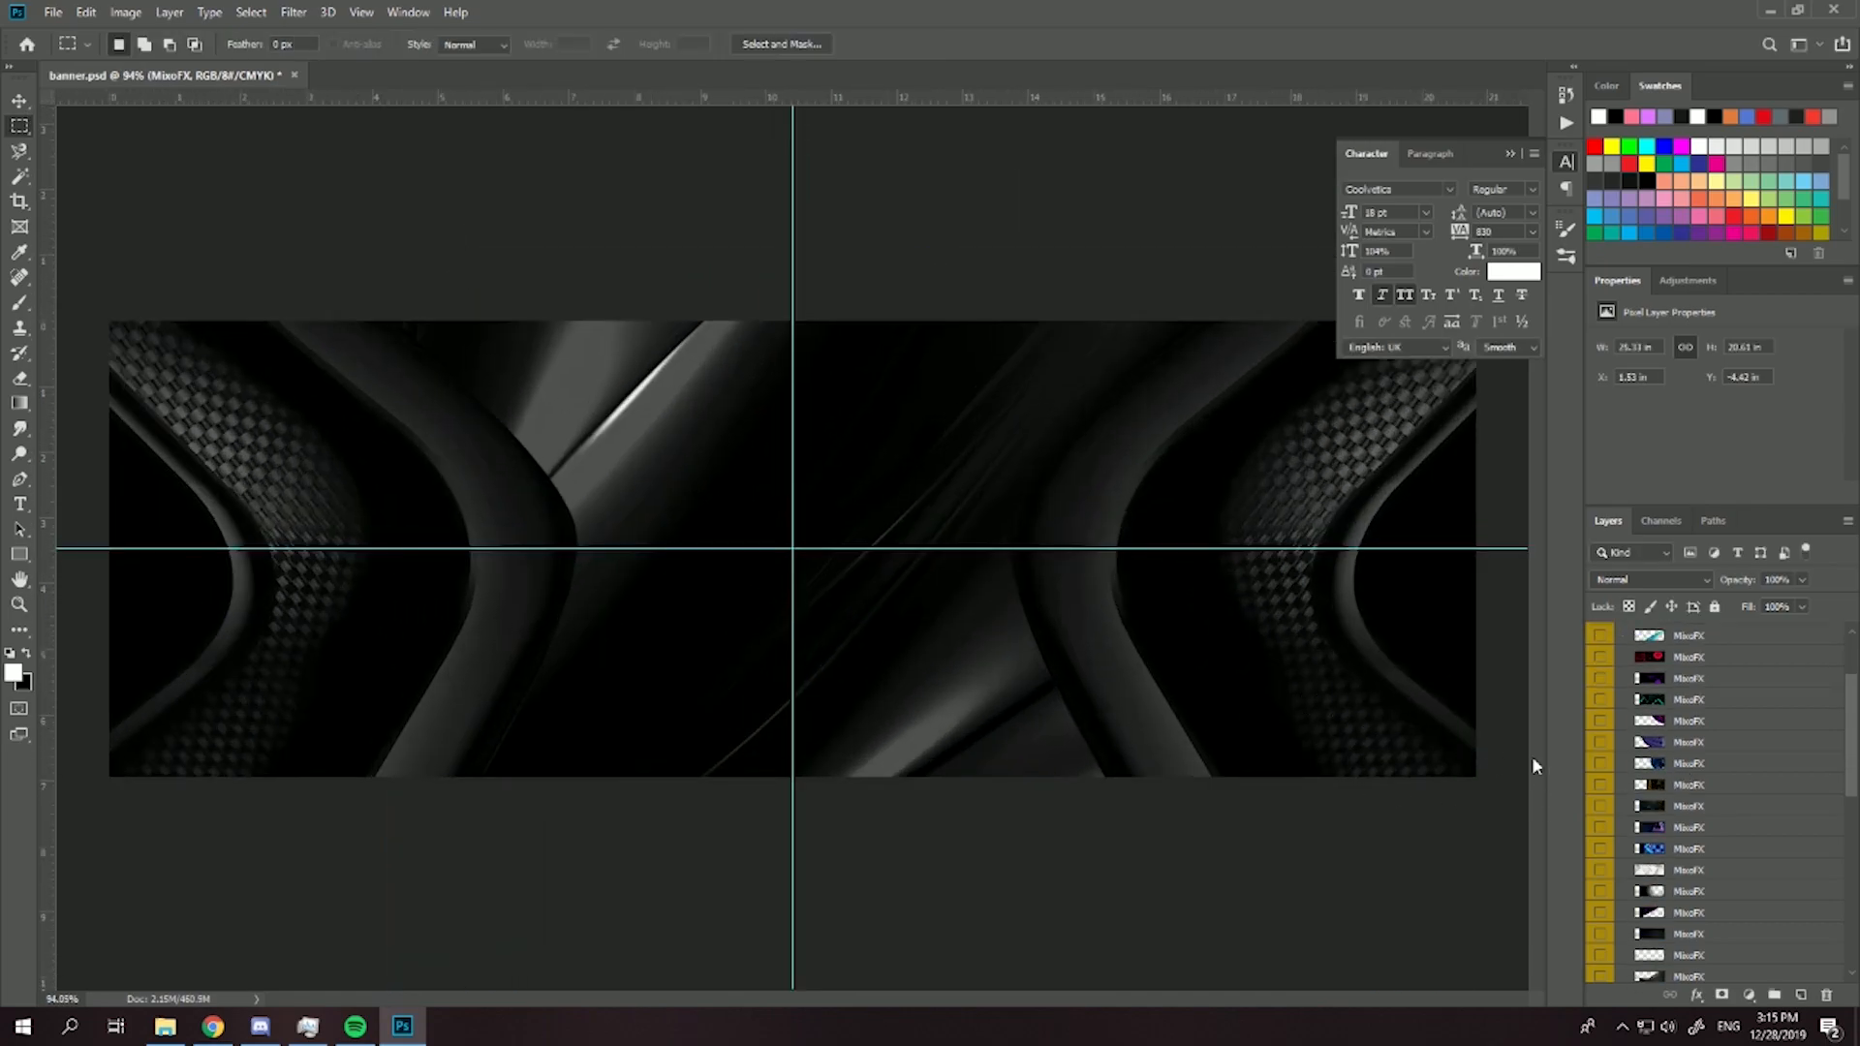
{"action": "left_click", "coordinate": [1690, 633]}
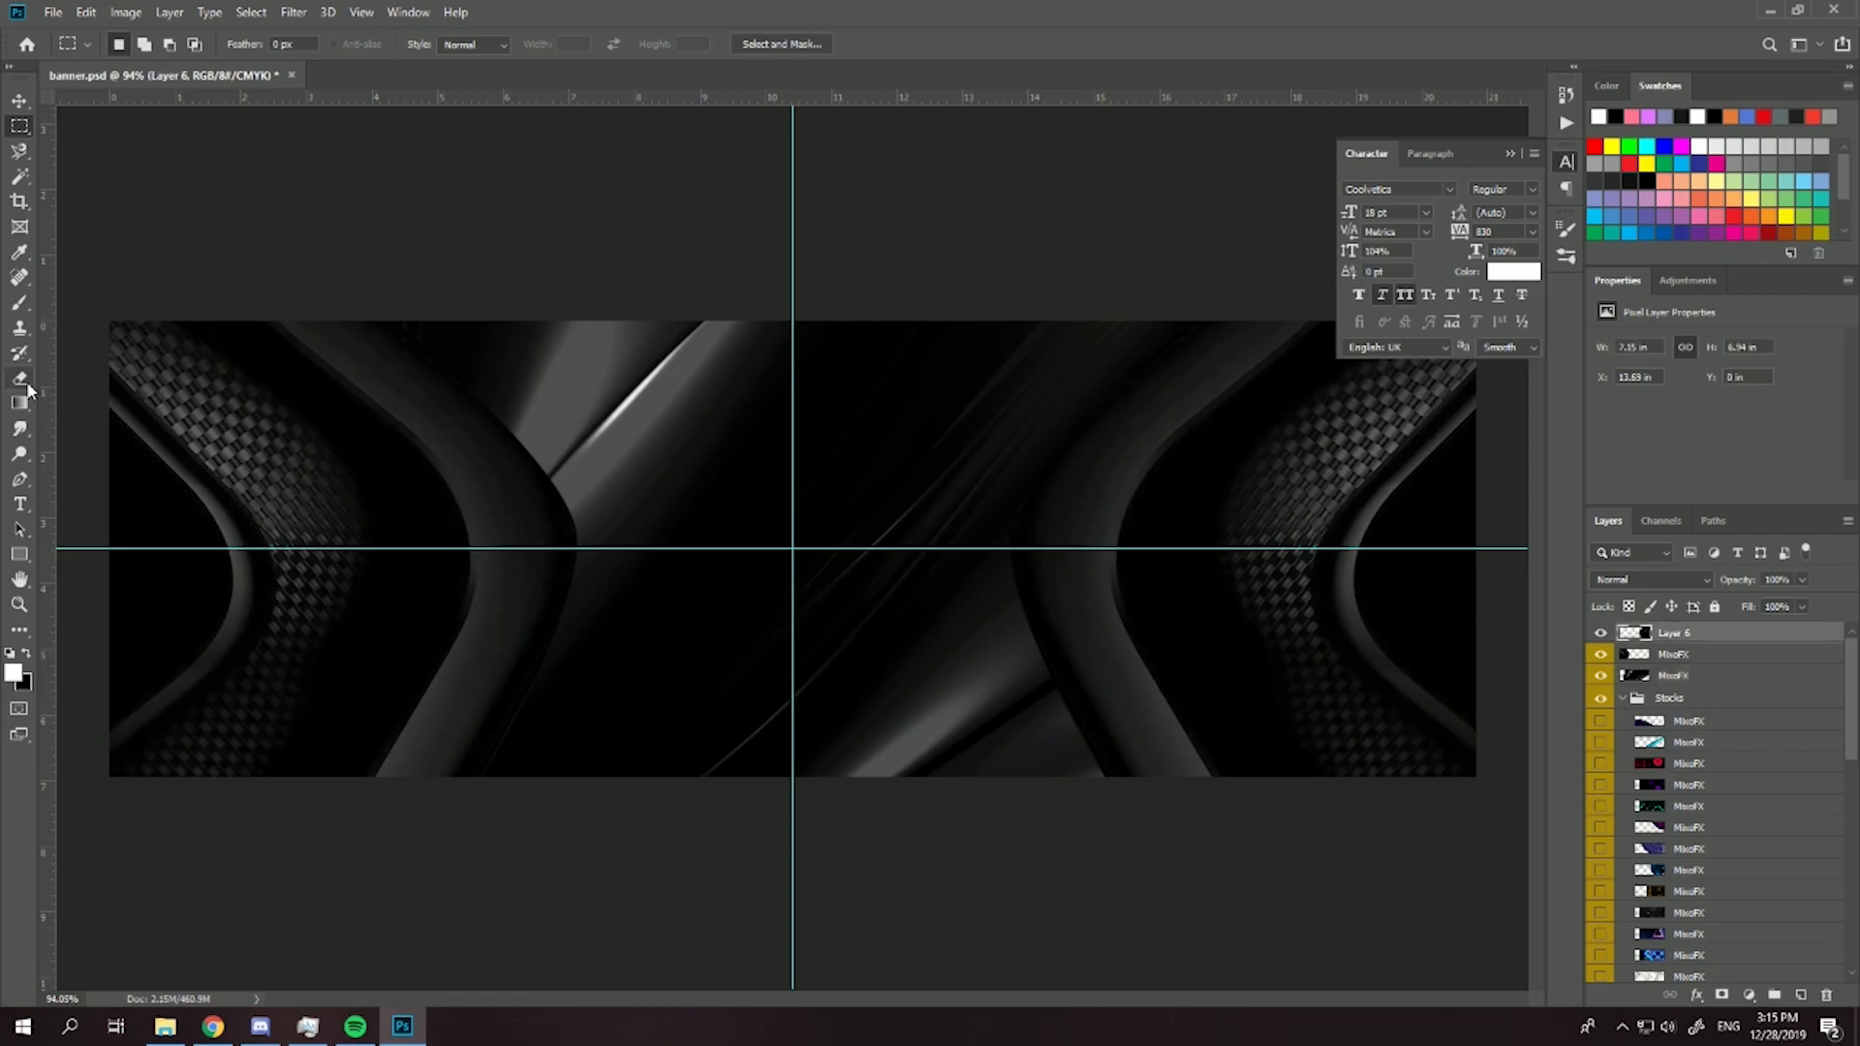
{"action": "key", "text": "e"}
{"action": "left_click", "coordinate": [141, 45]}
{"action": "left_click_drag", "start_coordinate": [166, 106], "coordinate": [158, 106]}
{"action": "left_click", "coordinate": [582, 482]}
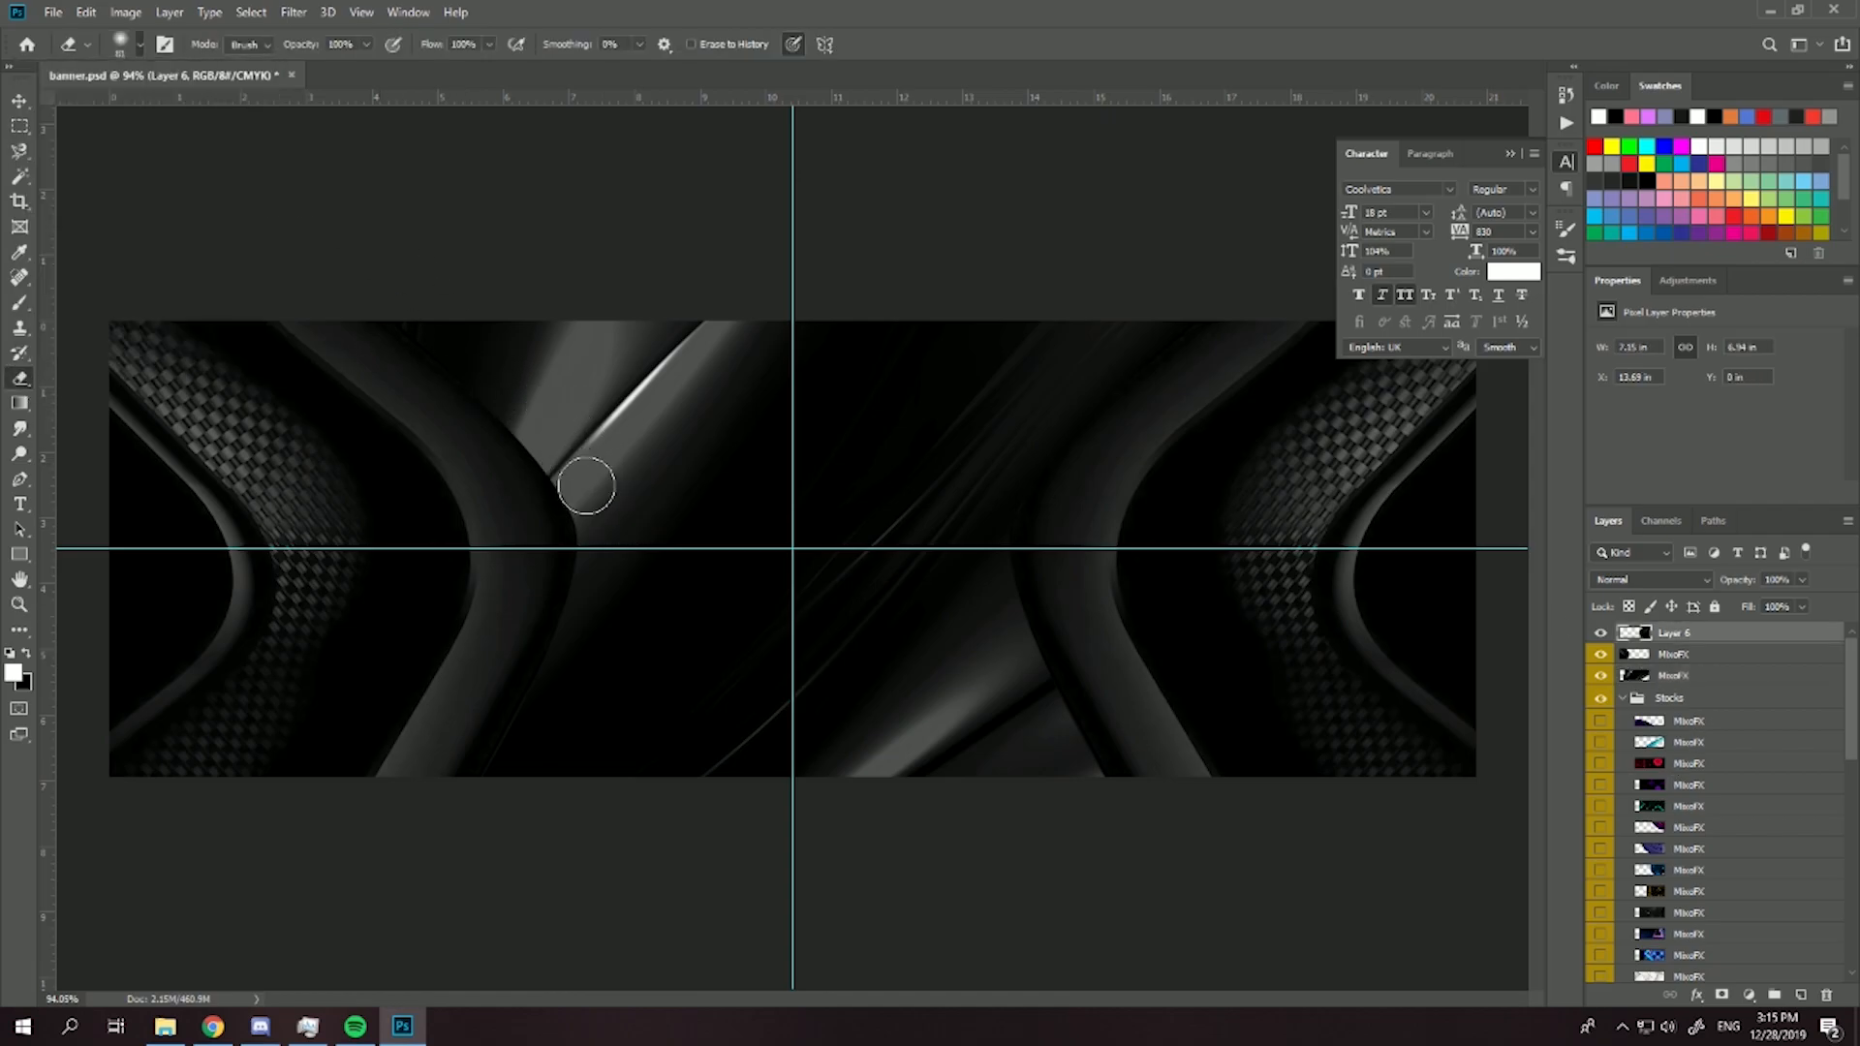
{"action": "left_click", "coordinate": [1656, 654]}
{"action": "scroll", "coordinate": [523, 388], "scroll_direction": "down", "scroll_amount": 1}
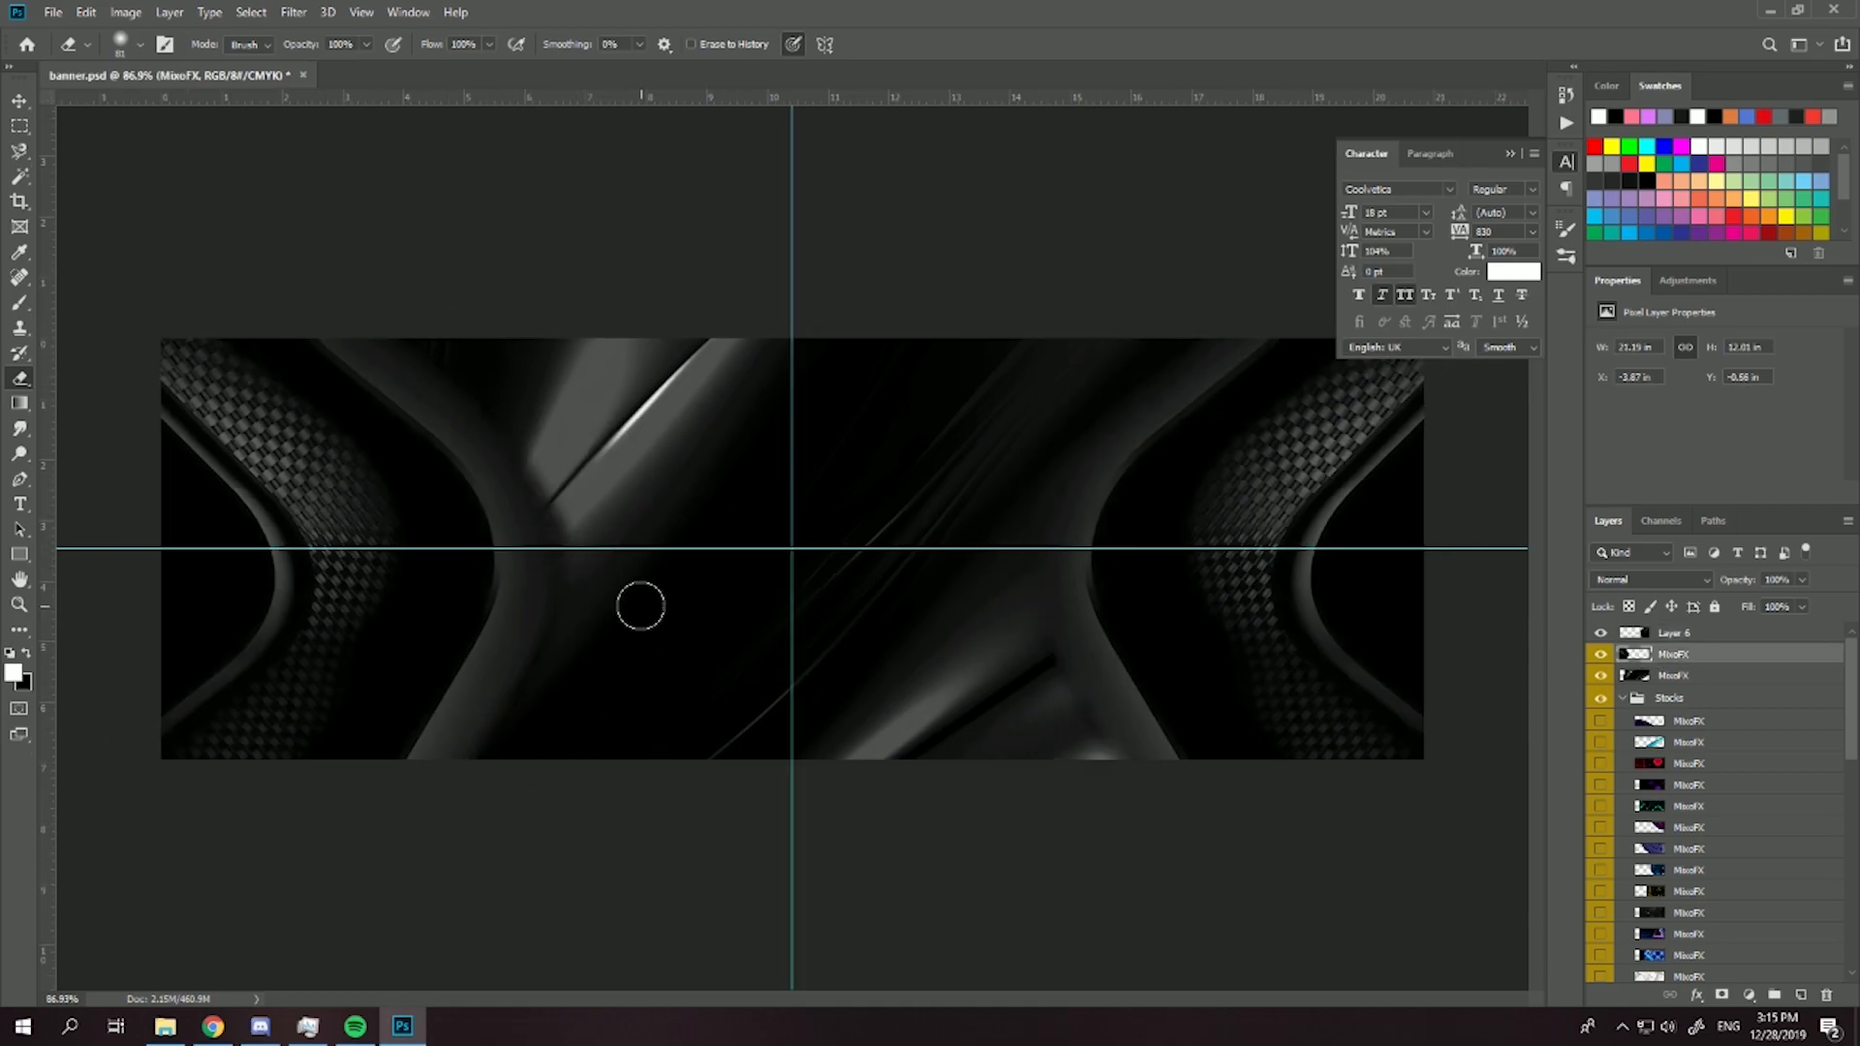
{"action": "scroll", "coordinate": [985, 499], "scroll_direction": "down", "scroll_amount": 3}
{"action": "scroll", "coordinate": [768, 614], "scroll_direction": "up", "scroll_amount": 3}
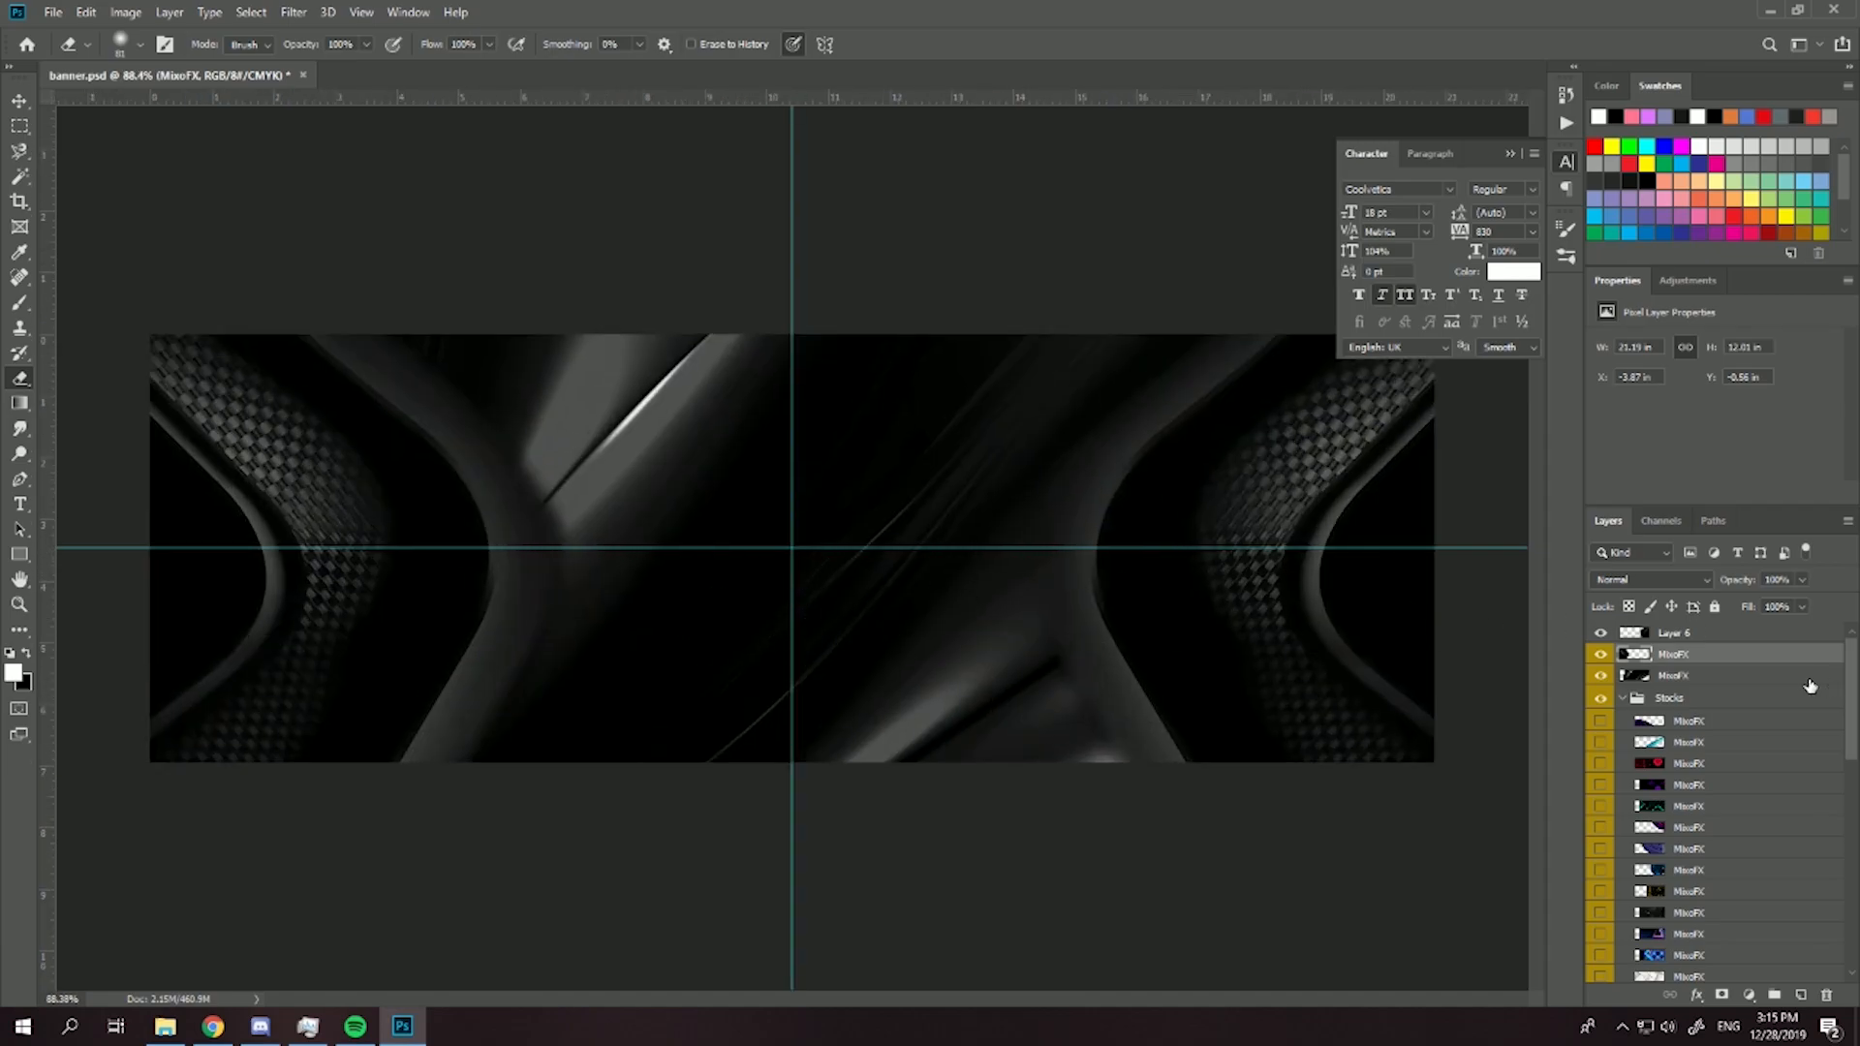
- Rotate the central MixoFX texture to about -150°, reposition it and enlarge it to about 133% to cover the gap
{"action": "left_click", "coordinate": [1673, 675]}
{"action": "scroll", "coordinate": [946, 572], "scroll_direction": "down", "scroll_amount": 3}
{"action": "key", "text": "ctrl+t"}
{"action": "left_click_drag", "start_coordinate": [923, 169], "coordinate": [741, 997]}
{"action": "left_click_drag", "start_coordinate": [889, 845], "coordinate": [771, 621]}
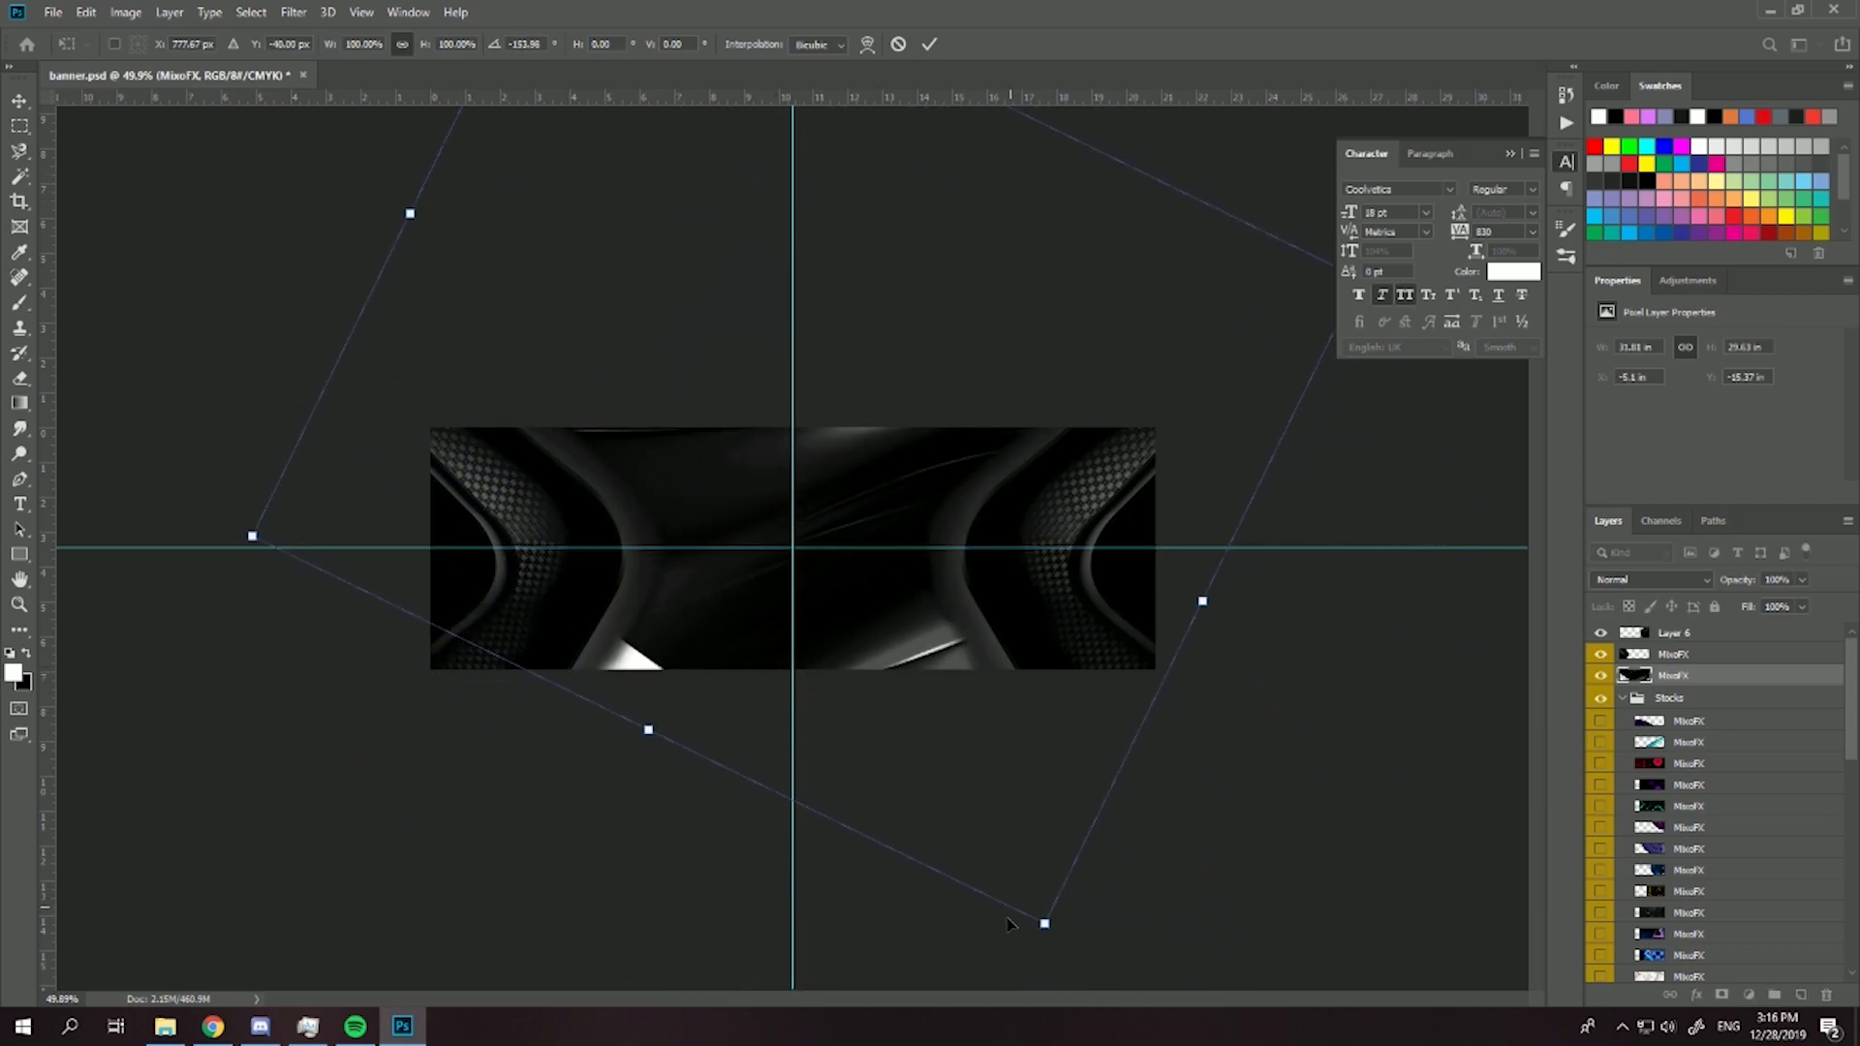
{"action": "left_click_drag", "start_coordinate": [1043, 923], "coordinate": [1289, 888]}
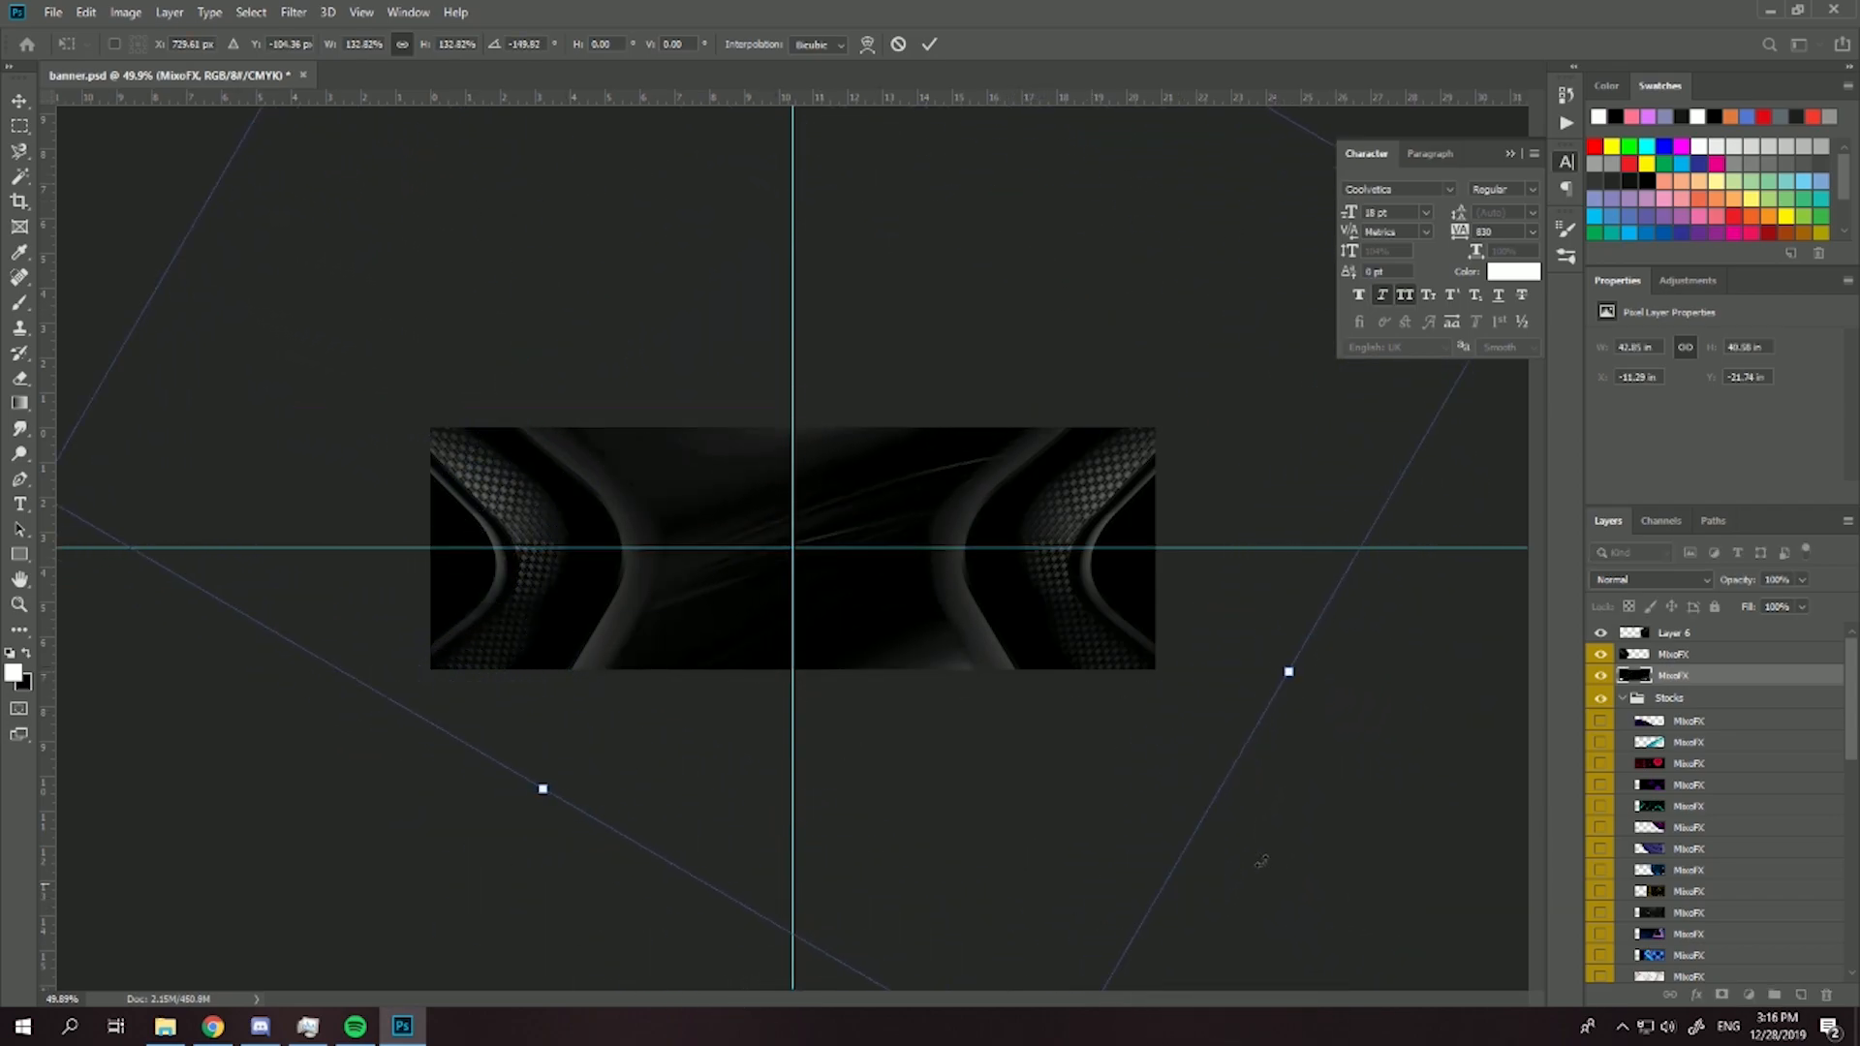
{"action": "key", "text": "Return"}
{"action": "scroll", "coordinate": [872, 658], "scroll_direction": "up", "scroll_amount": 3}
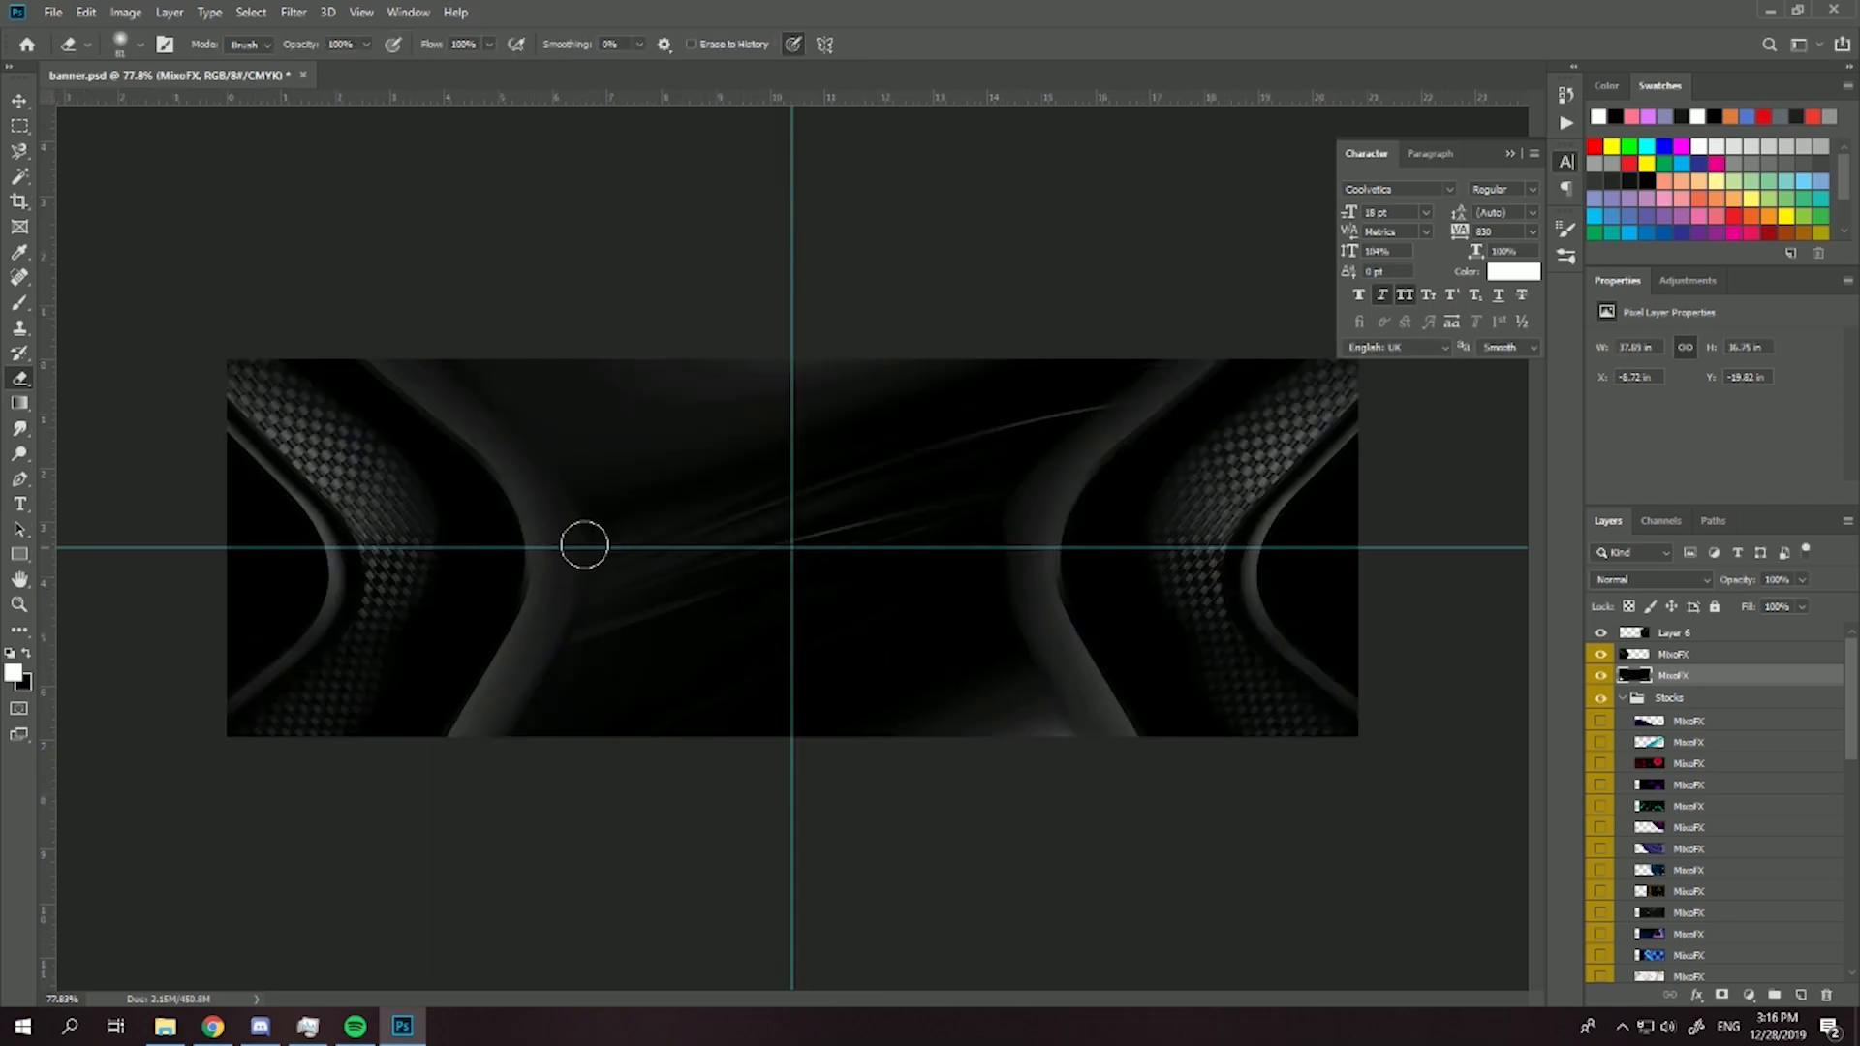
- Erase a little more of the curved side shapes' inner edges to blend them into the central texture
{"action": "left_click", "coordinate": [1670, 637]}
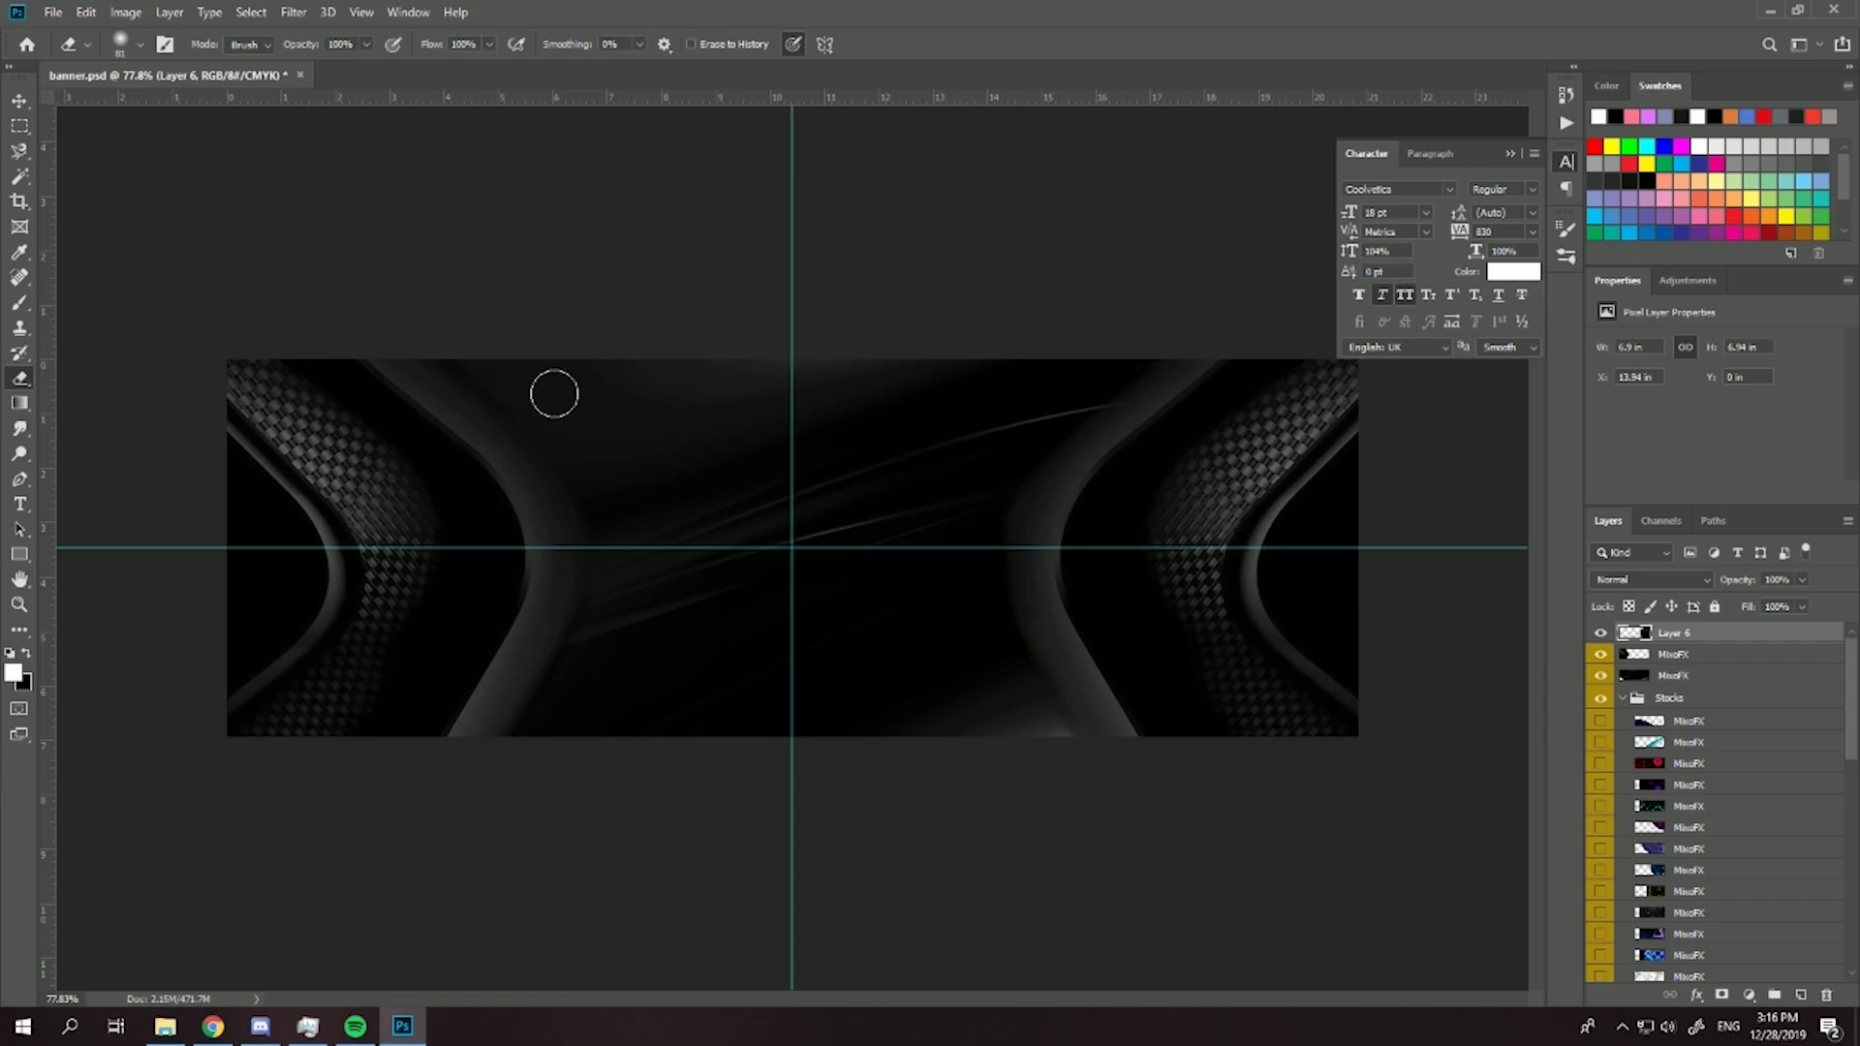
{"action": "left_click", "coordinate": [1647, 659]}
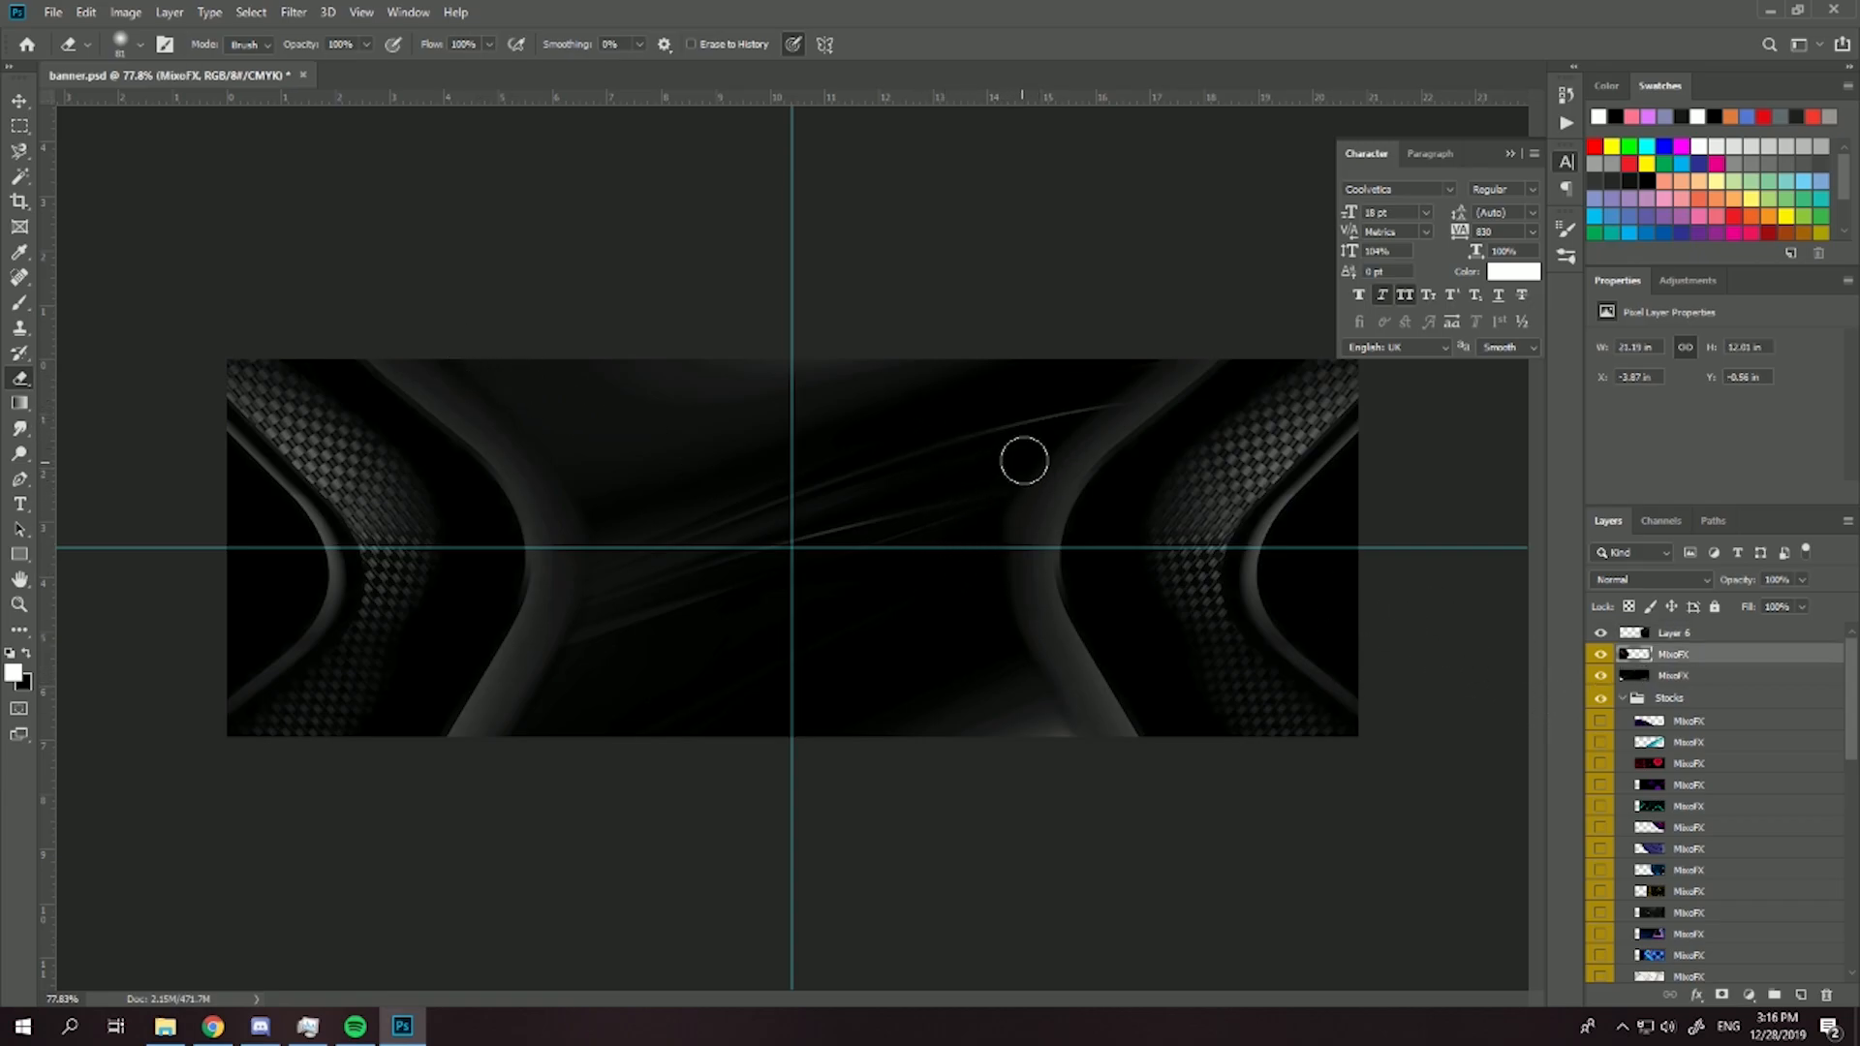
{"action": "key", "text": "ctrl+z"}
{"action": "scroll", "coordinate": [837, 651], "scroll_direction": "down", "scroll_amount": 5}
{"action": "scroll", "coordinate": [738, 676], "scroll_direction": "up", "scroll_amount": 3}
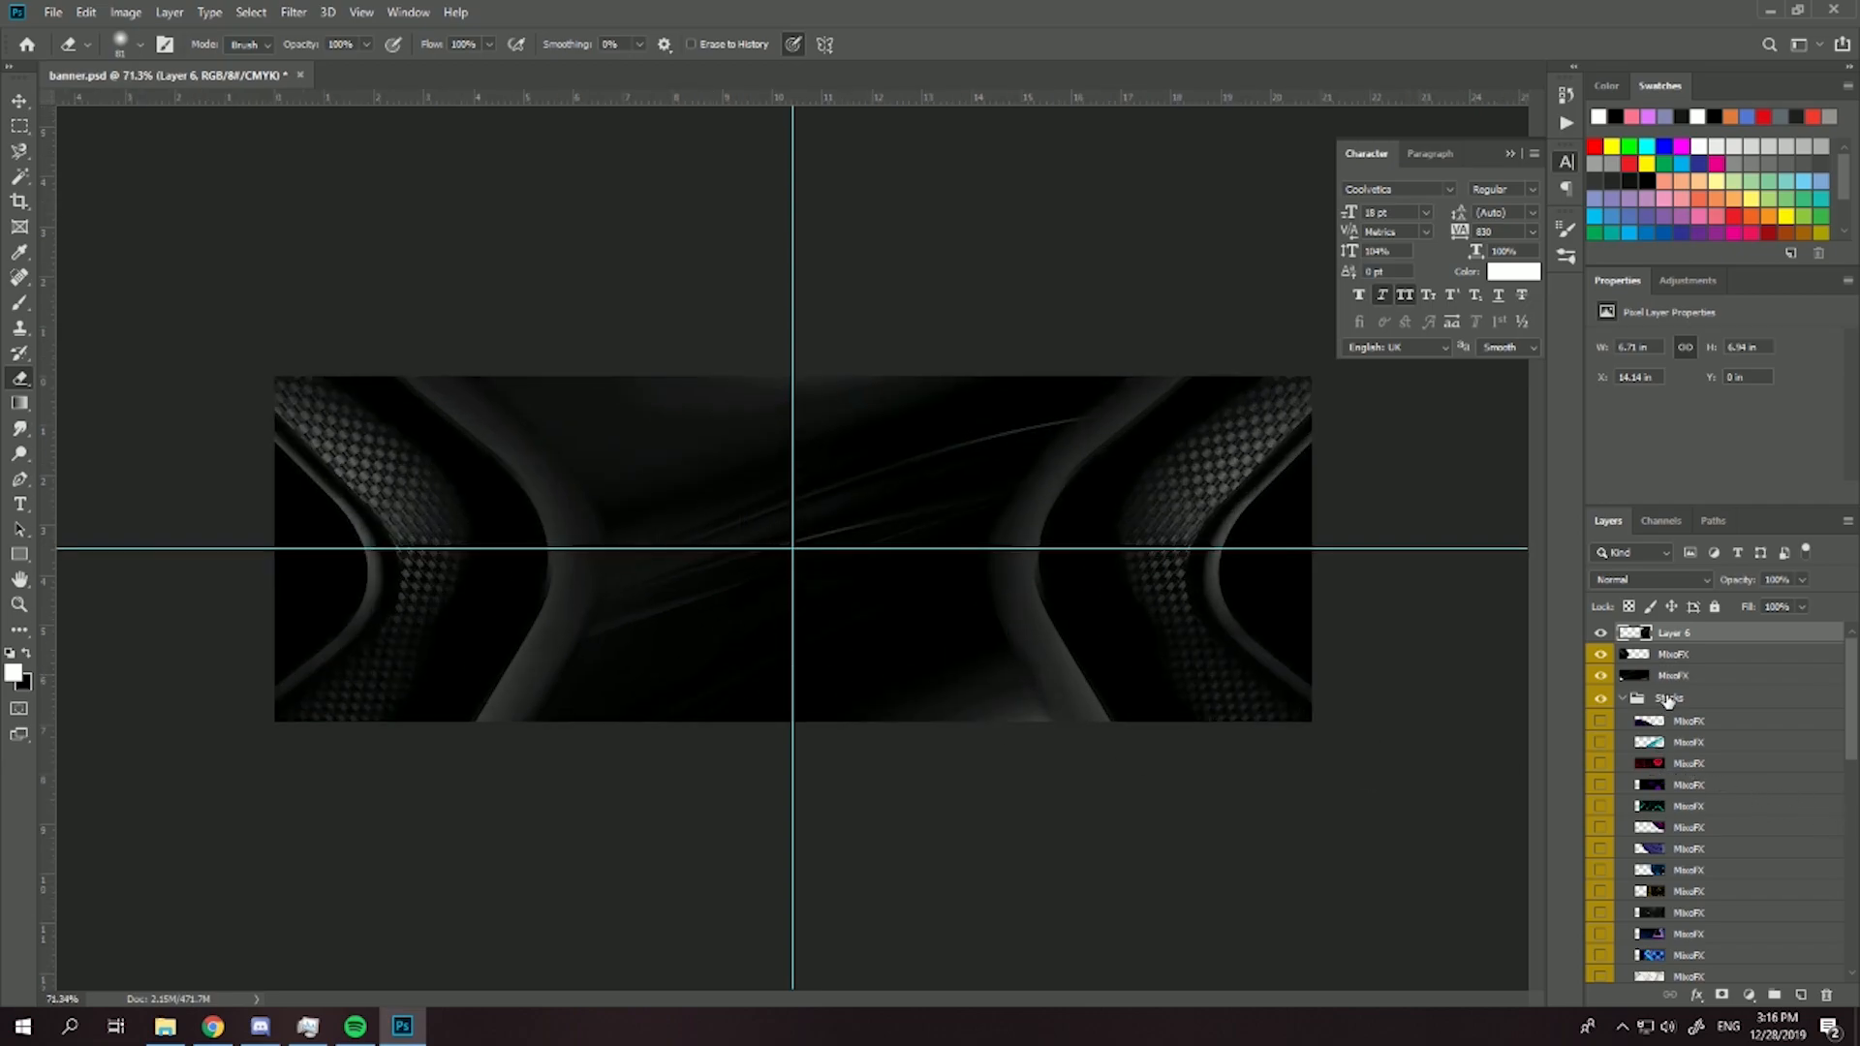
- Preview different stock images in the Stocks group to find further elements for the banner
{"action": "left_click_drag", "start_coordinate": [1600, 633], "coordinate": [1600, 675]}
{"action": "scroll", "coordinate": [1611, 849], "scroll_direction": "down", "scroll_amount": 3}
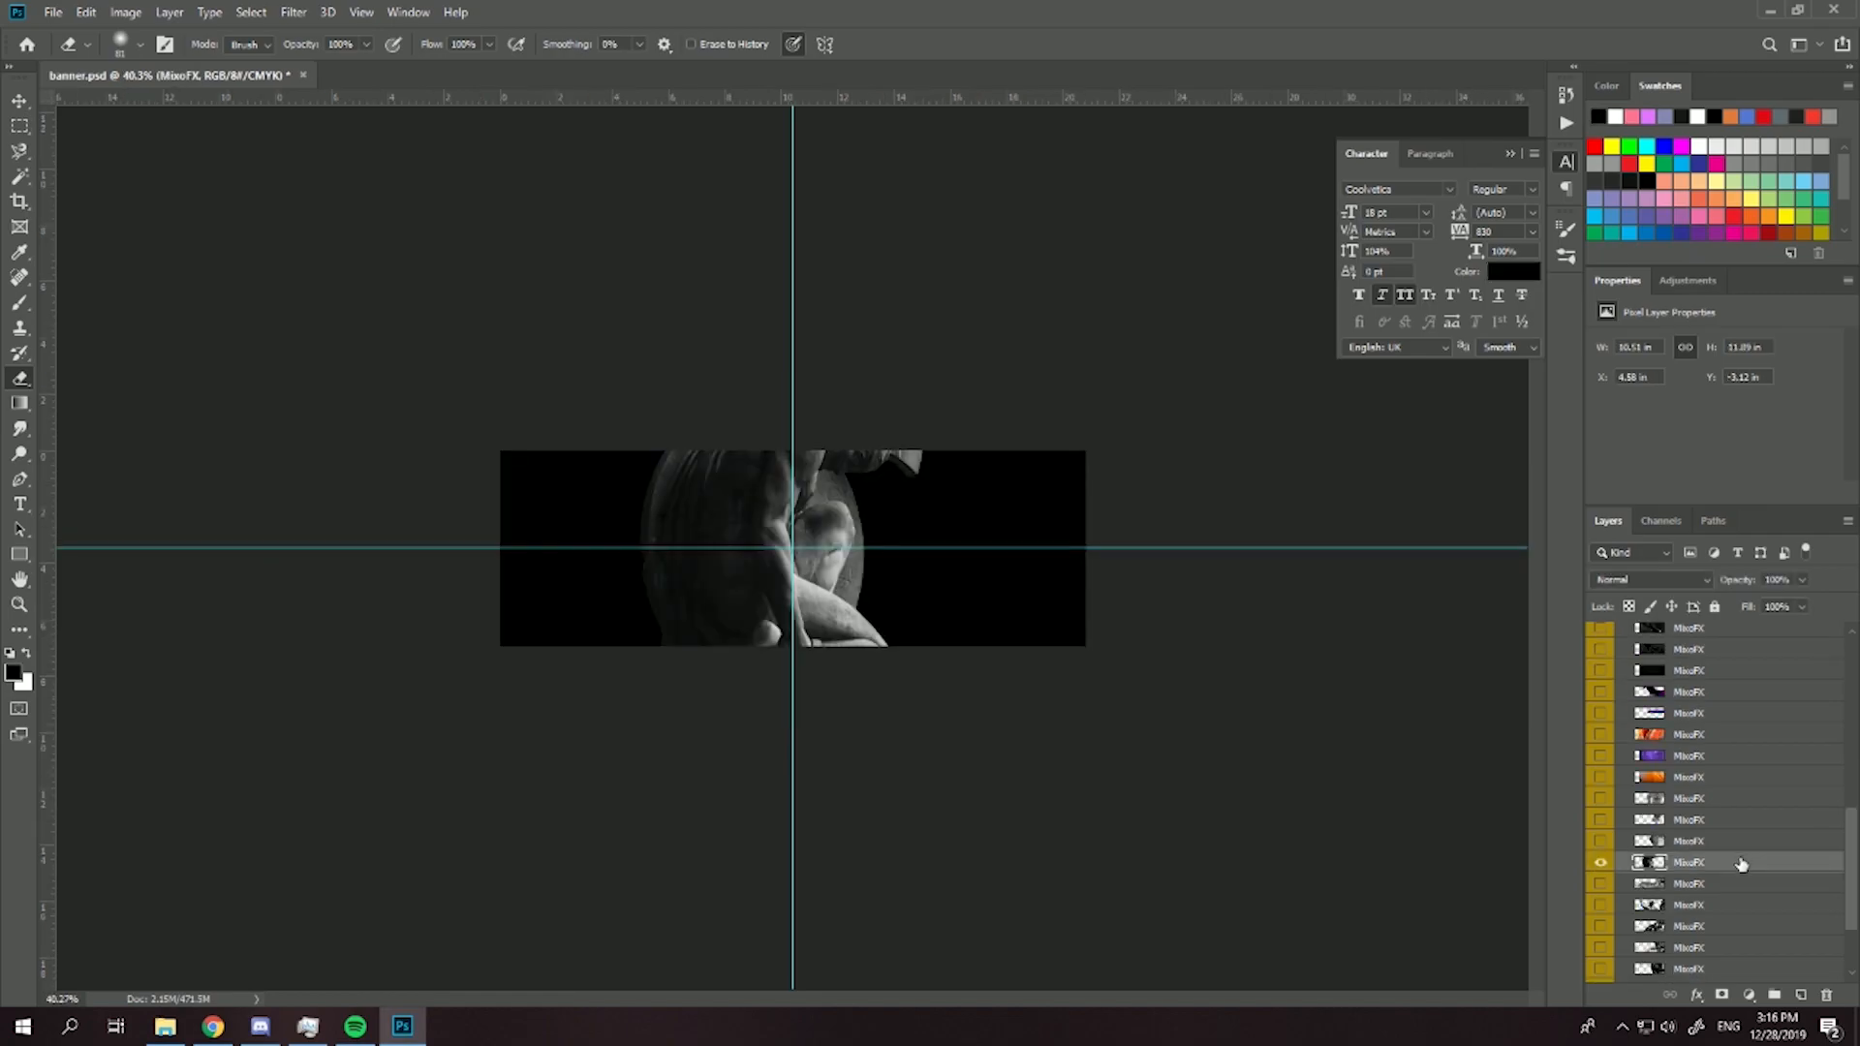
{"action": "left_click", "coordinate": [1608, 847]}
{"action": "left_click", "coordinate": [1602, 827]}
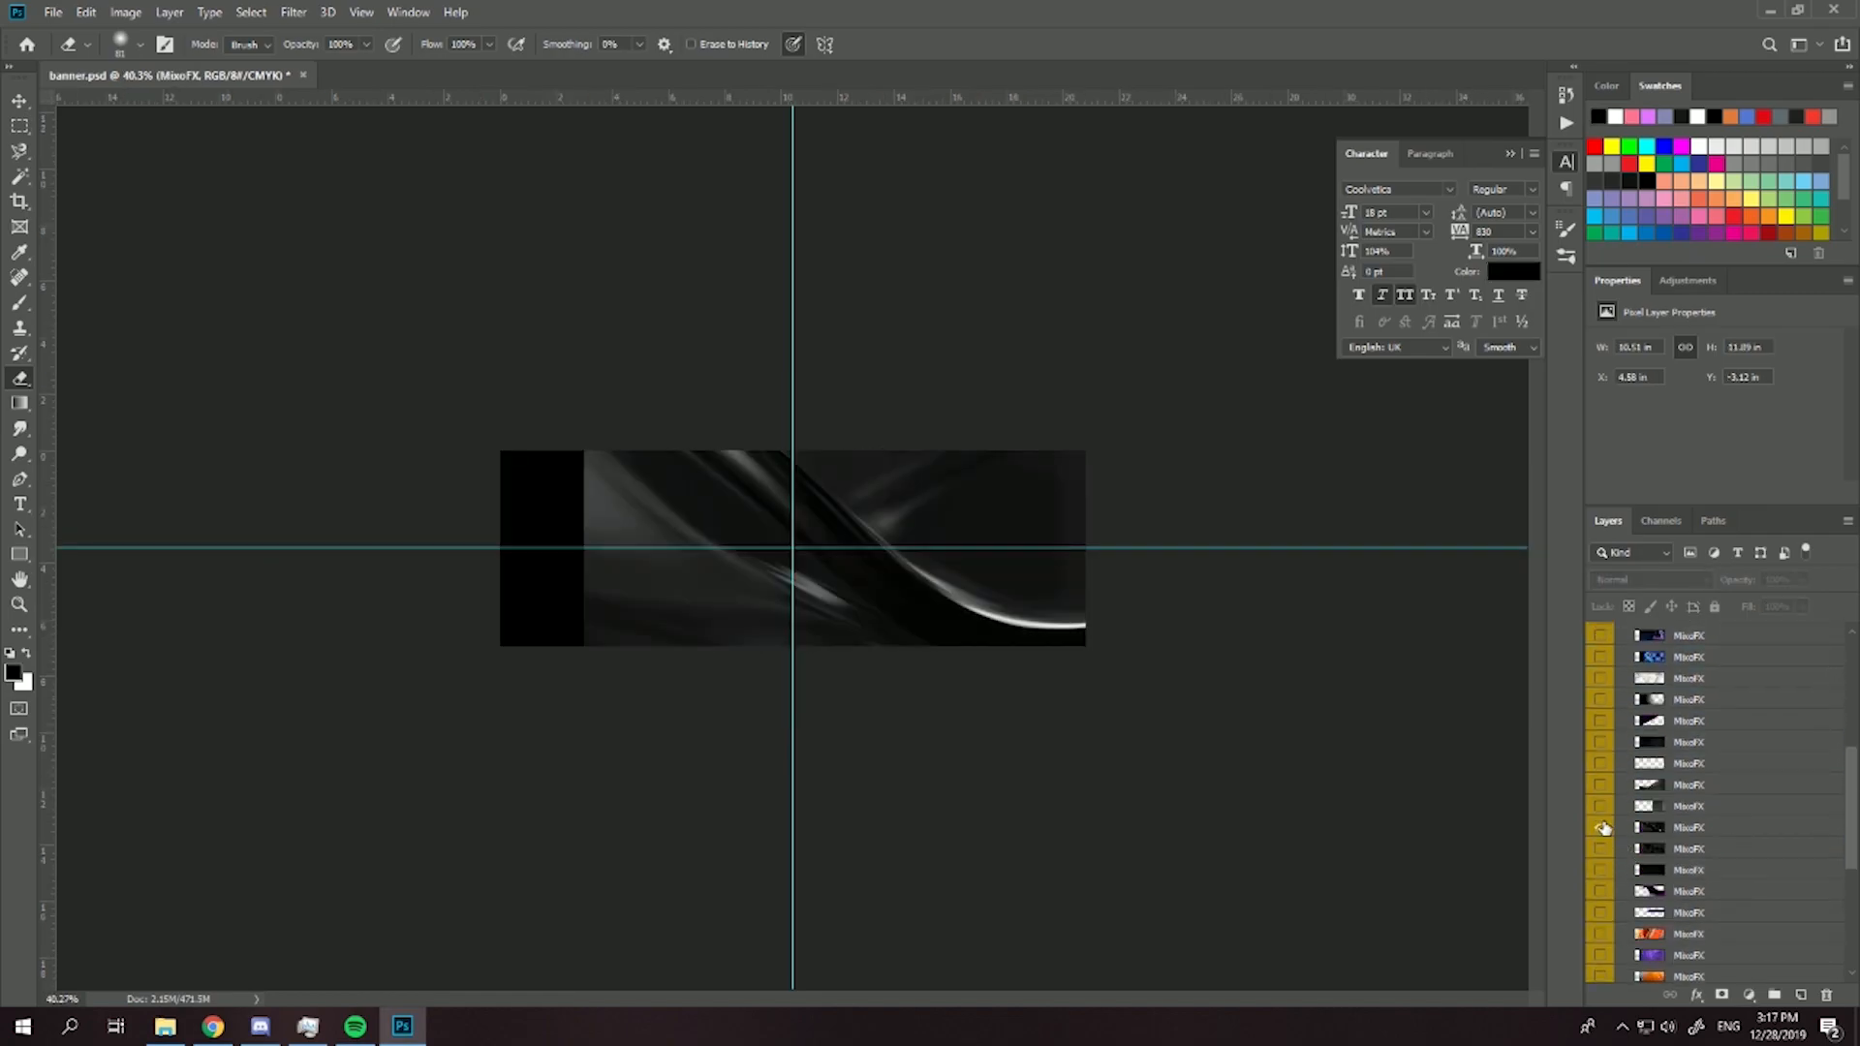
{"action": "left_click", "coordinate": [1602, 827]}
{"action": "left_click", "coordinate": [1602, 806]}
{"action": "left_click", "coordinate": [1602, 806]}
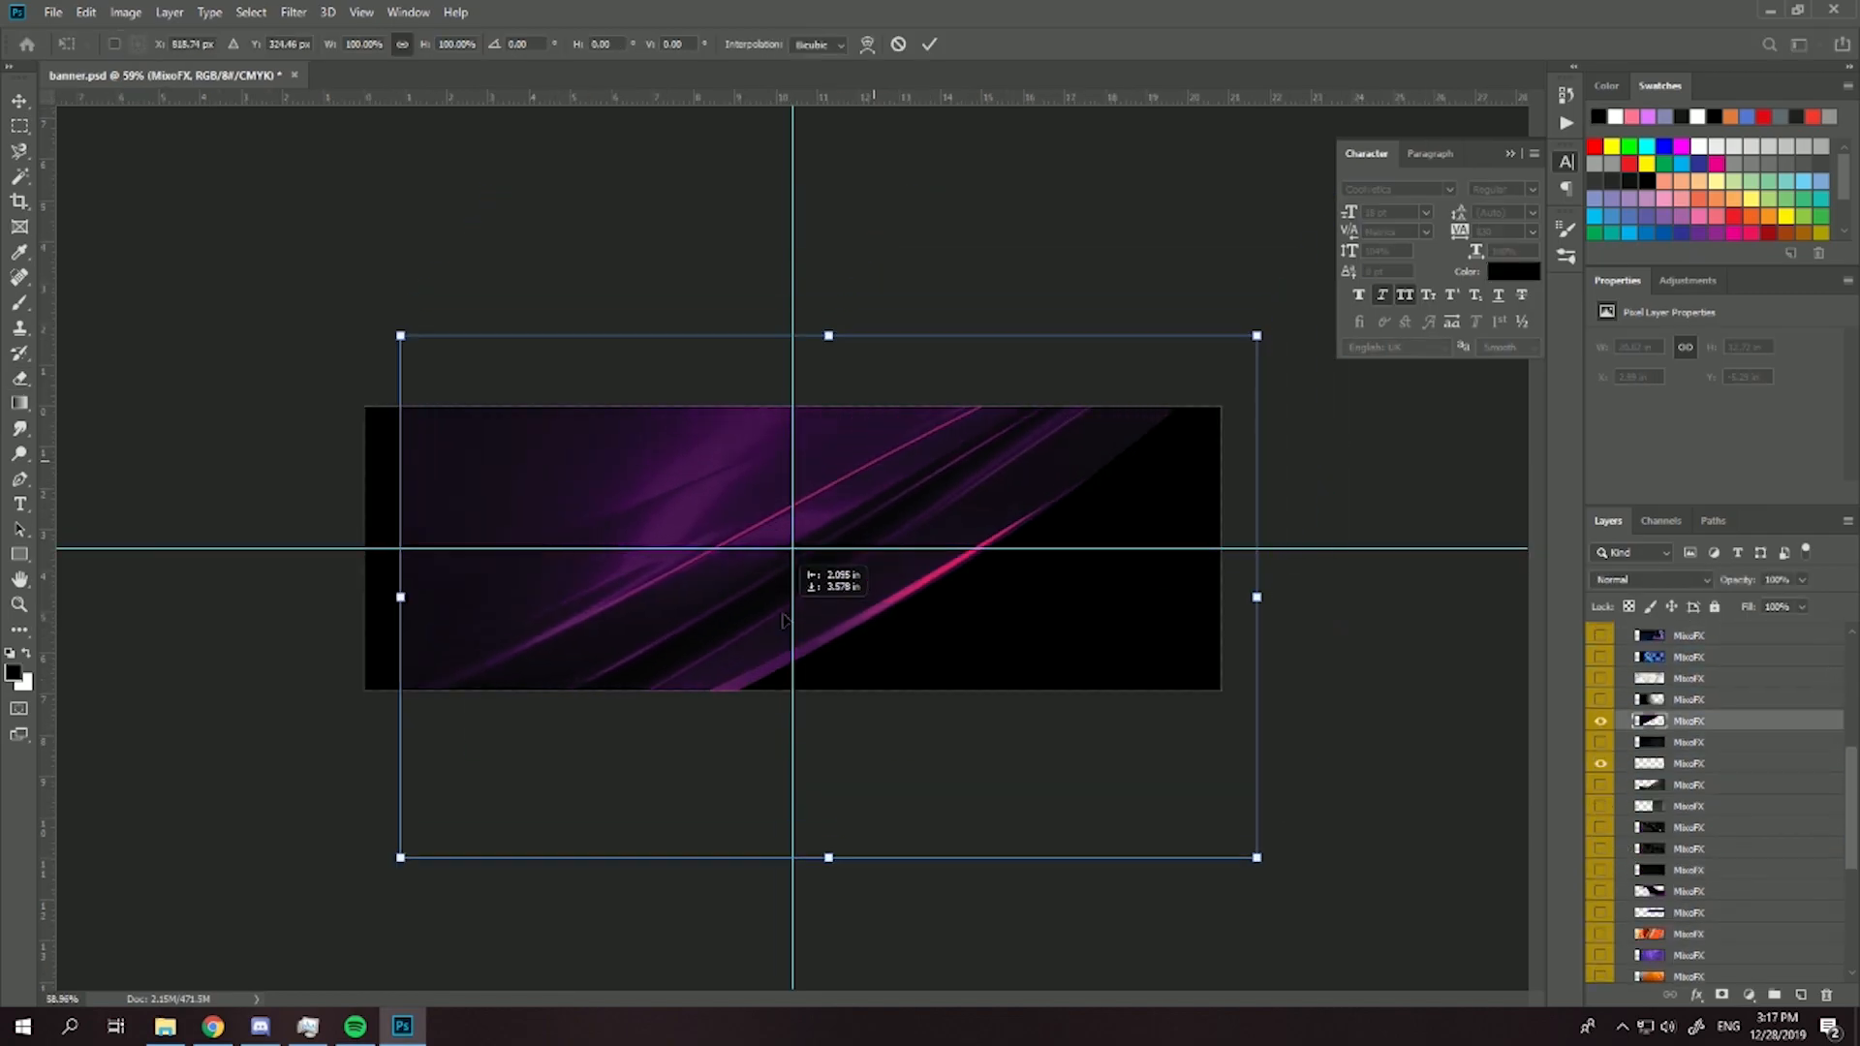
{"action": "left_click_drag", "start_coordinate": [779, 620], "coordinate": [800, 616]}
{"action": "key", "text": "Return"}
{"action": "key", "text": "e"}
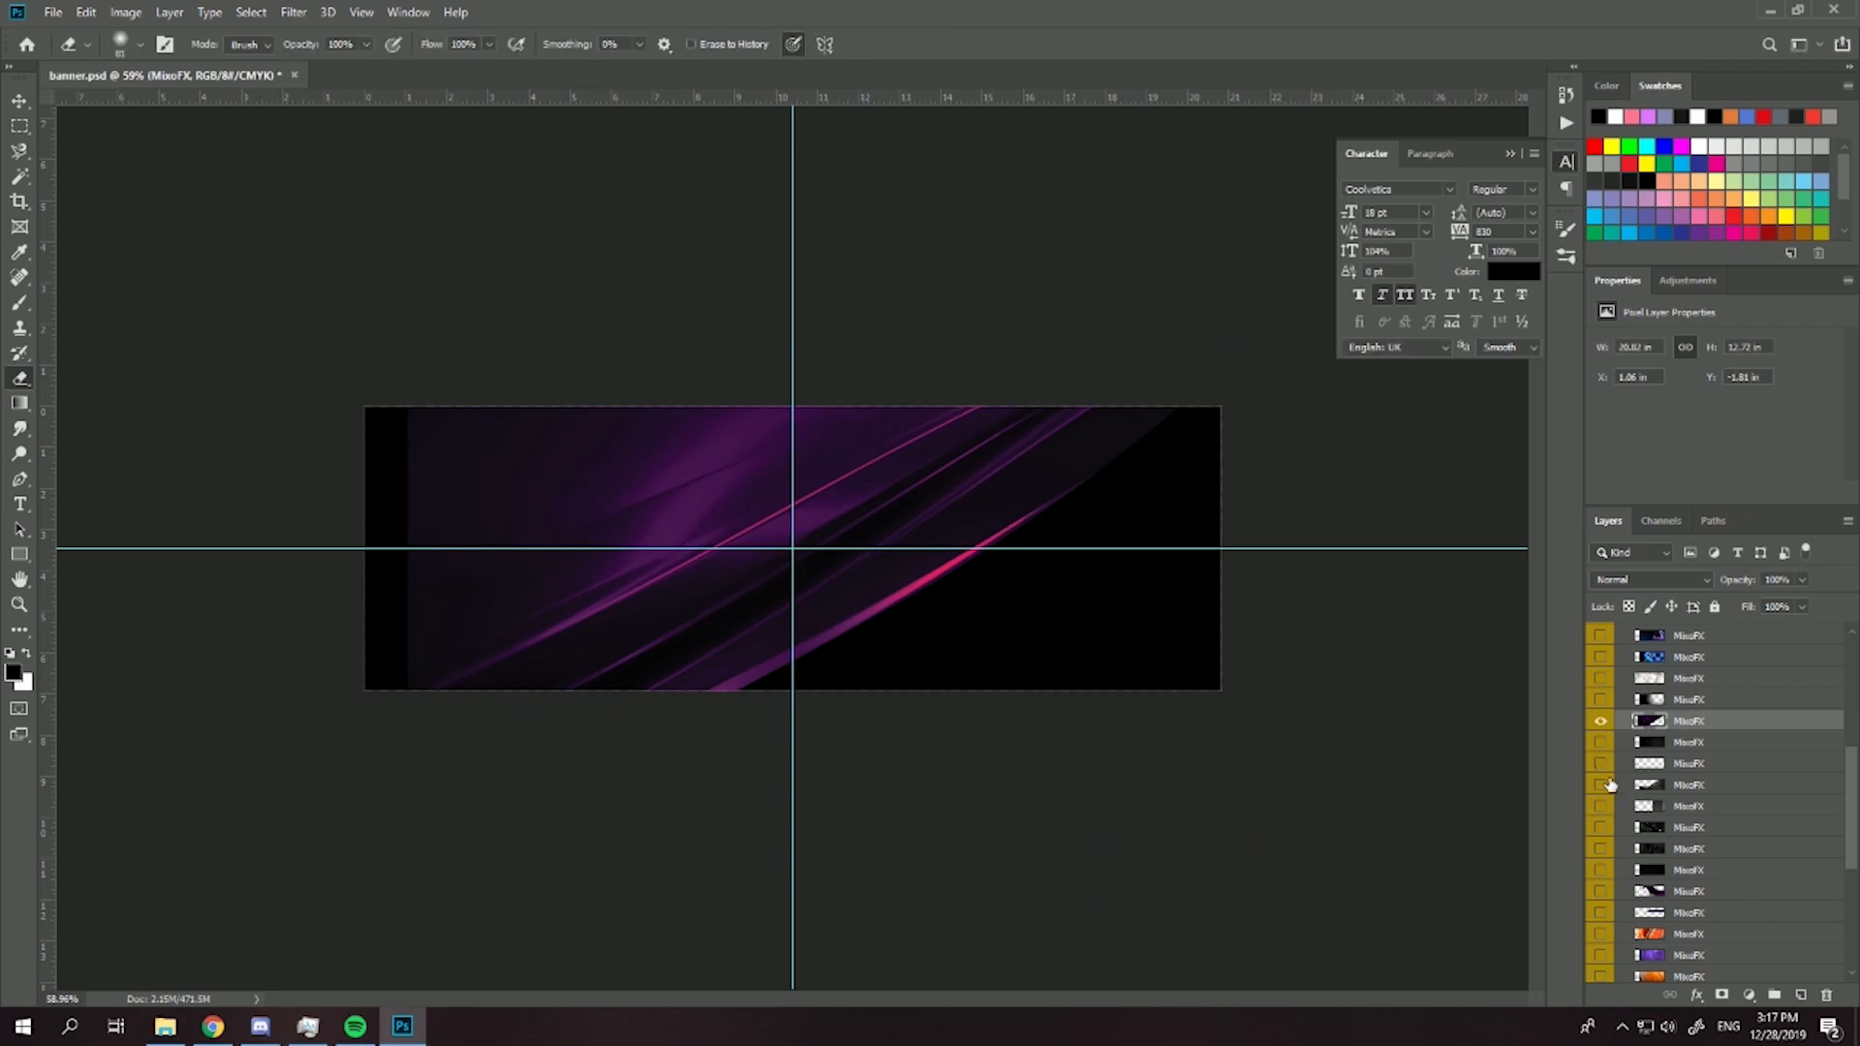
{"action": "left_click", "coordinate": [1602, 786]}
- Bring the chosen stock layers from the Stocks group to the top, with the purple streak texture directly above Layer 6
{"action": "left_click", "coordinate": [1604, 891]}
{"action": "left_click", "coordinate": [1666, 897], "text": "ctrl"}
{"action": "left_click_drag", "start_coordinate": [1712, 725], "coordinate": [1706, 558]}
{"action": "mouse_move", "coordinate": [1662, 638]}
{"action": "left_mouse_down"}
{"action": "mouse_move", "coordinate": [1676, 728]}
{"action": "mouse_move", "coordinate": [1659, 666]}
{"action": "left_mouse_up"}
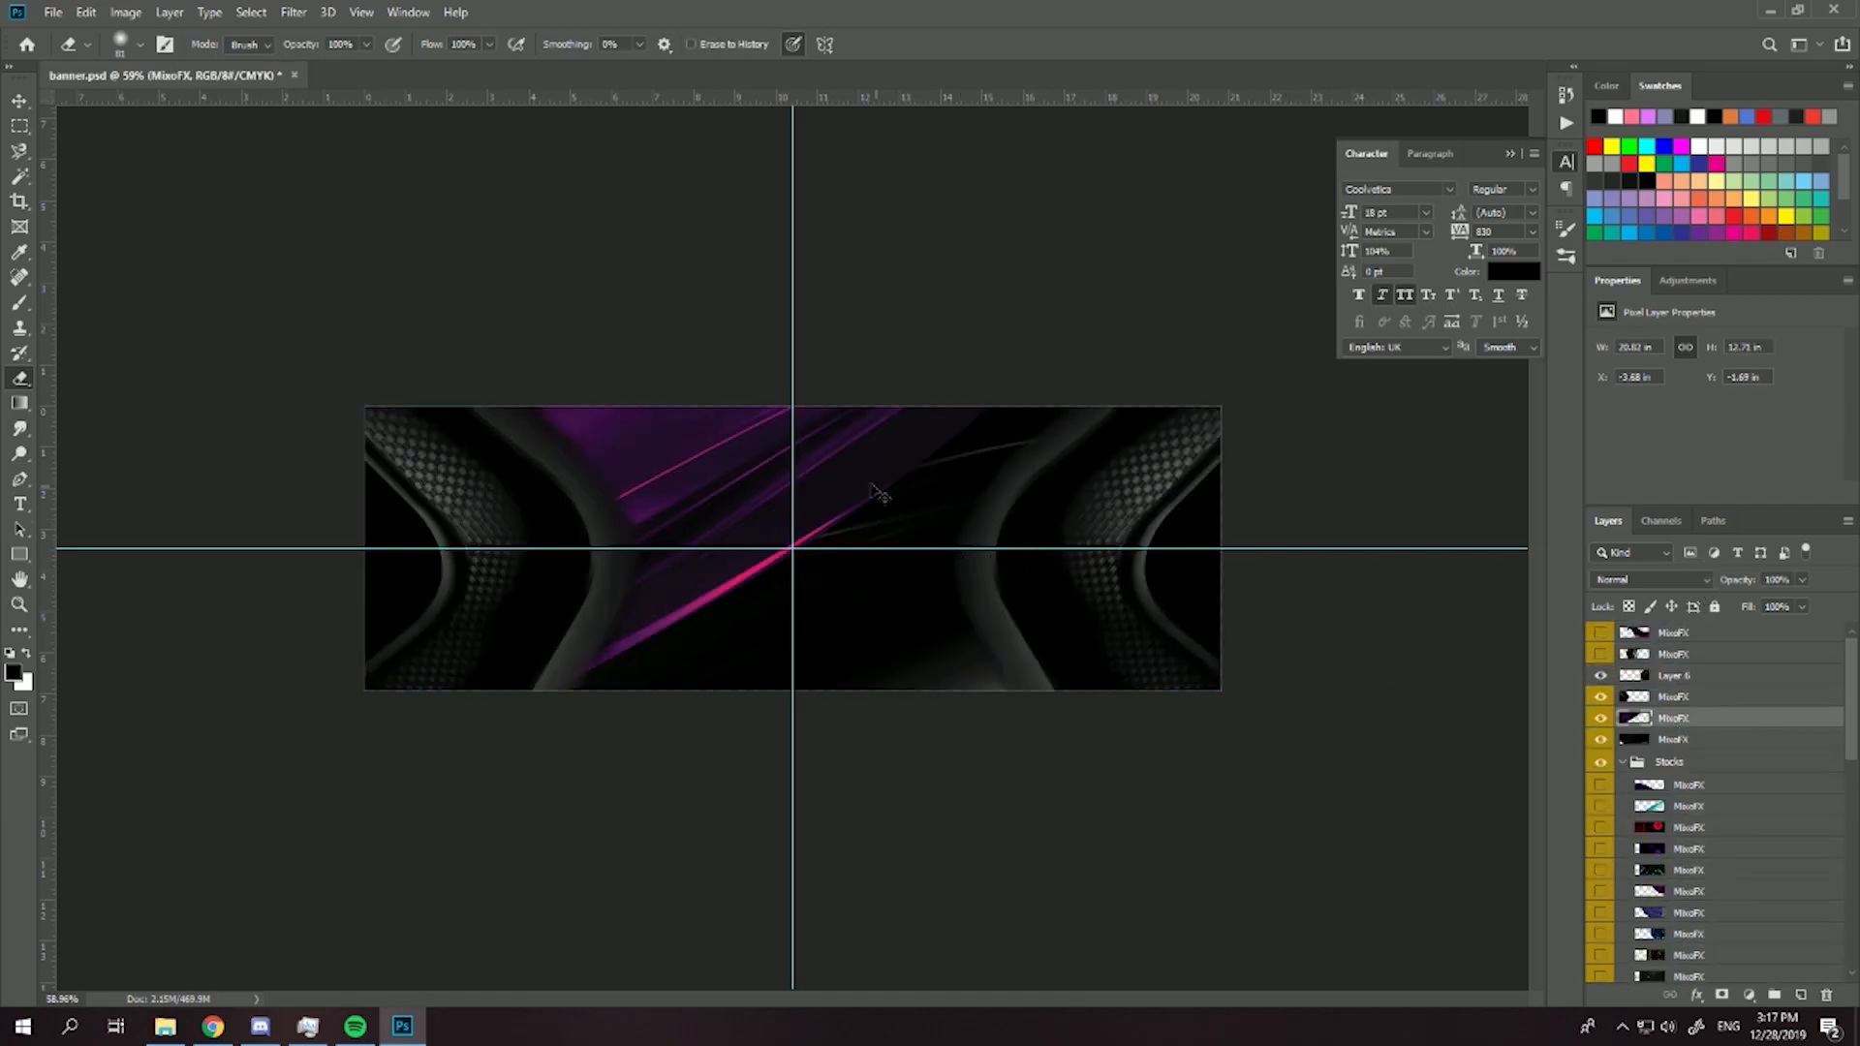
- Scale the purple streak texture to about 58.5% and place it at the upper left of the banner's centre
{"action": "key", "text": "ctrl+t"}
{"action": "left_click_drag", "start_coordinate": [688, 528], "coordinate": [818, 398]}
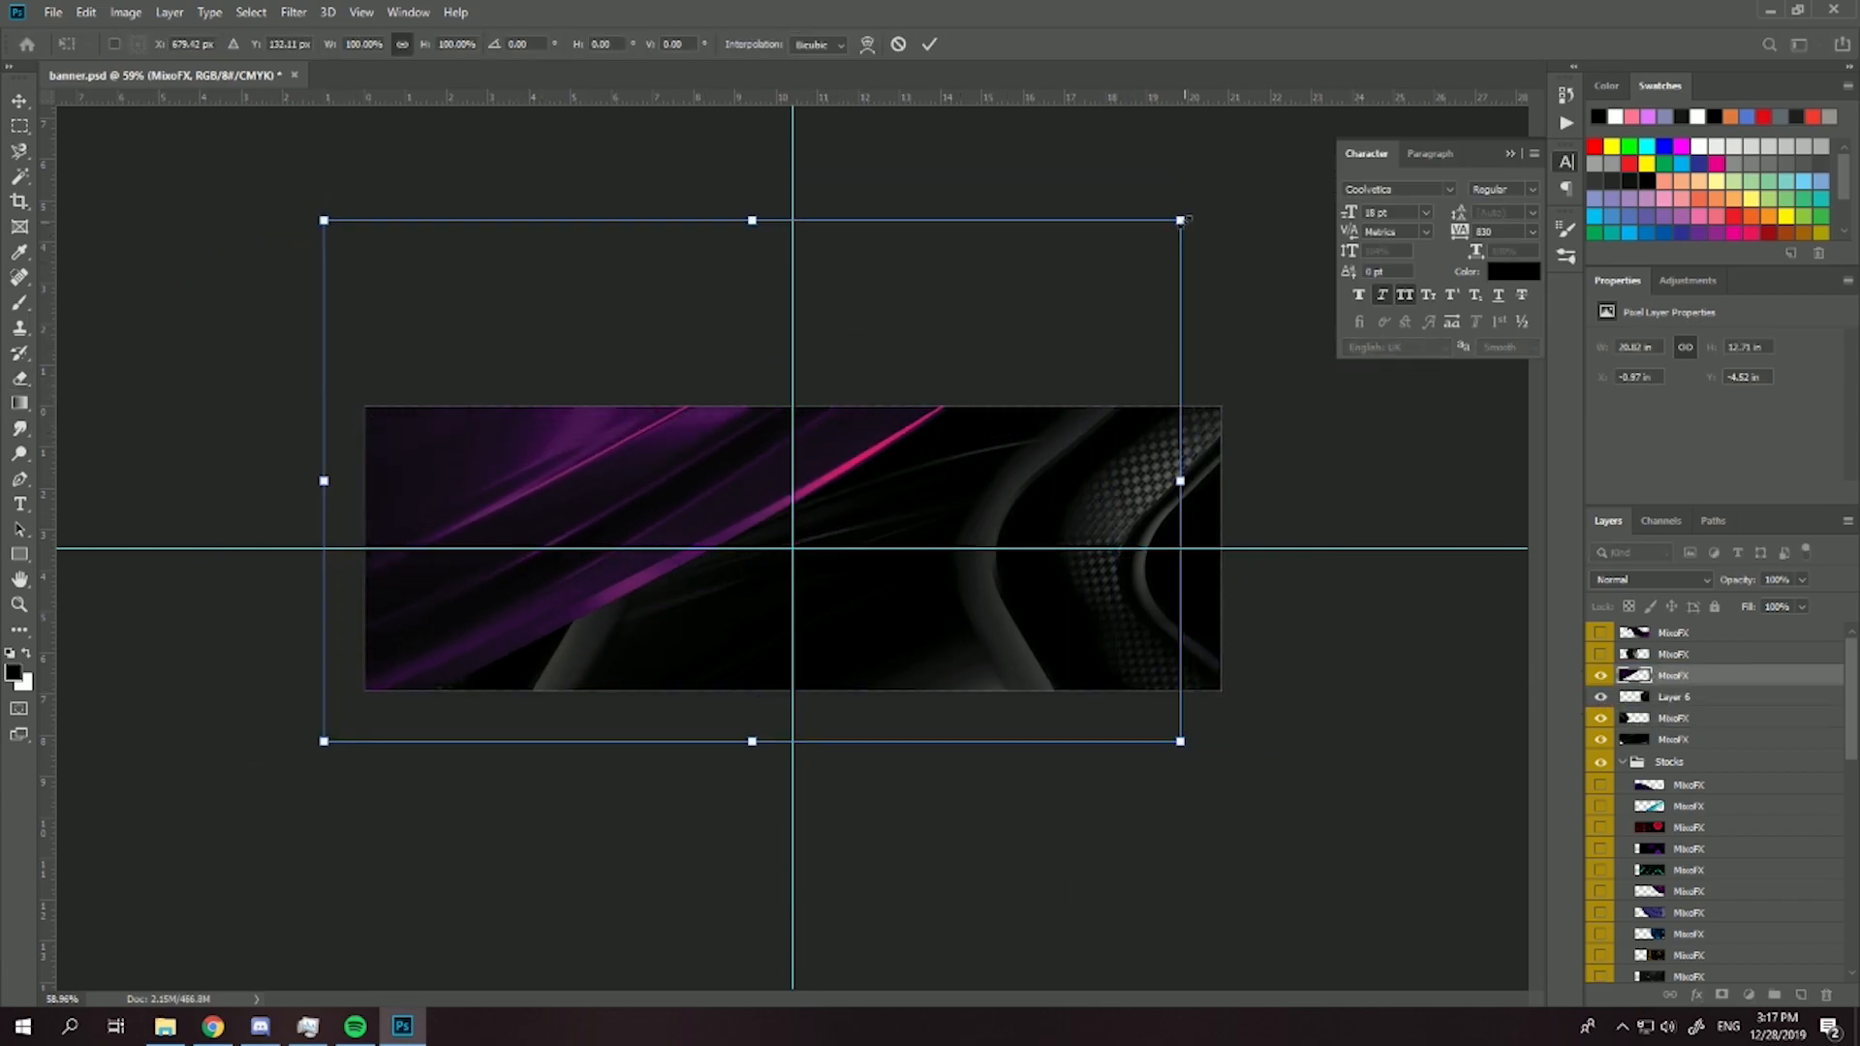
{"action": "left_click_drag", "start_coordinate": [1180, 221], "coordinate": [1000, 327]}
{"action": "mouse_move", "coordinate": [833, 416]}
{"action": "left_mouse_down"}
{"action": "mouse_move", "coordinate": [775, 393]}
{"action": "mouse_move", "coordinate": [805, 409]}
{"action": "left_mouse_up"}
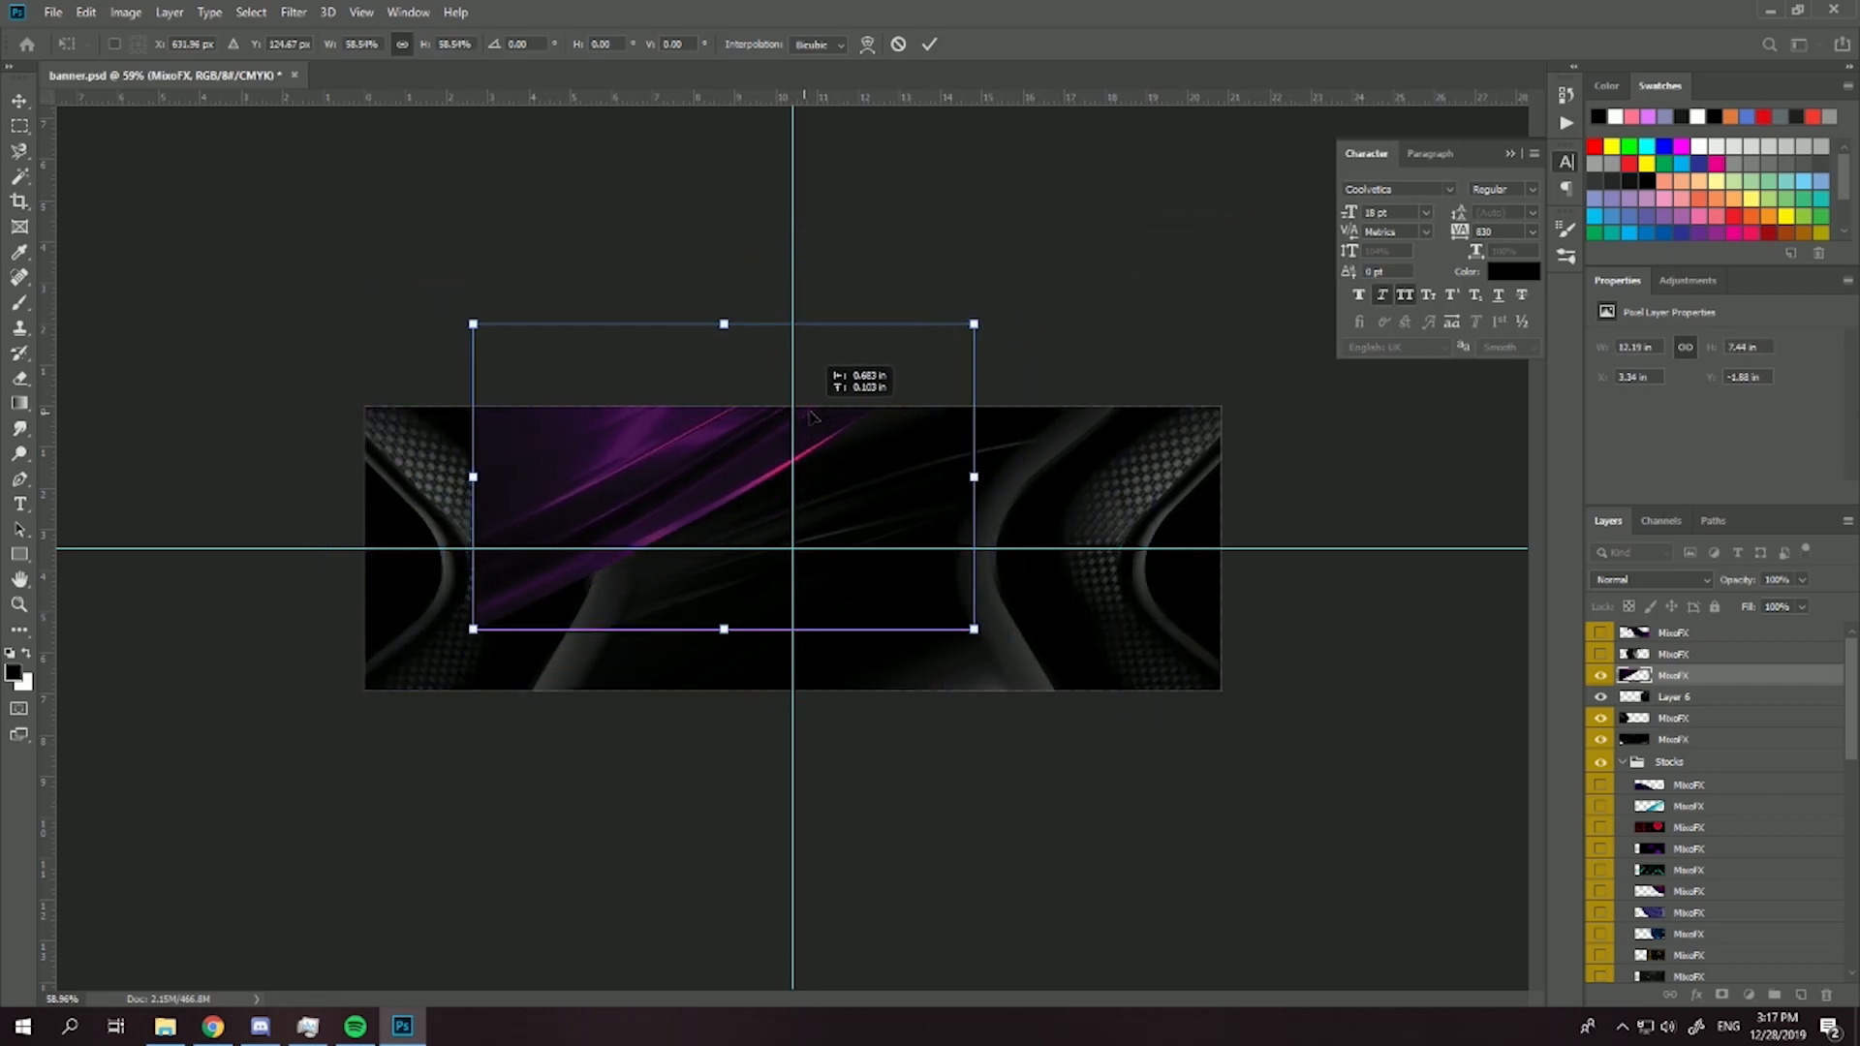
{"action": "key", "text": "Return"}
- Erase the parts of the purple streak texture that overlap the left curved shape and woven pattern, using a larger soft eraser
{"action": "scroll", "coordinate": [572, 381], "scroll_direction": "up", "scroll_amount": 5}
{"action": "mouse_move", "coordinate": [237, 380]}
{"action": "left_mouse_down"}
{"action": "mouse_move", "coordinate": [216, 361]}
{"action": "mouse_move", "coordinate": [275, 386]}
{"action": "mouse_move", "coordinate": [266, 349]}
{"action": "mouse_move", "coordinate": [408, 589]}
{"action": "left_mouse_up"}
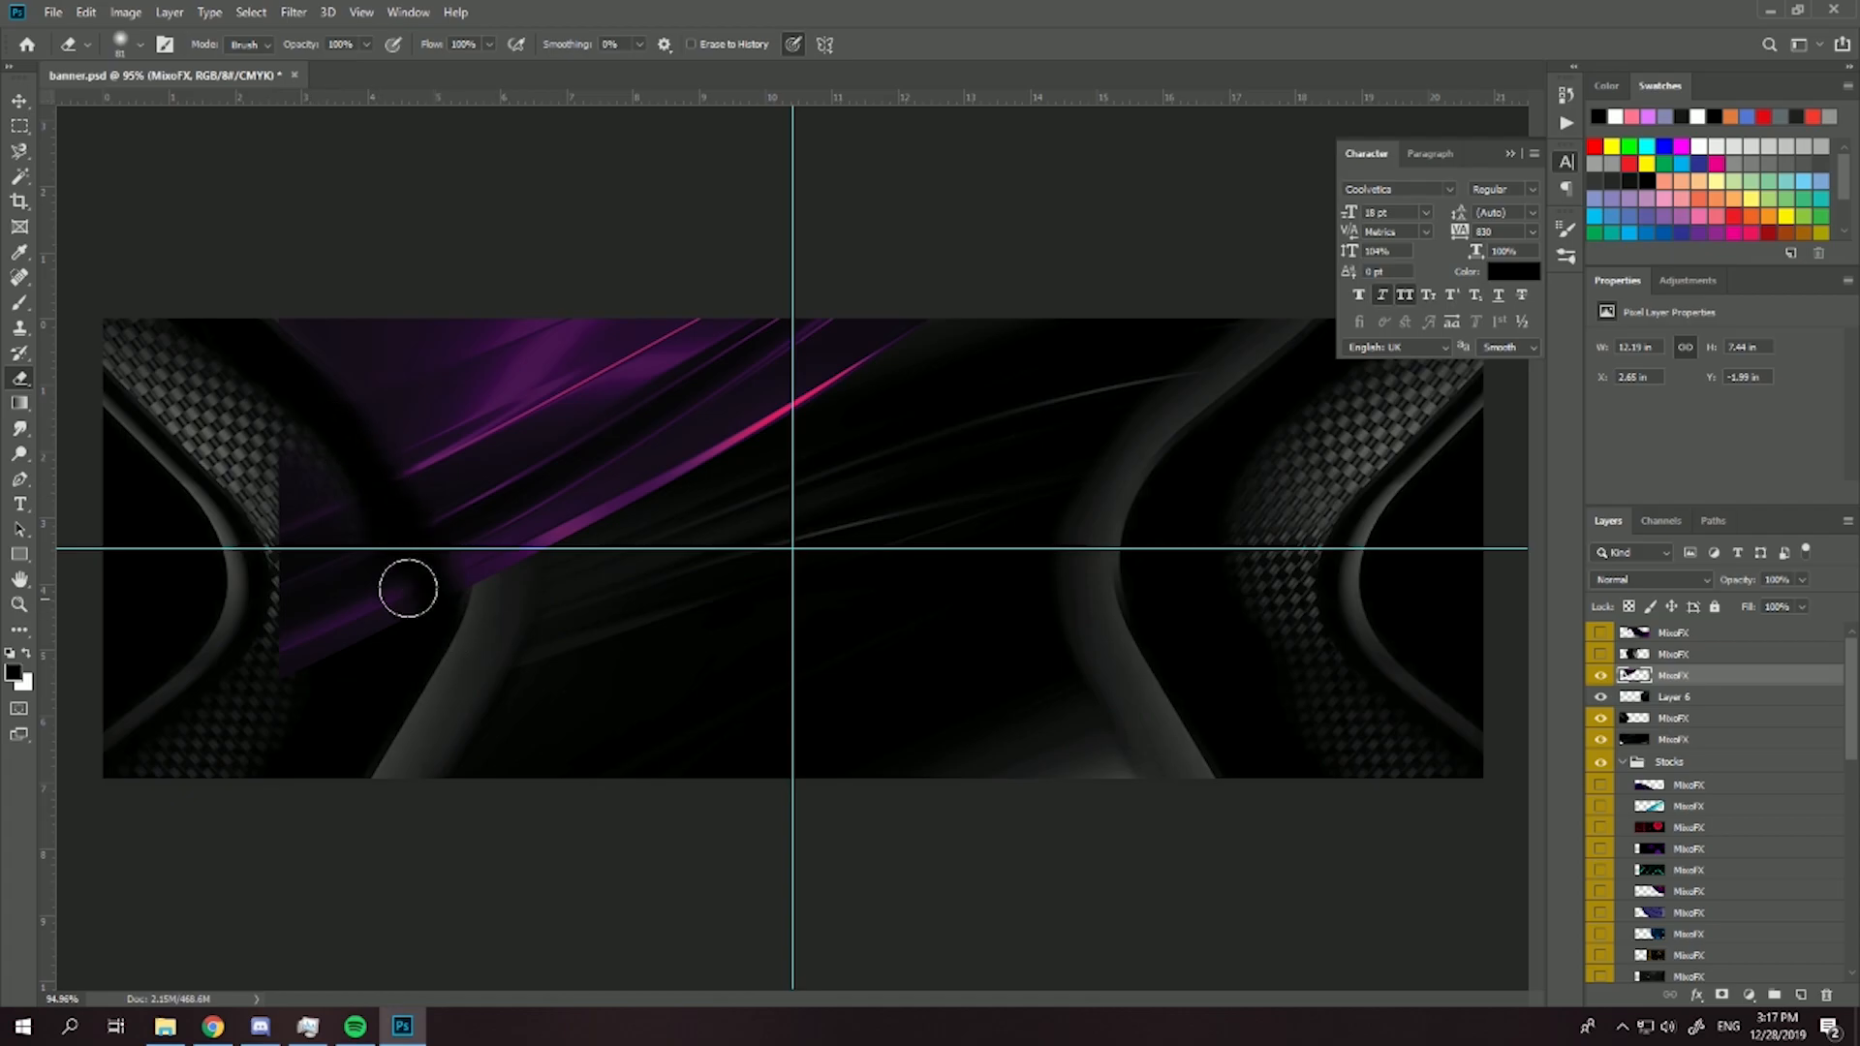
{"action": "left_click", "coordinate": [141, 45]}
{"action": "left_click", "coordinate": [344, 101]}
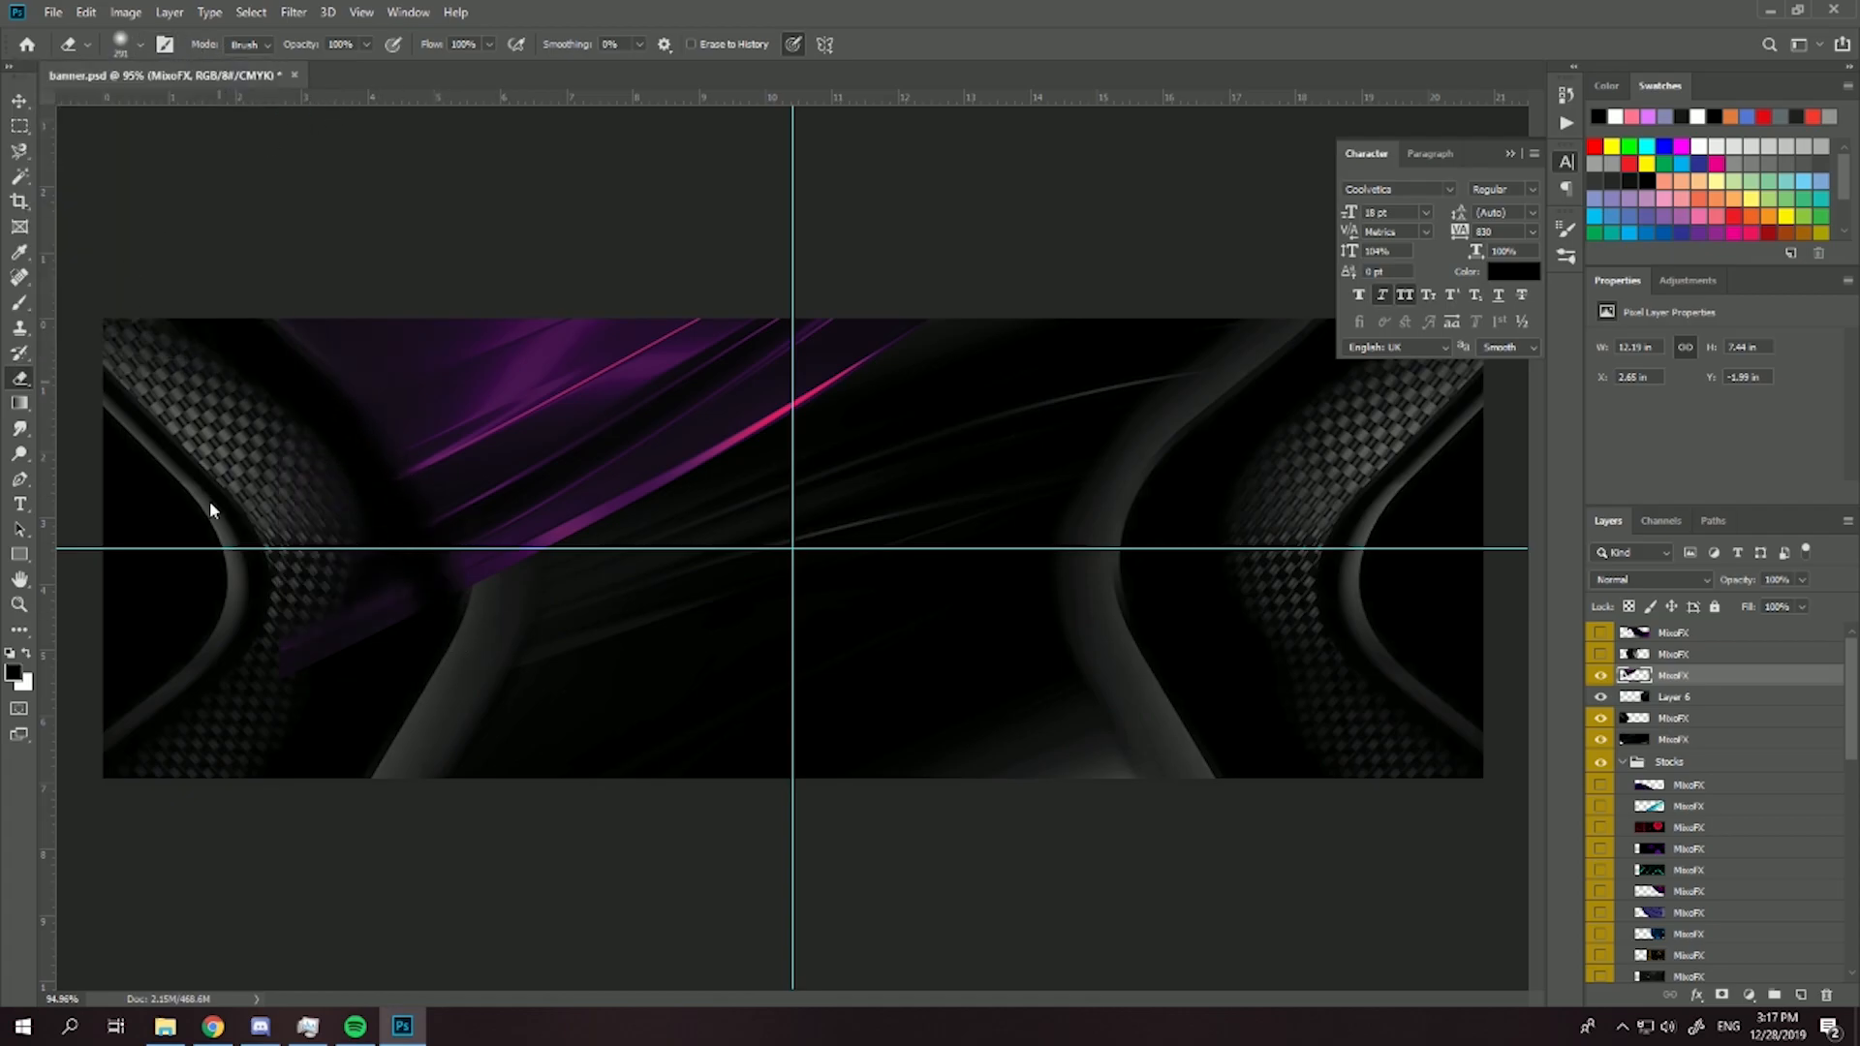
{"action": "mouse_move", "coordinate": [231, 469]}
{"action": "left_mouse_down"}
{"action": "mouse_move", "coordinate": [269, 420]}
{"action": "mouse_move", "coordinate": [305, 503]}
{"action": "left_mouse_up"}
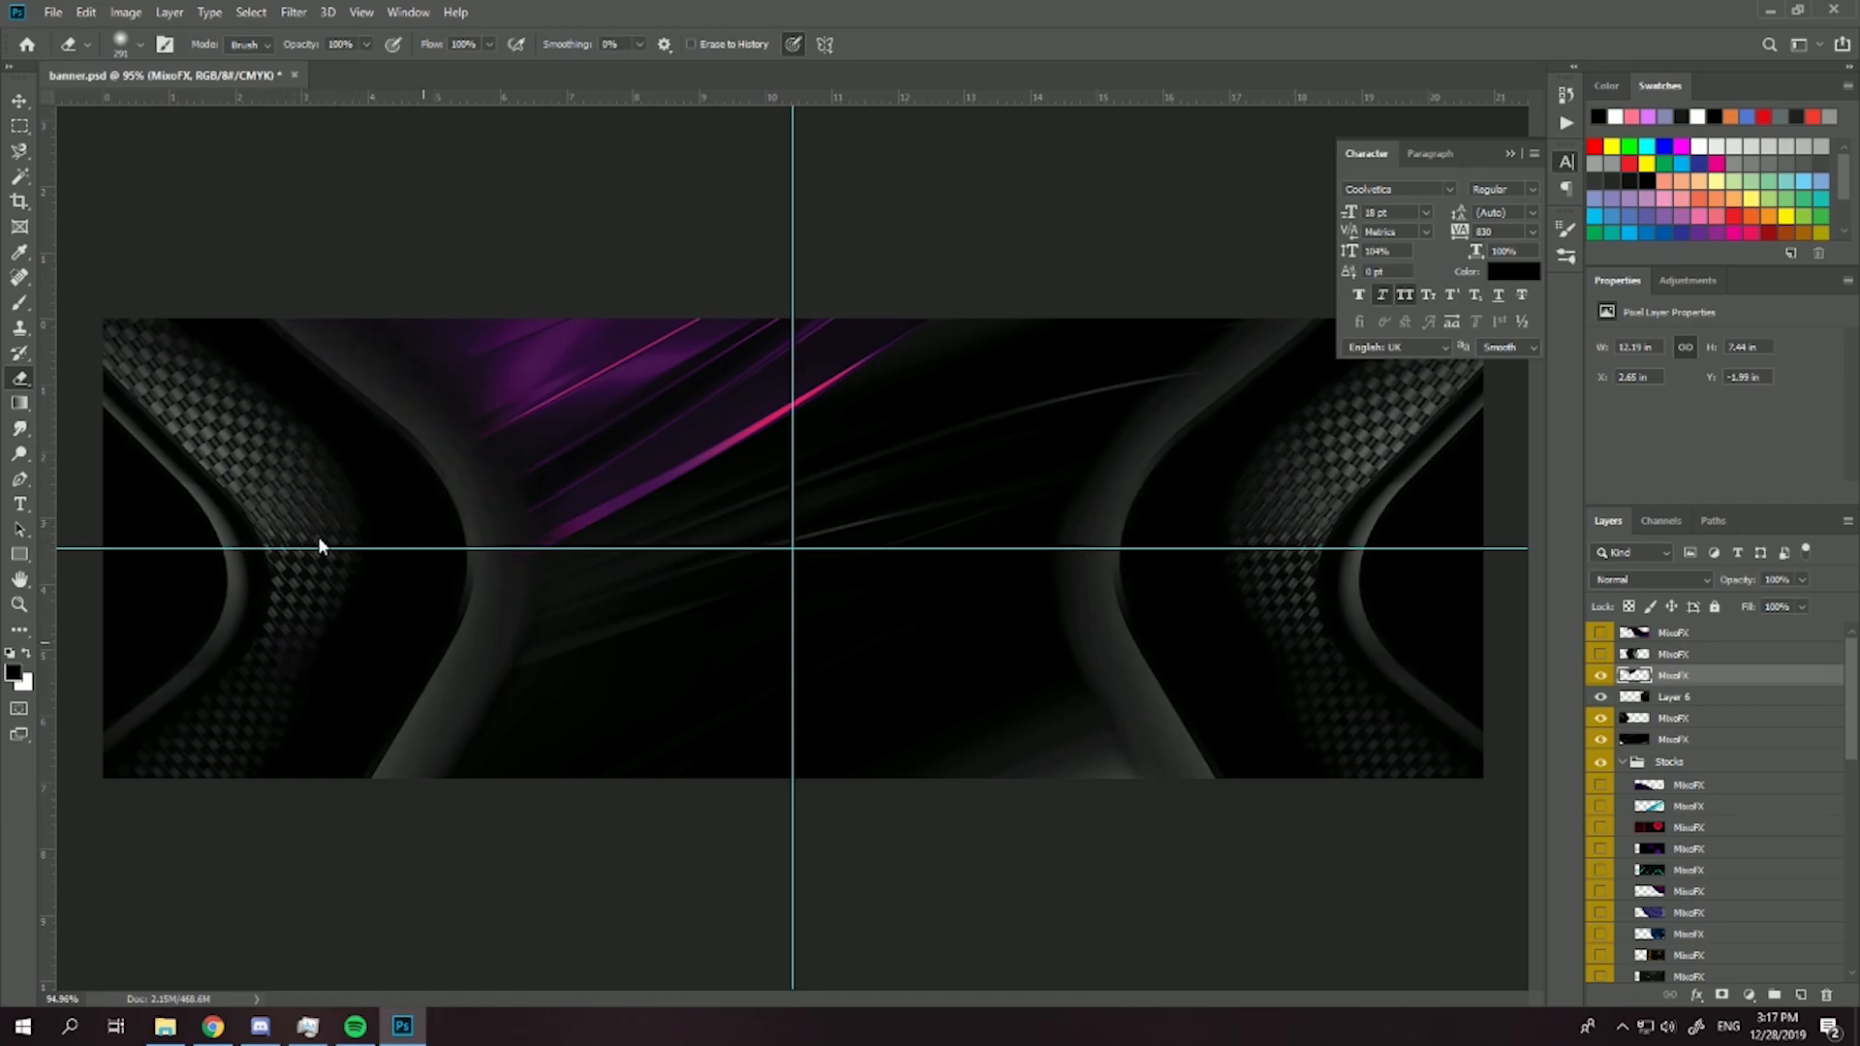
{"action": "scroll", "coordinate": [719, 465], "scroll_direction": "down", "scroll_amount": 3}
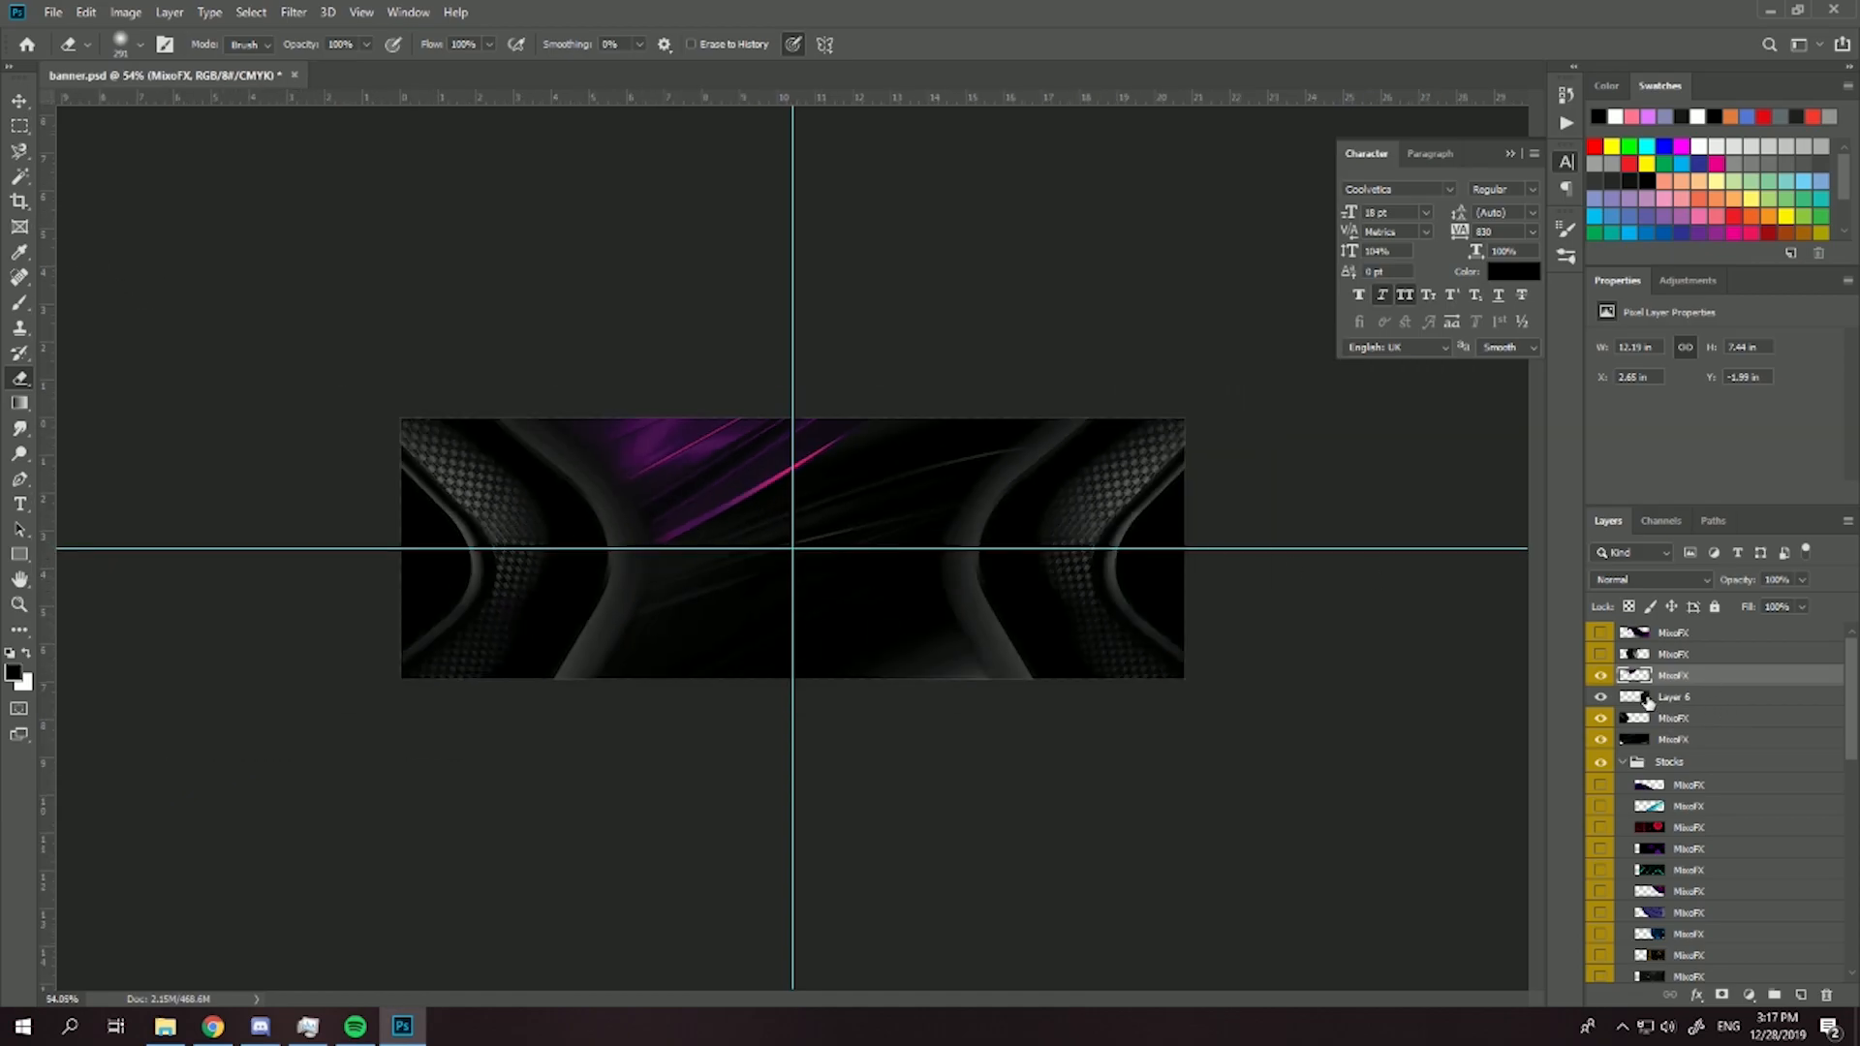
- Show the topmost purple stock layer, then move and rotate it over the right half of the banner
{"action": "left_click", "coordinate": [1600, 632]}
{"action": "left_click", "coordinate": [1672, 632]}
{"action": "key", "text": "ctrl+t"}
{"action": "left_click_drag", "start_coordinate": [934, 643], "coordinate": [1157, 818]}
{"action": "left_click_drag", "start_coordinate": [975, 381], "coordinate": [670, 918]}
{"action": "left_click_drag", "start_coordinate": [1246, 780], "coordinate": [993, 555]}
{"action": "mouse_move", "coordinate": [1301, 641]}
{"action": "left_mouse_down"}
{"action": "mouse_move", "coordinate": [1294, 656]}
{"action": "mouse_move", "coordinate": [1318, 649]}
{"action": "left_mouse_up"}
{"action": "mouse_move", "coordinate": [1084, 589]}
{"action": "left_mouse_down"}
{"action": "mouse_move", "coordinate": [1162, 667]}
{"action": "mouse_move", "coordinate": [1100, 666]}
{"action": "mouse_move", "coordinate": [1078, 824]}
{"action": "mouse_move", "coordinate": [1128, 833]}
{"action": "mouse_move", "coordinate": [1102, 610]}
{"action": "left_mouse_up"}
{"action": "left_click_drag", "start_coordinate": [1304, 523], "coordinate": [1157, 395]}
{"action": "left_click_drag", "start_coordinate": [1122, 462], "coordinate": [944, 565]}
- Flip the curved purple texture vertically and set it at about 94.7° beside the inner edge of the right side shape
{"action": "right_click", "coordinate": [1019, 572]}
{"action": "left_click", "coordinate": [1089, 812]}
{"action": "left_click_drag", "start_coordinate": [977, 658], "coordinate": [1082, 649]}
{"action": "left_click_drag", "start_coordinate": [1411, 573], "coordinate": [1386, 463]}
{"action": "left_click_drag", "start_coordinate": [961, 618], "coordinate": [993, 612]}
{"action": "key", "text": "Return"}
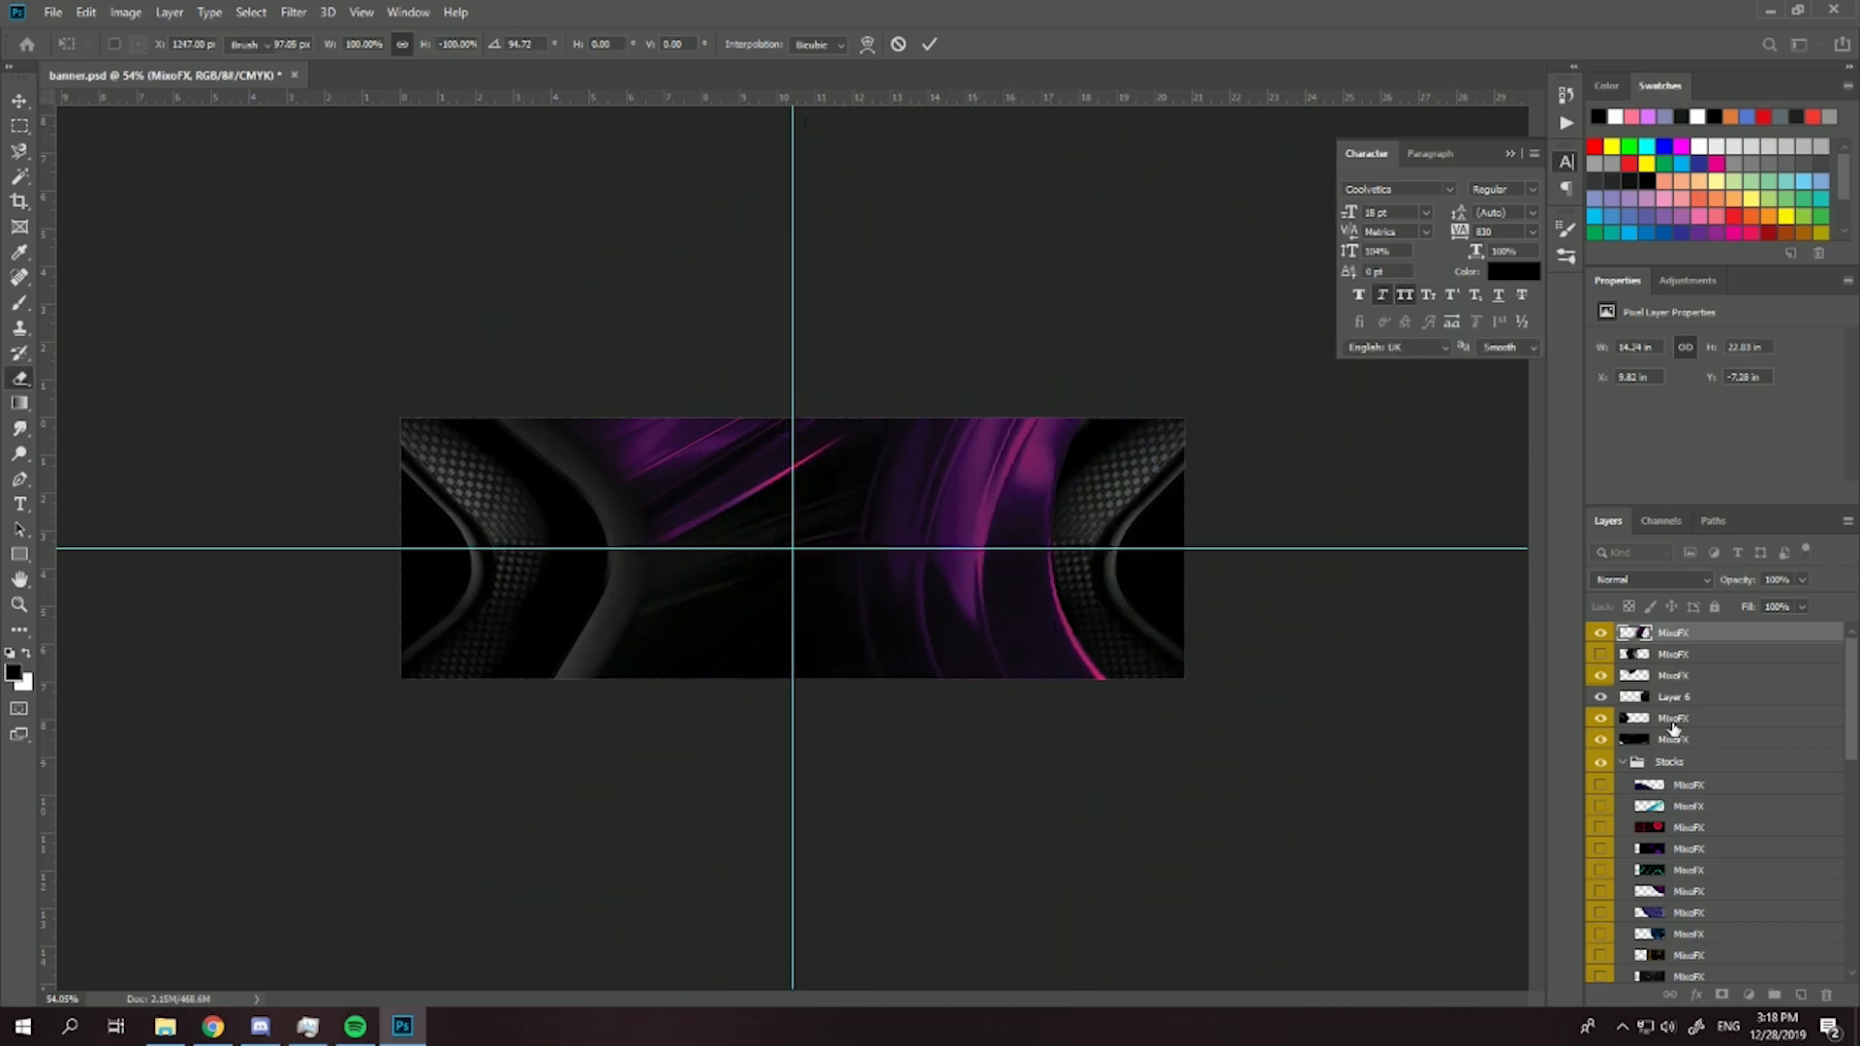
- Erase the curved purple texture where it covers the right side shape and woven pattern
{"action": "scroll", "coordinate": [1111, 531], "scroll_direction": "up", "scroll_amount": 4}
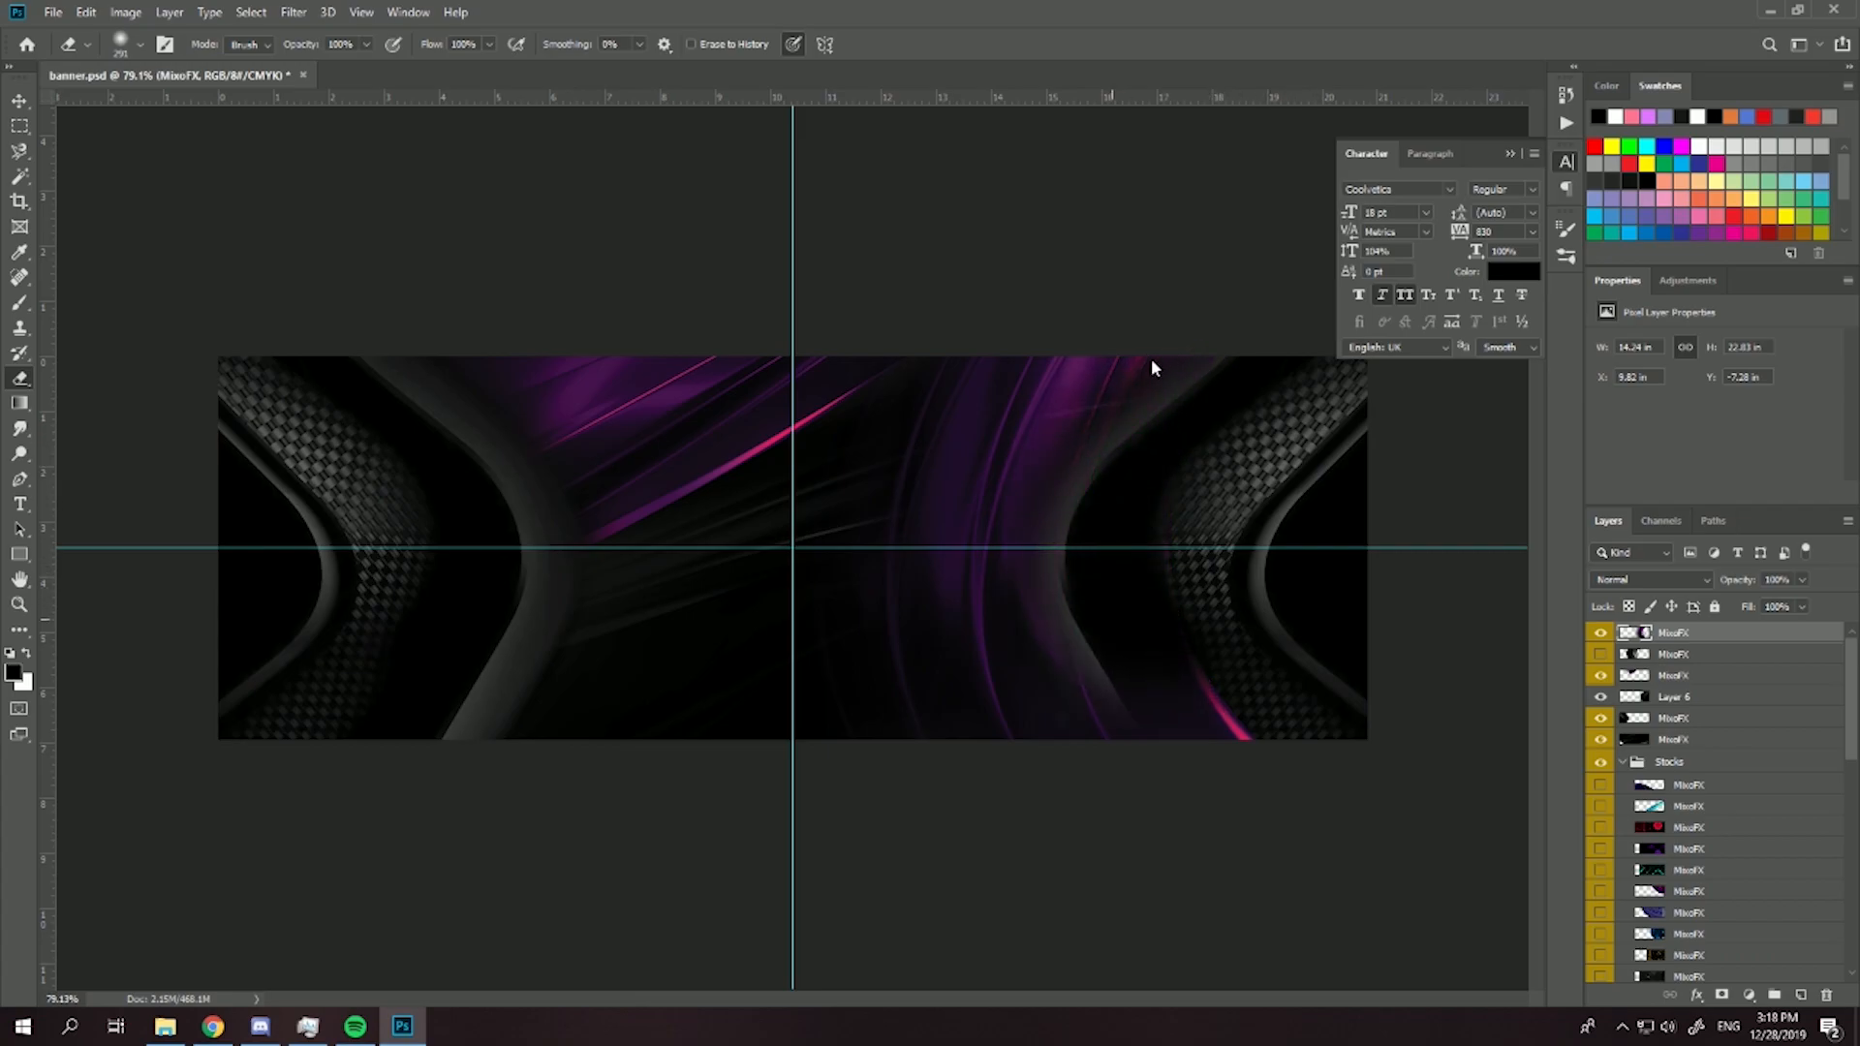
{"action": "left_click_drag", "start_coordinate": [1152, 360], "coordinate": [1066, 537]}
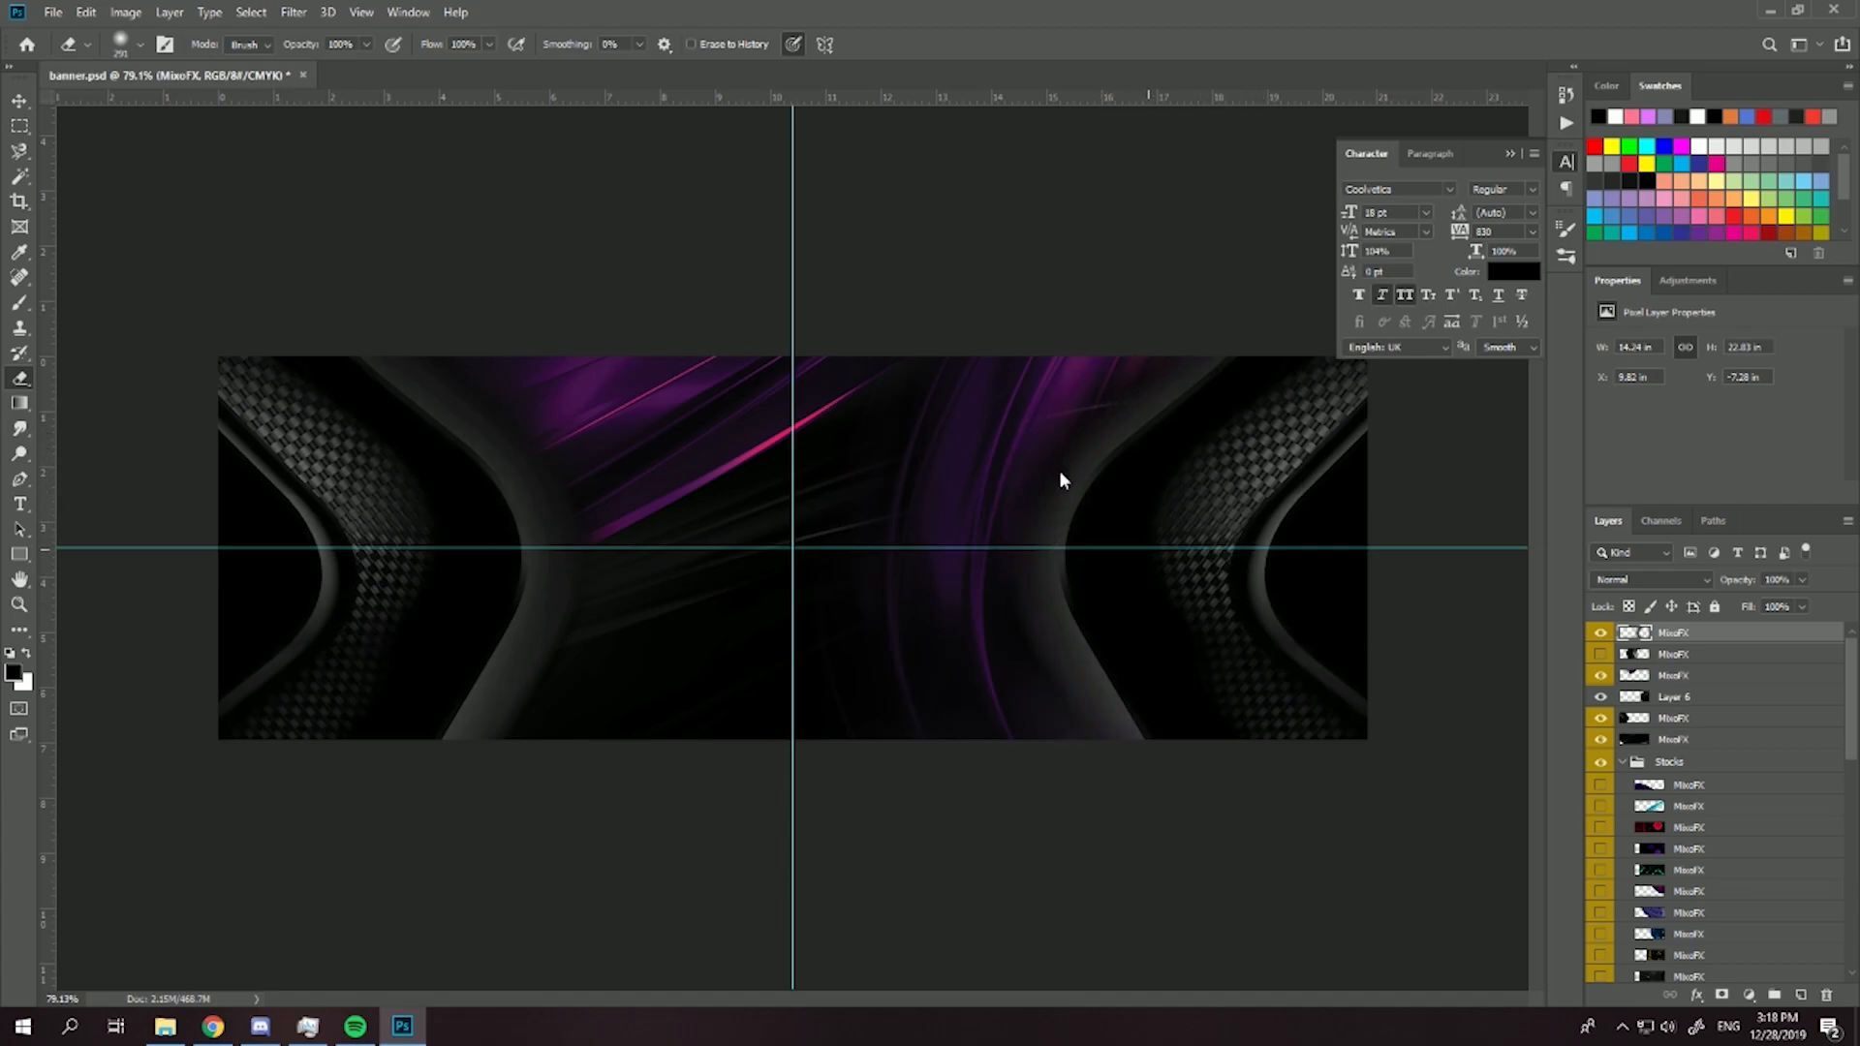
{"action": "scroll", "coordinate": [1210, 689], "scroll_direction": "down", "scroll_amount": 3}
{"action": "scroll", "coordinate": [775, 524], "scroll_direction": "up", "scroll_amount": 2}
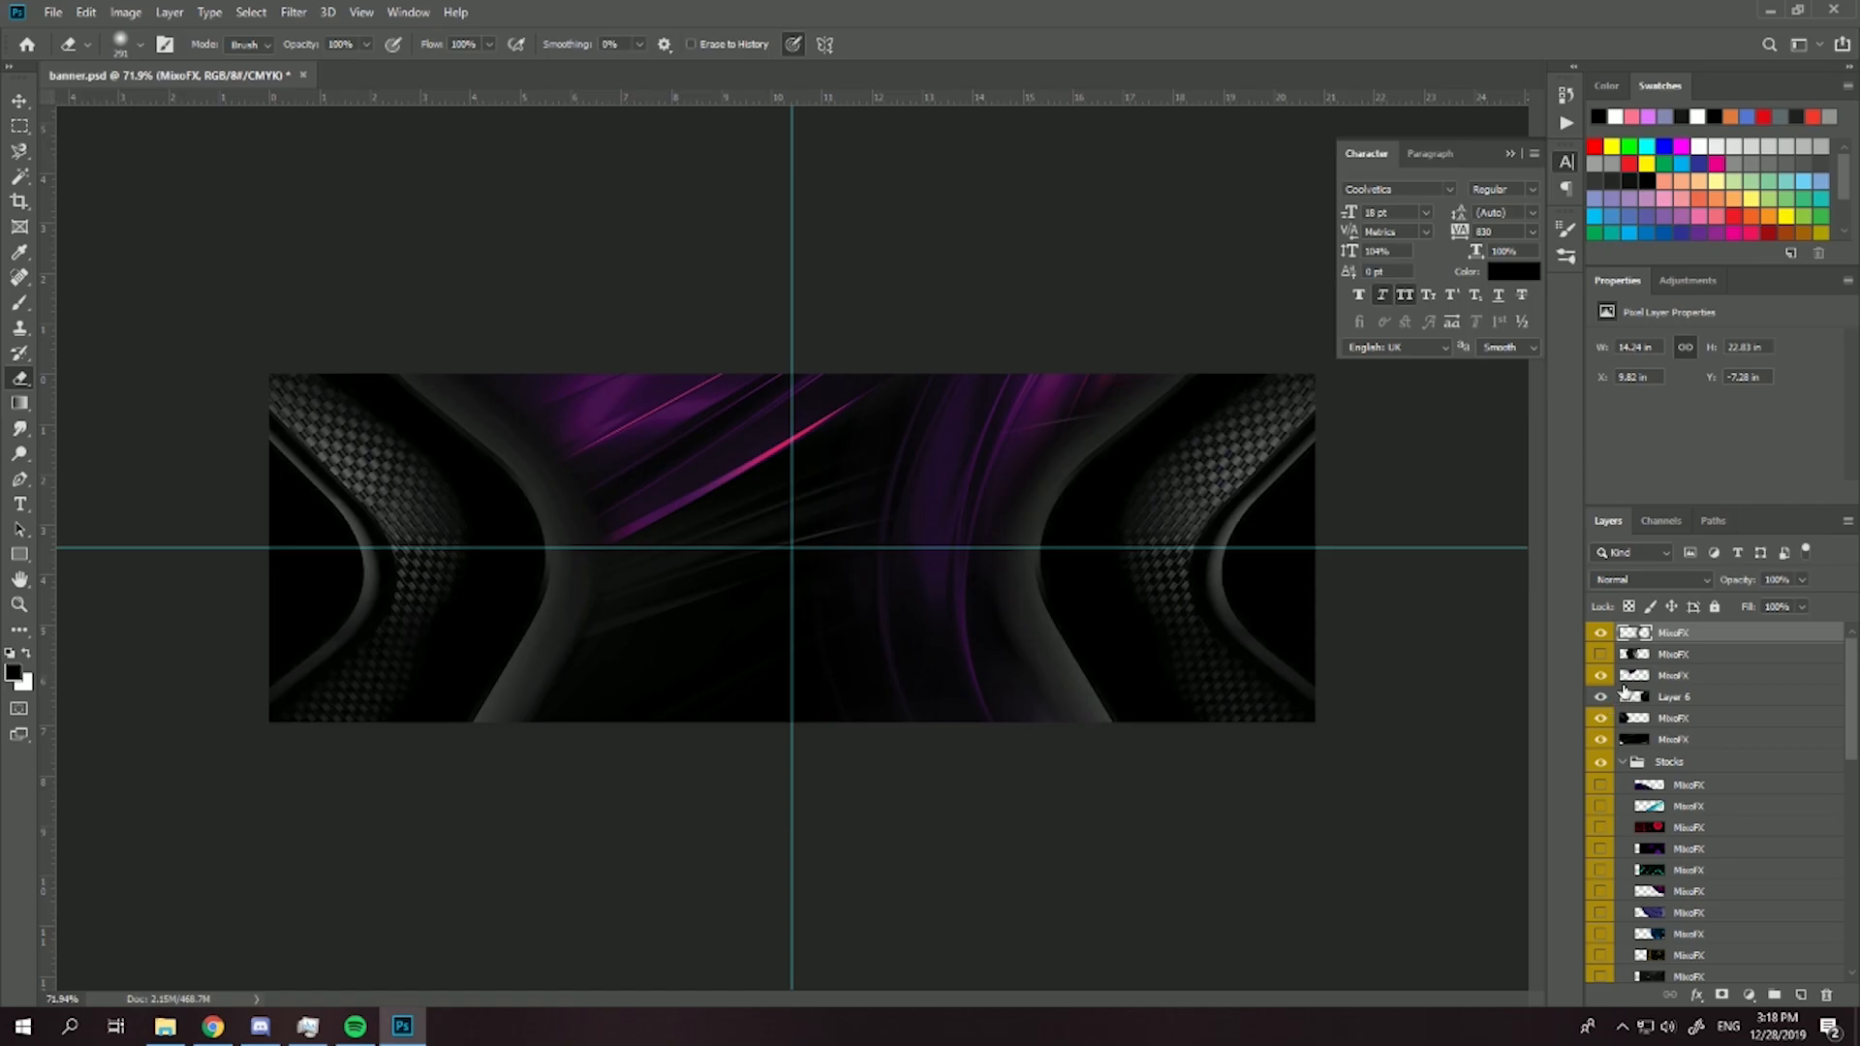
- Show the kneeling warrior statue as the topmost layer, scale it to about 54.2%, rotate it -2.37° and place it on the banner's left side
{"action": "left_click", "coordinate": [1600, 655]}
{"action": "left_click", "coordinate": [1666, 654]}
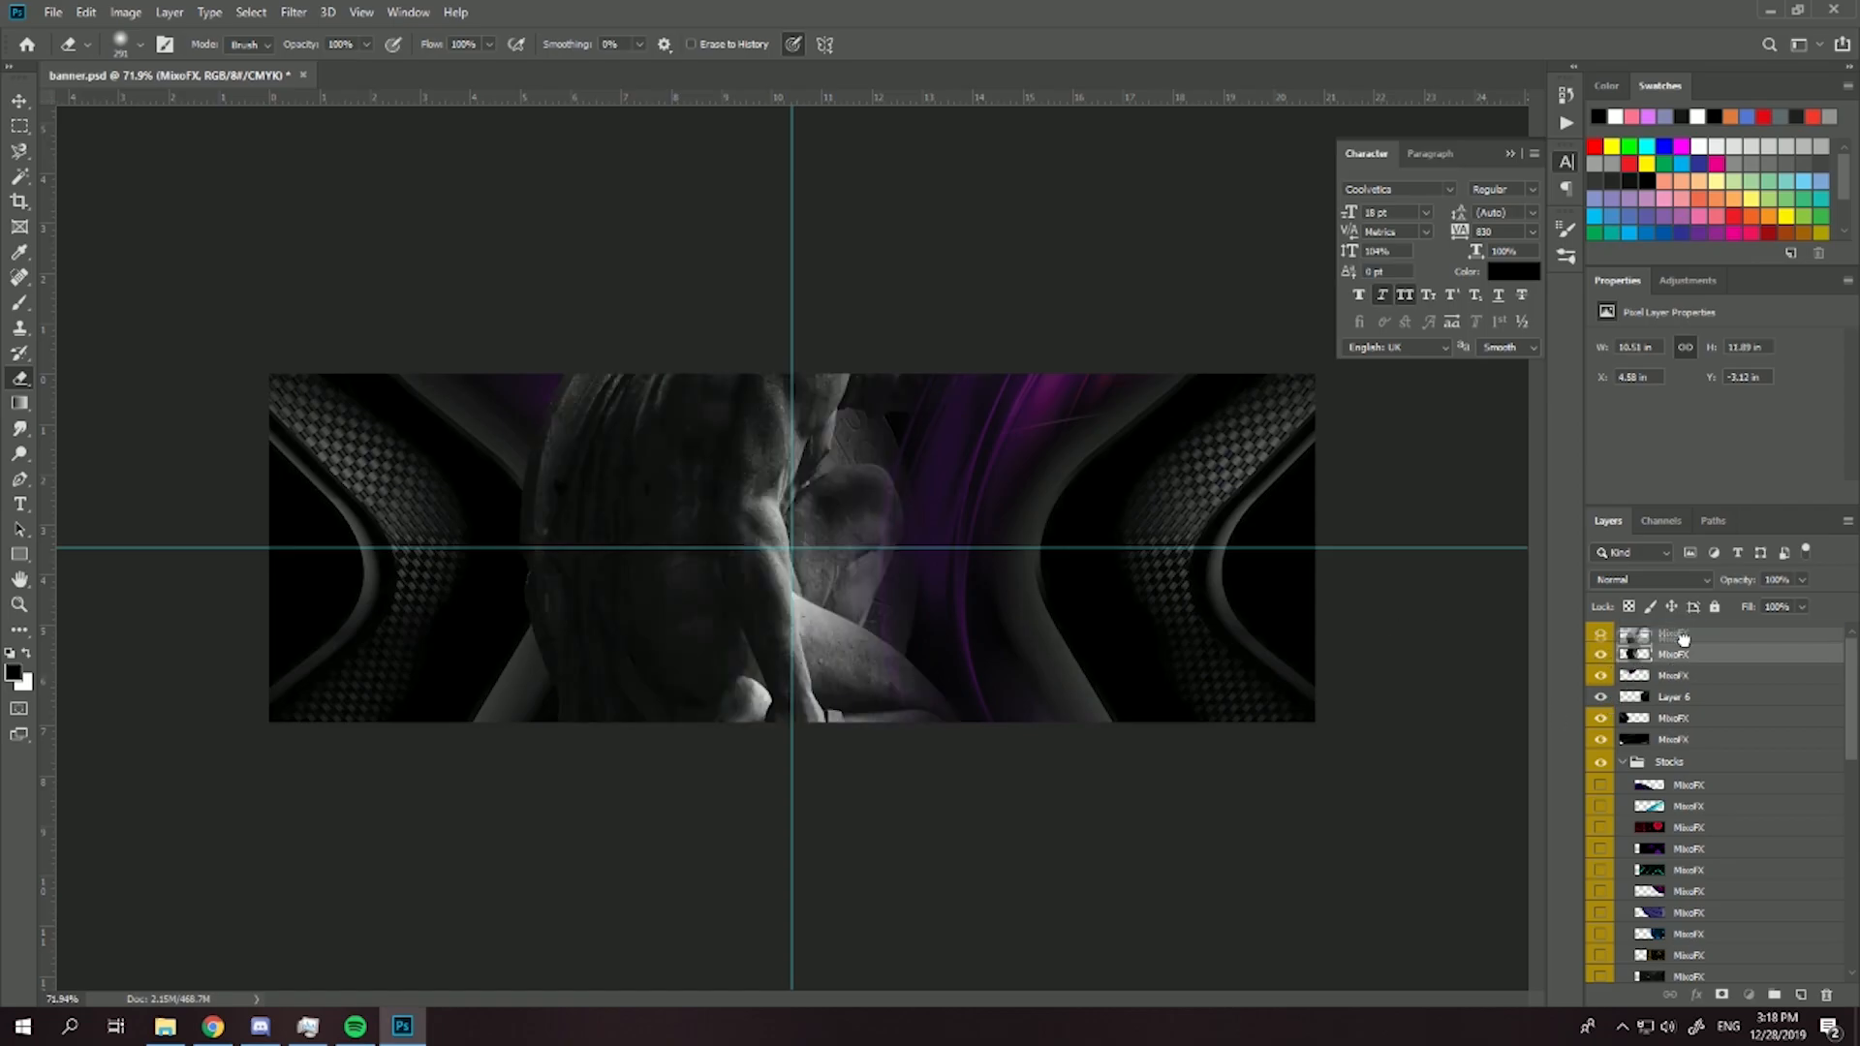
{"action": "left_click_drag", "start_coordinate": [1684, 631], "coordinate": [1683, 630]}
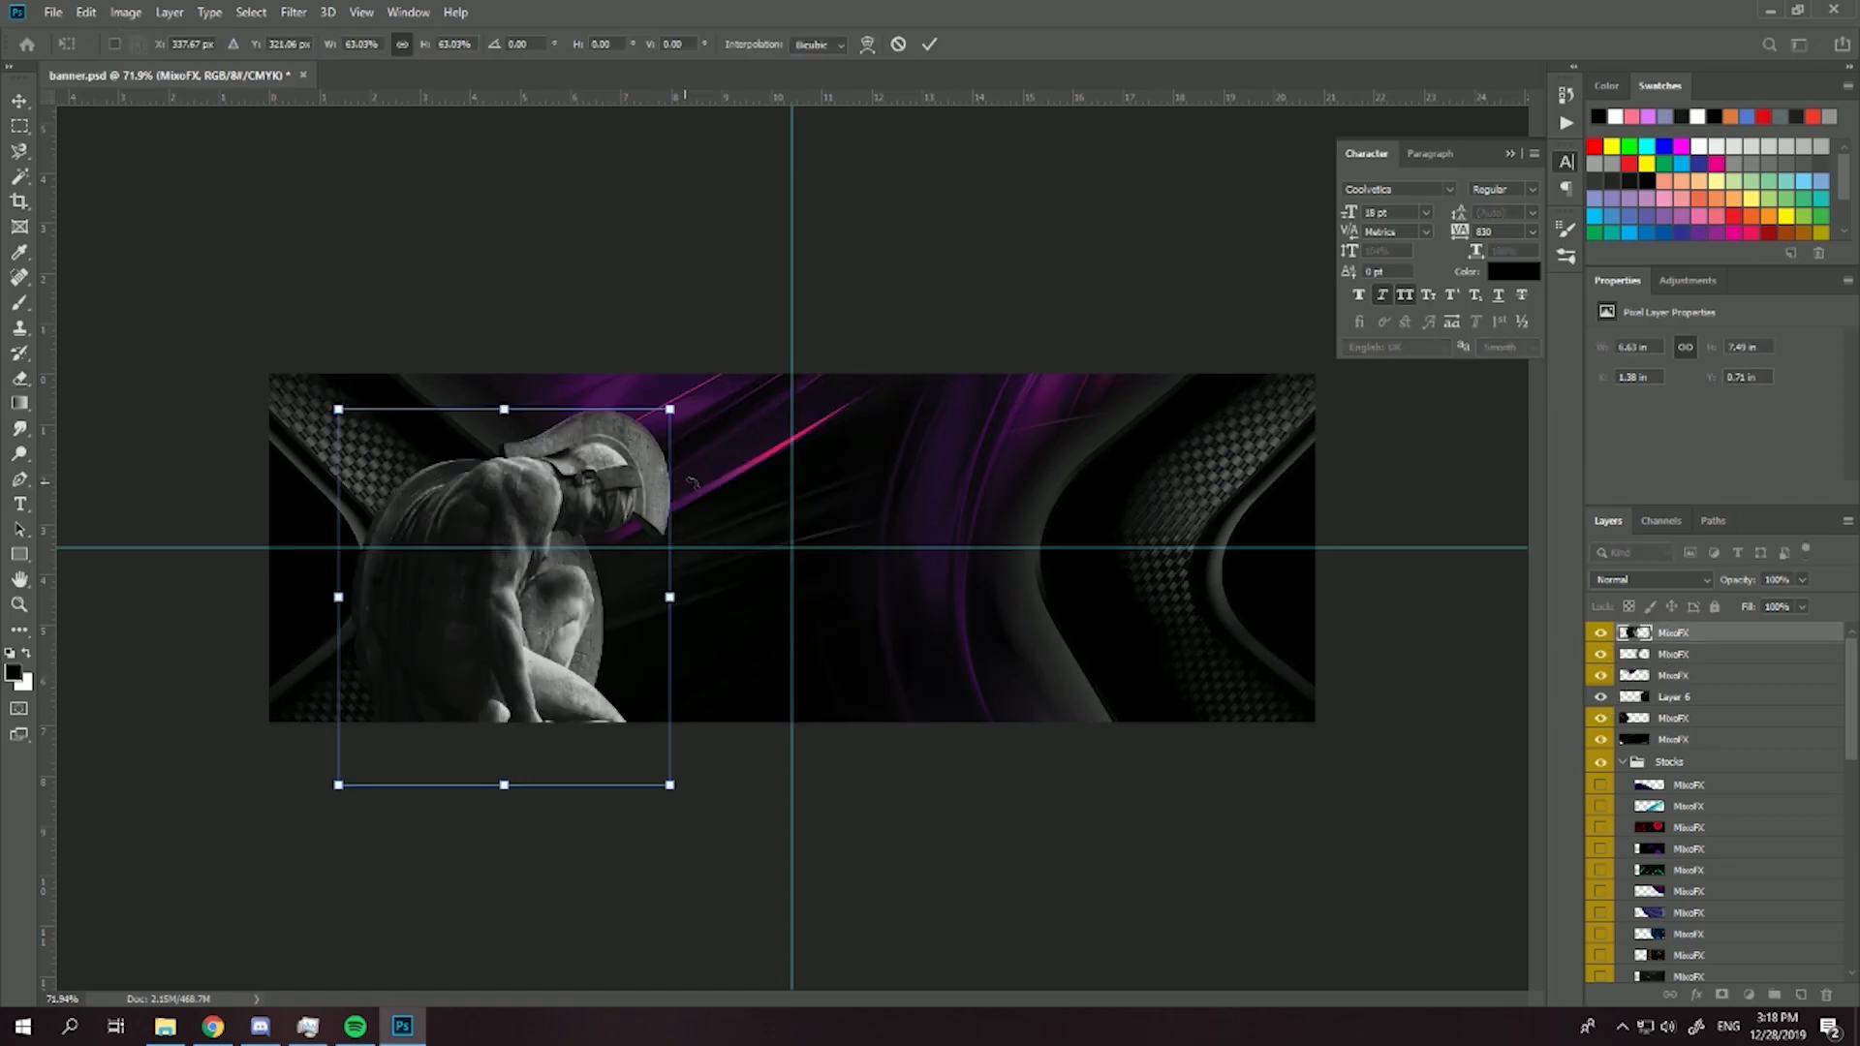
{"action": "left_click_drag", "start_coordinate": [699, 484], "coordinate": [694, 474]}
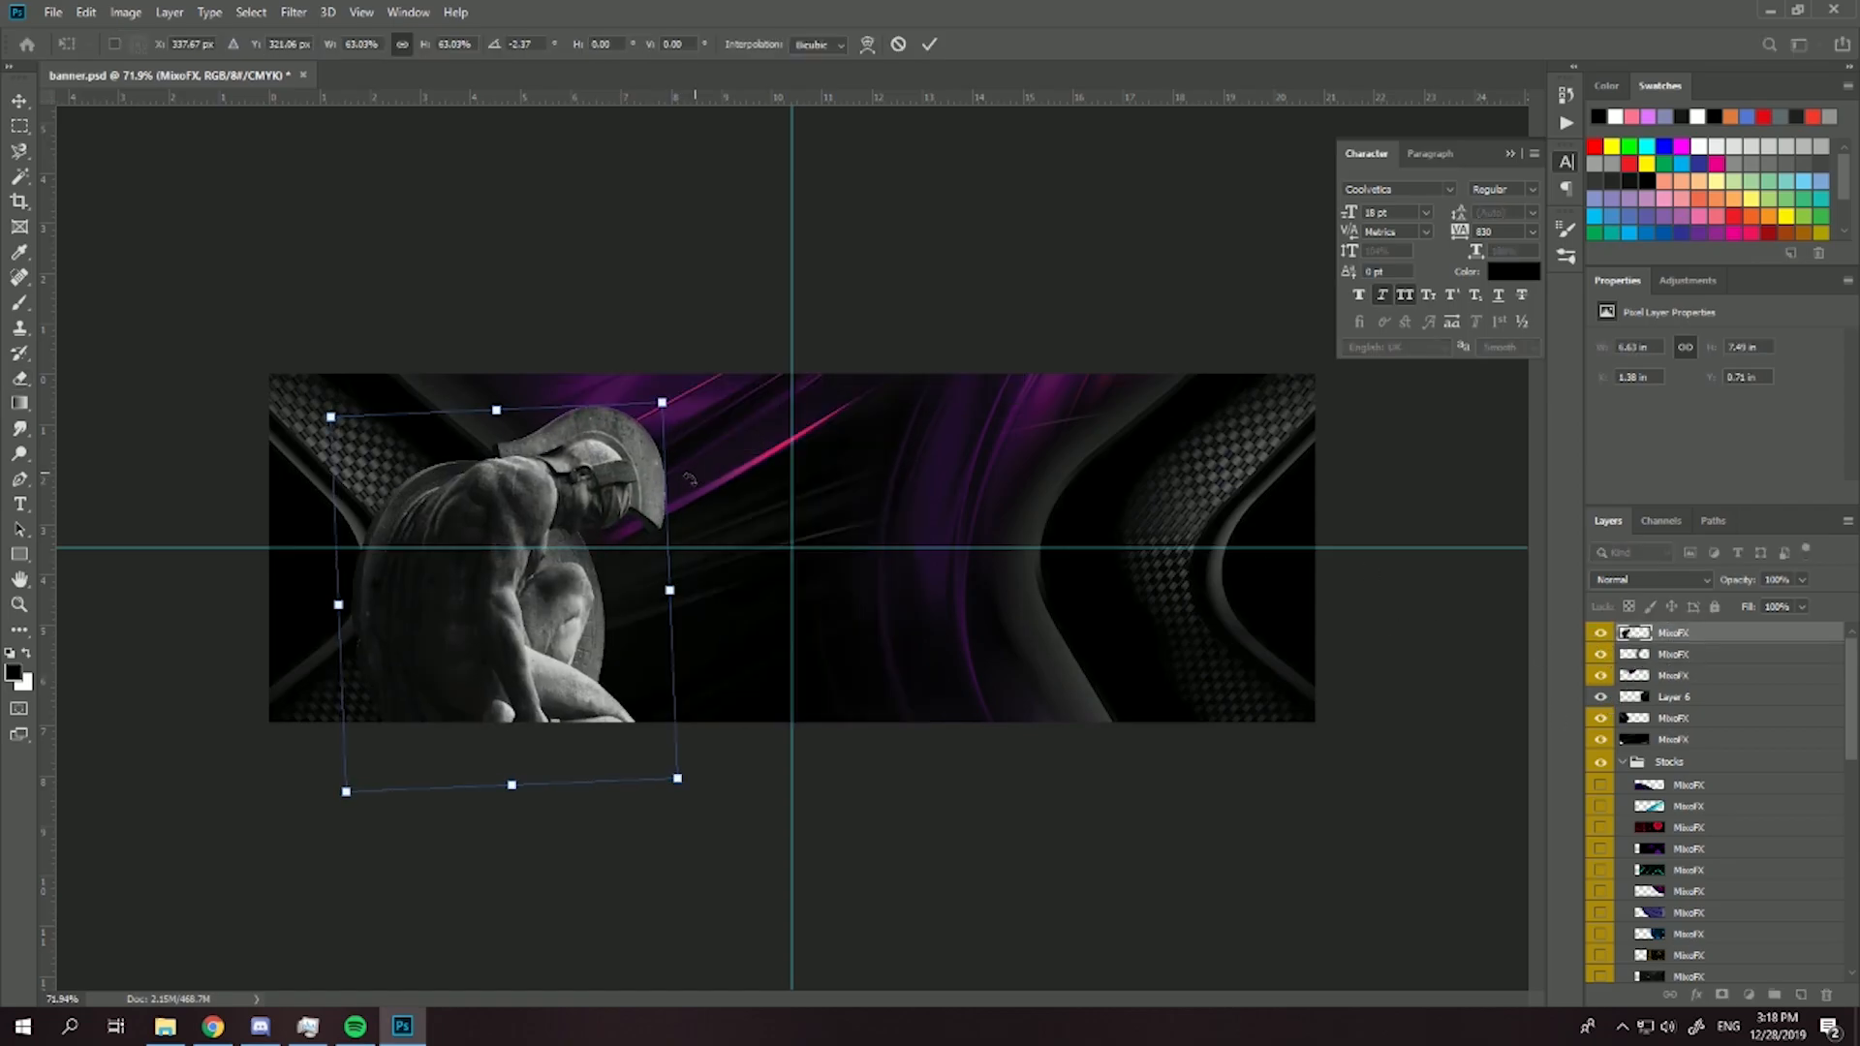
{"action": "left_click_drag", "start_coordinate": [564, 613], "coordinate": [581, 585]}
{"action": "left_click_drag", "start_coordinate": [682, 375], "coordinate": [660, 402]}
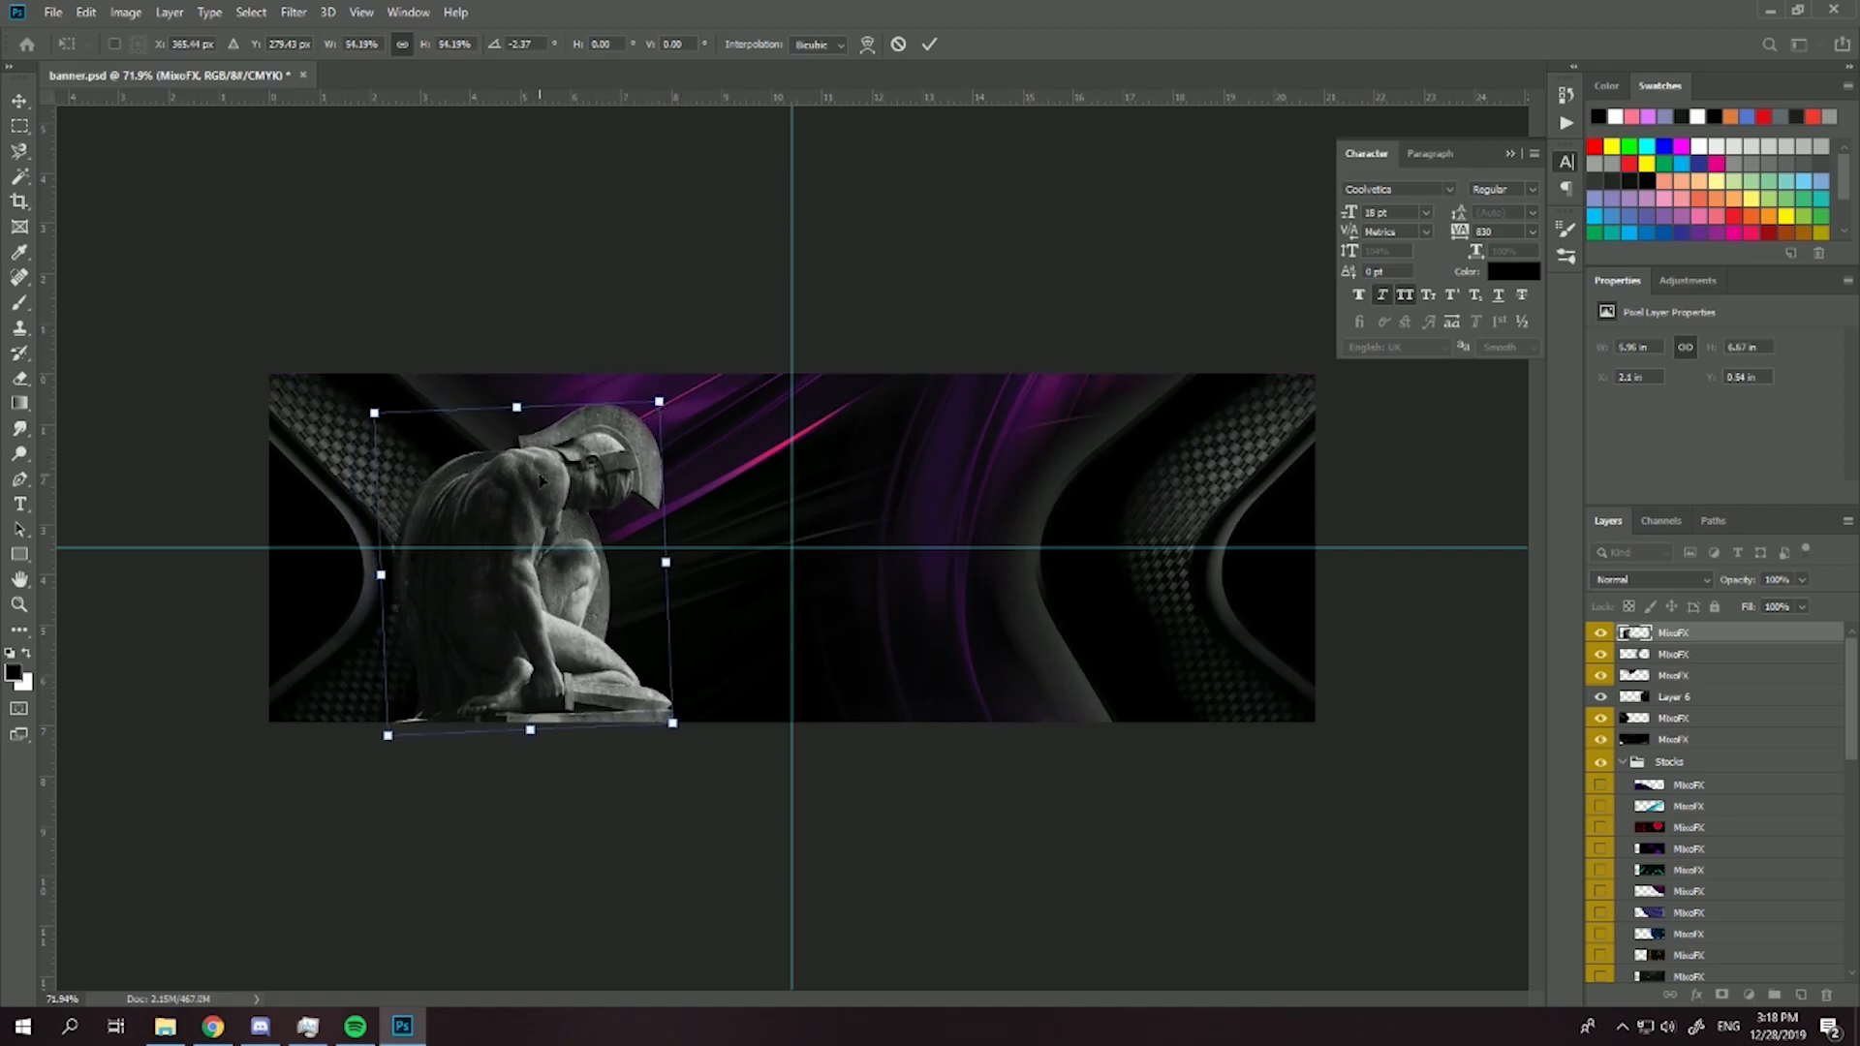
{"action": "key", "text": "Return"}
- Group the statue, purple textures and side-shape layers above Stocks into a new layer group
{"action": "scroll", "coordinate": [269, 400], "scroll_direction": "up", "scroll_amount": 2}
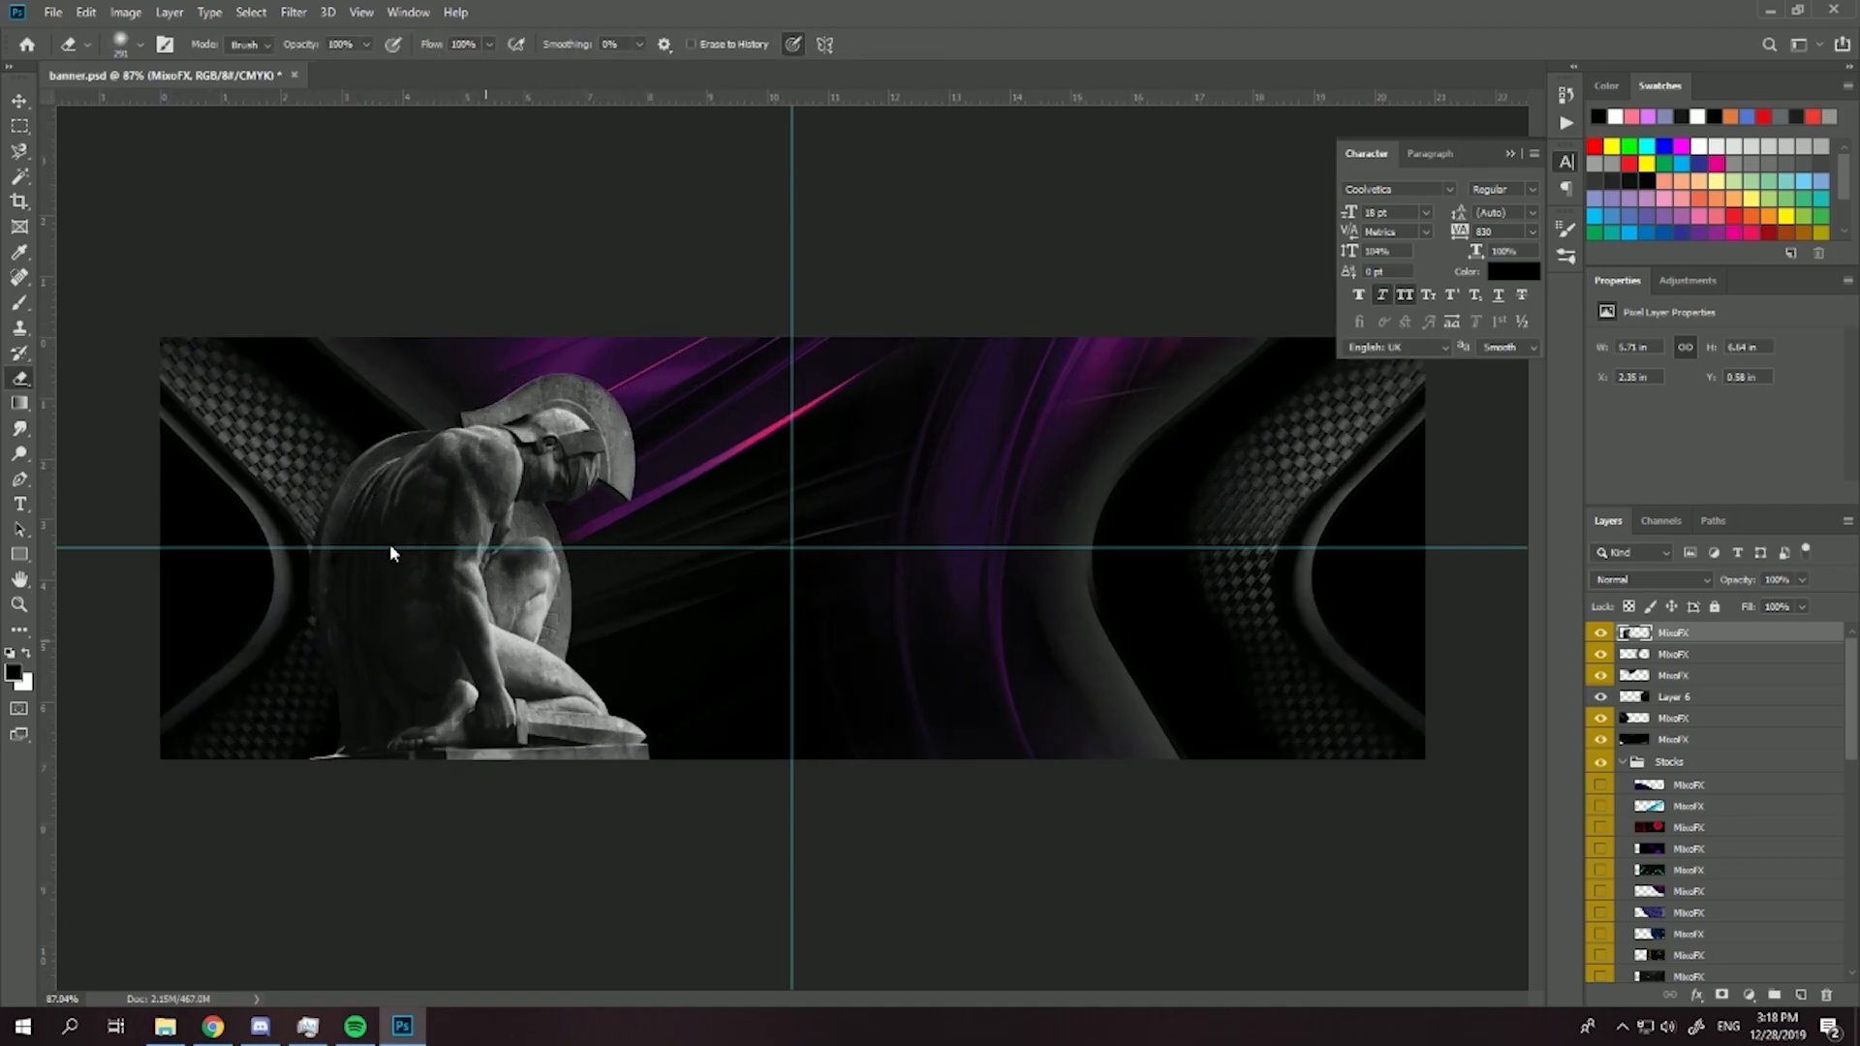
{"action": "left_click", "coordinate": [22, 103]}
{"action": "scroll", "coordinate": [595, 559], "scroll_direction": "up", "scroll_amount": 1}
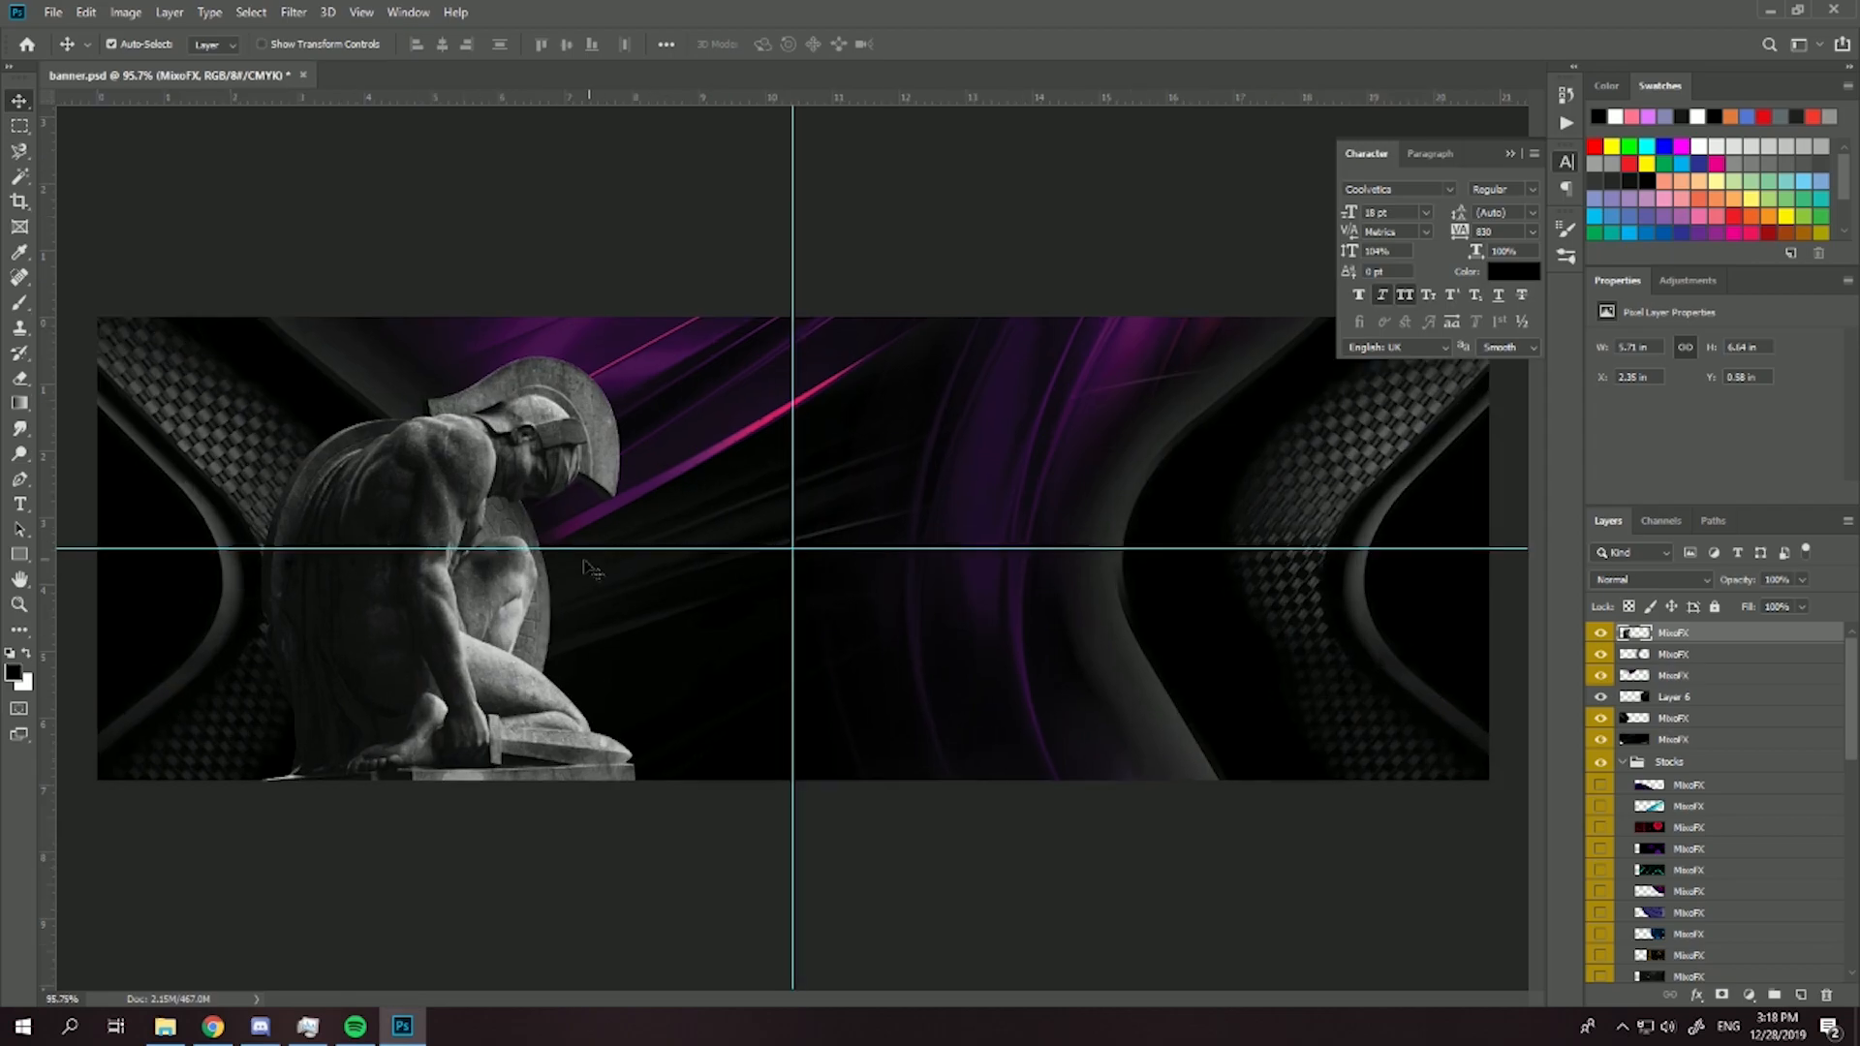
{"action": "scroll", "coordinate": [495, 555], "scroll_direction": "down", "scroll_amount": 5}
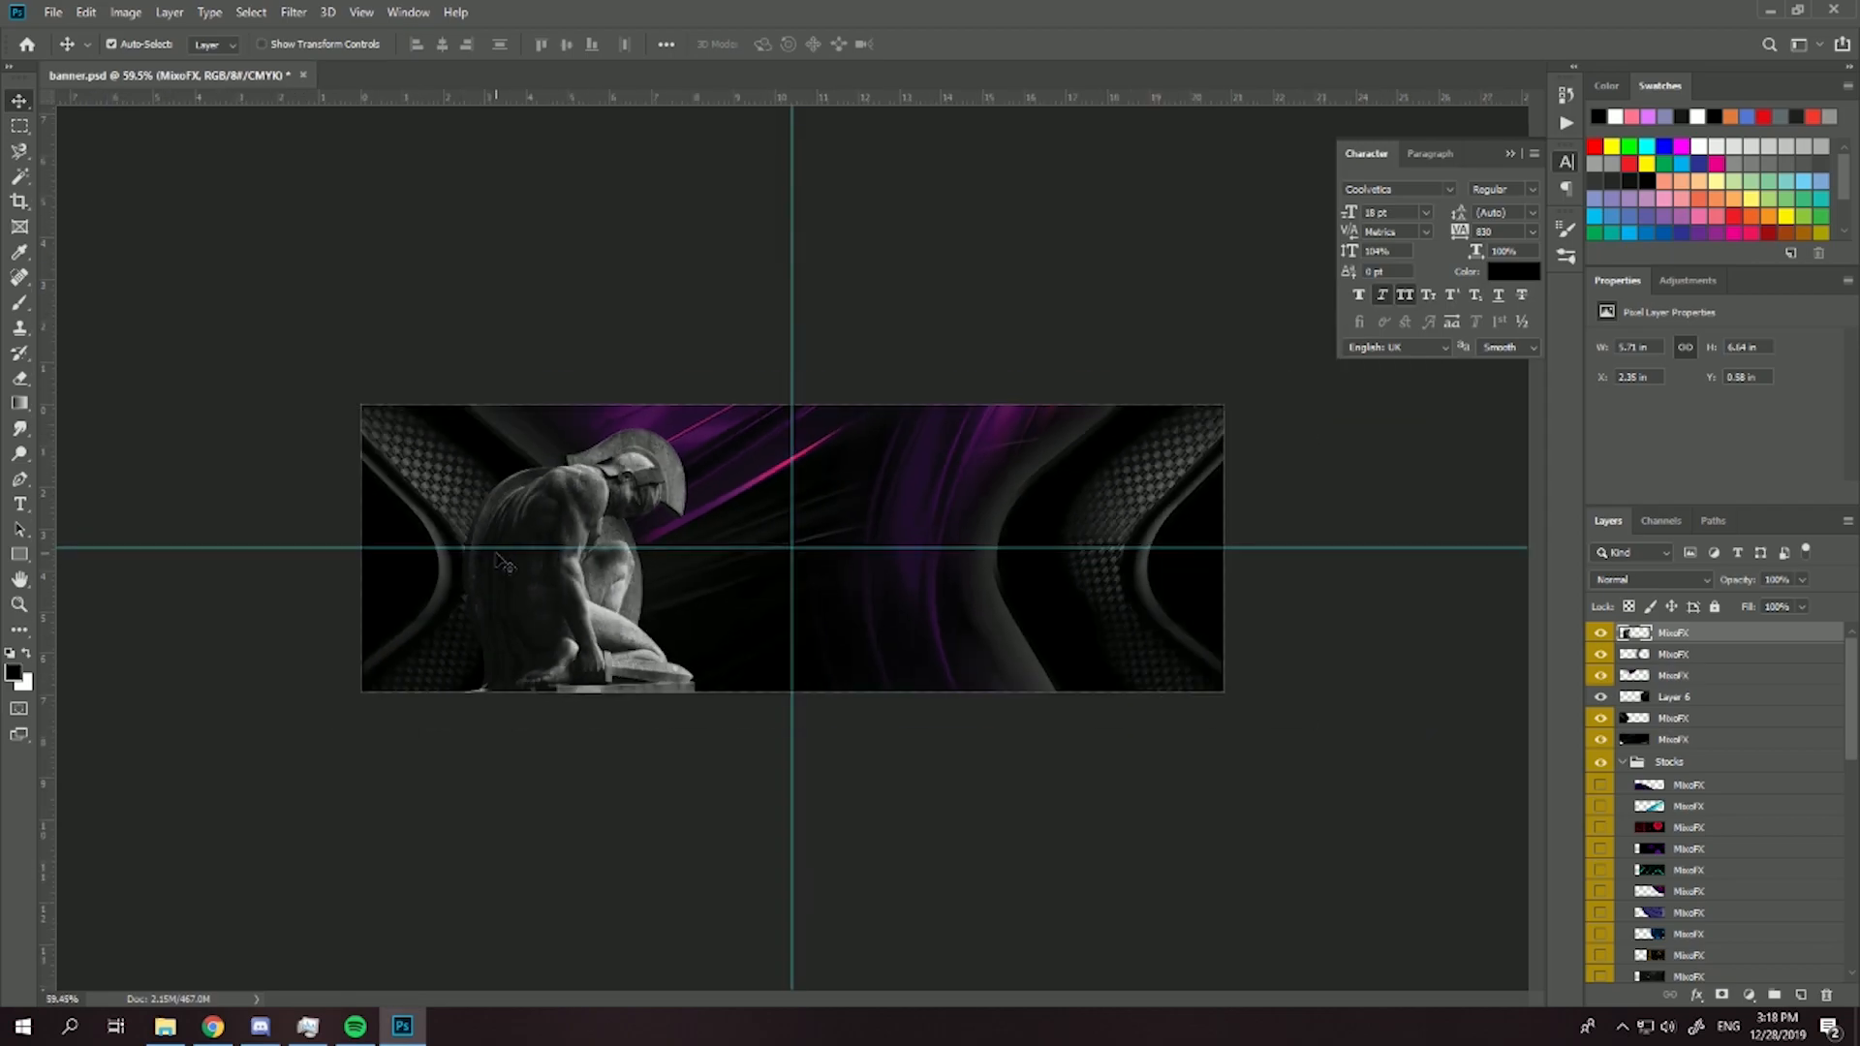
{"action": "scroll", "coordinate": [697, 511], "scroll_direction": "up", "scroll_amount": 5}
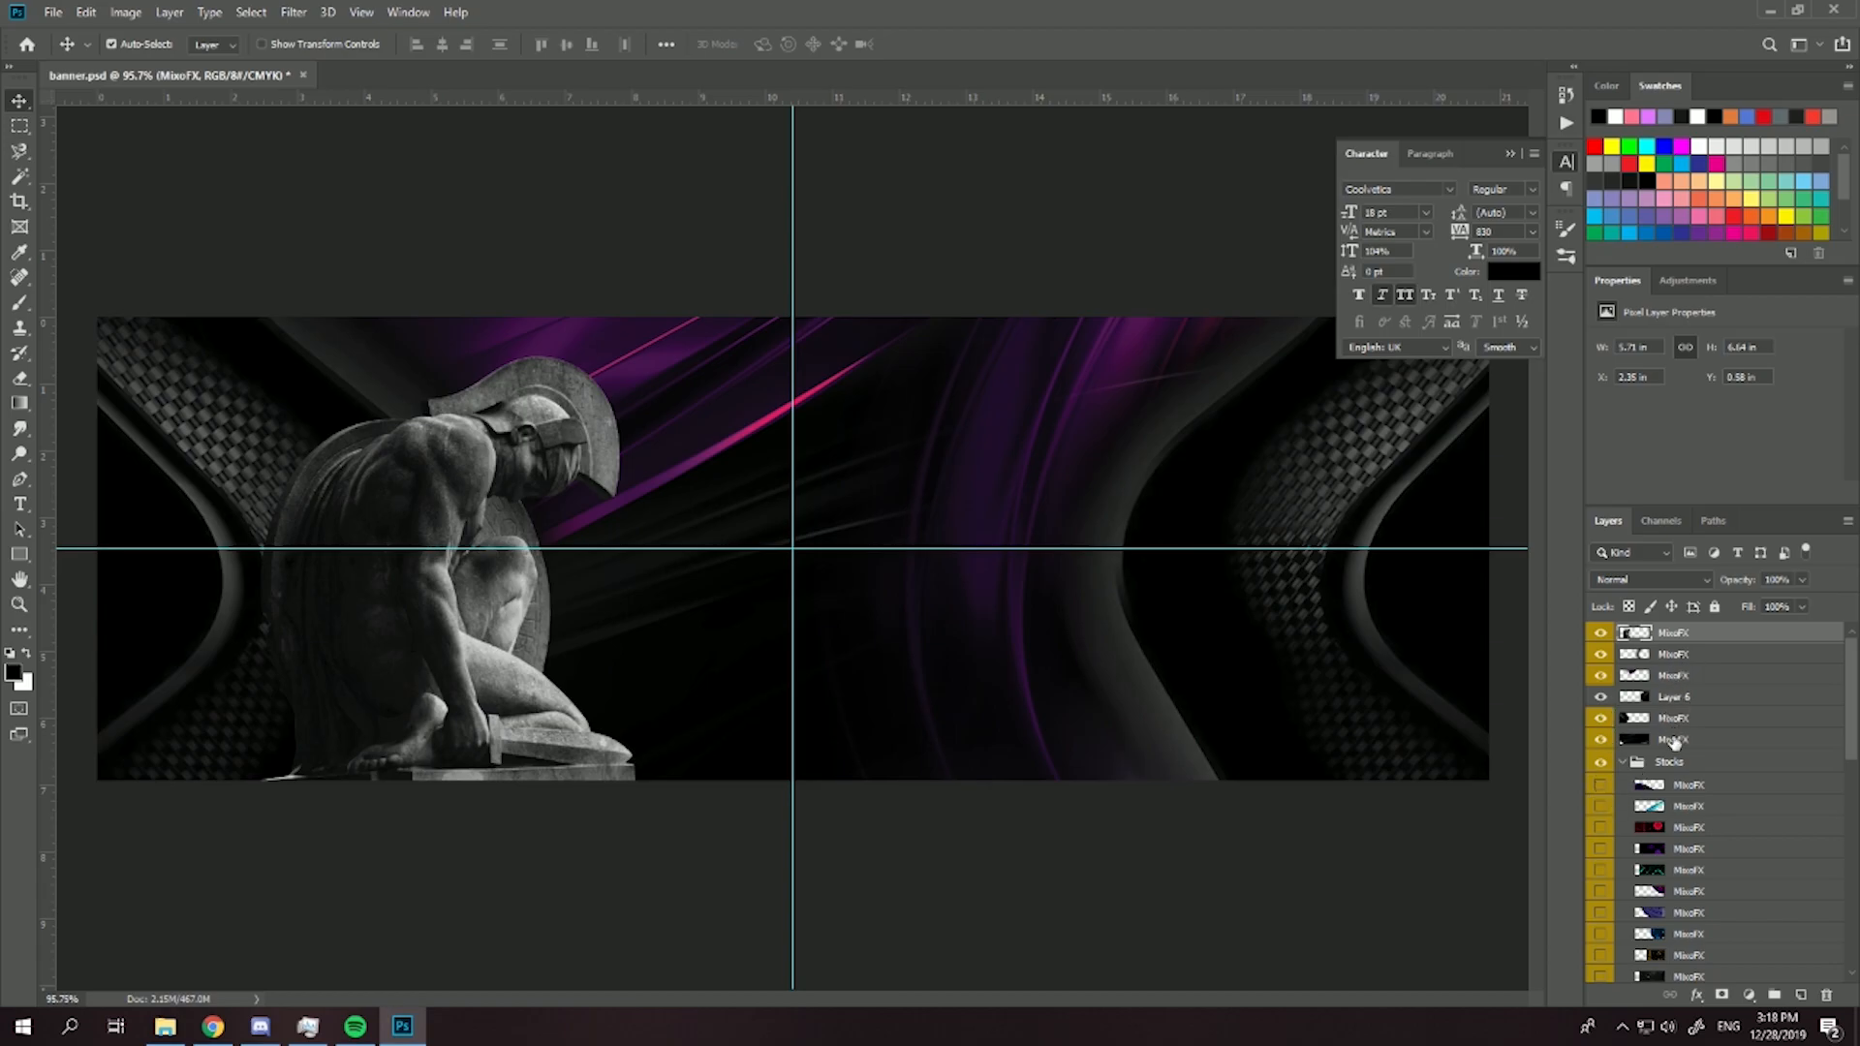
{"action": "left_click", "coordinate": [1673, 739], "text": "shift"}
{"action": "left_click", "coordinate": [1771, 994]}
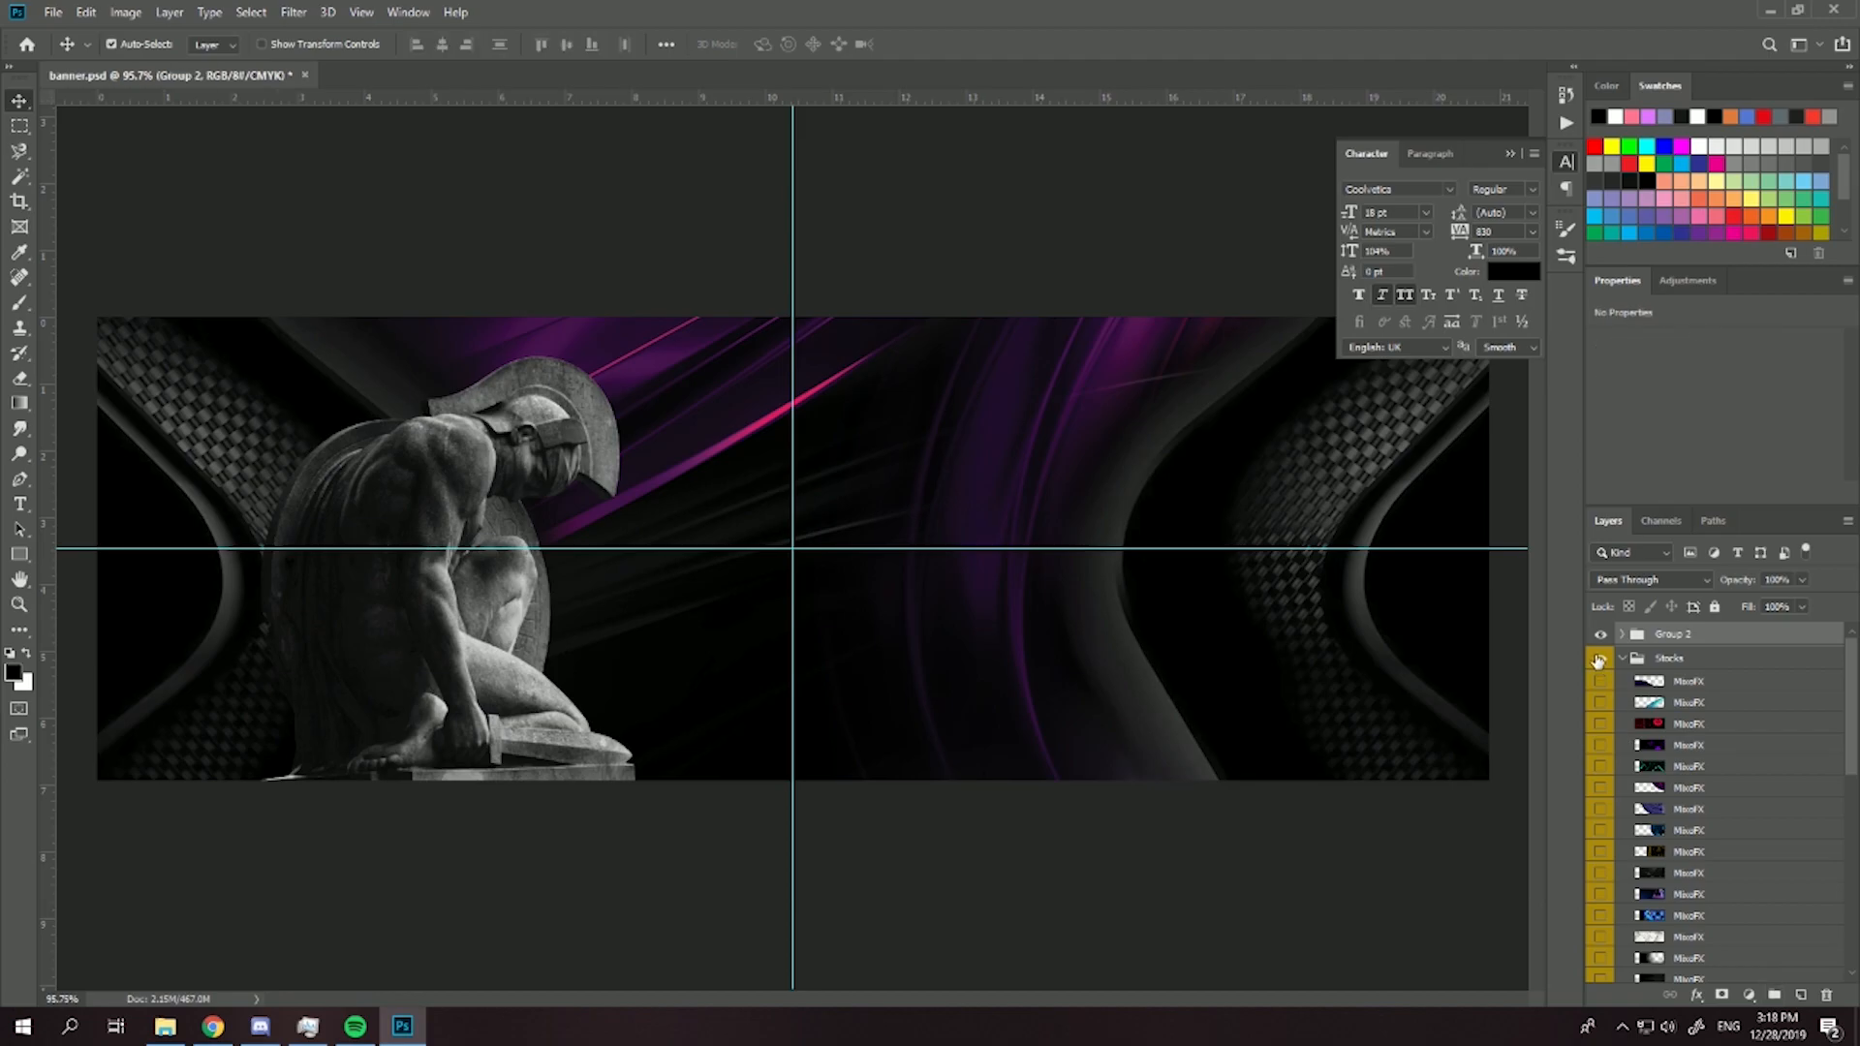
- Hide the grouped artwork and preview the stock images one by one to look for another background texture
{"action": "left_click", "coordinate": [1600, 639]}
{"action": "scroll", "coordinate": [1636, 794], "scroll_direction": "up", "scroll_amount": 2}
{"action": "left_click", "coordinate": [1602, 788]}
{"action": "left_click", "coordinate": [1602, 788]}
{"action": "left_click", "coordinate": [1608, 746]}
{"action": "left_click", "coordinate": [1608, 746]}
{"action": "left_click", "coordinate": [1600, 725]}
{"action": "left_click", "coordinate": [1601, 724]}
{"action": "left_click", "coordinate": [1596, 703]}
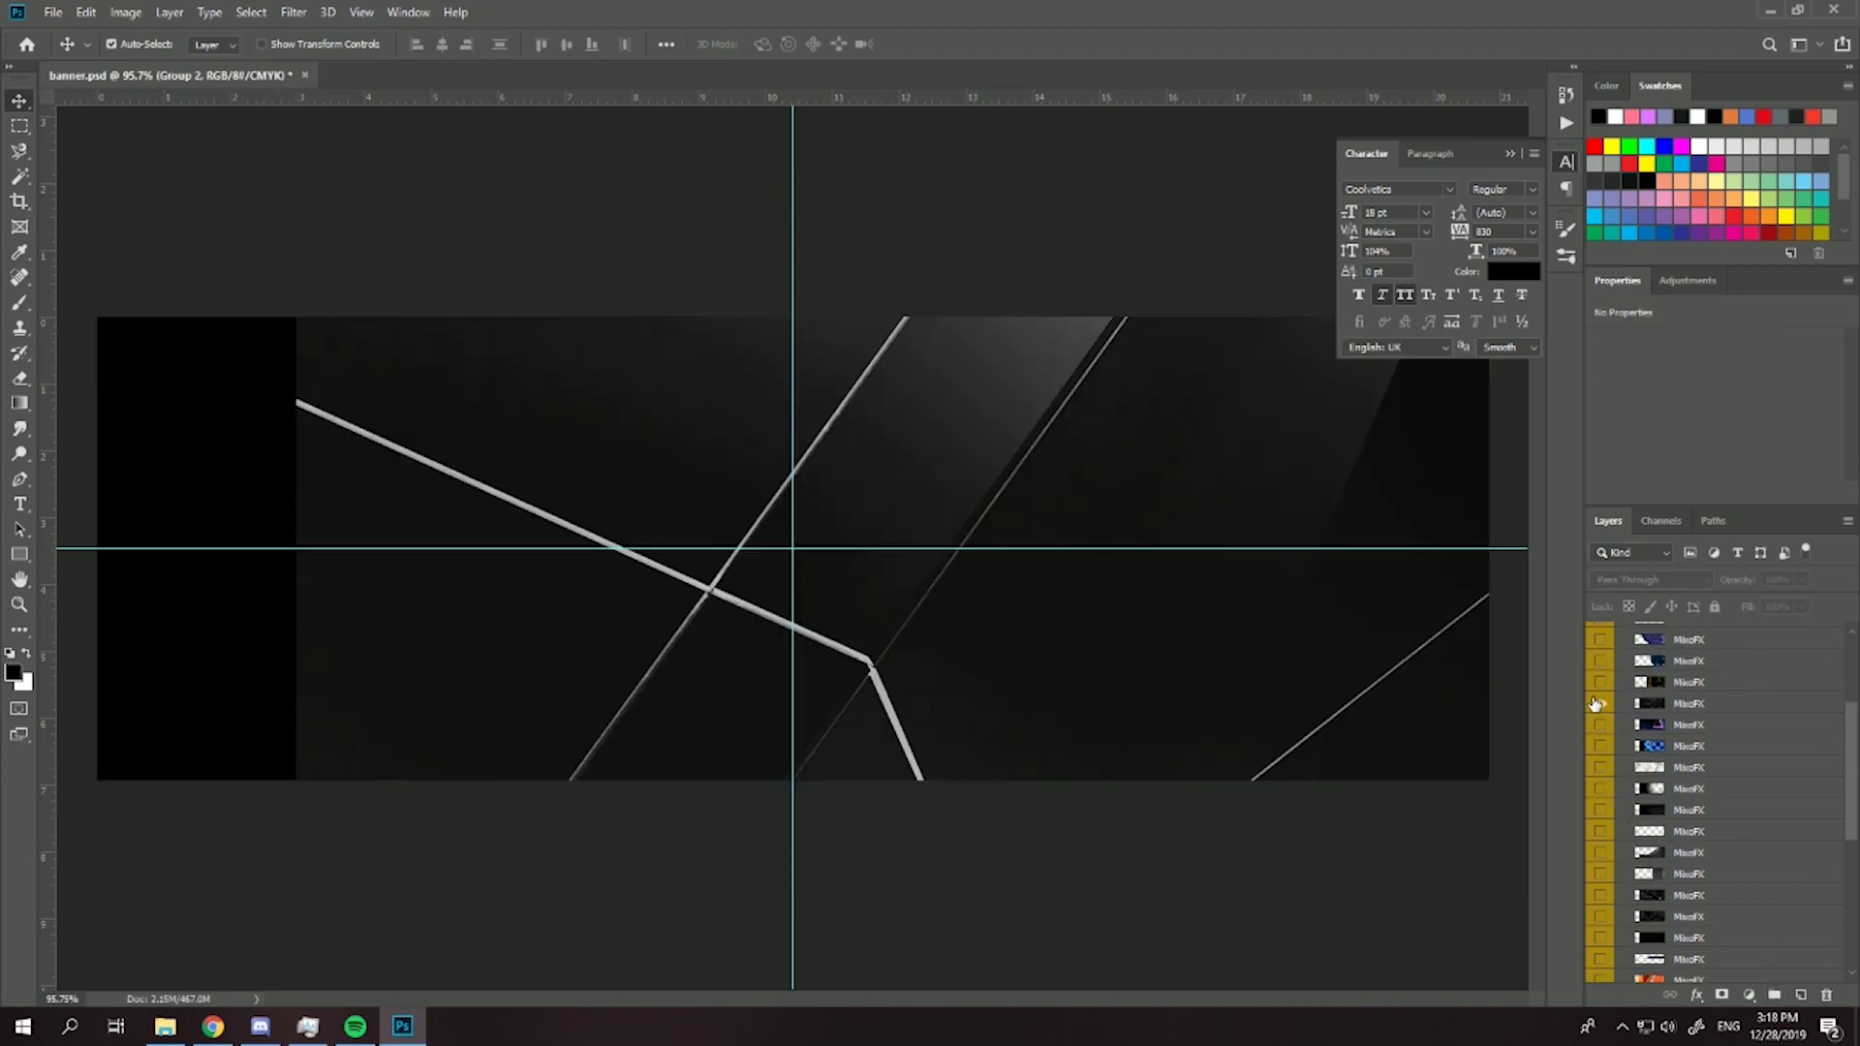
{"action": "left_click", "coordinate": [1598, 703]}
{"action": "left_click", "coordinate": [1602, 682]}
{"action": "left_click", "coordinate": [1602, 682]}
{"action": "left_click", "coordinate": [1602, 662]}
{"action": "left_click", "coordinate": [1602, 641]}
{"action": "left_click", "coordinate": [1603, 641]}
{"action": "scroll", "coordinate": [1626, 811], "scroll_direction": "down", "scroll_amount": 3}
{"action": "left_click", "coordinate": [1604, 835]}
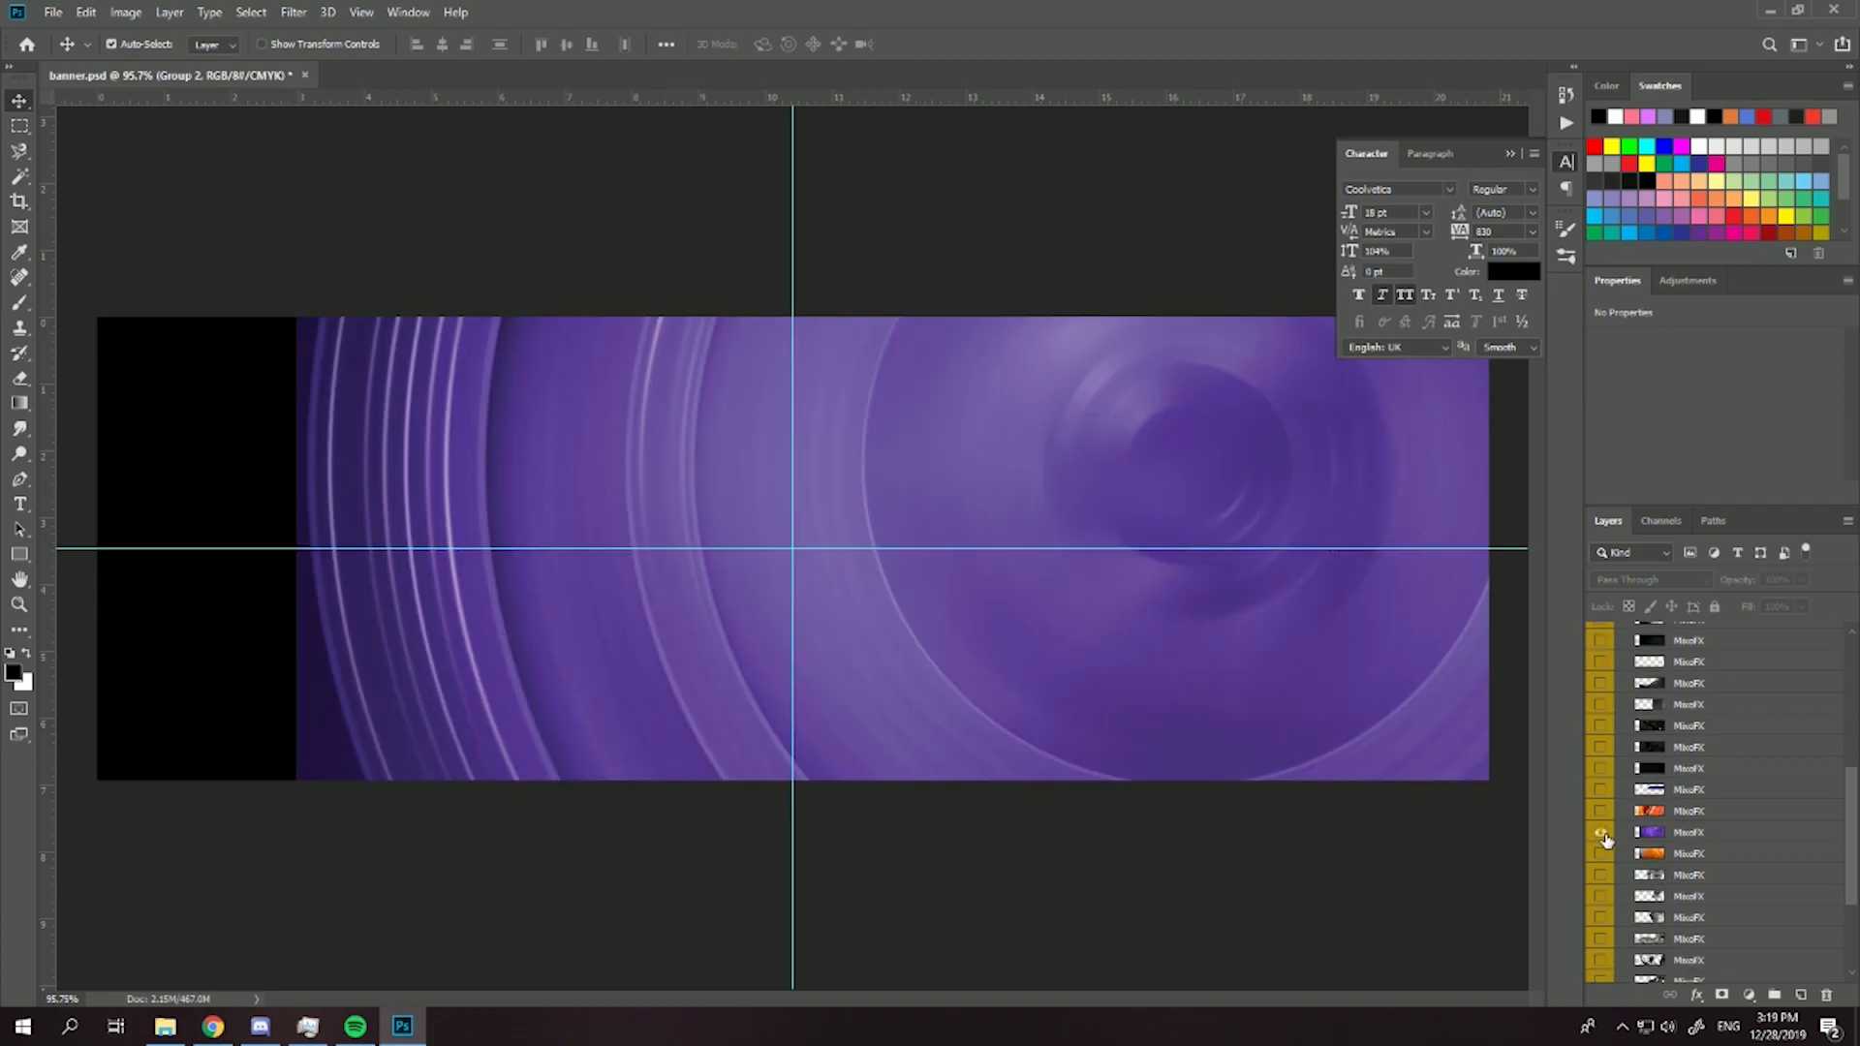
{"action": "left_click", "coordinate": [1602, 833]}
{"action": "left_click", "coordinate": [1602, 852]}
{"action": "left_click", "coordinate": [1602, 853]}
{"action": "left_click", "coordinate": [1603, 876]}
{"action": "left_click", "coordinate": [1602, 876]}
{"action": "scroll", "coordinate": [1602, 852], "scroll_direction": "down", "scroll_amount": 3}
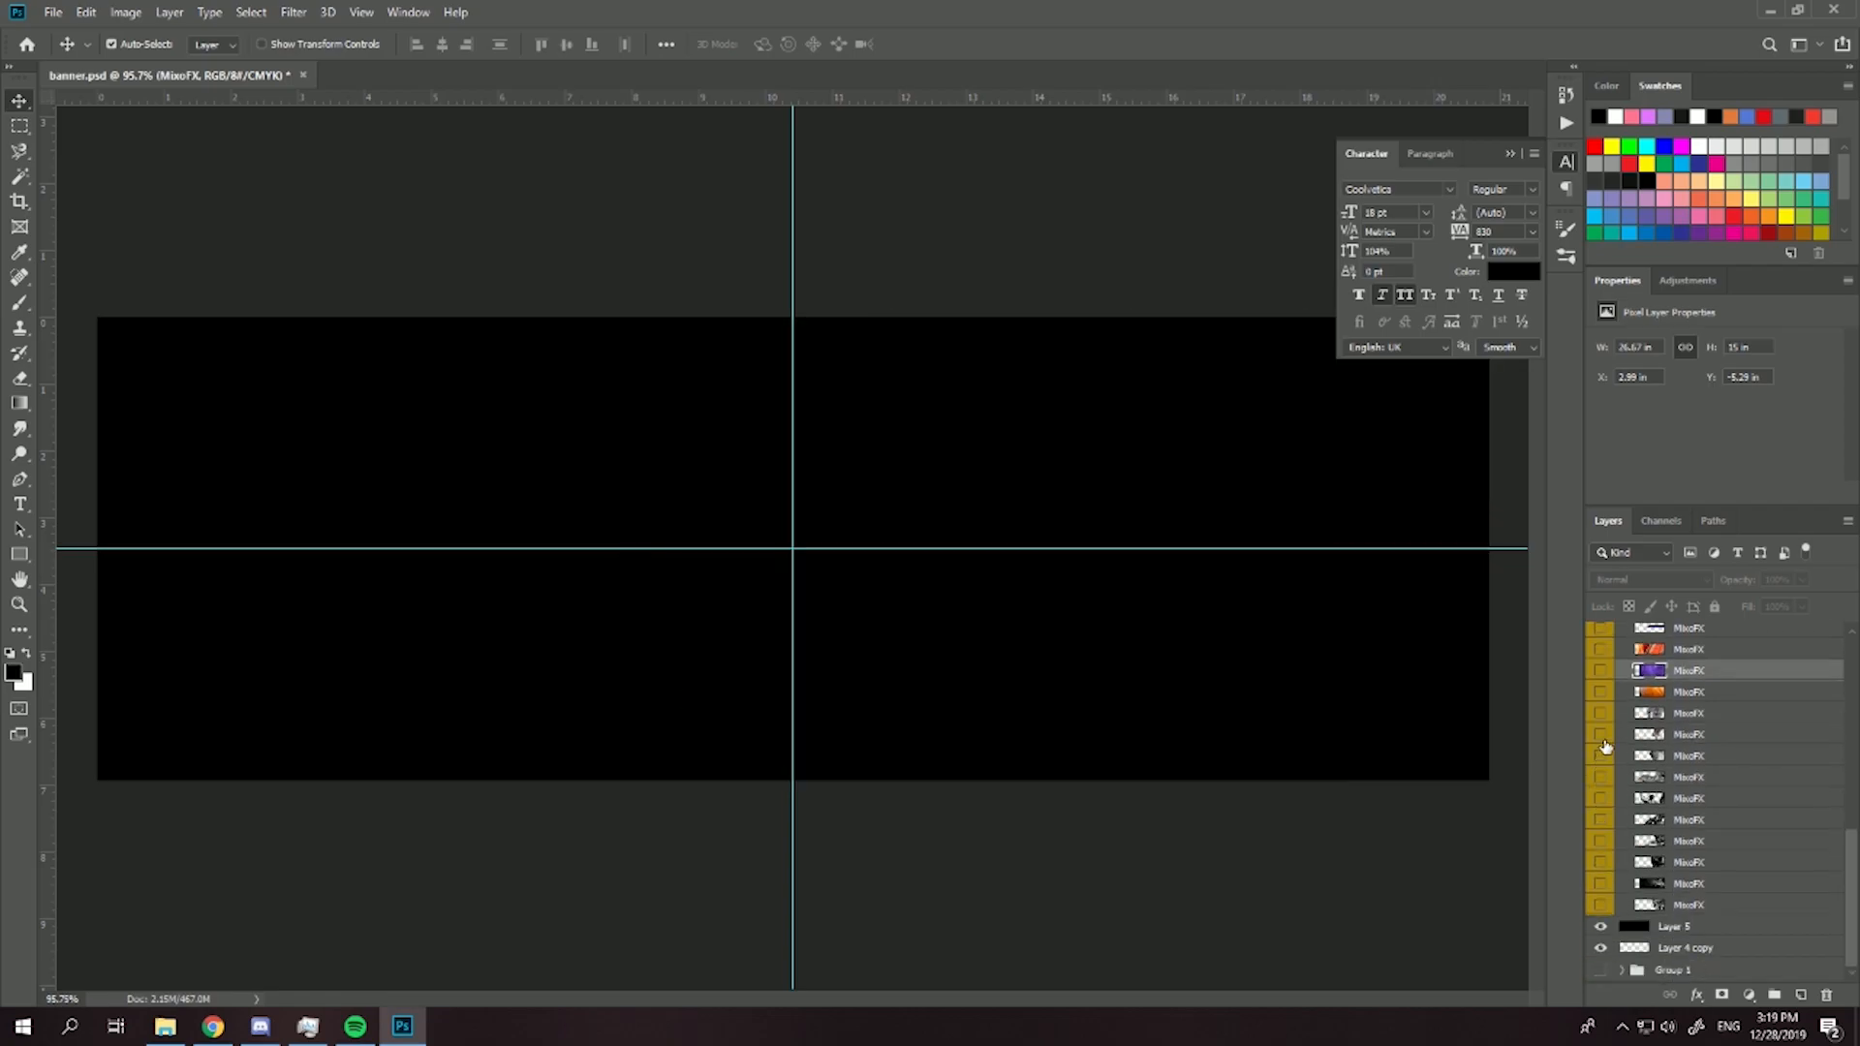
{"action": "left_click", "coordinate": [1602, 735]}
{"action": "left_click", "coordinate": [1602, 734]}
{"action": "left_click", "coordinate": [1604, 713]}
{"action": "left_click", "coordinate": [1603, 713]}
{"action": "left_click", "coordinate": [1604, 756]}
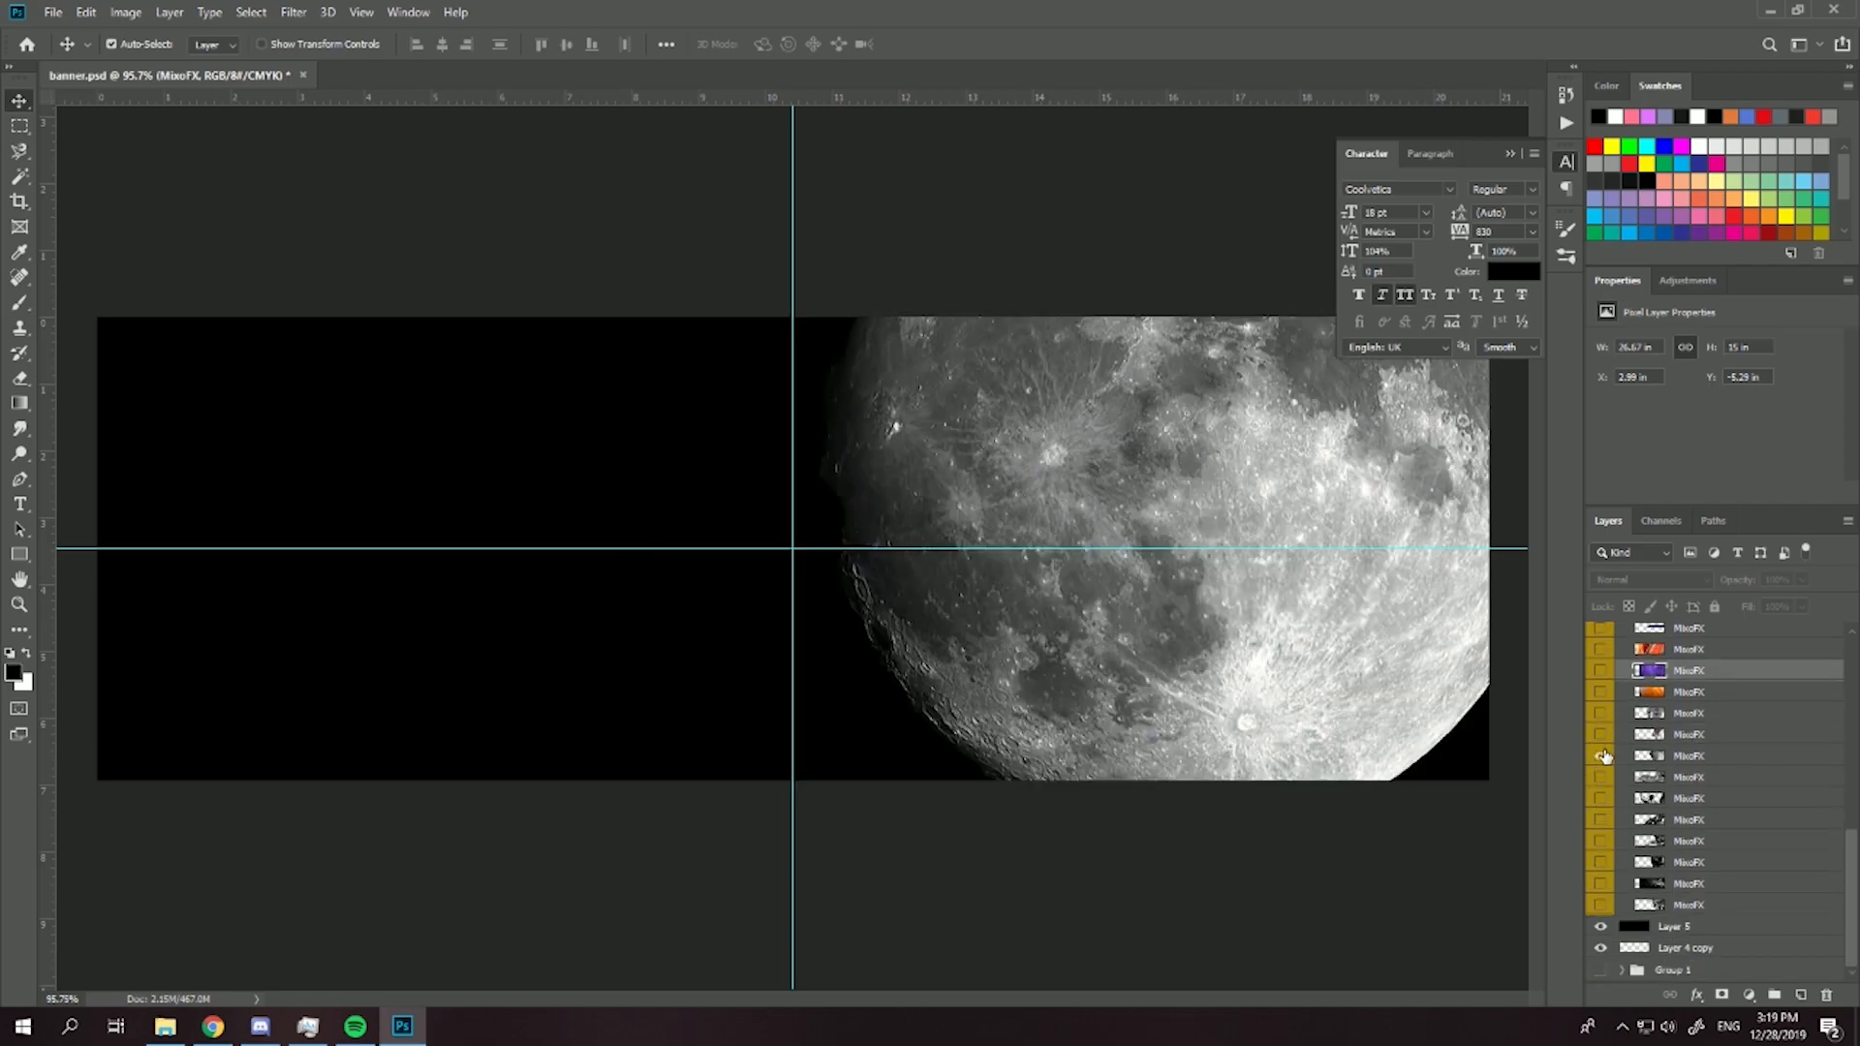
{"action": "left_click", "coordinate": [1604, 755]}
{"action": "left_click", "coordinate": [1605, 797]}
{"action": "left_click", "coordinate": [1604, 778]}
{"action": "left_click", "coordinate": [1602, 798]}
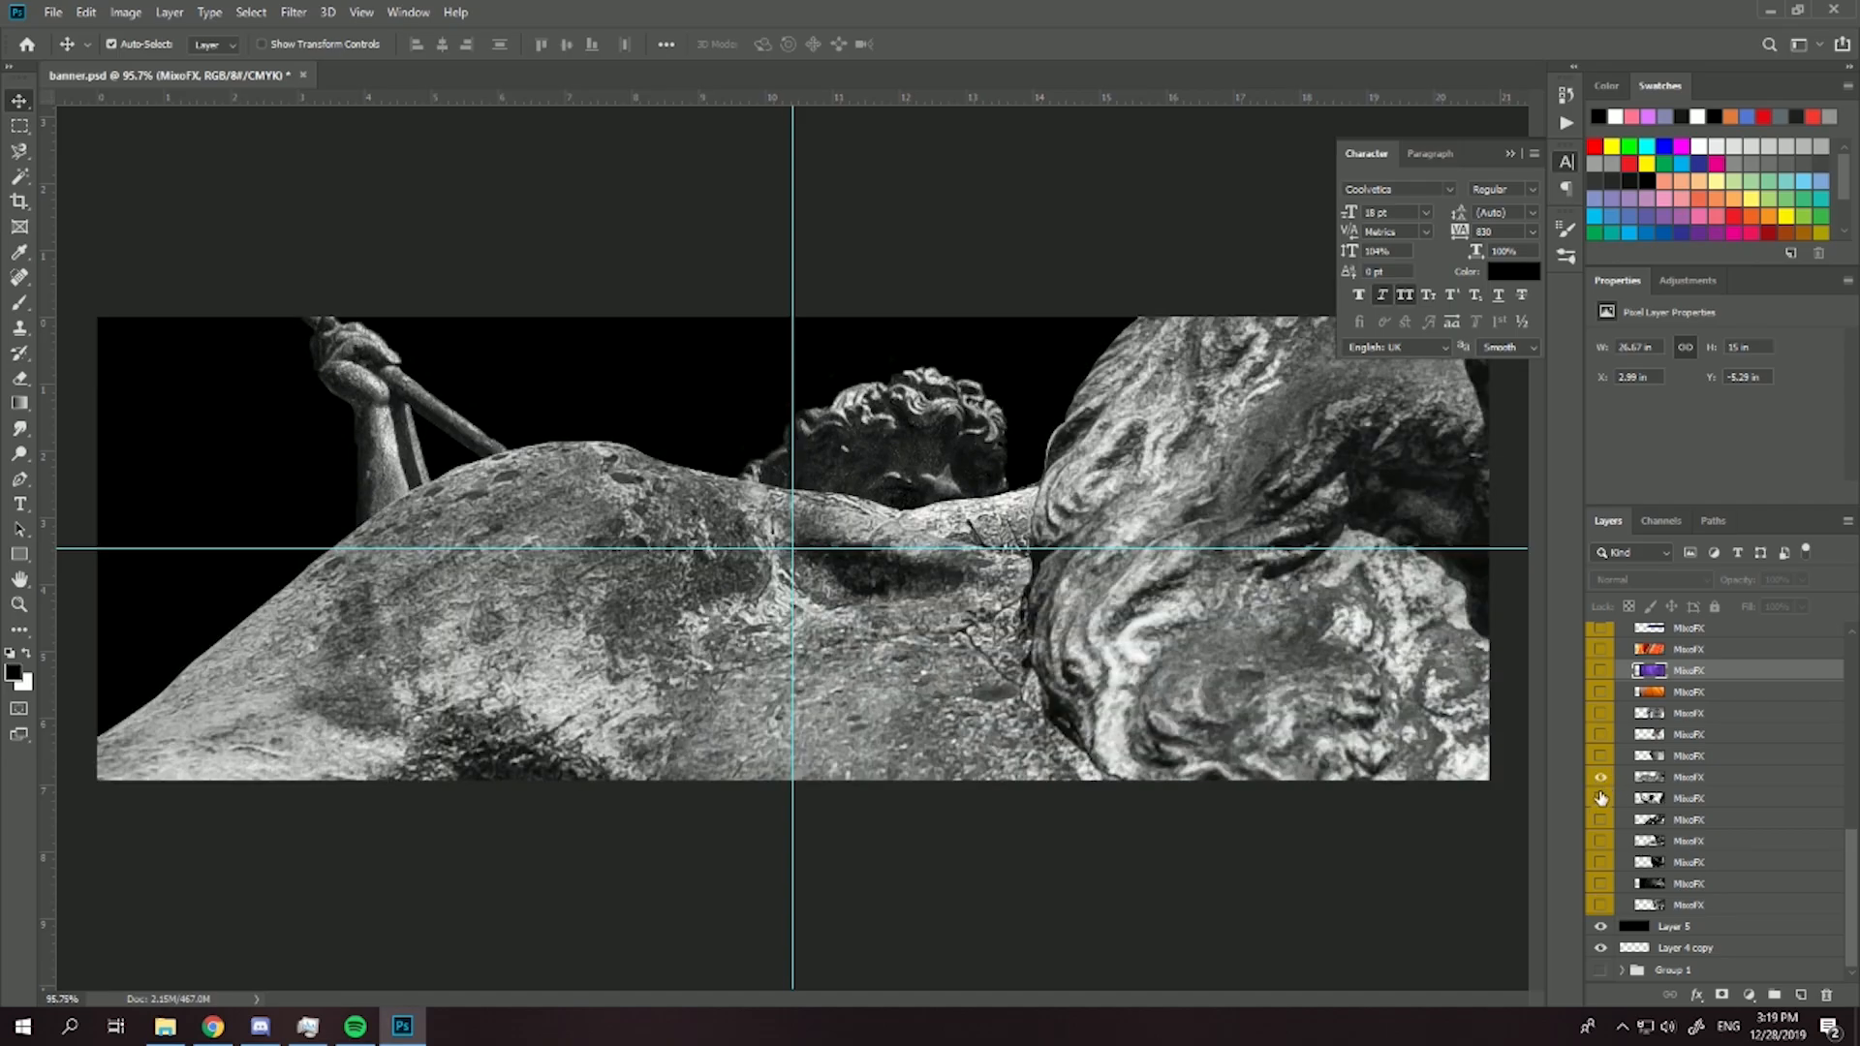
{"action": "left_click", "coordinate": [1601, 757]}
{"action": "left_click", "coordinate": [1600, 777]}
{"action": "left_click", "coordinate": [1600, 777]}
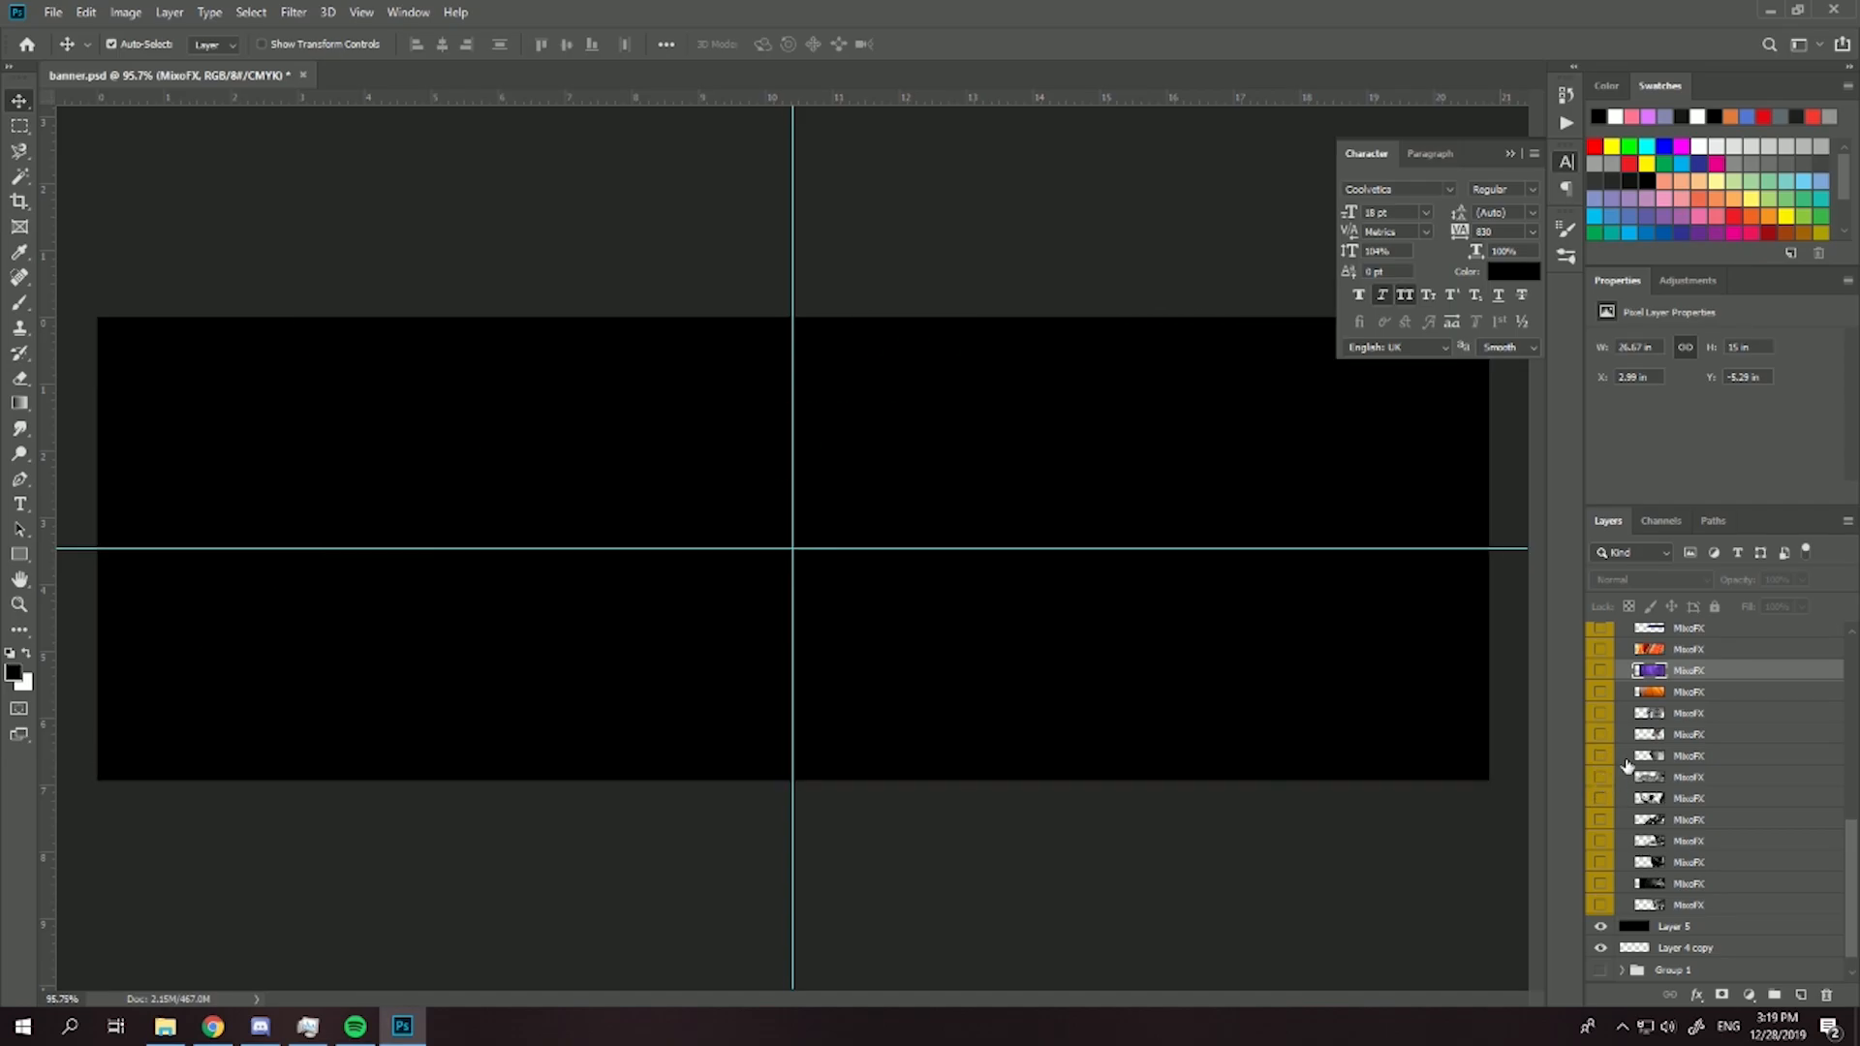
{"action": "scroll", "coordinate": [1627, 768], "scroll_direction": "up", "scroll_amount": 3}
{"action": "left_click", "coordinate": [1599, 729]}
{"action": "left_click", "coordinate": [1599, 730]}
- Show the dark triangular texture, compare it with neighbouring stocks and move it from Stocks to the top of Group 2
{"action": "left_click", "coordinate": [1600, 708]}
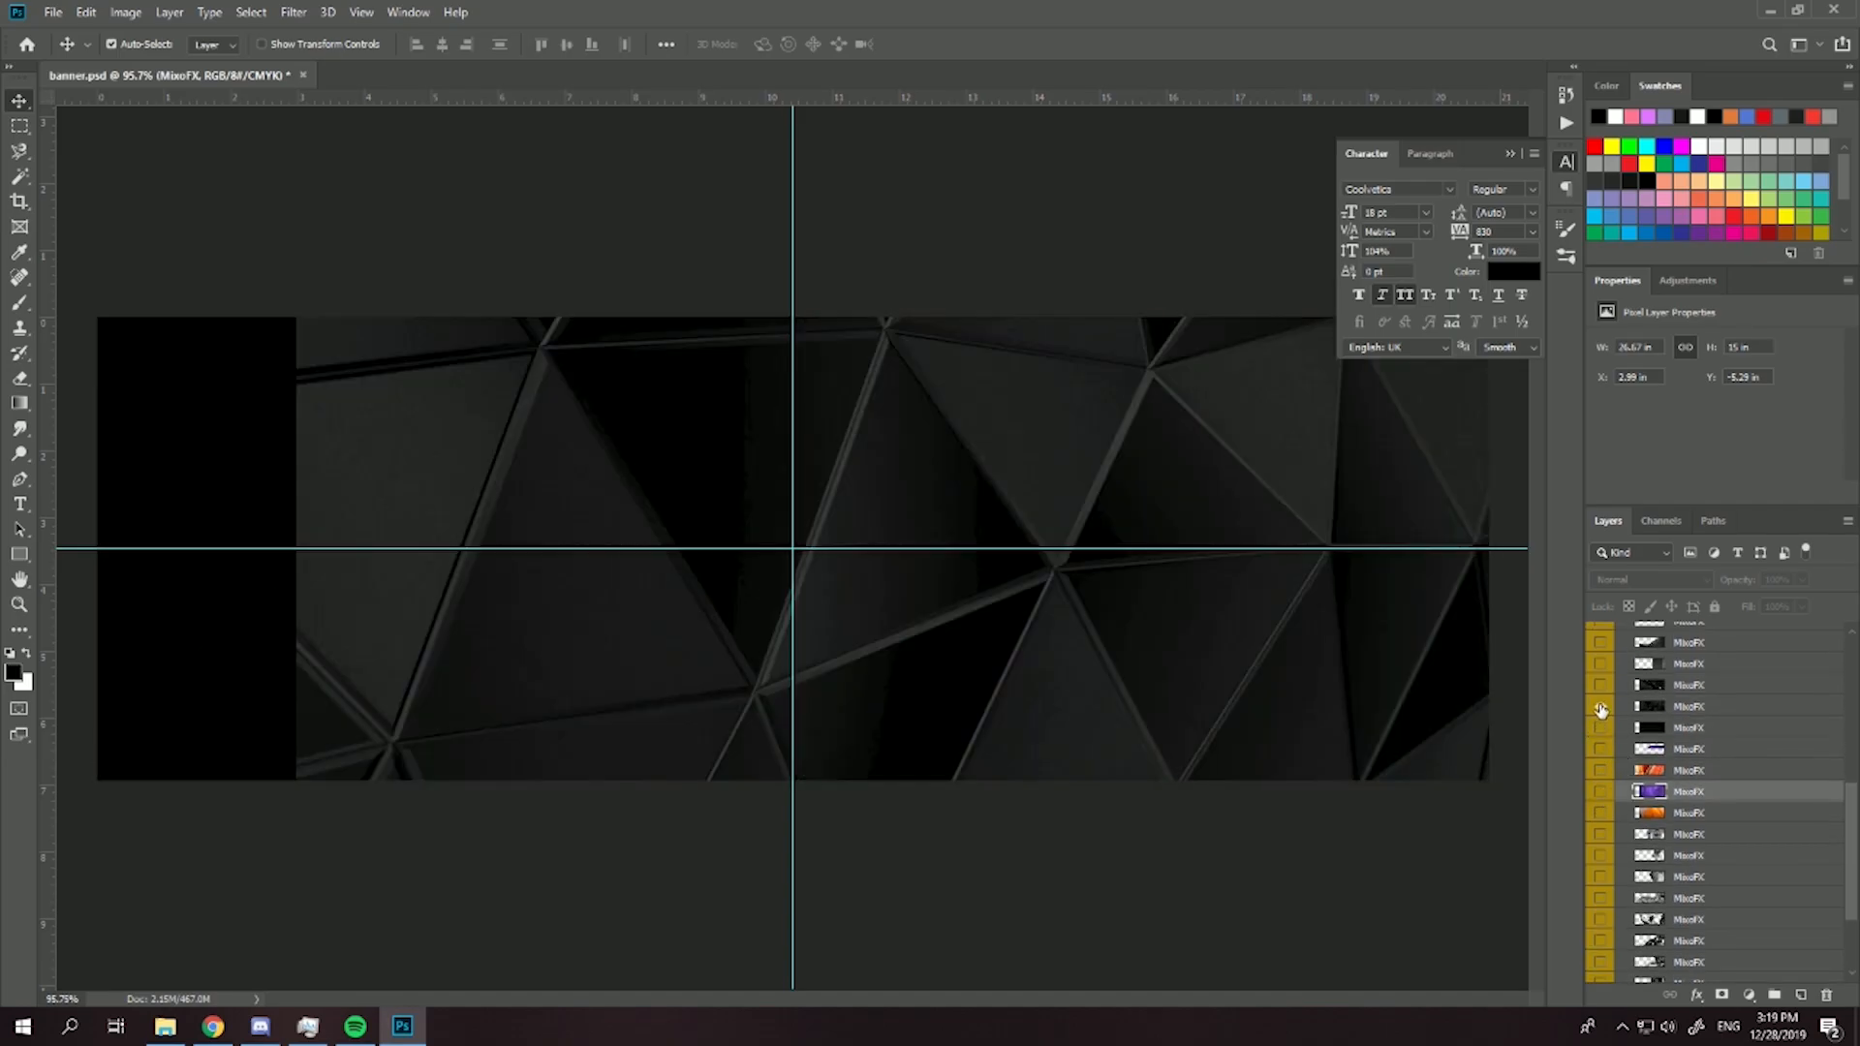
{"action": "left_click", "coordinate": [1651, 711]}
{"action": "scroll", "coordinate": [1700, 716], "scroll_direction": "up", "scroll_amount": 3}
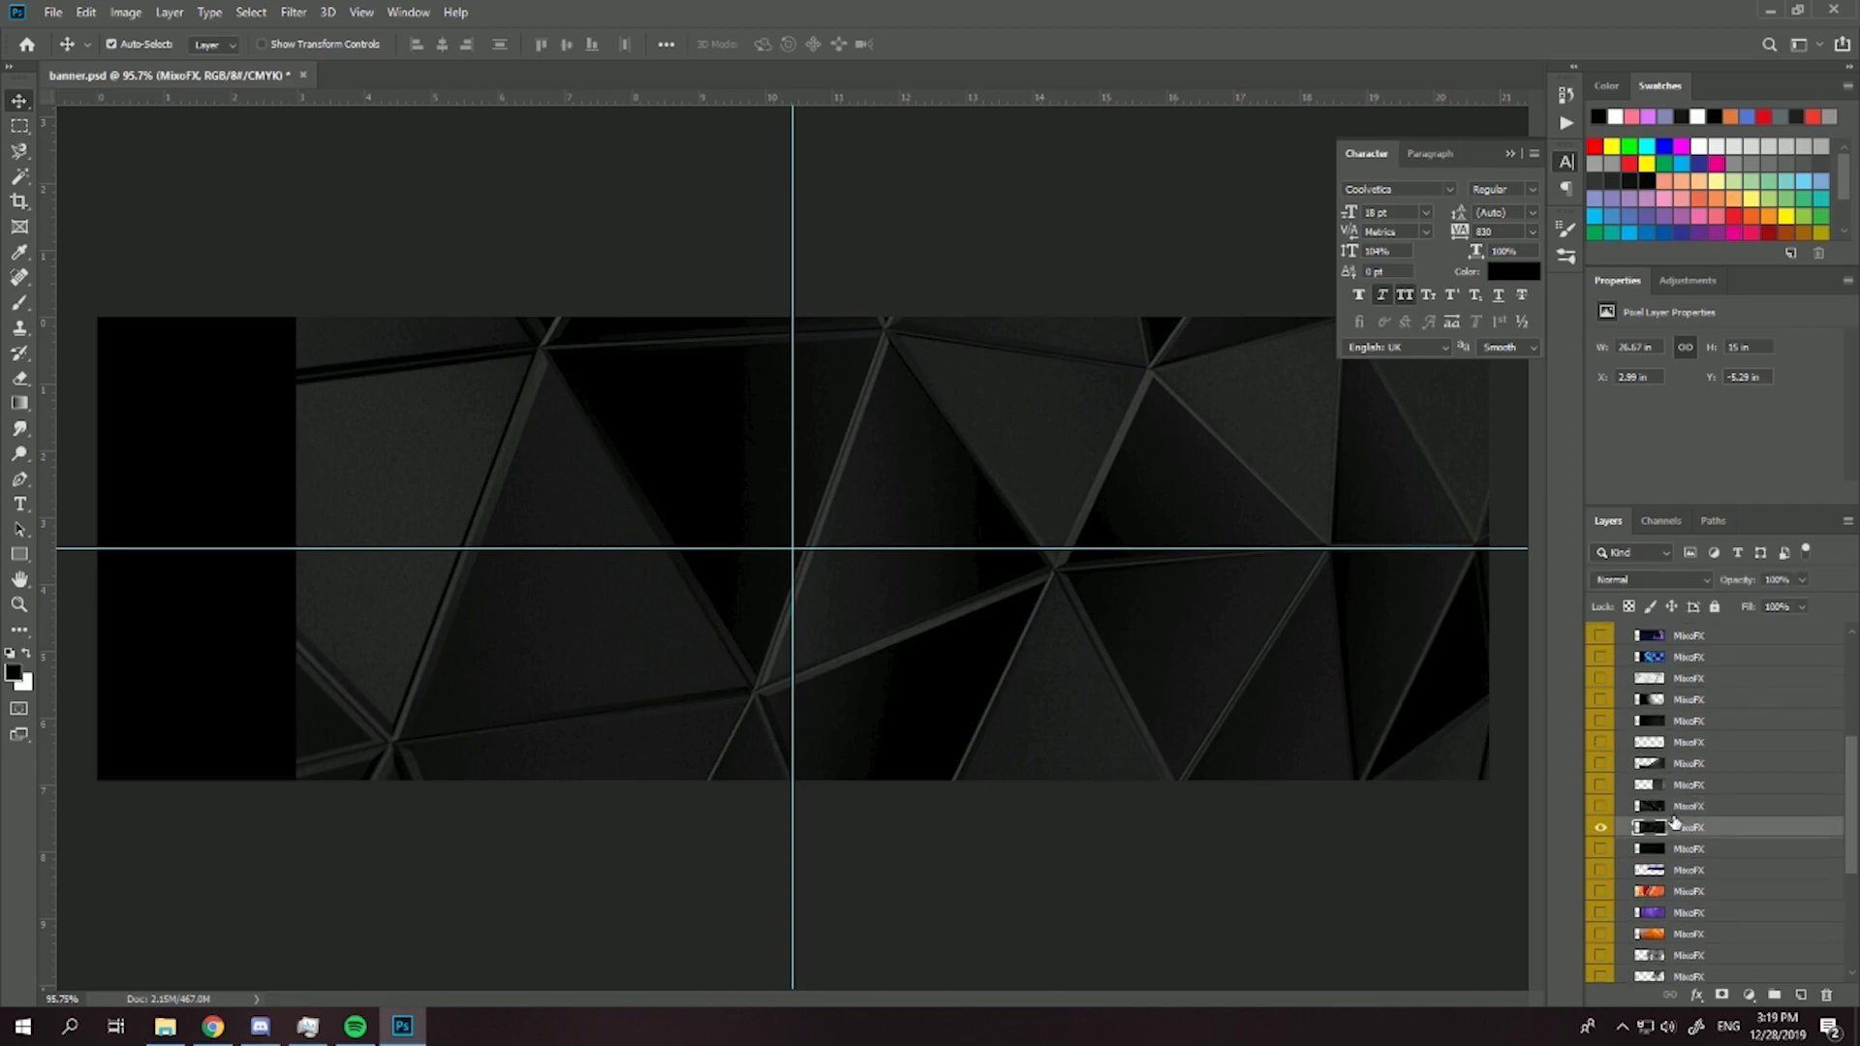
{"action": "left_click", "coordinate": [1600, 807]}
{"action": "left_click", "coordinate": [1605, 809]}
{"action": "left_click", "coordinate": [1615, 767]}
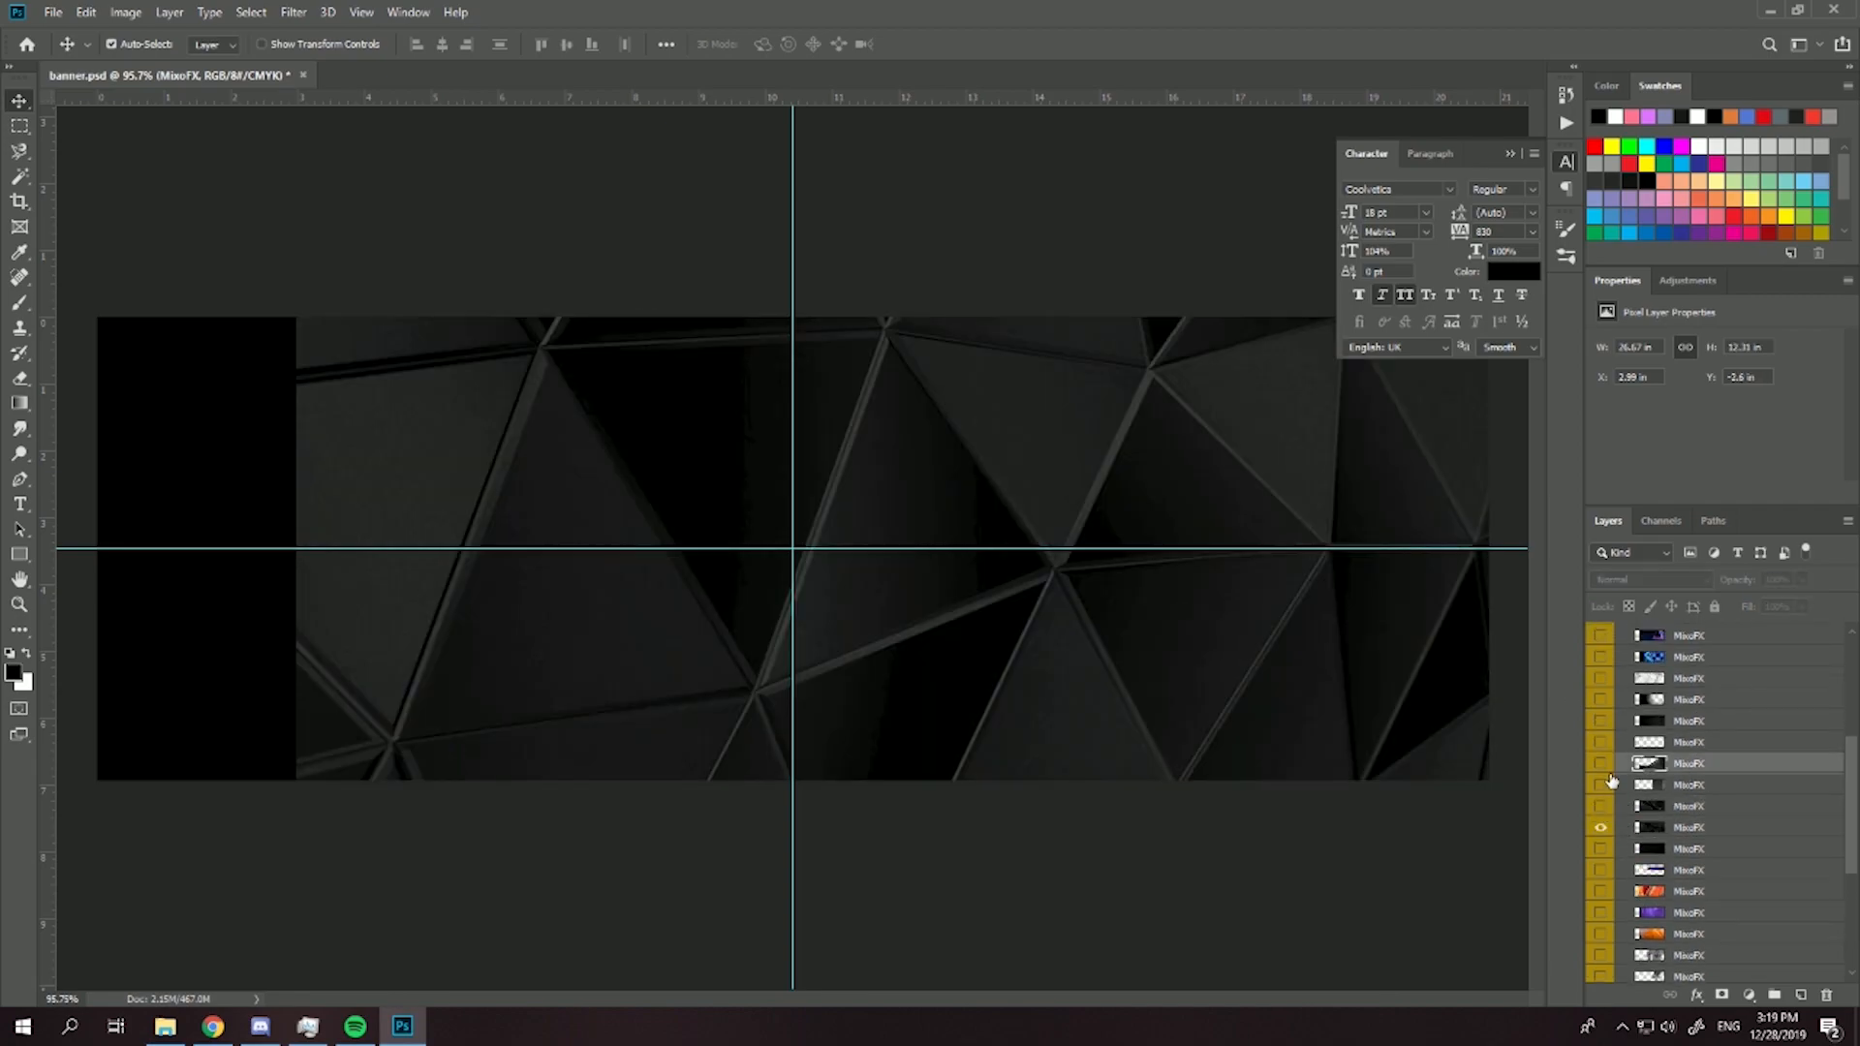
{"action": "left_click", "coordinate": [1602, 764]}
{"action": "left_click", "coordinate": [1602, 764]}
{"action": "left_click_drag", "start_coordinate": [1656, 830], "coordinate": [1658, 639]}
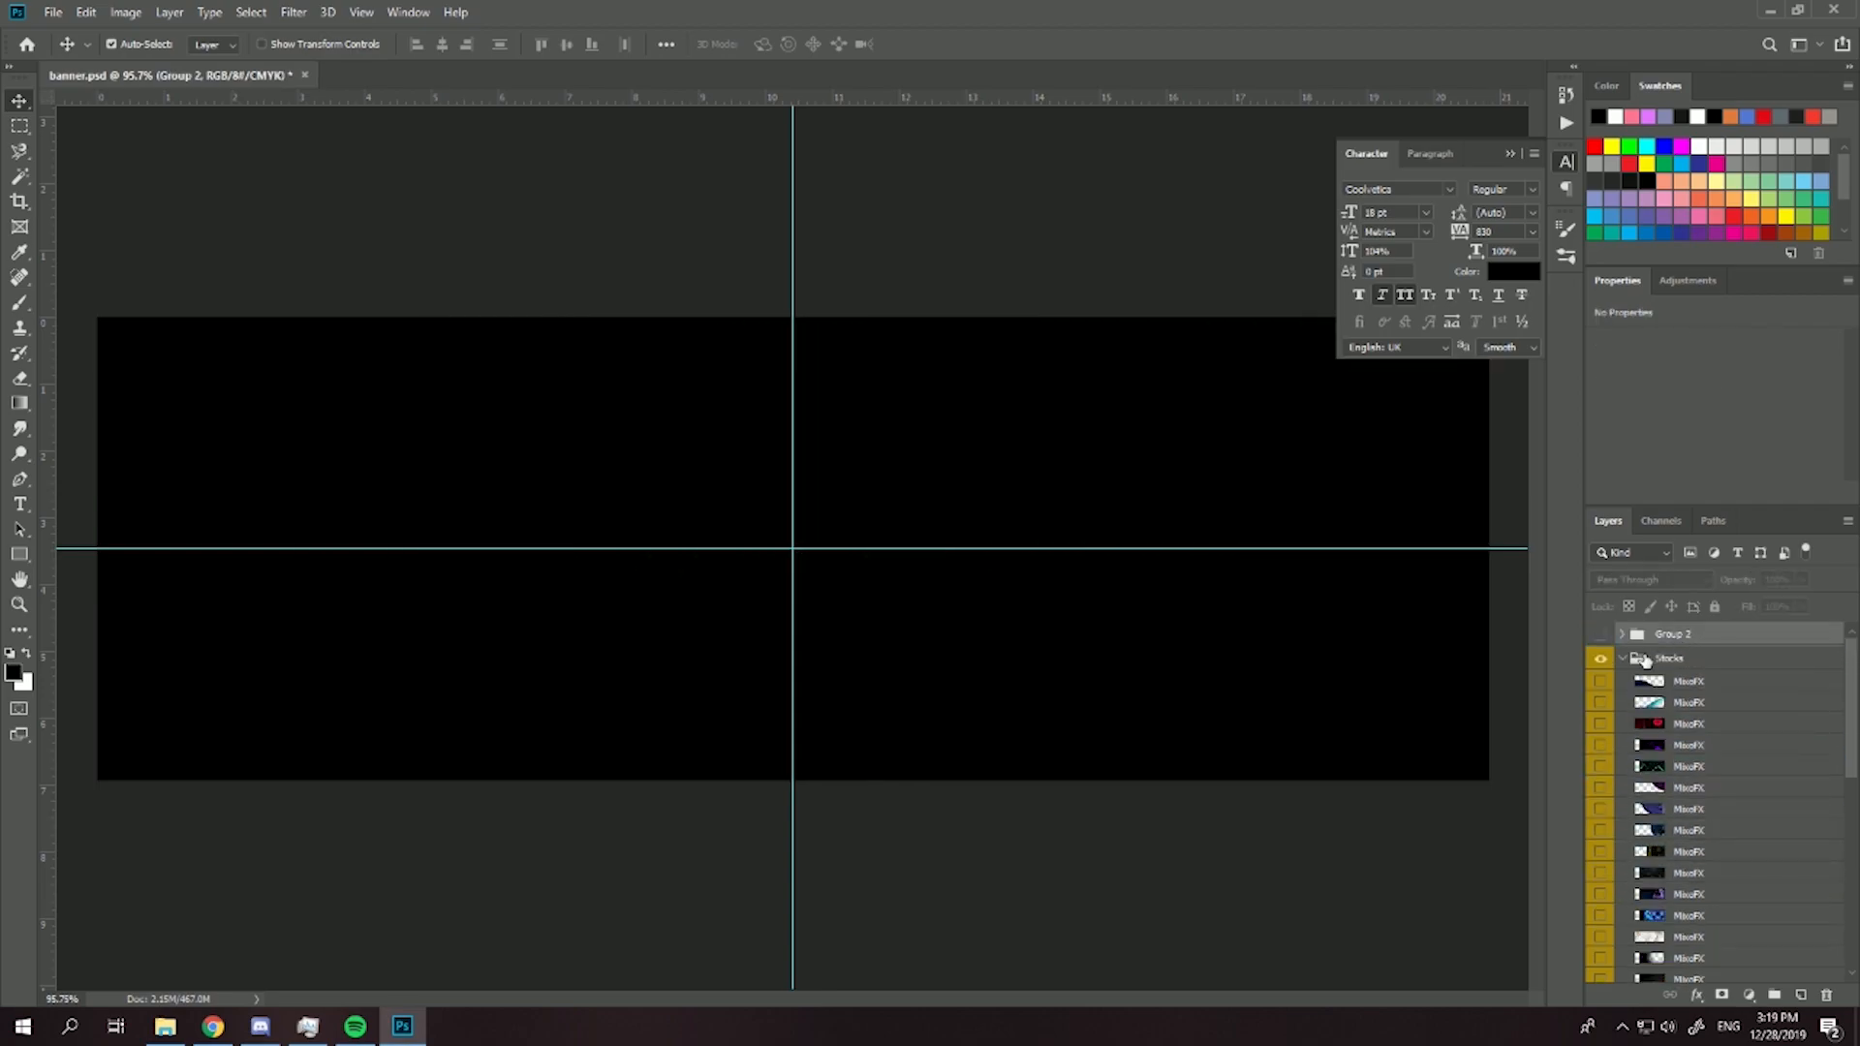
- Collapse the Stocks group, expand Group 2 and make it visible again with the triangular texture layer selected
{"action": "left_click", "coordinate": [1627, 659]}
{"action": "left_click", "coordinate": [1622, 634]}
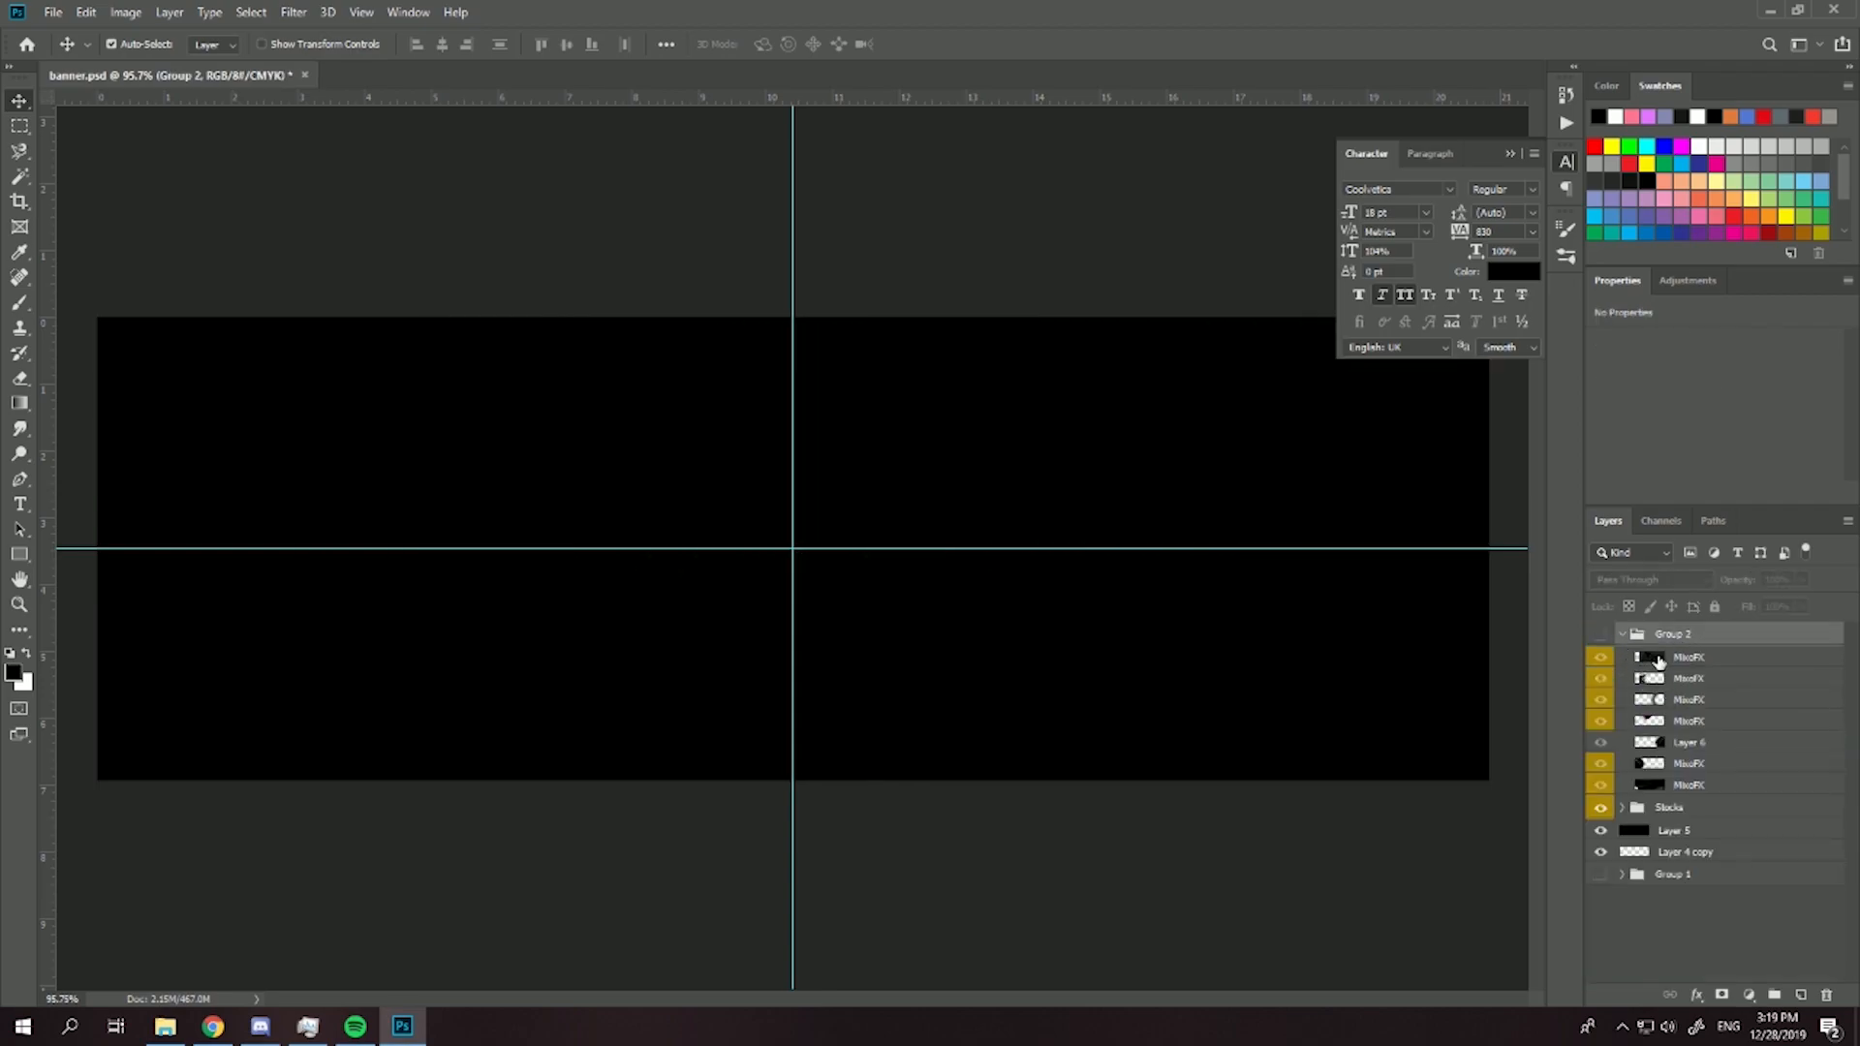
{"action": "left_click", "coordinate": [1658, 661]}
{"action": "left_click", "coordinate": [1600, 634]}
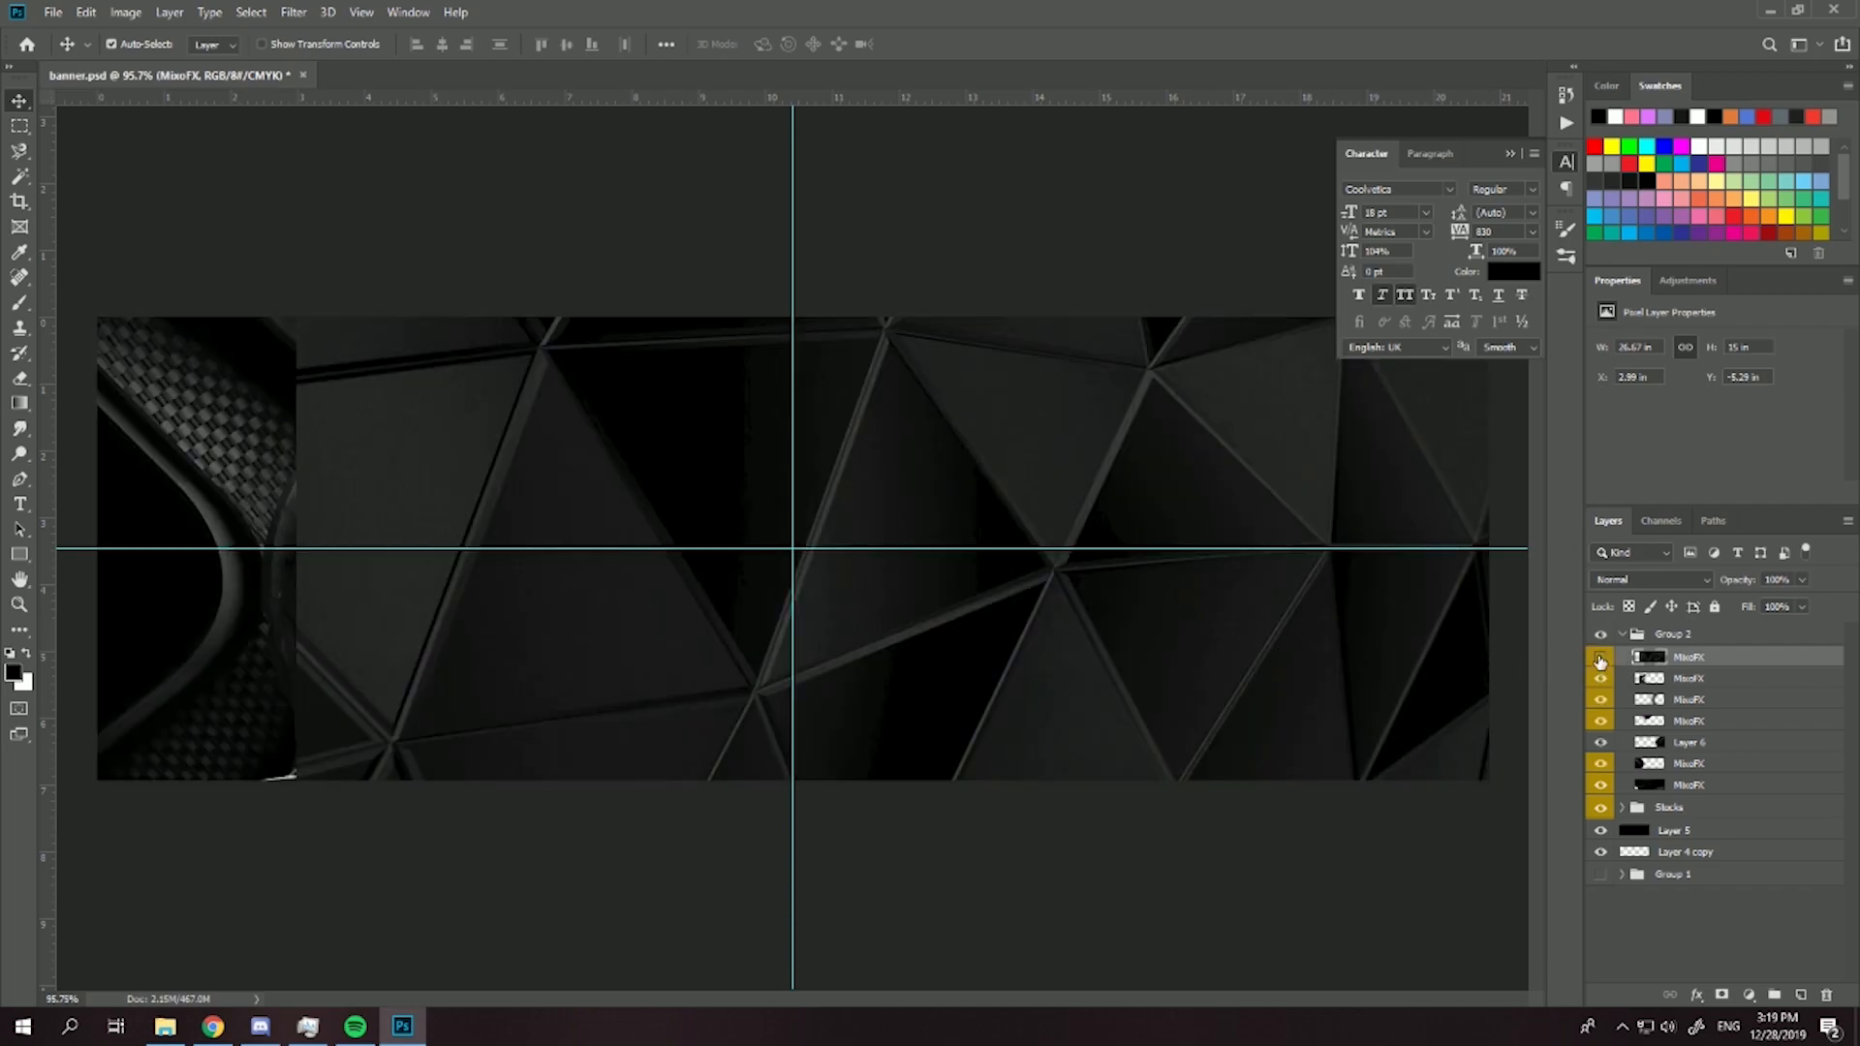
{"action": "left_click", "coordinate": [1600, 658]}
{"action": "left_click", "coordinate": [1603, 659]}
- Scale the dark triangular texture to about 45.4% and place it over the banner's right edge
{"action": "left_click_drag", "start_coordinate": [1052, 614], "coordinate": [1464, 665]}
{"action": "left_click_drag", "start_coordinate": [1240, 682], "coordinate": [1325, 711]}
{"action": "key", "text": "ctrl+t"}
{"action": "key", "text": "ctrl+0"}
{"action": "left_click_drag", "start_coordinate": [748, 296], "coordinate": [978, 513]}
{"action": "left_click_drag", "start_coordinate": [1146, 569], "coordinate": [1199, 577]}
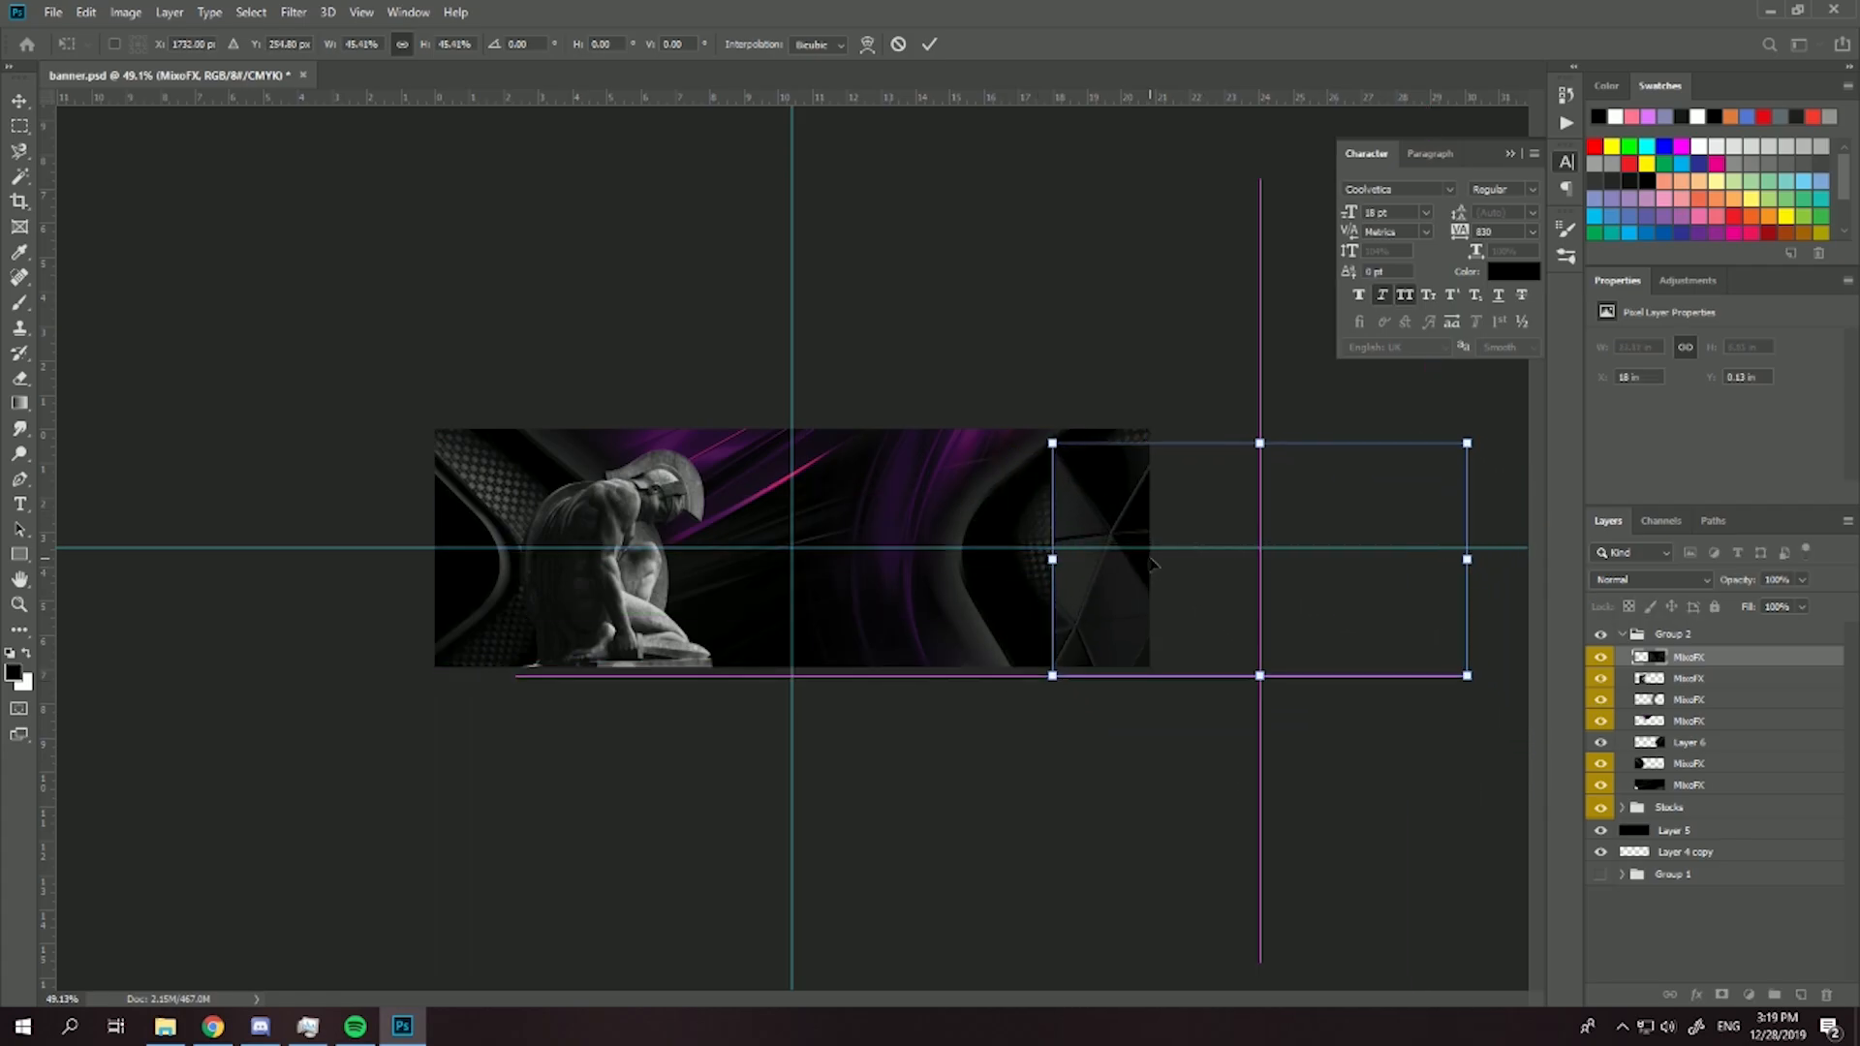
{"action": "key", "text": "Return"}
- Duplicate the triangular texture layer, hide the copy and select the original
{"action": "key", "text": "ctrl+0"}
{"action": "key", "text": "ctrl+j"}
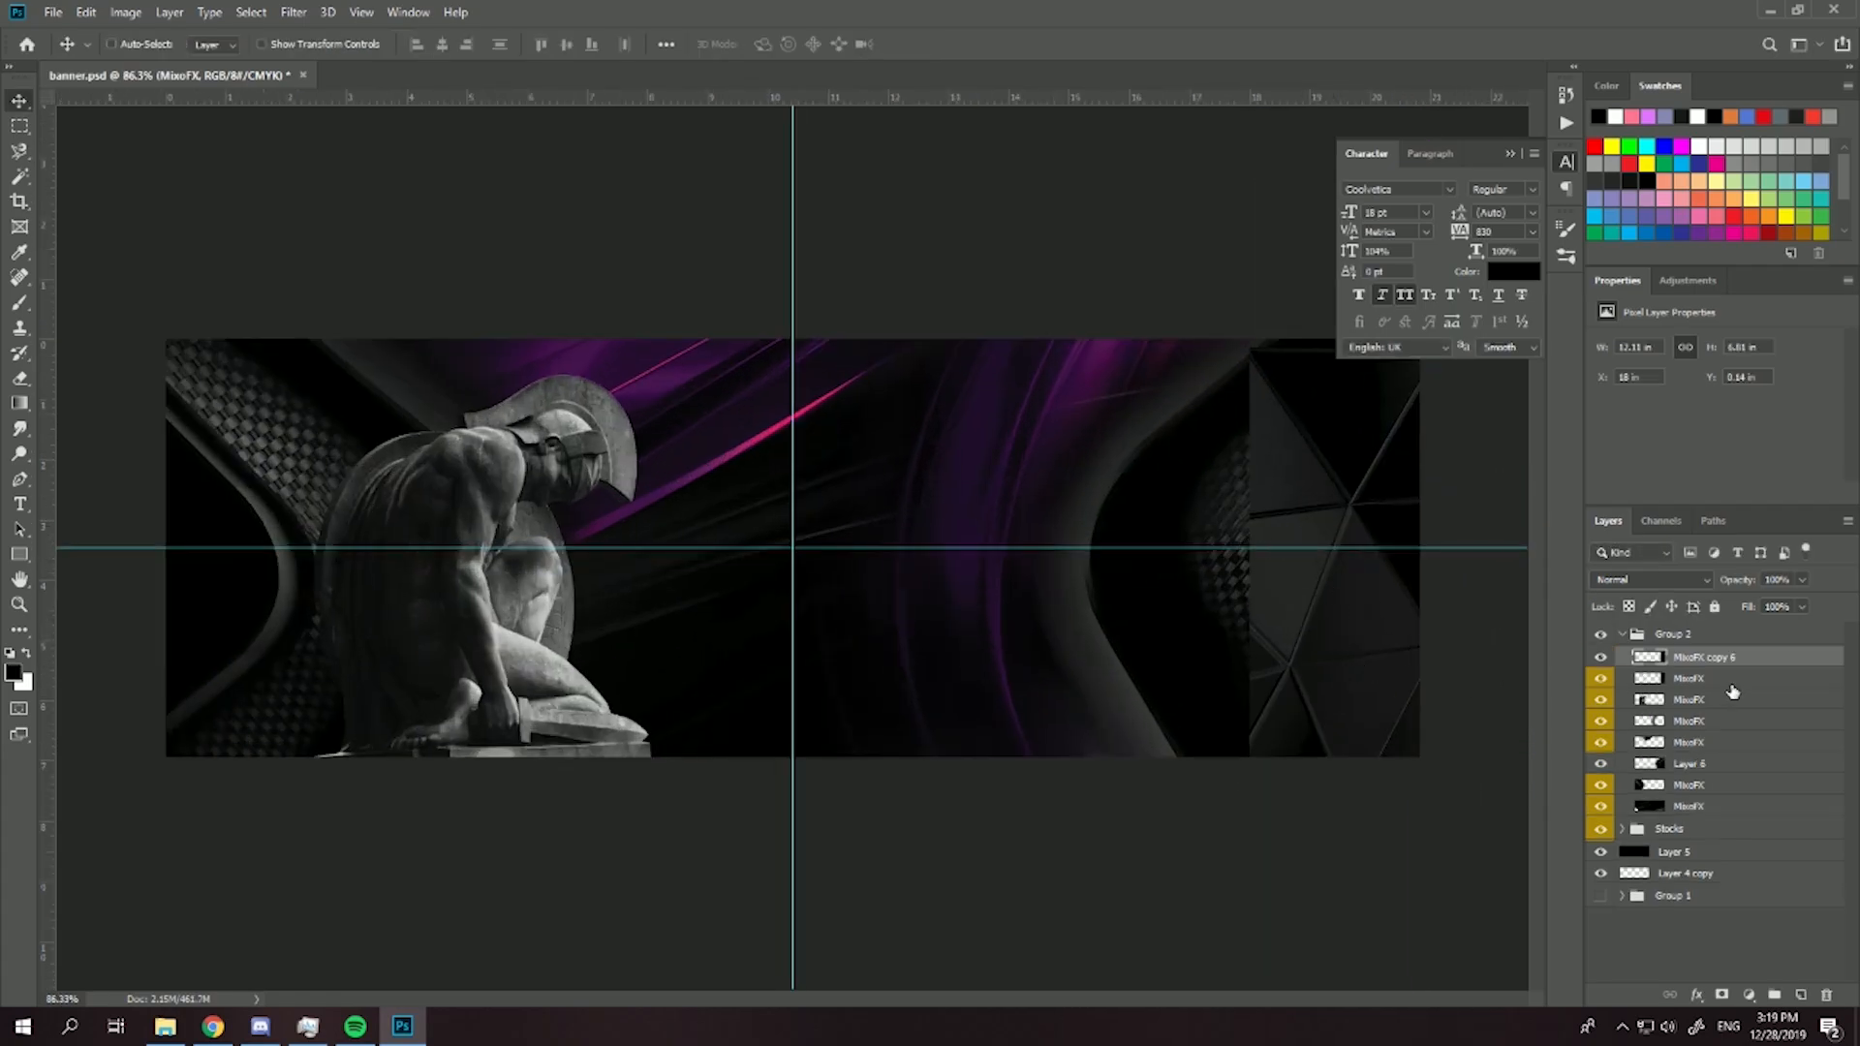
{"action": "left_click", "coordinate": [1600, 658]}
{"action": "left_click", "coordinate": [1639, 680]}
- Erase the triangular texture outside the right side shape's inner curve, leaving it only in the black area at the edge
{"action": "scroll", "coordinate": [1317, 617], "scroll_direction": "up", "scroll_amount": 5}
{"action": "left_click_drag", "start_coordinate": [1316, 619], "coordinate": [668, 794]}
{"action": "left_click_drag", "start_coordinate": [64, 439], "coordinate": [27, 462]}
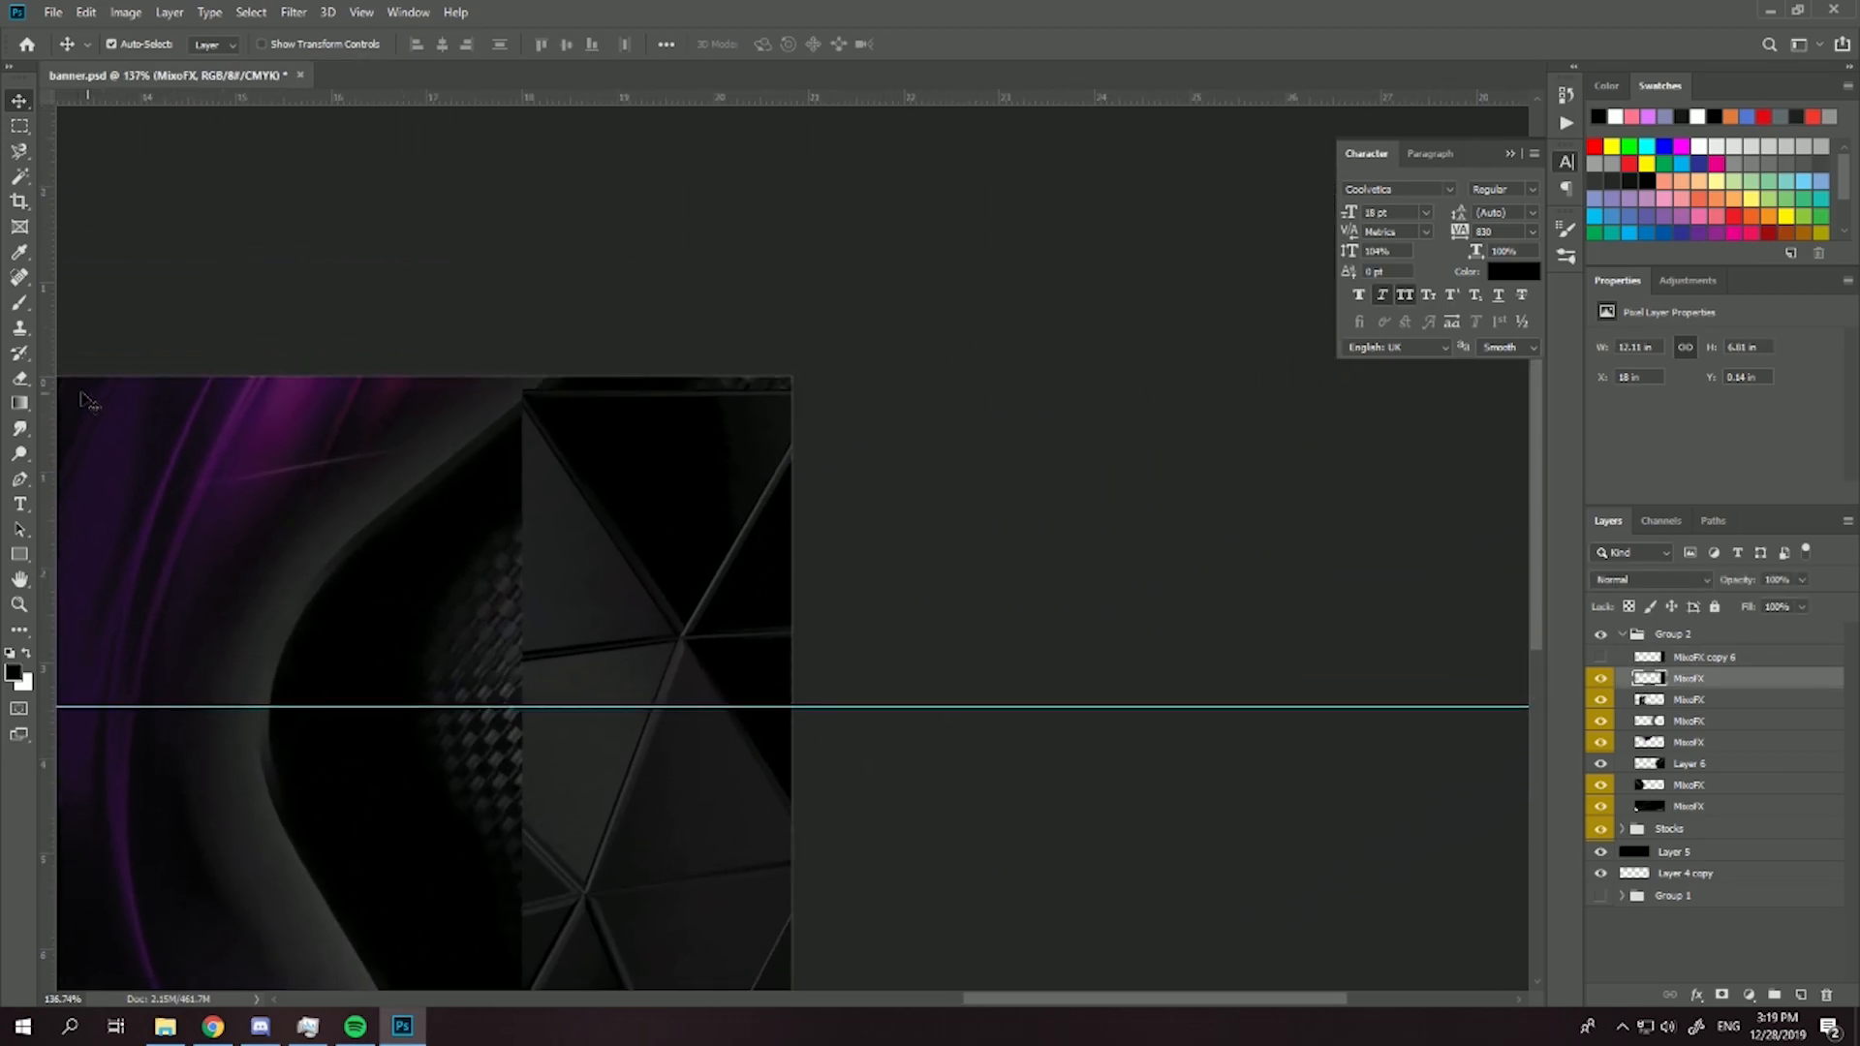
{"action": "key", "text": "e"}
{"action": "left_click_drag", "start_coordinate": [518, 667], "coordinate": [535, 573]}
{"action": "mouse_move", "coordinate": [616, 340]}
{"action": "left_mouse_down"}
{"action": "mouse_move", "coordinate": [460, 417]}
{"action": "mouse_move", "coordinate": [449, 517]}
{"action": "mouse_move", "coordinate": [549, 377]}
{"action": "mouse_move", "coordinate": [376, 588]}
{"action": "mouse_move", "coordinate": [651, 341]}
{"action": "mouse_move", "coordinate": [469, 465]}
{"action": "left_mouse_up"}
{"action": "mouse_move", "coordinate": [409, 790]}
{"action": "left_mouse_down"}
{"action": "mouse_move", "coordinate": [412, 622]}
{"action": "mouse_move", "coordinate": [527, 895]}
{"action": "mouse_move", "coordinate": [516, 847]}
{"action": "mouse_move", "coordinate": [492, 835]}
{"action": "mouse_move", "coordinate": [545, 892]}
{"action": "mouse_move", "coordinate": [476, 749]}
{"action": "left_mouse_up"}
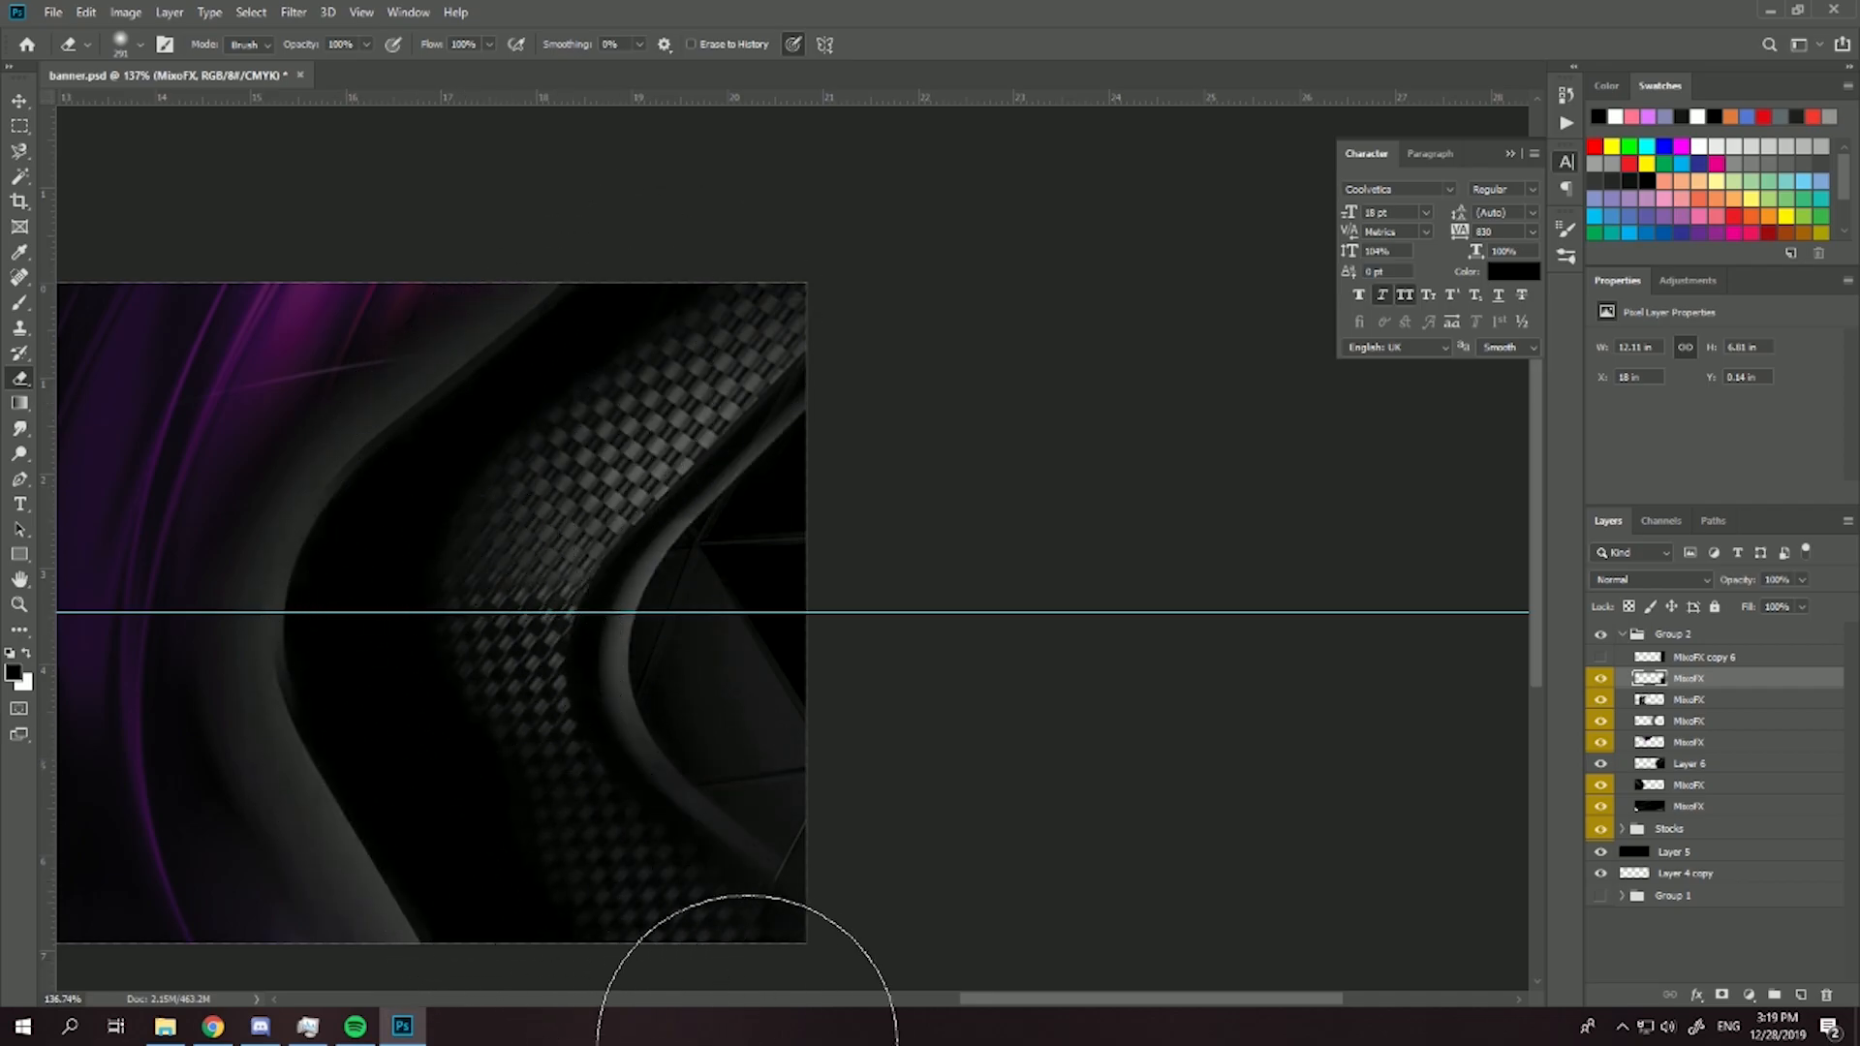
{"action": "left_click", "coordinate": [731, 999]}
{"action": "key", "text": "ctrl+0"}
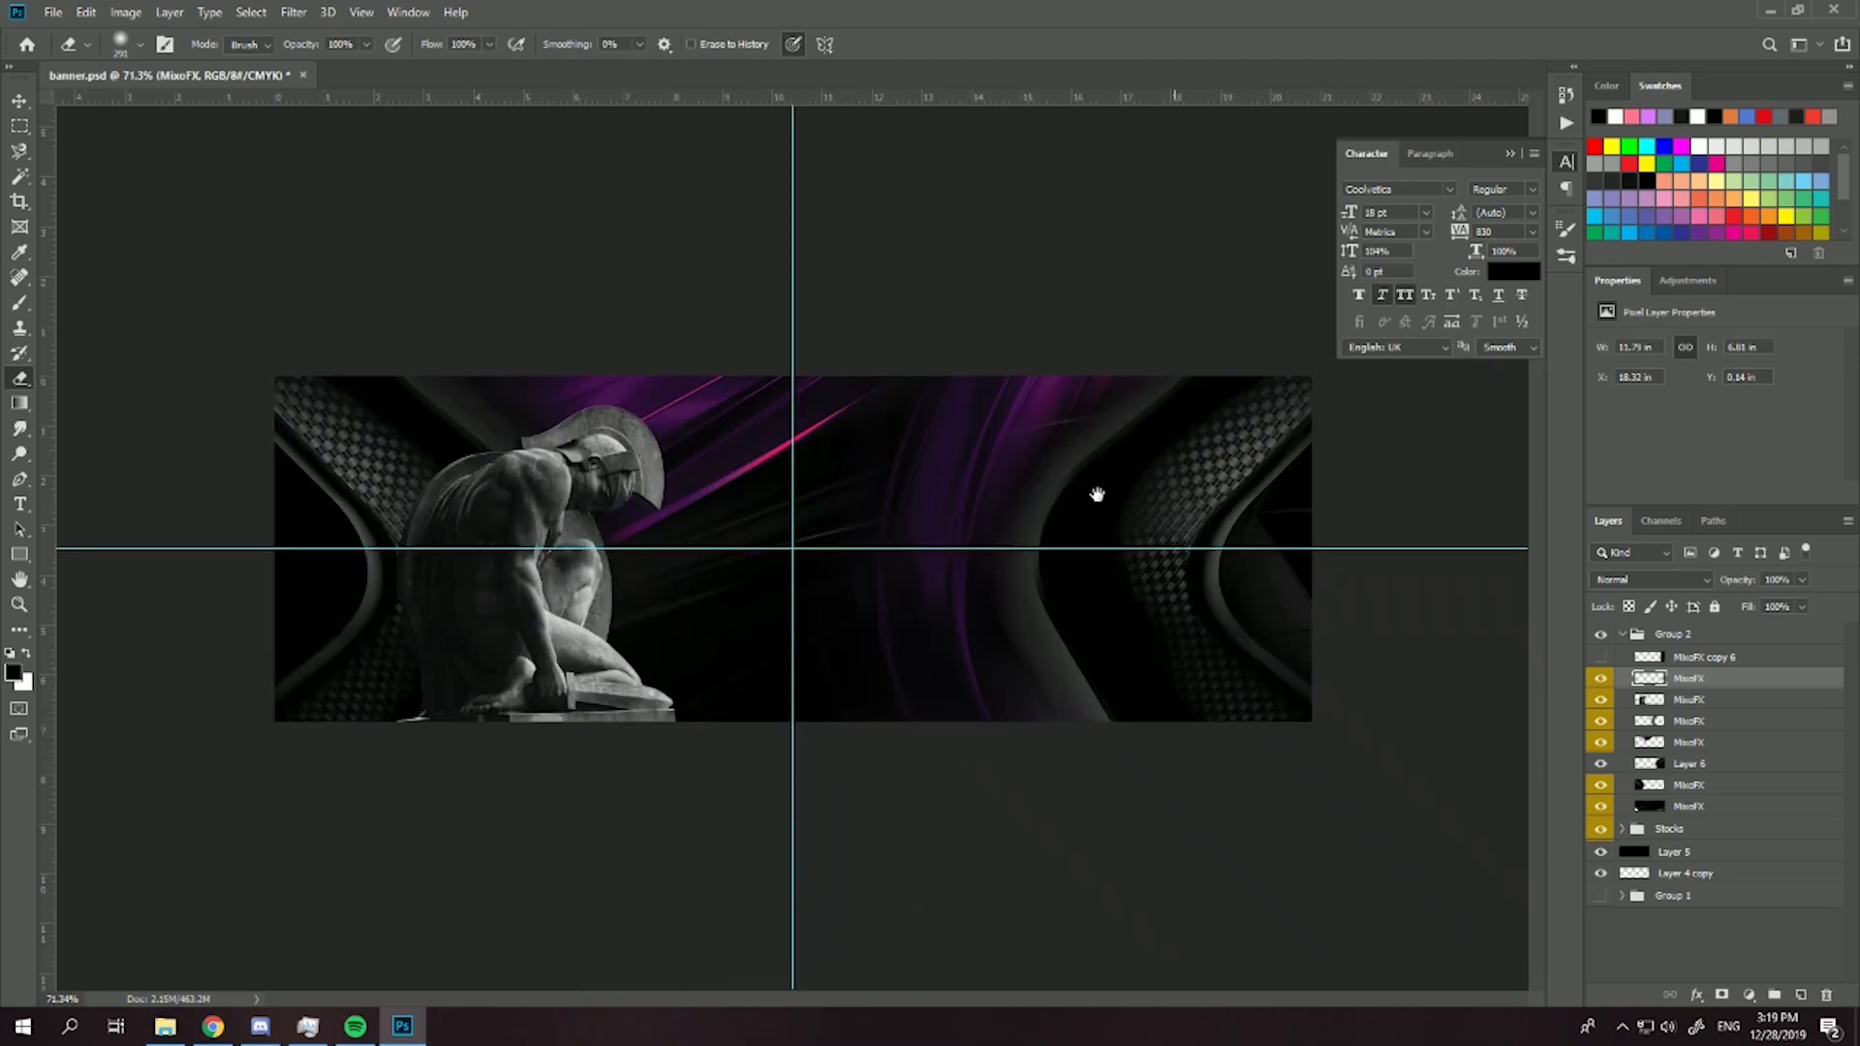
{"action": "left_click", "coordinate": [1668, 659]}
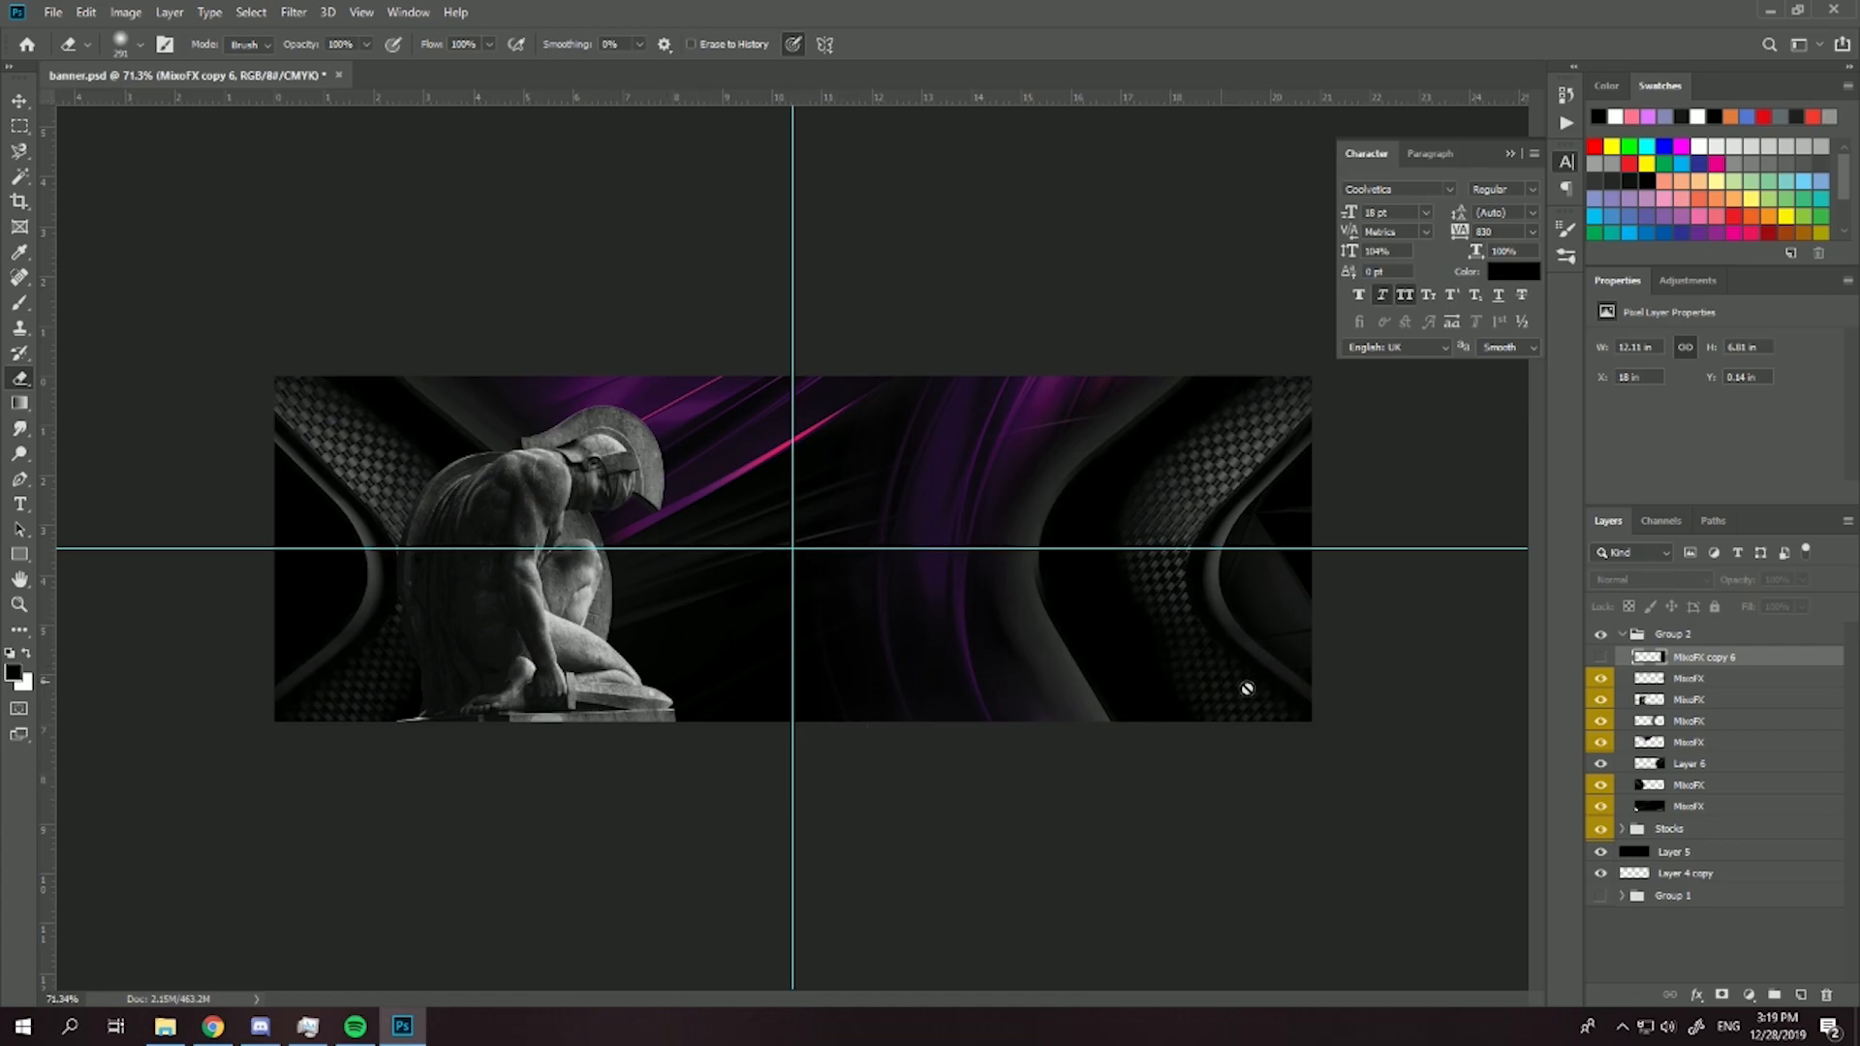
{"action": "left_click", "coordinate": [1286, 686]}
{"action": "left_click", "coordinate": [915, 384]}
{"action": "left_click", "coordinate": [1700, 680]}
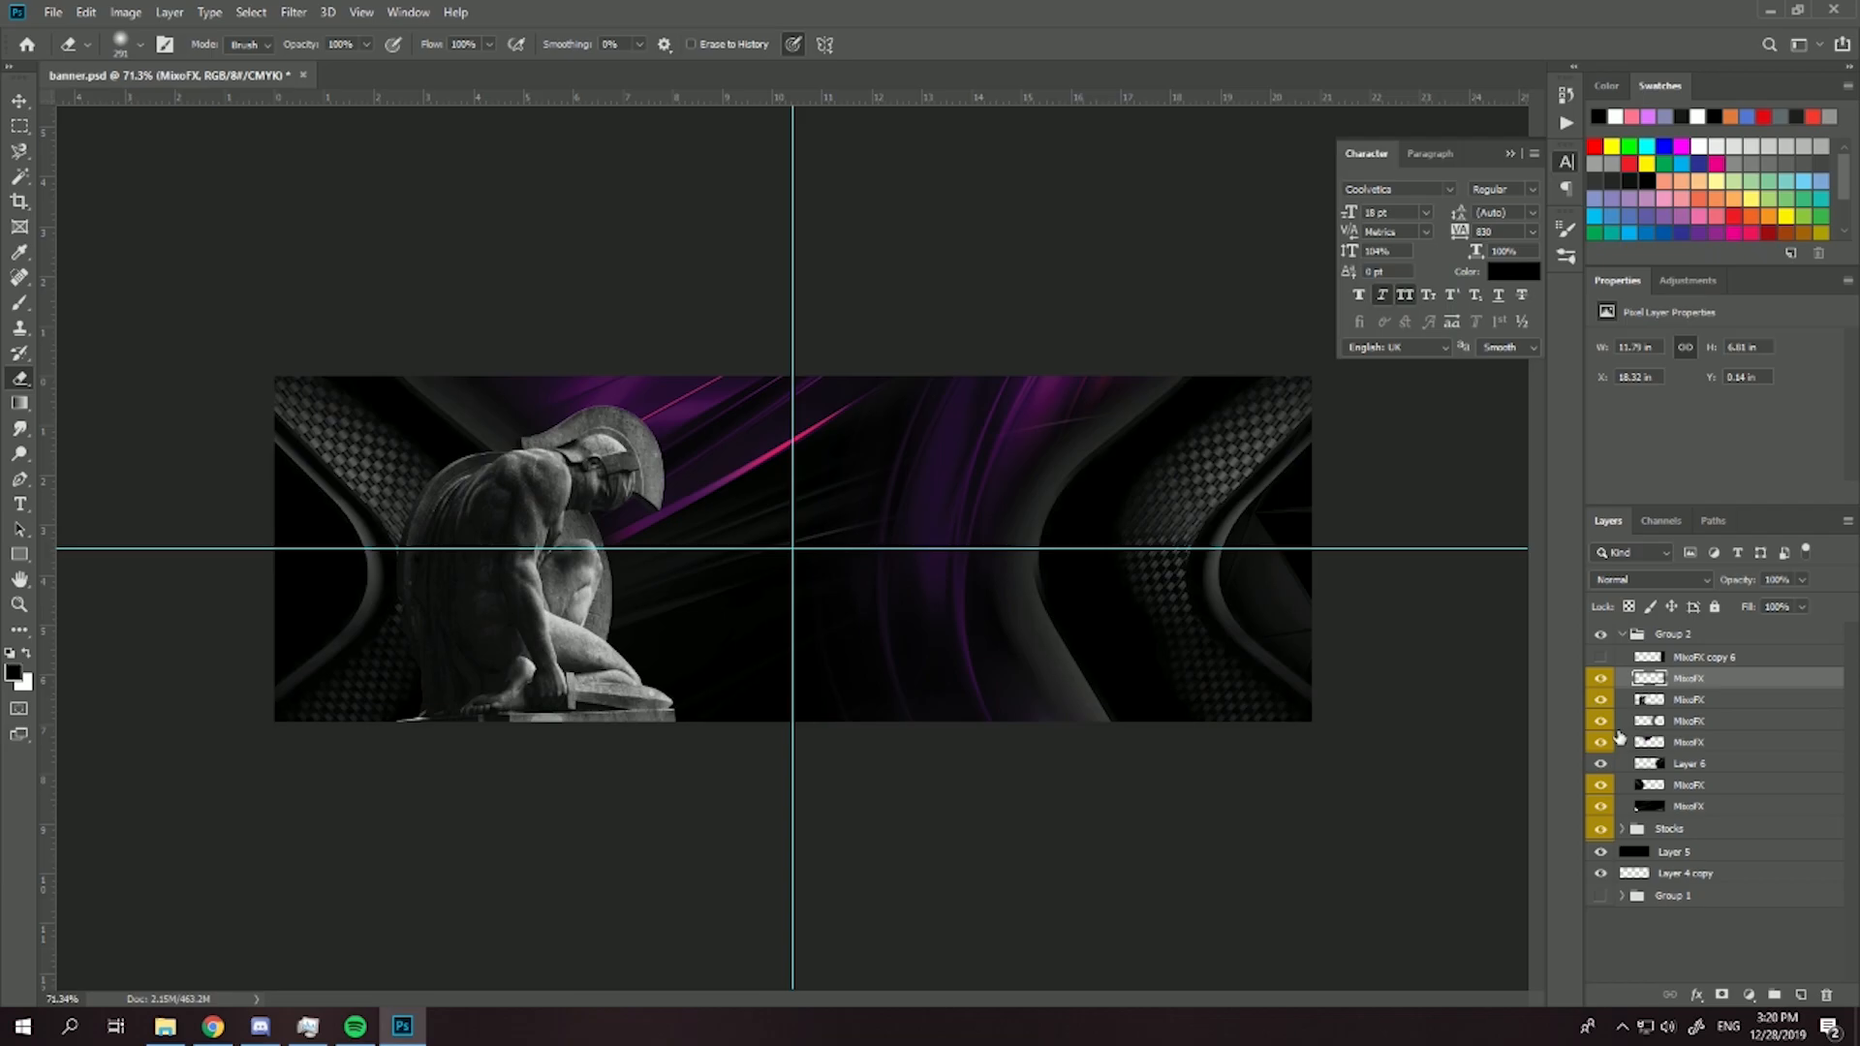
- Duplicate the right-edge triangular texture layer, flip the copy horizontally and place it over the banner's left edge
{"action": "key", "text": "ctrl+j"}
{"action": "key", "text": "ctrl+t"}
{"action": "right_click", "coordinate": [1267, 611]}
{"action": "left_click", "coordinate": [1332, 850]}
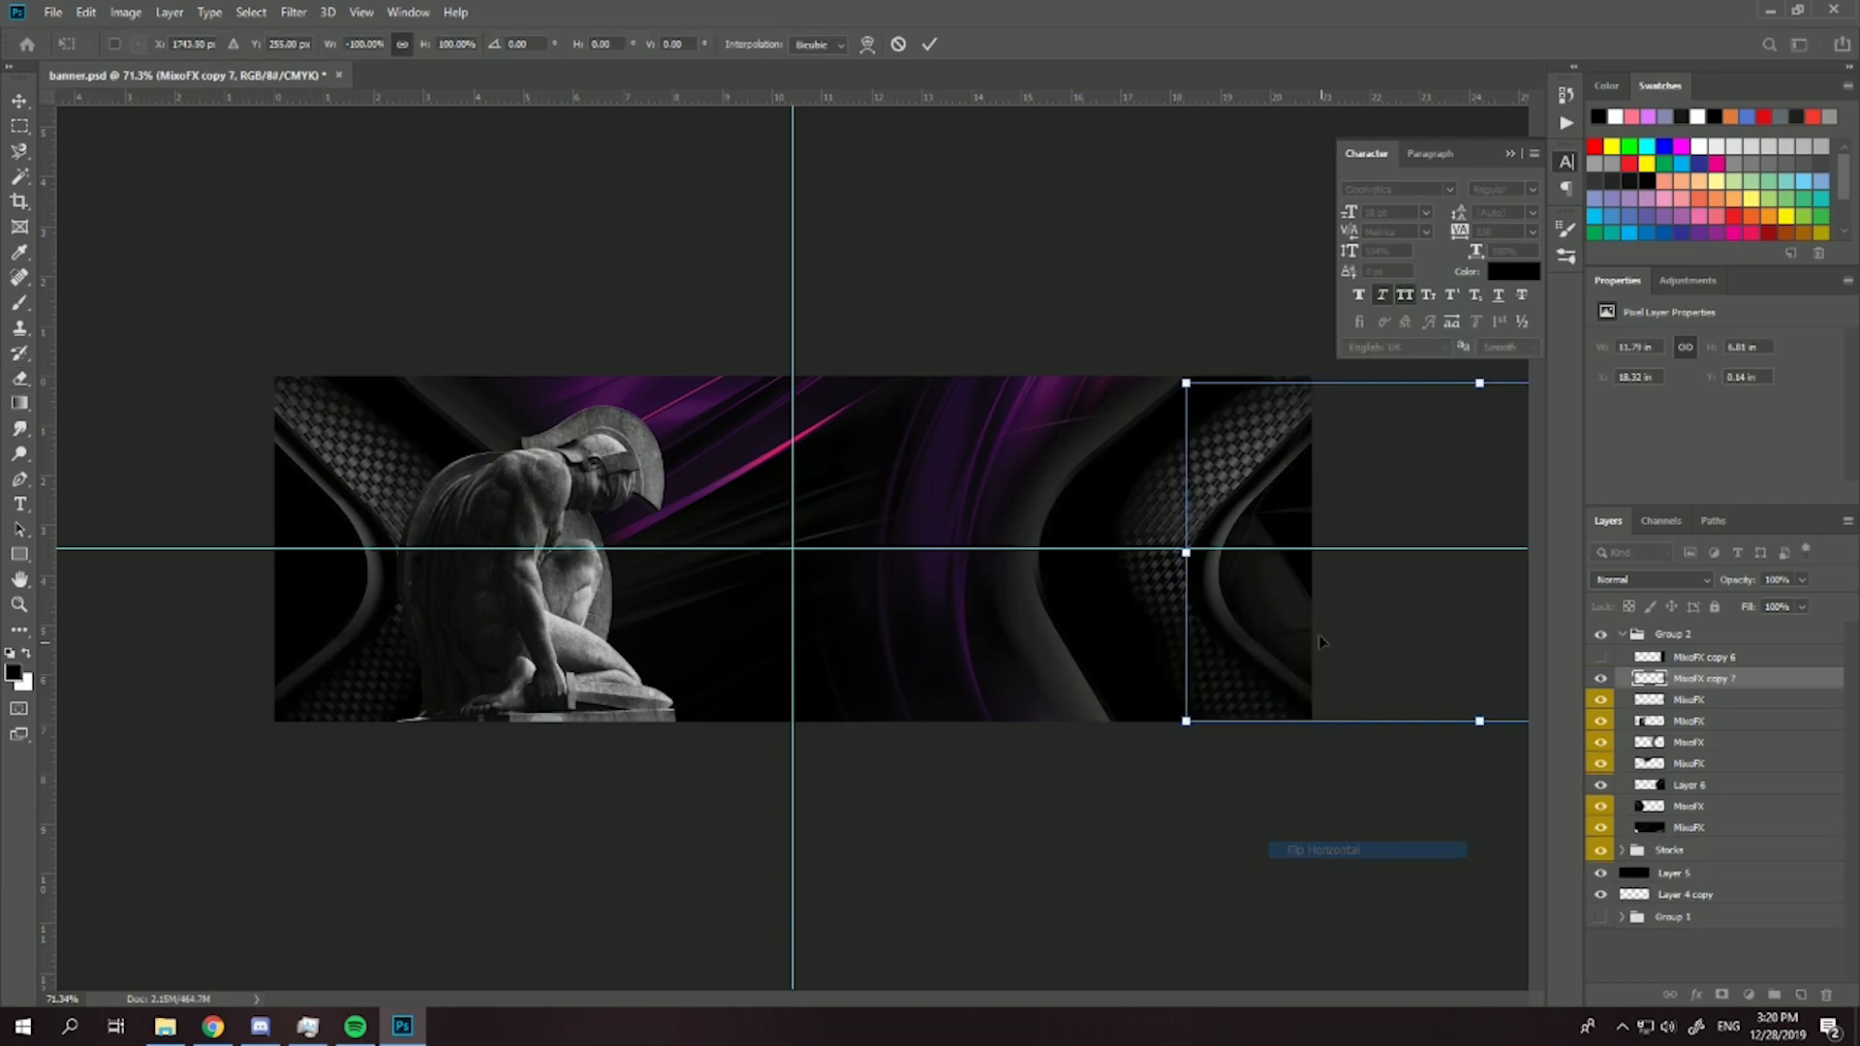
{"action": "left_click_drag", "start_coordinate": [1230, 547], "coordinate": [157, 547]}
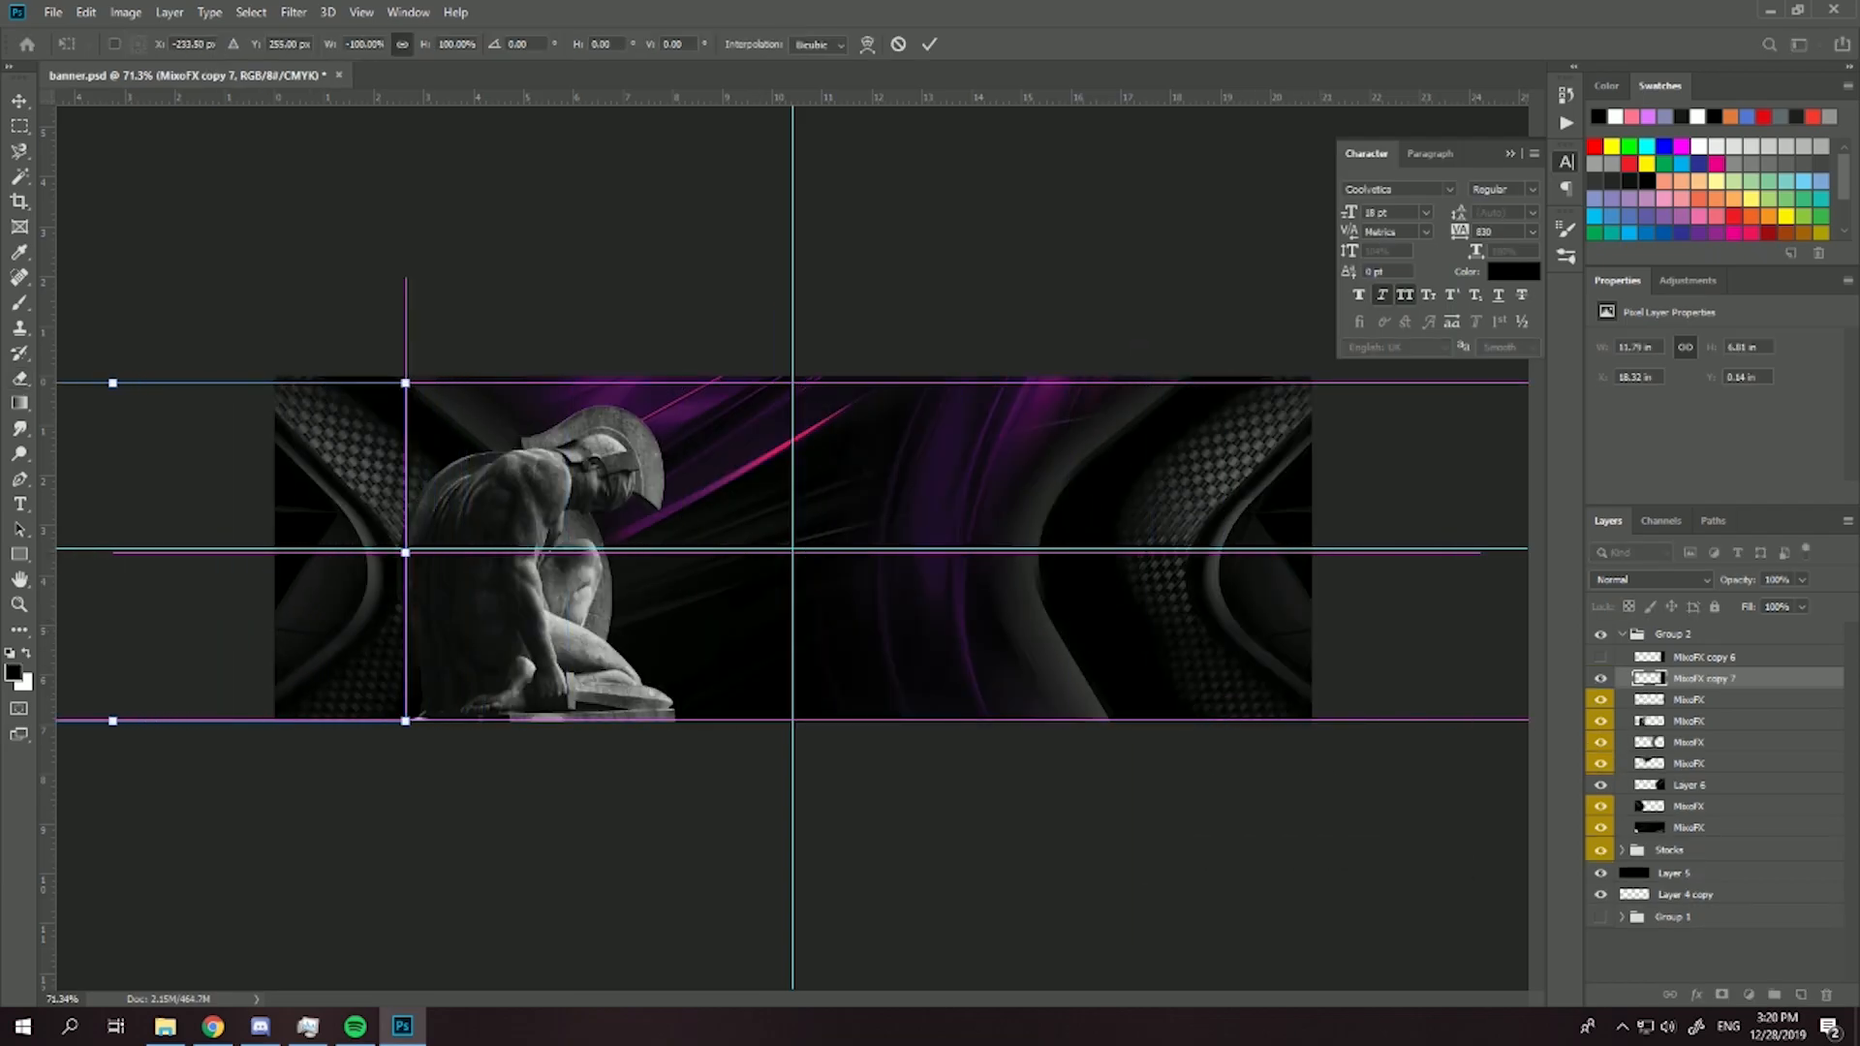
{"action": "key", "text": "Return"}
{"action": "key", "text": "e"}
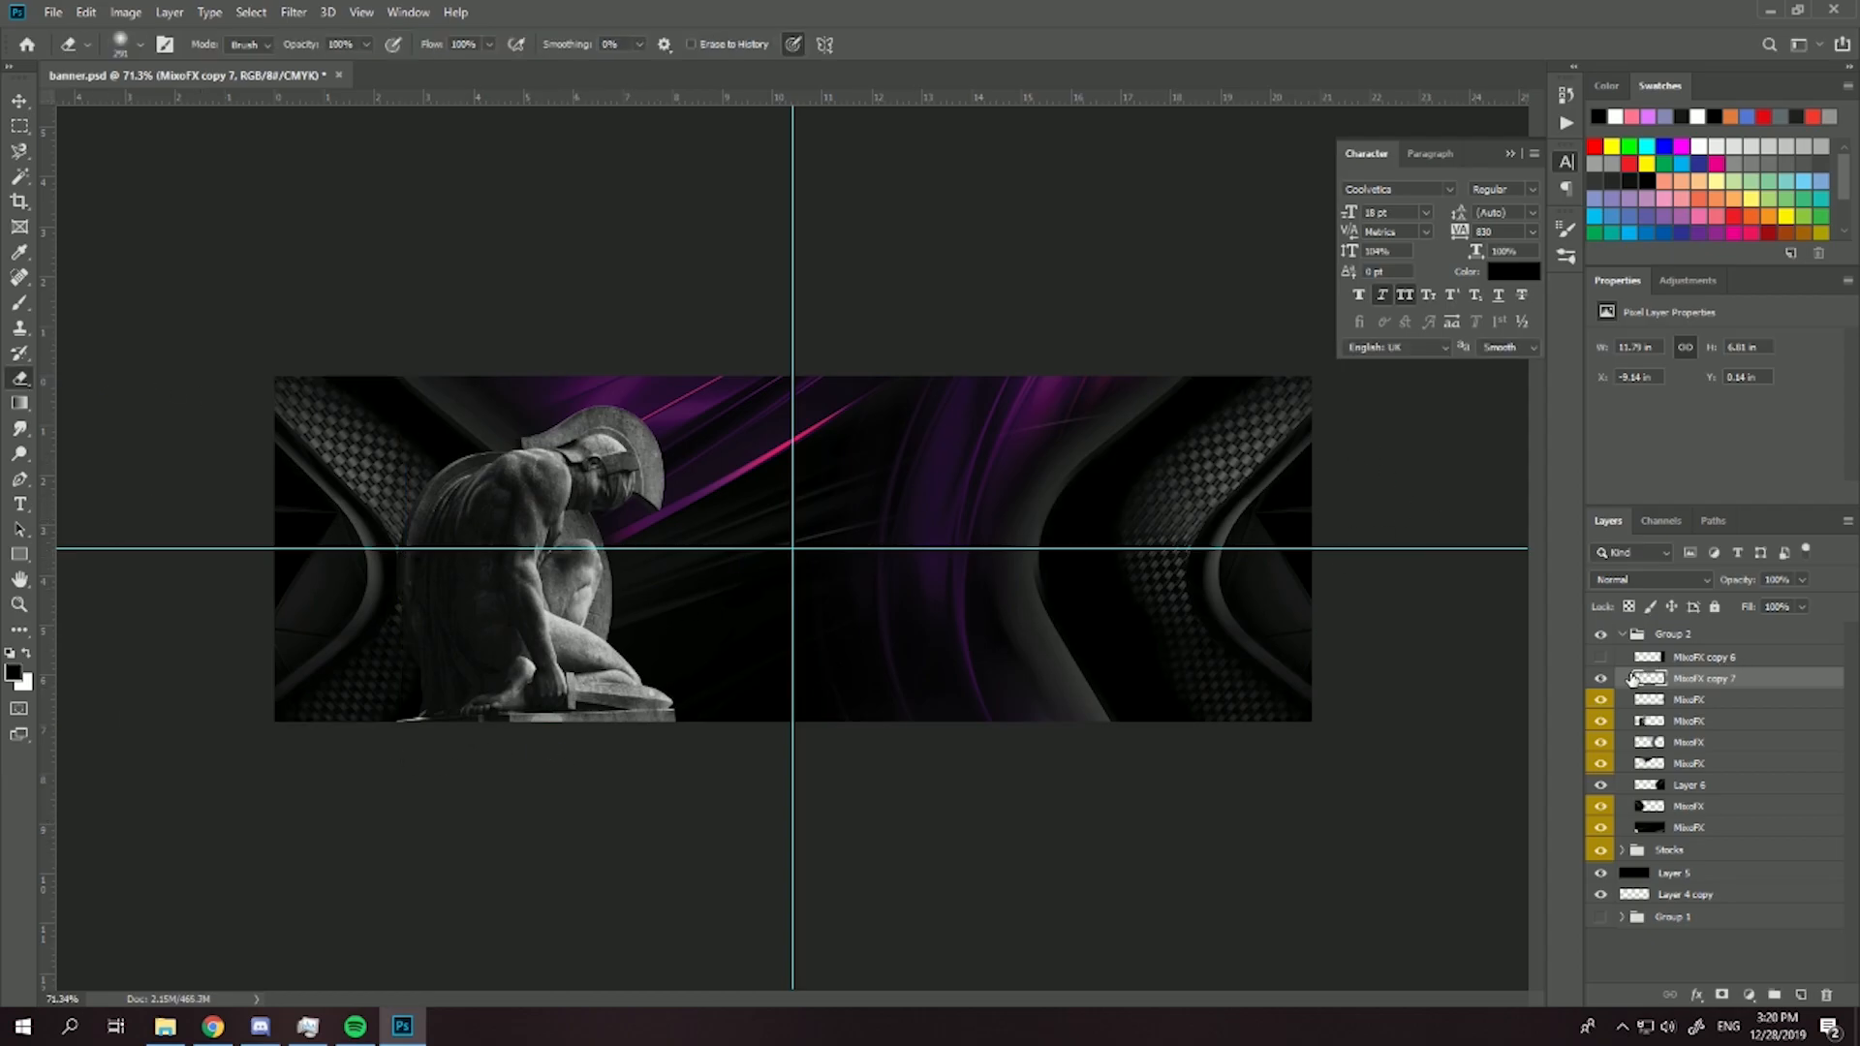
- Show the hidden triangular texture copy and move it to the lower middle of the banner, beside the statue
{"action": "left_click", "coordinate": [1600, 656]}
{"action": "left_click", "coordinate": [1661, 656]}
{"action": "key", "text": "ctrl+t"}
{"action": "left_click_drag", "start_coordinate": [1250, 637], "coordinate": [601, 700]}
{"action": "mouse_move", "coordinate": [802, 687]}
{"action": "left_mouse_down"}
{"action": "mouse_move", "coordinate": [738, 695]}
{"action": "mouse_move", "coordinate": [951, 703]}
{"action": "left_mouse_up"}
{"action": "key", "text": "Return"}
- Place the central triangular texture below the statue layer and softly erase it, leaving only faint triangles along the lower middle
{"action": "mouse_move", "coordinate": [625, 470]}
{"action": "left_mouse_down"}
{"action": "mouse_move", "coordinate": [451, 524]}
{"action": "mouse_move", "coordinate": [482, 638]}
{"action": "mouse_move", "coordinate": [436, 499]}
{"action": "left_mouse_up"}
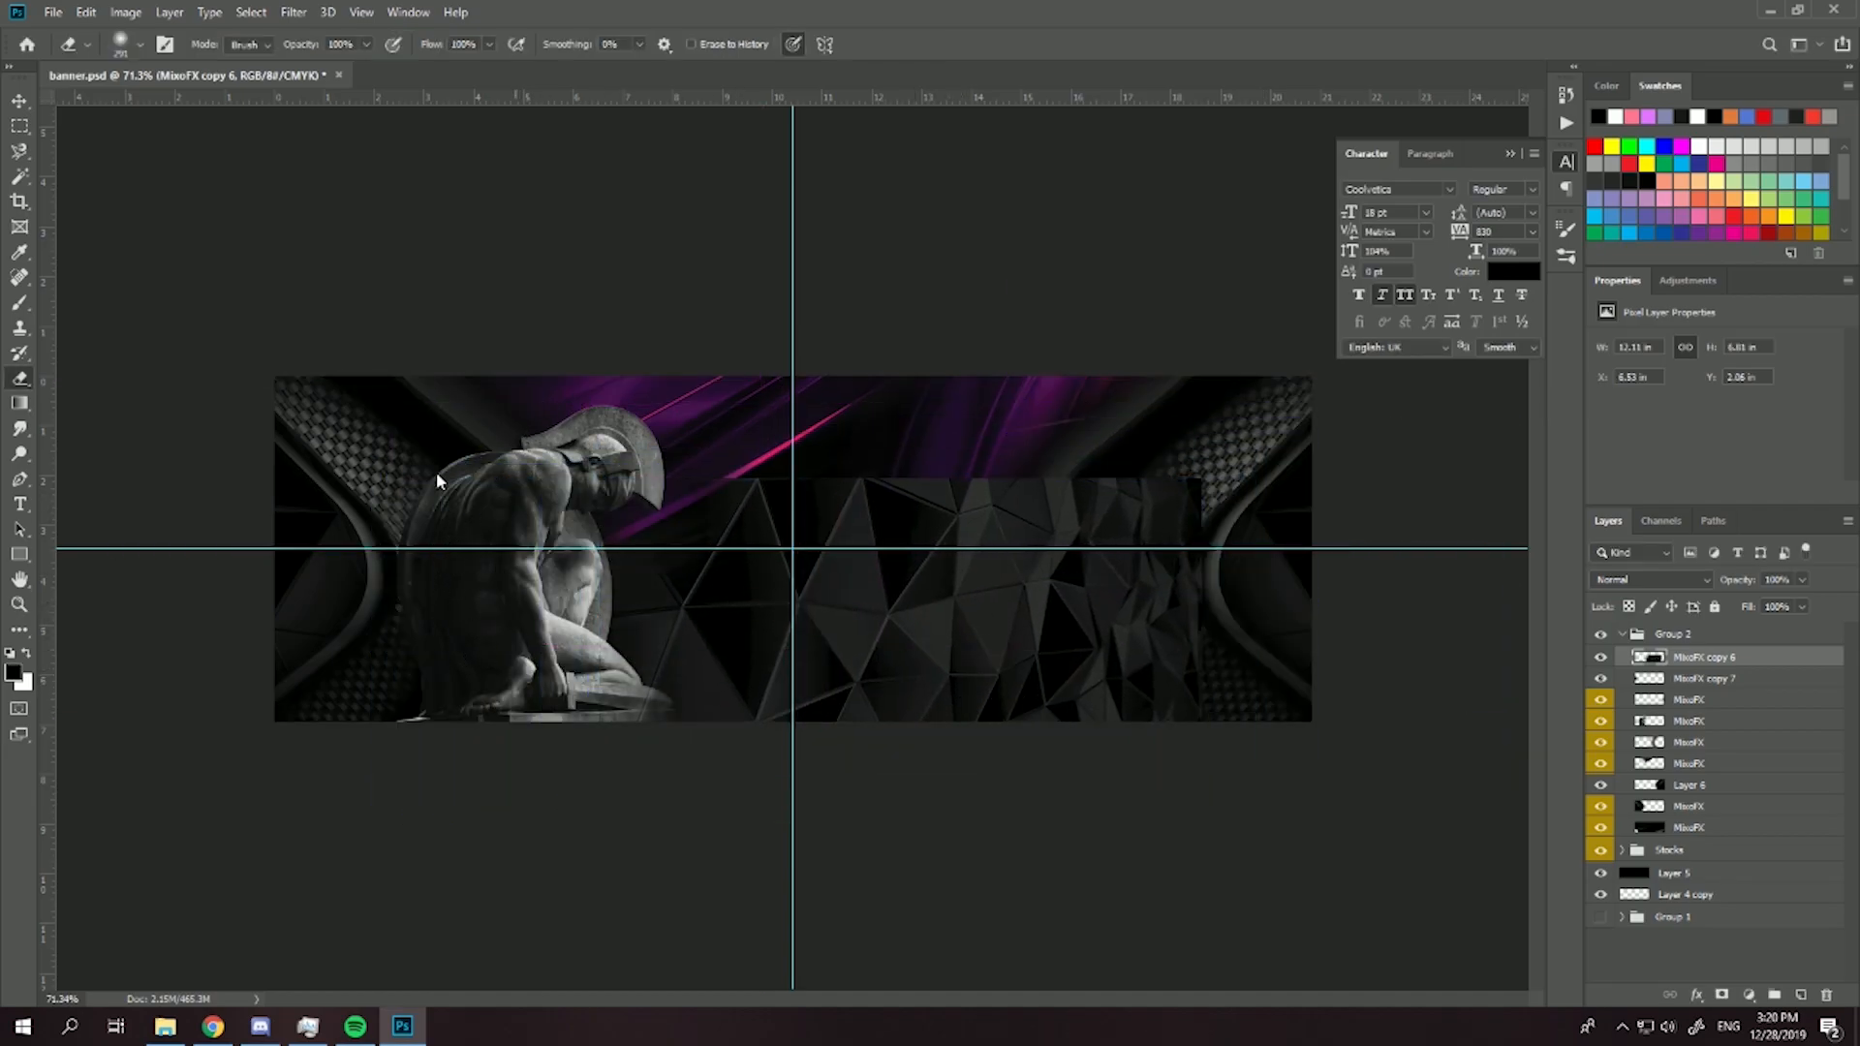
{"action": "scroll", "coordinate": [644, 422], "scroll_direction": "up", "scroll_amount": 4}
{"action": "left_click_drag", "start_coordinate": [1681, 657], "coordinate": [1701, 734]}
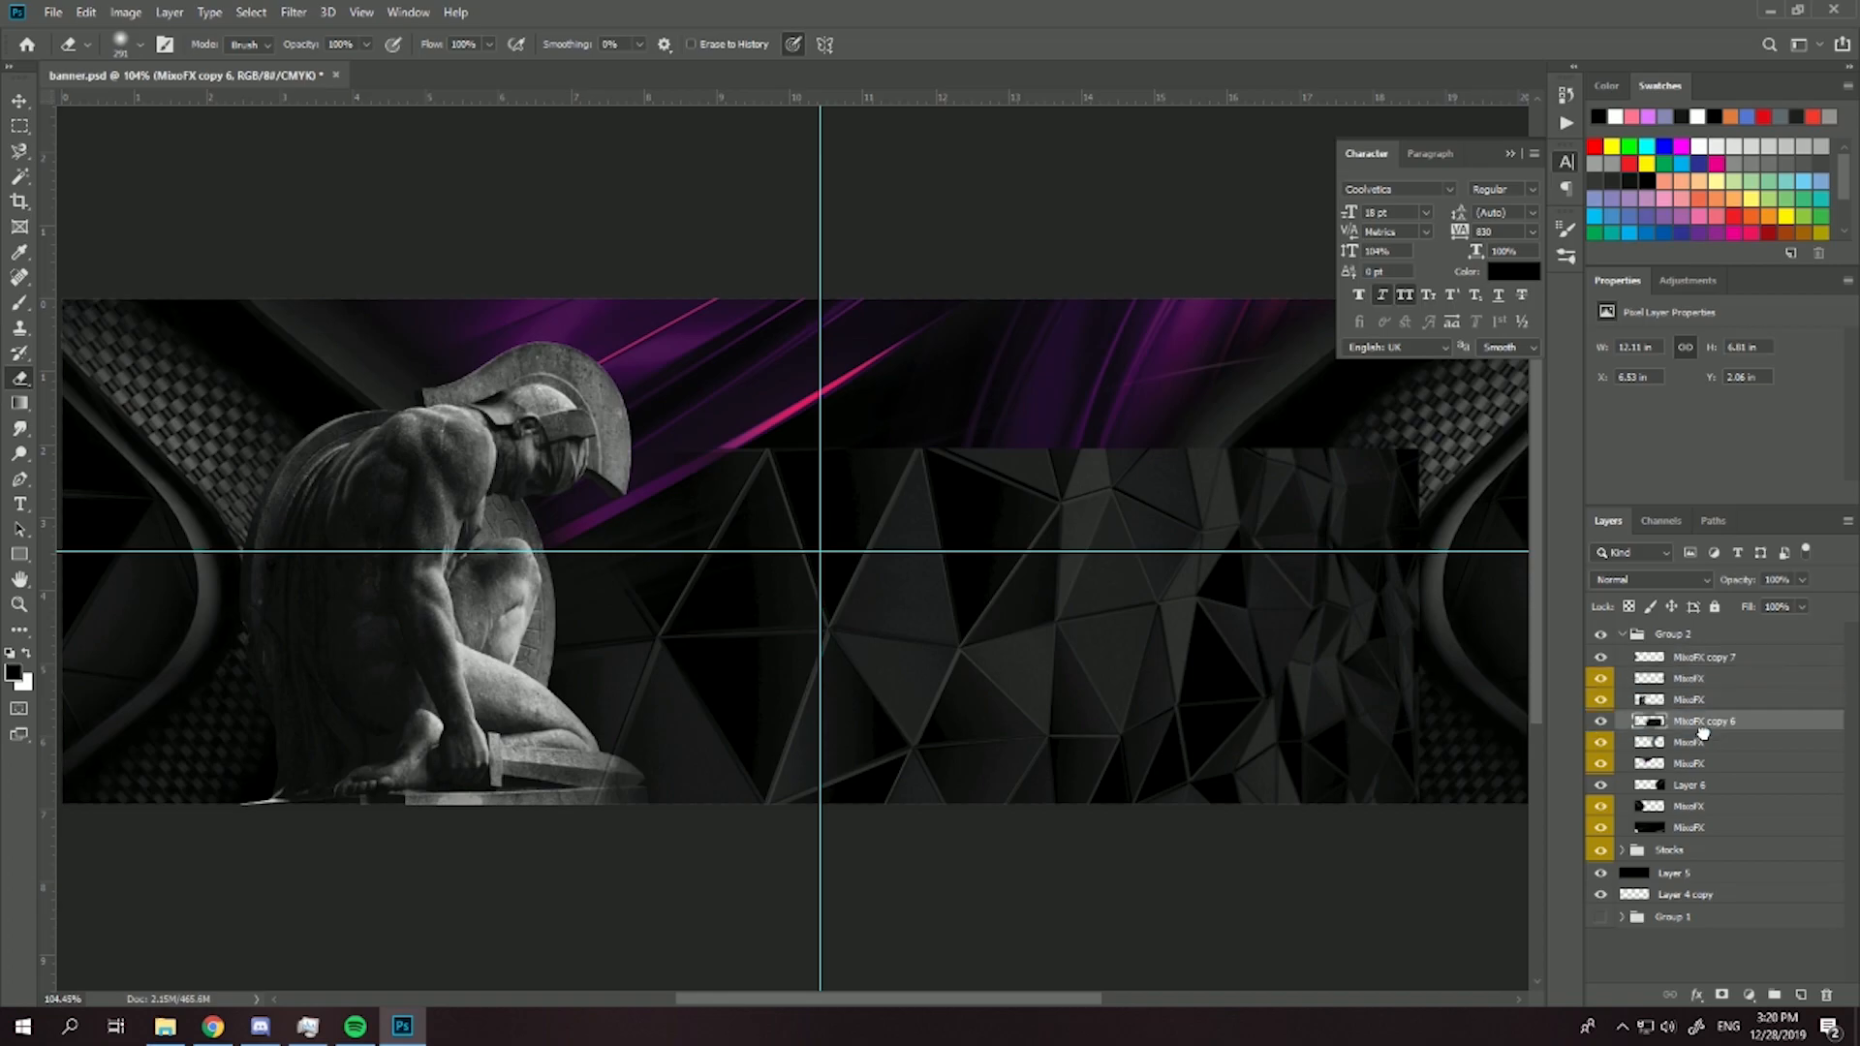
{"action": "mouse_move", "coordinate": [796, 311]}
{"action": "left_mouse_down"}
{"action": "mouse_move", "coordinate": [625, 269]}
{"action": "mouse_move", "coordinate": [967, 287]}
{"action": "mouse_move", "coordinate": [993, 558]}
{"action": "mouse_move", "coordinate": [946, 504]}
{"action": "mouse_move", "coordinate": [970, 593]}
{"action": "left_mouse_up"}
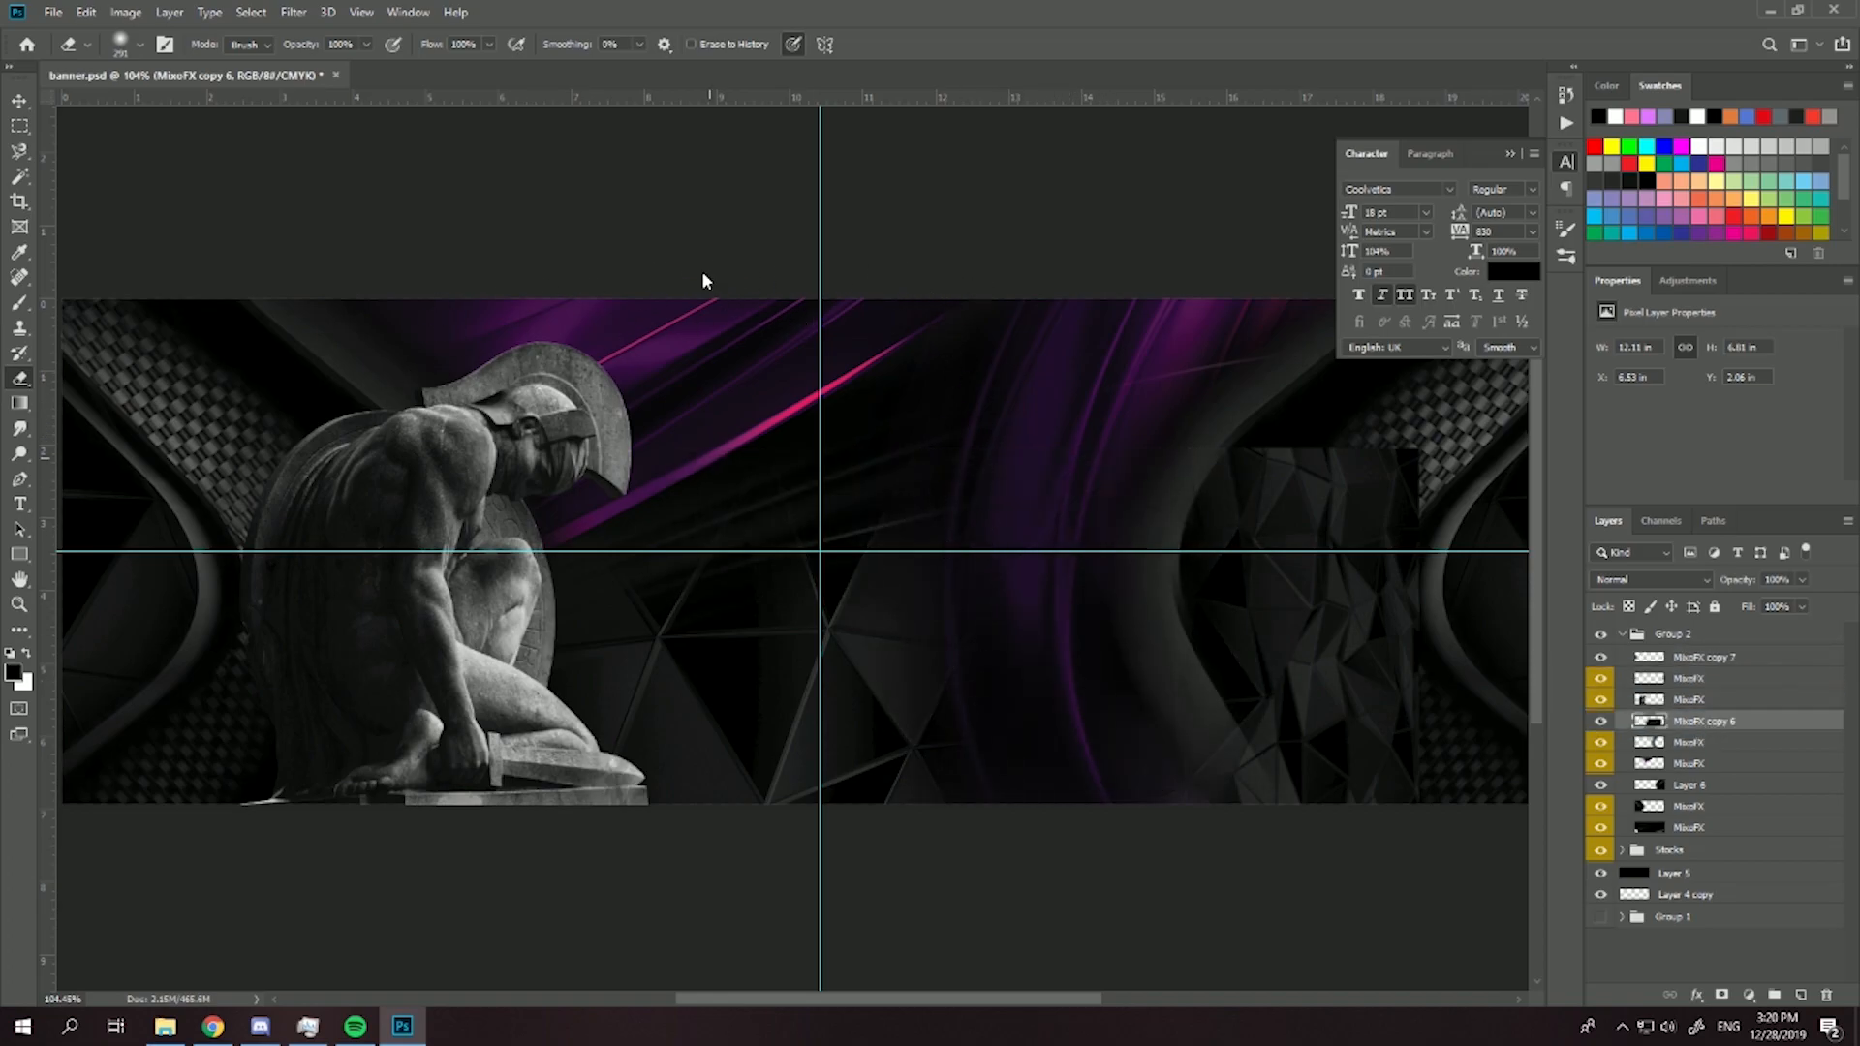
{"action": "scroll", "coordinate": [1063, 775], "scroll_direction": "down", "scroll_amount": 3}
{"action": "scroll", "coordinate": [706, 620], "scroll_direction": "up", "scroll_amount": 2}
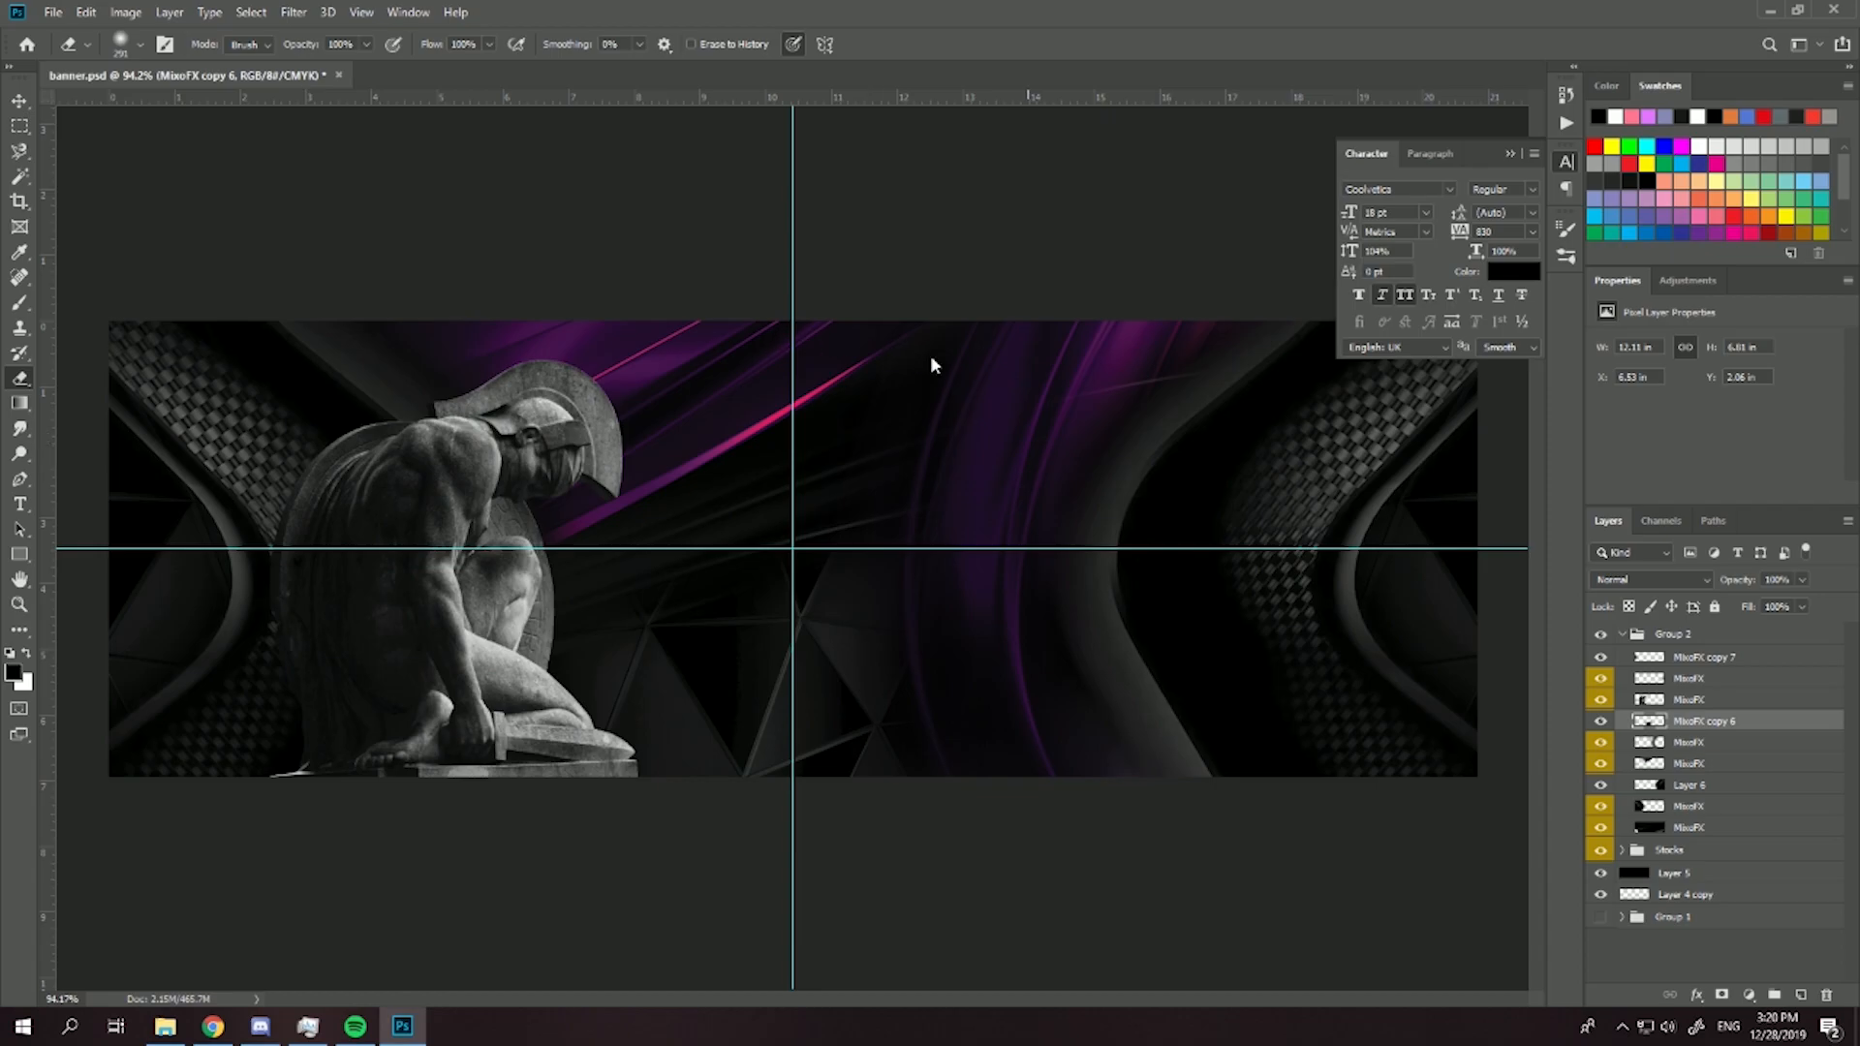
- Move the statue layer to the top of Group 2 and add a new layer directly beneath it
{"action": "left_click", "coordinate": [1690, 700]}
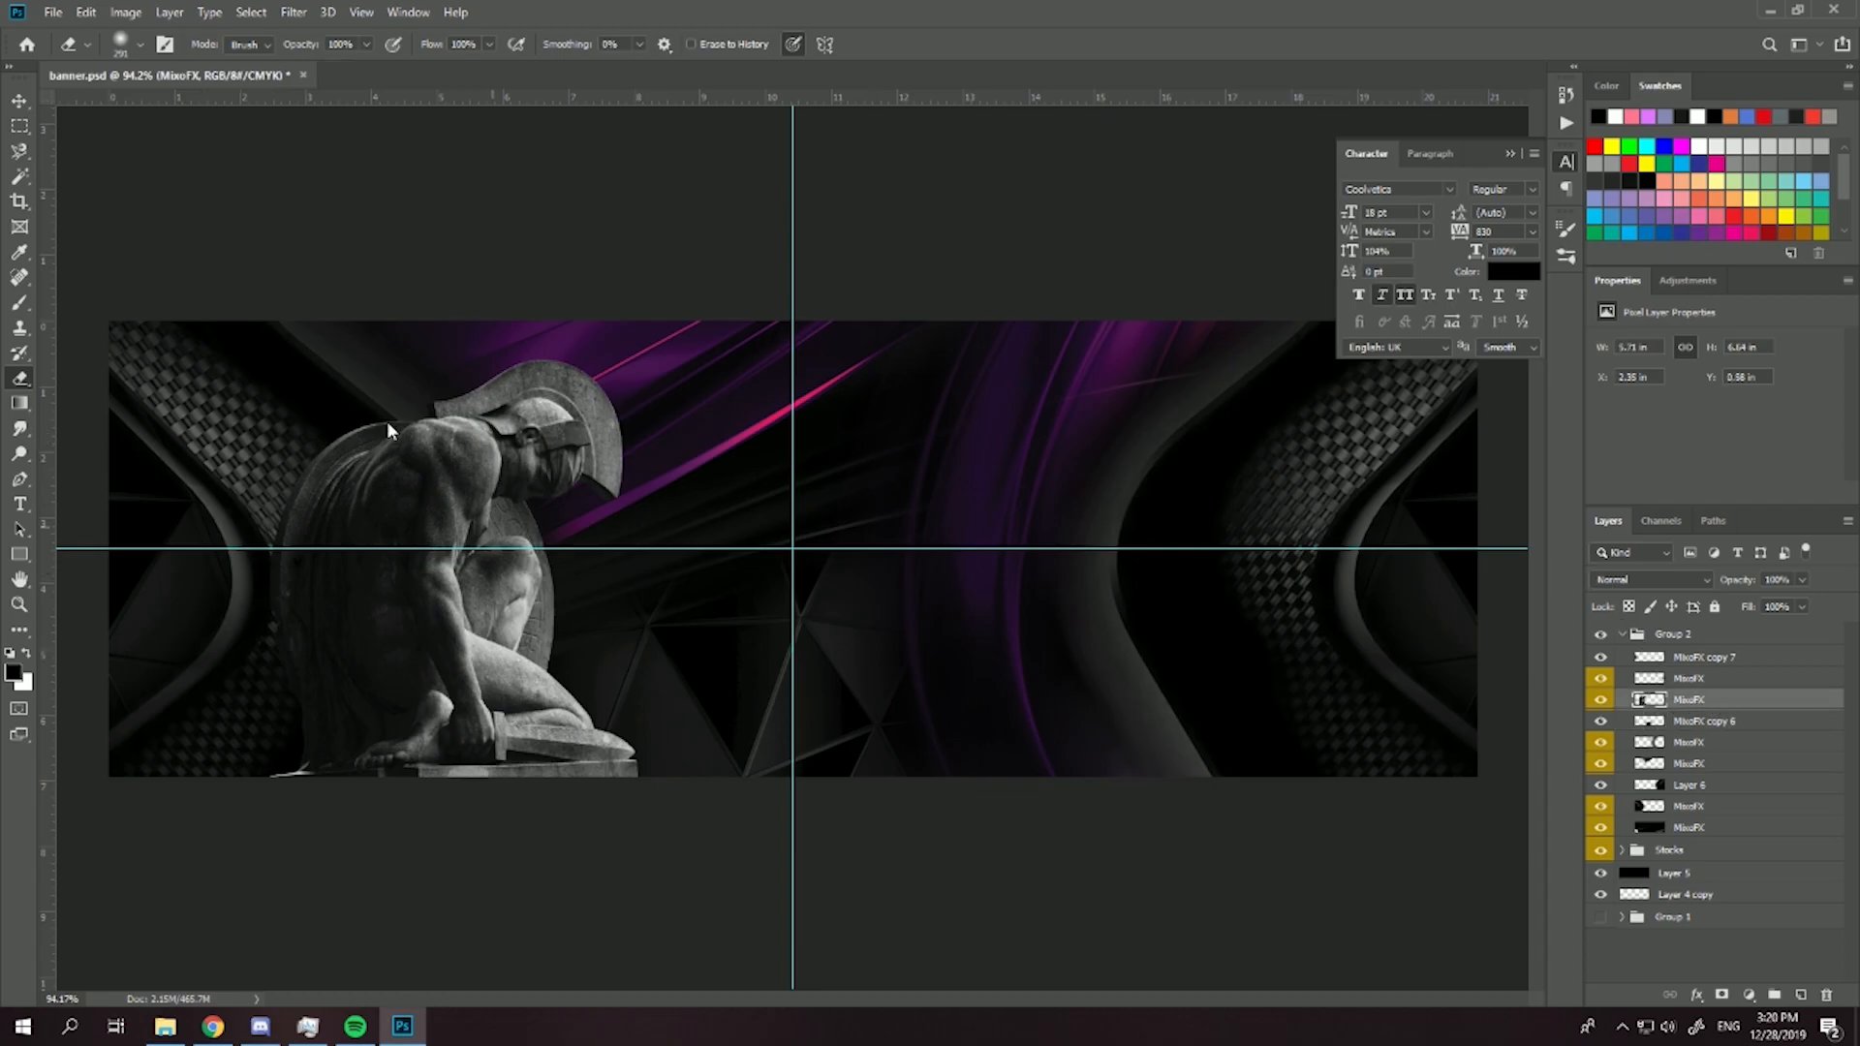
{"action": "left_click_drag", "start_coordinate": [1659, 699], "coordinate": [1714, 659]}
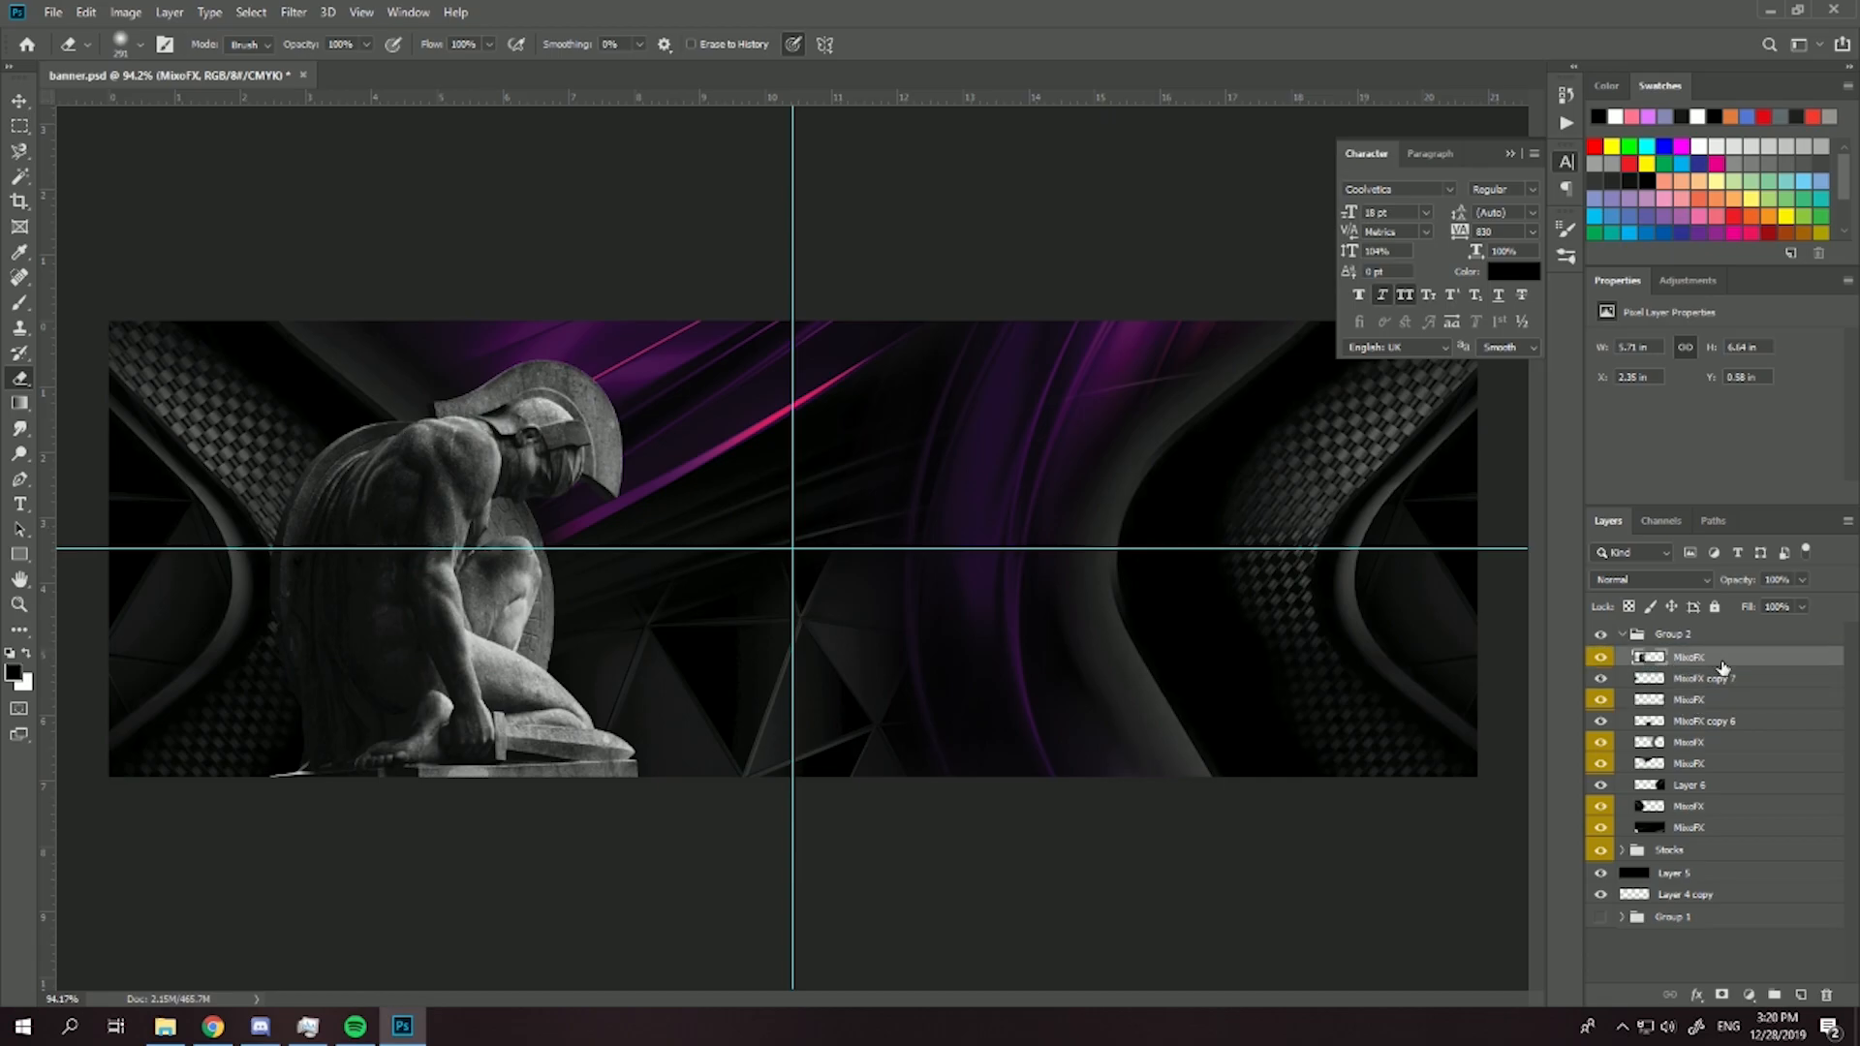
{"action": "left_click", "coordinate": [21, 305]}
{"action": "scroll", "coordinate": [213, 600], "scroll_direction": "up", "scroll_amount": 2}
{"action": "left_click", "coordinate": [1705, 679]}
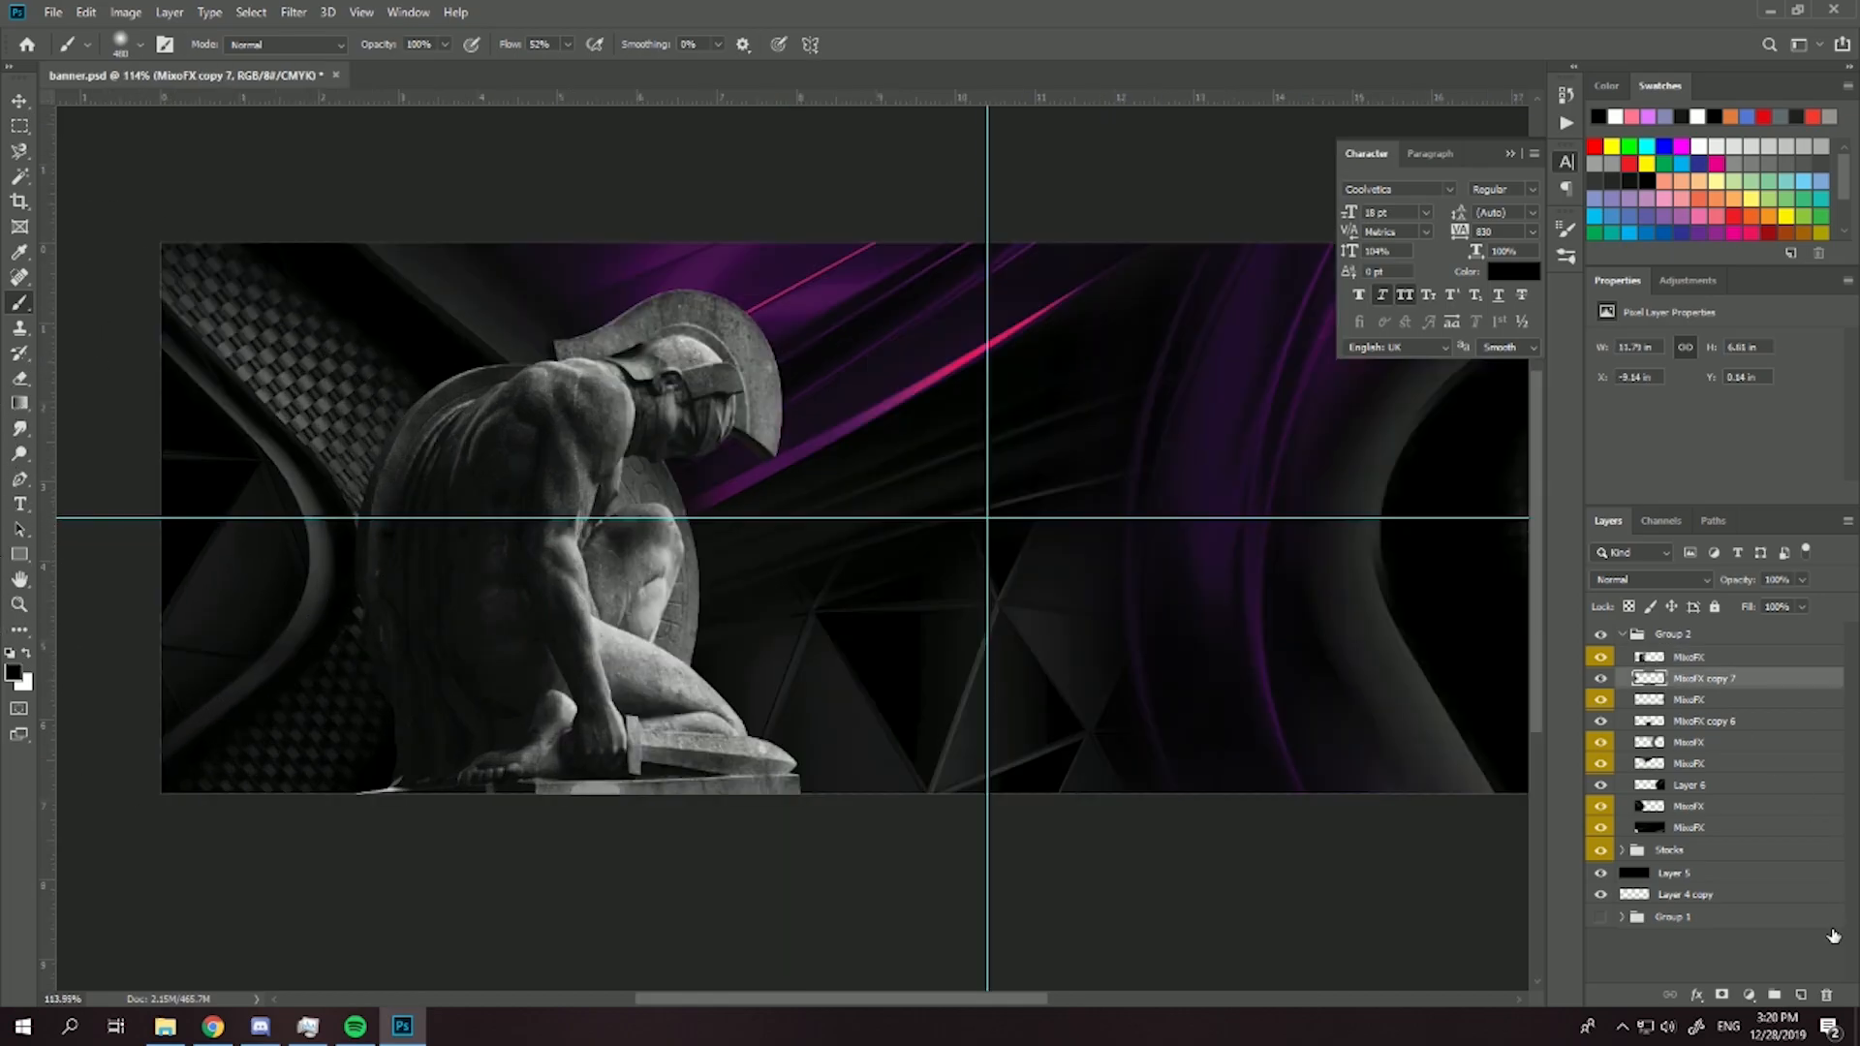
{"action": "left_click", "coordinate": [1800, 994]}
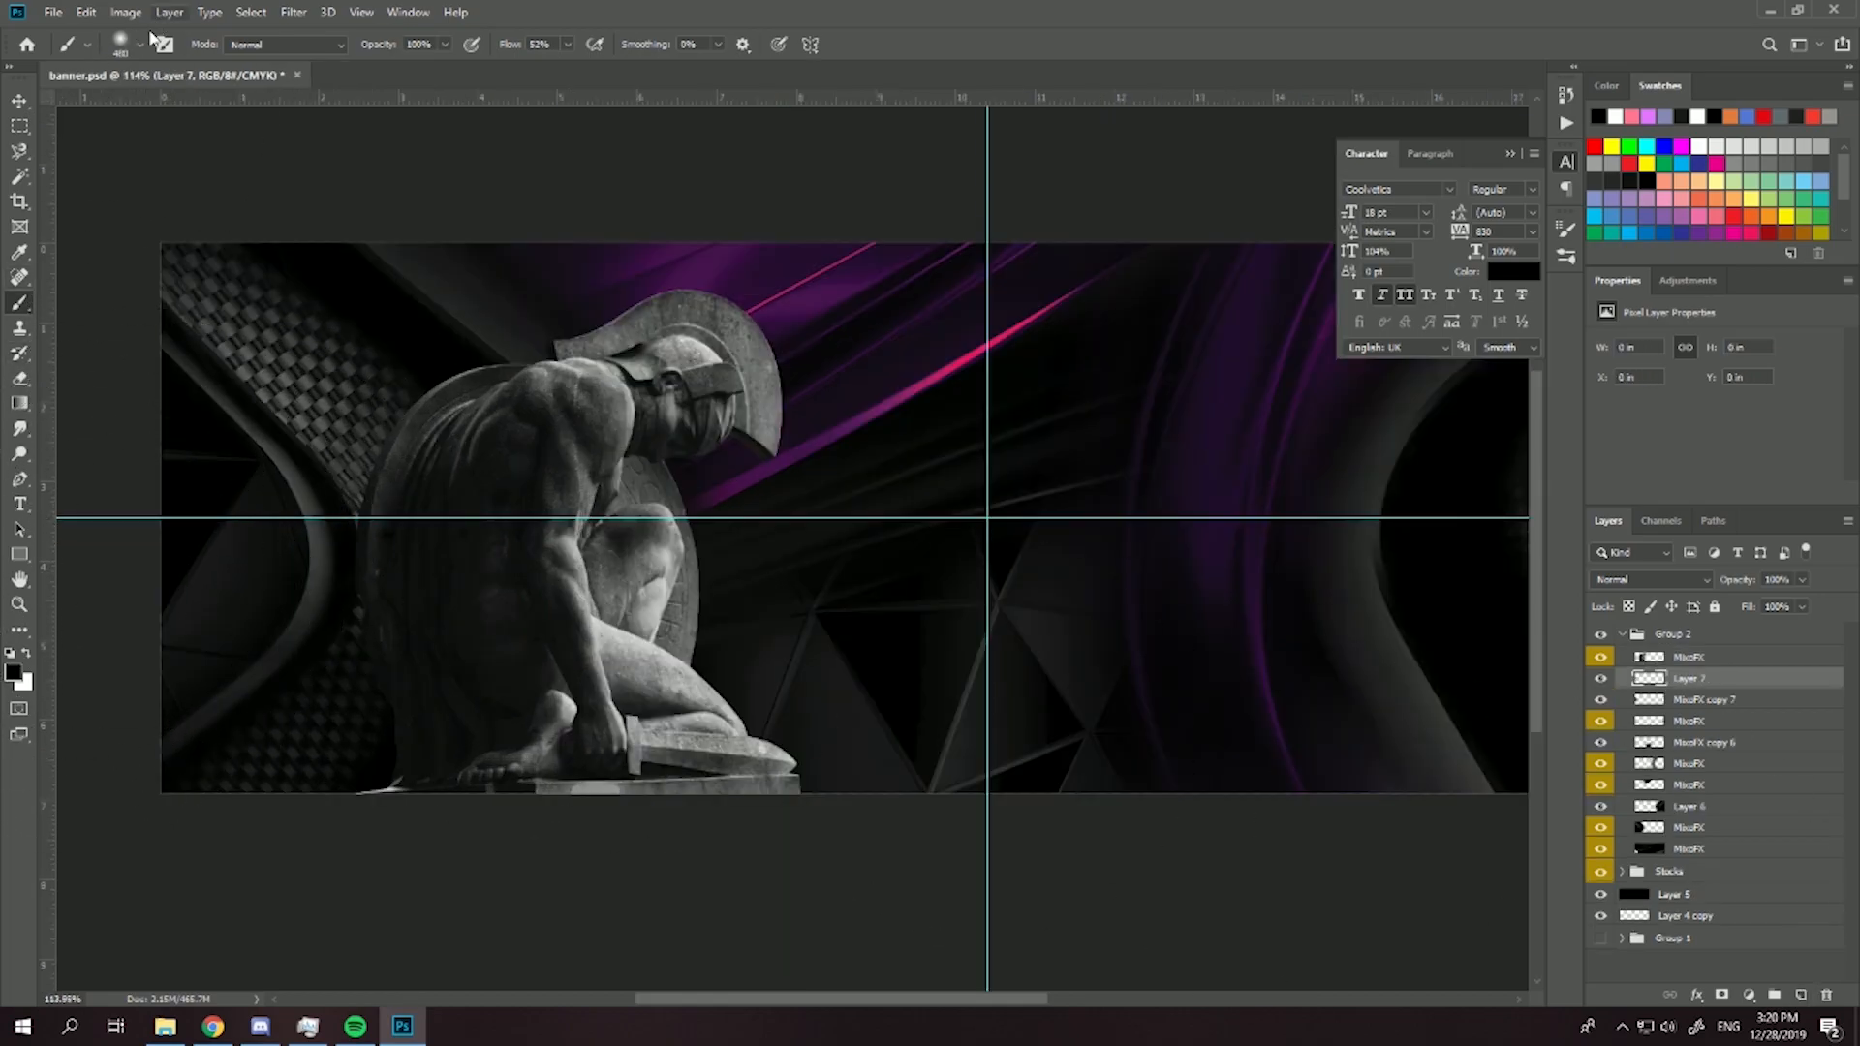
- Paint soft black shading behind the statue on the new layer with an enlarged soft round brush
{"action": "left_click", "coordinate": [140, 44]}
{"action": "left_click_drag", "start_coordinate": [206, 107], "coordinate": [200, 108]}
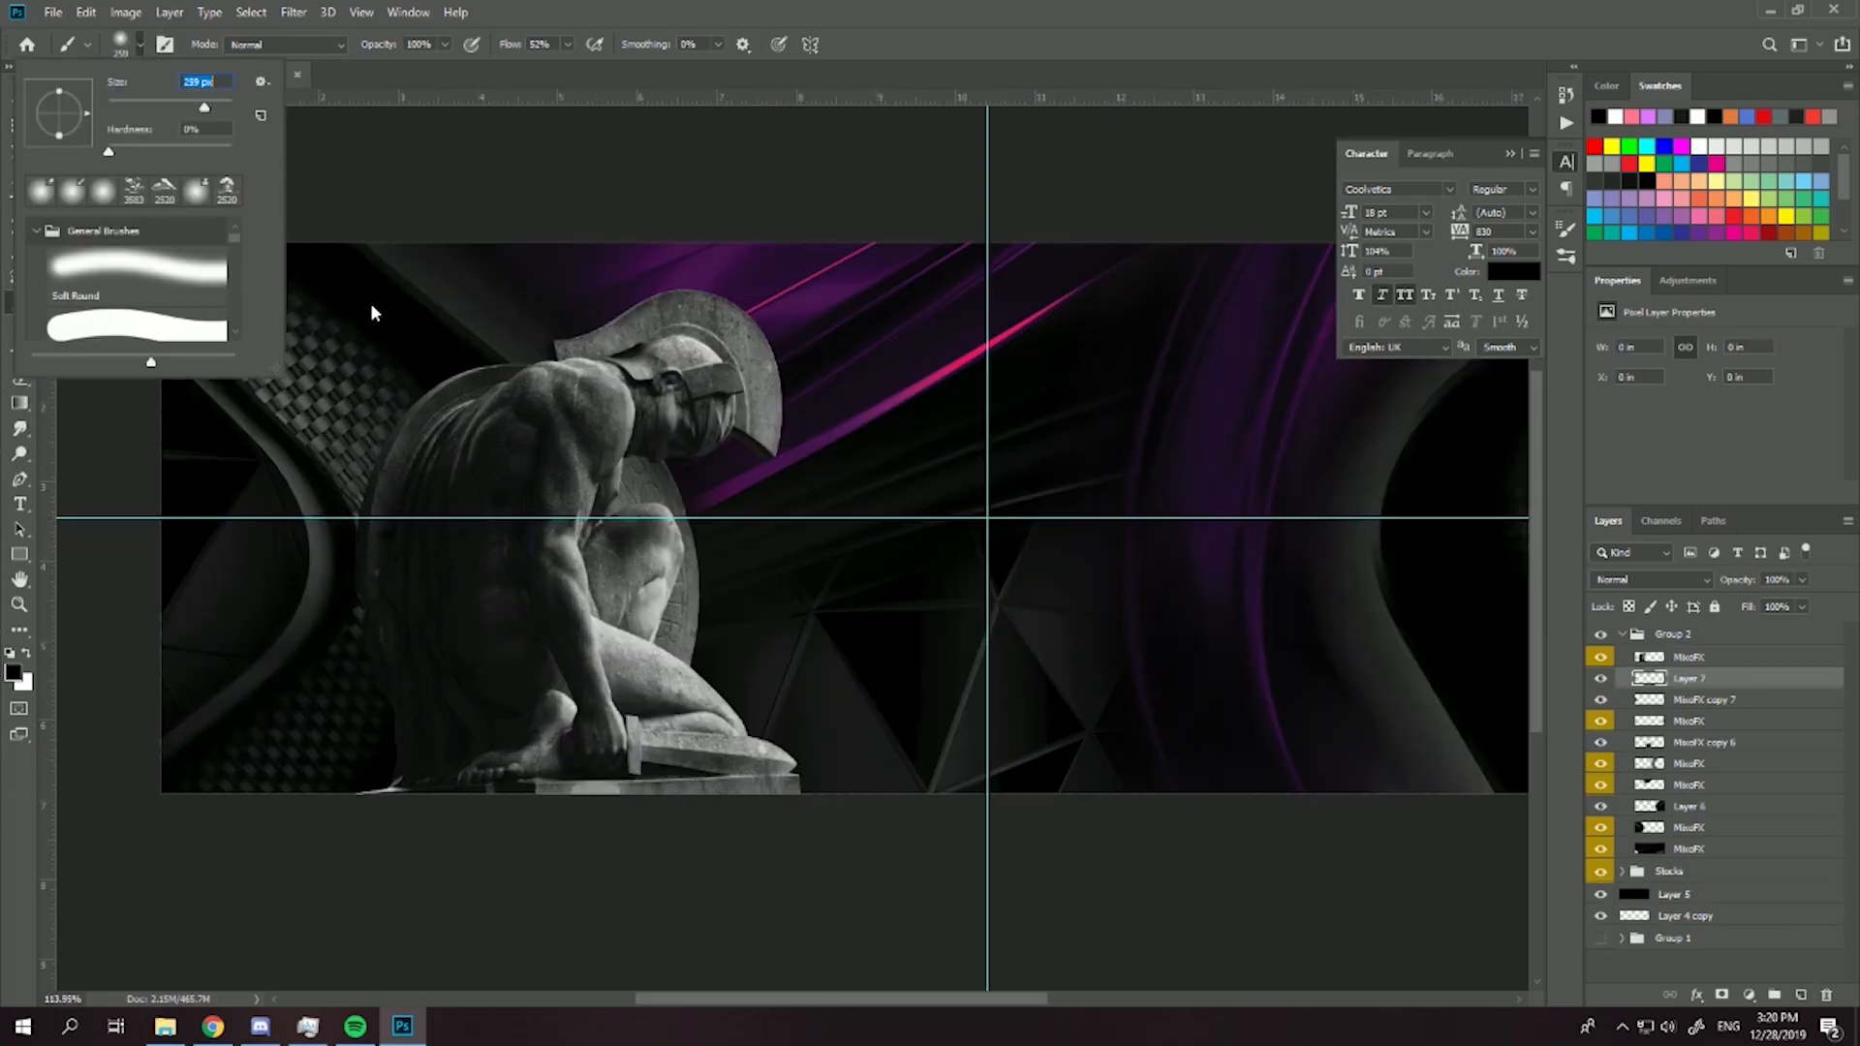
{"action": "left_click", "coordinate": [378, 330]}
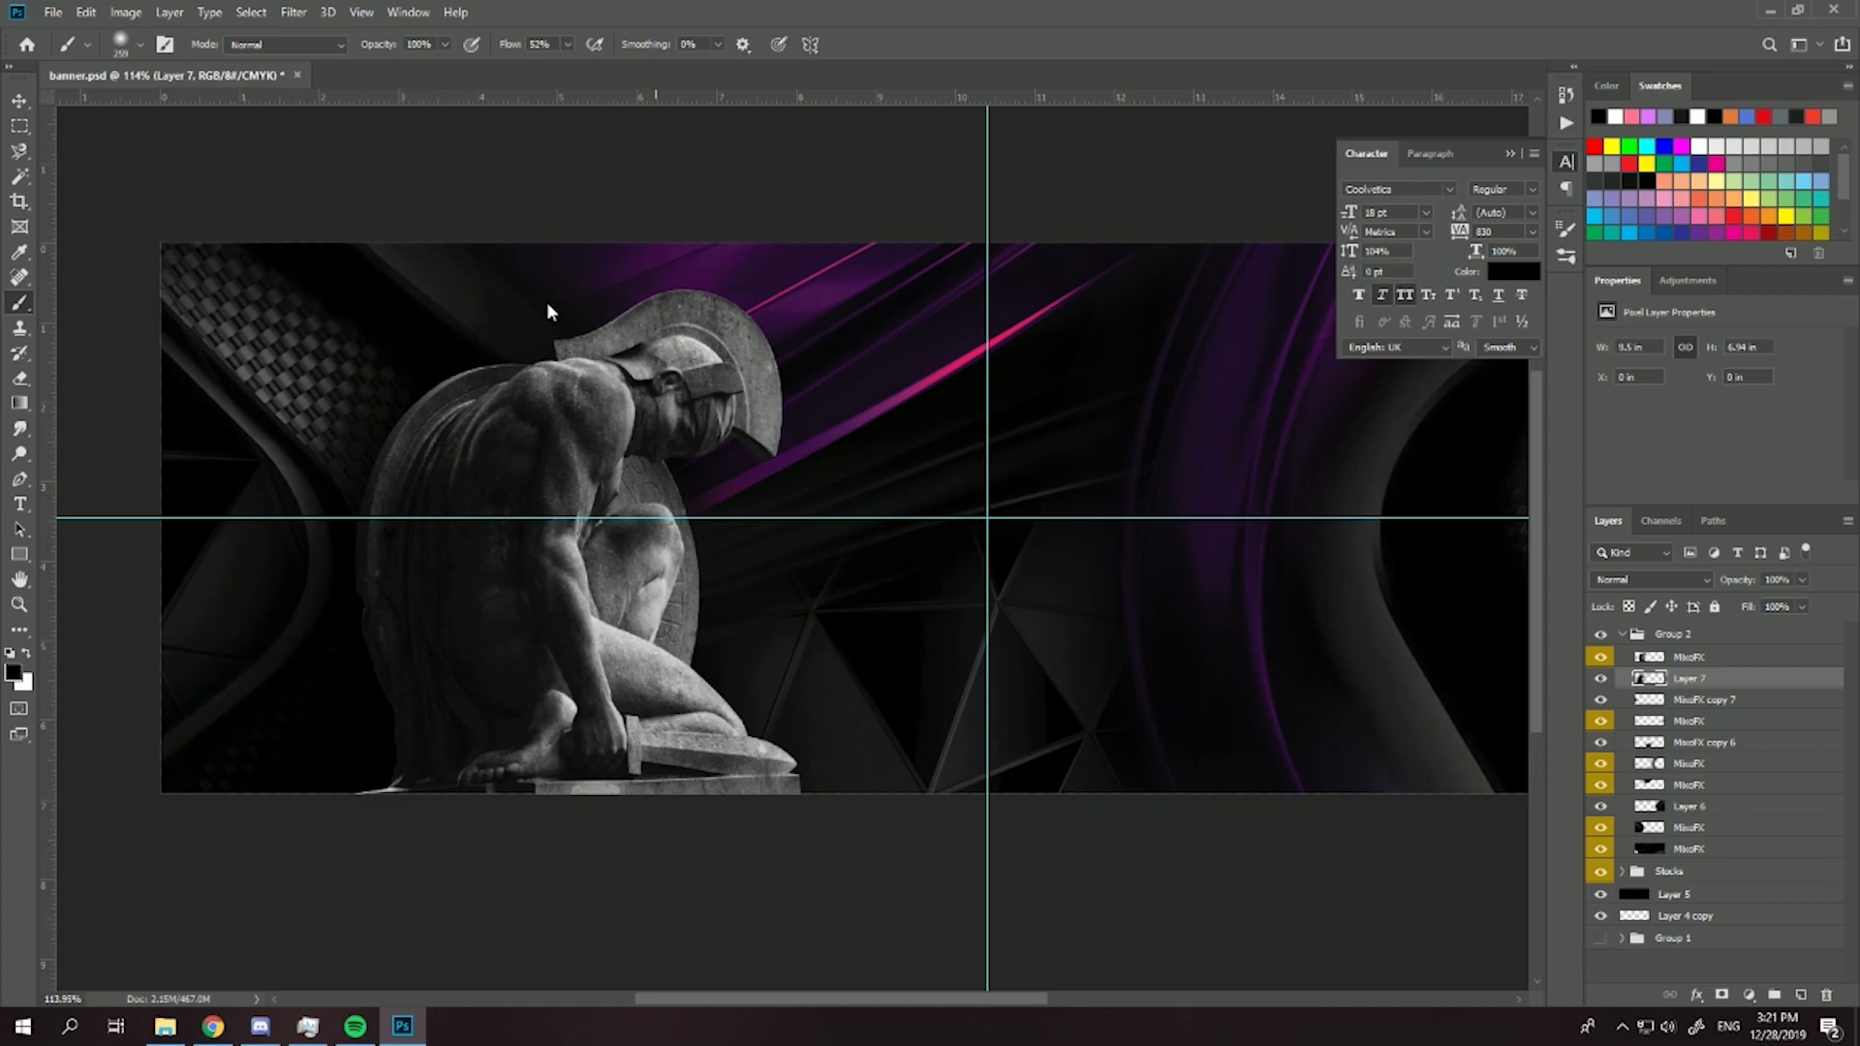
{"action": "left_click", "coordinate": [444, 637]}
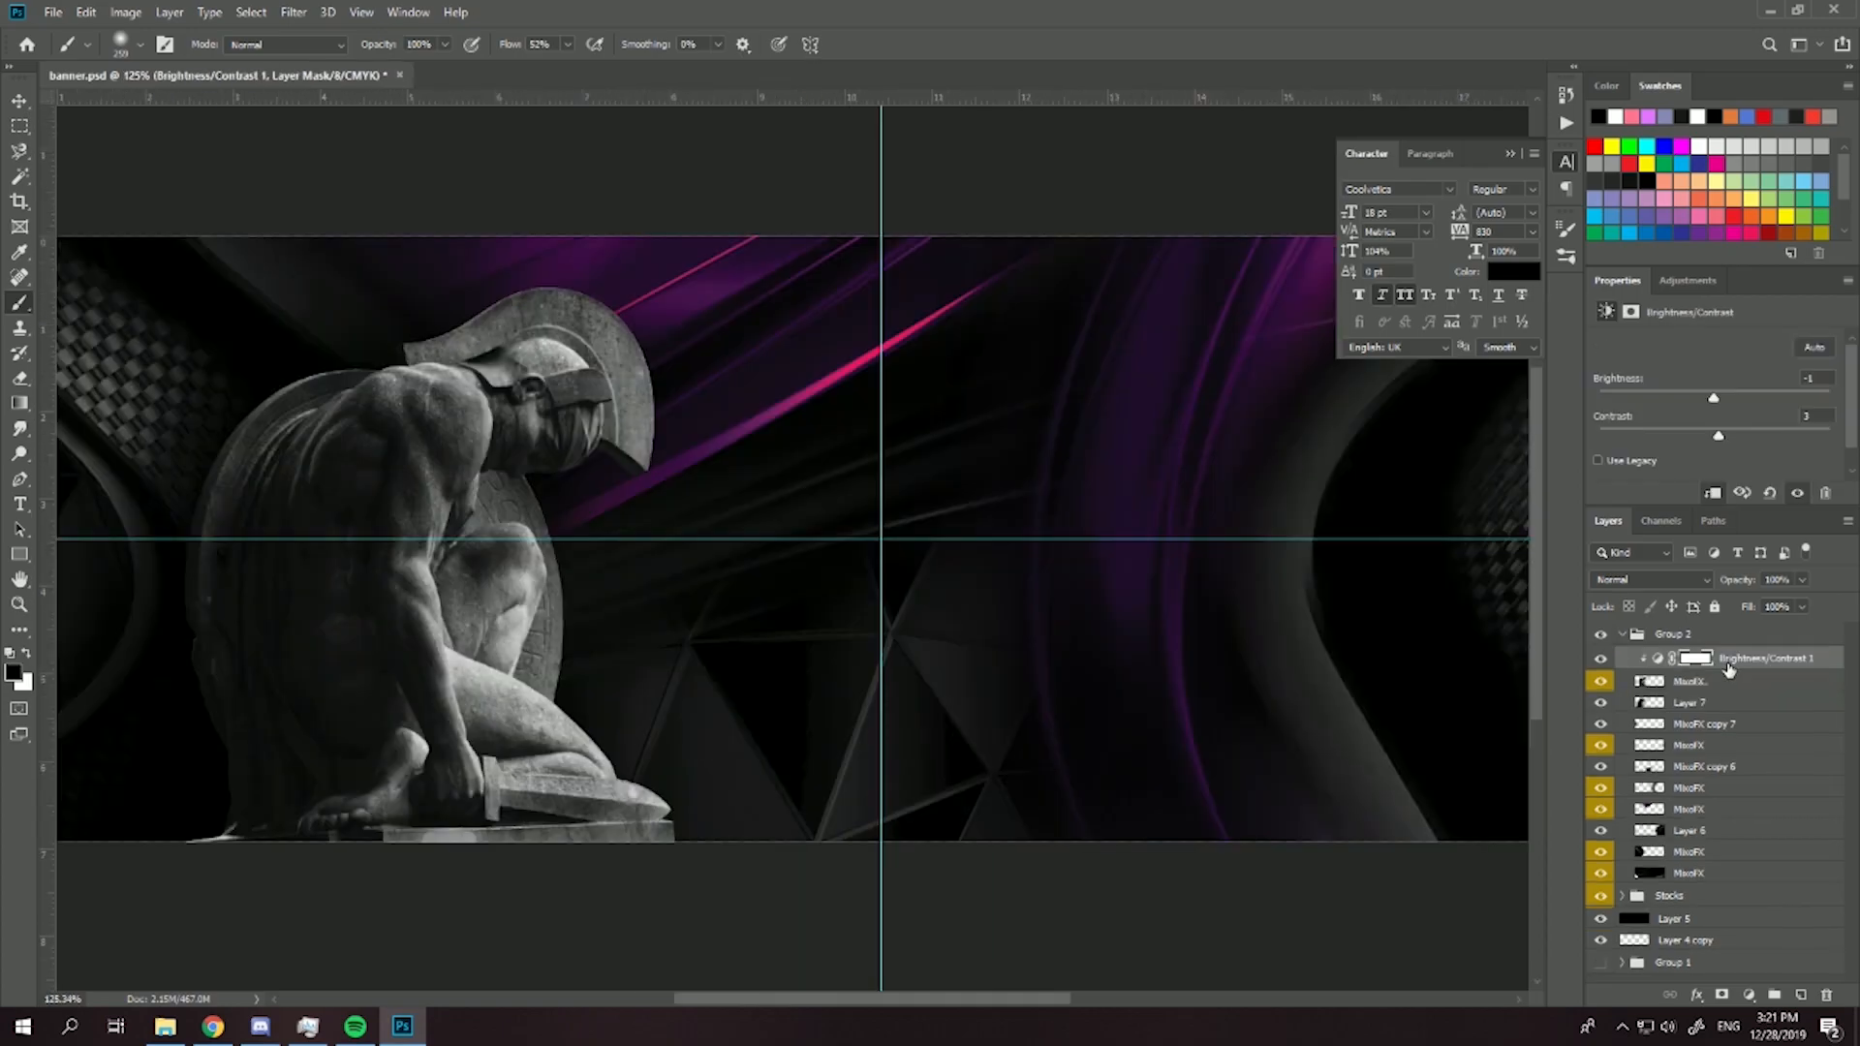
- Add a purple-to-orange Gradient Map adjustment above the statue layer and clip it to the statue
{"action": "key", "text": "ctrl+e"}
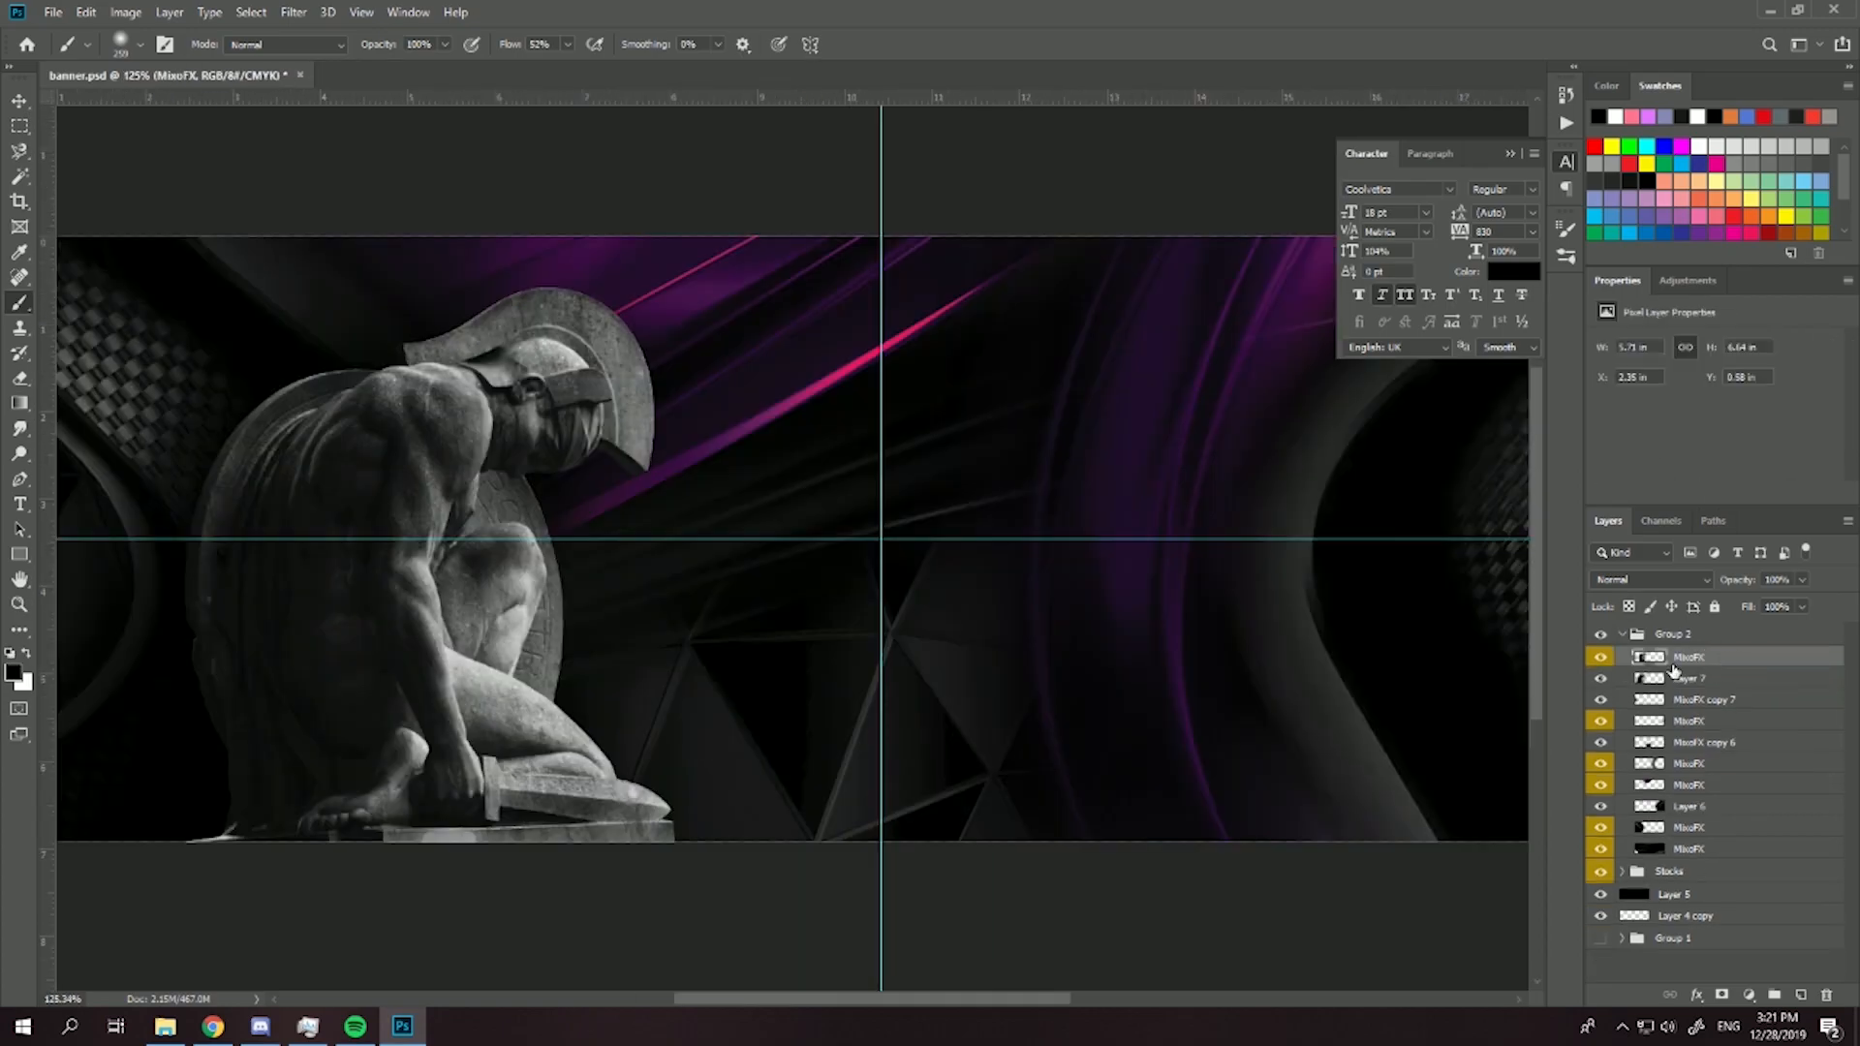
{"action": "left_click", "coordinate": [1750, 996]}
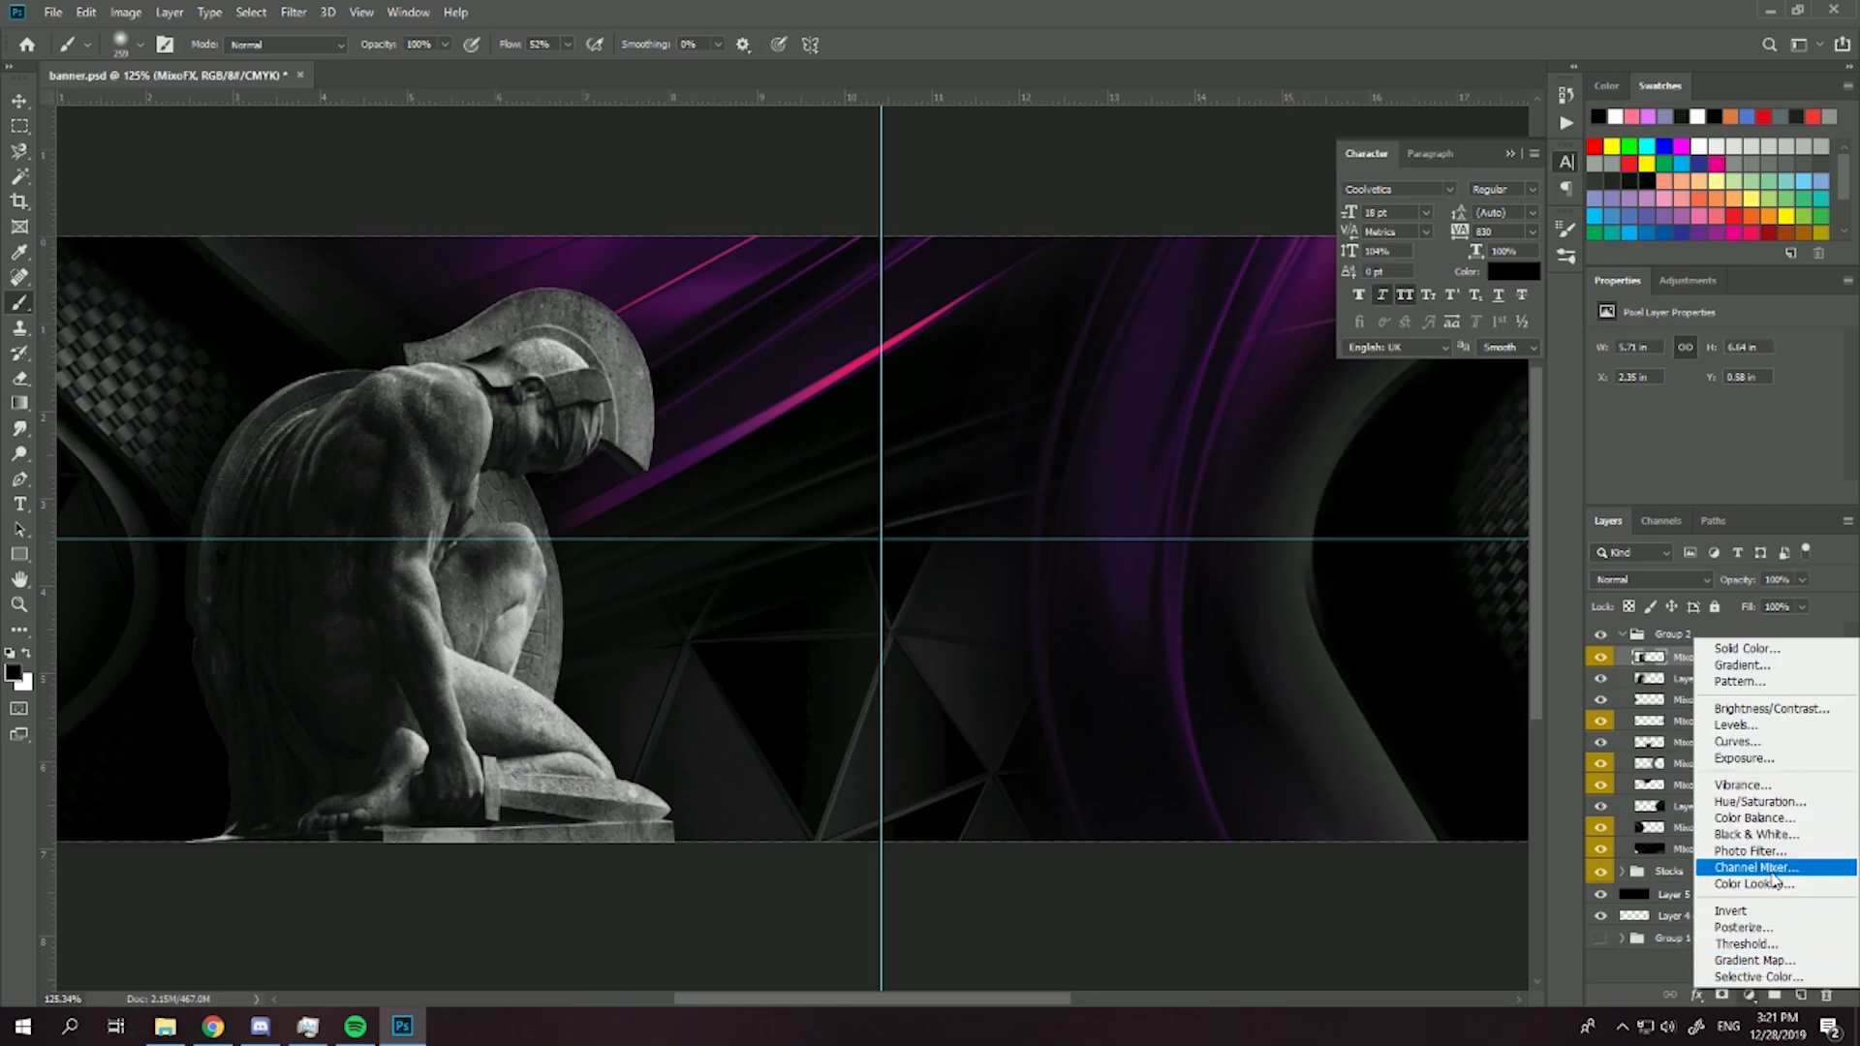
{"action": "left_click", "coordinate": [1755, 960]}
{"action": "key", "text": "ctrl+alt+g"}
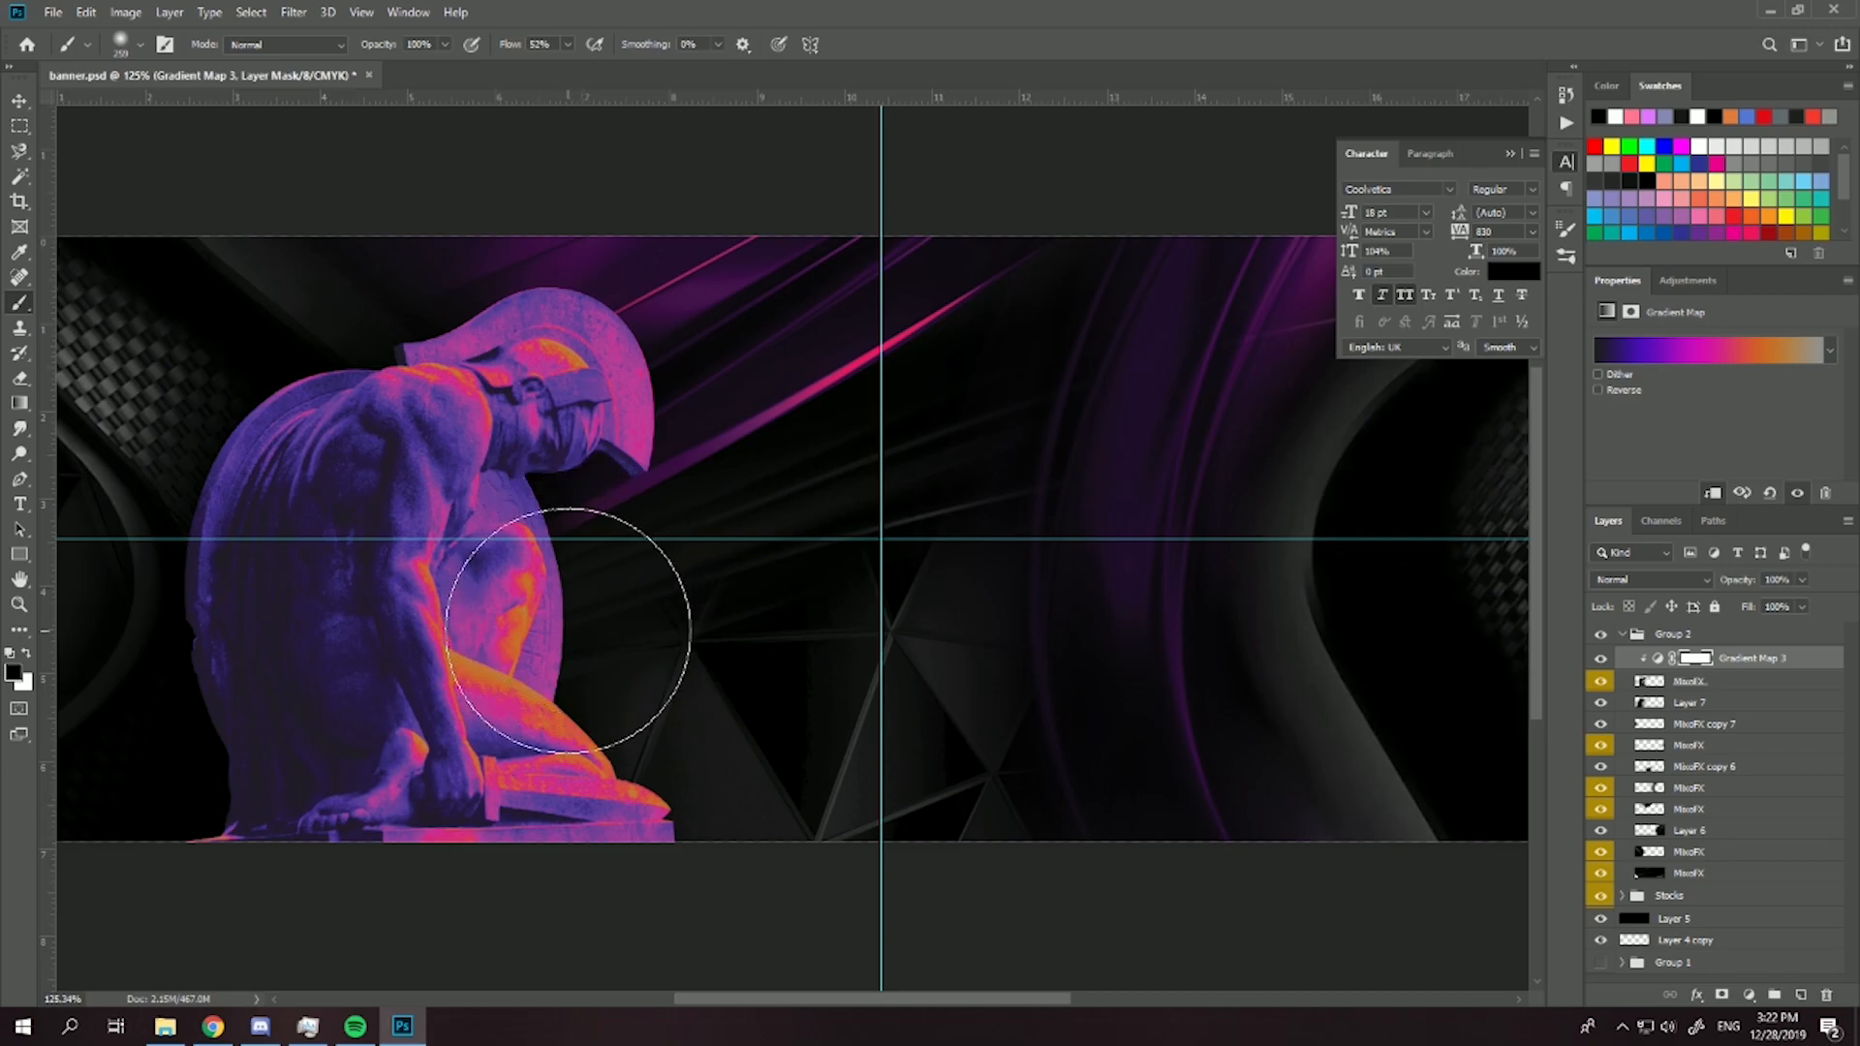
- Mask the Gradient Map off the statue's head and upper body and set the adjustment's opacity to 85%
{"action": "mouse_move", "coordinate": [394, 589]}
{"action": "left_mouse_down"}
{"action": "mouse_move", "coordinate": [448, 509]}
{"action": "mouse_move", "coordinate": [294, 594]}
{"action": "mouse_move", "coordinate": [468, 562]}
{"action": "mouse_move", "coordinate": [538, 418]}
{"action": "mouse_move", "coordinate": [487, 417]}
{"action": "mouse_move", "coordinate": [436, 308]}
{"action": "mouse_move", "coordinate": [609, 349]}
{"action": "mouse_move", "coordinate": [400, 285]}
{"action": "mouse_move", "coordinate": [616, 343]}
{"action": "mouse_move", "coordinate": [639, 377]}
{"action": "left_mouse_up"}
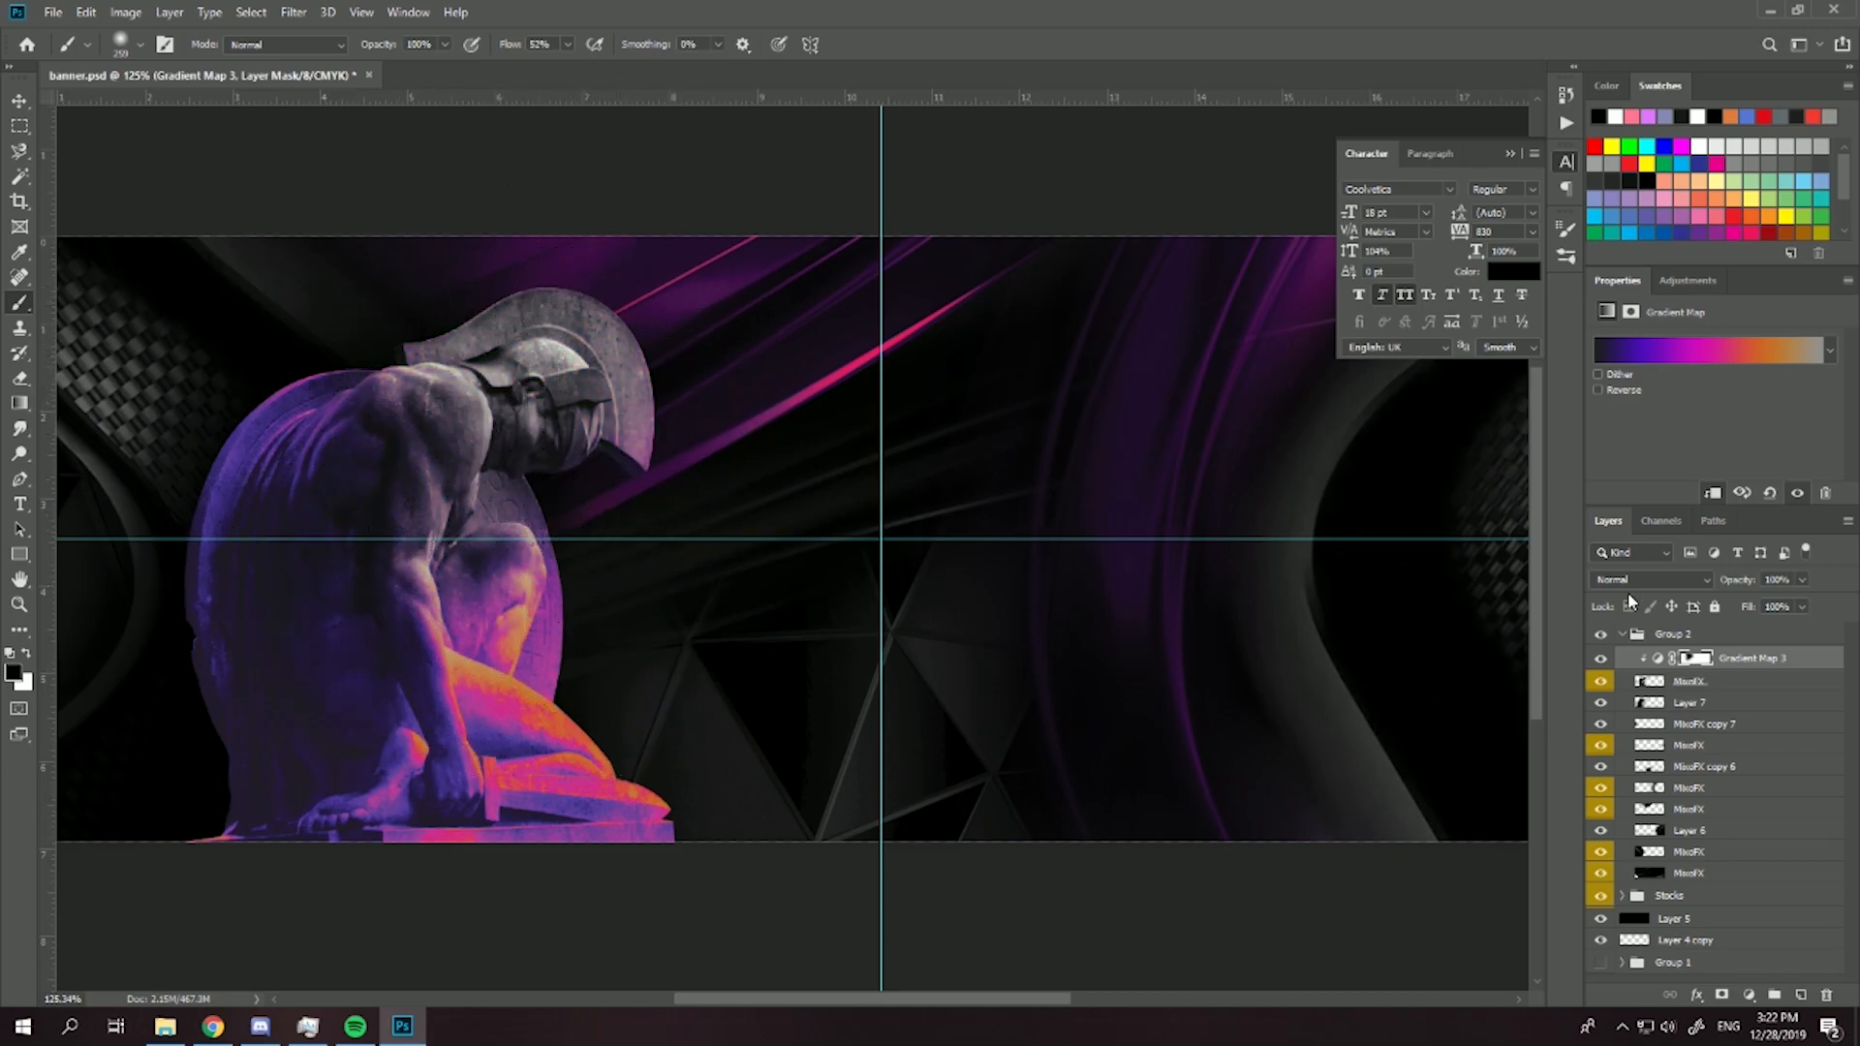
{"action": "left_click_drag", "start_coordinate": [1773, 598], "coordinate": [1795, 600]}
{"action": "scroll", "coordinate": [714, 499], "scroll_direction": "down", "scroll_amount": 2}
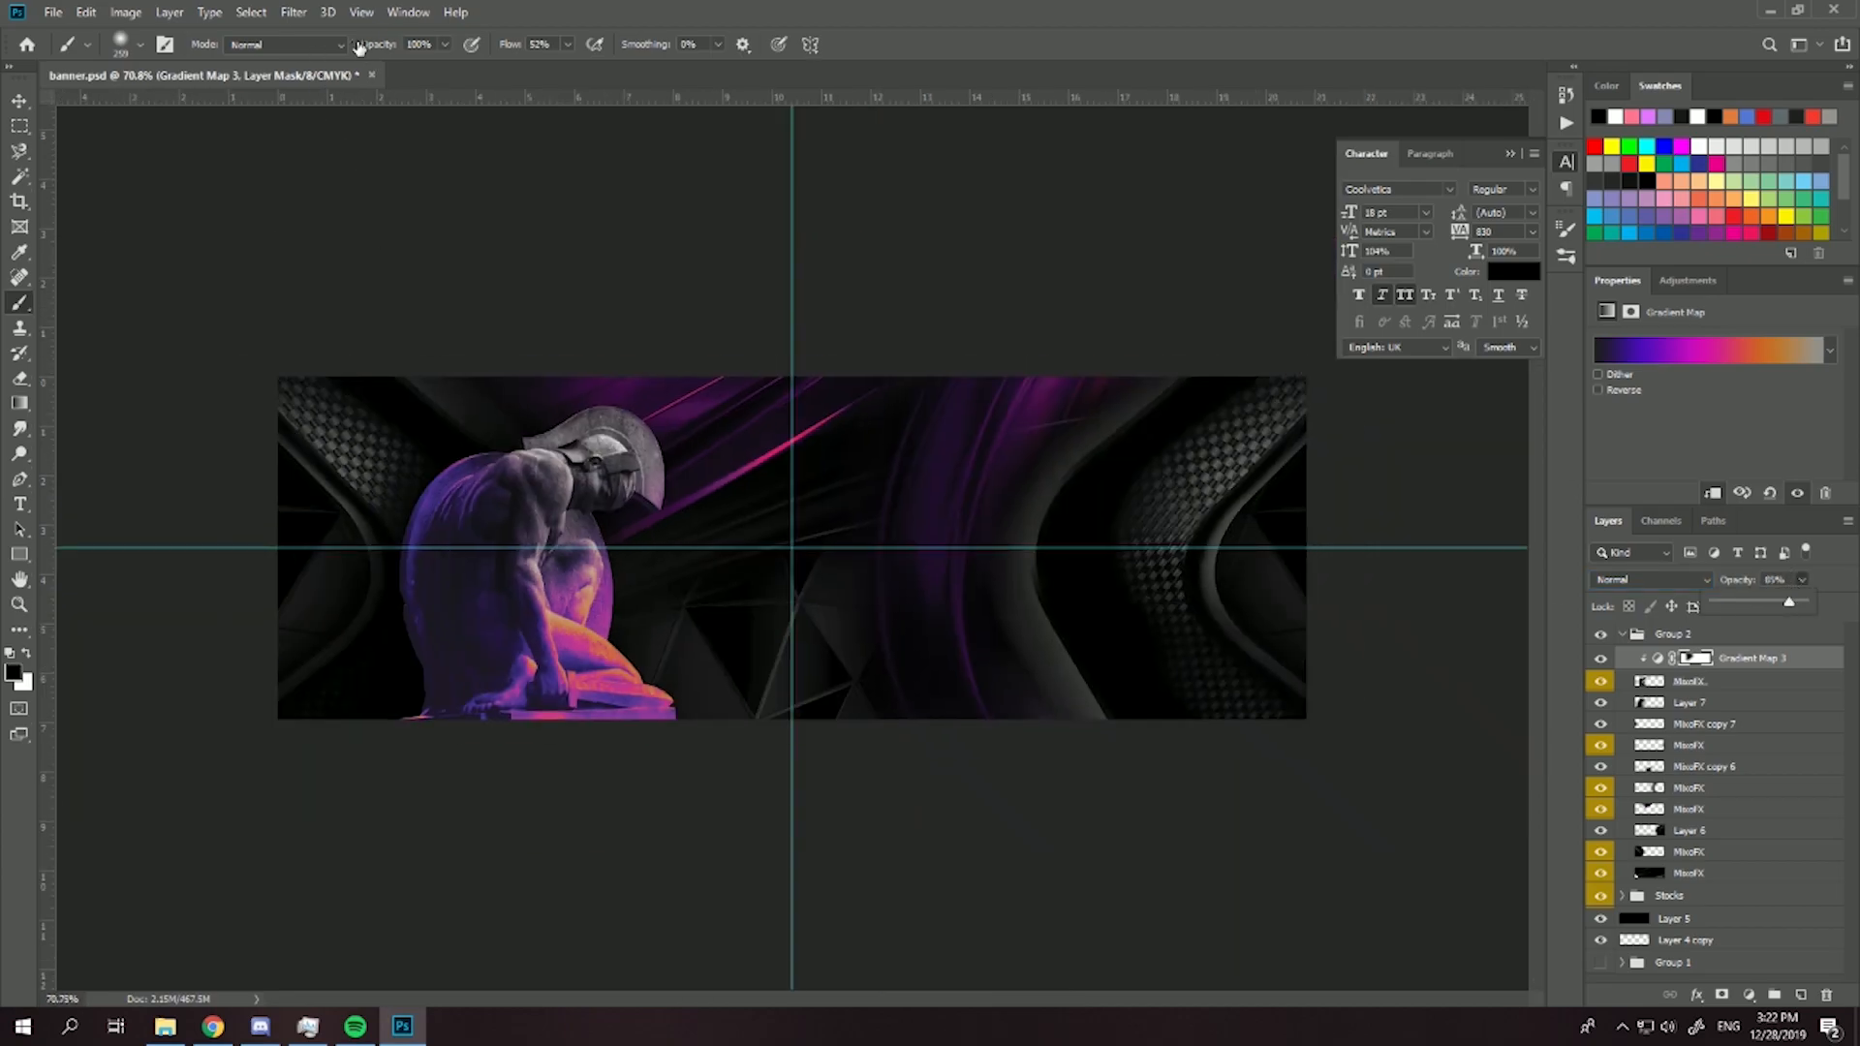
- Add a clipped Hue/Saturation adjustment to the statue with hue -104 and slightly reduced saturation
{"action": "left_click", "coordinate": [1748, 995]}
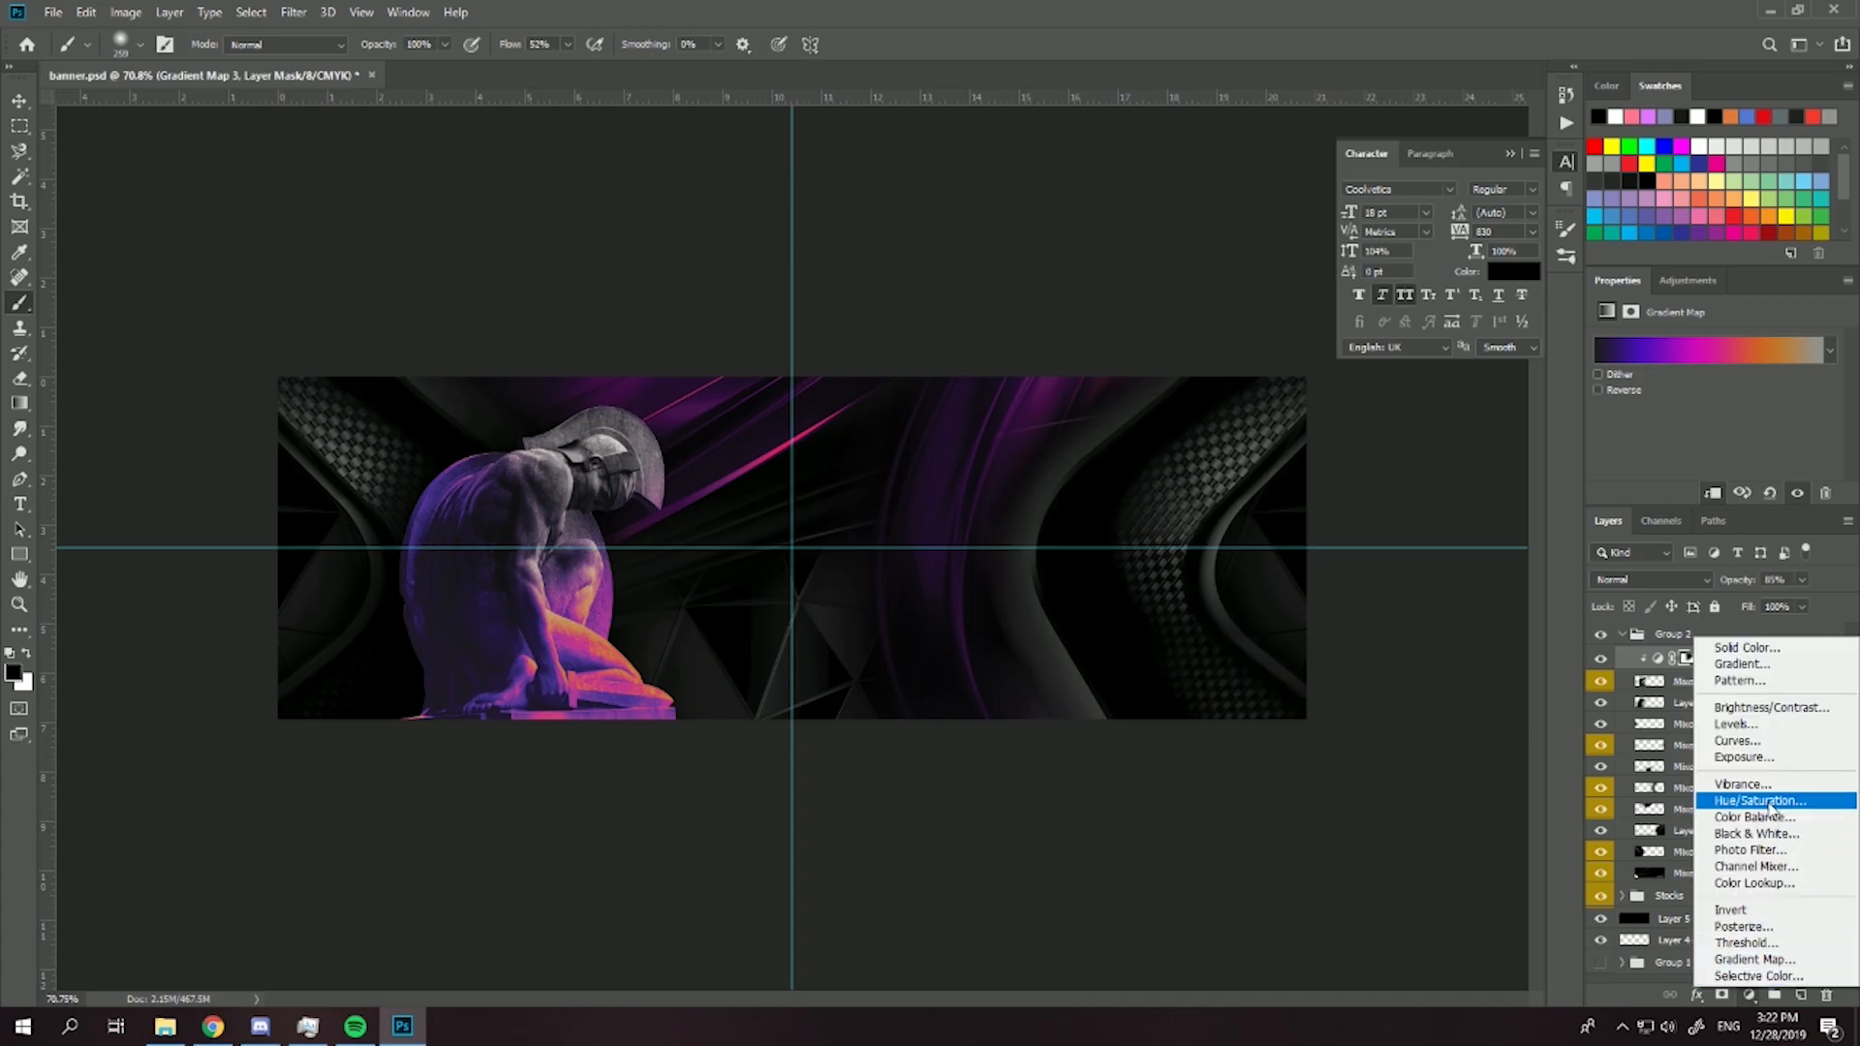
{"action": "left_click", "coordinate": [1705, 814]}
{"action": "left_click_drag", "start_coordinate": [1697, 417], "coordinate": [1635, 420]}
{"action": "scroll", "coordinate": [142, 526], "scroll_direction": "up", "scroll_amount": 5}
{"action": "left_click_drag", "start_coordinate": [1714, 455], "coordinate": [1709, 458]}
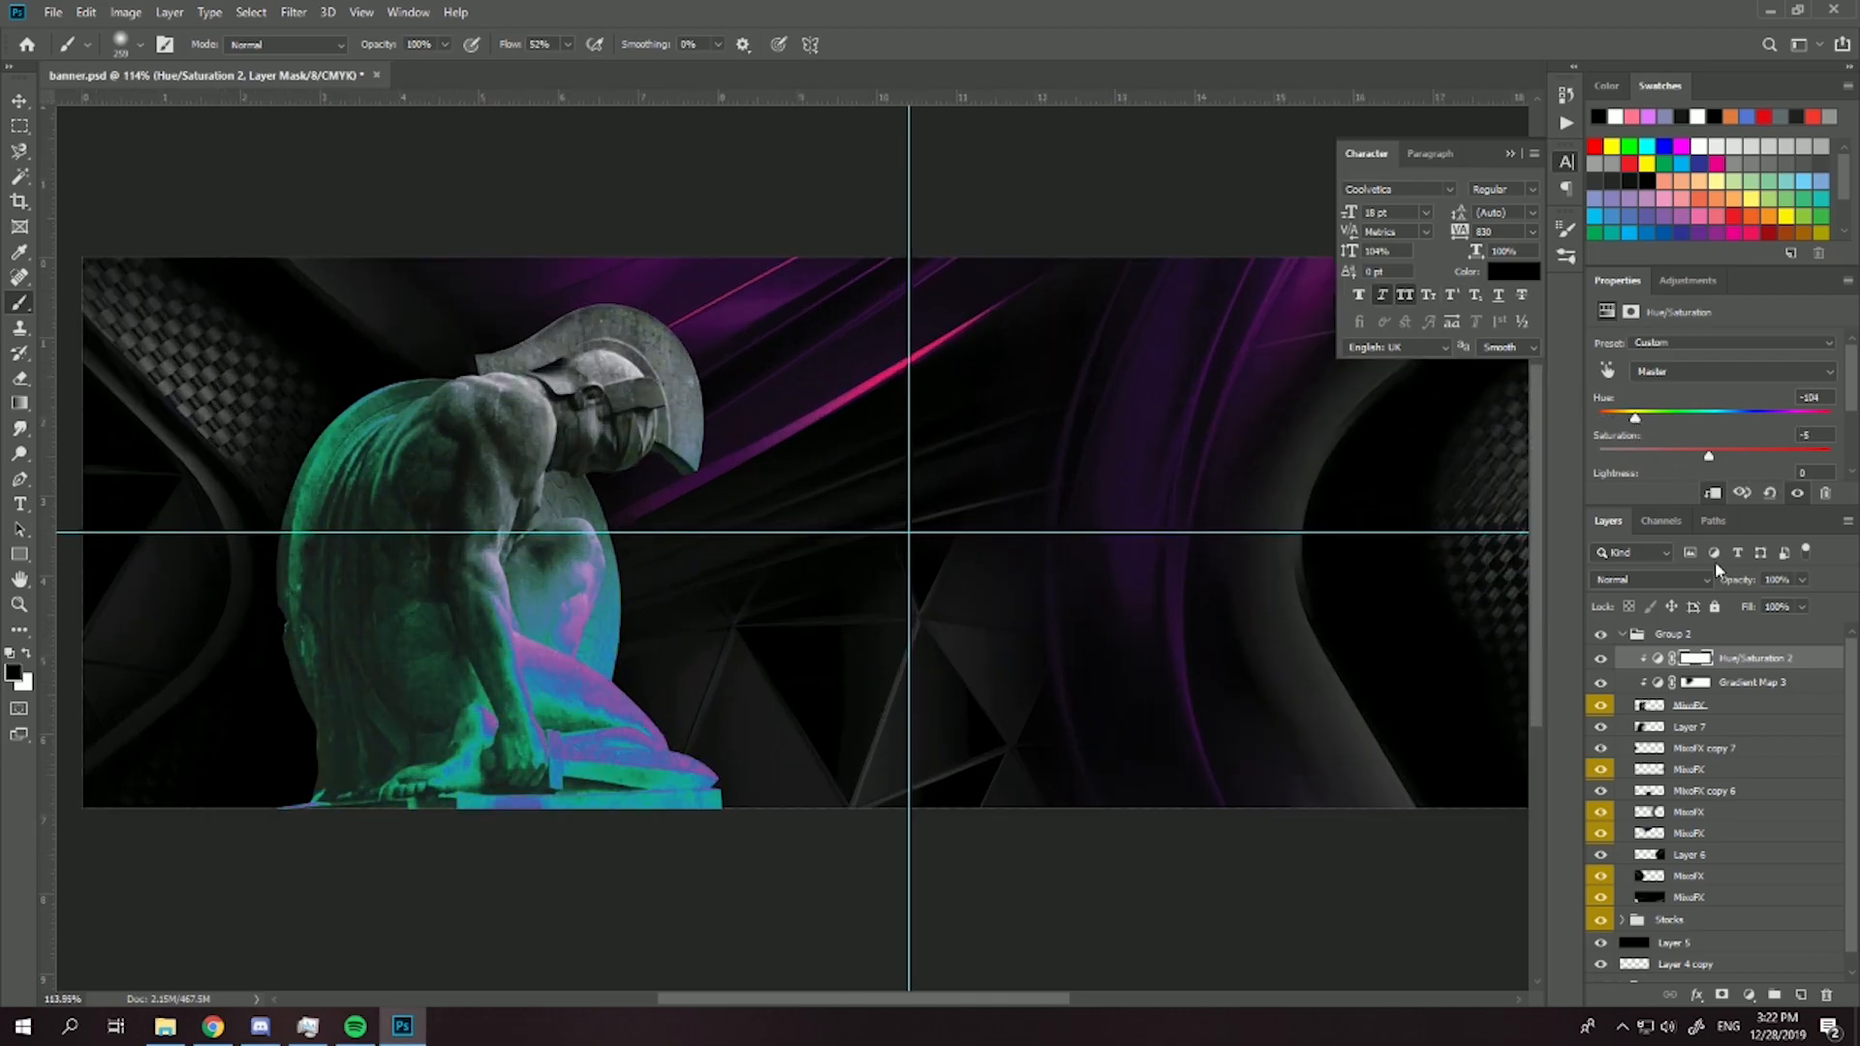
- Merge the statue layer with its Gradient Map and Hue/Saturation adjustments and duplicate the merged layer
{"action": "left_click", "coordinate": [1729, 715], "text": "shift"}
{"action": "key", "text": "ctrl+e"}
{"action": "key", "text": "ctrl+j"}
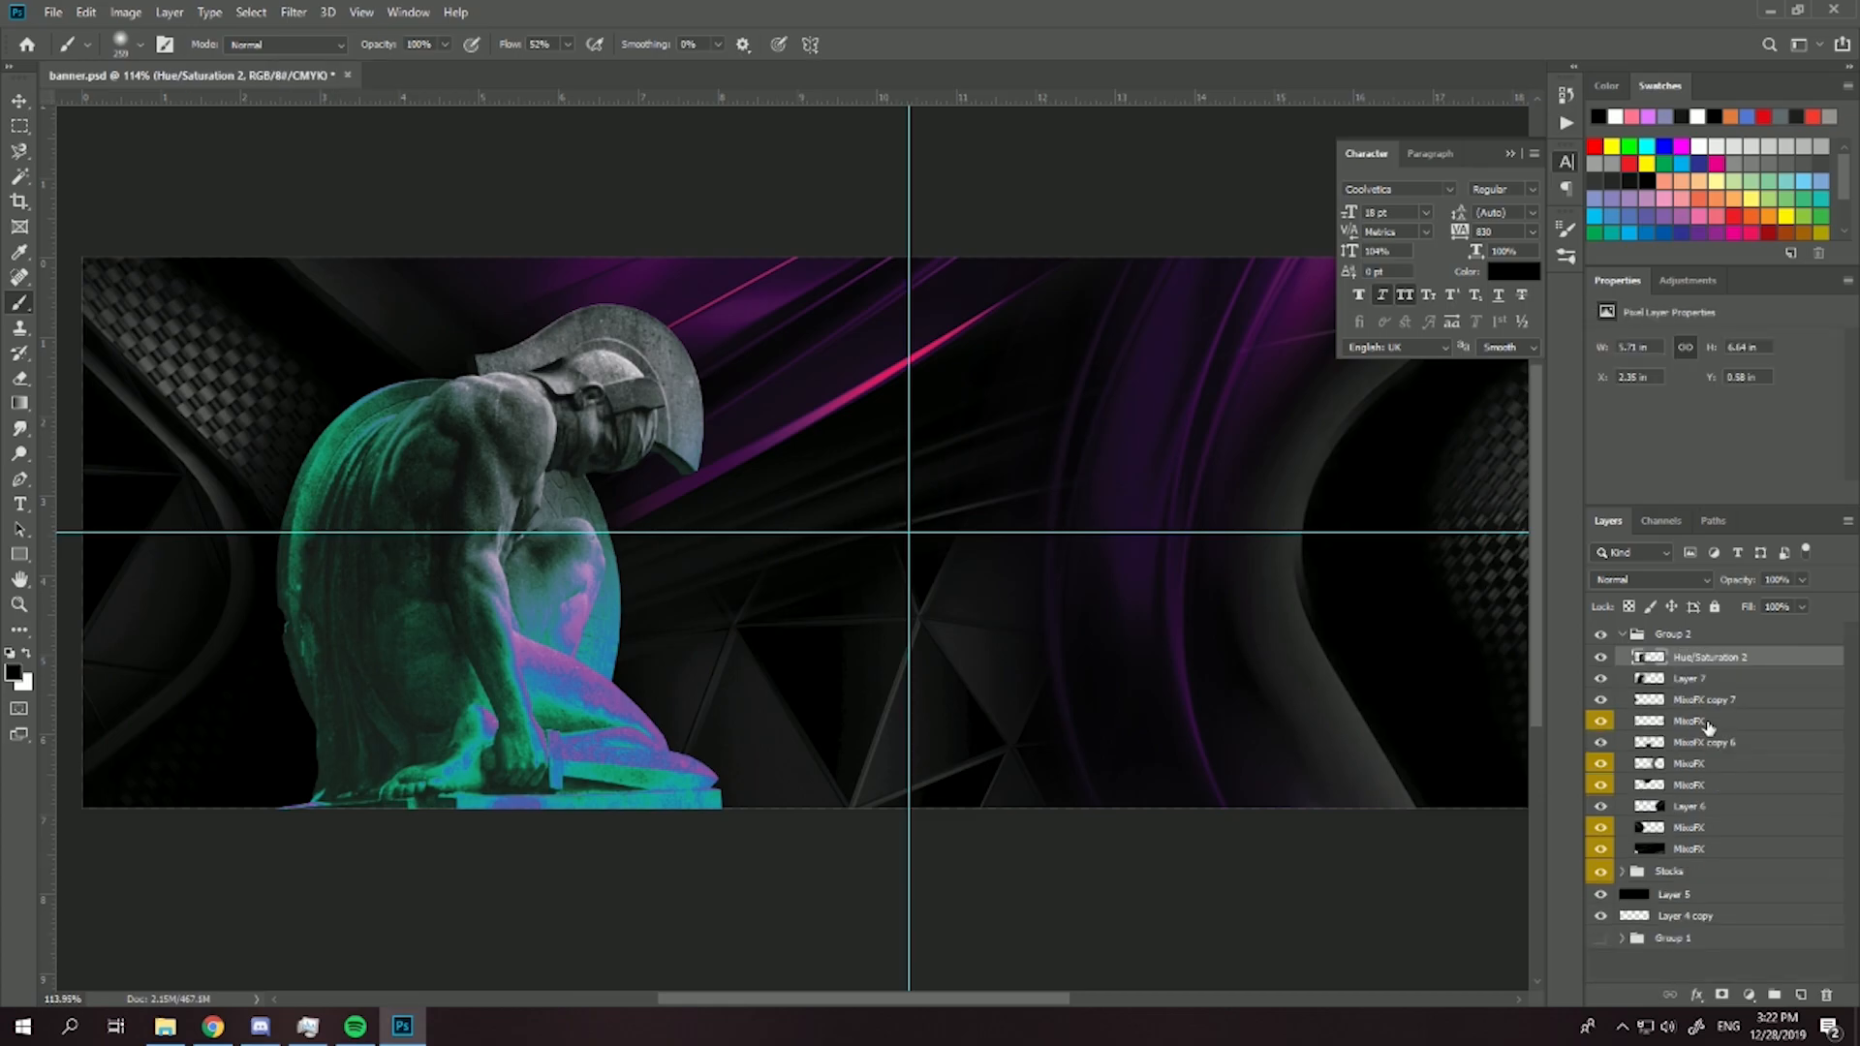
- Apply a Ripple distortion to the statue copy with an amount of 241% and Medium size
{"action": "left_click", "coordinate": [291, 19]}
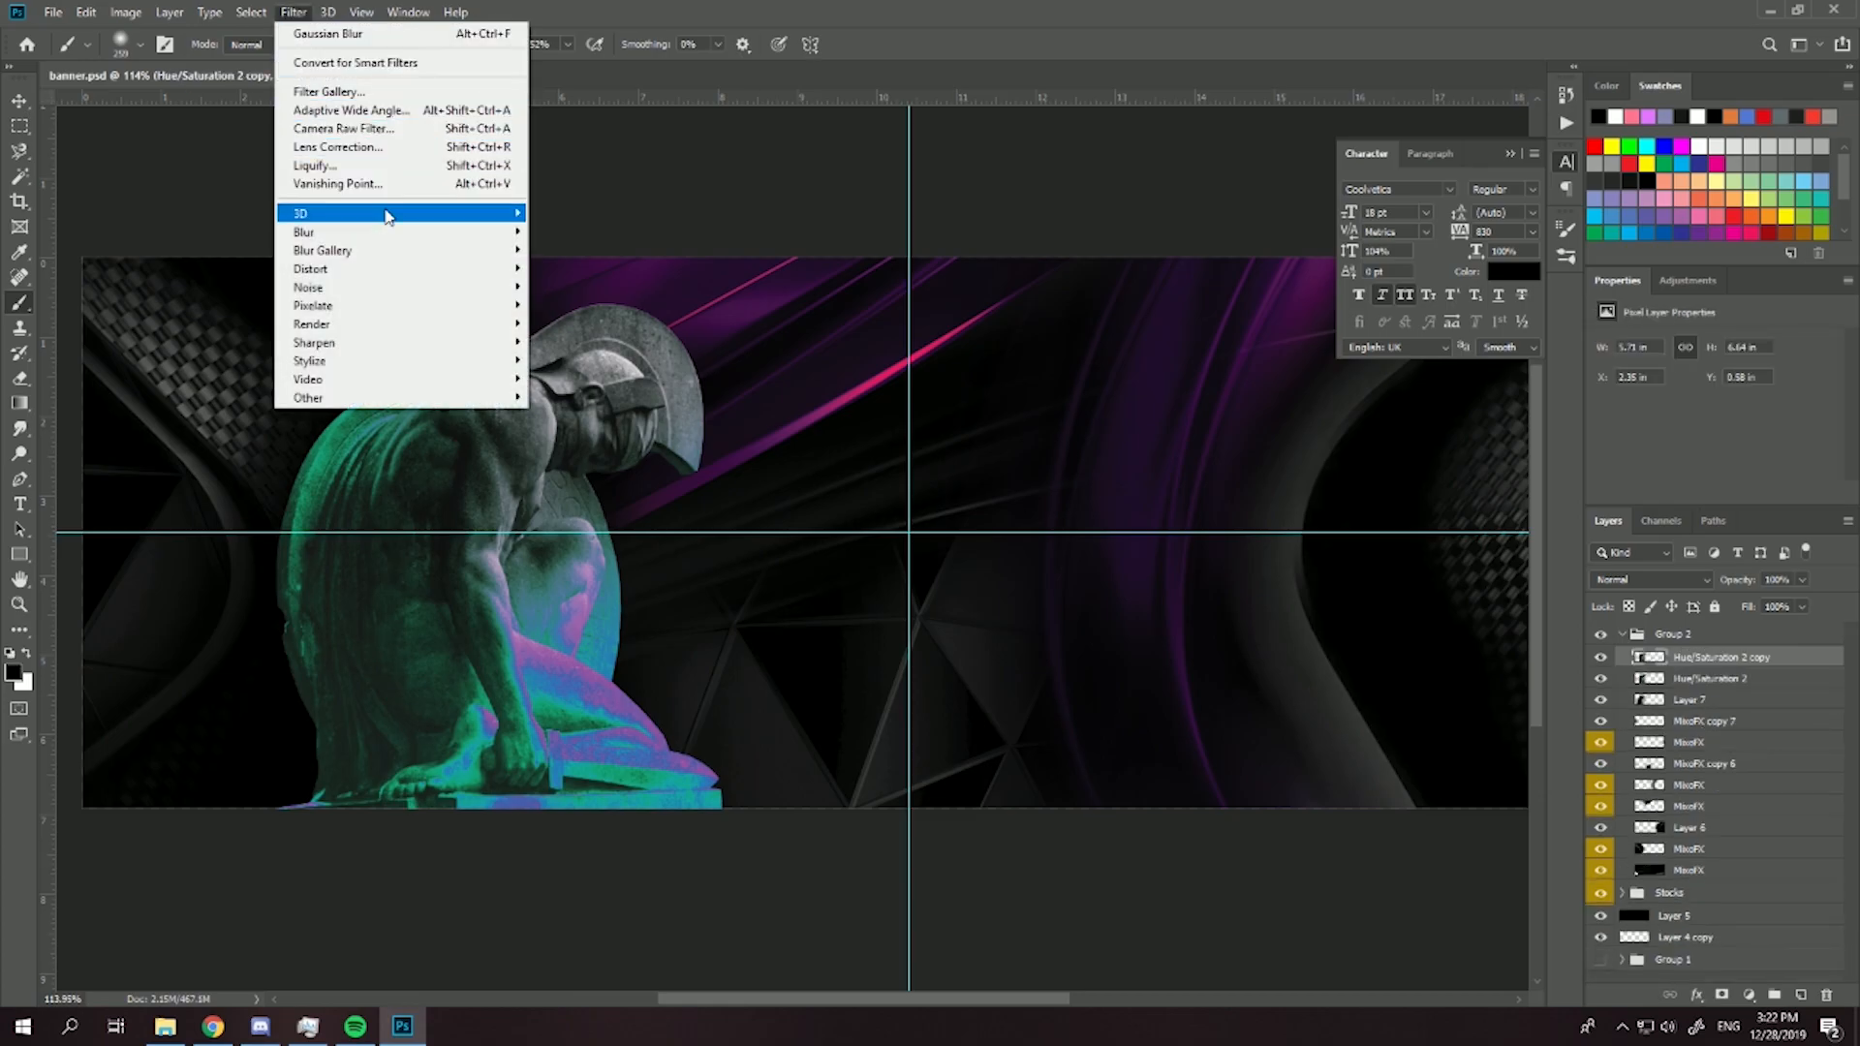
{"action": "mouse_move", "coordinate": [429, 277]}
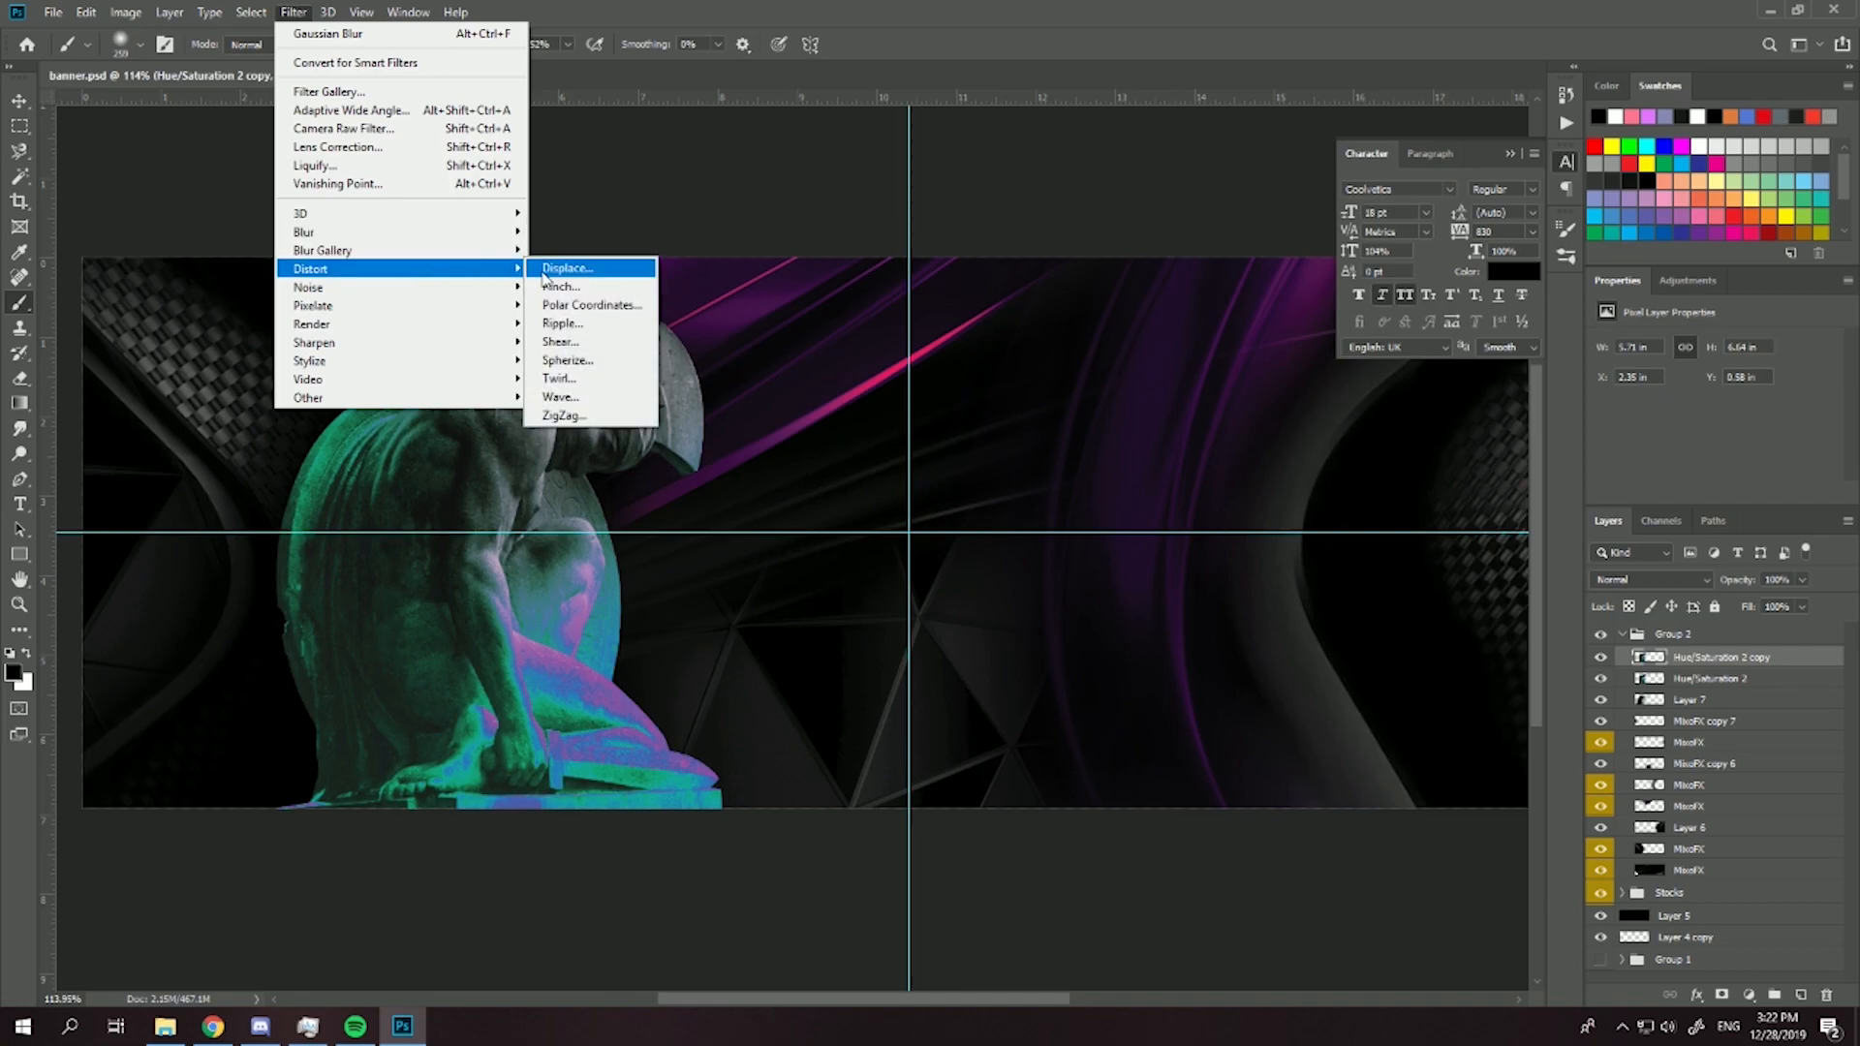
{"action": "left_click", "coordinate": [571, 322]}
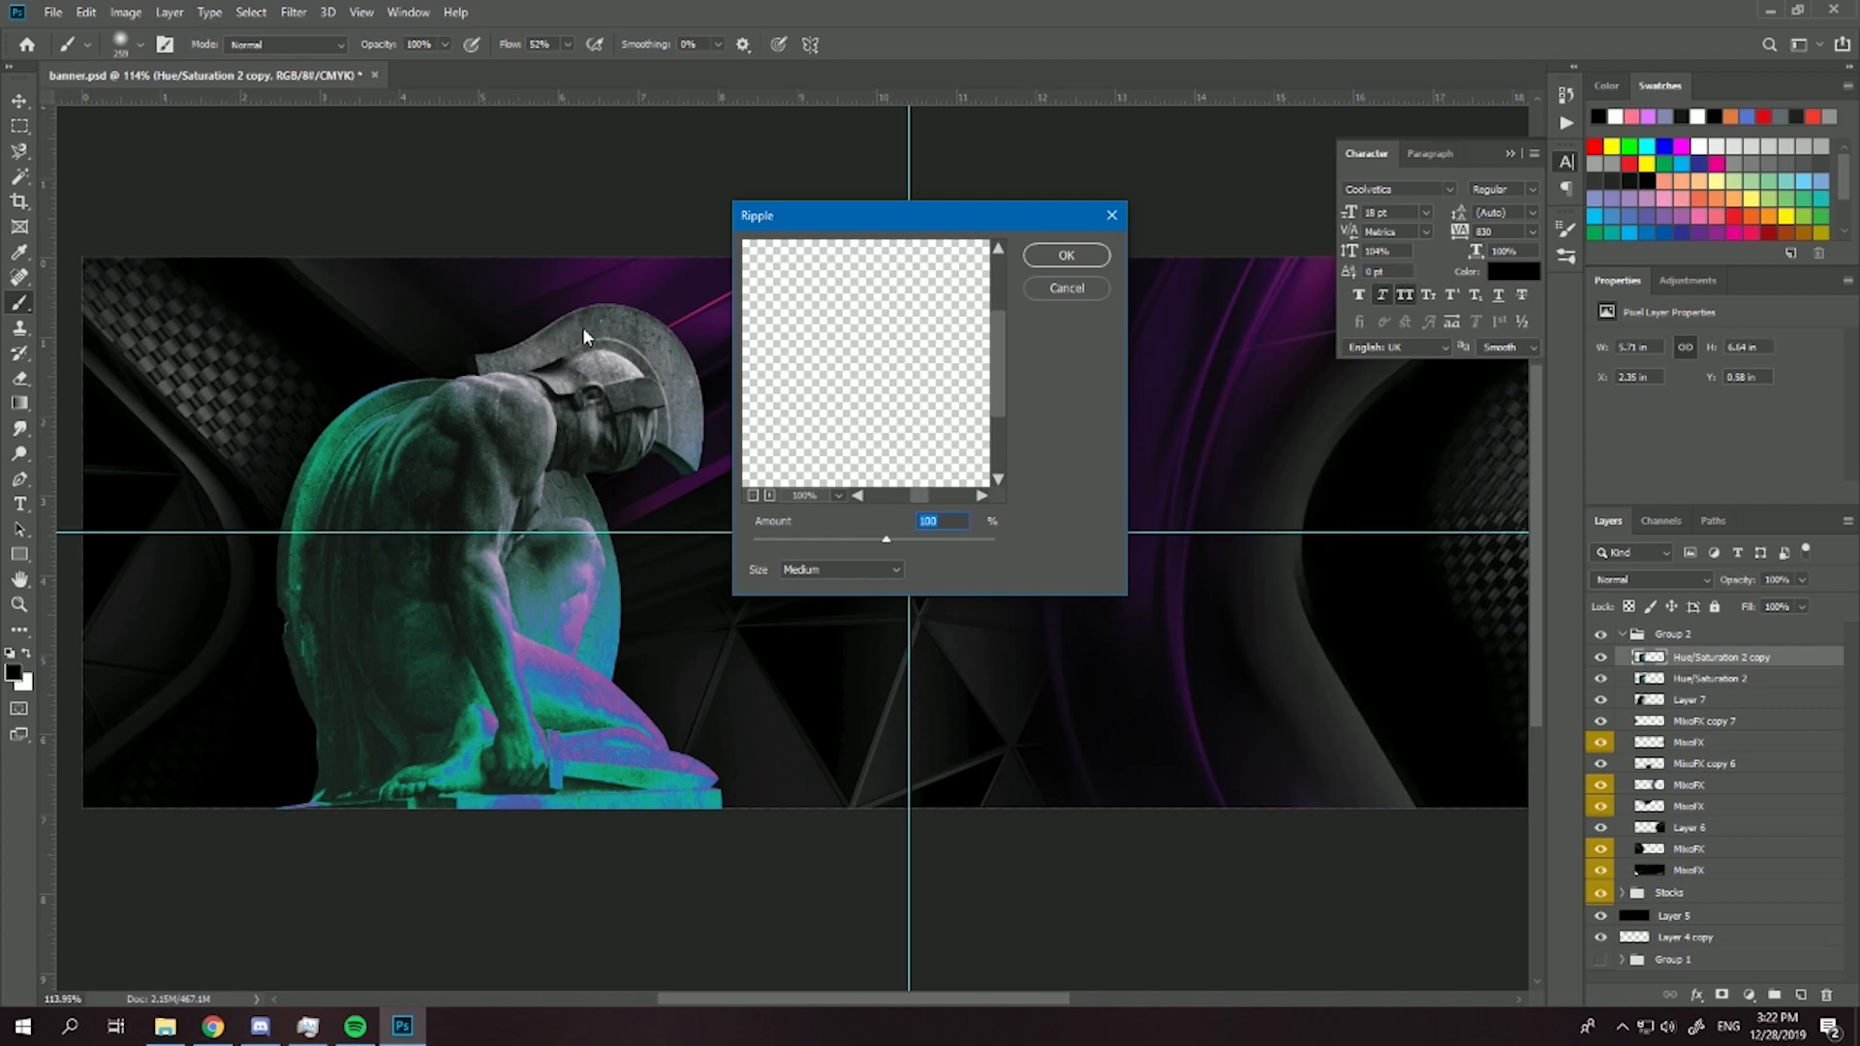
{"action": "scroll", "coordinate": [848, 366], "scroll_direction": "down", "scroll_amount": 3}
{"action": "left_click_drag", "start_coordinate": [817, 382], "coordinate": [880, 396]}
{"action": "left_click_drag", "start_coordinate": [773, 415], "coordinate": [921, 382]}
{"action": "scroll", "coordinate": [928, 399], "scroll_direction": "up", "scroll_amount": 3}
{"action": "left_click_drag", "start_coordinate": [969, 447], "coordinate": [716, 271]}
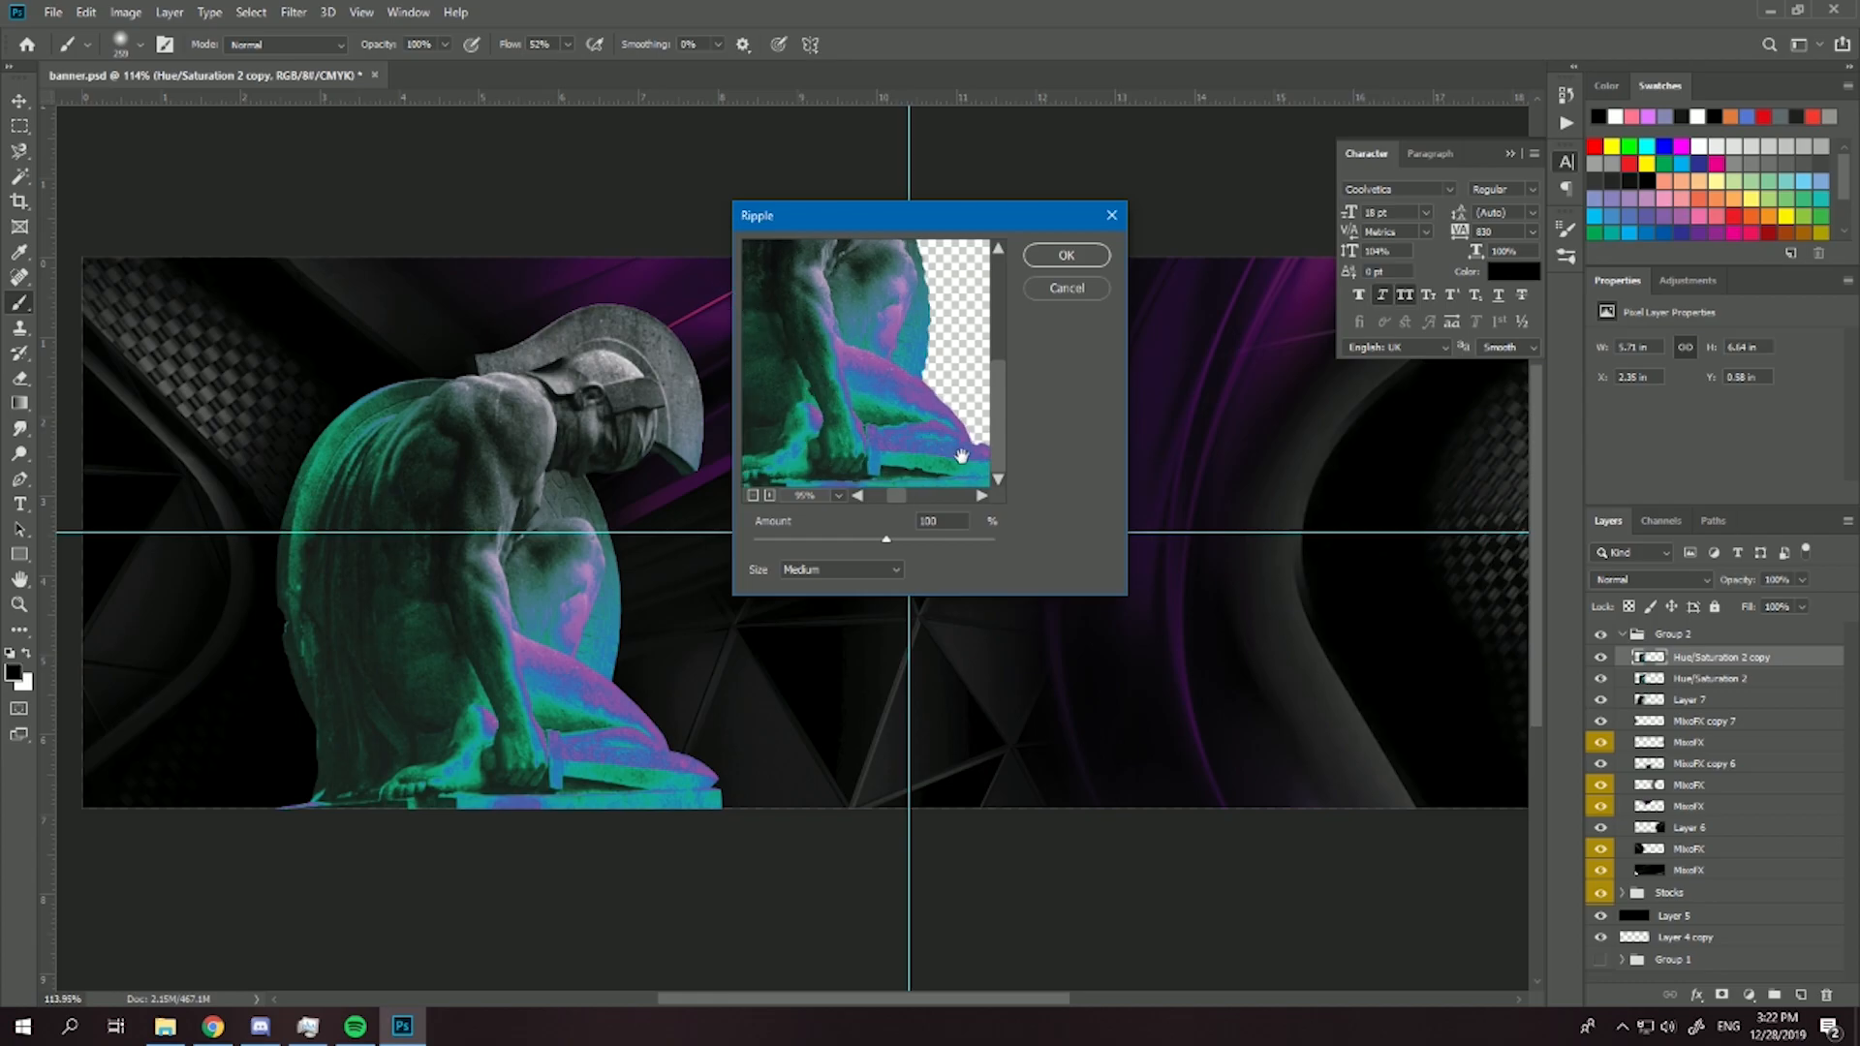
{"action": "left_click", "coordinate": [909, 539]}
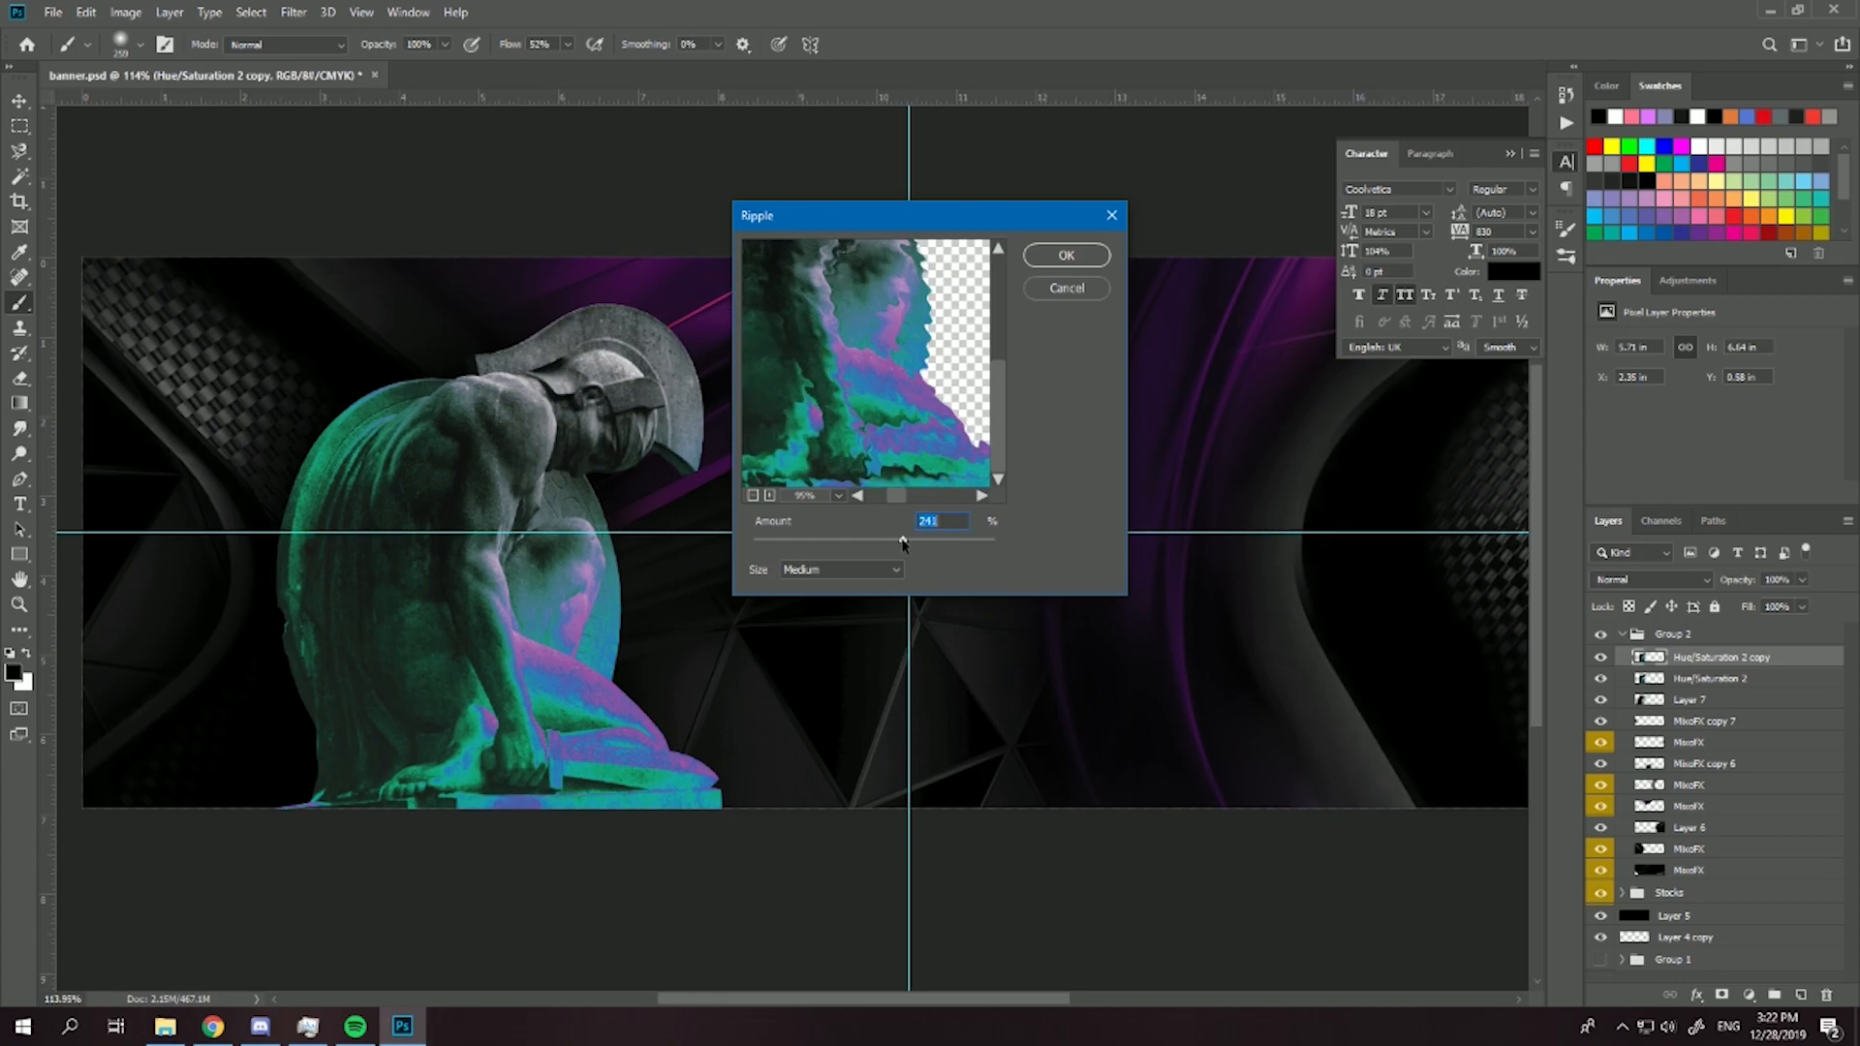
{"action": "left_click", "coordinate": [1031, 257]}
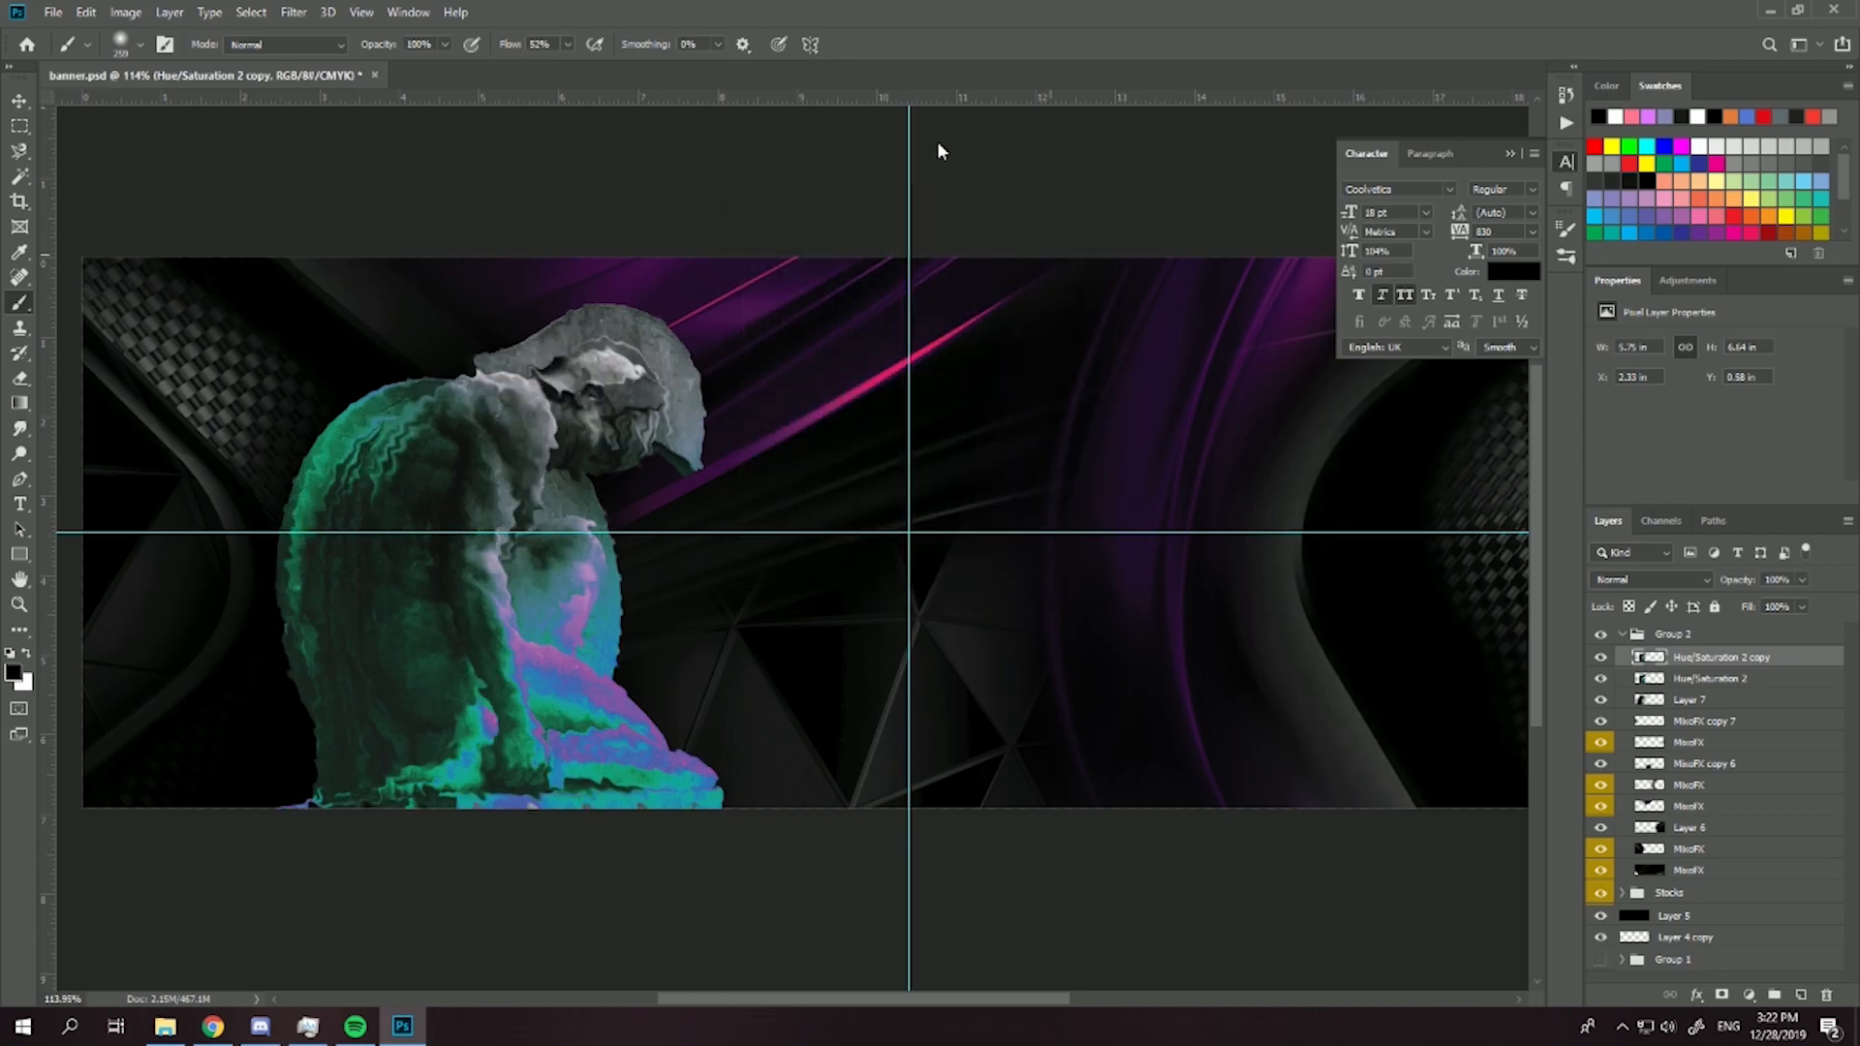
- Erase the rippled statue copy over the head, shoulder and upper arm, using a smaller soft eraser for the body
{"action": "left_click", "coordinate": [21, 381]}
{"action": "mouse_move", "coordinate": [635, 411]}
{"action": "left_mouse_down"}
{"action": "mouse_move", "coordinate": [664, 405]}
{"action": "mouse_move", "coordinate": [650, 377]}
{"action": "left_mouse_up"}
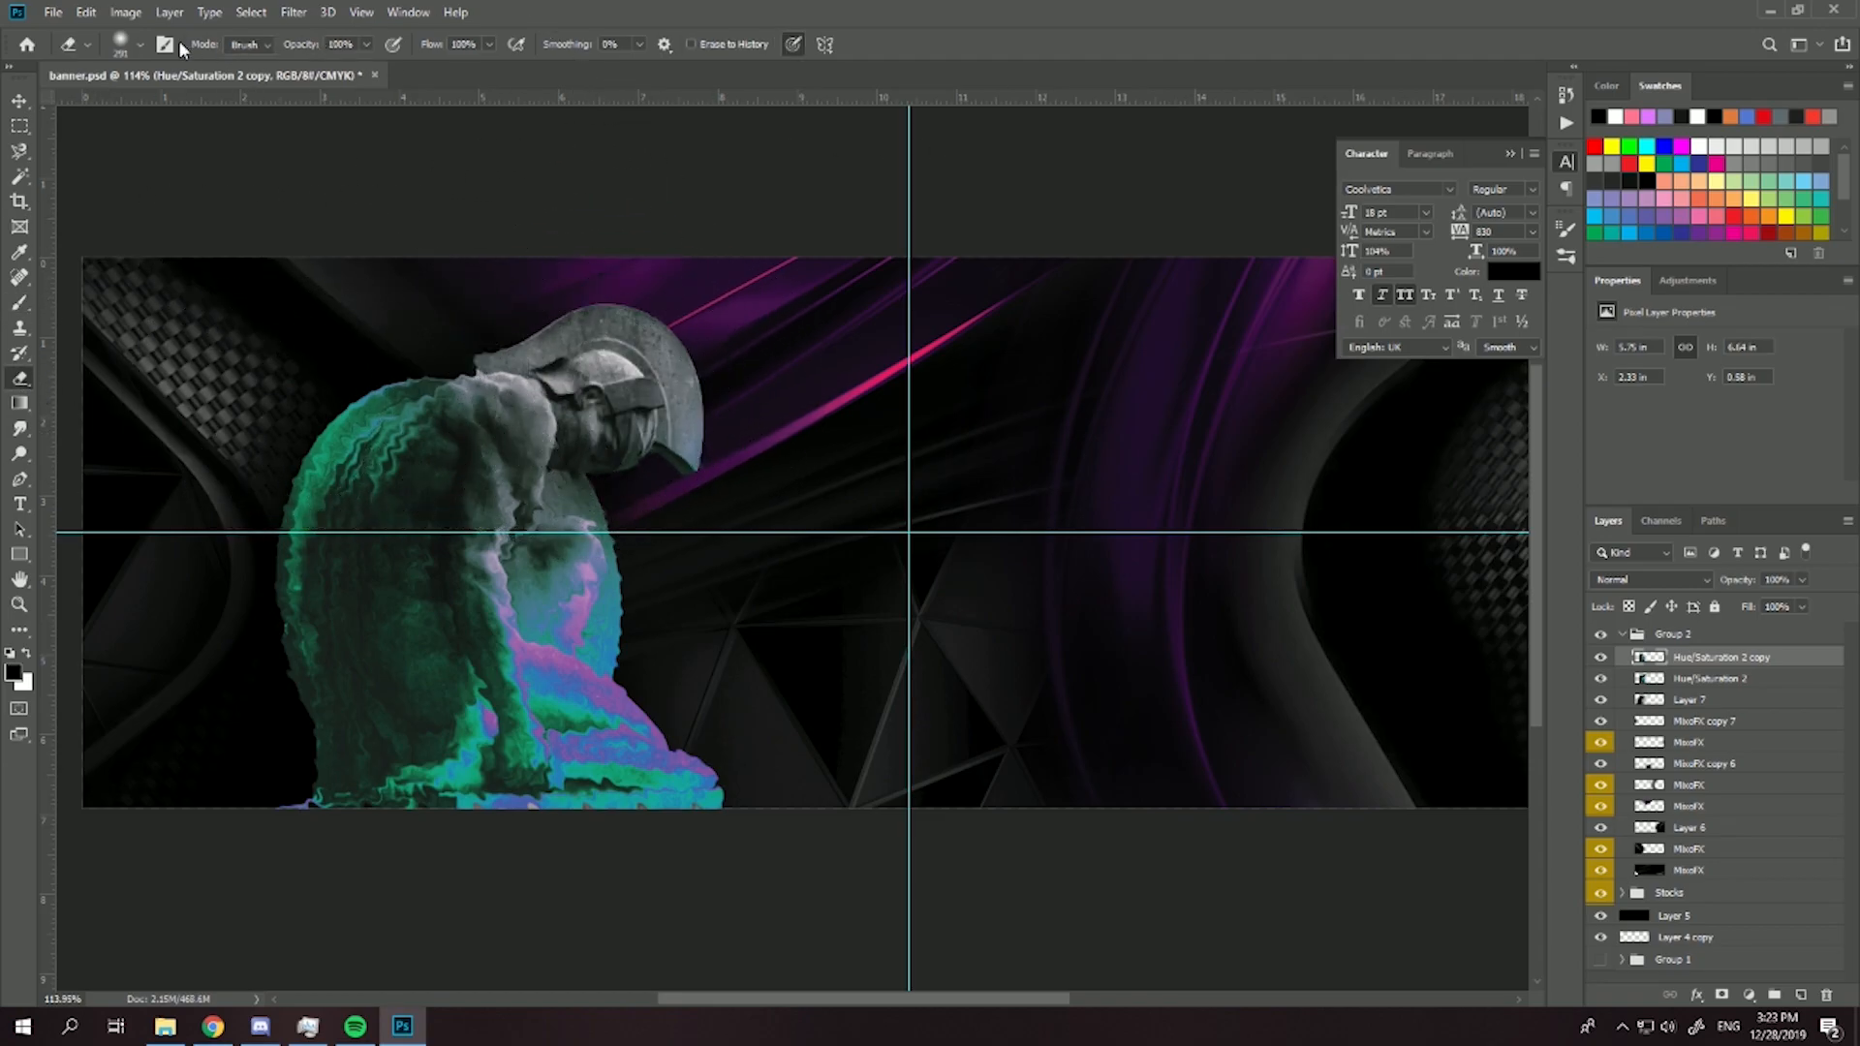
{"action": "left_click", "coordinate": [141, 45]}
{"action": "left_click_drag", "start_coordinate": [213, 108], "coordinate": [198, 108]}
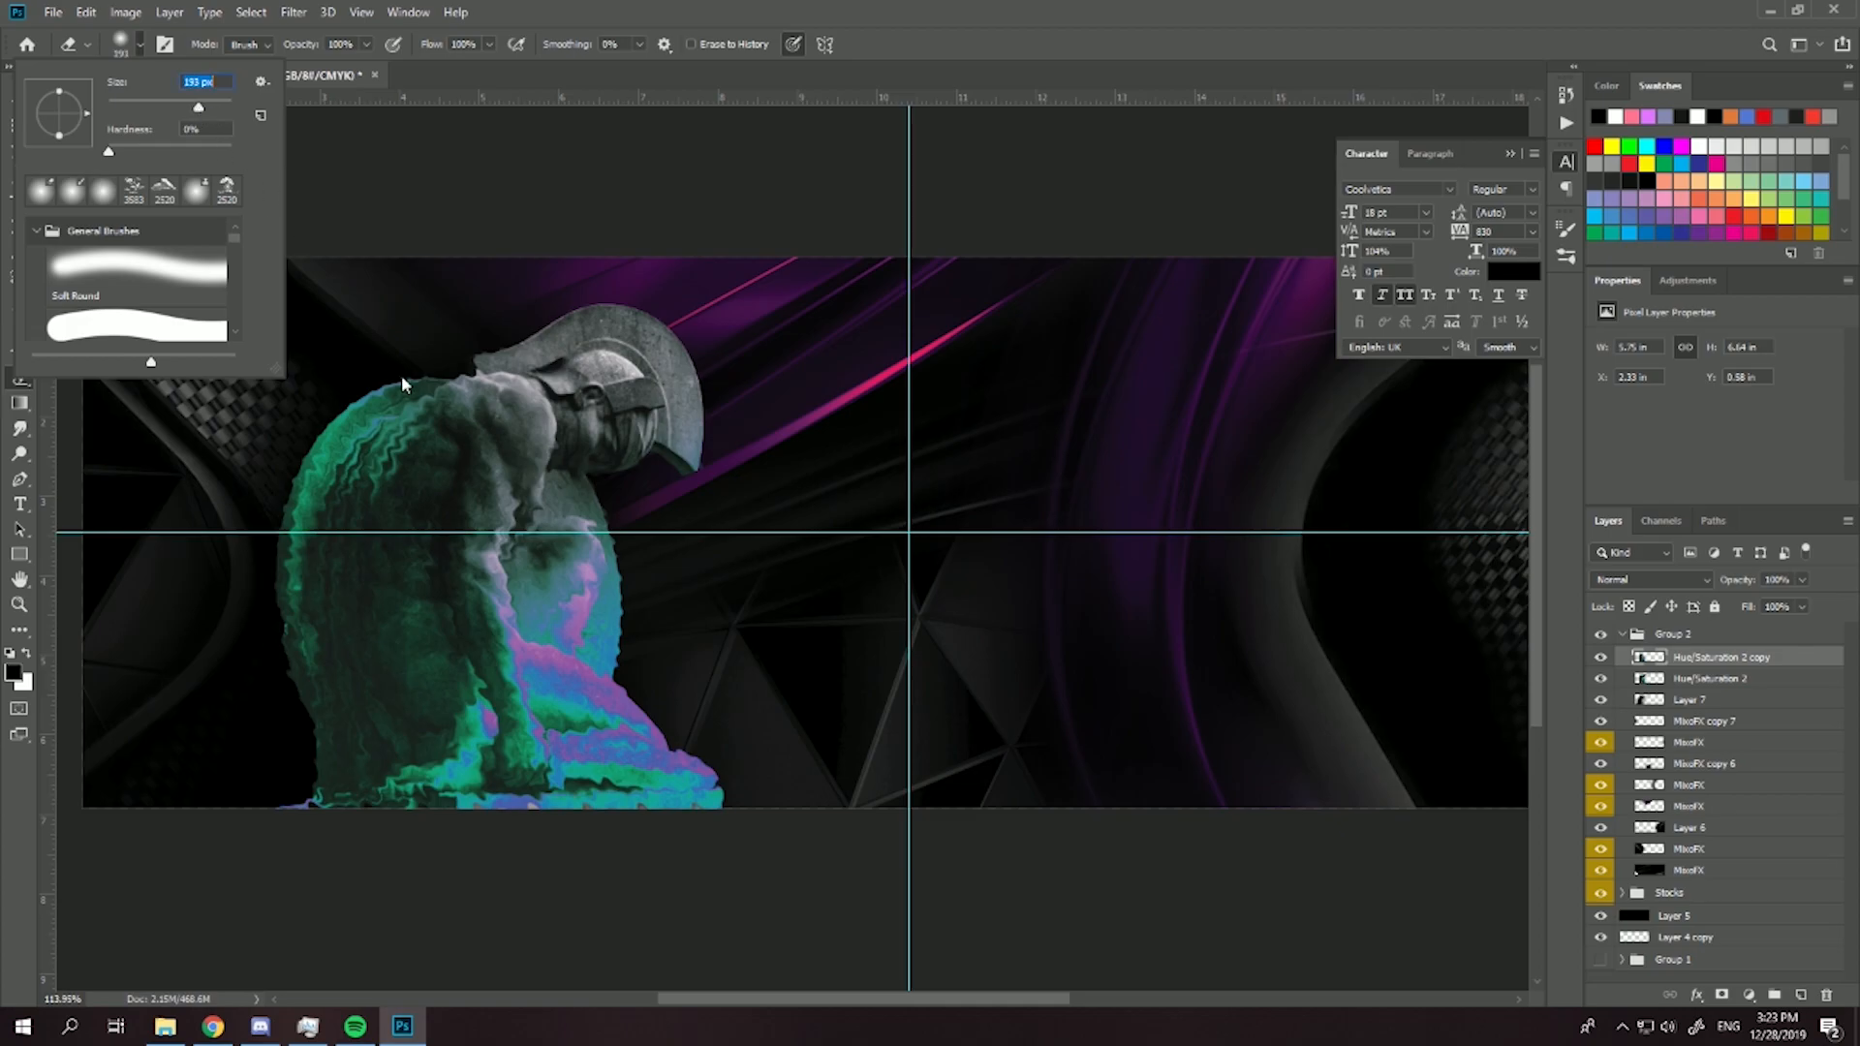
{"action": "left_click", "coordinate": [422, 376]}
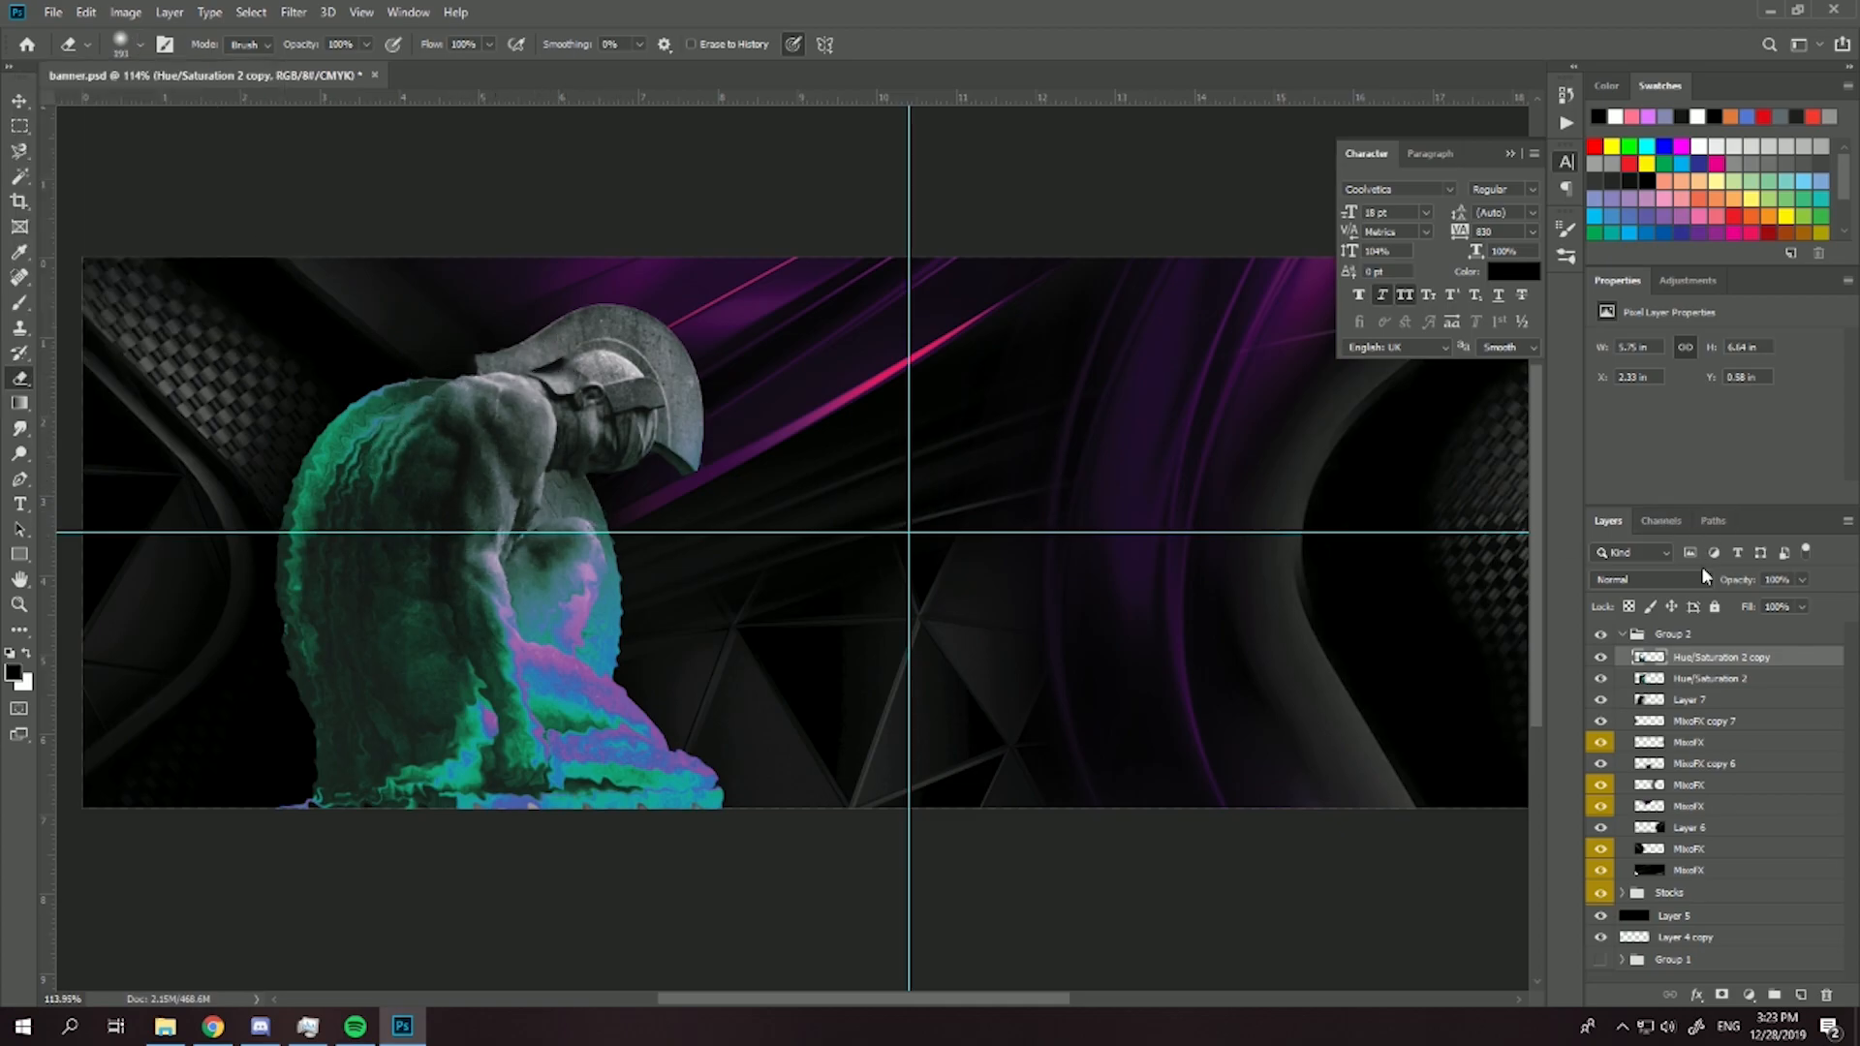
- Lower the rippled statue copy's opacity to 65%
{"action": "left_click", "coordinate": [1768, 600]}
{"action": "scroll", "coordinate": [437, 579], "scroll_direction": "down", "scroll_amount": 1}
{"action": "scroll", "coordinate": [296, 579], "scroll_direction": "up", "scroll_amount": 6}
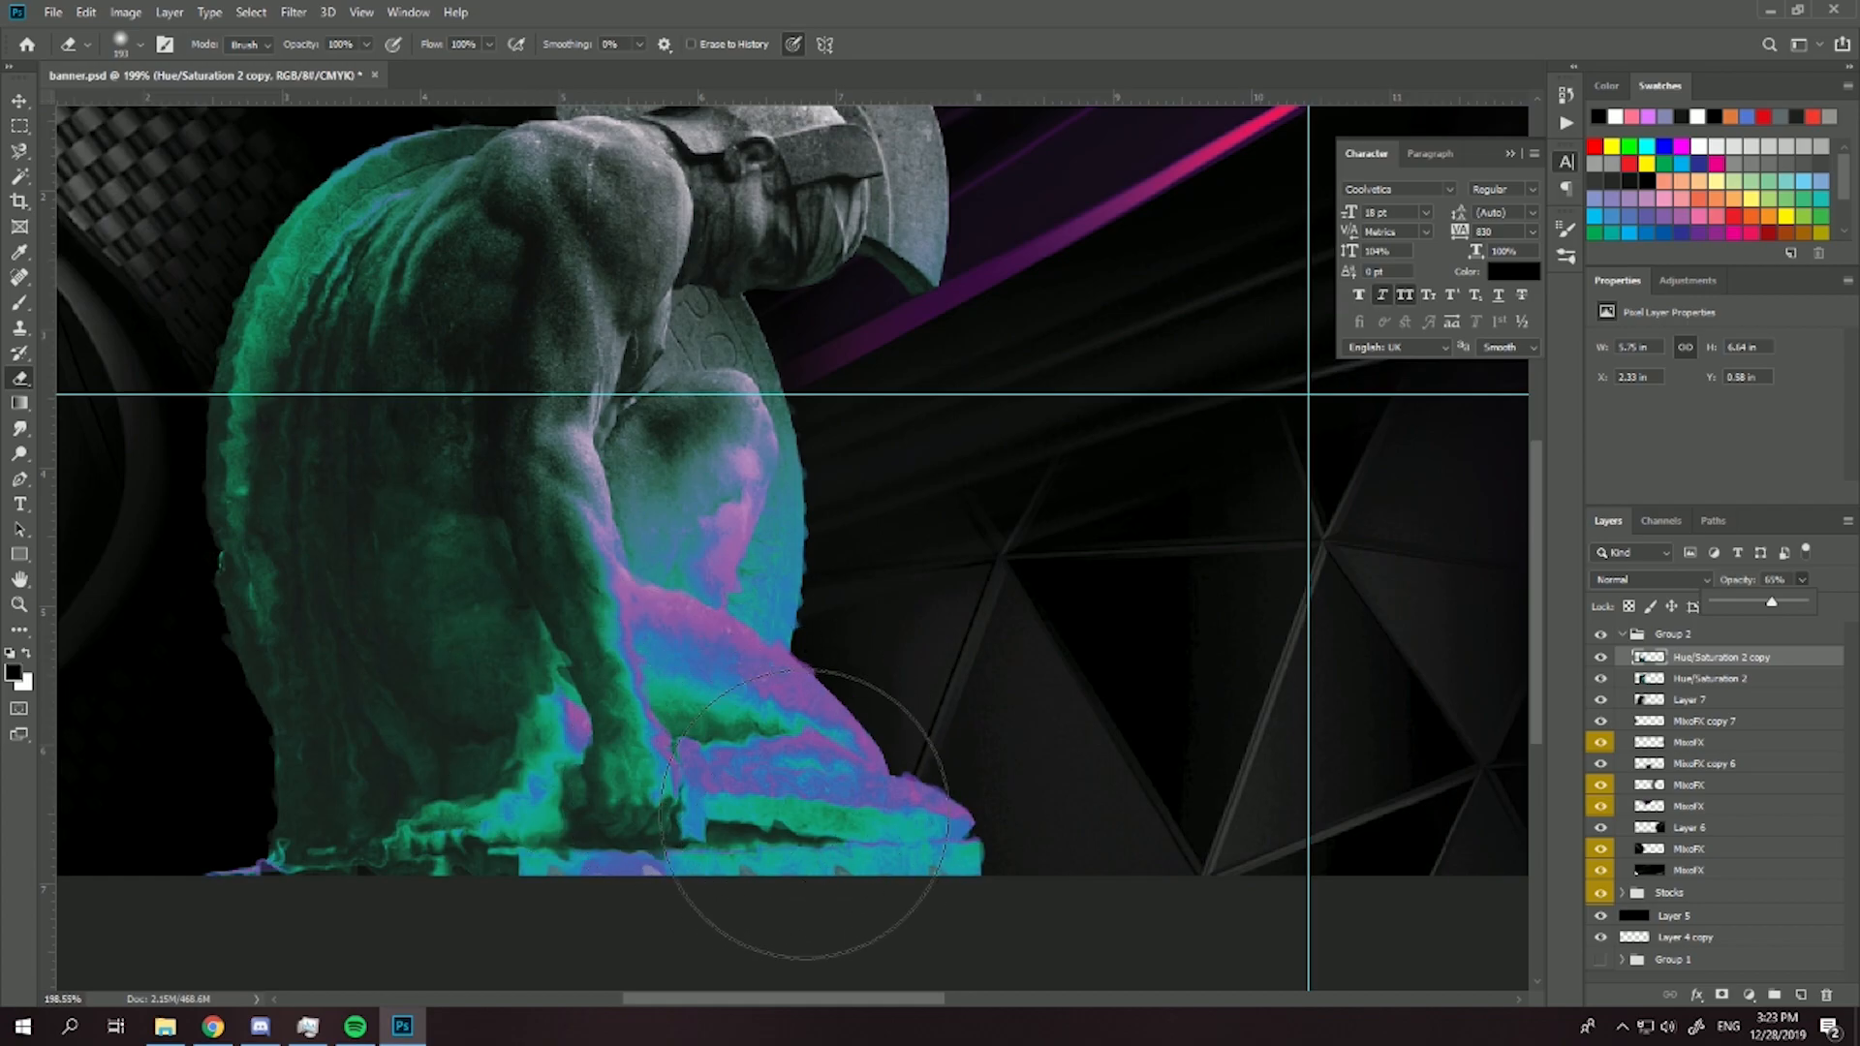
{"action": "scroll", "coordinate": [791, 811], "scroll_direction": "down", "scroll_amount": 6}
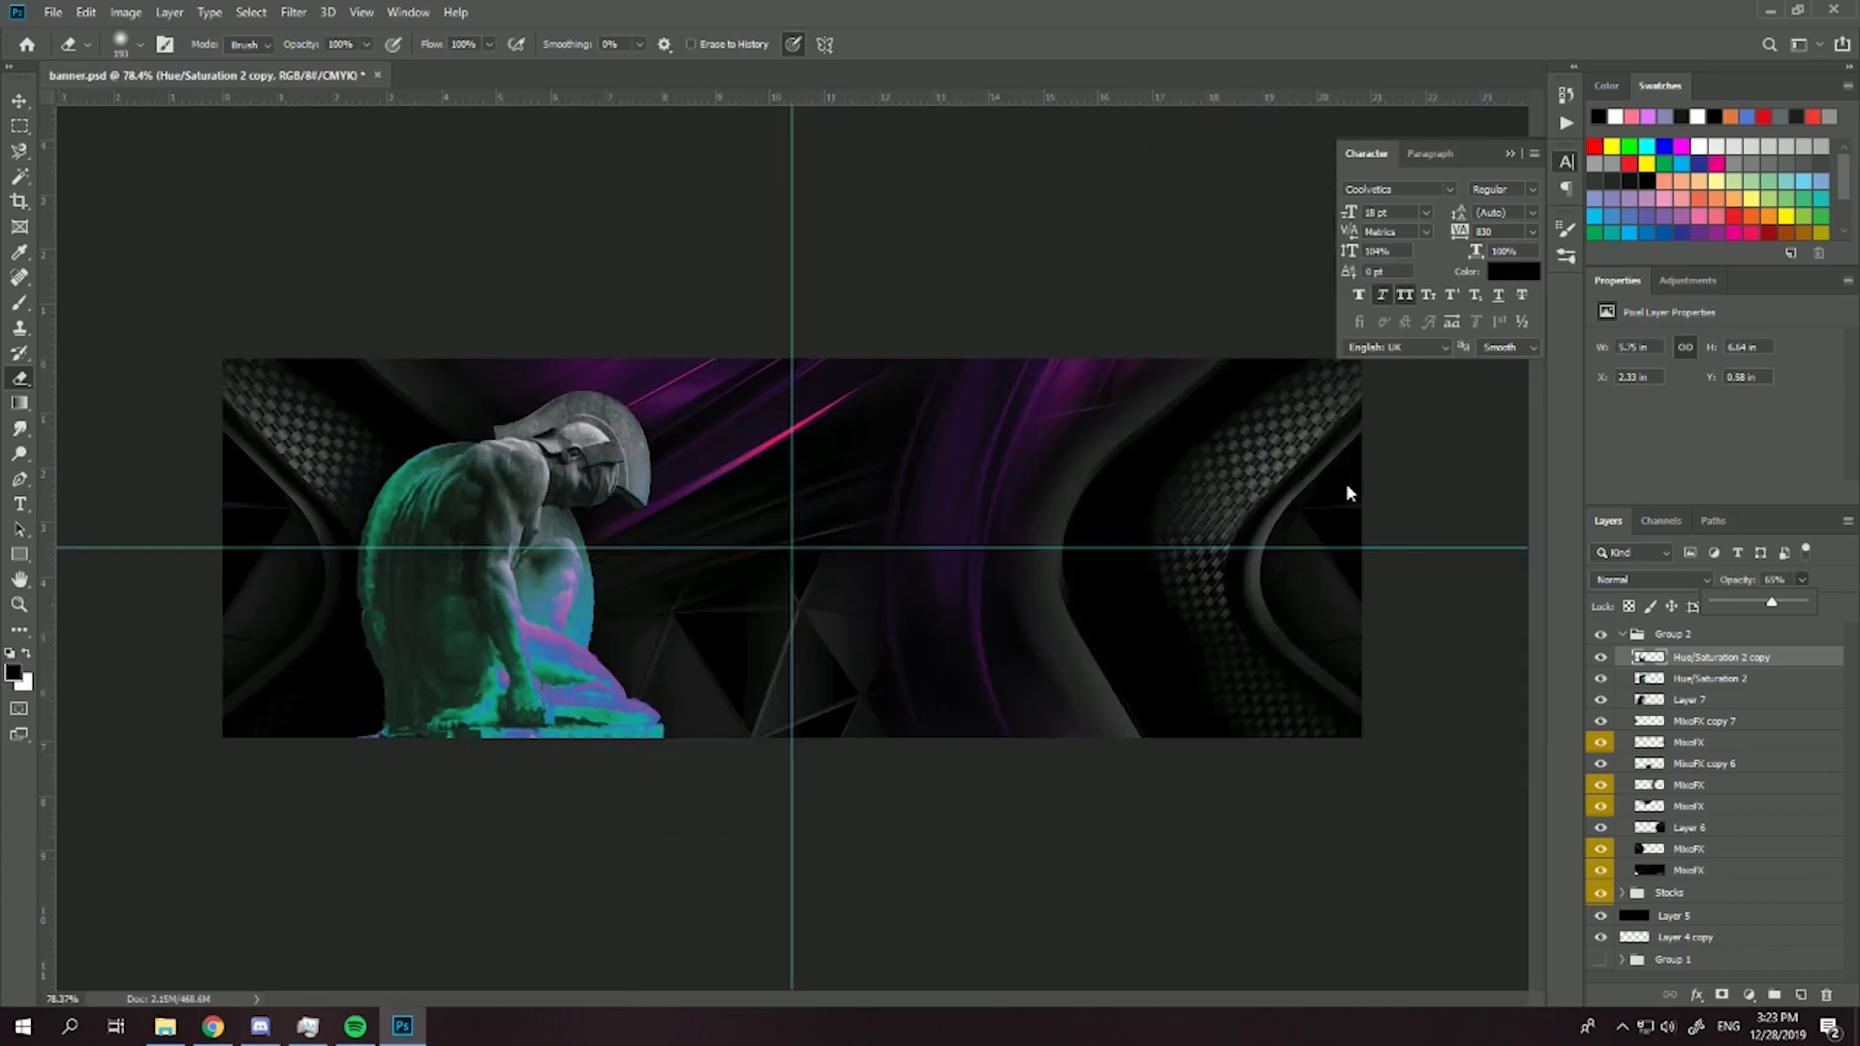
- Merge the rippled copy with the statue layer beneath it and enlarge the merged statue to about 6 × 7 in
{"action": "left_click", "coordinate": [1671, 678], "text": "shift"}
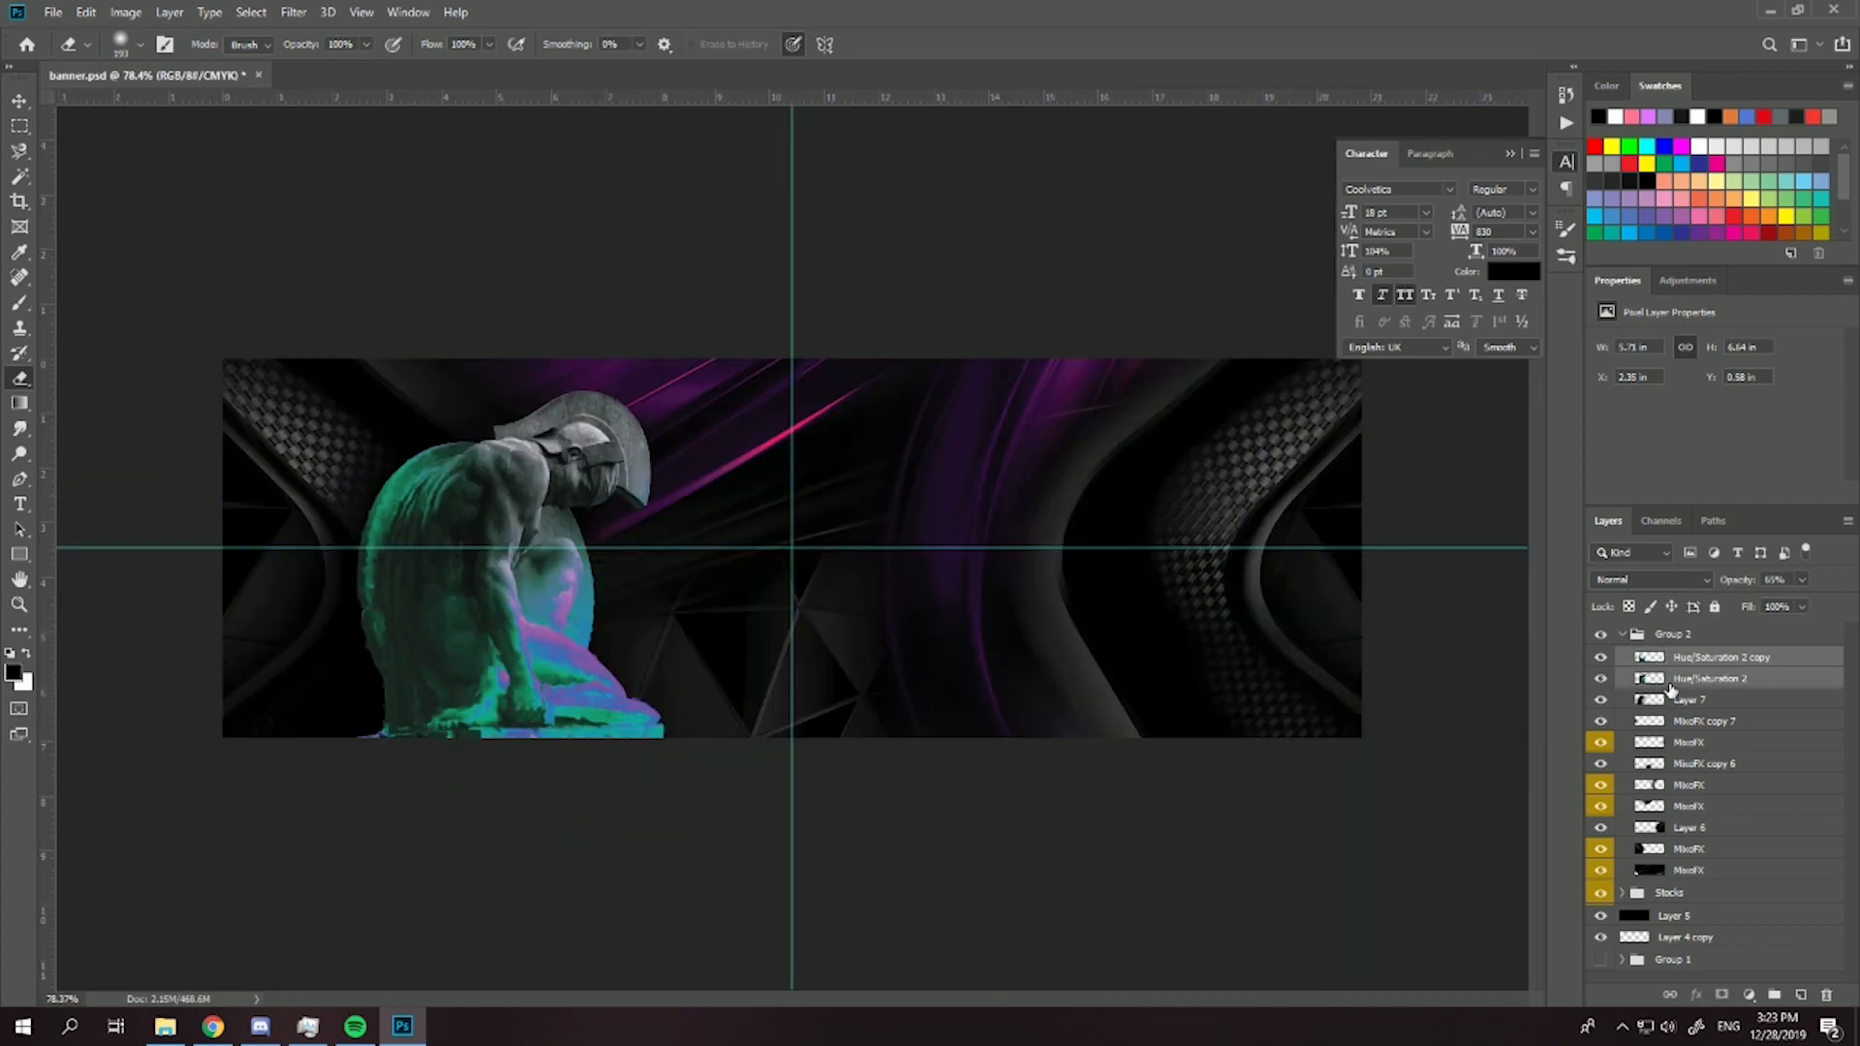
{"action": "key", "text": "ctrl+e"}
{"action": "key", "text": "ctrl+t"}
{"action": "left_click_drag", "start_coordinate": [664, 751], "coordinate": [675, 763]}
{"action": "key", "text": "Return"}
{"action": "key", "text": "e"}
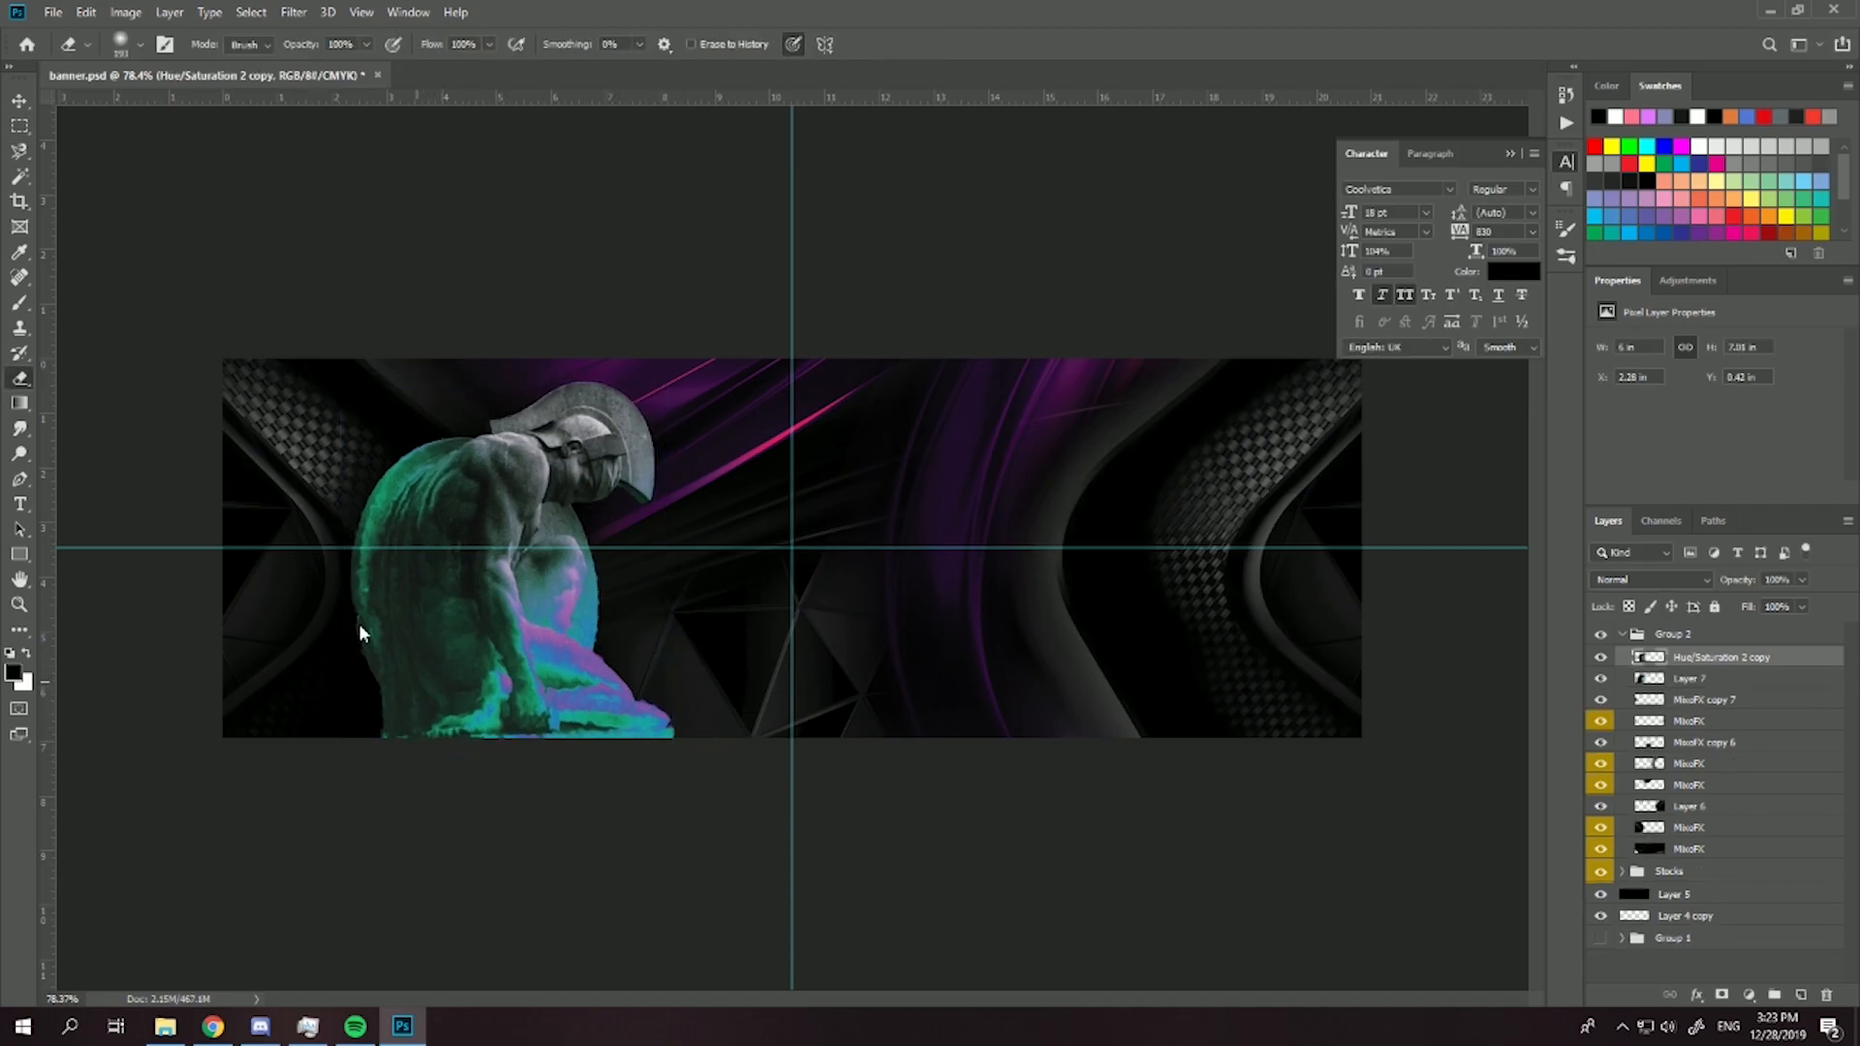
{"action": "scroll", "coordinate": [358, 632], "scroll_direction": "up", "scroll_amount": 2}
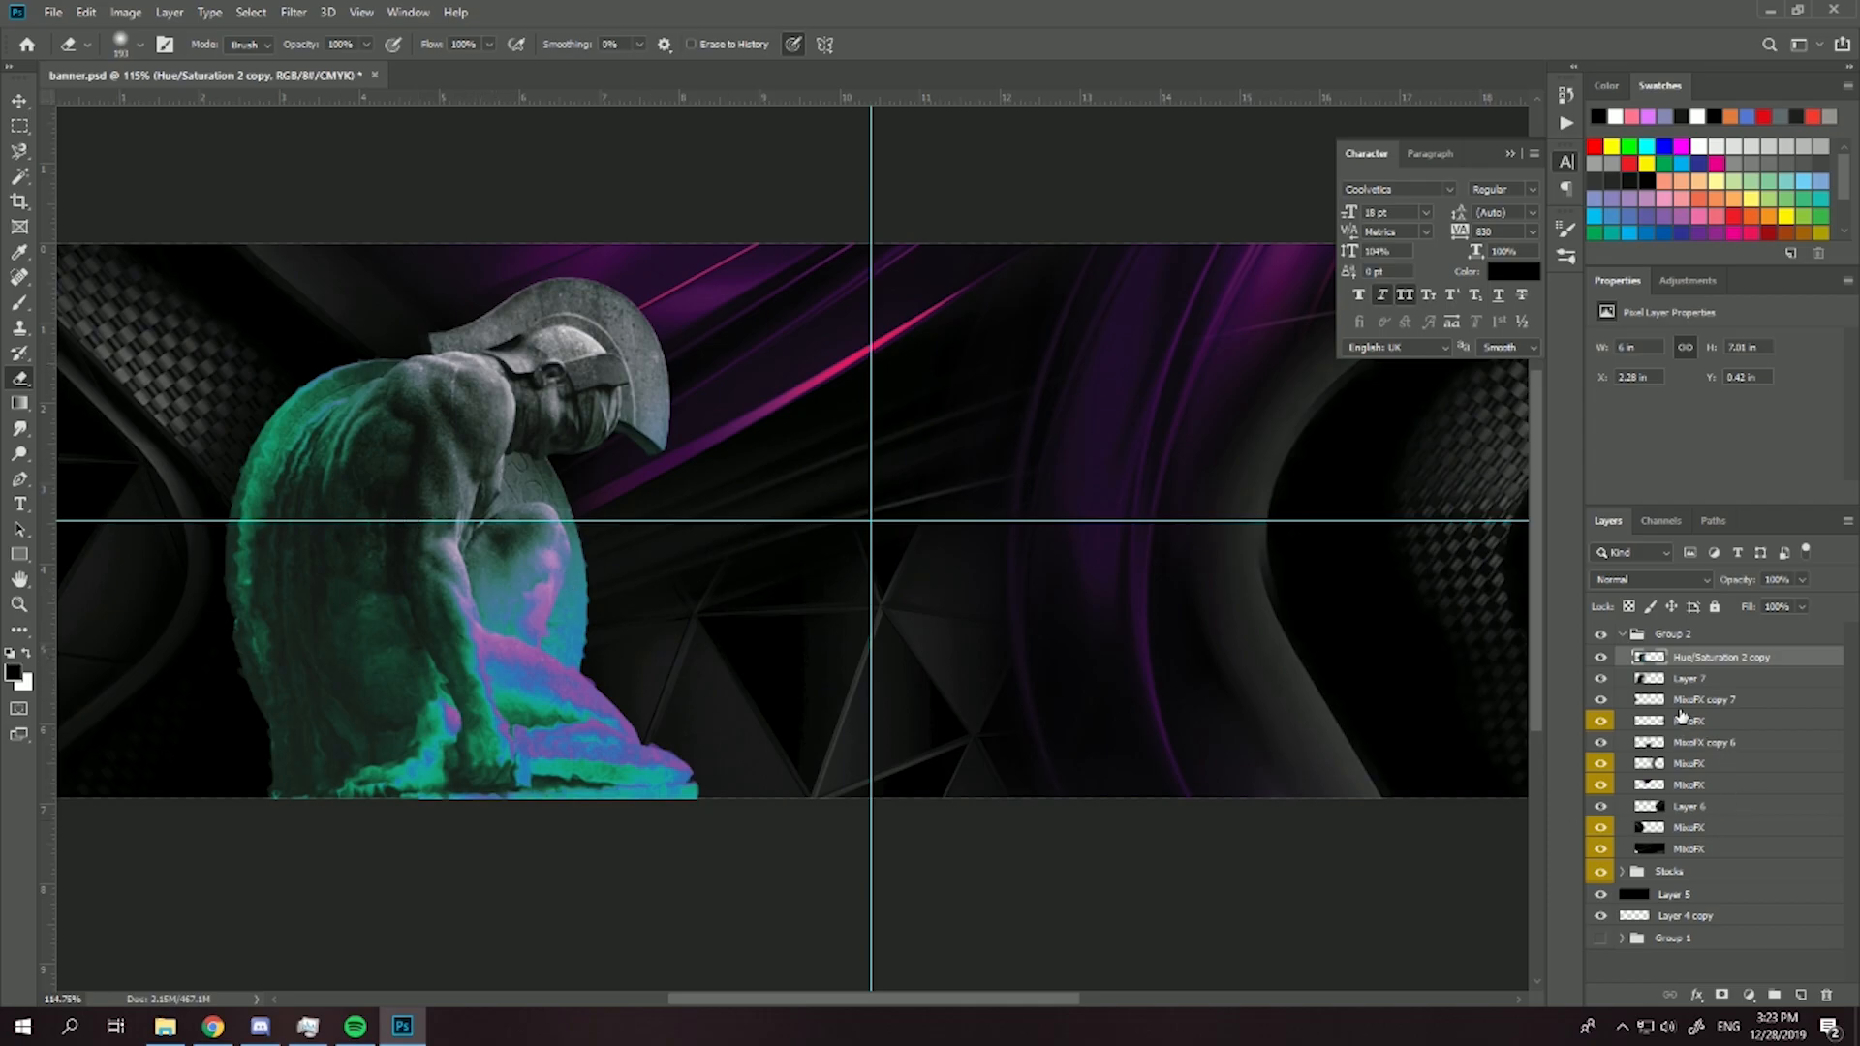
- Create a merged copy of the background MixoFX and Layer 6 layers and add a black-to-white Gradient Map above it
{"action": "left_click", "coordinate": [1686, 703]}
{"action": "left_click", "coordinate": [1690, 852], "text": "shift"}
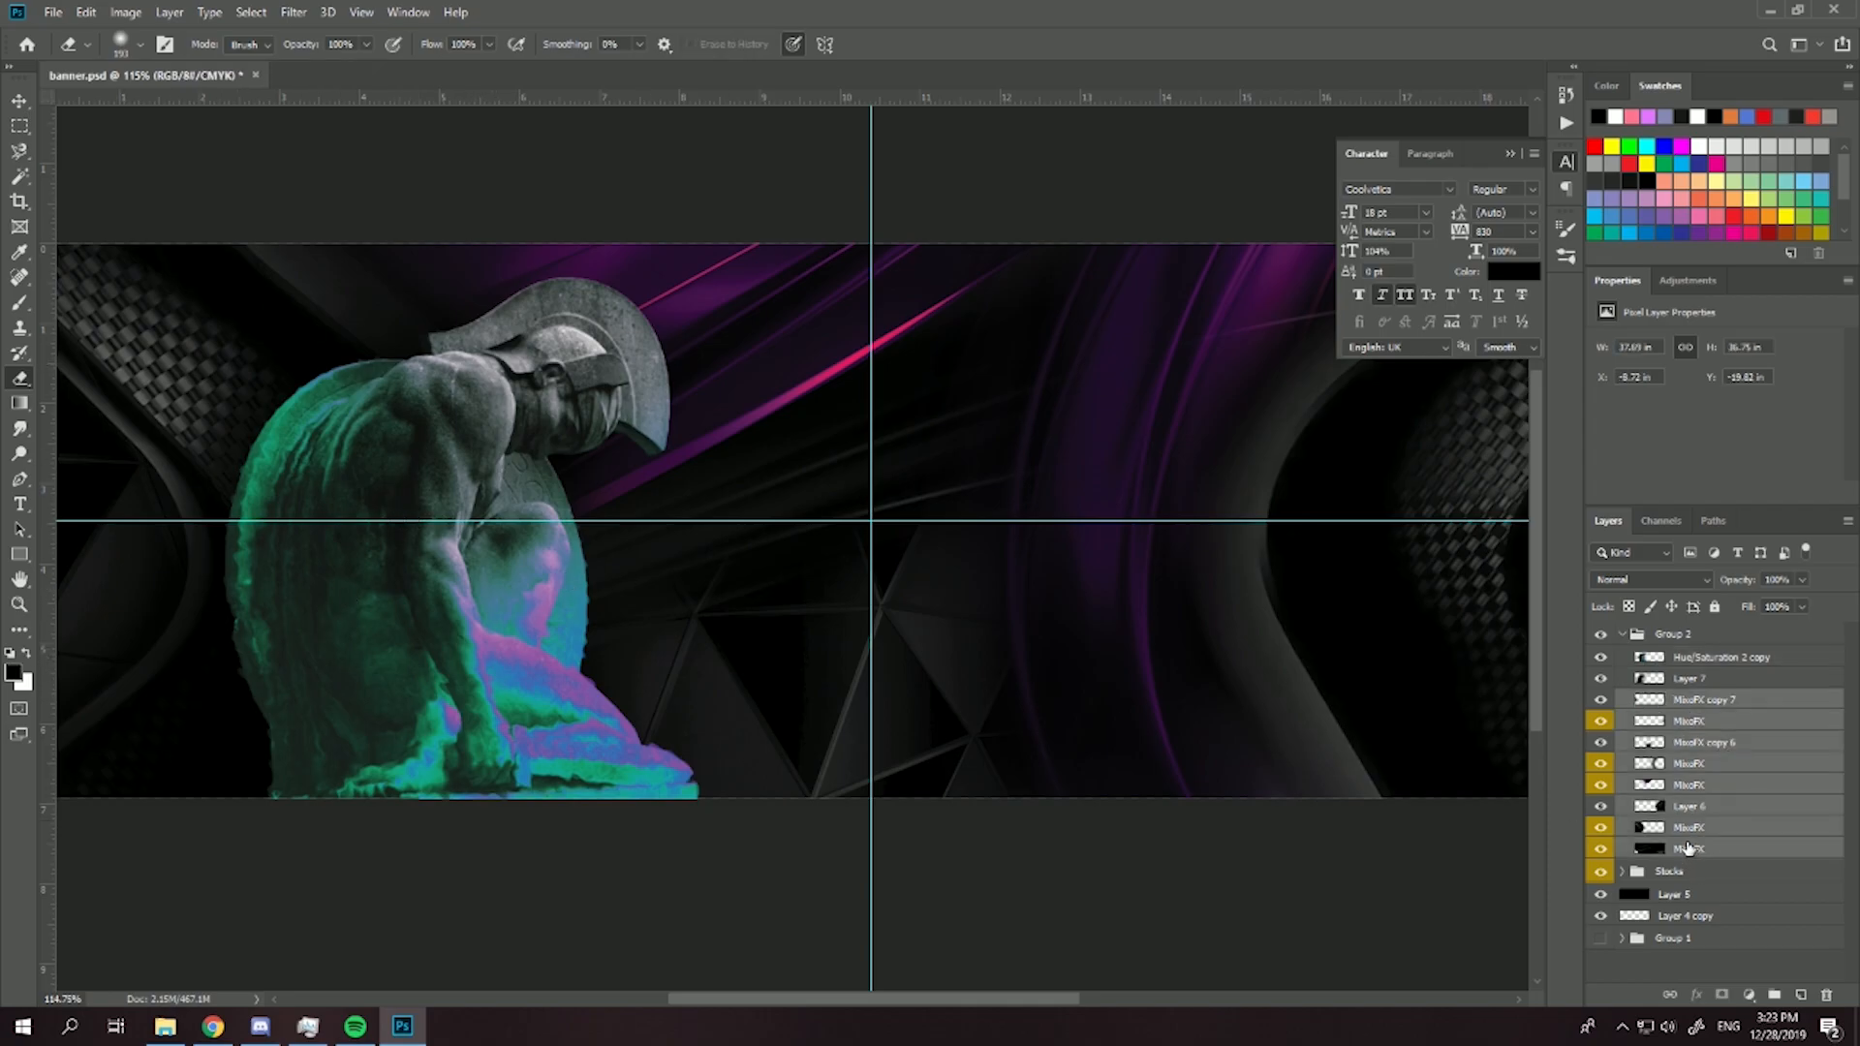
{"action": "key", "text": "ctrl+alt+e"}
{"action": "left_click", "coordinate": [1750, 994]}
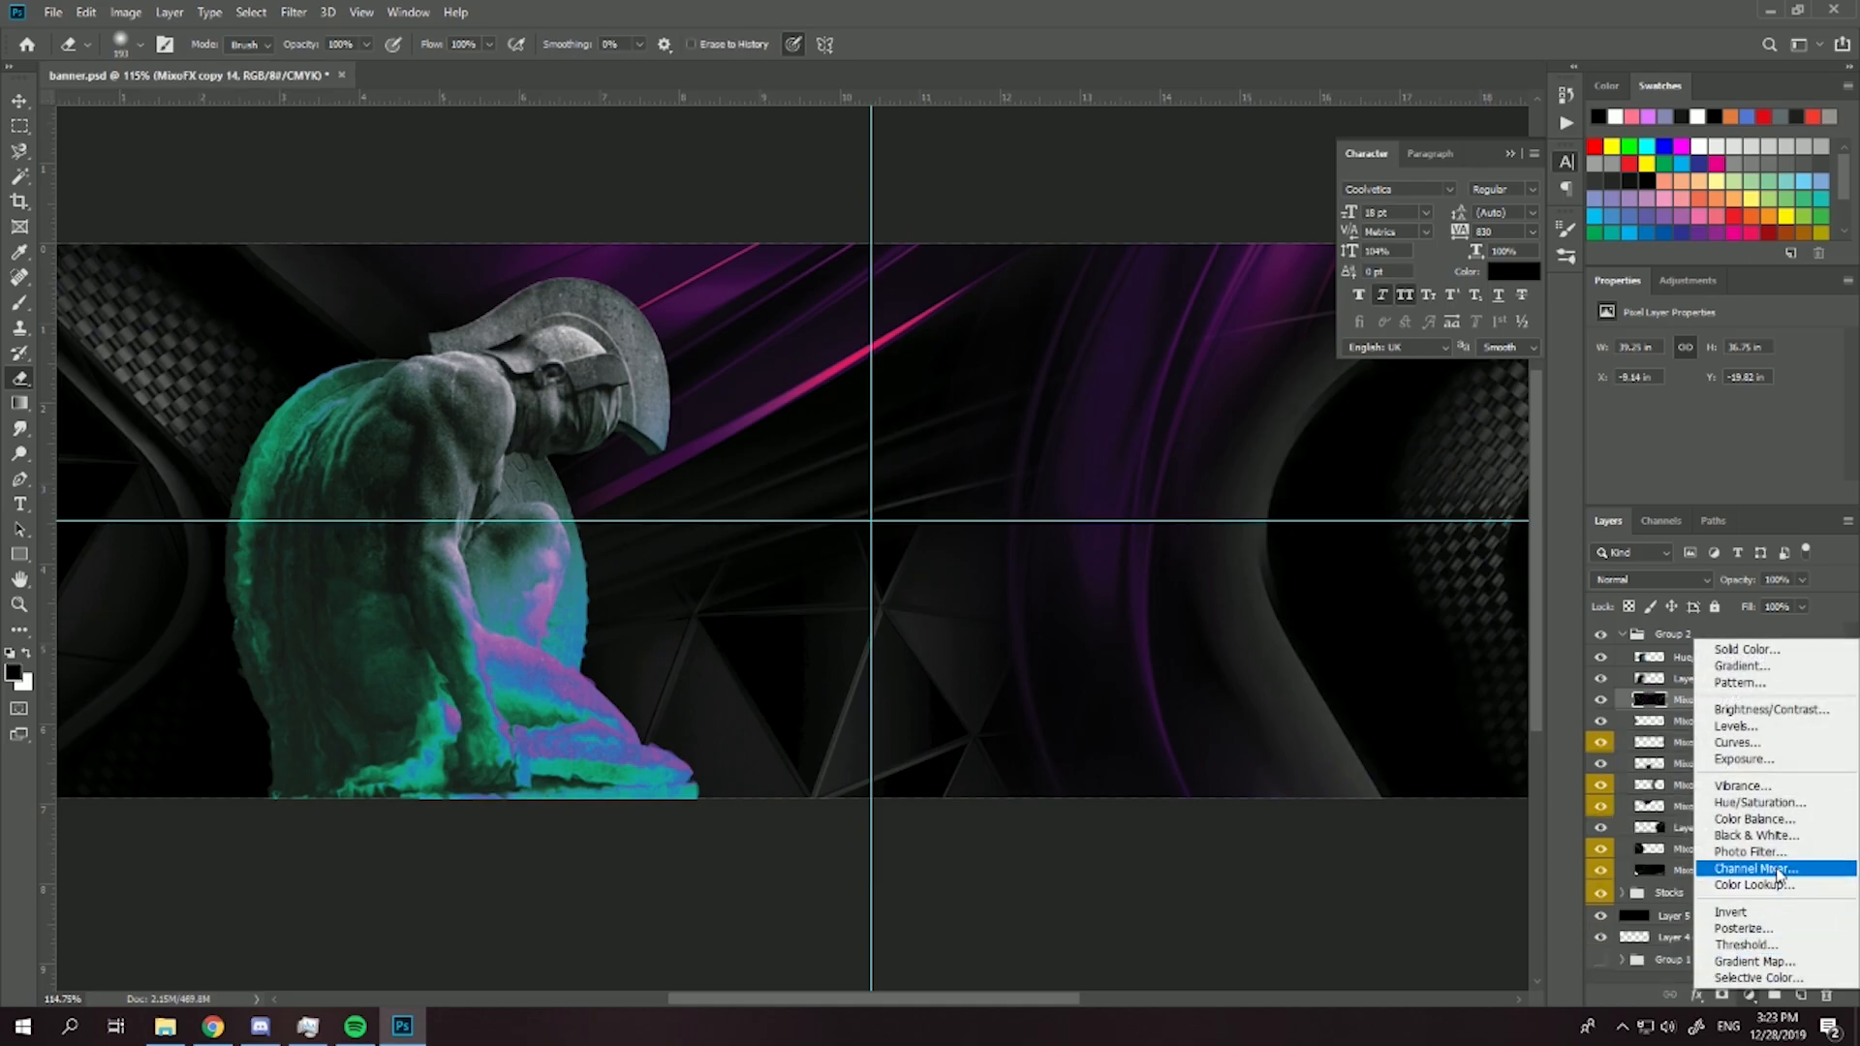
{"action": "left_click", "coordinate": [1751, 960]}
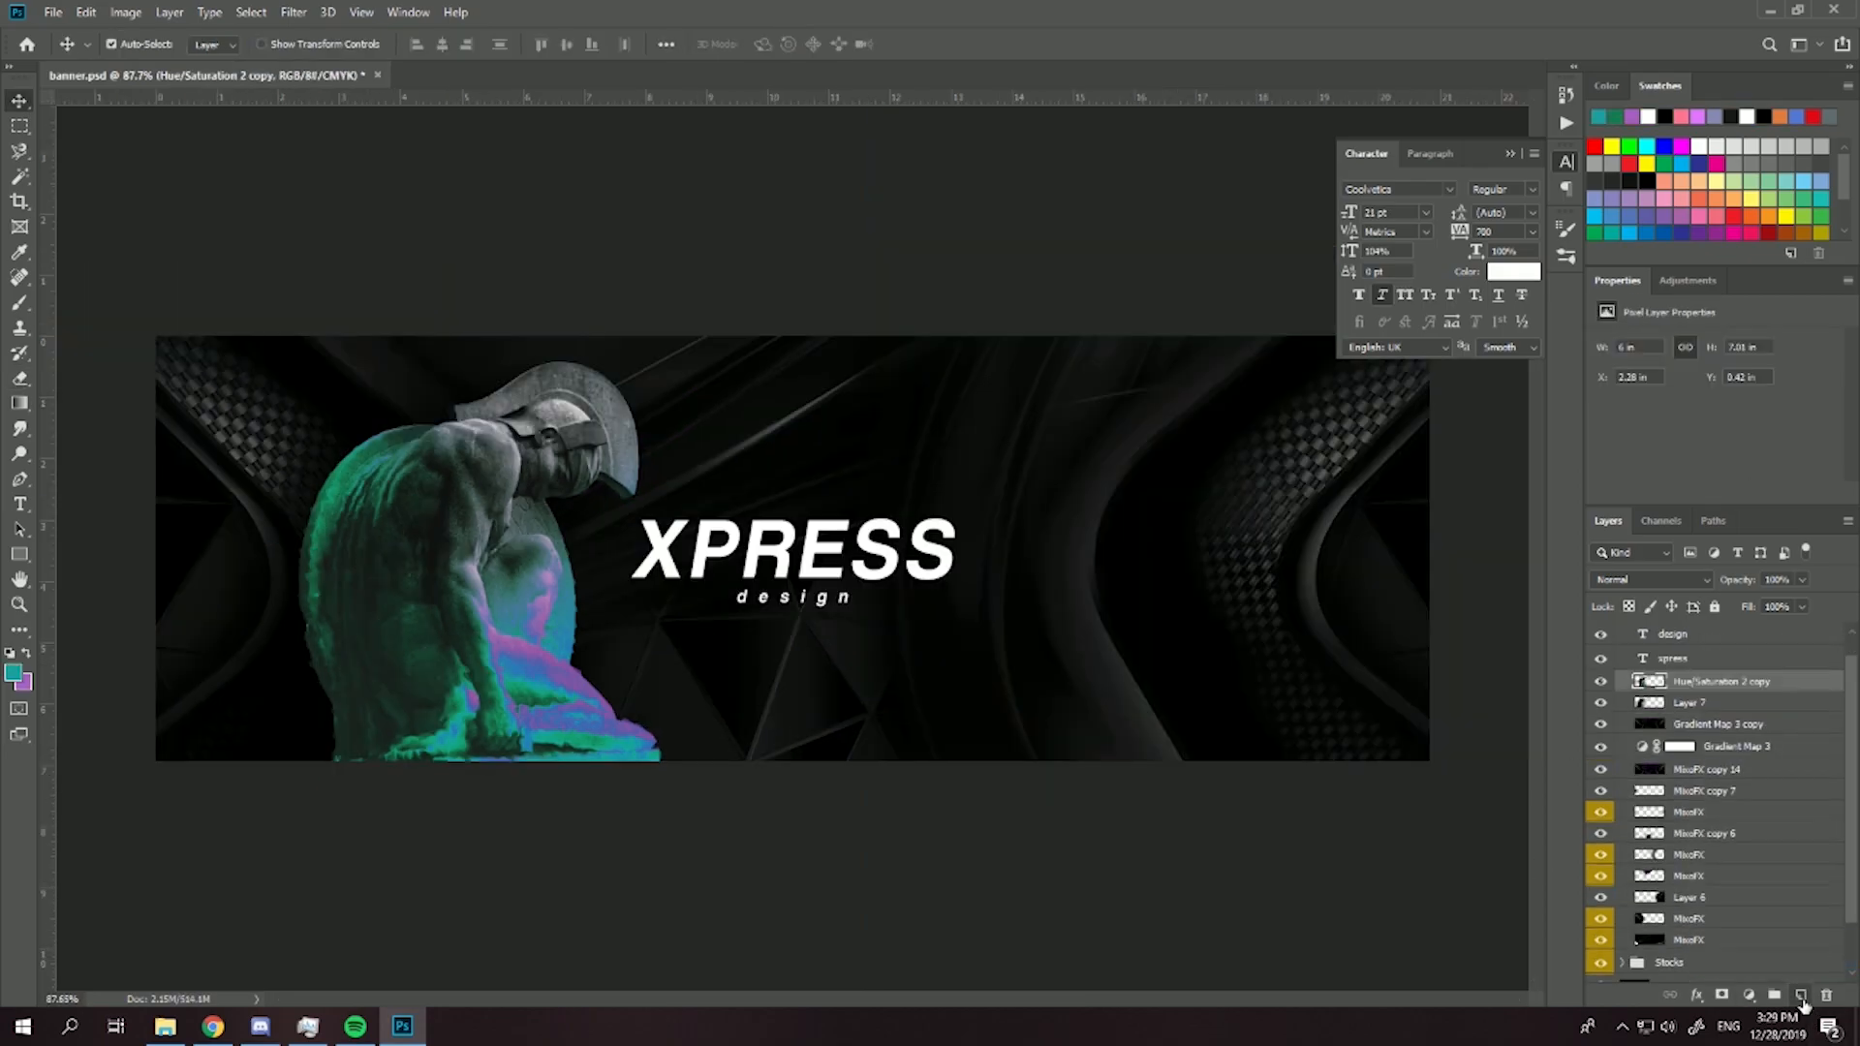
- On a new layer, paint soft teal glows above the helmet and beside the statue's base, and a purple glow in the banner's lower-left corner
{"action": "key", "text": "ctrl+shift+alt+n"}
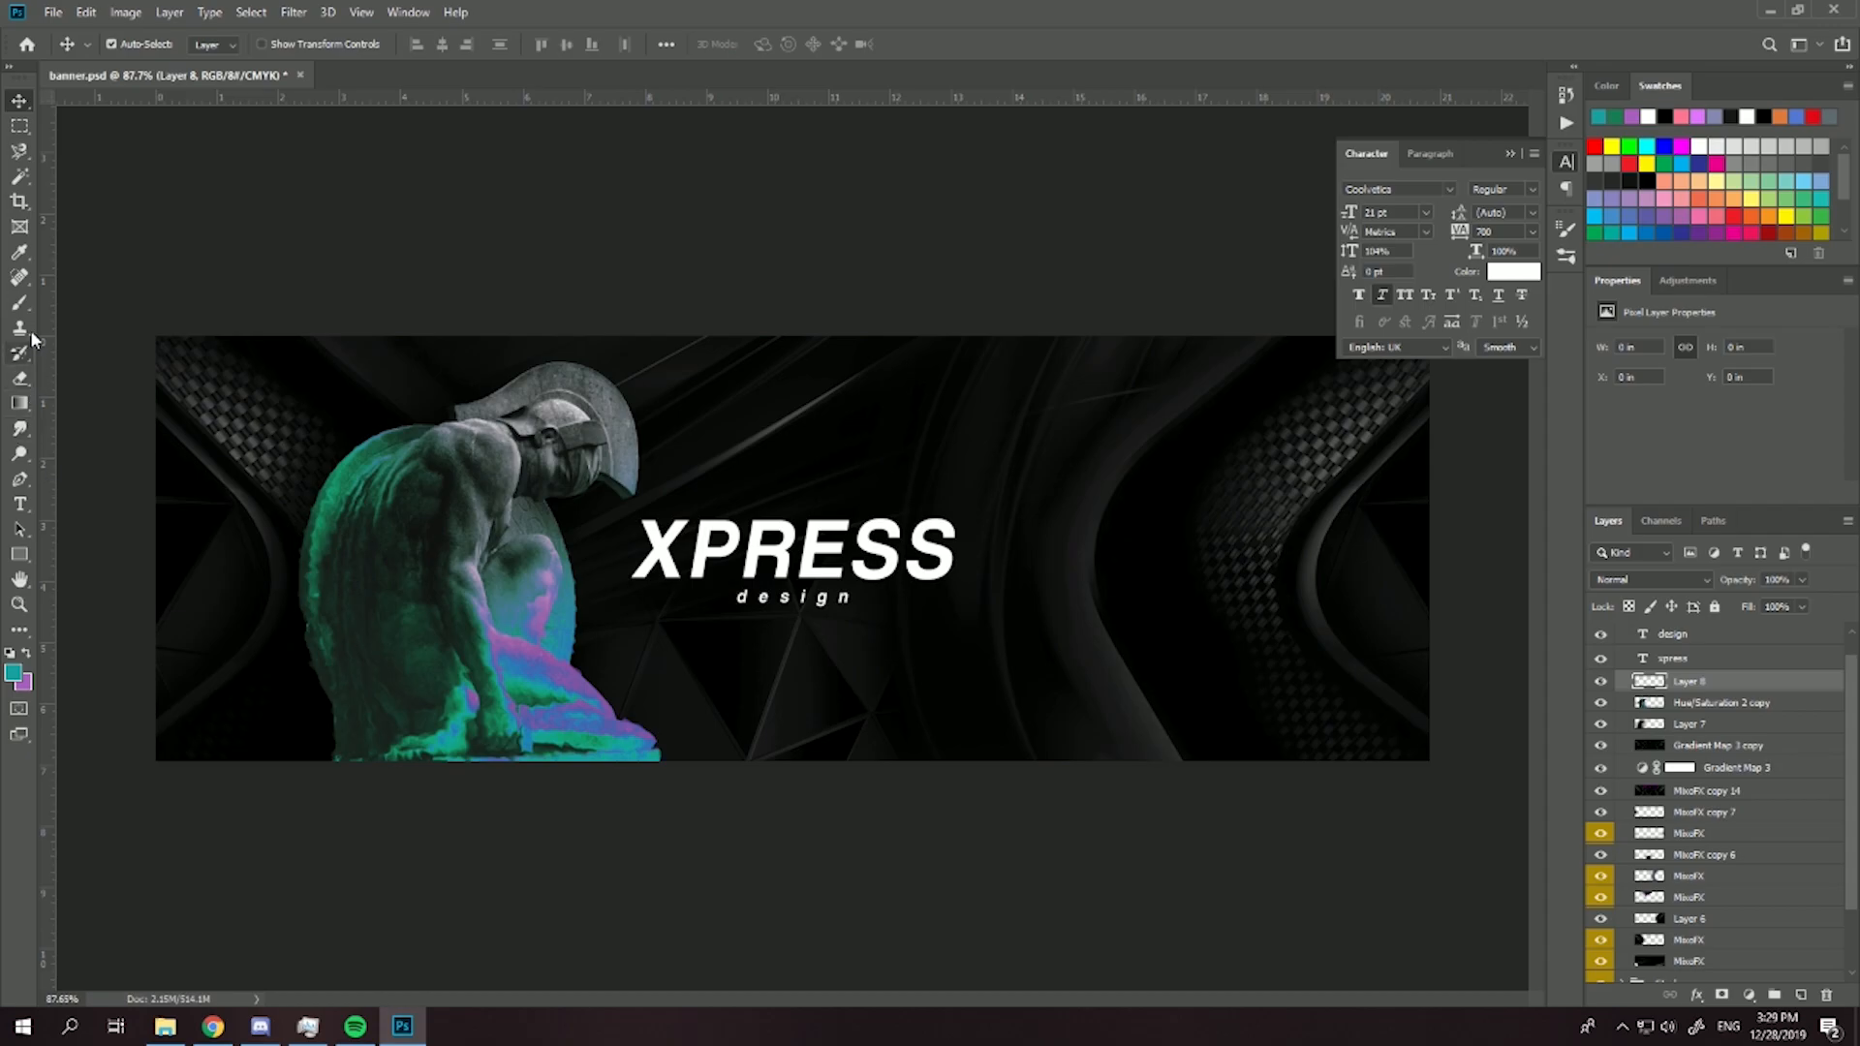
{"action": "left_click", "coordinate": [19, 302]}
{"action": "left_click_drag", "start_coordinate": [356, 240], "coordinate": [405, 240]}
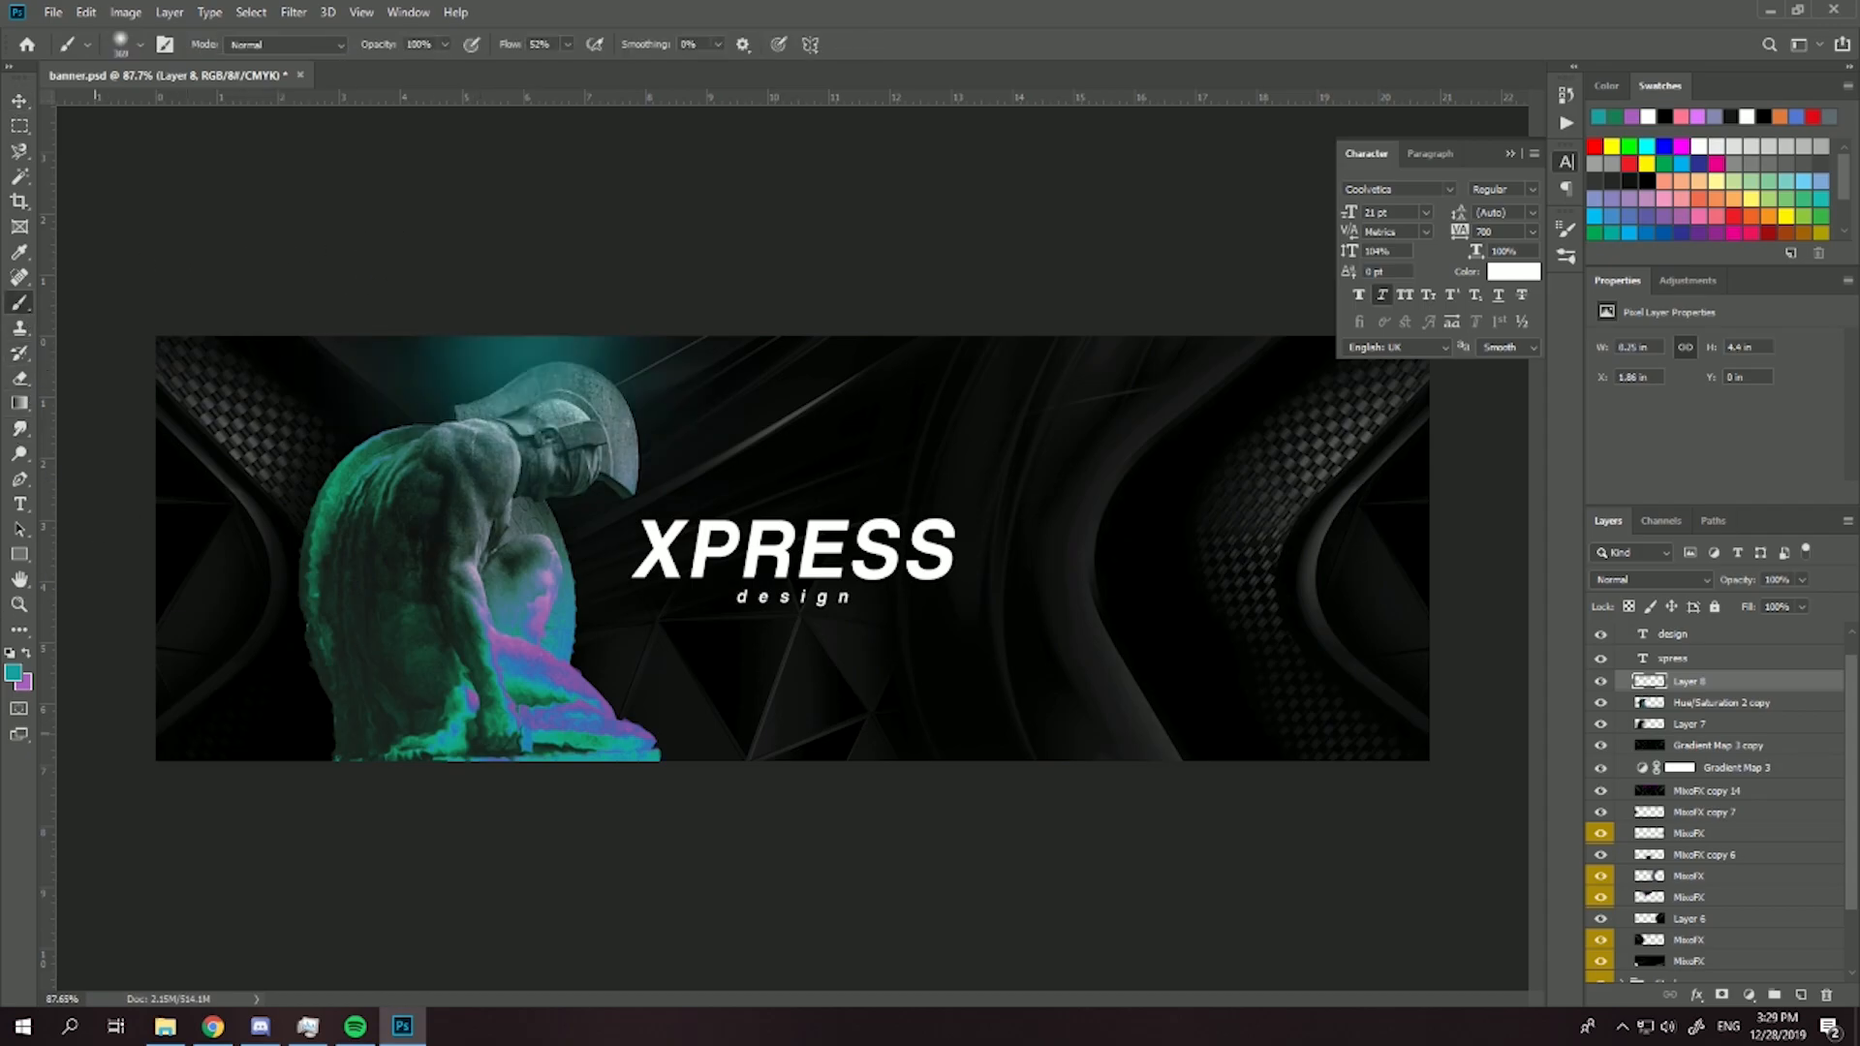
{"action": "left_click", "coordinate": [25, 650]}
{"action": "left_click", "coordinate": [152, 651]}
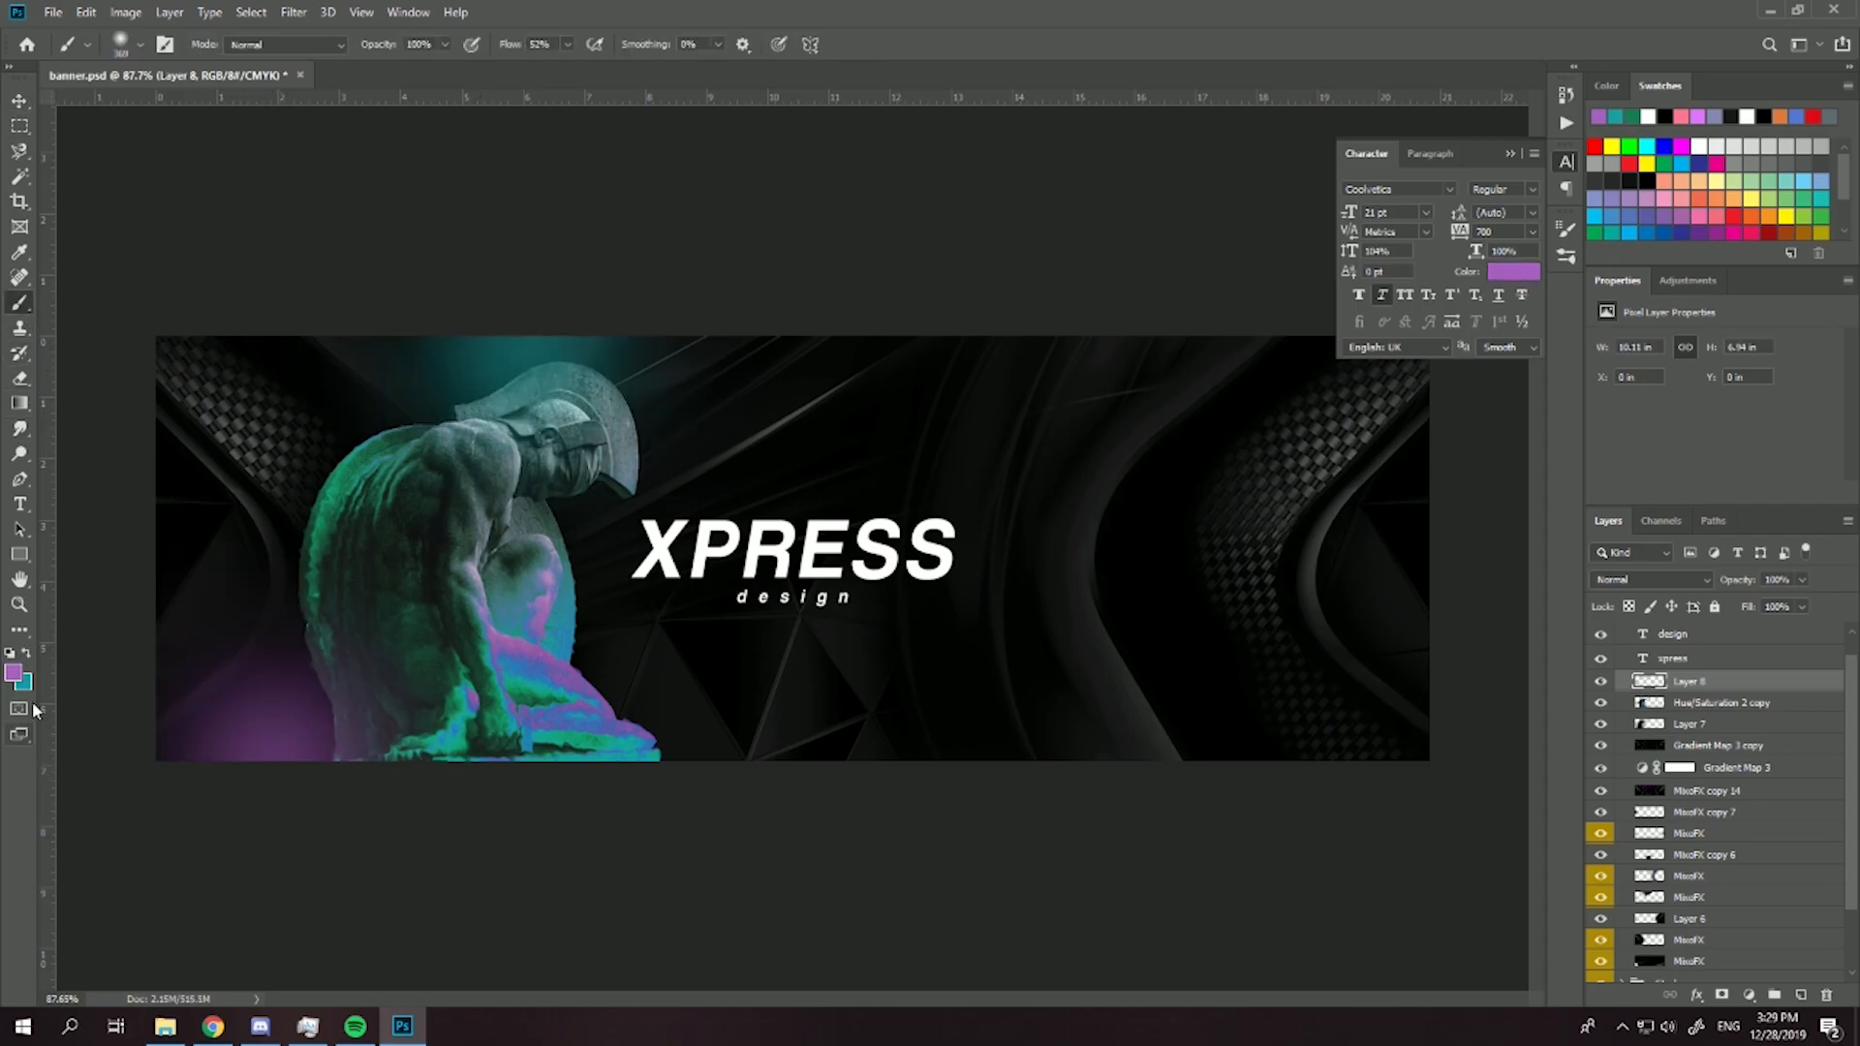
{"action": "left_click", "coordinate": [25, 651]}
{"action": "left_click", "coordinate": [593, 652]}
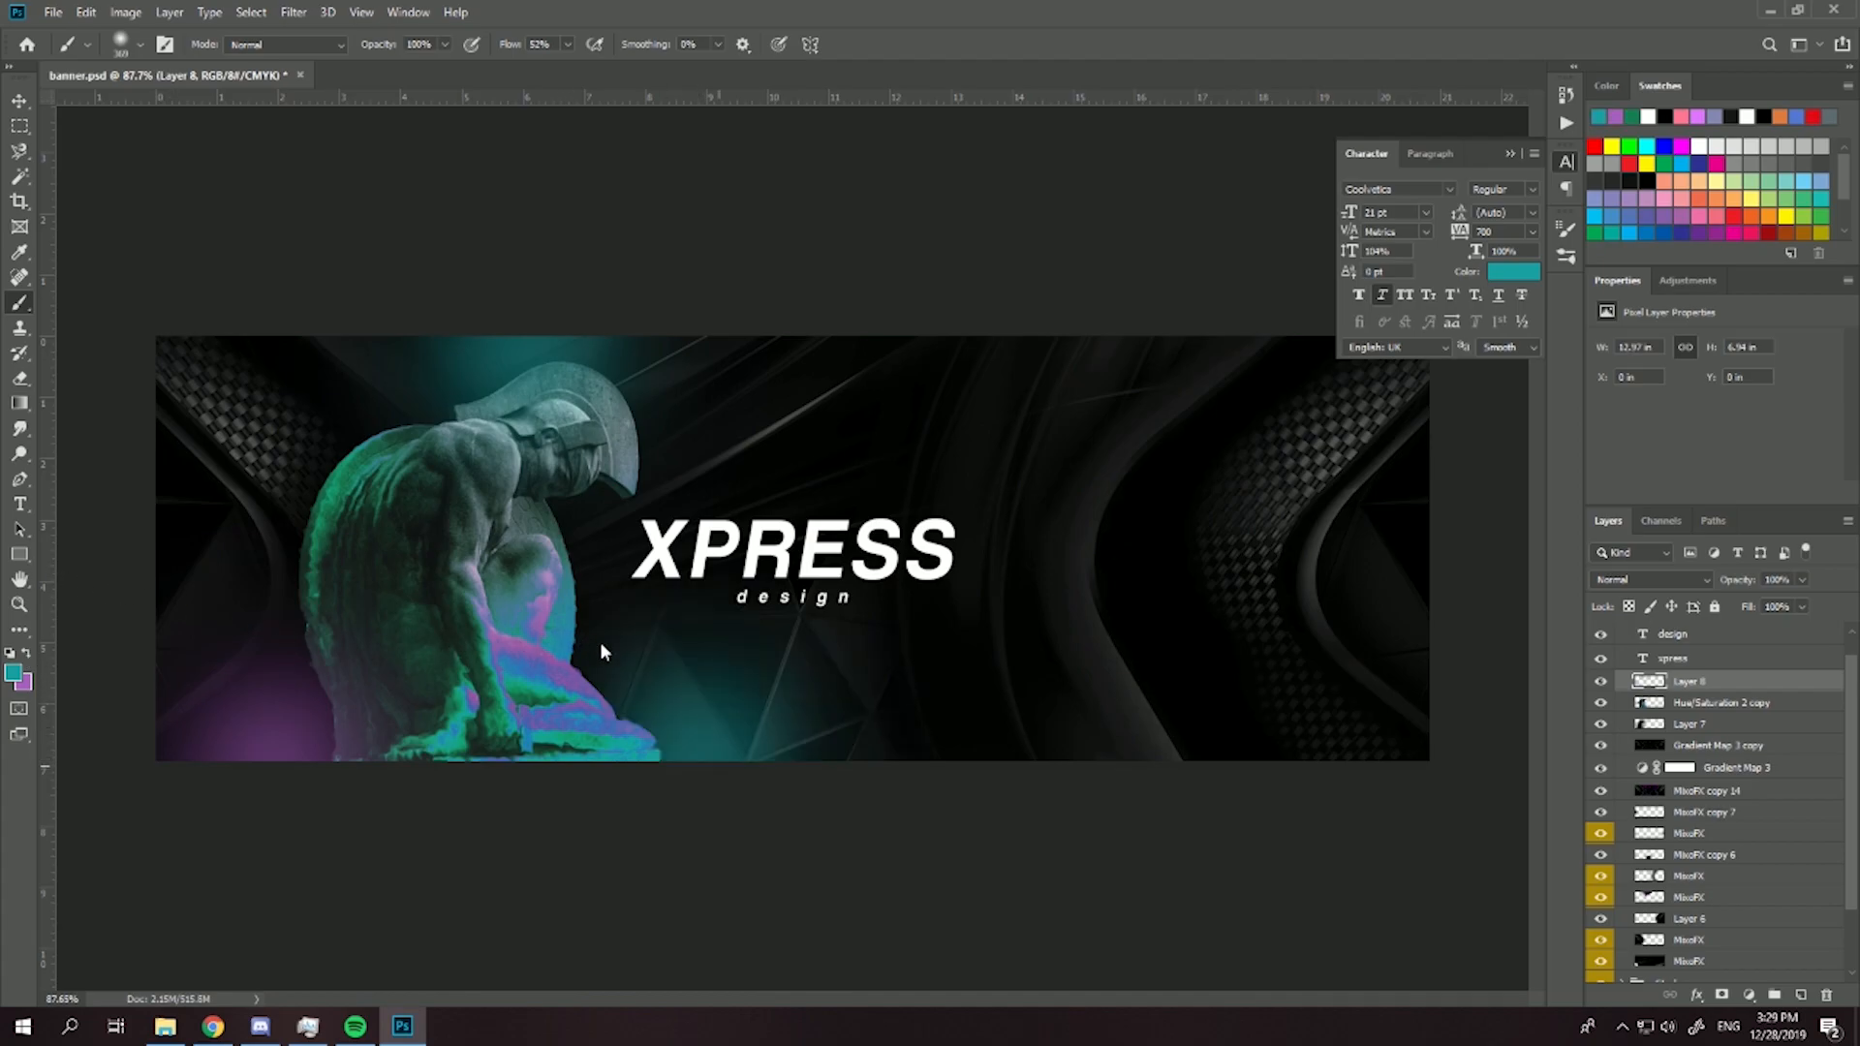
- Keep the glow layer's blending mode at Normal and lower its opacity to 37%
{"action": "left_click", "coordinate": [1682, 588]}
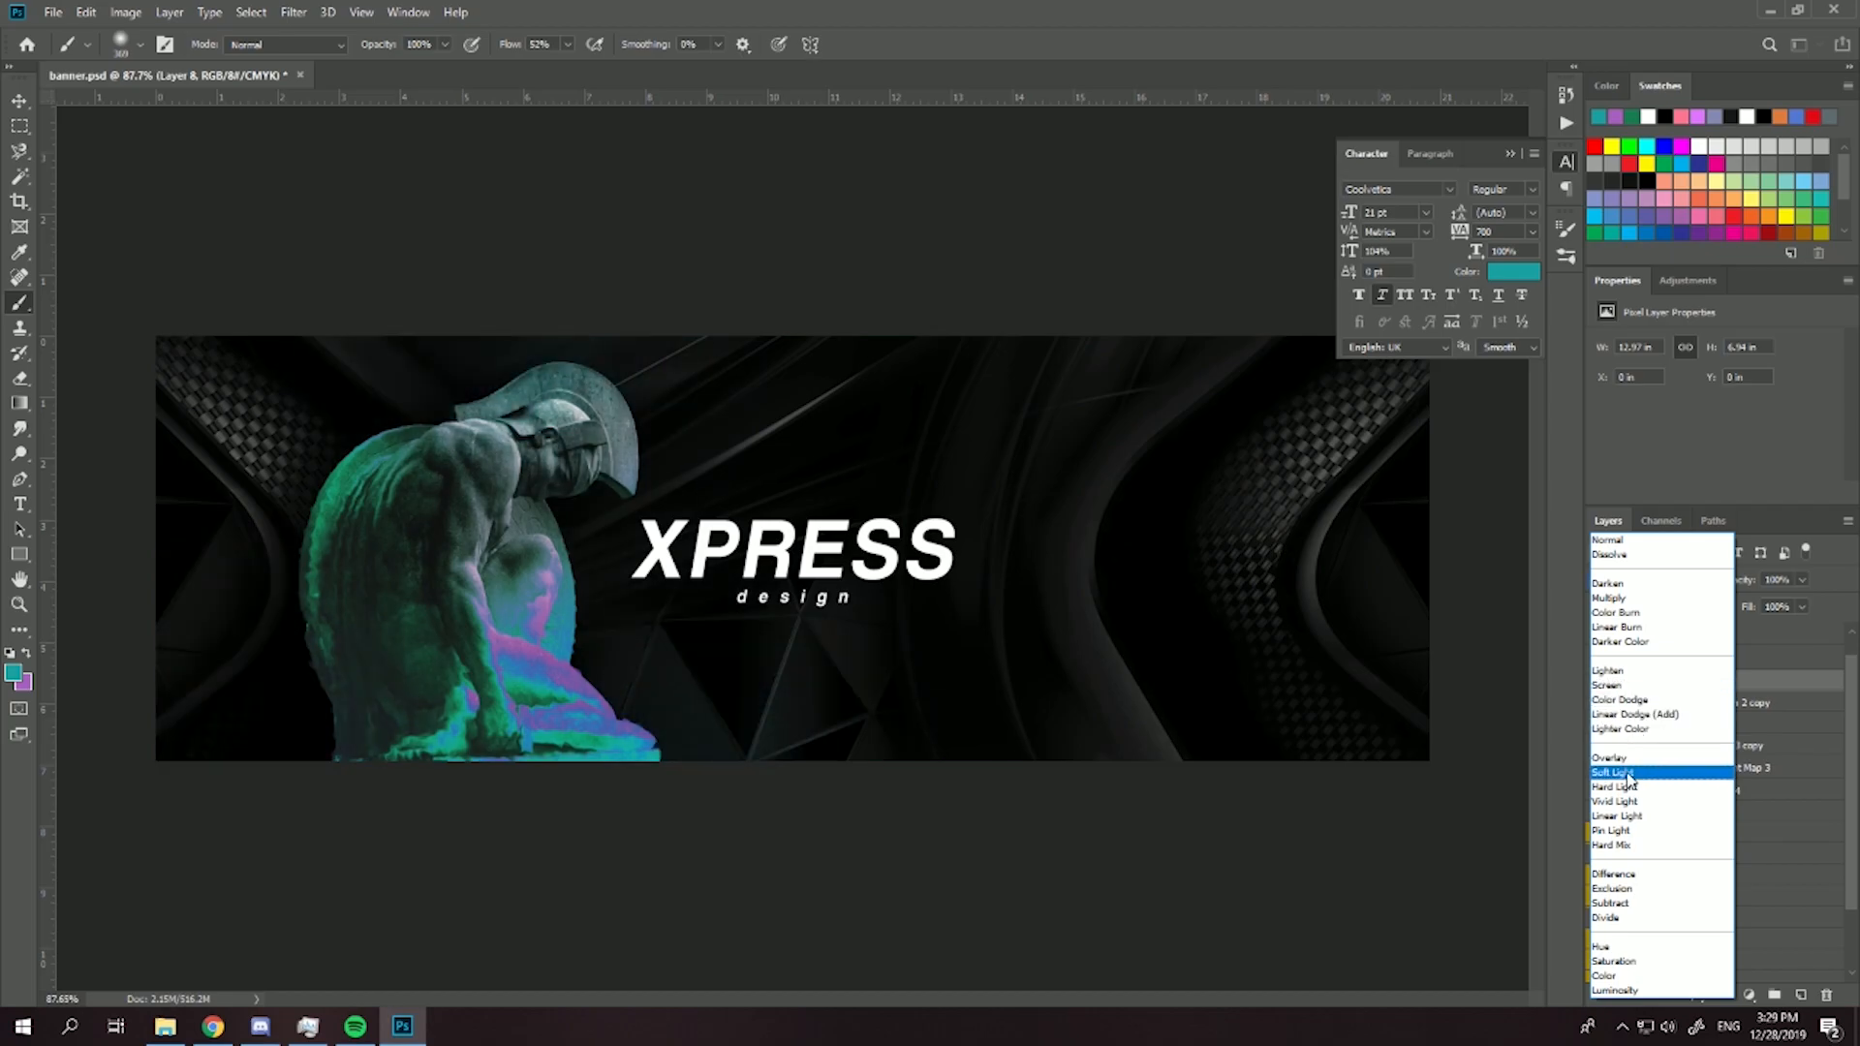
{"action": "left_click", "coordinate": [1633, 542]}
{"action": "left_click_drag", "start_coordinate": [1803, 581], "coordinate": [1748, 605]}
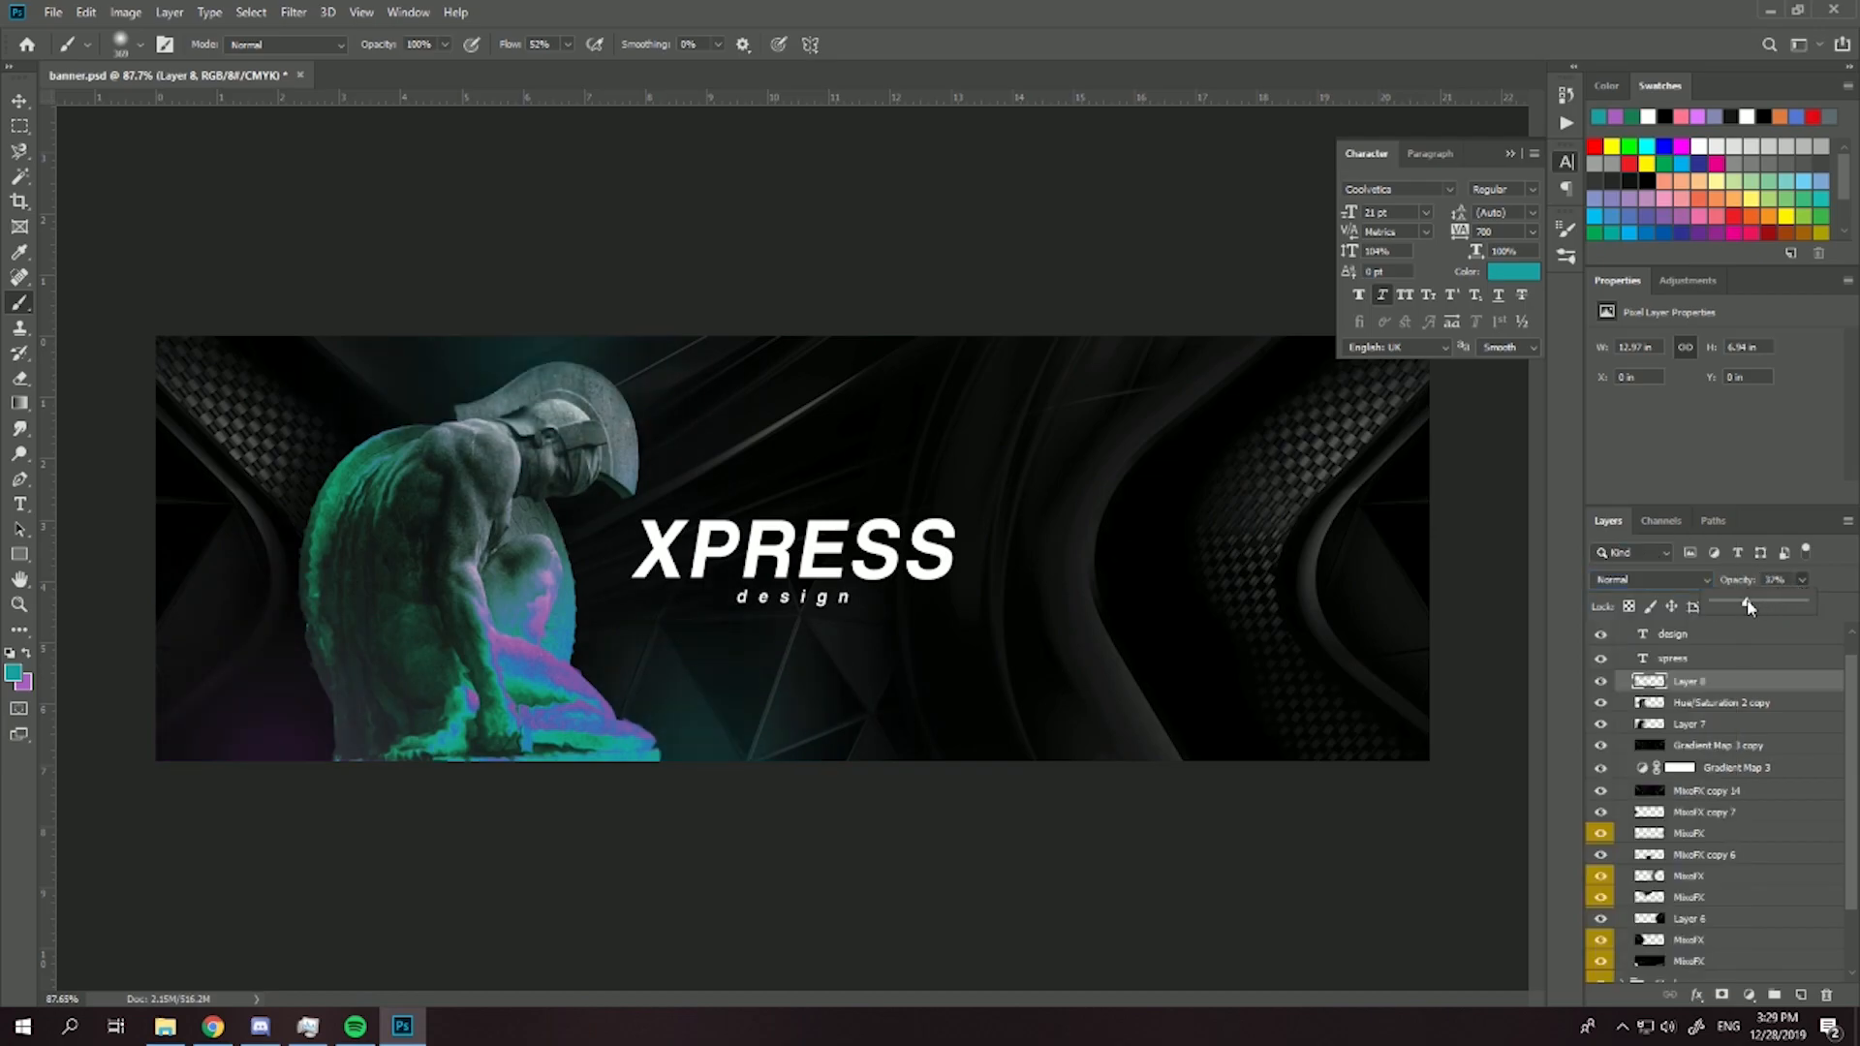
- Apply a Gaussian Blur with a radius of about 58 pixels to the glow layer
{"action": "left_click", "coordinate": [293, 11]}
{"action": "left_click", "coordinate": [596, 304]}
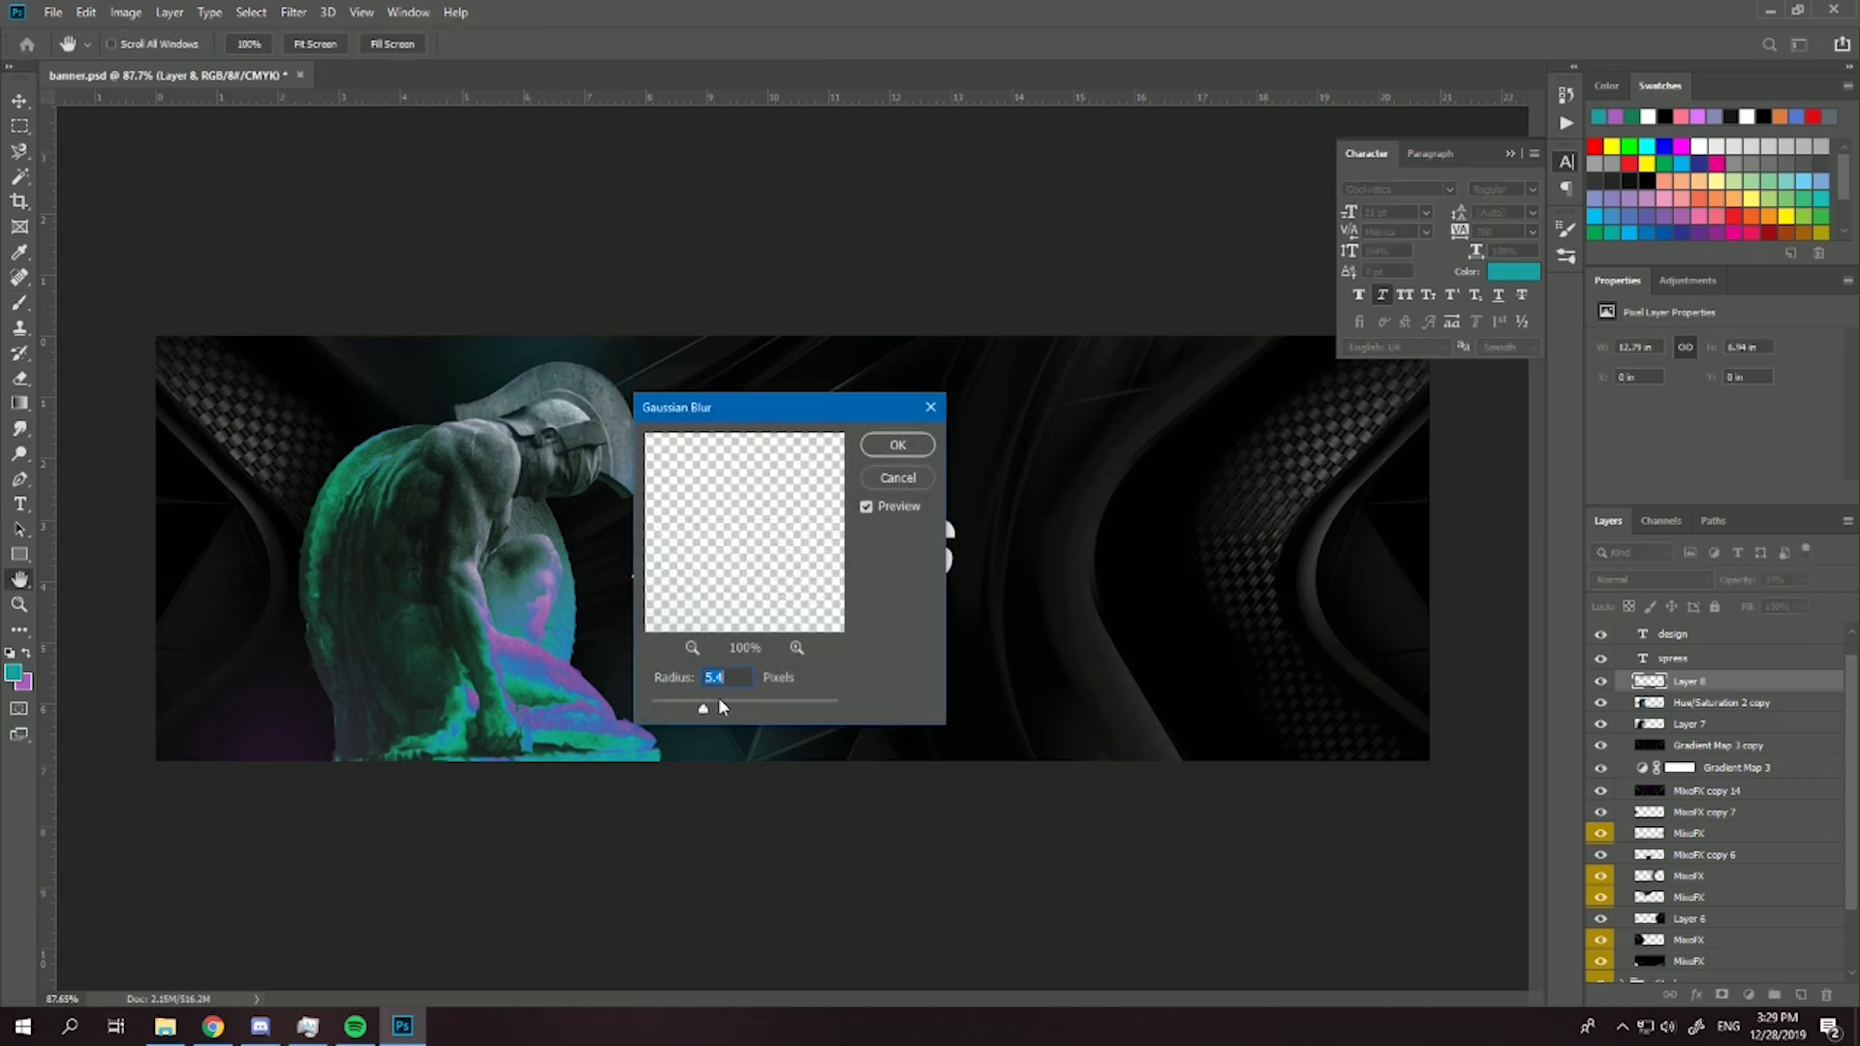
{"action": "left_click_drag", "start_coordinate": [755, 405], "coordinate": [979, 350]}
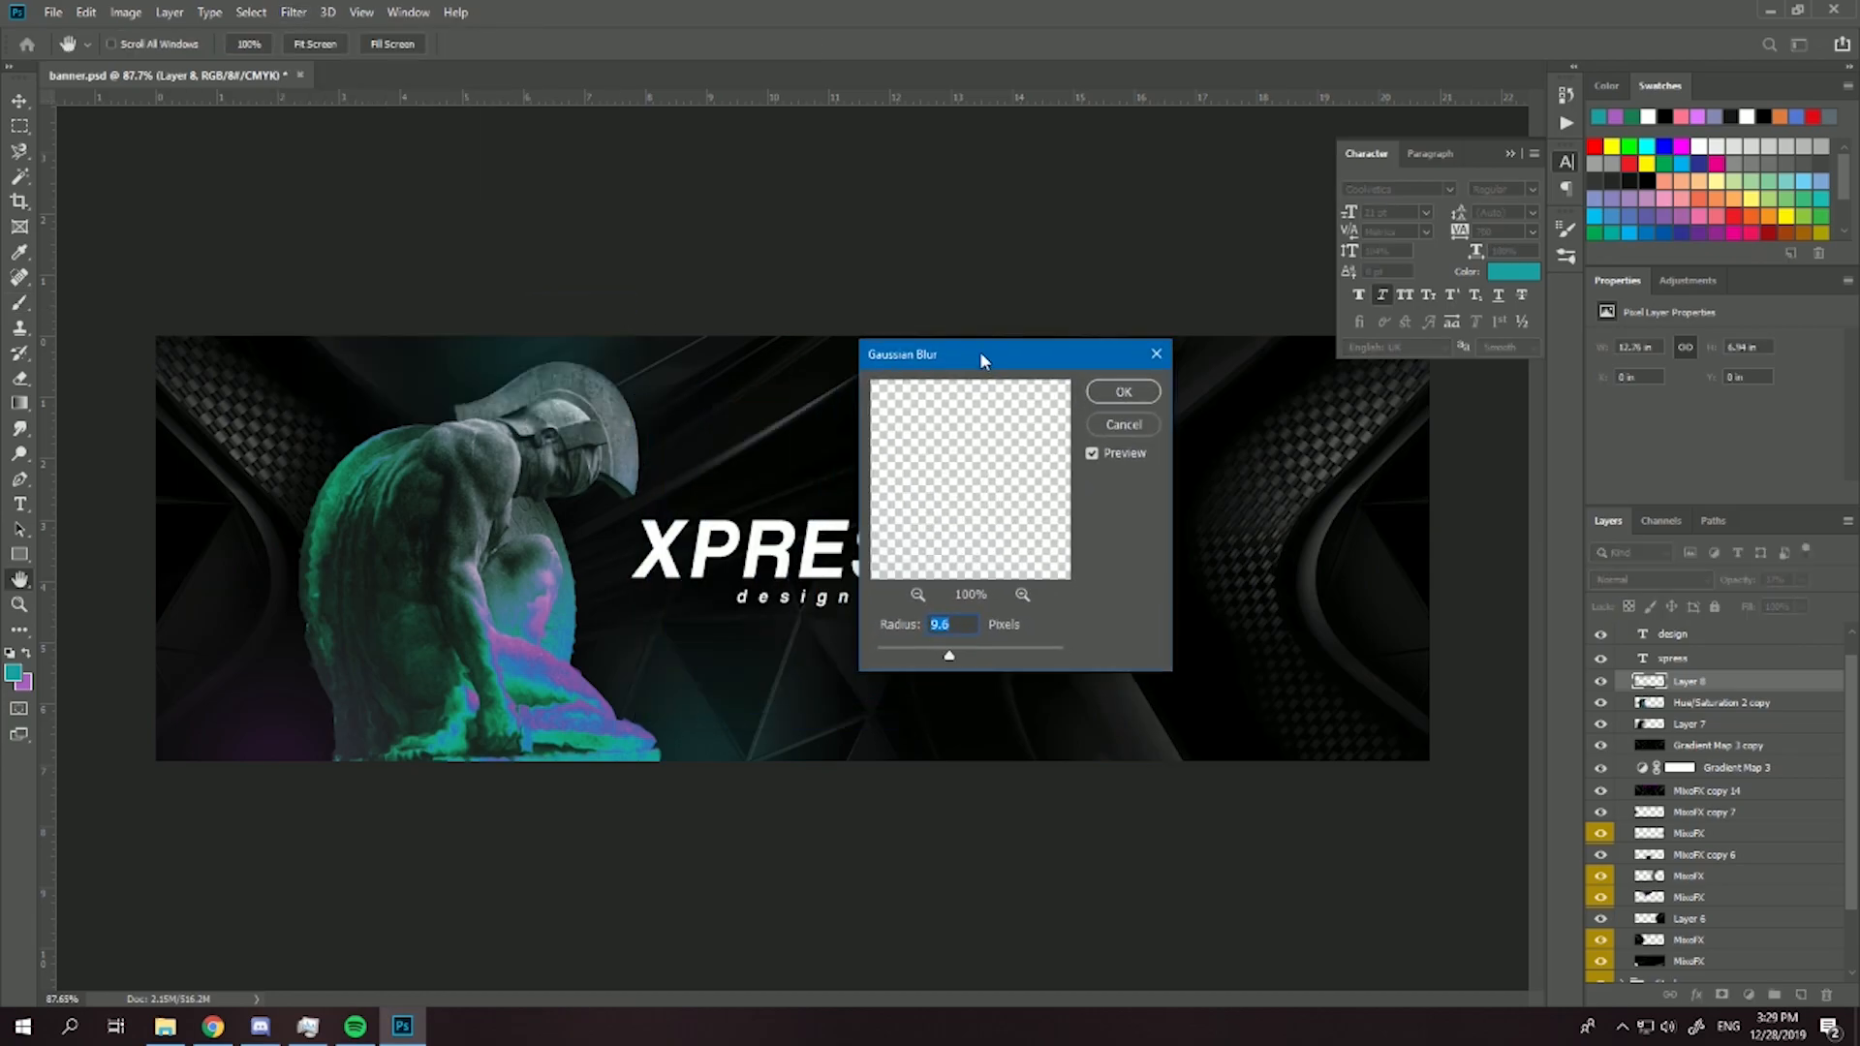
{"action": "left_click", "coordinate": [980, 655]}
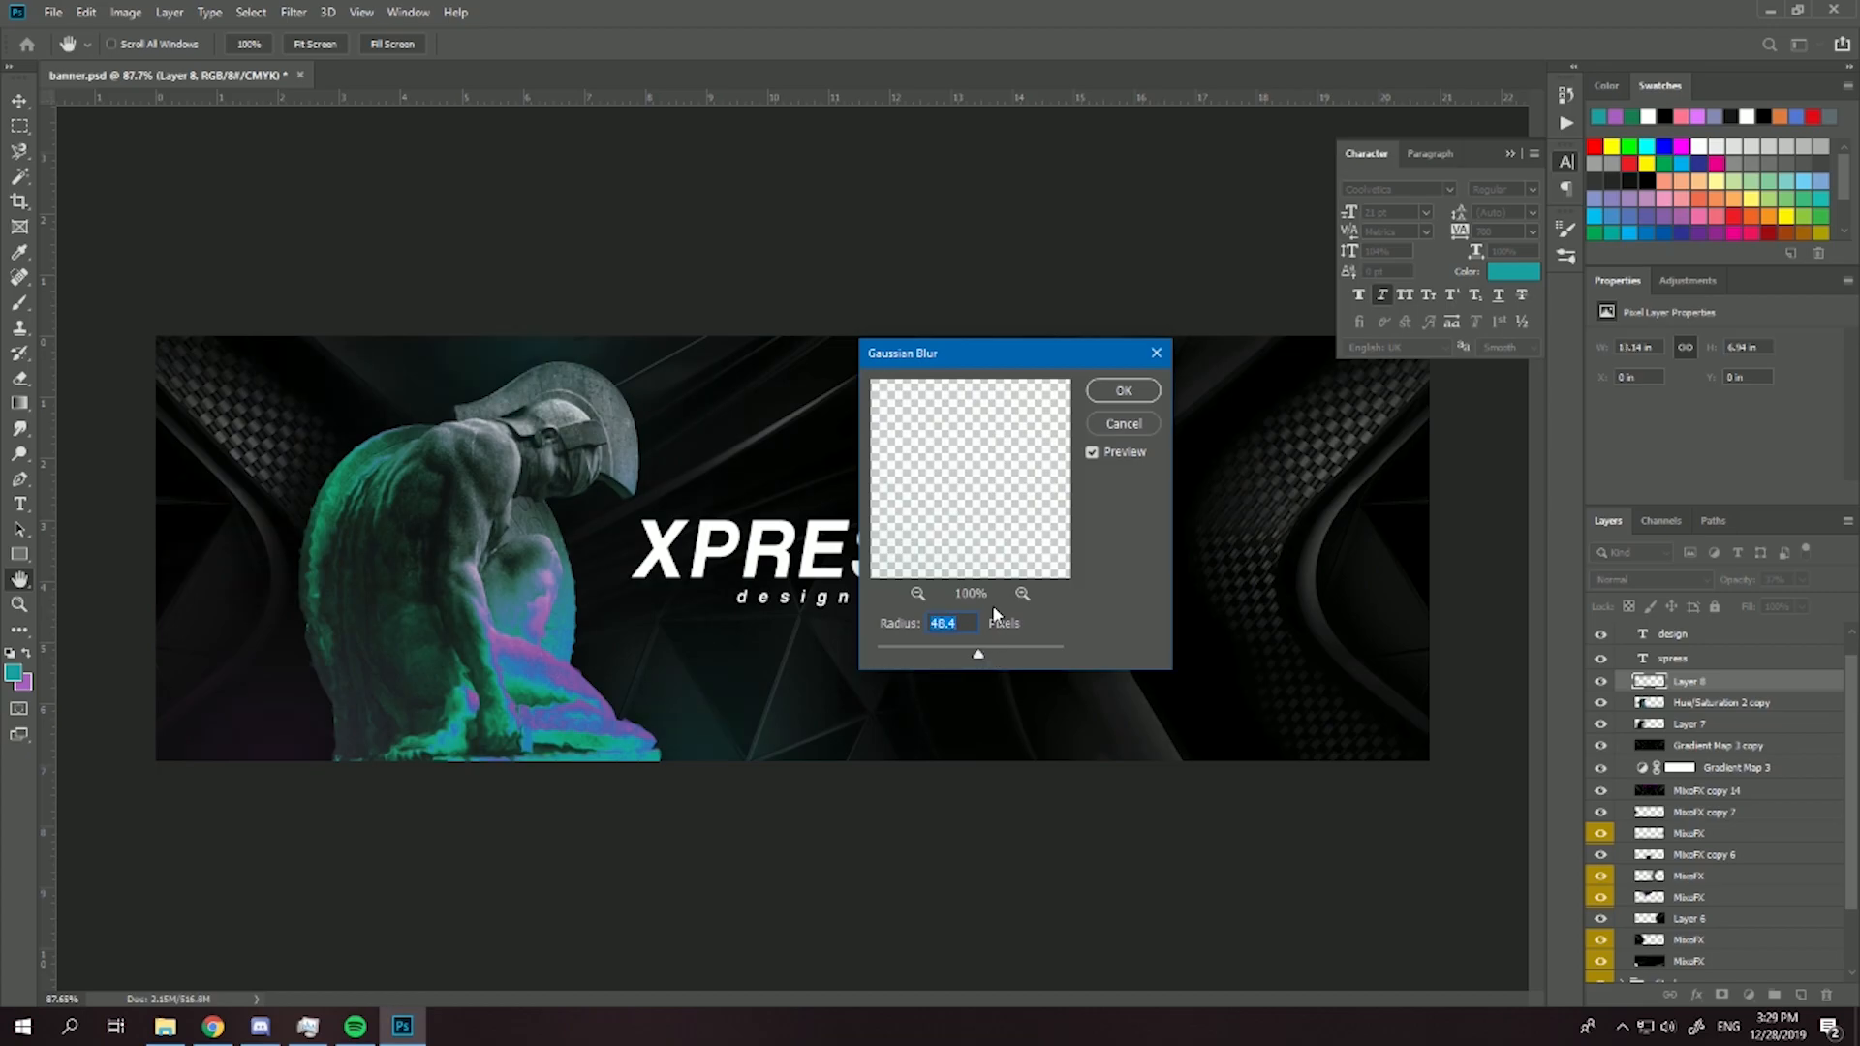
{"action": "left_click", "coordinate": [1122, 392]}
{"action": "scroll", "coordinate": [997, 470], "scroll_direction": "down", "scroll_amount": 4}
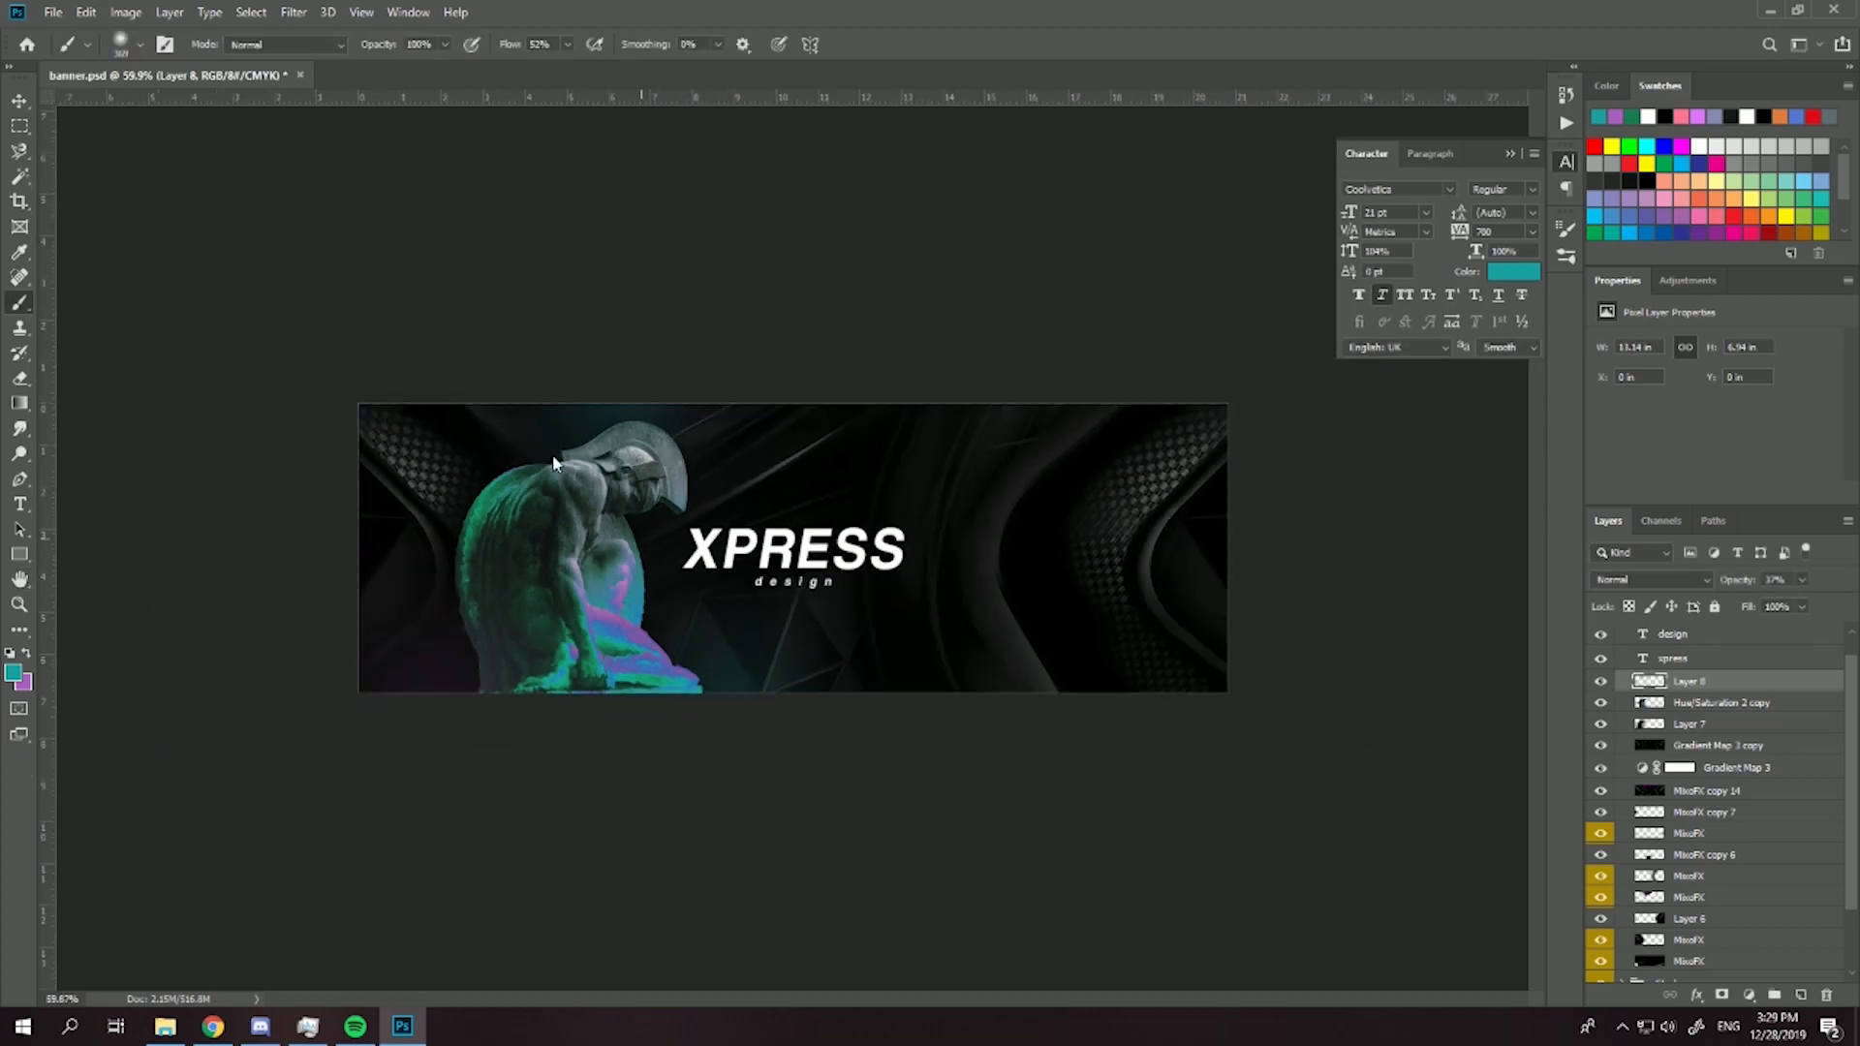
{"action": "scroll", "coordinate": [372, 625], "scroll_direction": "up", "scroll_amount": 5}
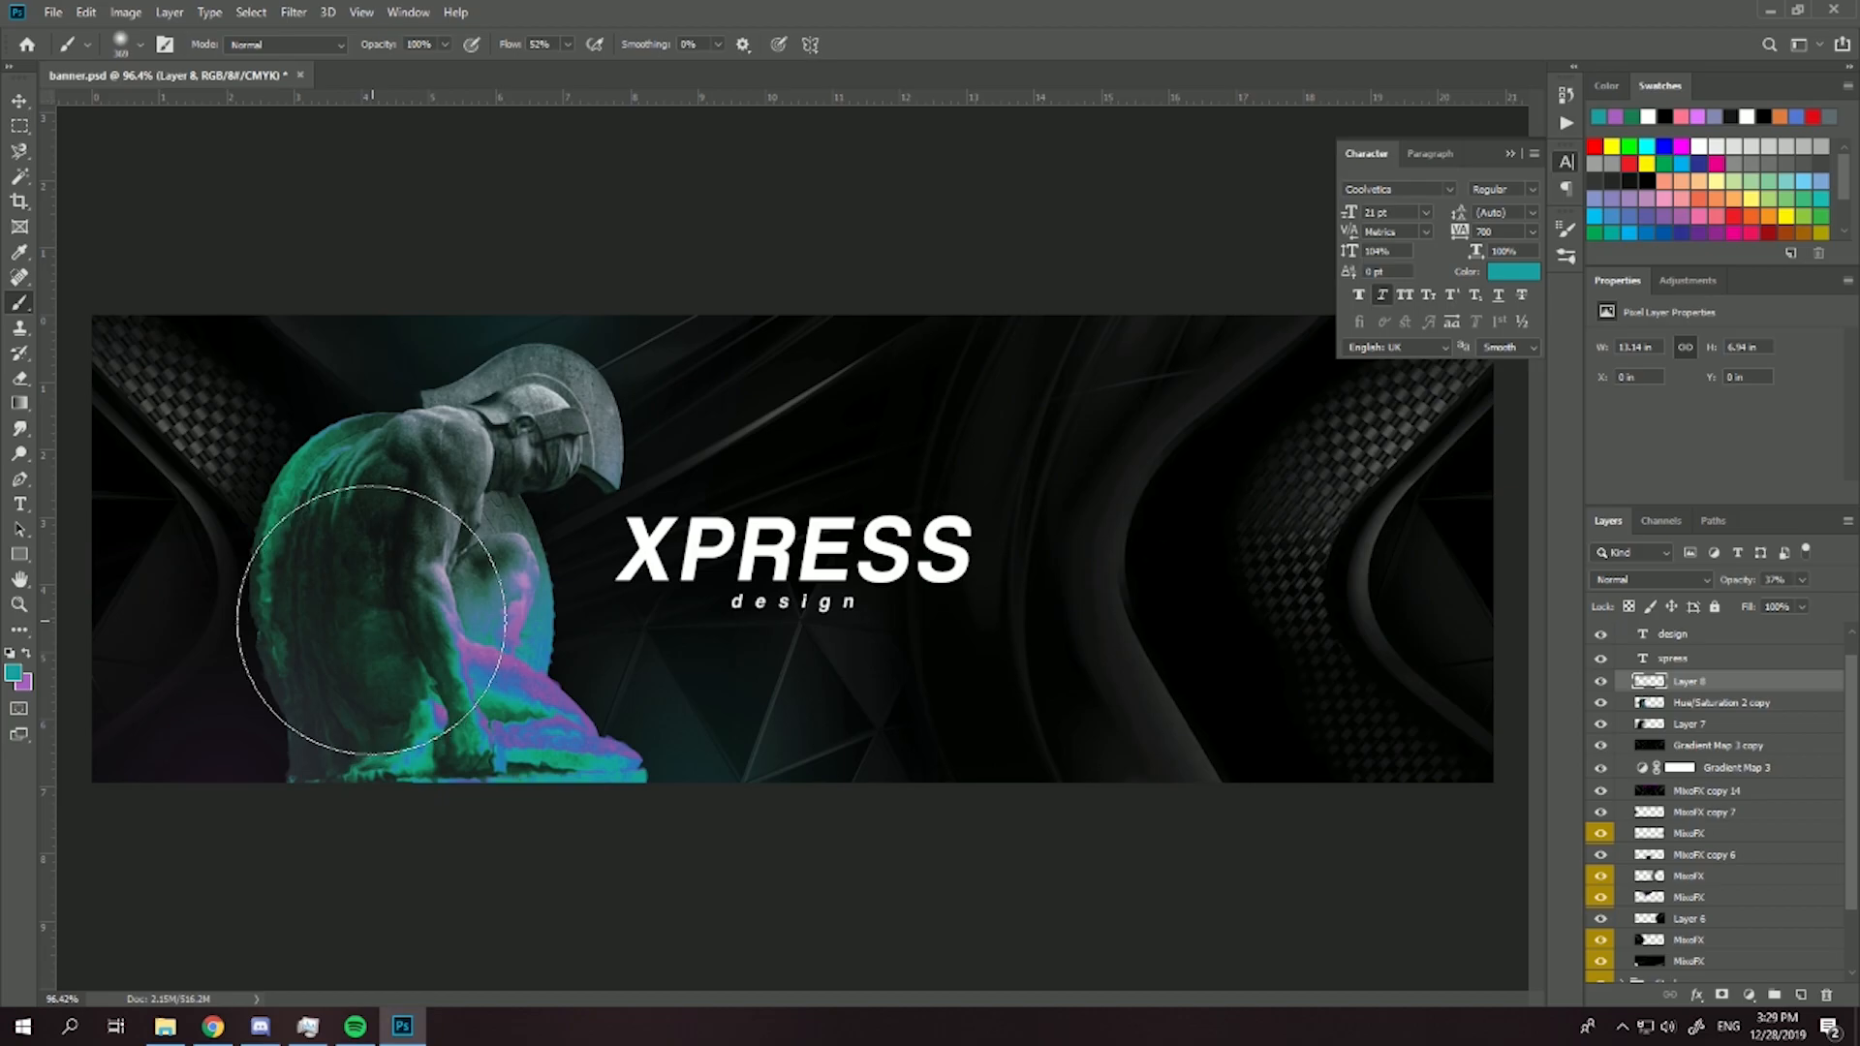
- Add a layer directly above the statue and paint soft white highlights over its helmet, shoulder and back with a larger brush
{"action": "left_click", "coordinate": [1705, 704]}
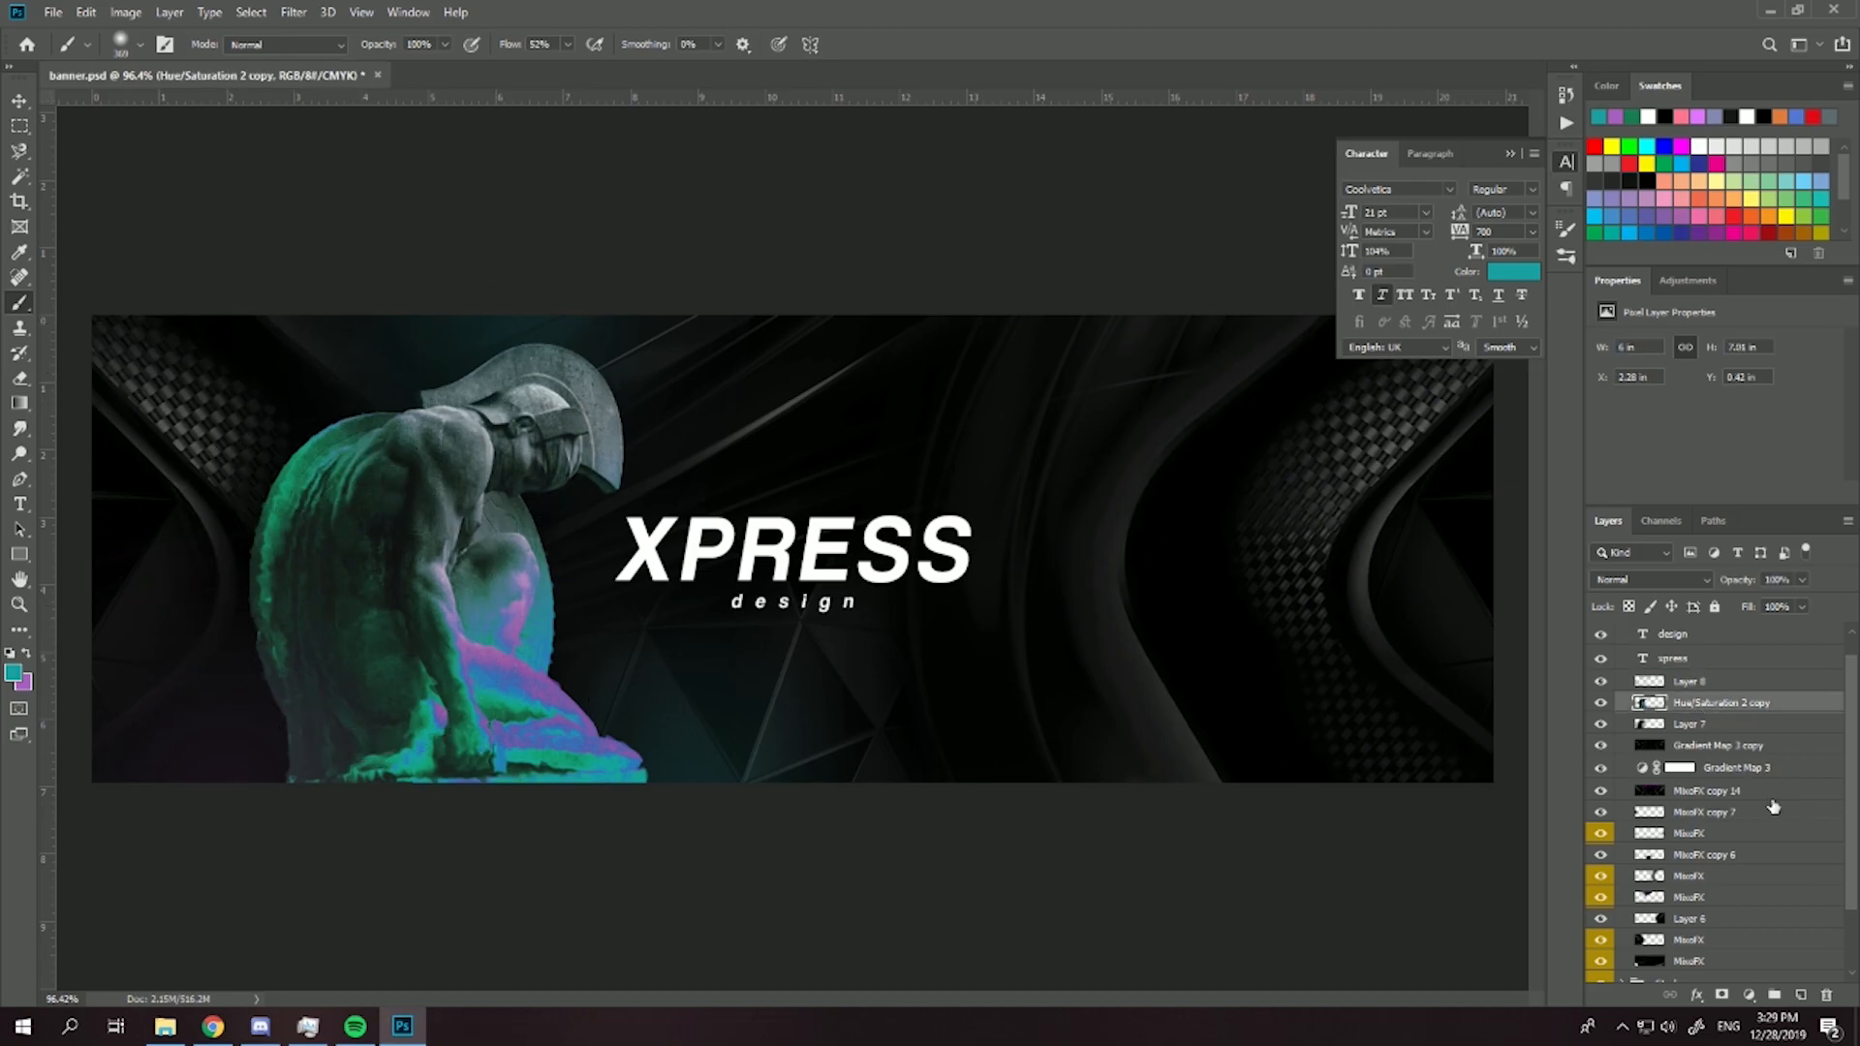
{"action": "left_click", "coordinate": [1799, 995]}
{"action": "key", "text": "d"}
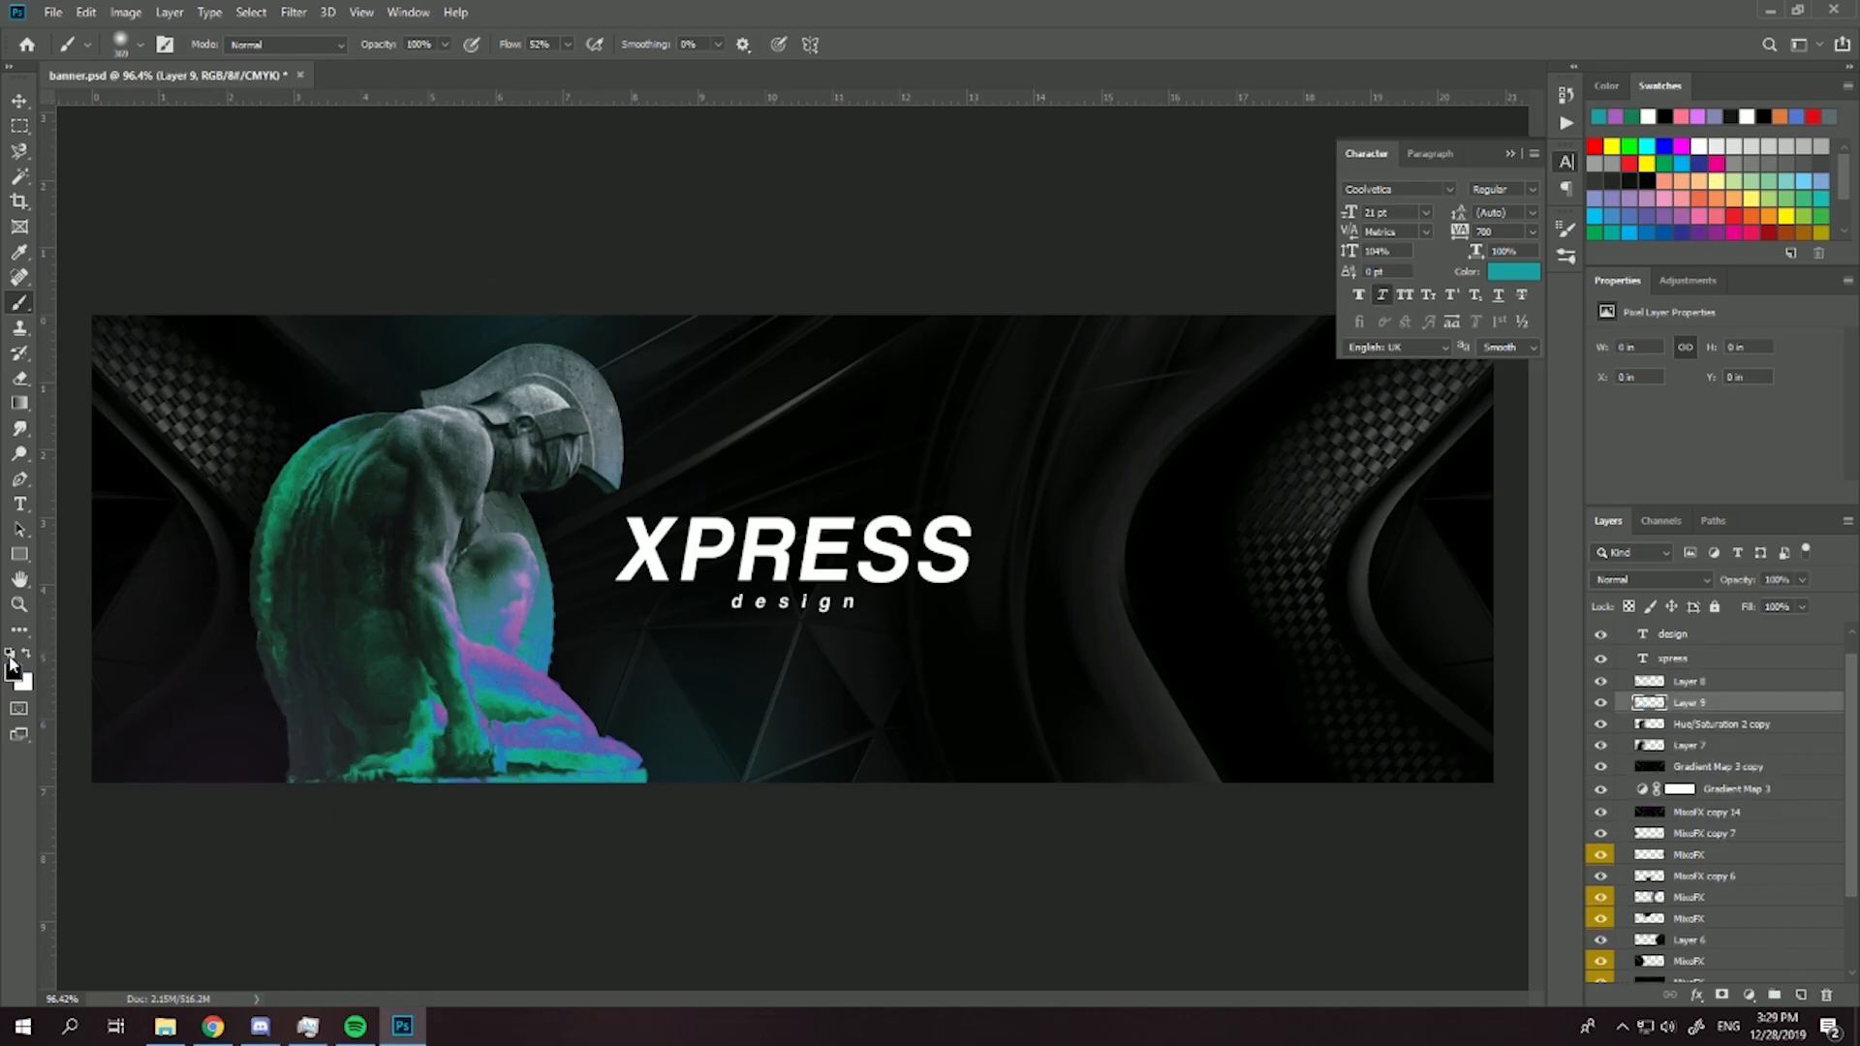
{"action": "key", "text": "x"}
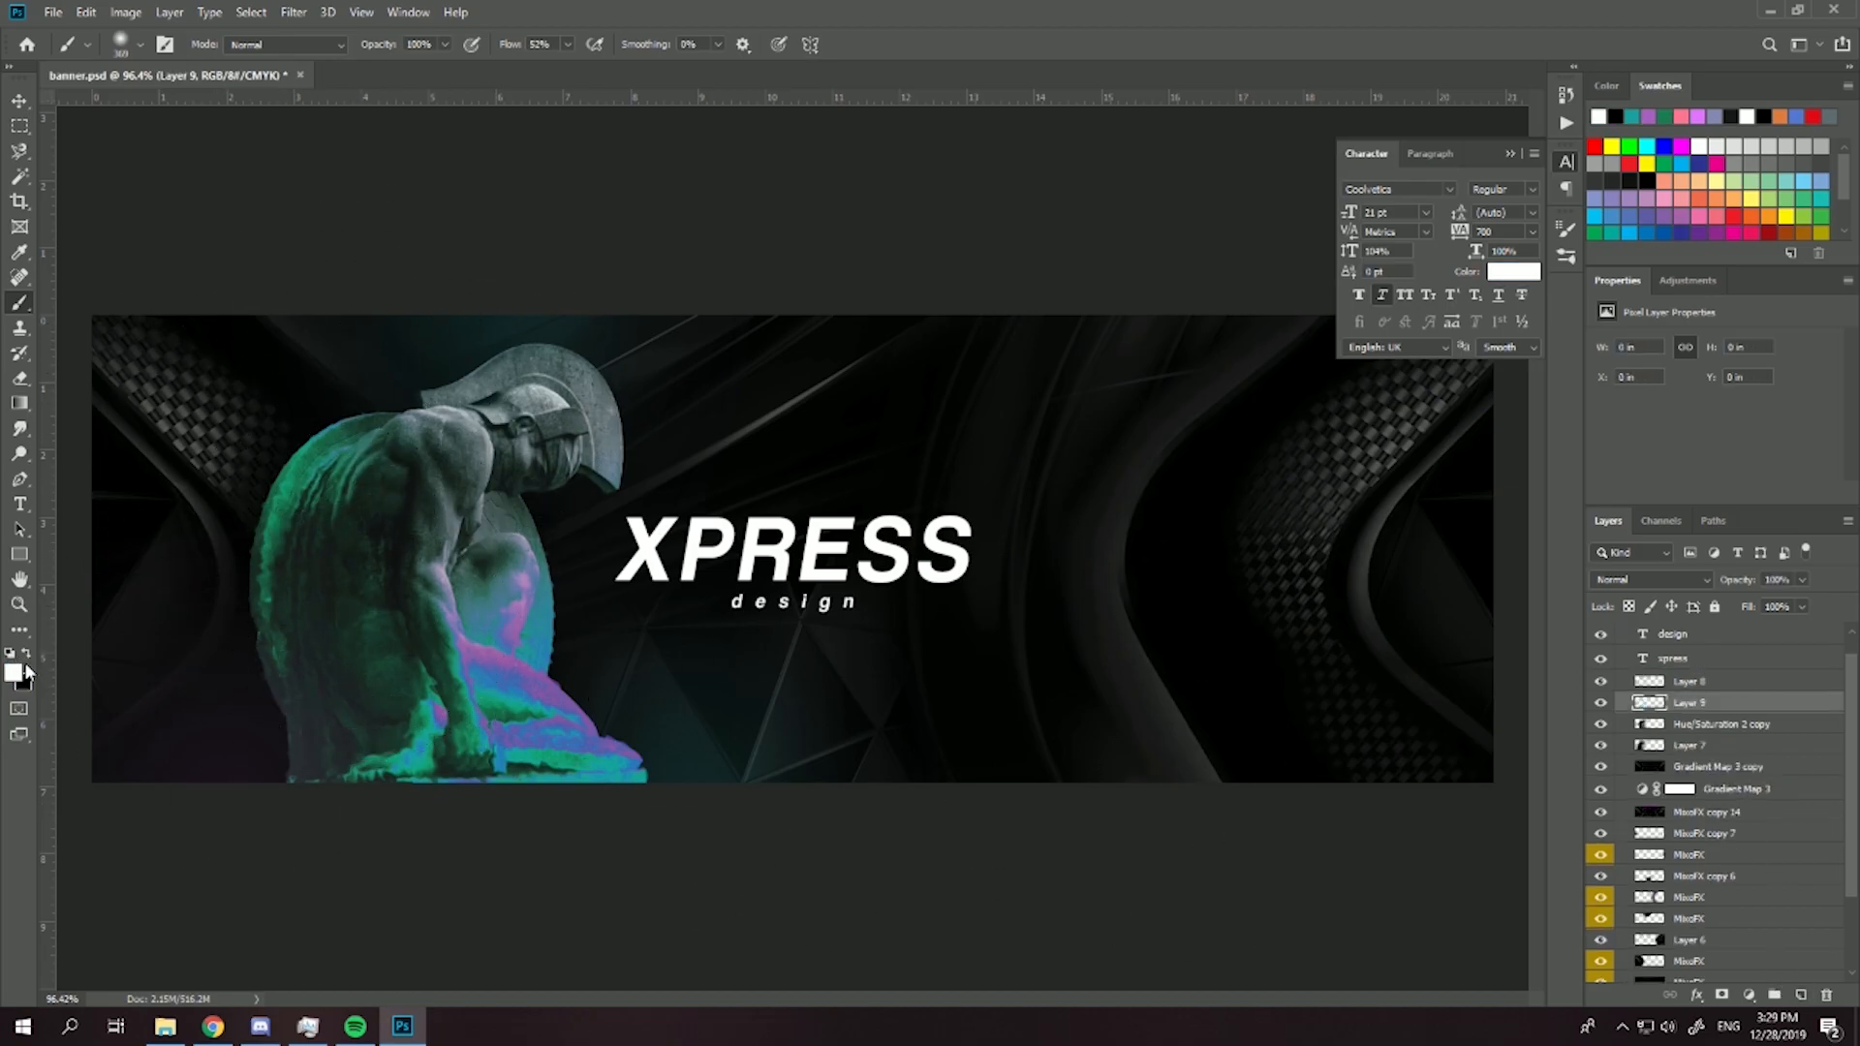
{"action": "left_click", "coordinate": [141, 44]}
{"action": "left_click_drag", "start_coordinate": [211, 106], "coordinate": [188, 106]}
{"action": "mouse_move", "coordinate": [483, 388]}
{"action": "left_mouse_down"}
{"action": "mouse_move", "coordinate": [374, 407]}
{"action": "mouse_move", "coordinate": [350, 618]}
{"action": "left_mouse_up"}
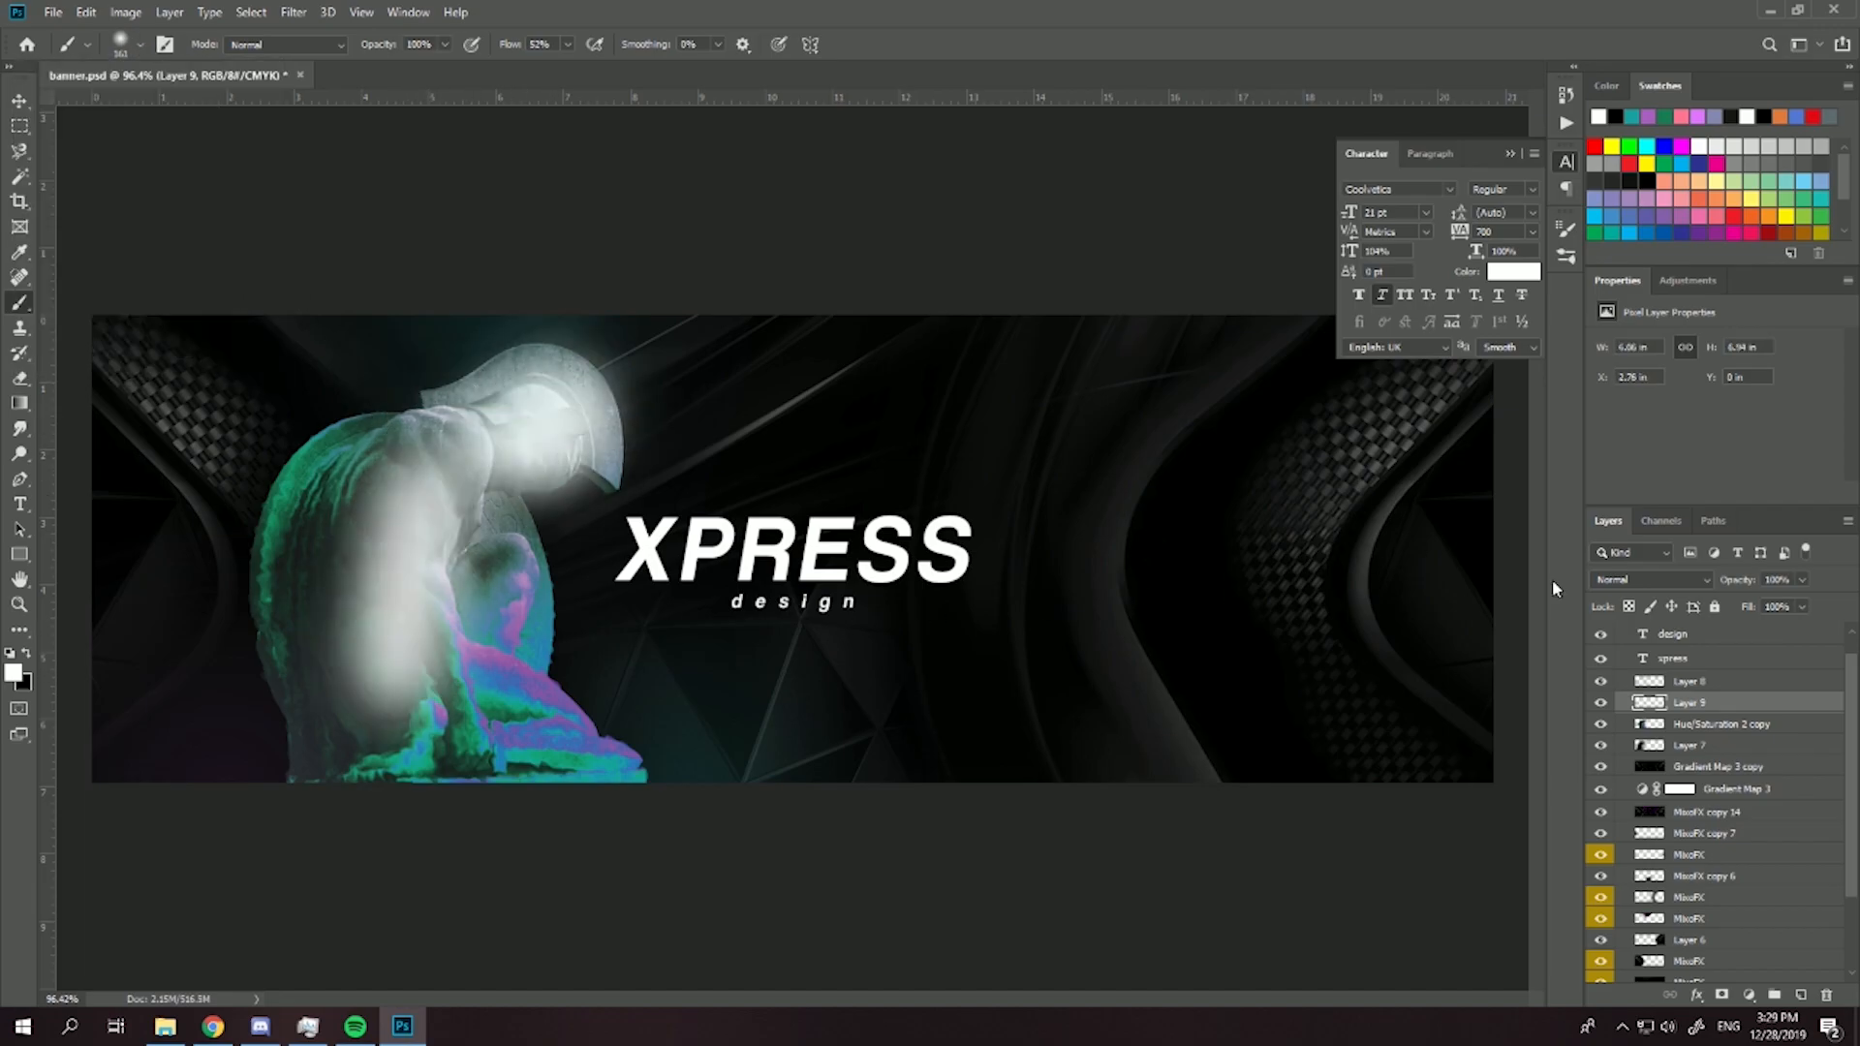
- Set the white highlight layer to Soft Light, compare the statue with and without it, and lower its opacity to 48%
{"action": "left_click", "coordinate": [1637, 578]}
{"action": "left_click", "coordinate": [1627, 760]}
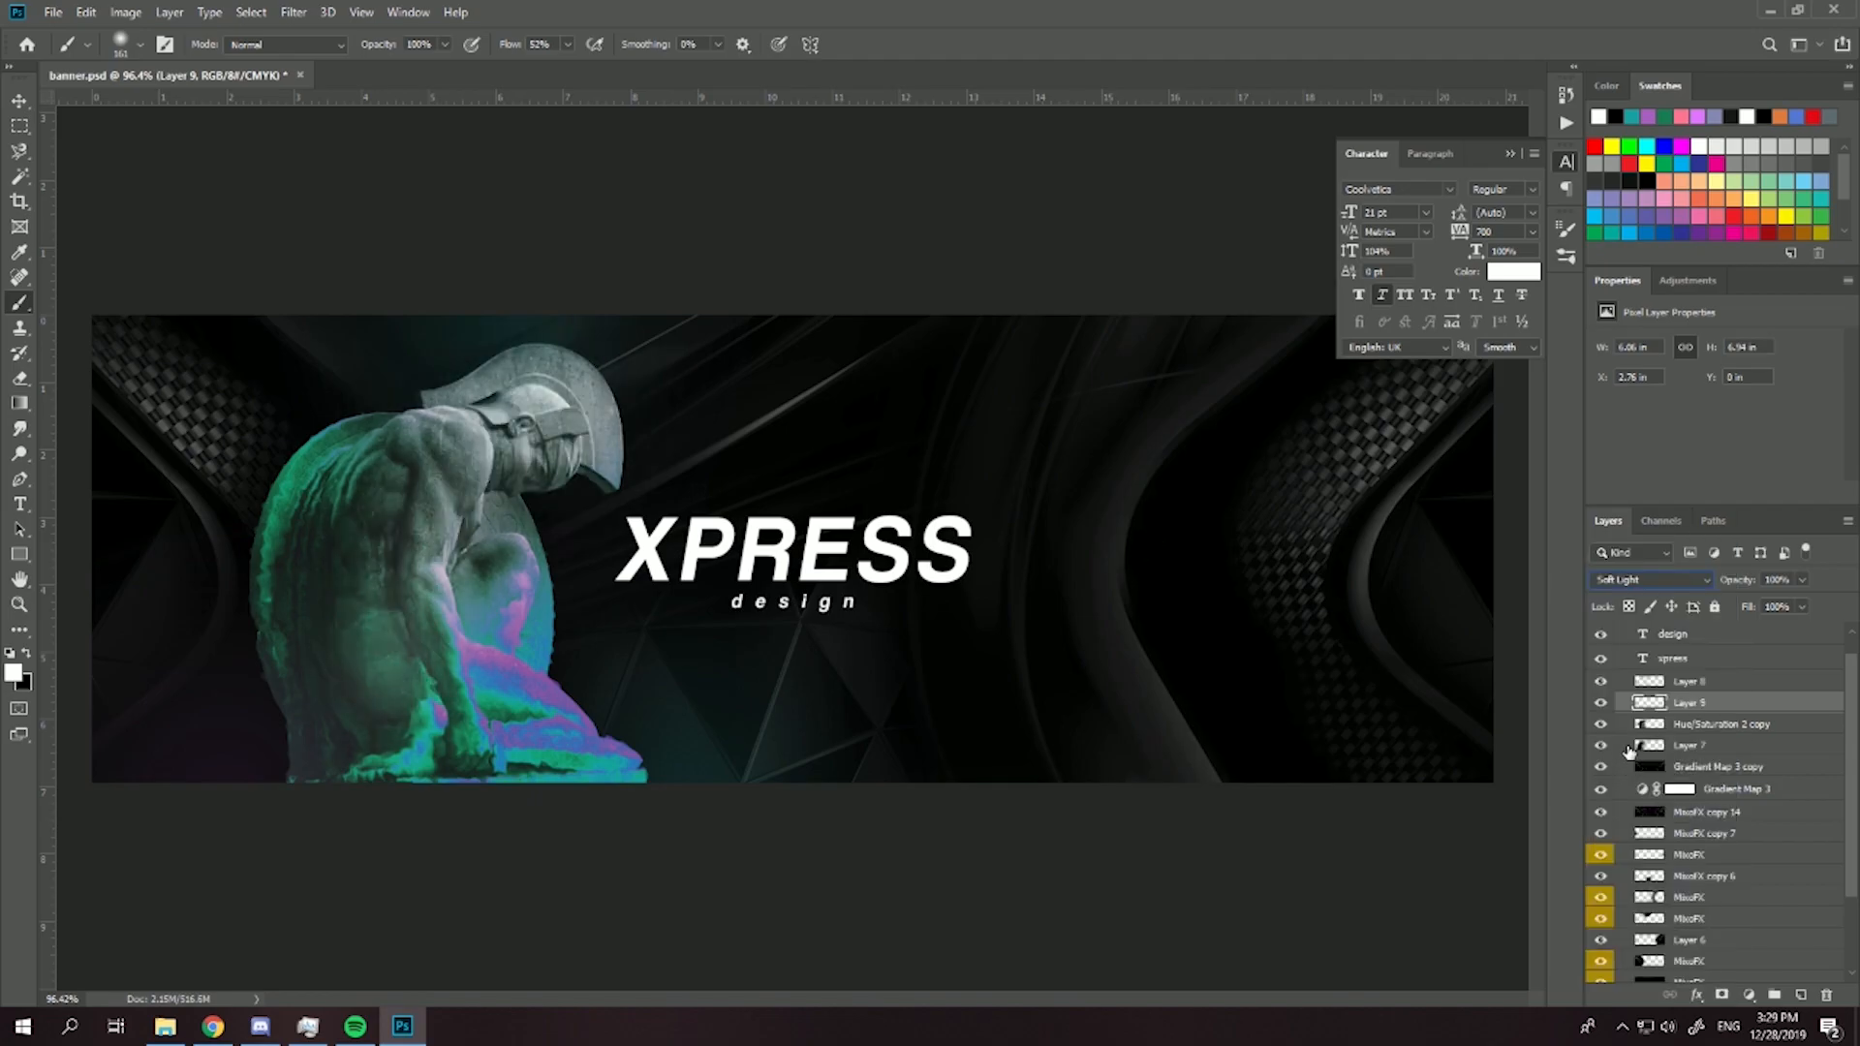
{"action": "left_click", "coordinate": [1601, 703]}
{"action": "left_click", "coordinate": [1600, 703]}
{"action": "left_click", "coordinate": [1759, 602]}
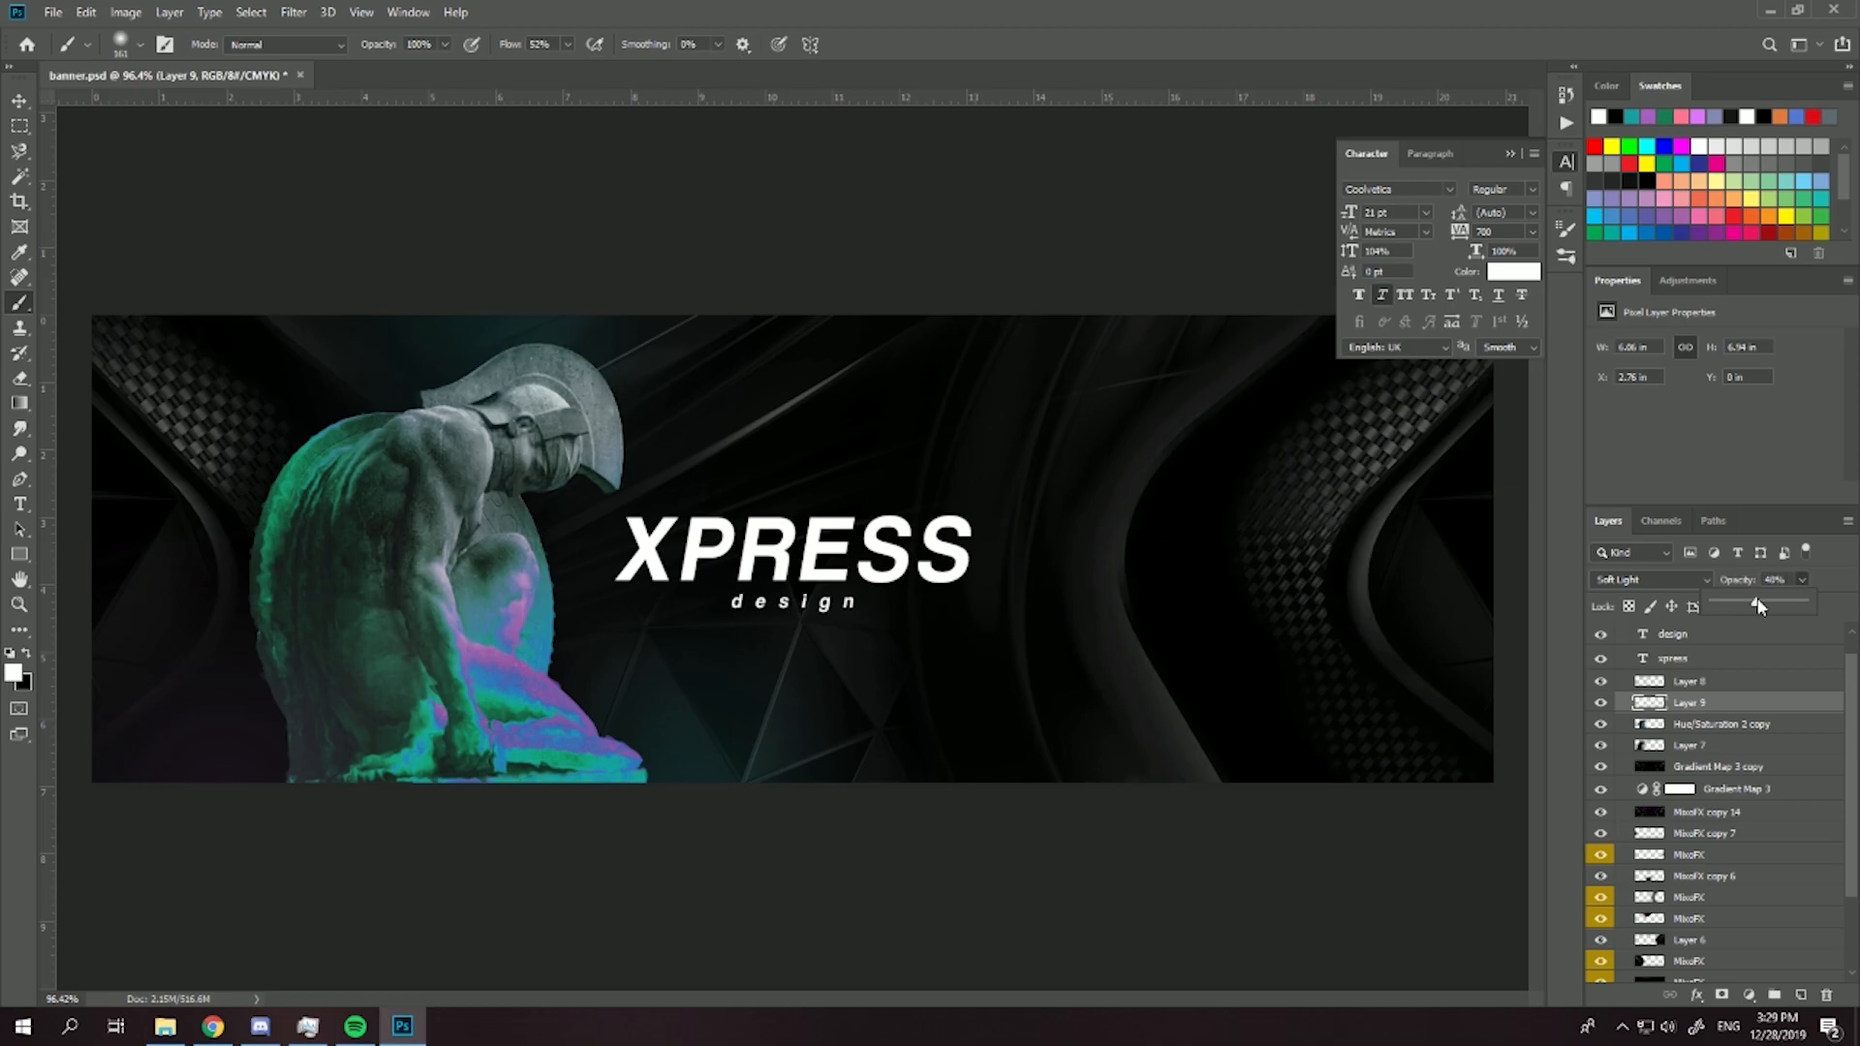
{"action": "scroll", "coordinate": [846, 610], "scroll_direction": "down", "scroll_amount": 4}
{"action": "scroll", "coordinate": [603, 544], "scroll_direction": "up", "scroll_amount": 5}
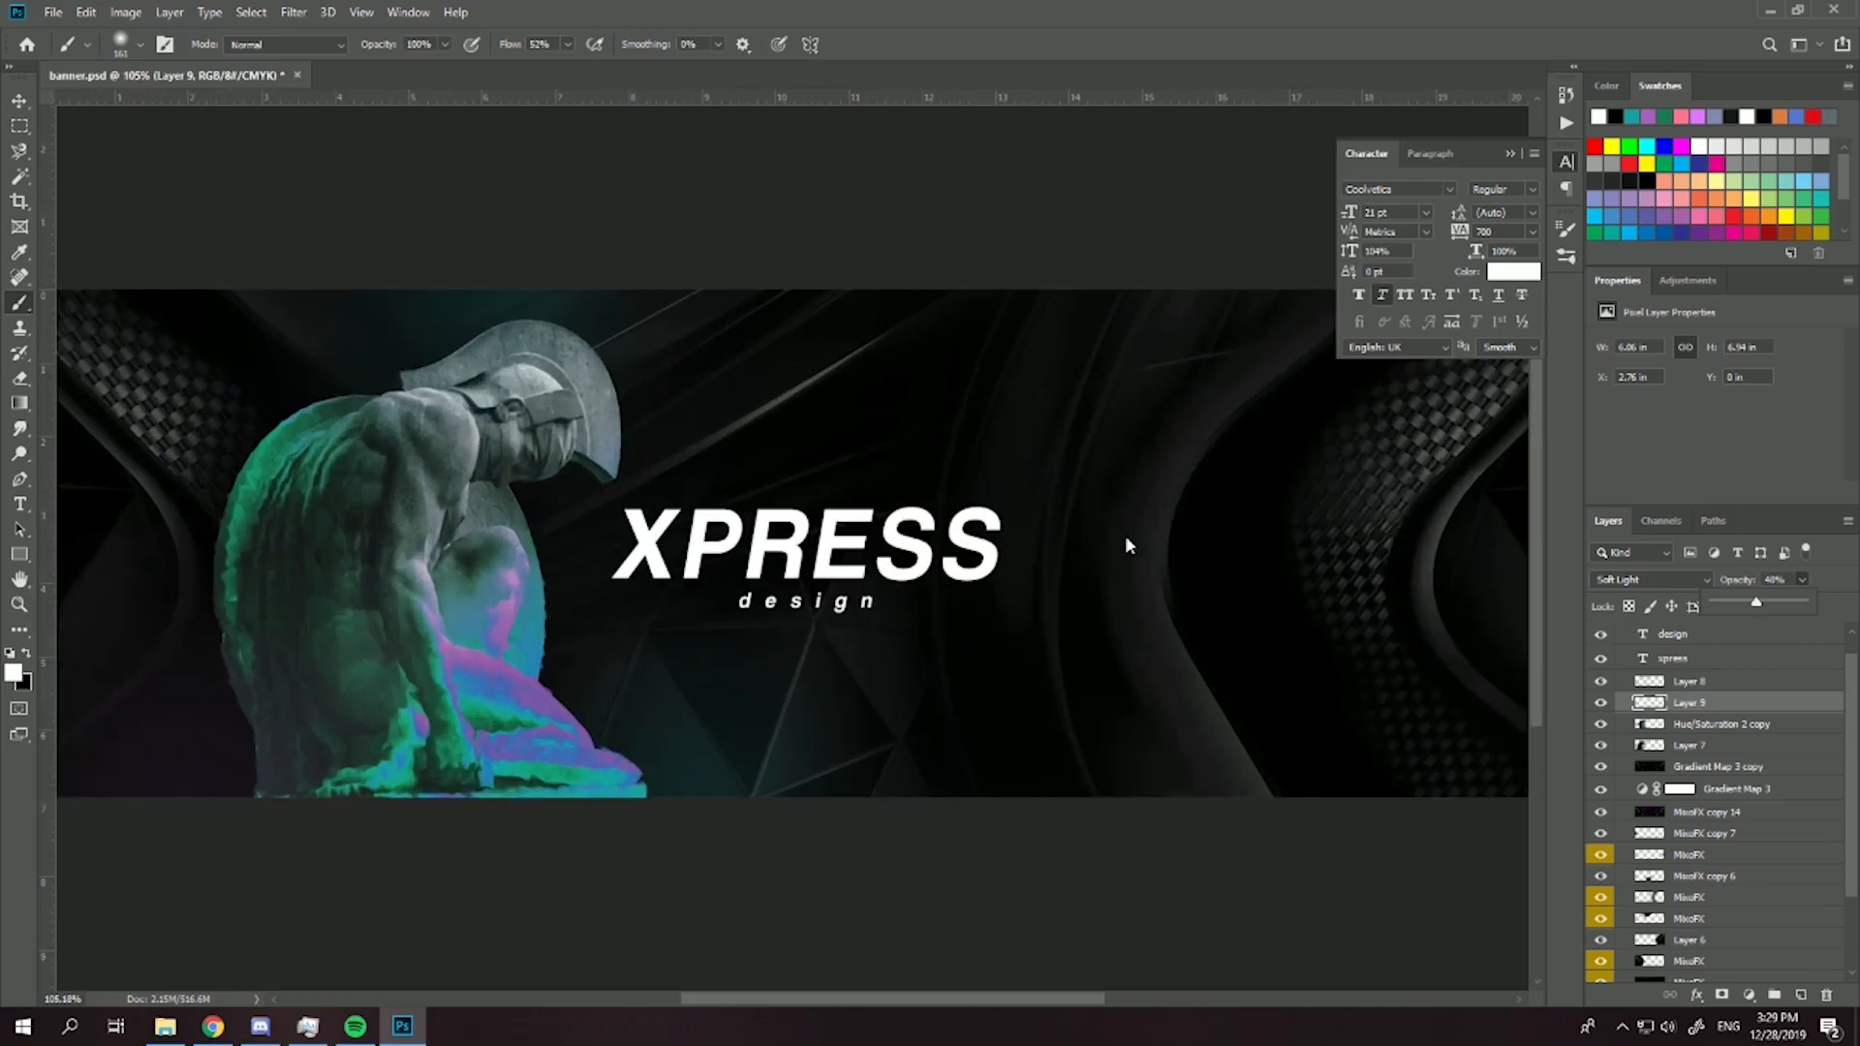
{"action": "scroll", "coordinate": [799, 573], "scroll_direction": "down", "scroll_amount": 3}
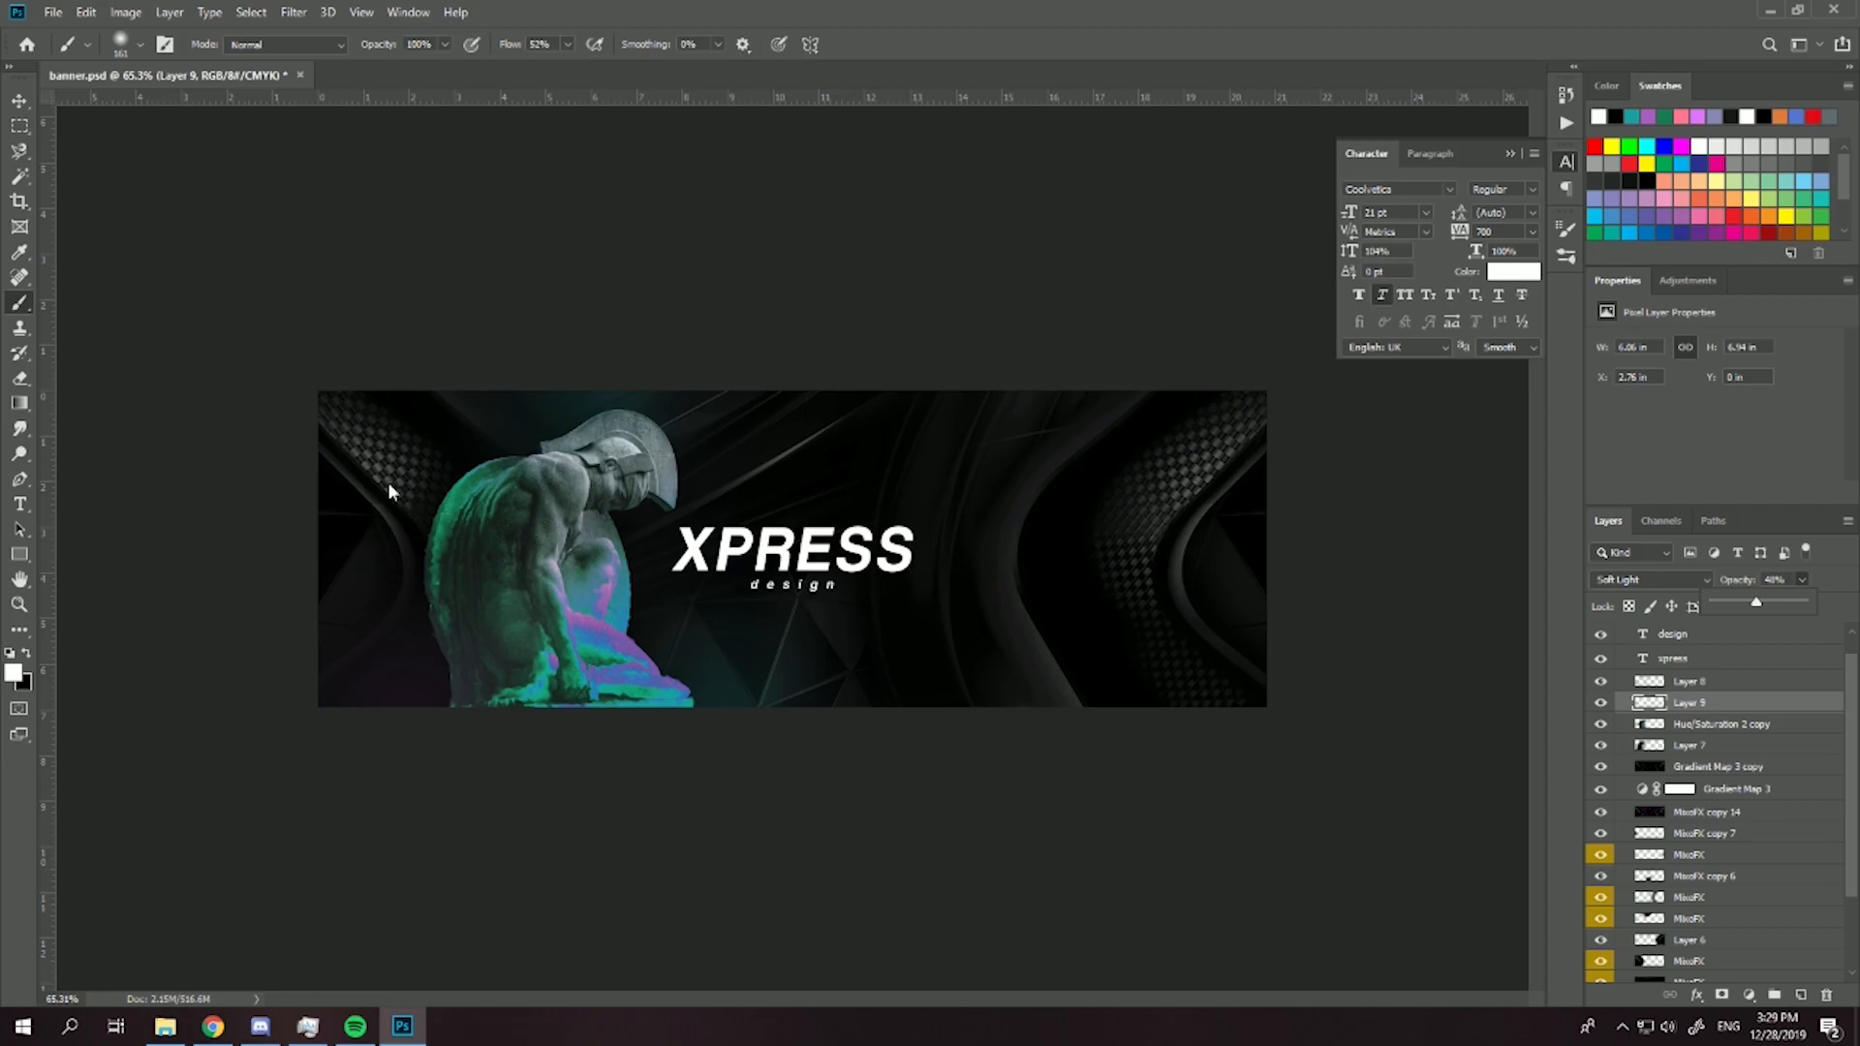
- Duplicate the statue layer and flip the copy horizontally
{"action": "left_click", "coordinate": [1673, 729]}
{"action": "left_click", "coordinate": [1674, 728]}
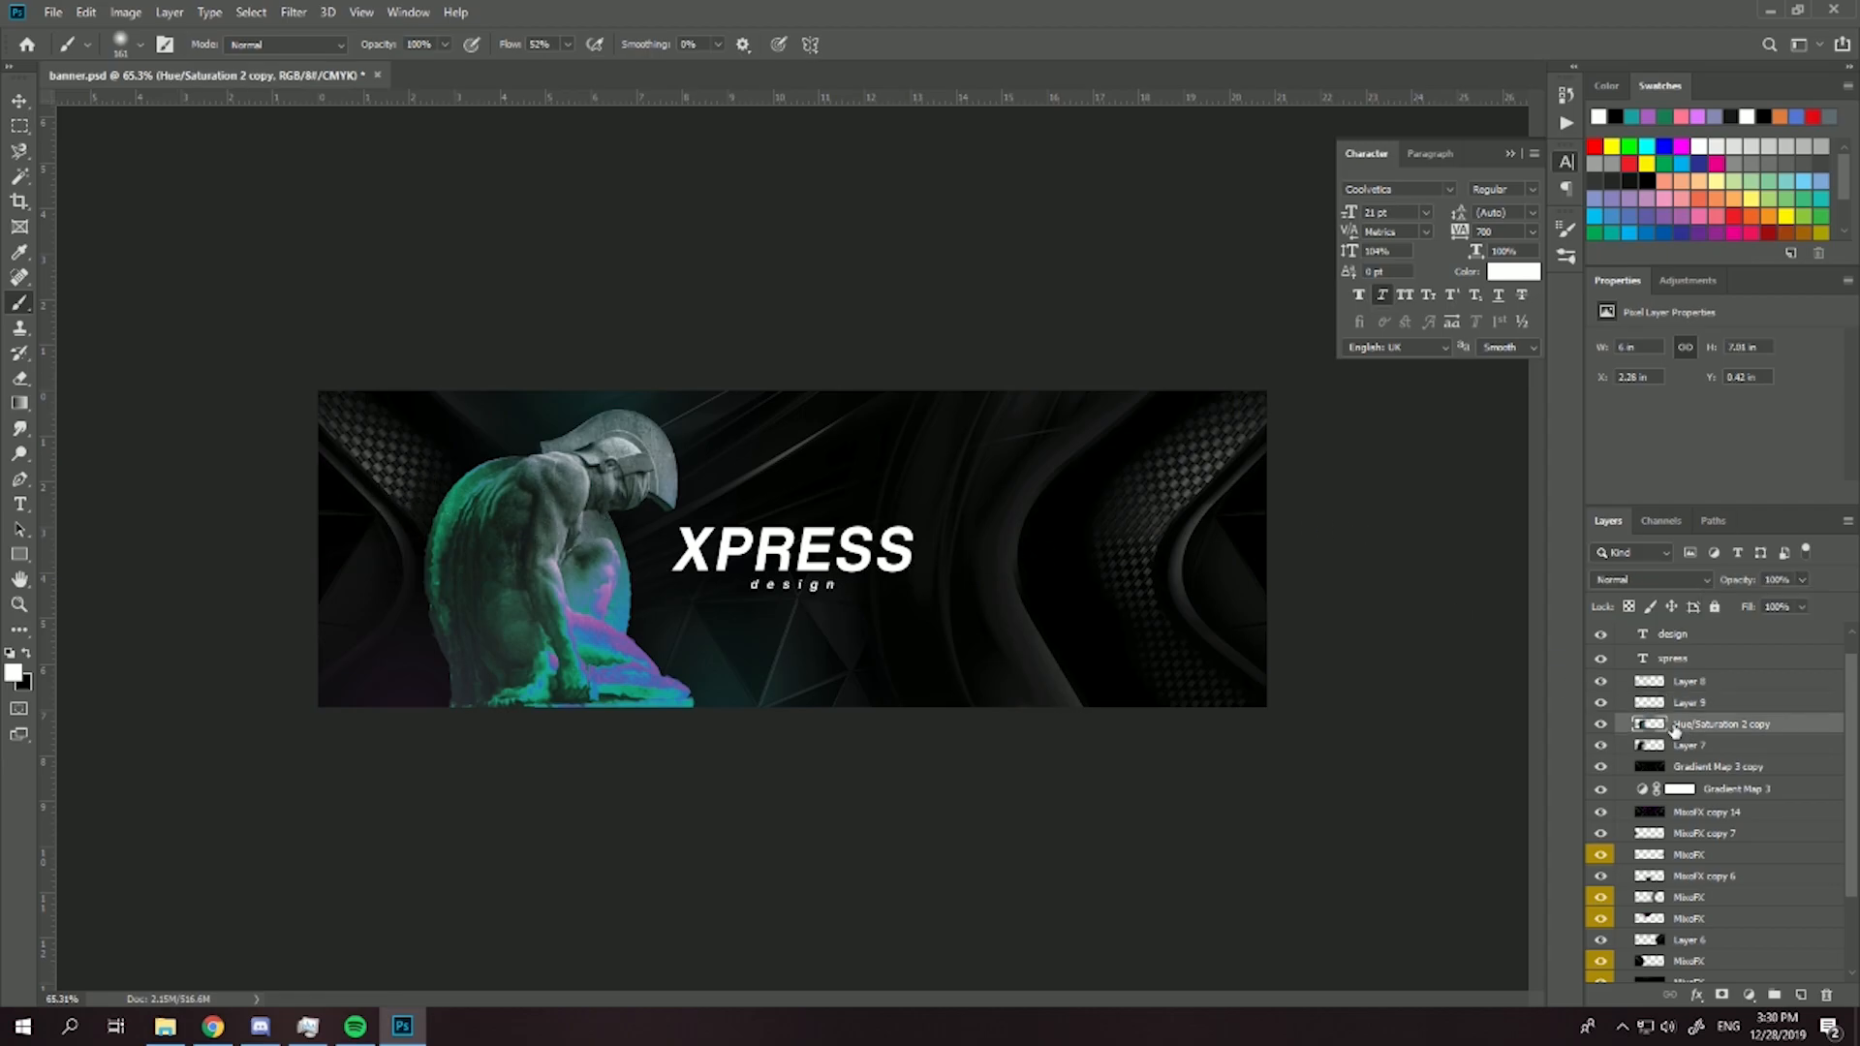
{"action": "key", "text": "ctrl+j"}
{"action": "key", "text": "ctrl+t"}
{"action": "right_click", "coordinate": [608, 573]}
{"action": "left_click", "coordinate": [678, 813]}
- Enlarge the flipped statue copy to about 14 × 16 in and place it over the banner's right side, cropped by the canvas edges
{"action": "left_click_drag", "start_coordinate": [694, 409], "coordinate": [926, 140]}
{"action": "left_click_drag", "start_coordinate": [796, 435], "coordinate": [1301, 550]}
{"action": "right_click", "coordinate": [1029, 492]}
{"action": "left_click", "coordinate": [992, 328]}
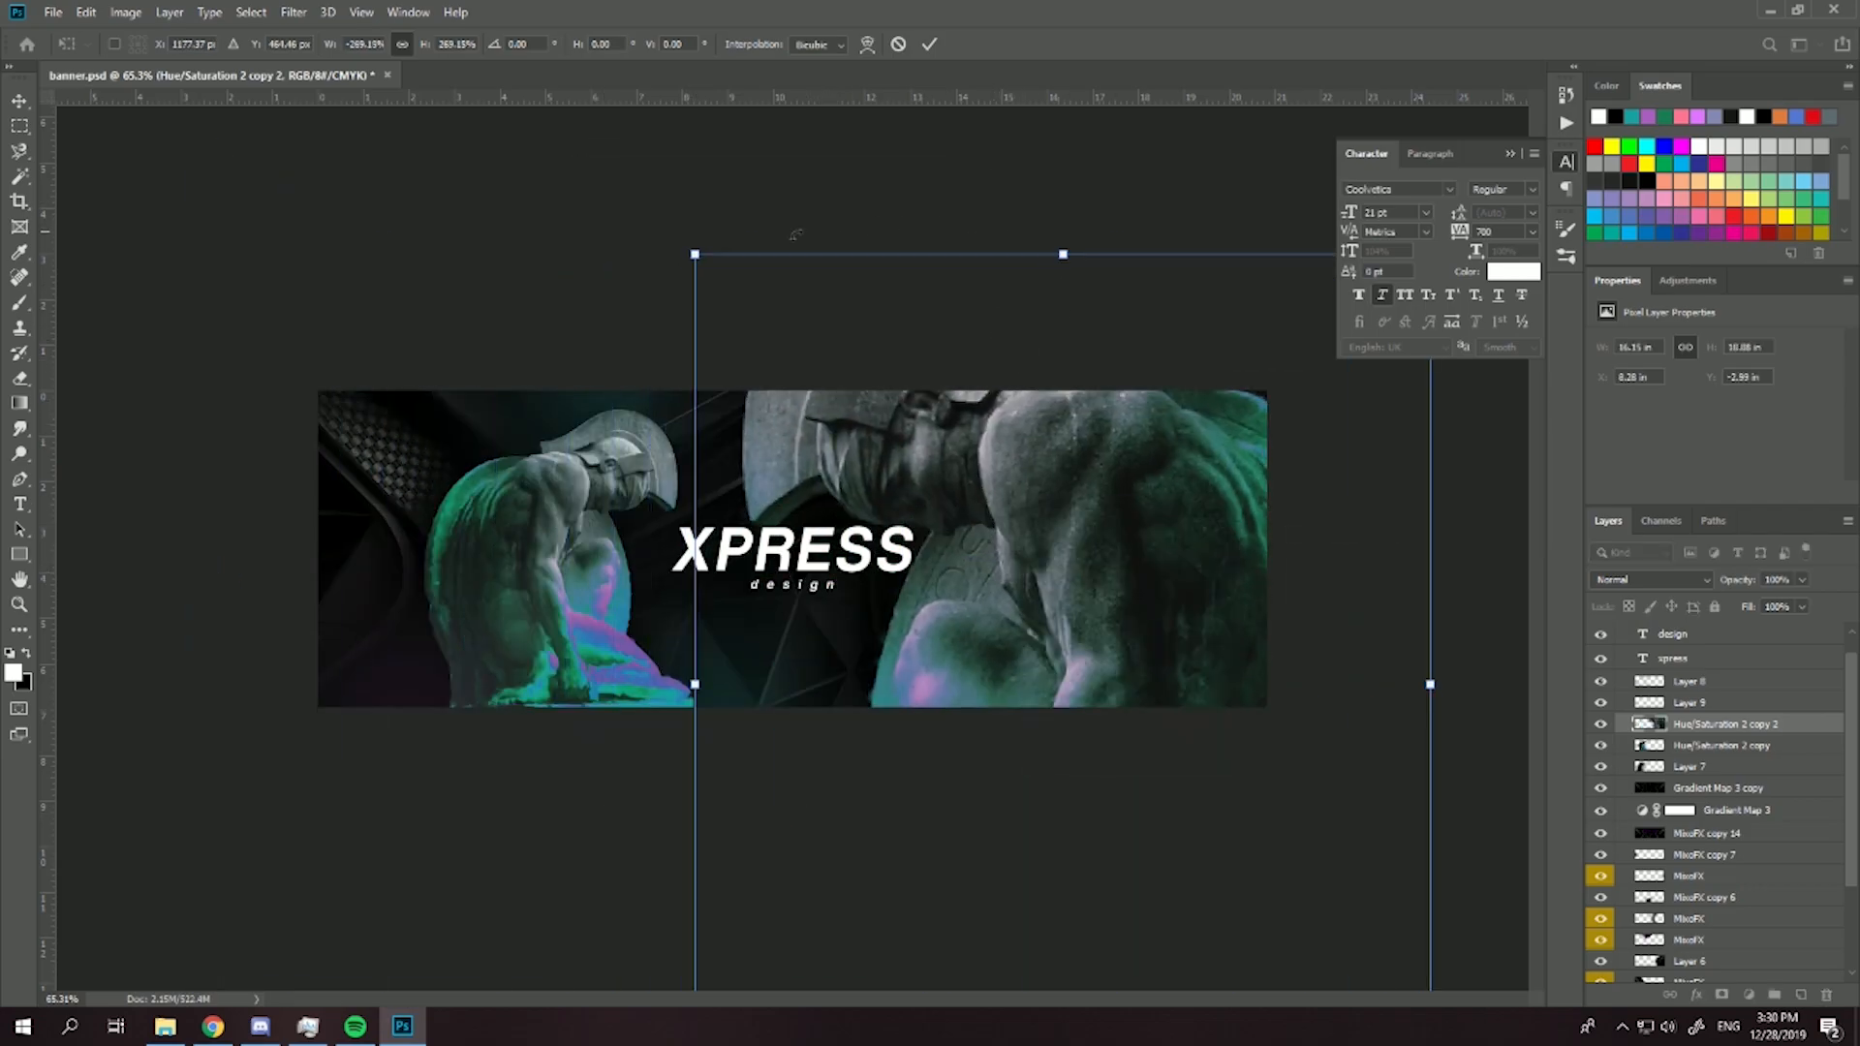
{"action": "left_click_drag", "start_coordinate": [694, 254], "coordinate": [821, 298]}
{"action": "mouse_move", "coordinate": [1097, 496]}
{"action": "left_mouse_down"}
{"action": "mouse_move", "coordinate": [1118, 423]}
{"action": "mouse_move", "coordinate": [1152, 463]}
{"action": "mouse_move", "coordinate": [1165, 451]}
{"action": "left_mouse_up"}
{"action": "key", "text": "Return"}
{"action": "scroll", "coordinate": [1068, 470], "scroll_direction": "up", "scroll_amount": 3}
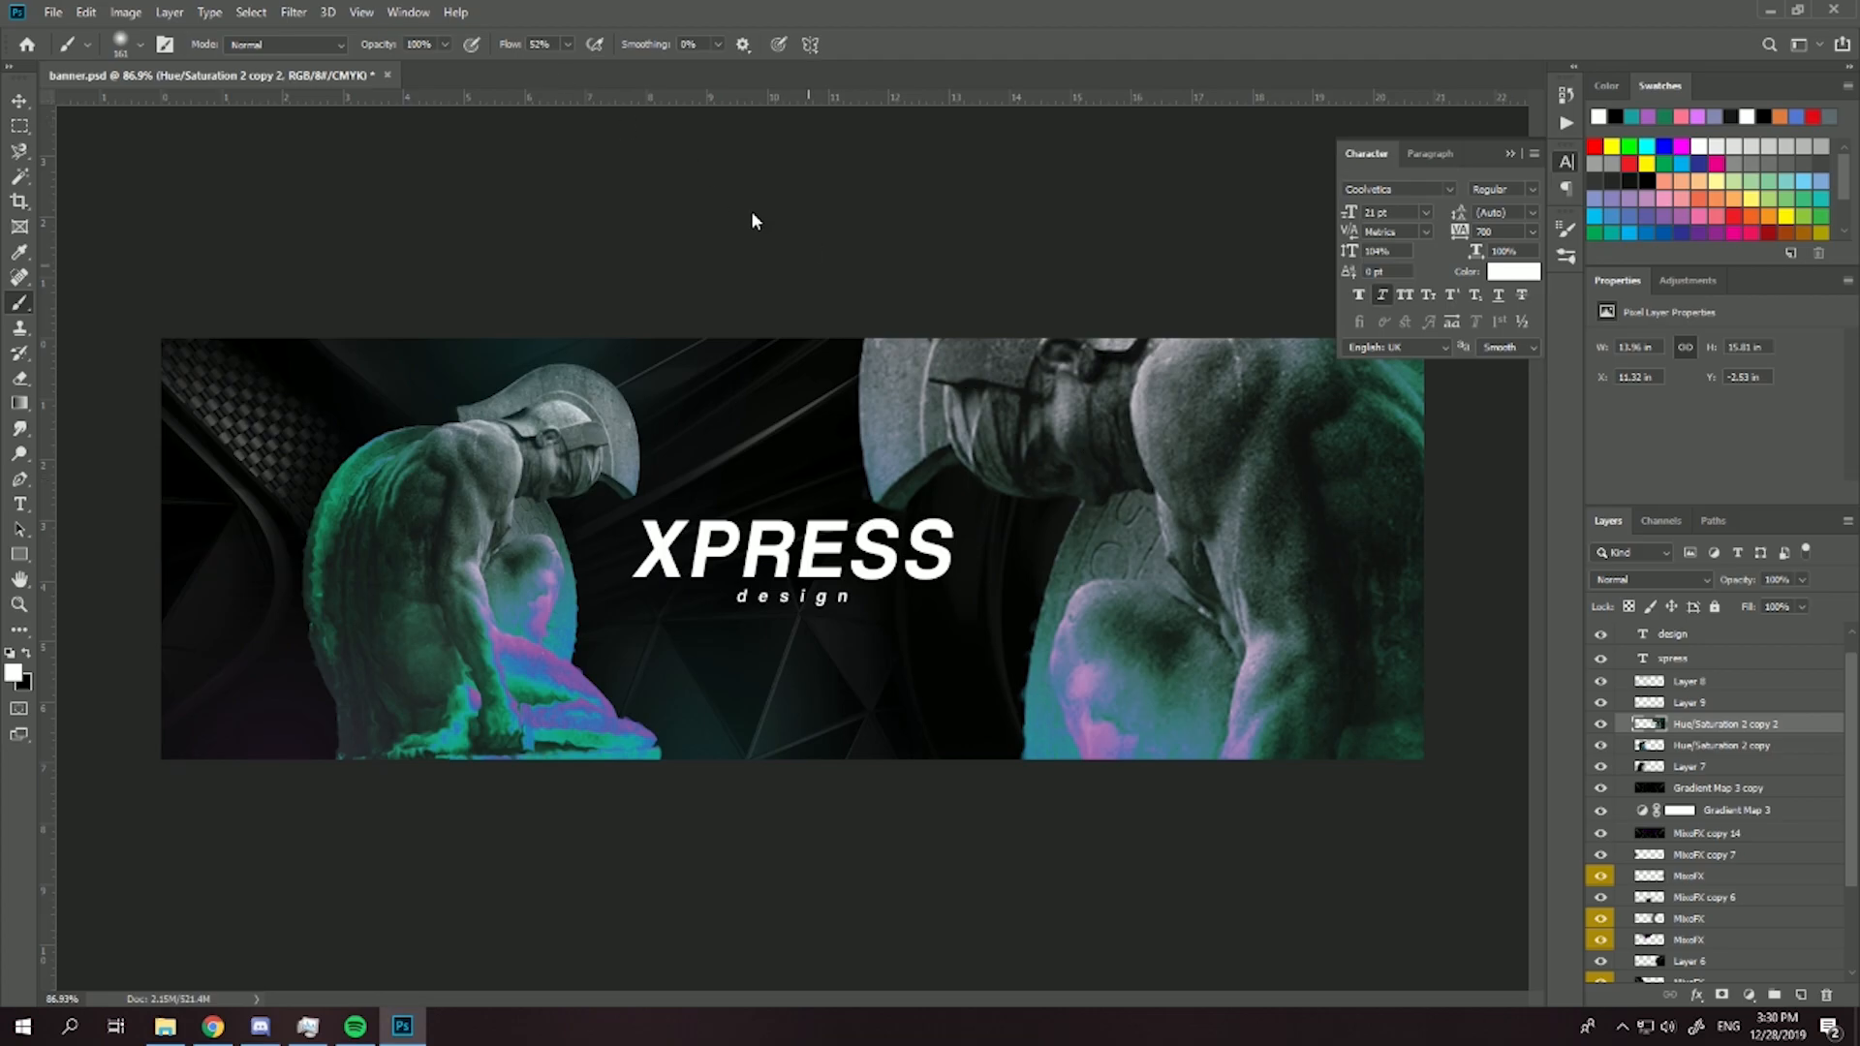
- Apply a Gaussian Blur with a 2.5-pixel radius to the enlarged statue copy
{"action": "left_click", "coordinate": [289, 14]}
{"action": "mouse_move", "coordinate": [494, 232]}
{"action": "left_click", "coordinate": [579, 304]}
{"action": "left_click_drag", "start_coordinate": [919, 655], "coordinate": [903, 655]}
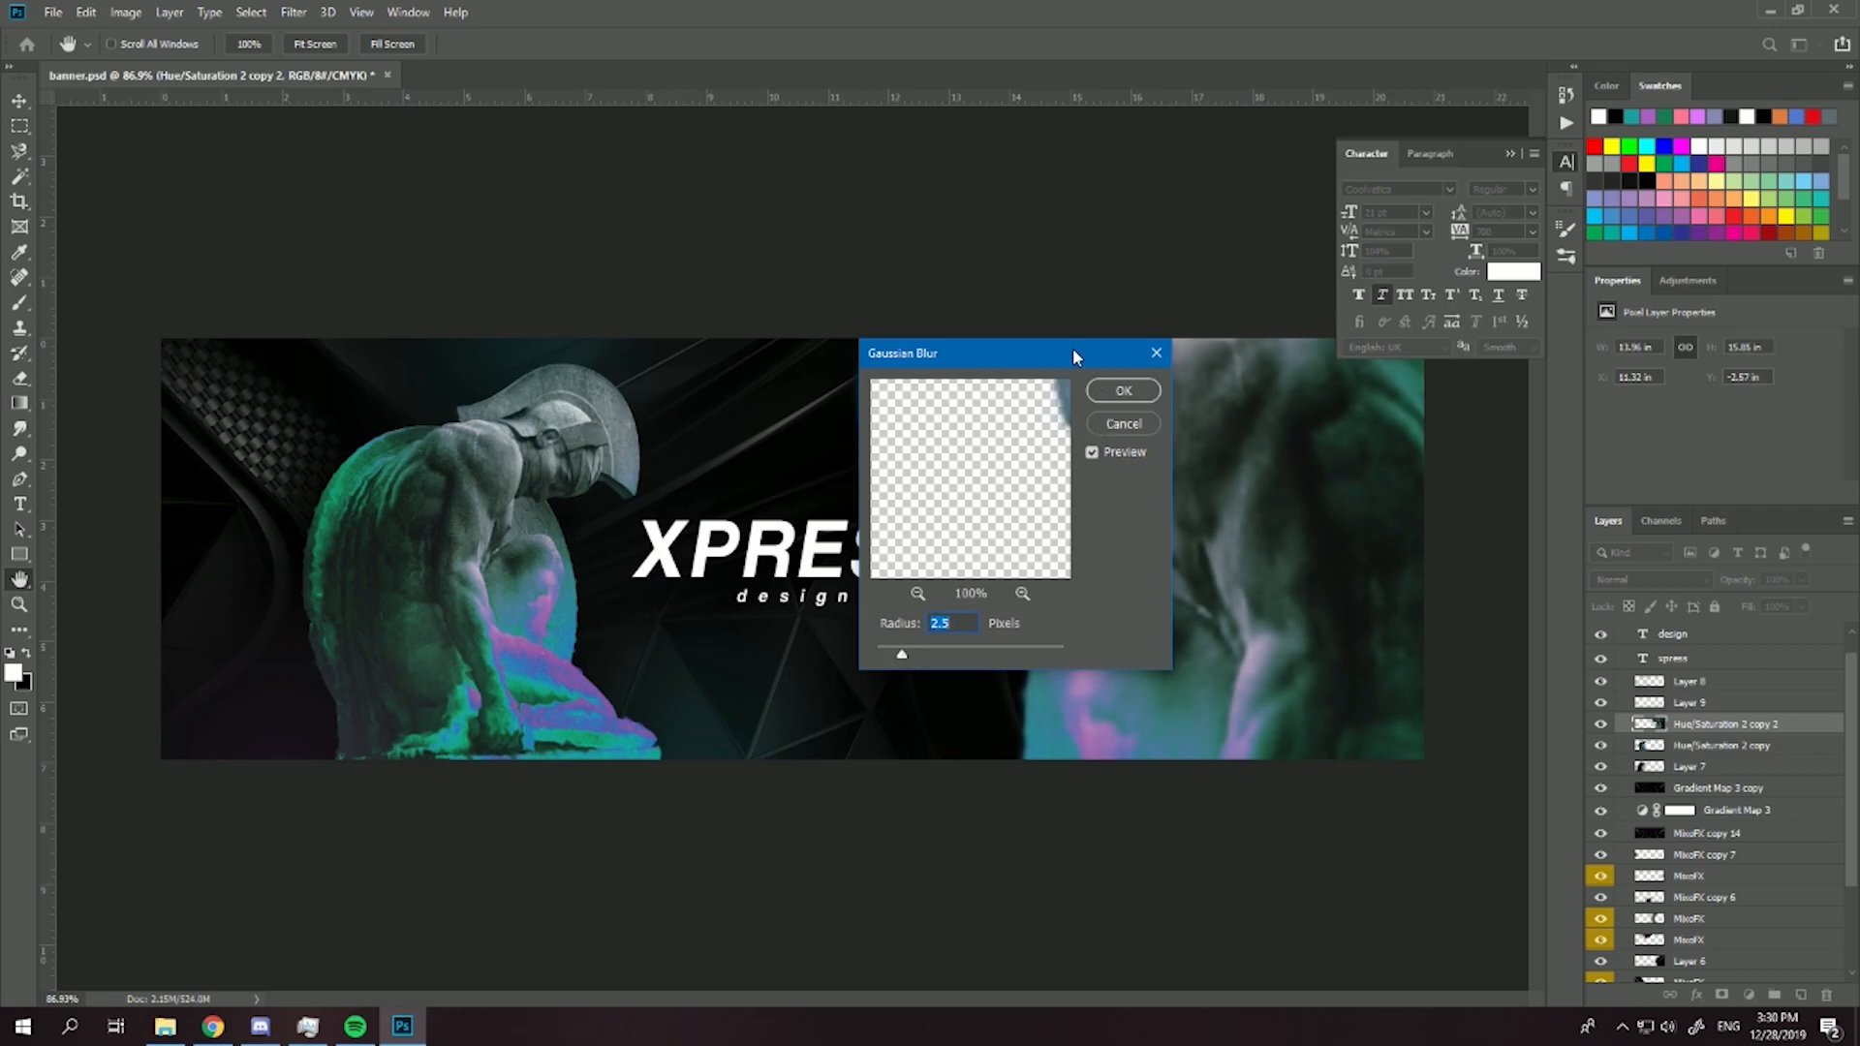
{"action": "left_click_drag", "start_coordinate": [998, 360], "coordinate": [455, 481]}
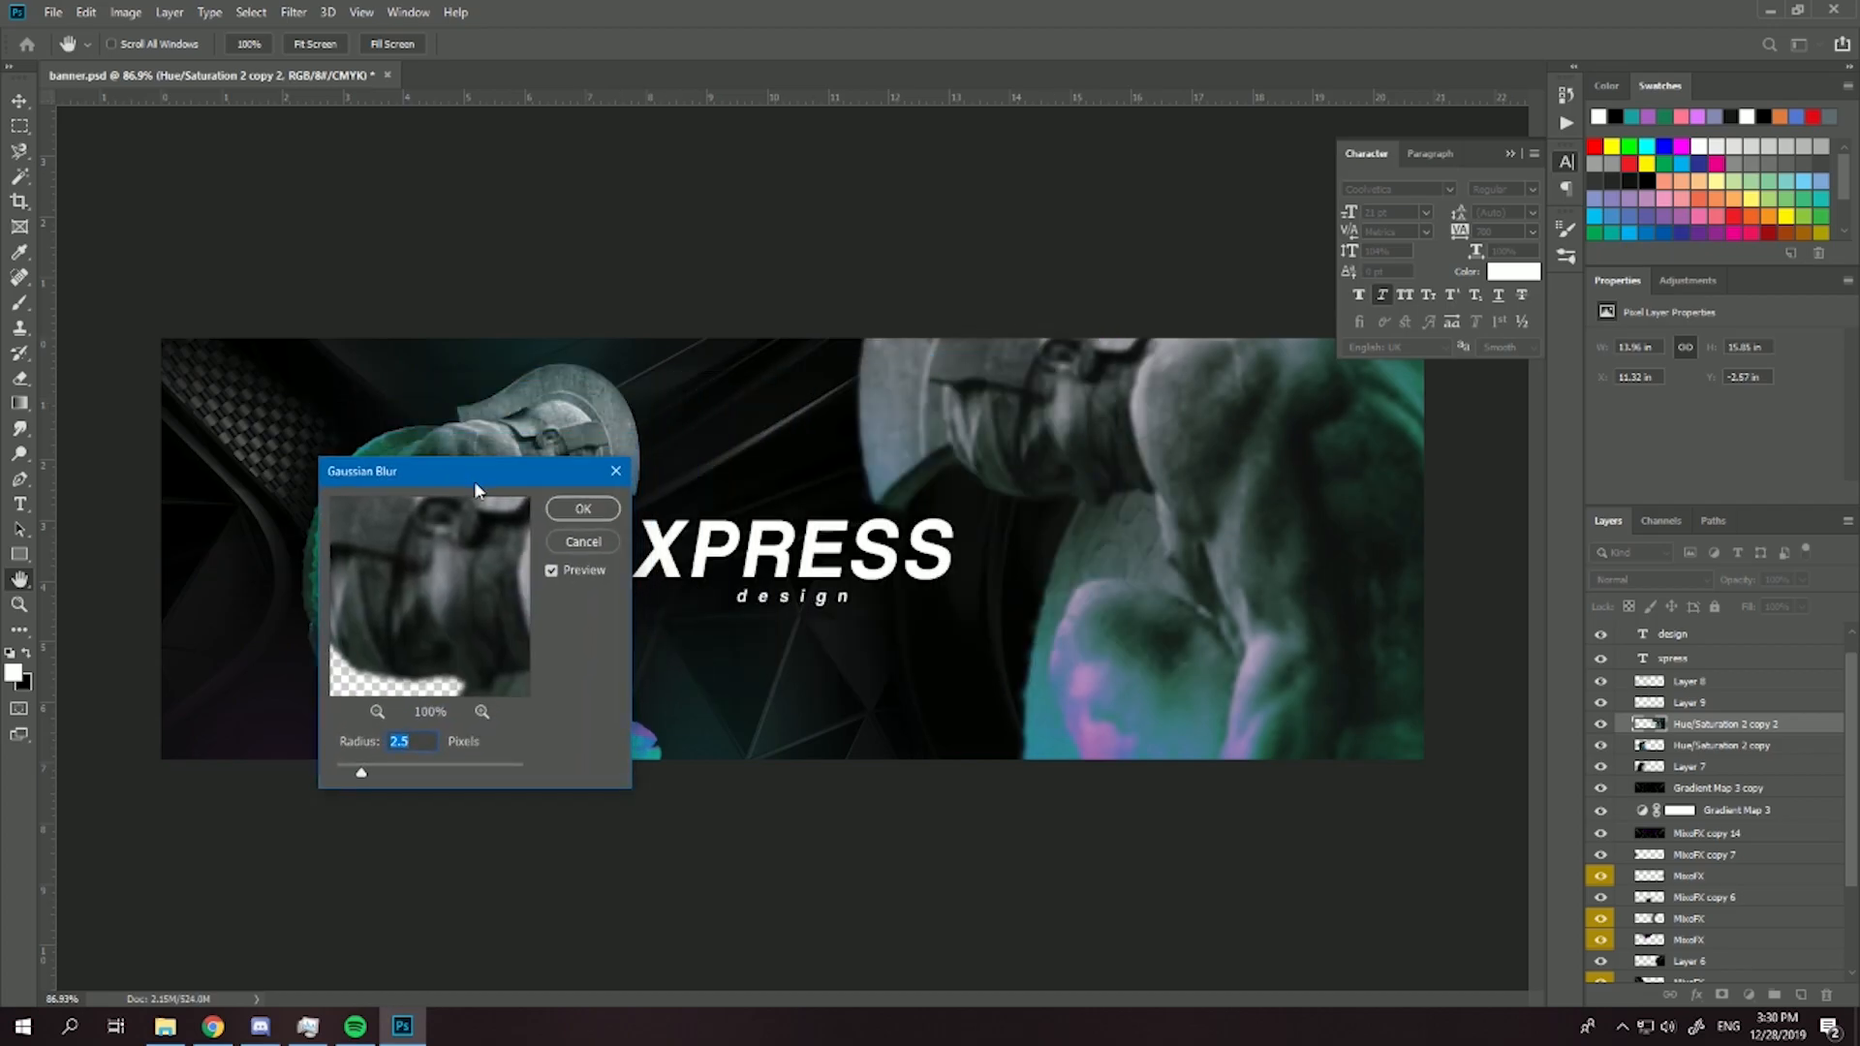
{"action": "left_click", "coordinate": [581, 513]}
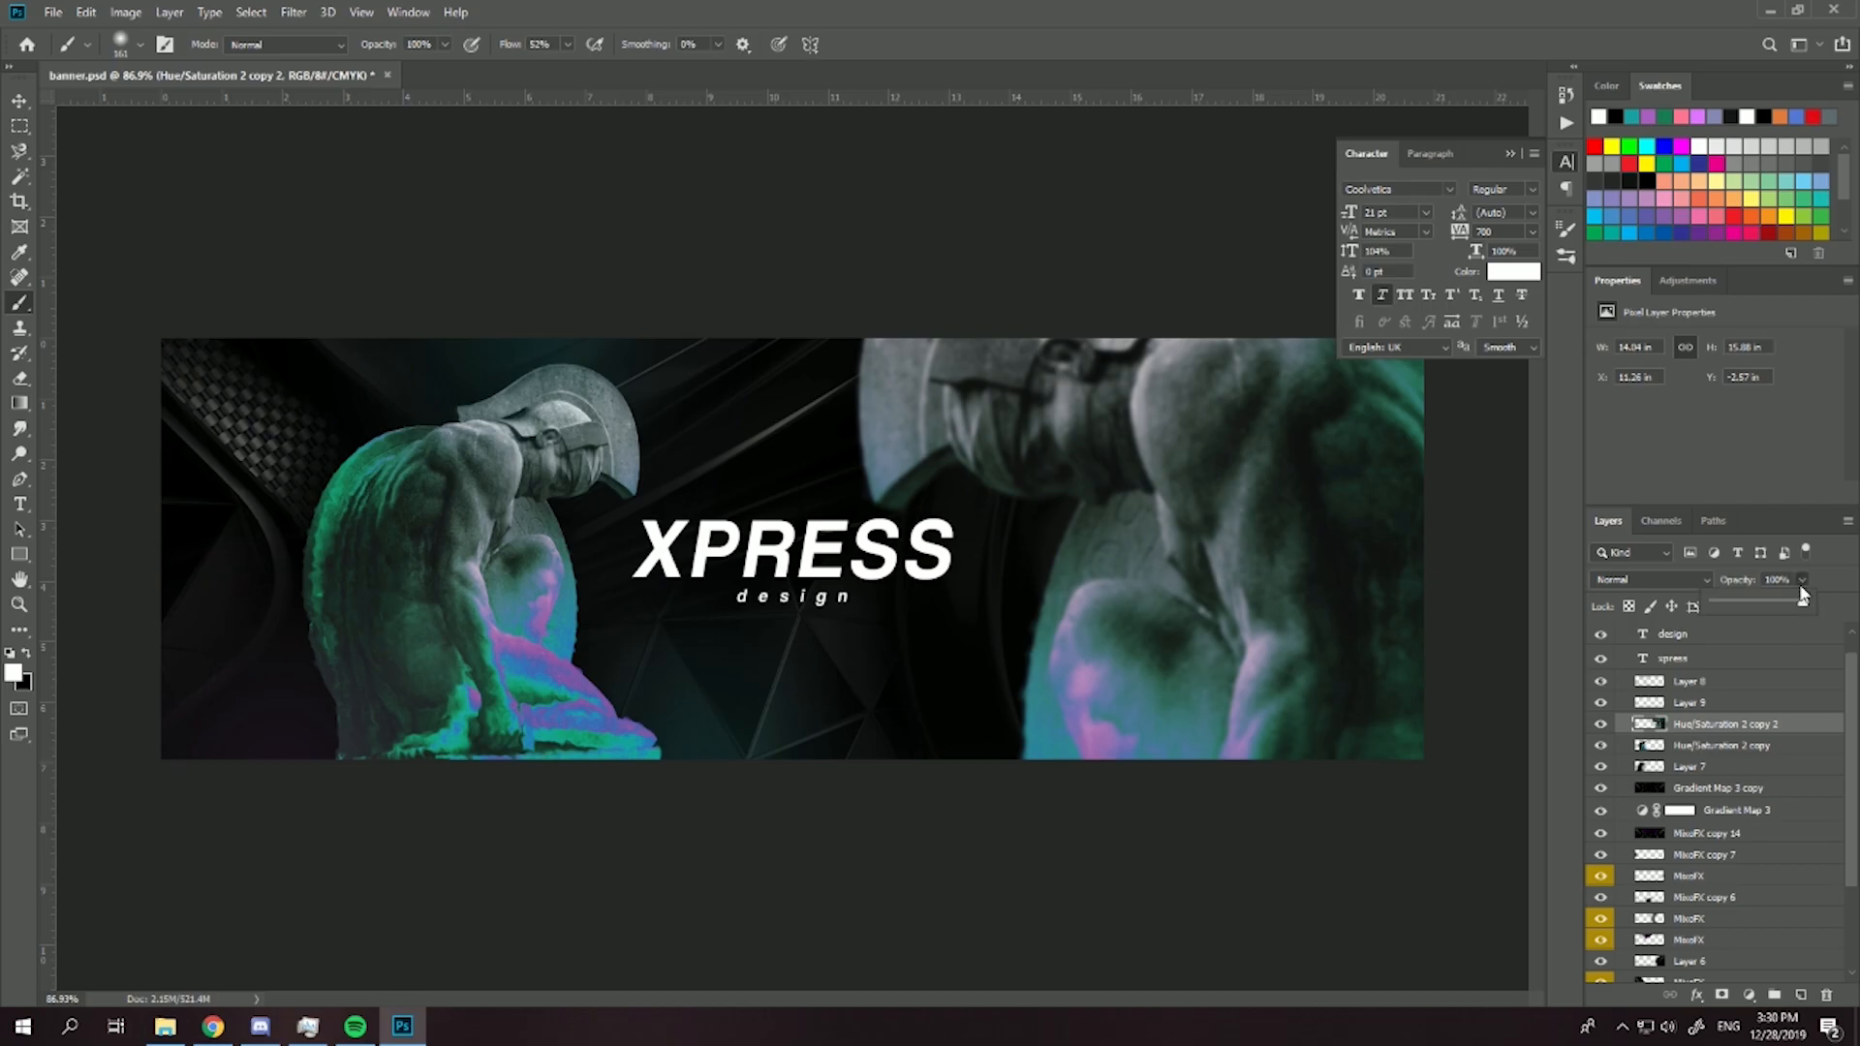
- Slightly lower the blurred statue copy's opacity, keep its blending mode at Normal, and shift it farther up and right
{"action": "left_click", "coordinate": [1661, 583]}
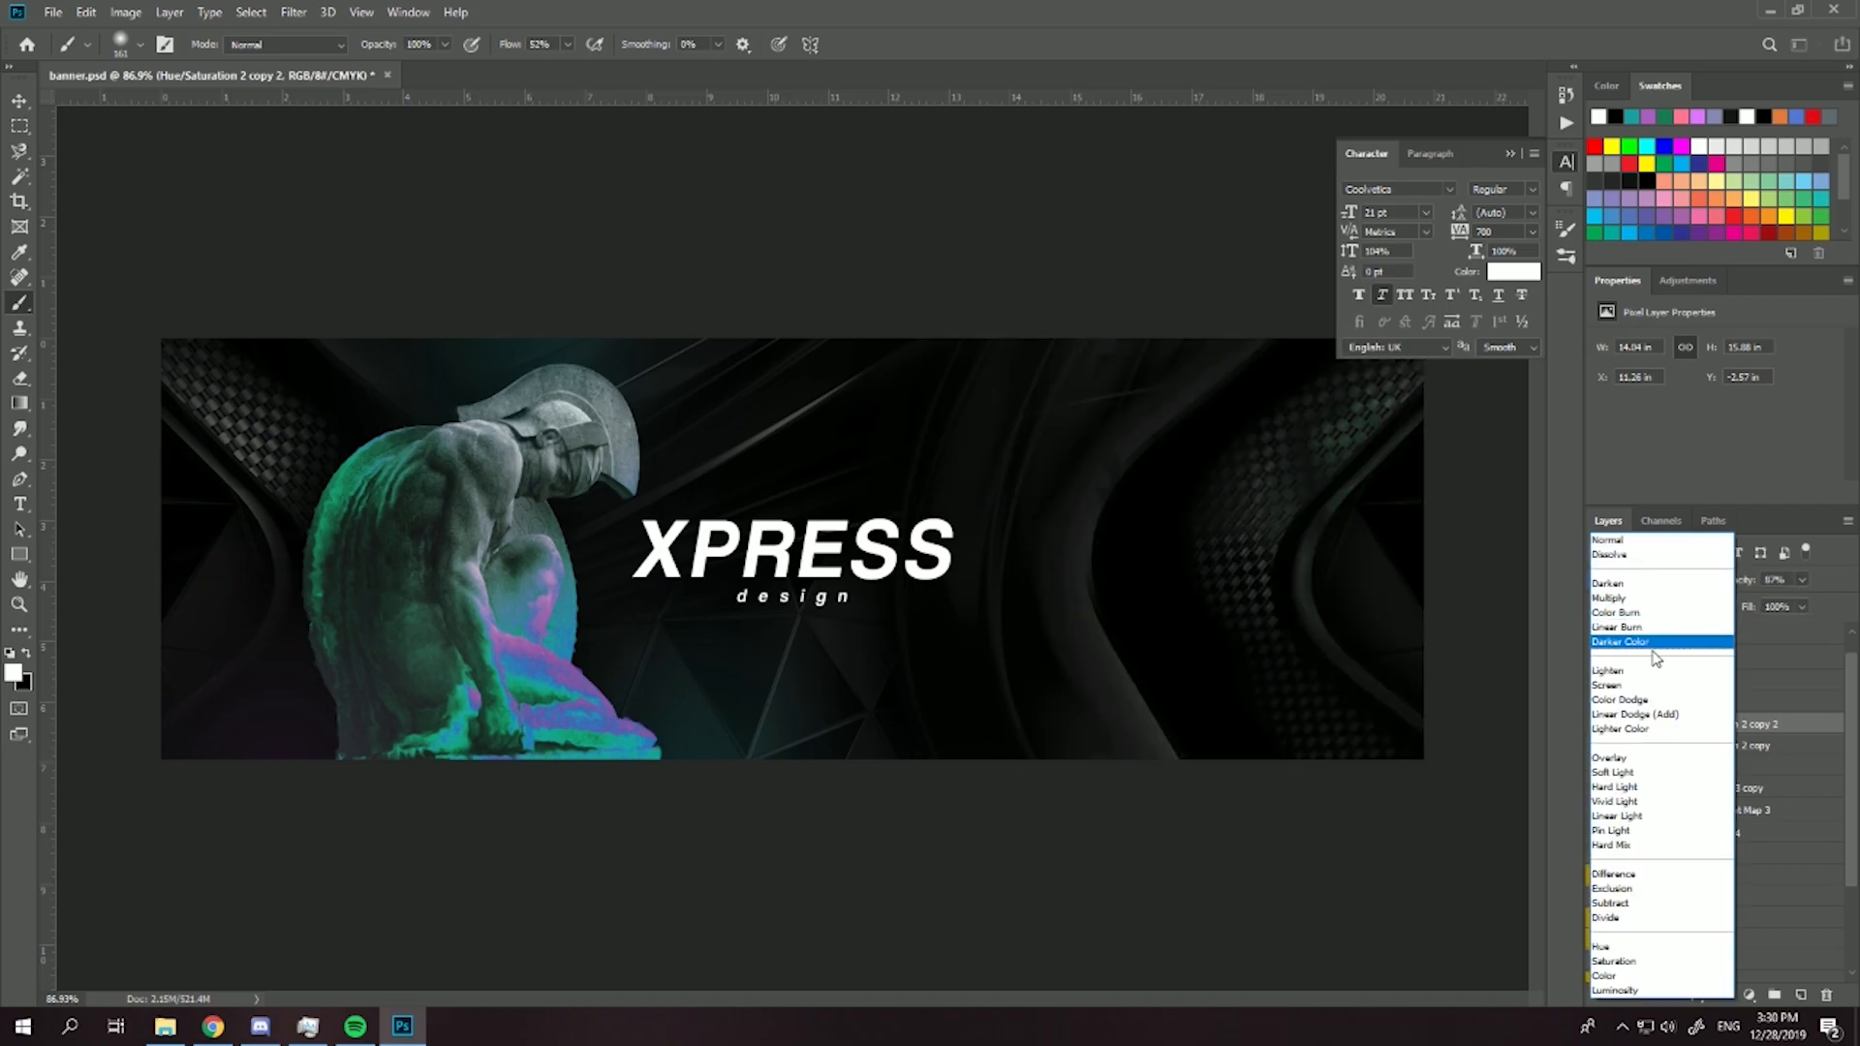
{"action": "key", "text": "Escape"}
{"action": "key", "text": "ctrl+t"}
{"action": "left_click_drag", "start_coordinate": [1061, 452], "coordinate": [1102, 383]}
{"action": "key", "text": "Return"}
{"action": "scroll", "coordinate": [1123, 455], "scroll_direction": "down", "scroll_amount": 6}
{"action": "scroll", "coordinate": [1133, 487], "scroll_direction": "up", "scroll_amount": 3}
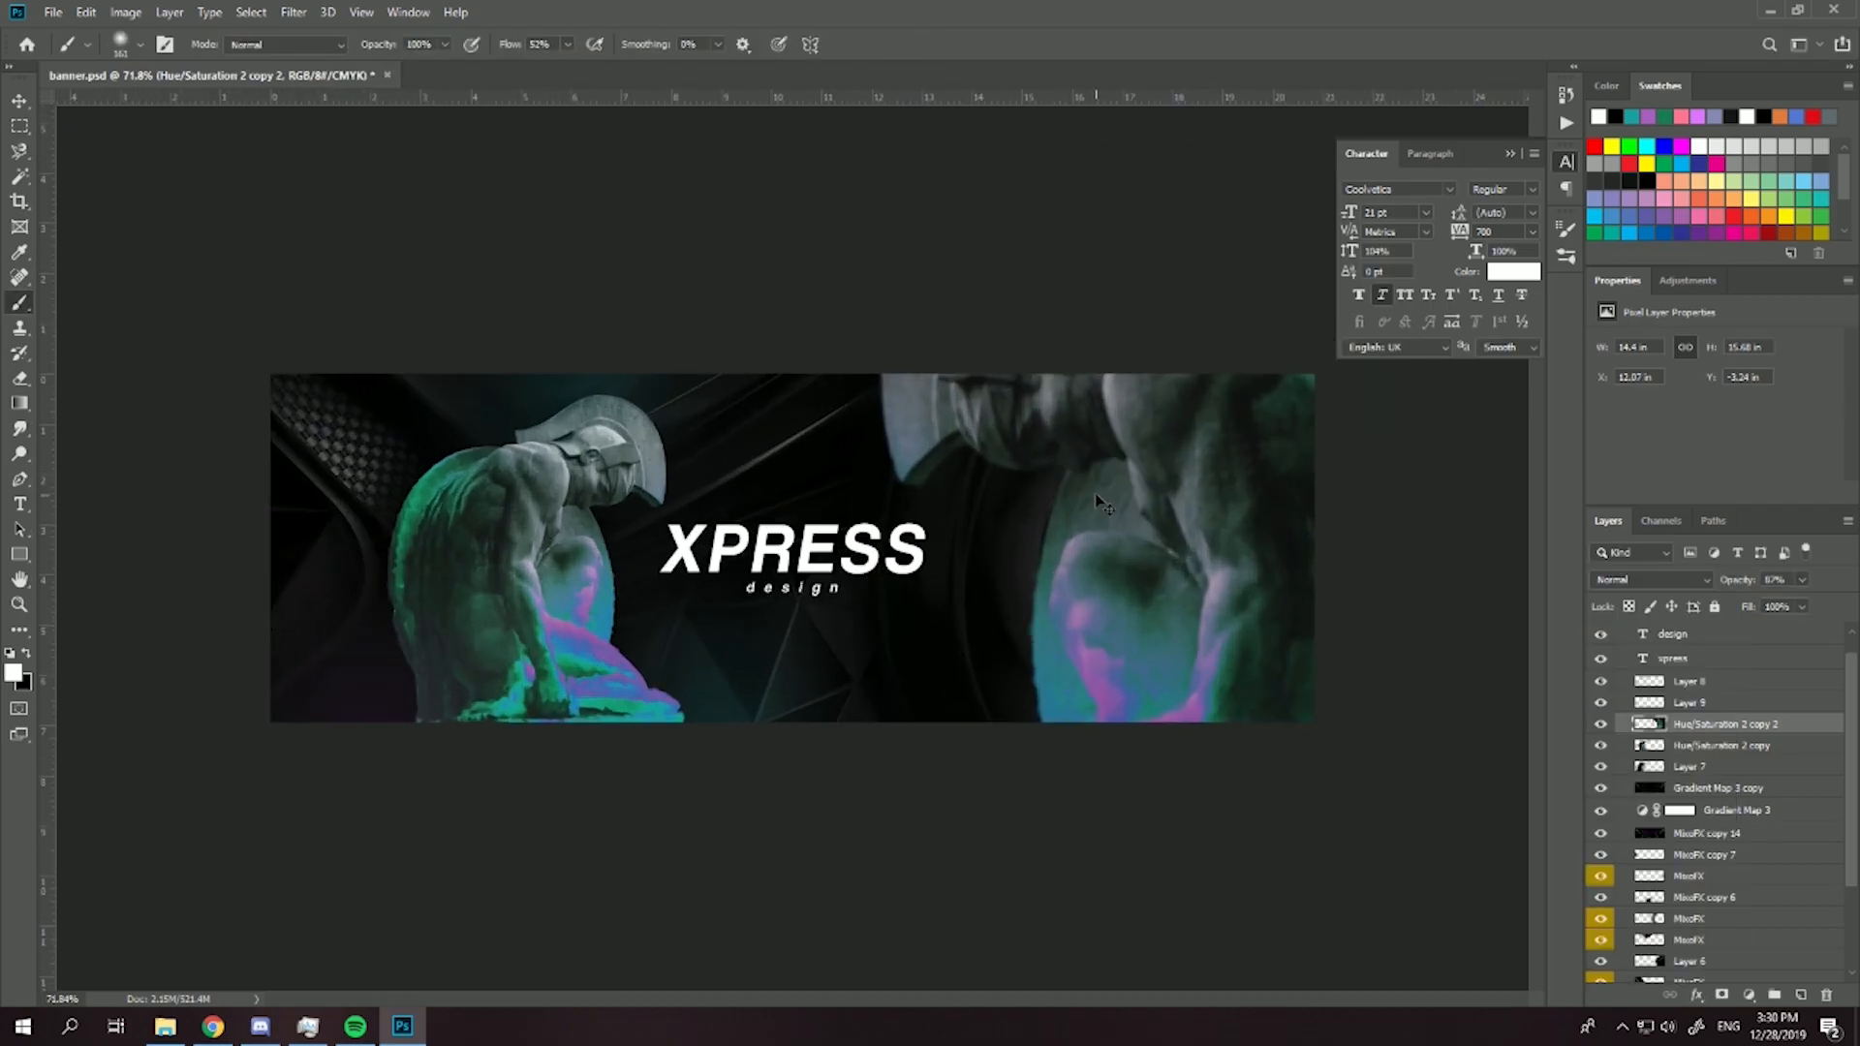
- Duplicate the blurred statue, flip the new copy vertically and move it toward the banner's left side
{"action": "key", "text": "ctrl+j"}
{"action": "key", "text": "ctrl+t"}
{"action": "right_click", "coordinate": [1114, 579]}
{"action": "left_click", "coordinate": [1157, 835]}
{"action": "left_click_drag", "start_coordinate": [1143, 653], "coordinate": [724, 680]}
- Scale the vertically flipped copy to 73.78%, rotate it to about 147°, and place it over the banner's upper-left area
{"action": "left_click_drag", "start_coordinate": [846, 170], "coordinate": [758, 174]}
{"action": "left_click_drag", "start_coordinate": [867, 308], "coordinate": [746, 230]}
{"action": "left_click_drag", "start_coordinate": [700, 384], "coordinate": [753, 283]}
{"action": "left_click_drag", "start_coordinate": [1086, 602], "coordinate": [834, 559]}
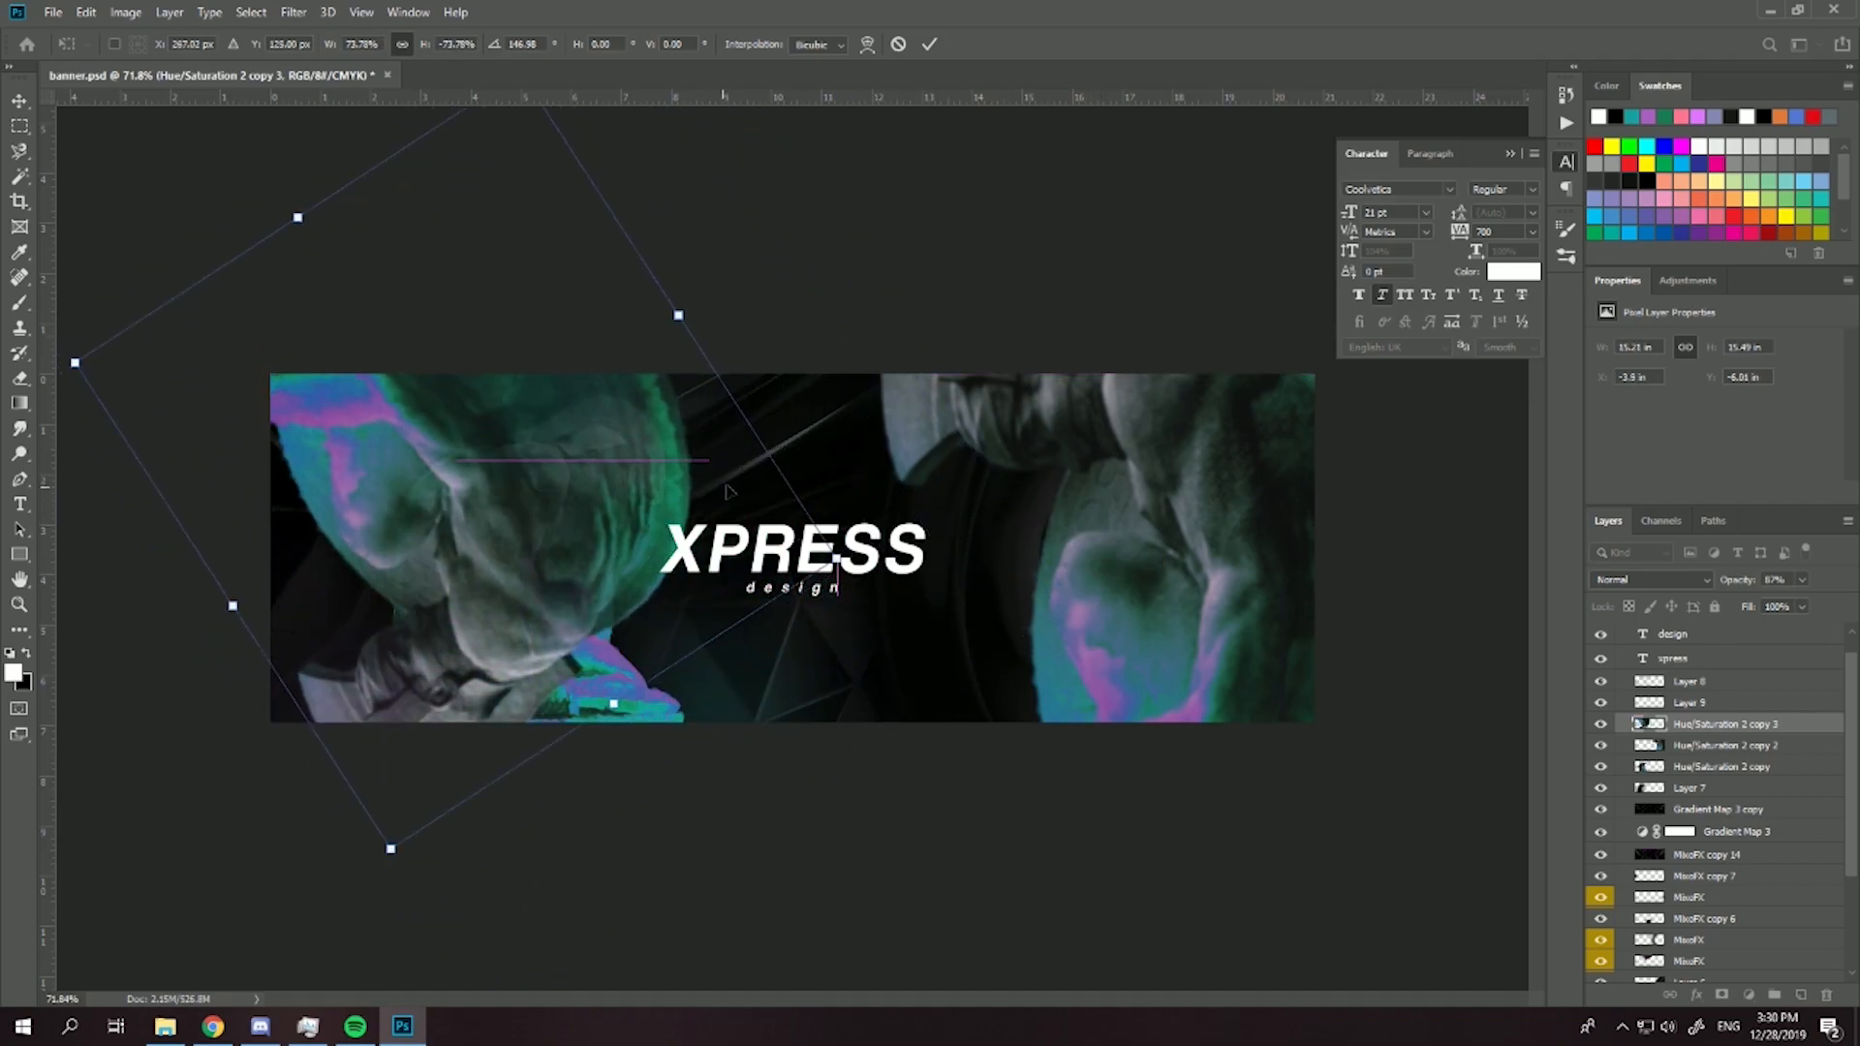
{"action": "key", "text": "Return"}
{"action": "key", "text": "b"}
{"action": "mouse_move", "coordinate": [456, 619]}
{"action": "left_mouse_down"}
{"action": "mouse_move", "coordinate": [391, 612]}
{"action": "mouse_move", "coordinate": [393, 643]}
{"action": "mouse_move", "coordinate": [300, 678]}
{"action": "left_mouse_up"}
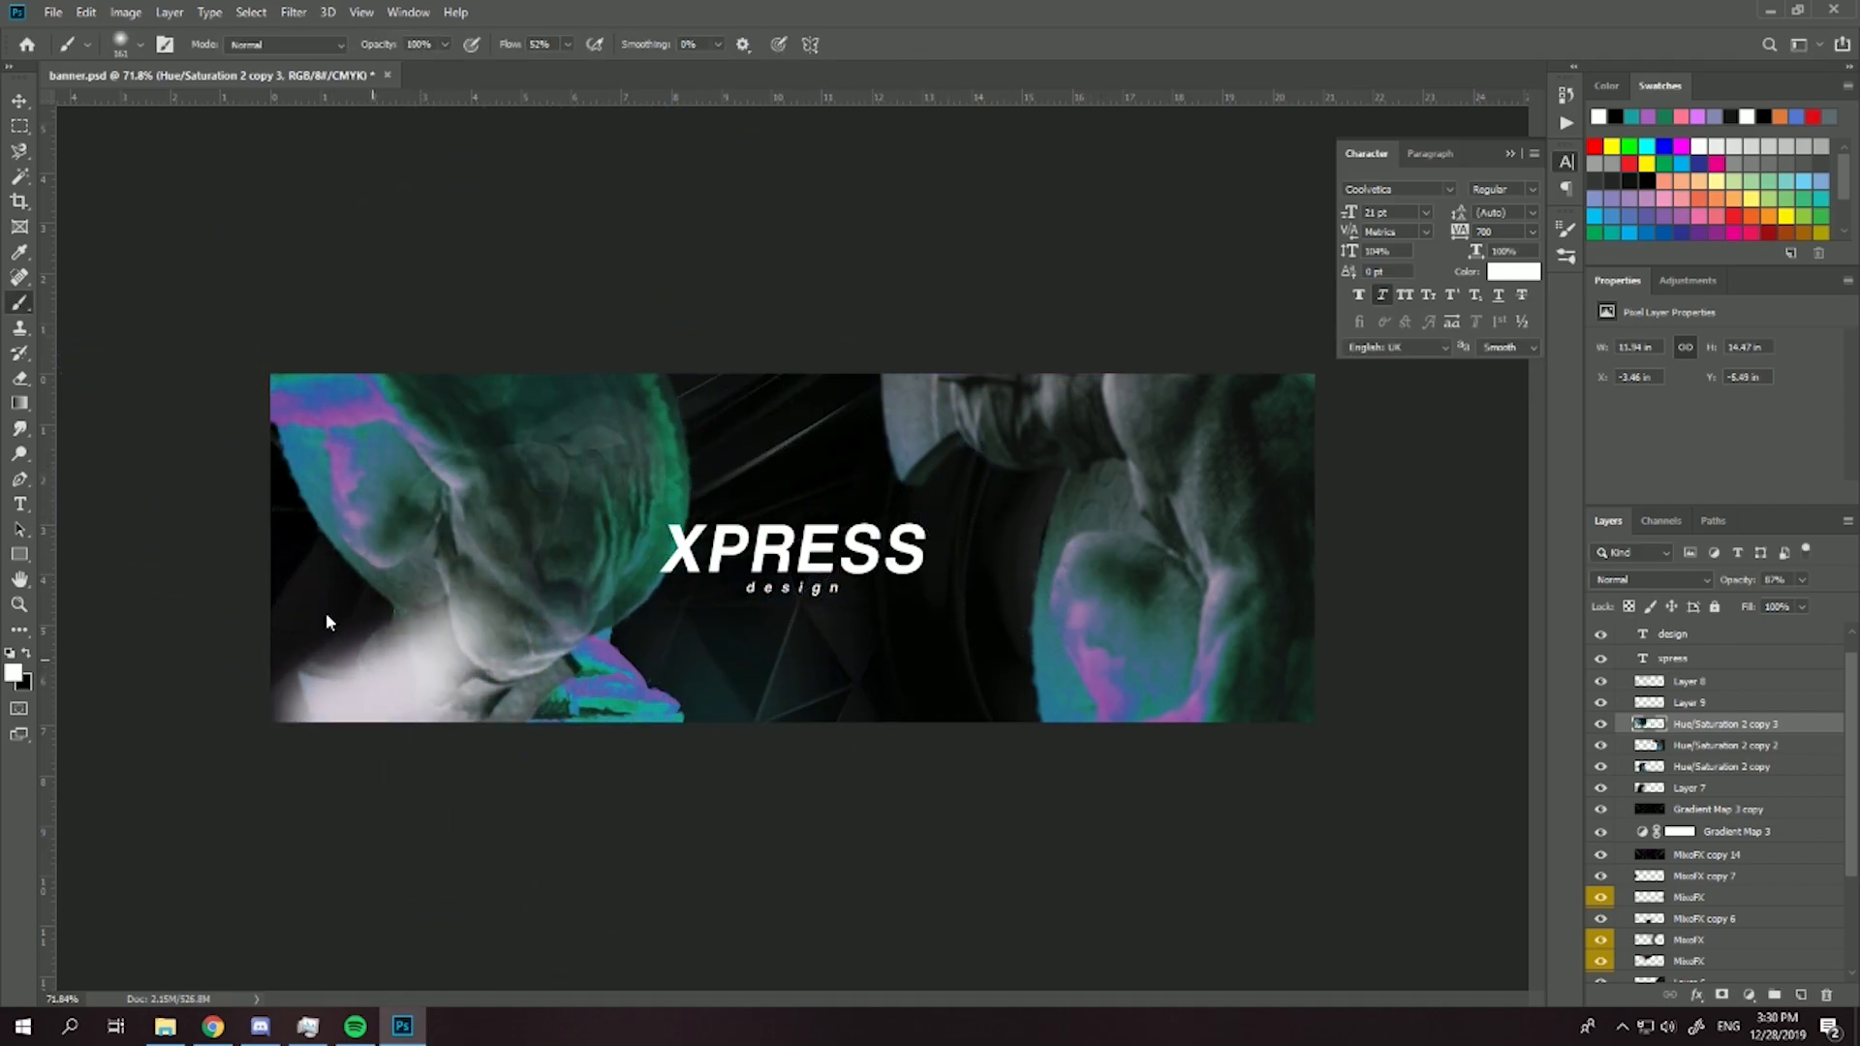
{"action": "key", "text": "ctrl+z"}
- Erase the upper-left statue copy where it covers the main statue and the banner's lower-left corner
{"action": "left_click", "coordinate": [19, 378]}
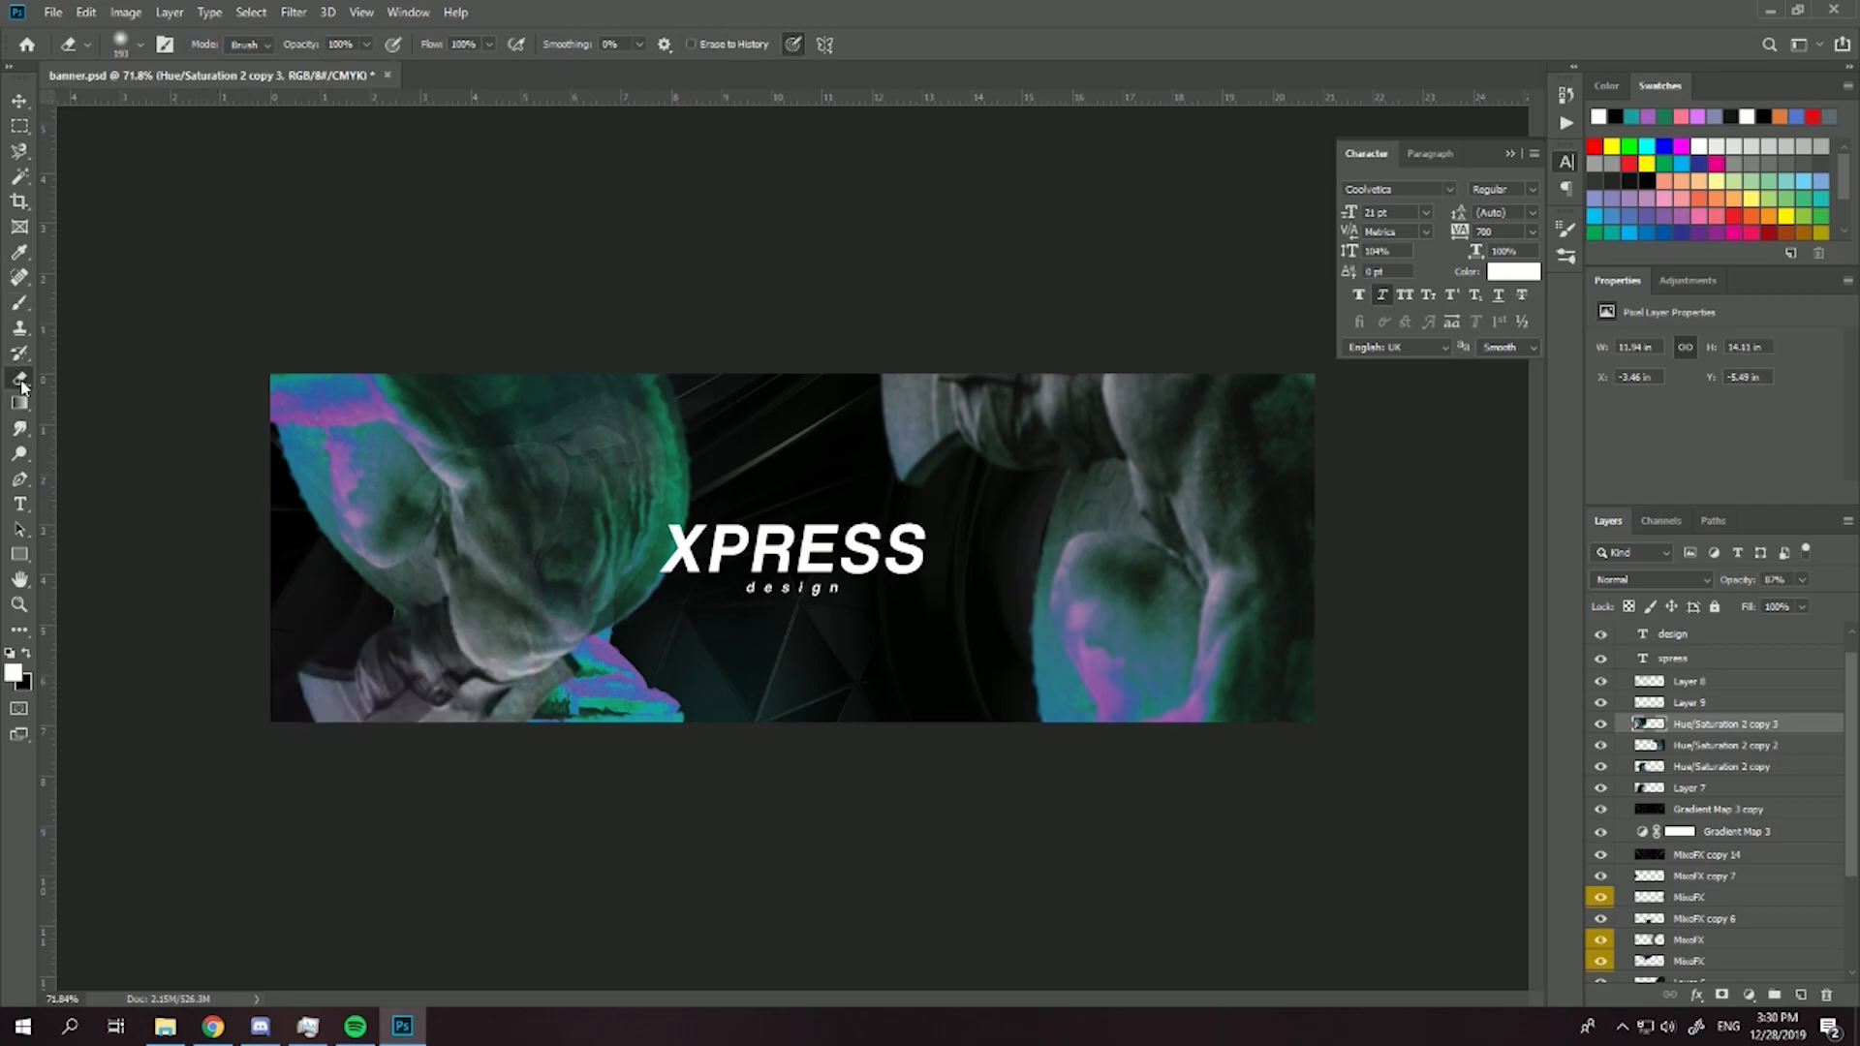
{"action": "mouse_move", "coordinate": [333, 680]}
{"action": "left_mouse_down"}
{"action": "mouse_move", "coordinate": [349, 636]}
{"action": "mouse_move", "coordinate": [455, 584]}
{"action": "mouse_move", "coordinate": [397, 496]}
{"action": "mouse_move", "coordinate": [374, 568]}
{"action": "mouse_move", "coordinate": [438, 475]}
{"action": "mouse_move", "coordinate": [544, 405]}
{"action": "left_mouse_up"}
{"action": "mouse_move", "coordinate": [407, 558]}
{"action": "left_mouse_down"}
{"action": "mouse_move", "coordinate": [549, 435]}
{"action": "mouse_move", "coordinate": [490, 488]}
{"action": "mouse_move", "coordinate": [467, 575]}
{"action": "mouse_move", "coordinate": [487, 570]}
{"action": "mouse_move", "coordinate": [490, 514]}
{"action": "mouse_move", "coordinate": [504, 552]}
{"action": "left_mouse_up"}
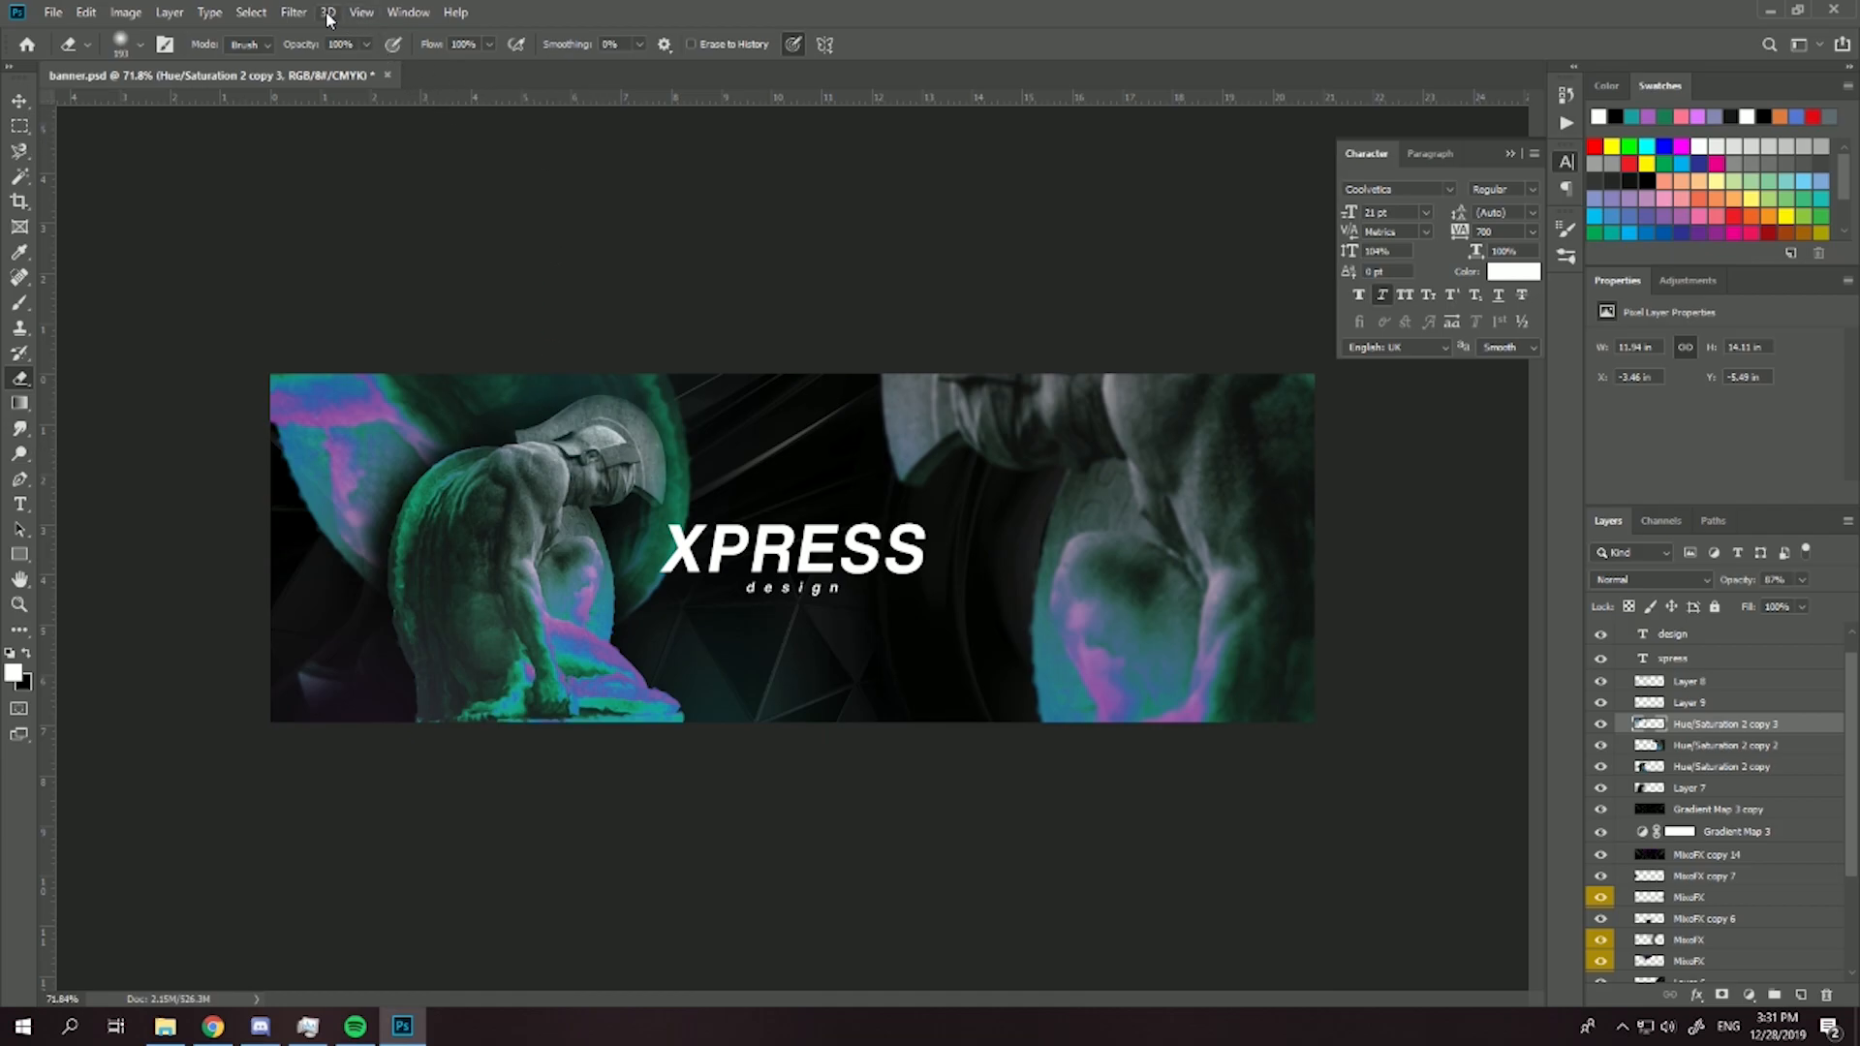
- Apply a Gaussian Blur with a 2.5-pixel radius to the erased upper-left statue copy
{"action": "left_click", "coordinate": [293, 11]}
{"action": "mouse_move", "coordinate": [446, 234]}
{"action": "left_click", "coordinate": [581, 305]}
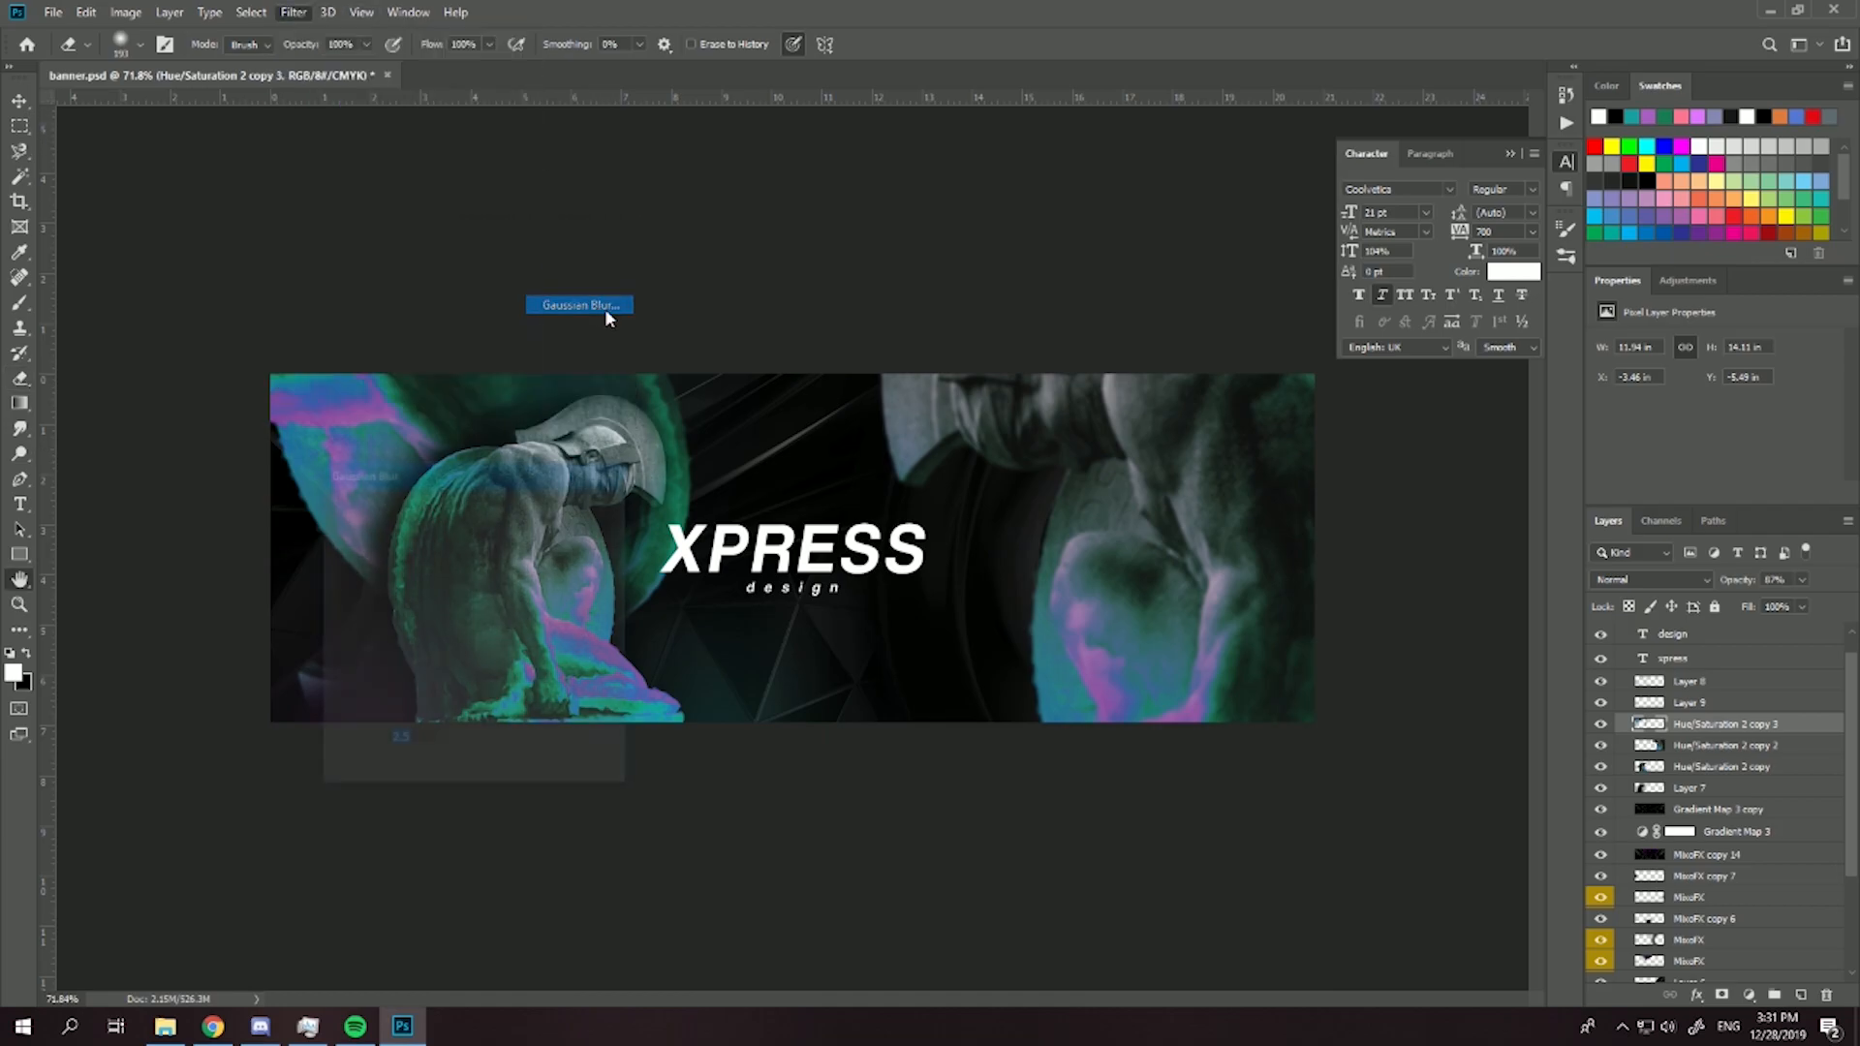
{"action": "left_click_drag", "start_coordinate": [522, 483], "coordinate": [1081, 385]}
{"action": "left_click", "coordinate": [1142, 407]}
{"action": "key", "text": "e"}
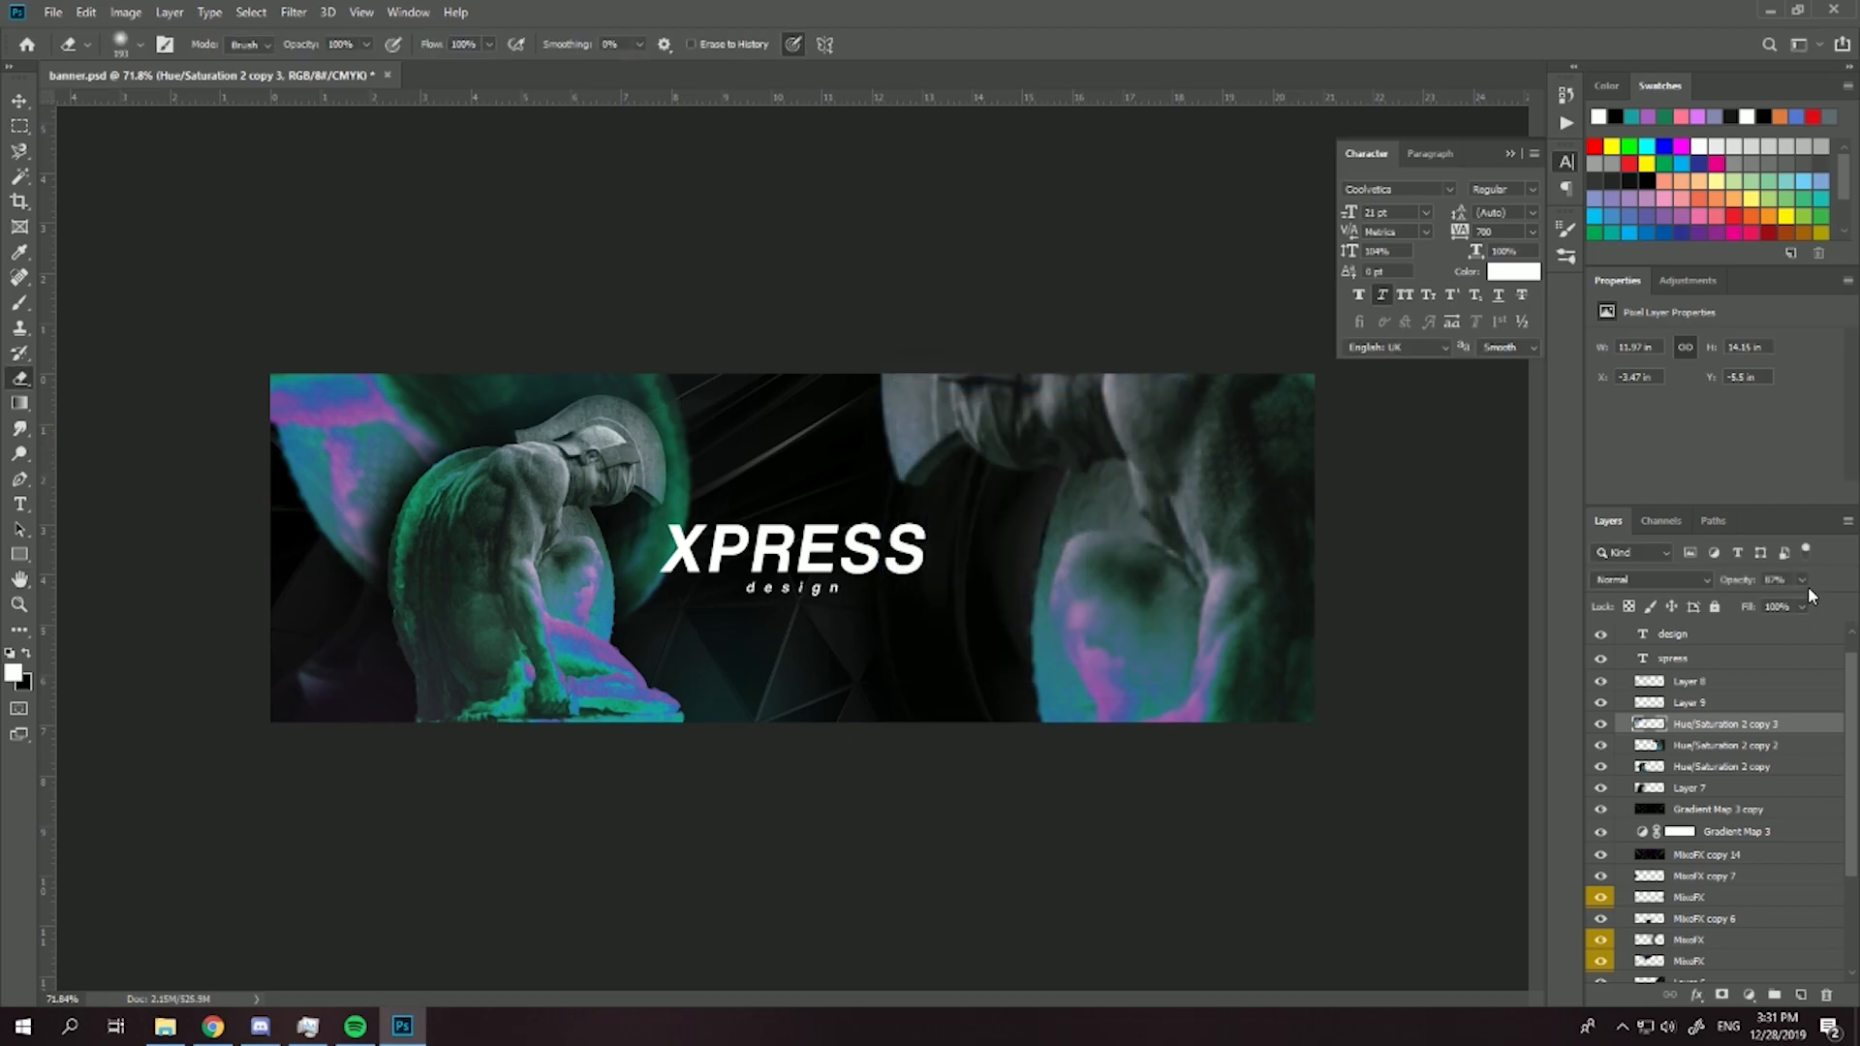
- Place the upper-left statue copy's layer below Layer 7, lower its opacity to about 72% and adjust its placement
{"action": "left_click_drag", "start_coordinate": [1702, 718], "coordinate": [1717, 800]}
{"action": "left_click_drag", "start_coordinate": [1767, 594], "coordinate": [1792, 607]}
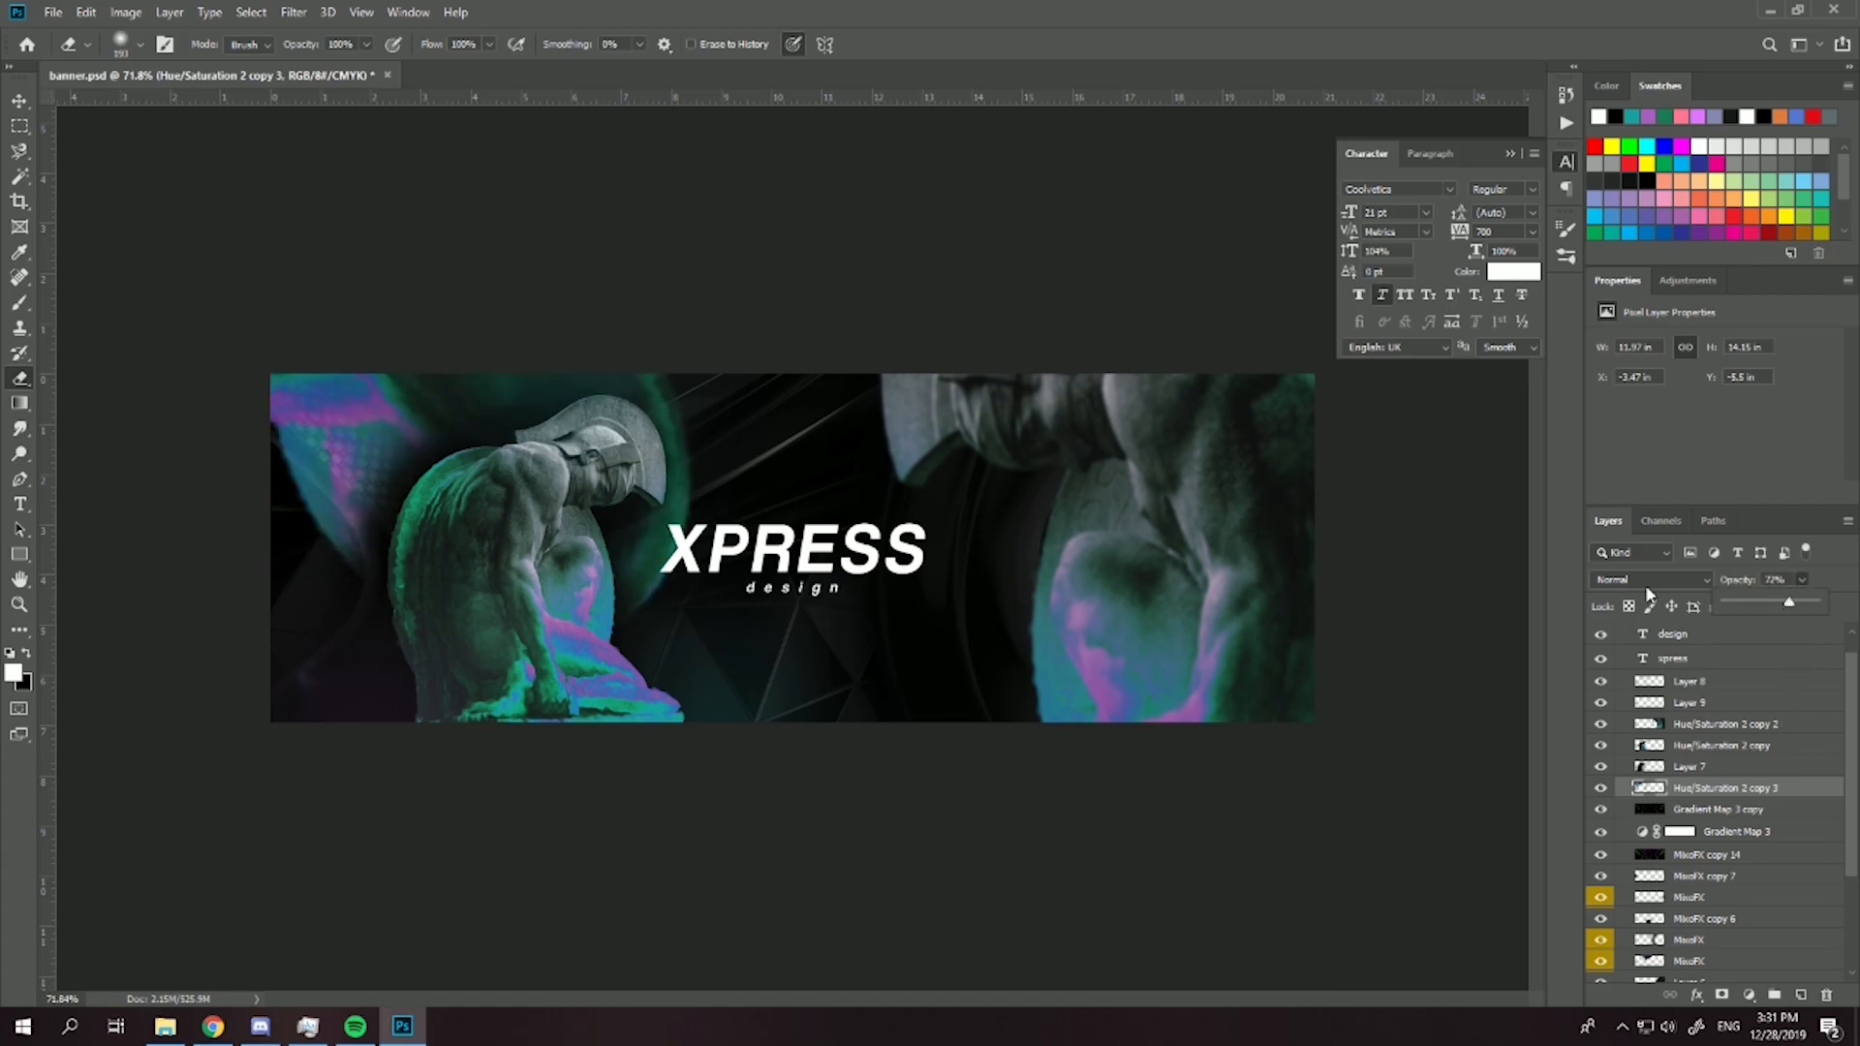
{"action": "key", "text": "ctrl+t"}
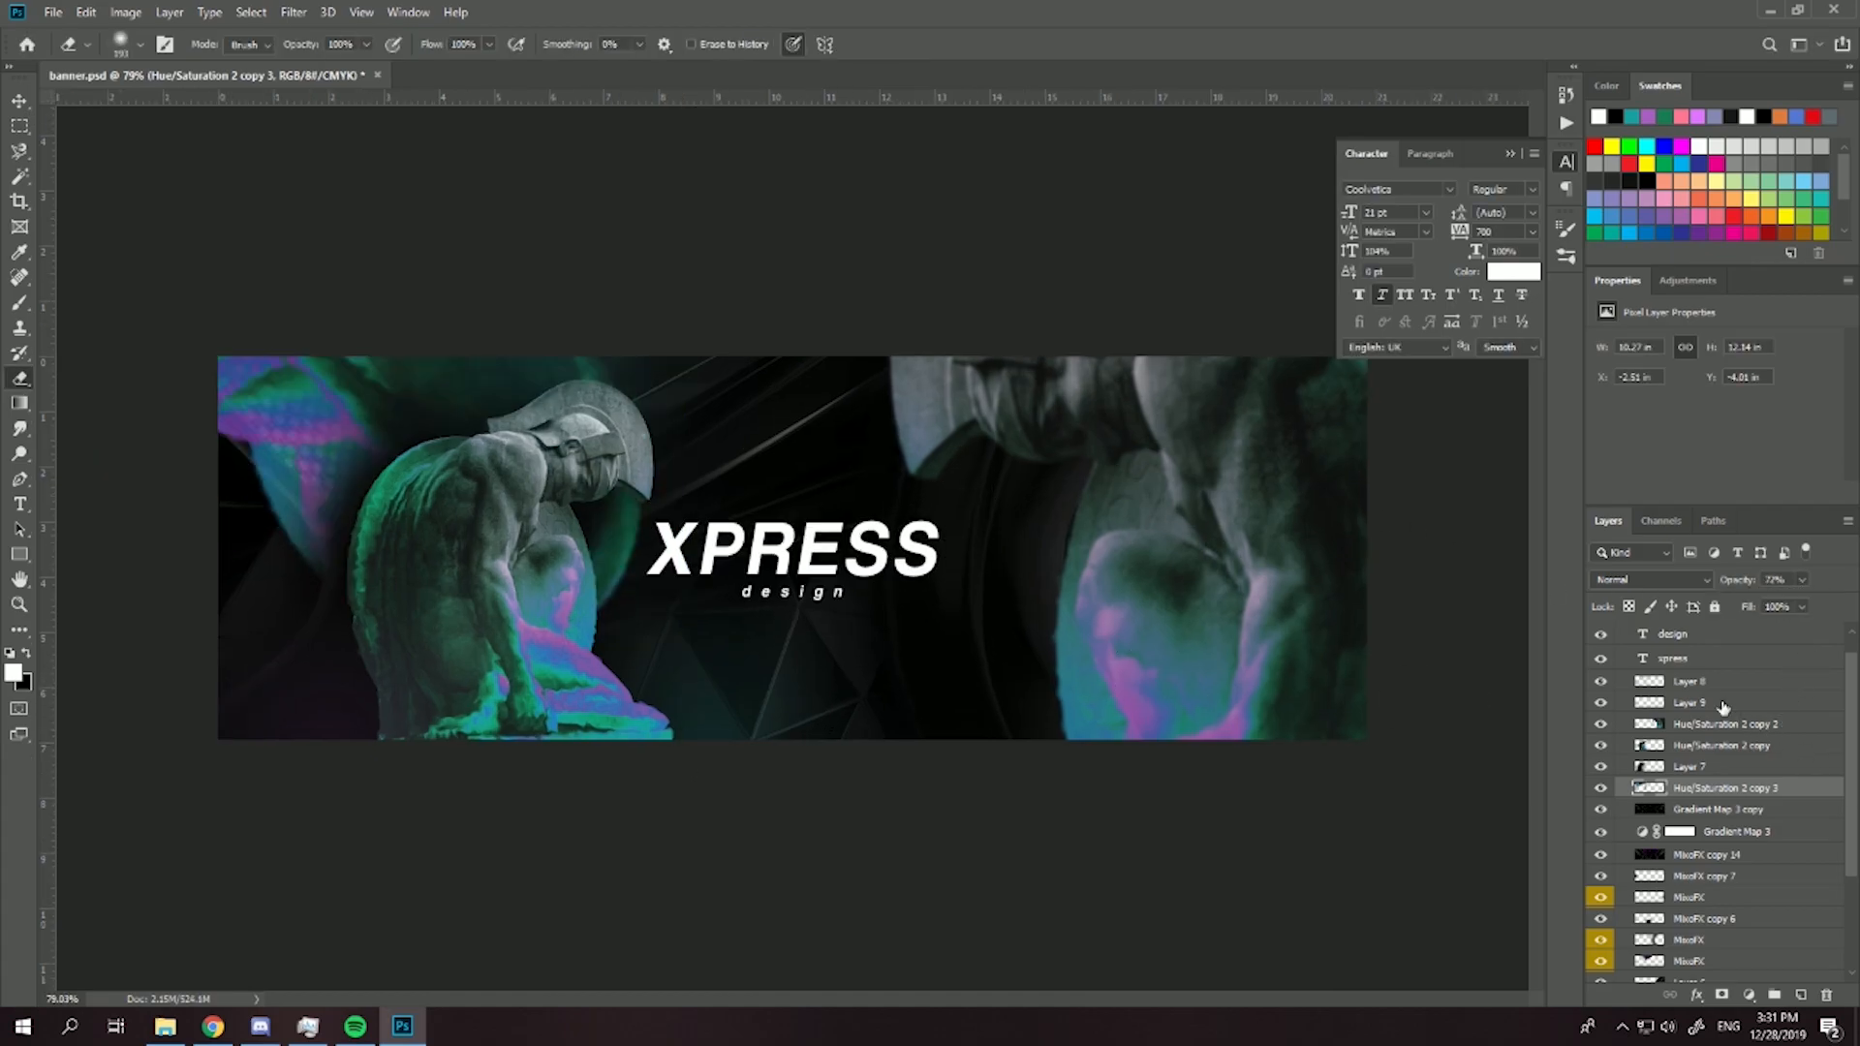
- Add a new layer above the xpress text and set the foreground color to the purple #926ec0 sampled from the statue's shield area
{"action": "left_click", "coordinate": [1697, 664]}
{"action": "left_click", "coordinate": [1801, 994]}
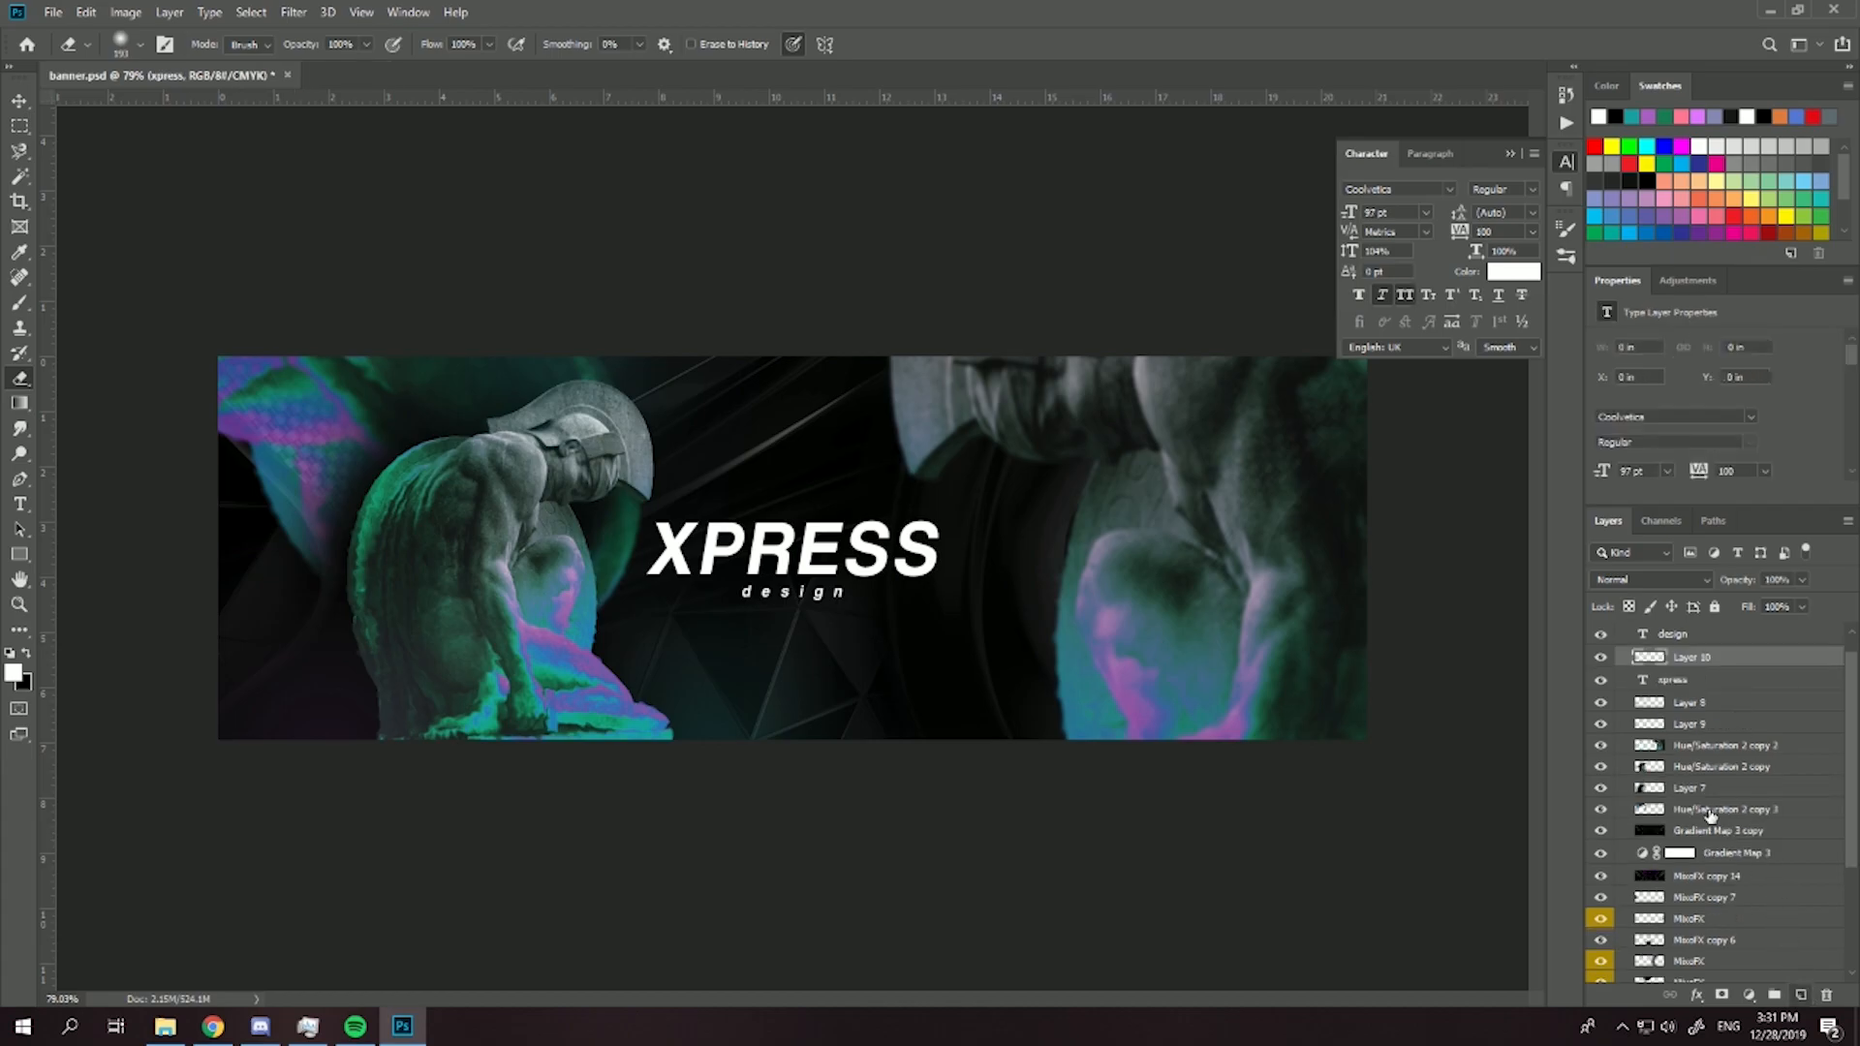
{"action": "left_click", "coordinate": [20, 672]}
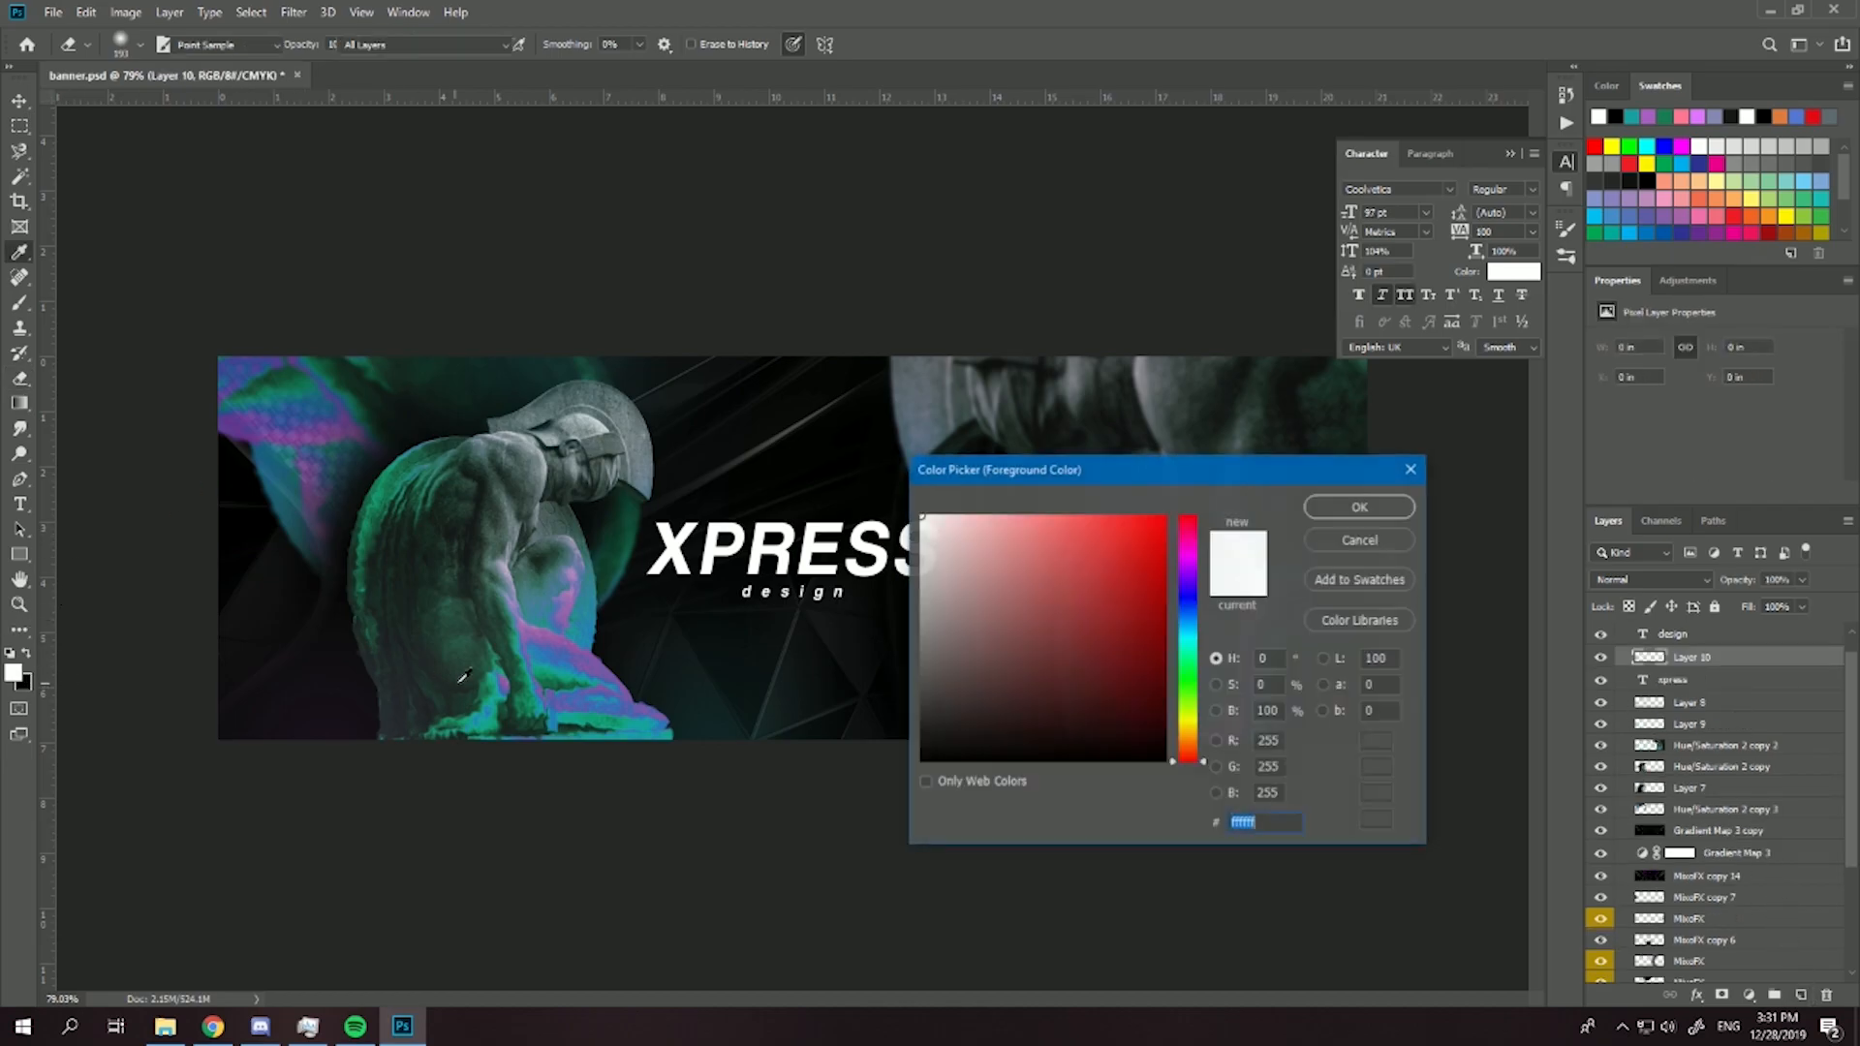
{"action": "left_click", "coordinate": [585, 653]}
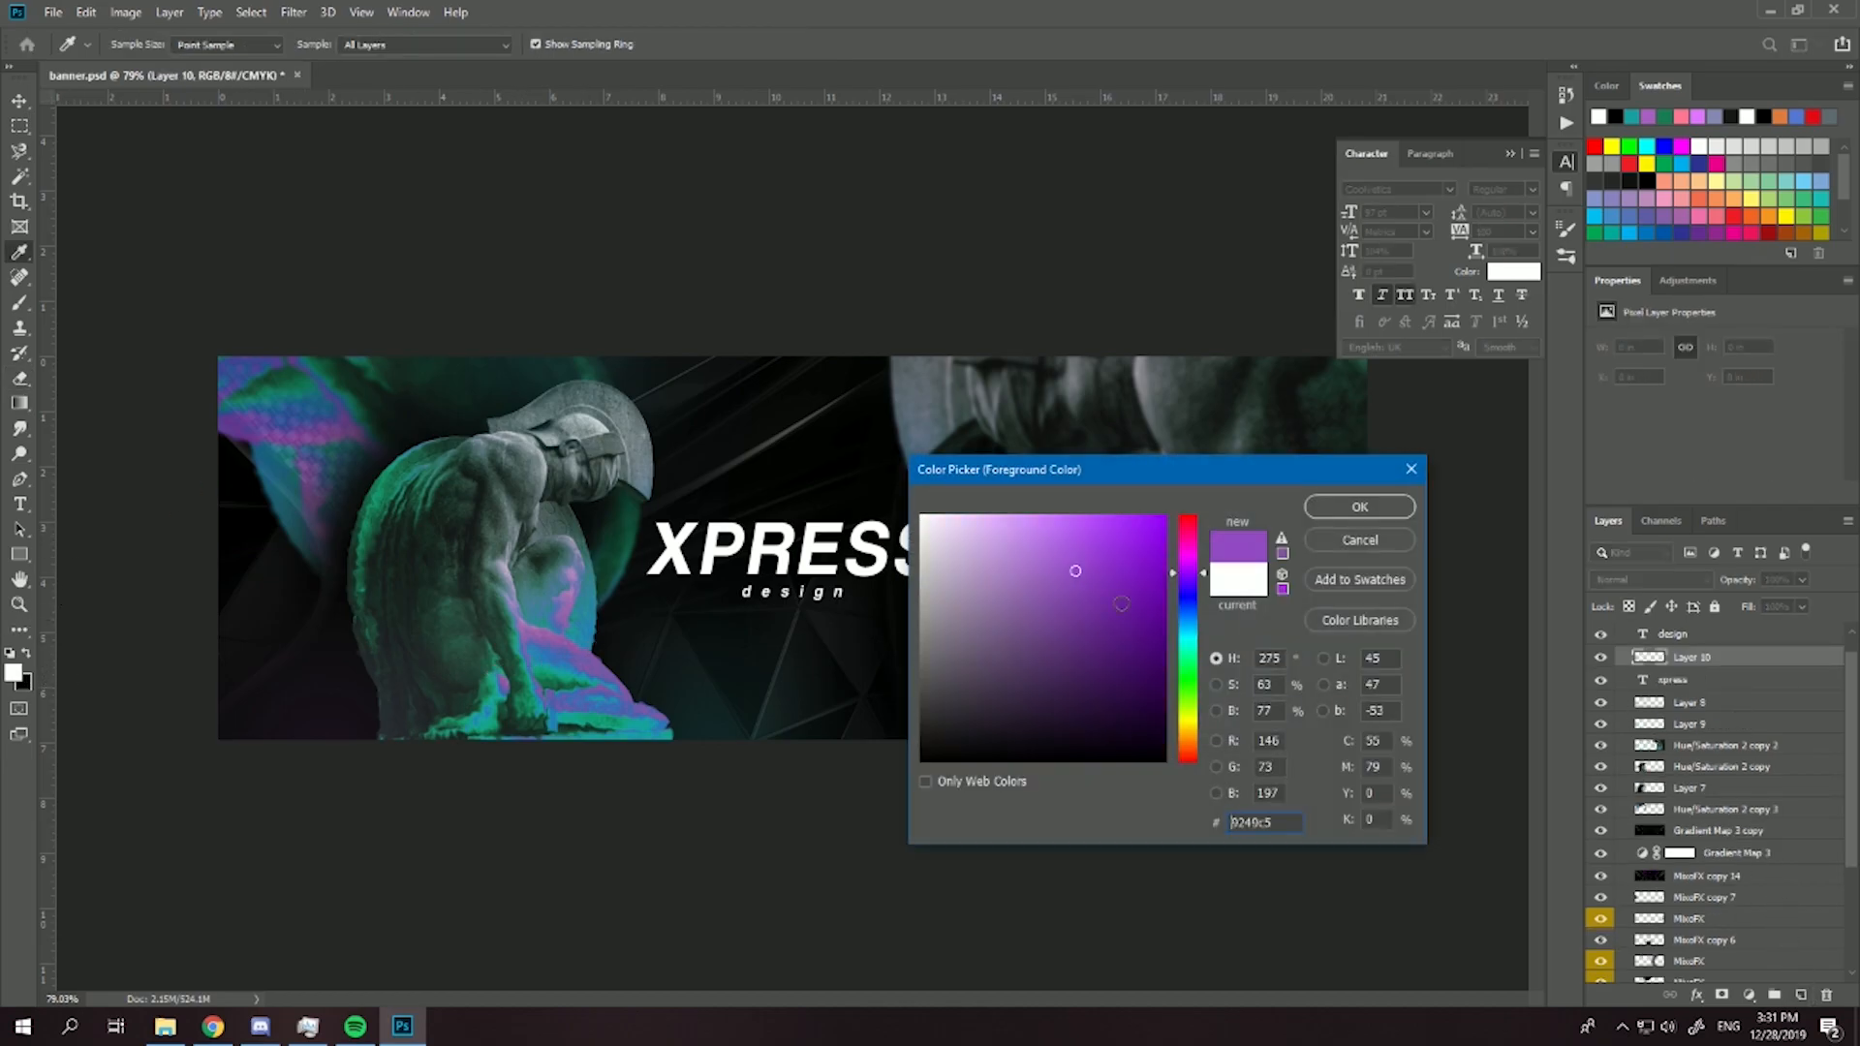
{"action": "left_click", "coordinate": [566, 601]}
{"action": "left_click", "coordinate": [568, 599]}
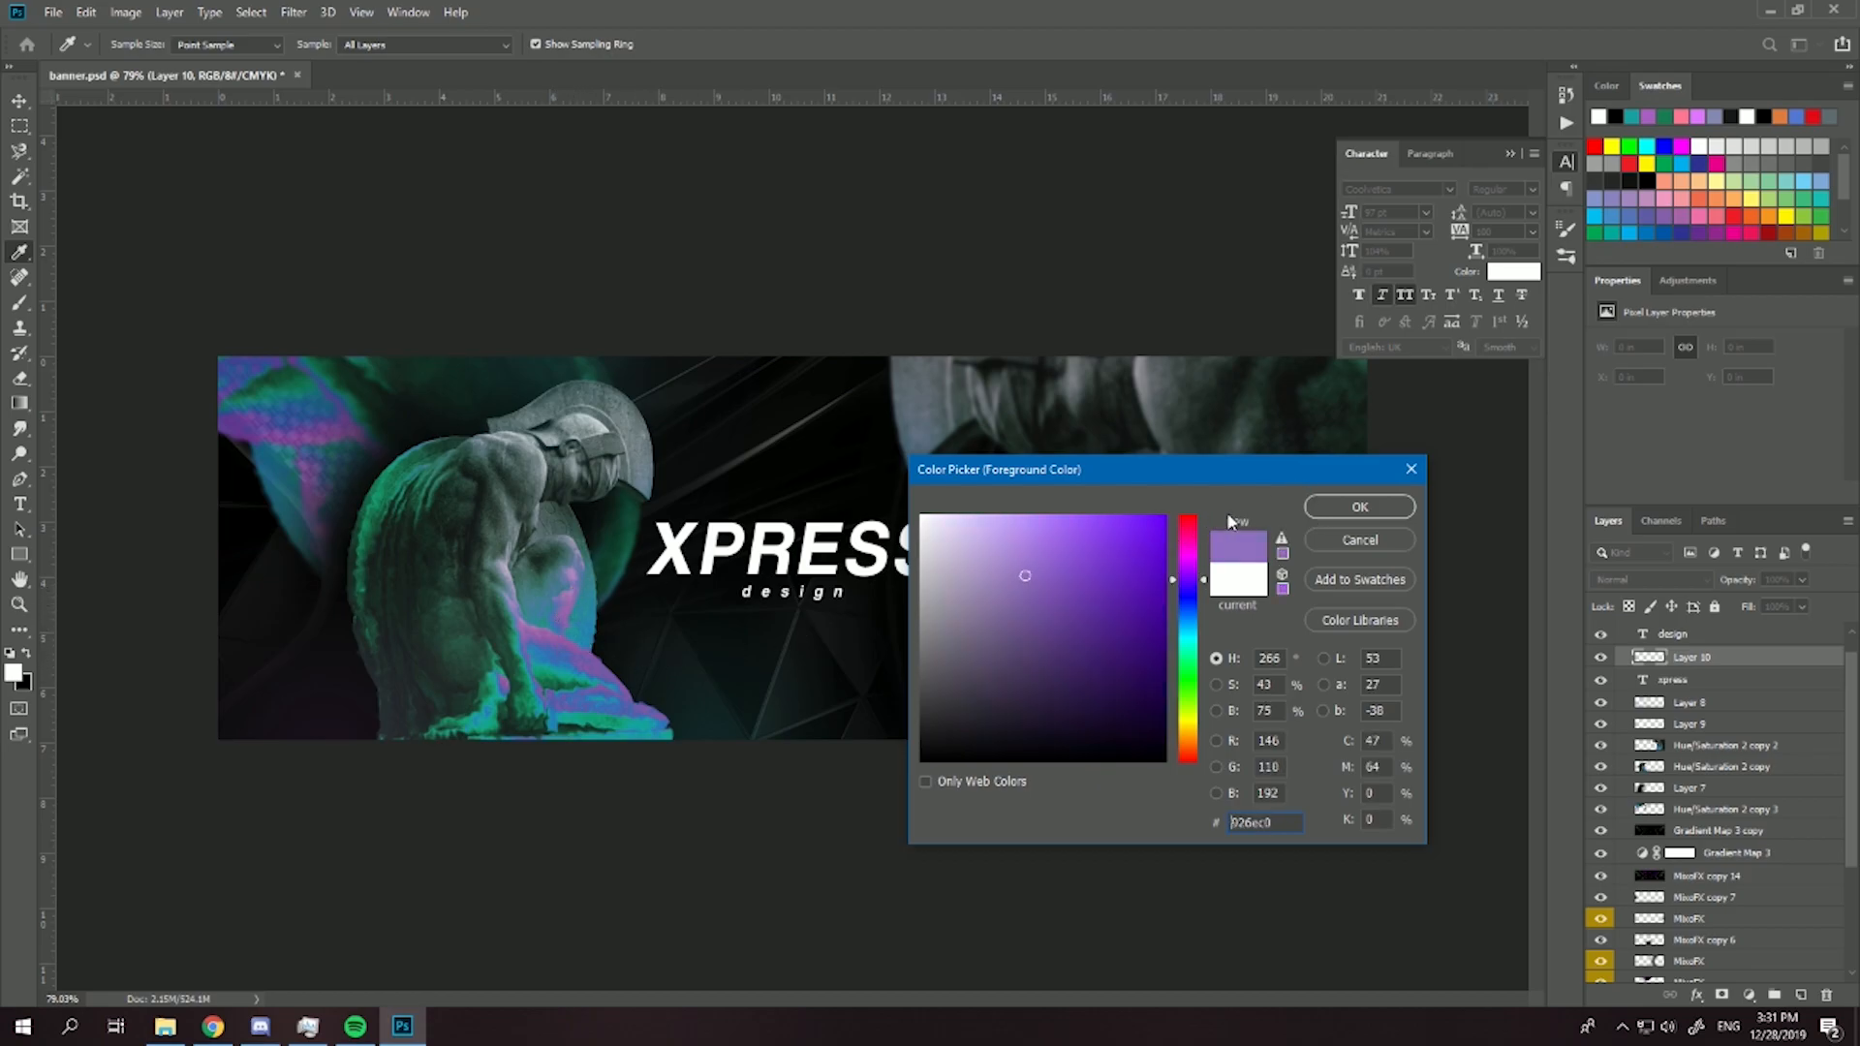
{"action": "left_click", "coordinate": [1329, 511]}
- Swap the two colors and set the foreground to a teal sampled from the edge of the main statue
{"action": "left_click", "coordinate": [27, 653]}
{"action": "left_click", "coordinate": [15, 672]}
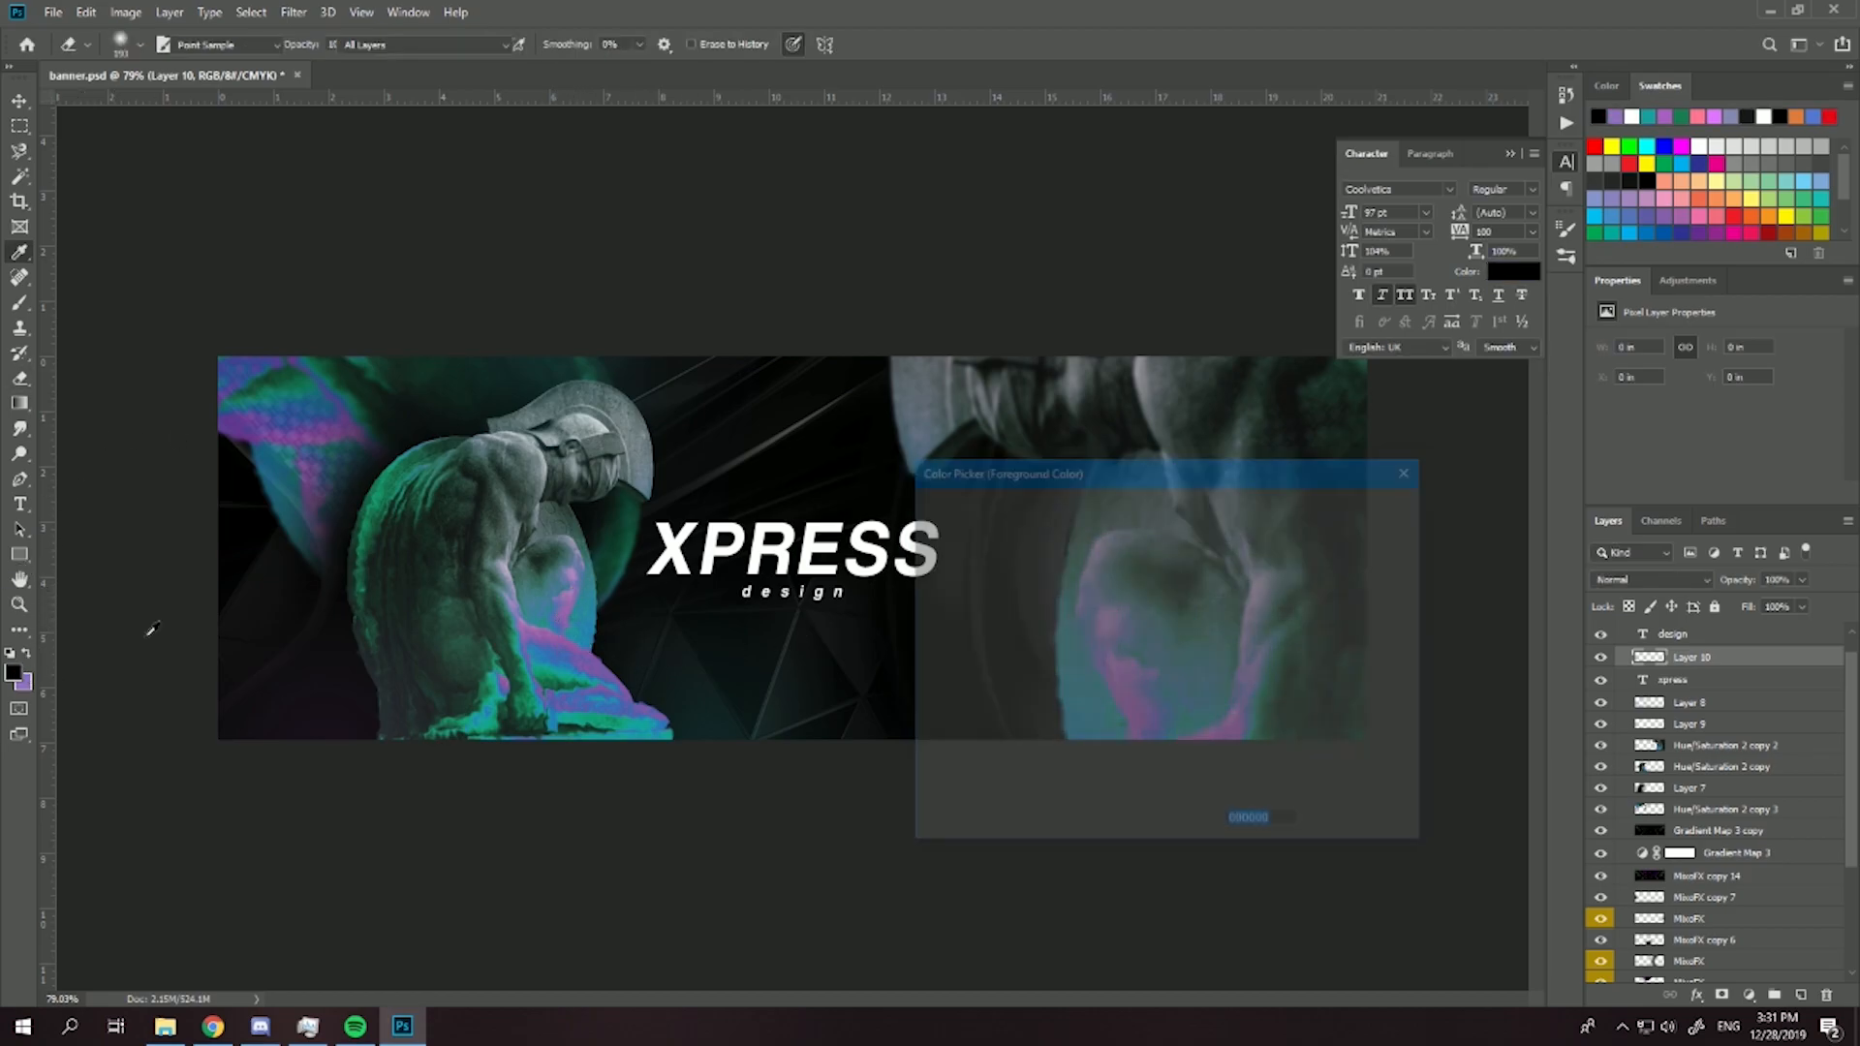
{"action": "left_click", "coordinate": [588, 651]}
{"action": "left_click", "coordinate": [1336, 510]}
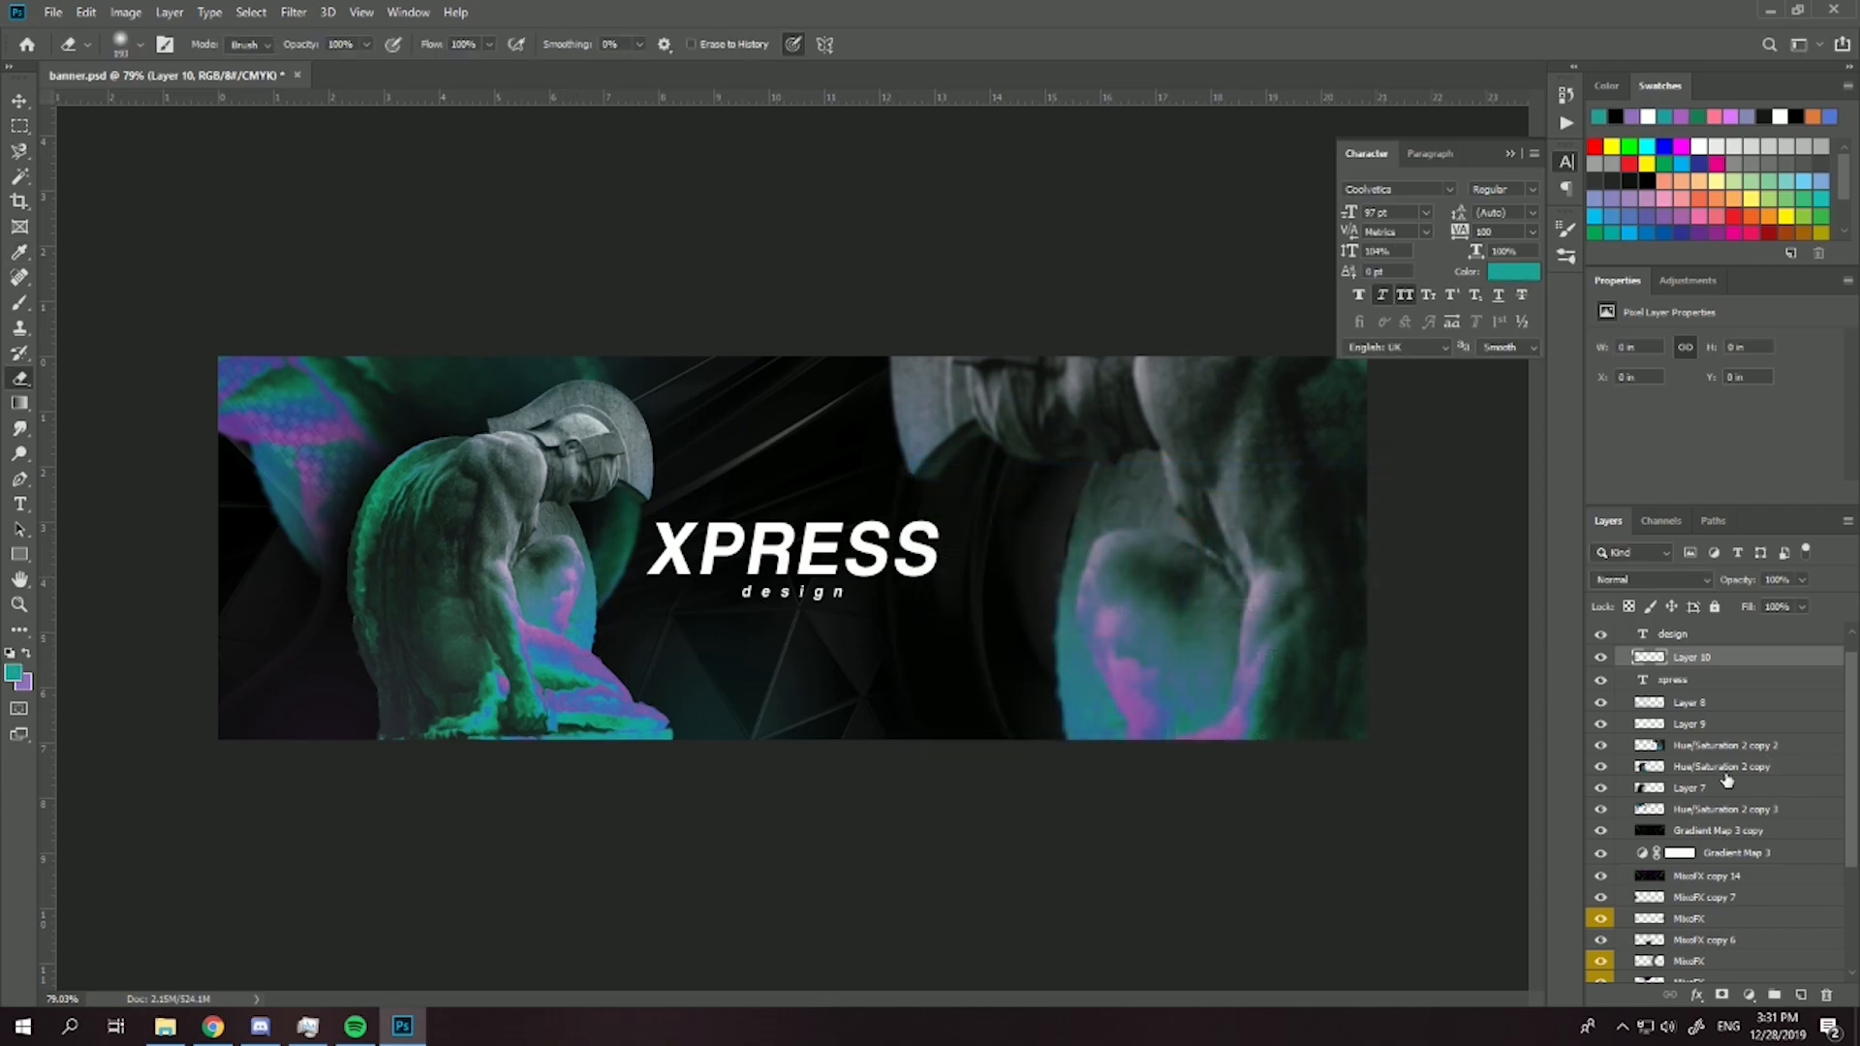
{"action": "left_click", "coordinate": [140, 45]}
{"action": "left_click_drag", "start_coordinate": [198, 108], "coordinate": [210, 110]}
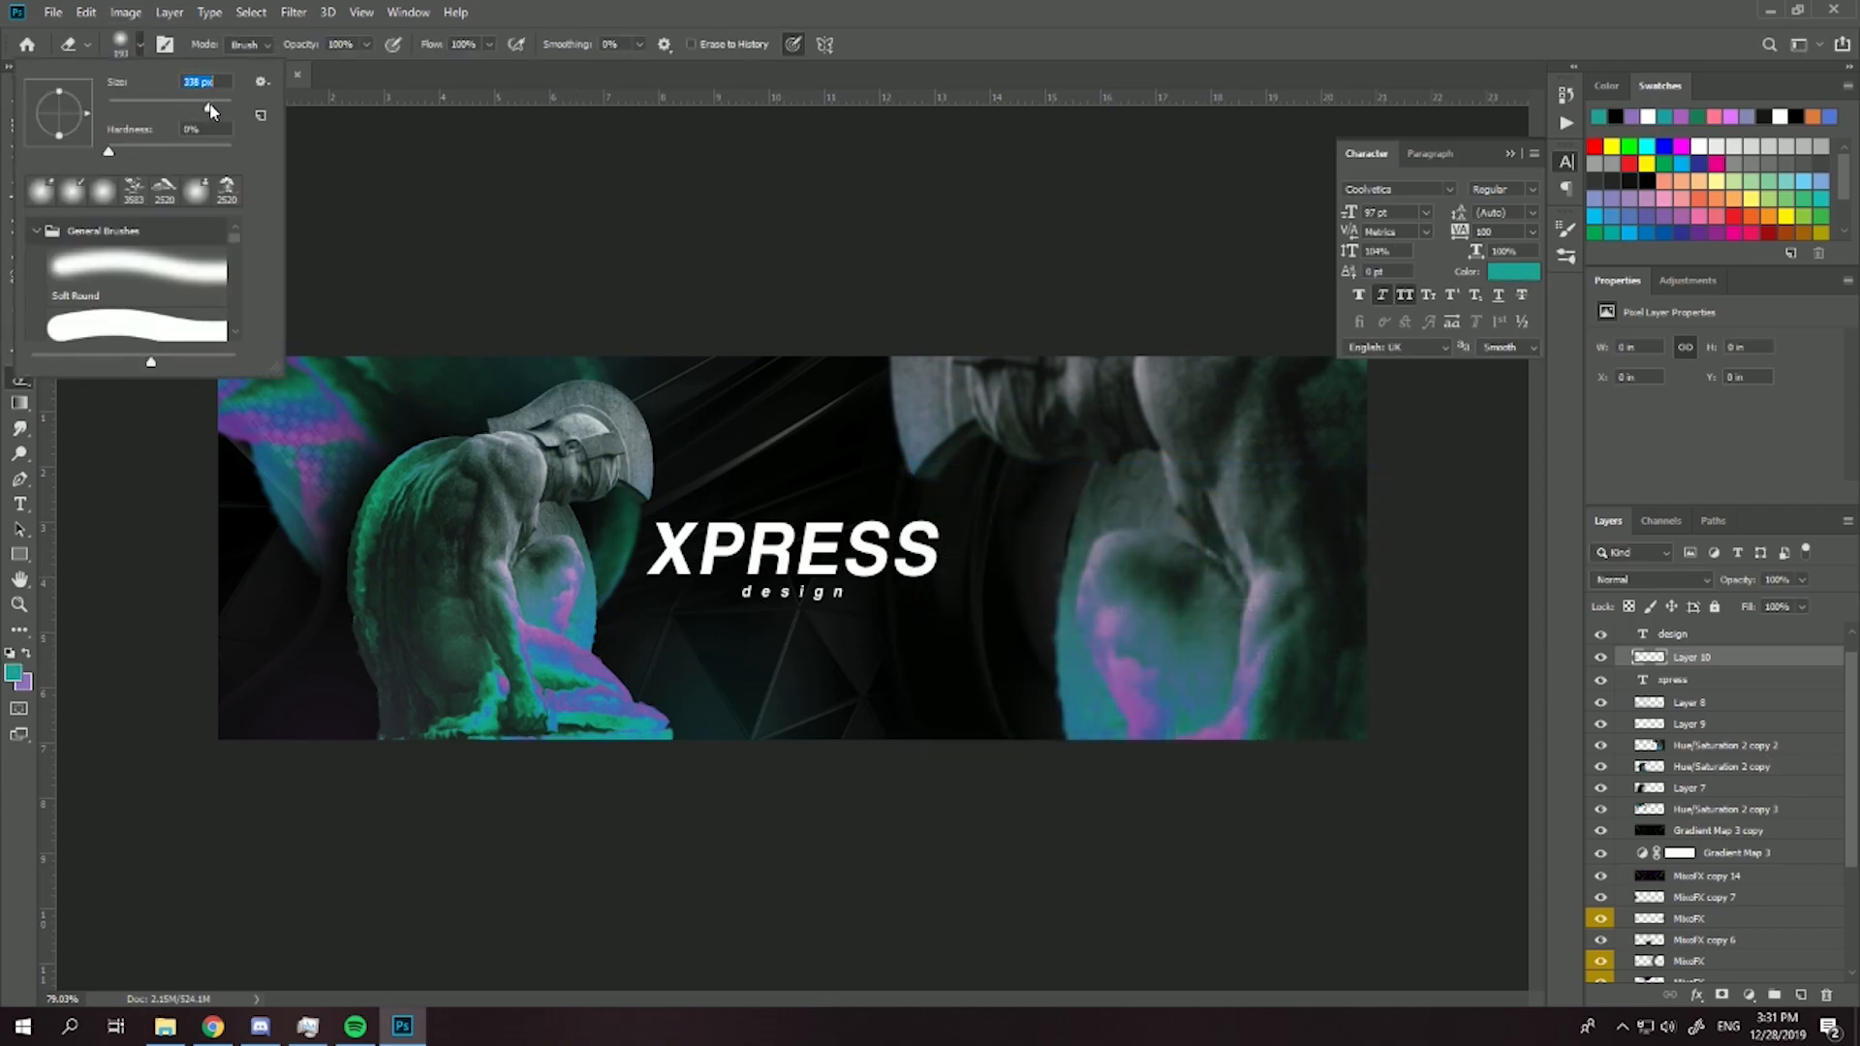
{"action": "key", "text": "Return"}
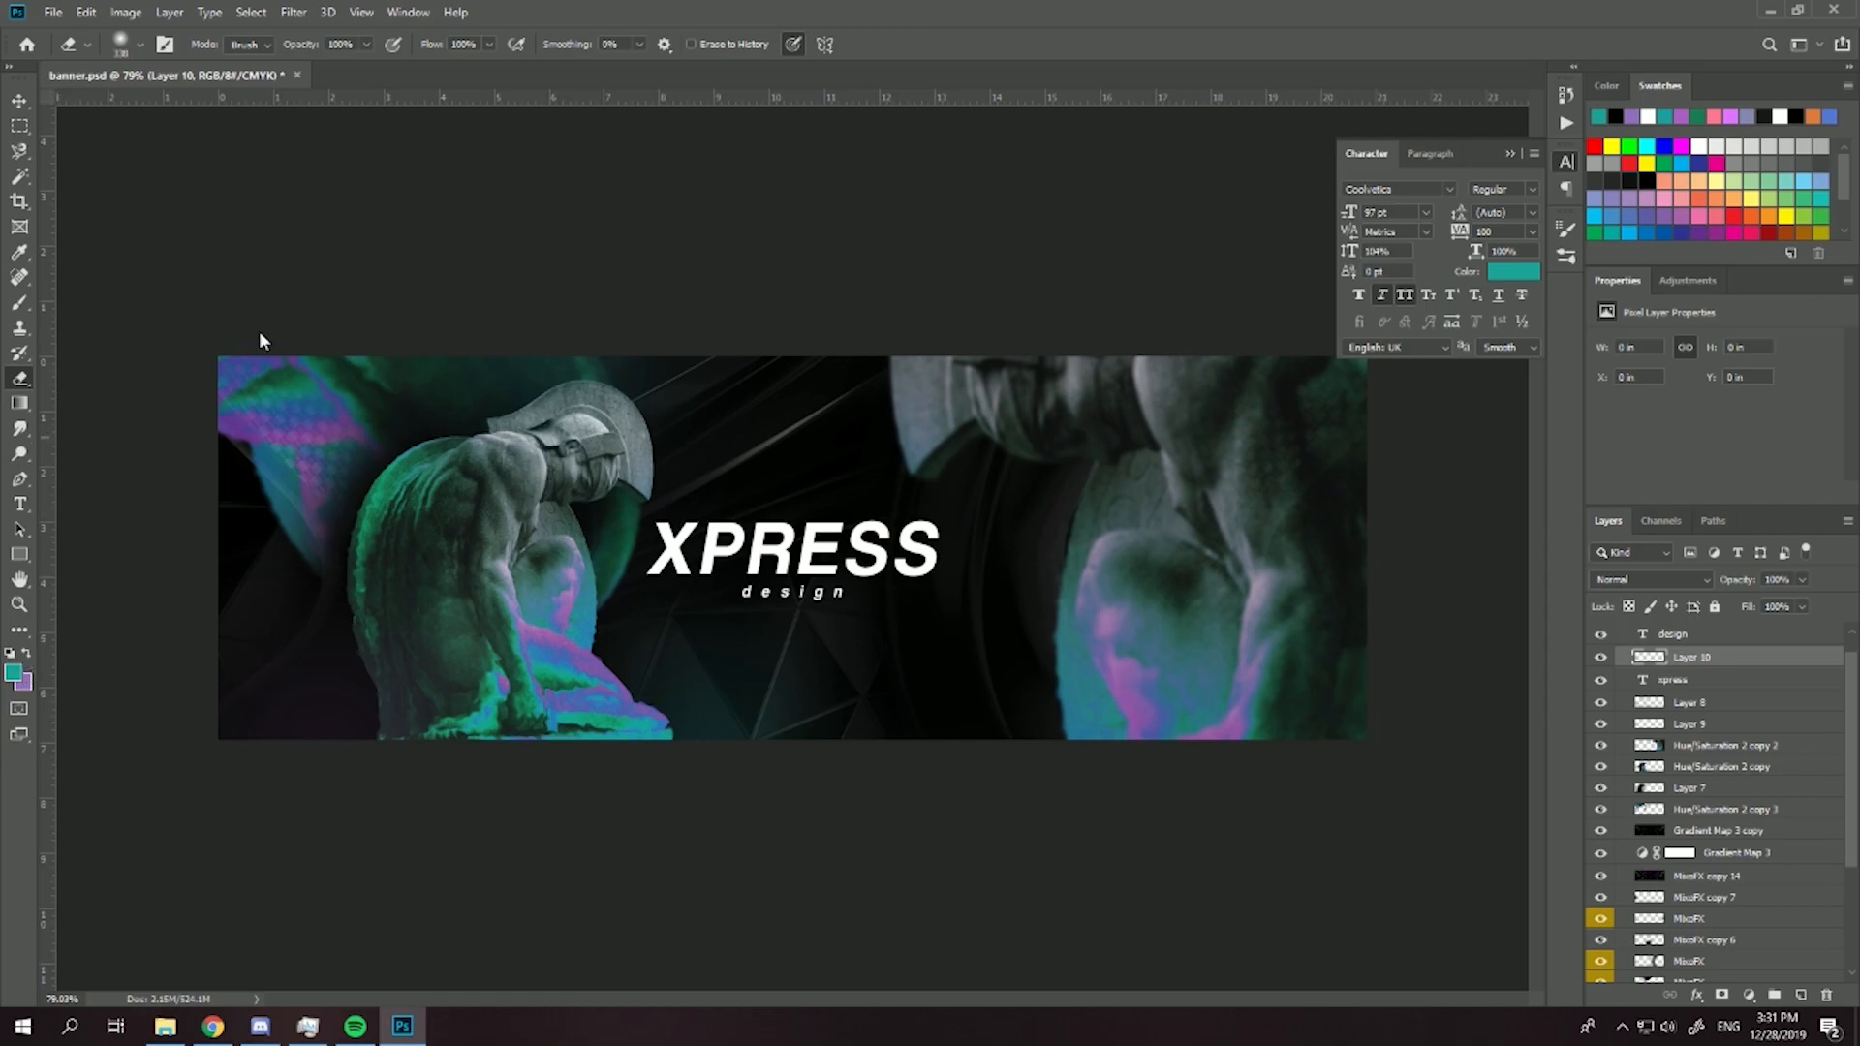
- Paint teal glows at the banner's upper-left, lower-right and lower-left areas with a 480 px soft brush, blending Layer 10 as Soft Light
{"action": "left_click", "coordinate": [20, 304]}
{"action": "left_click", "coordinate": [138, 46]}
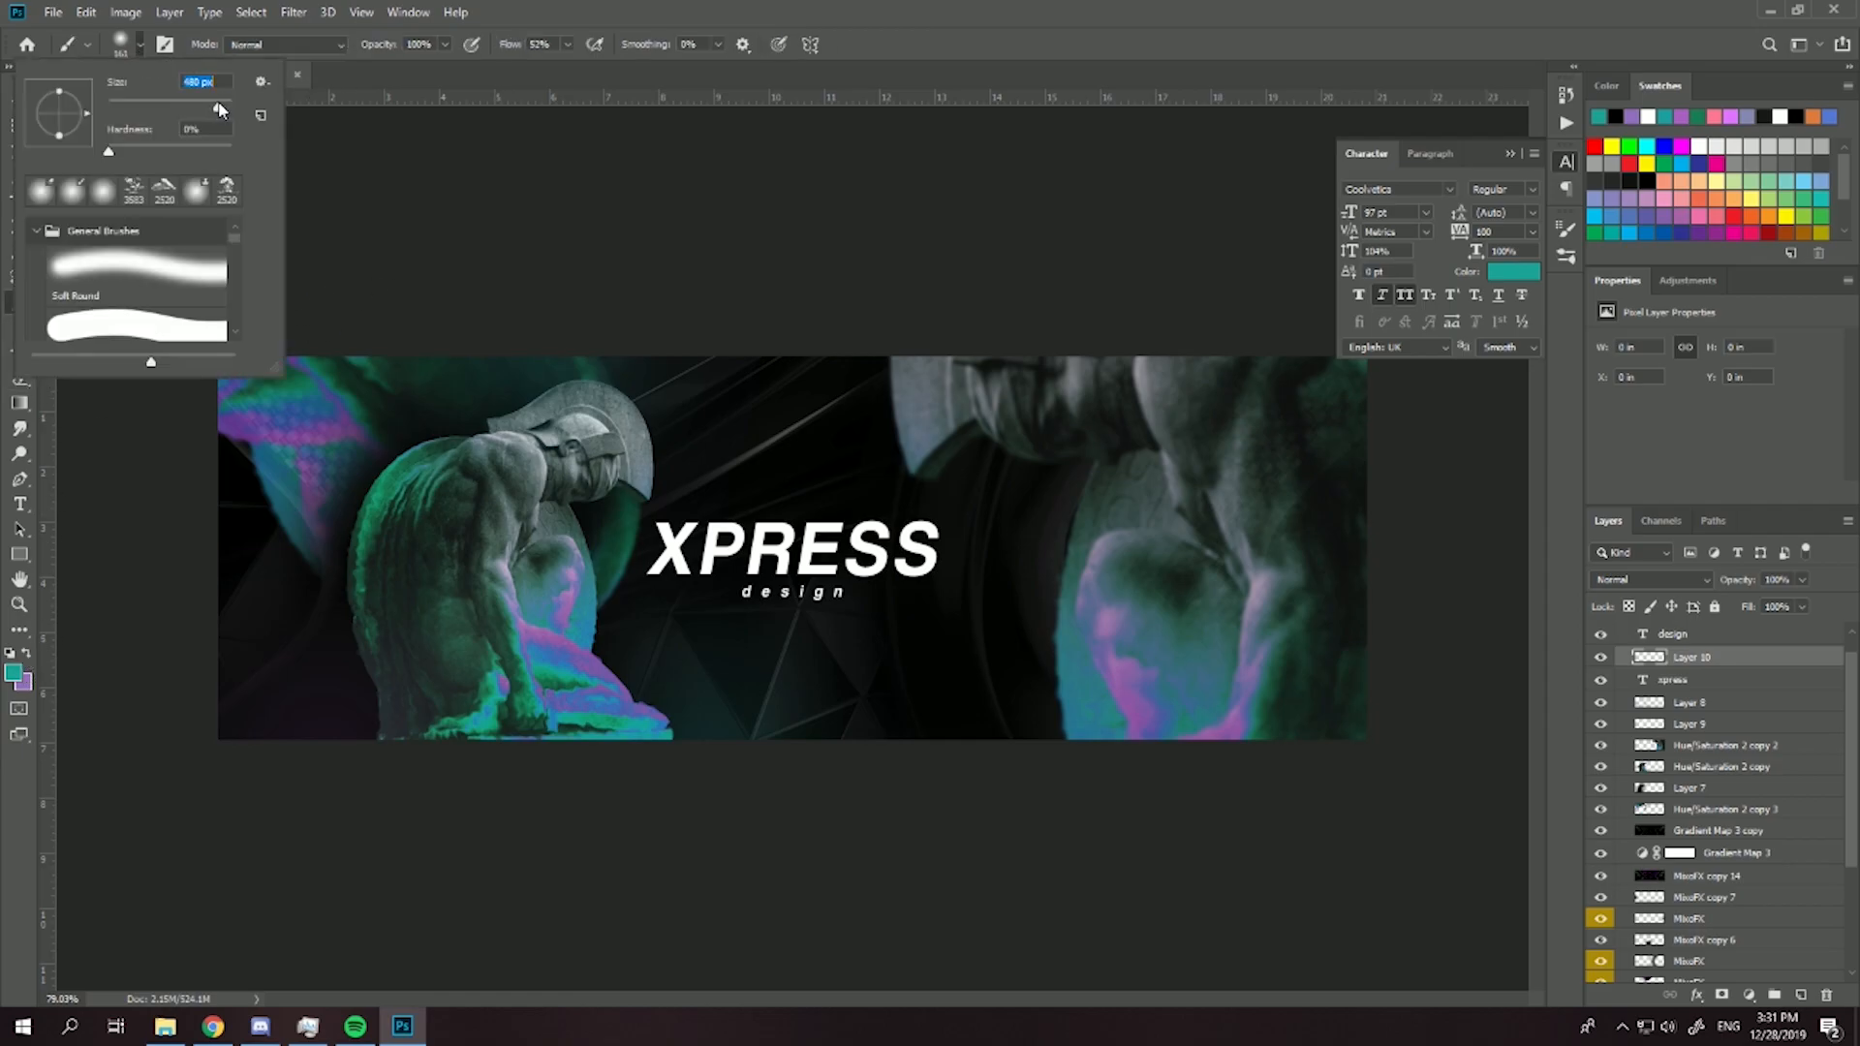
{"action": "key", "text": "Return"}
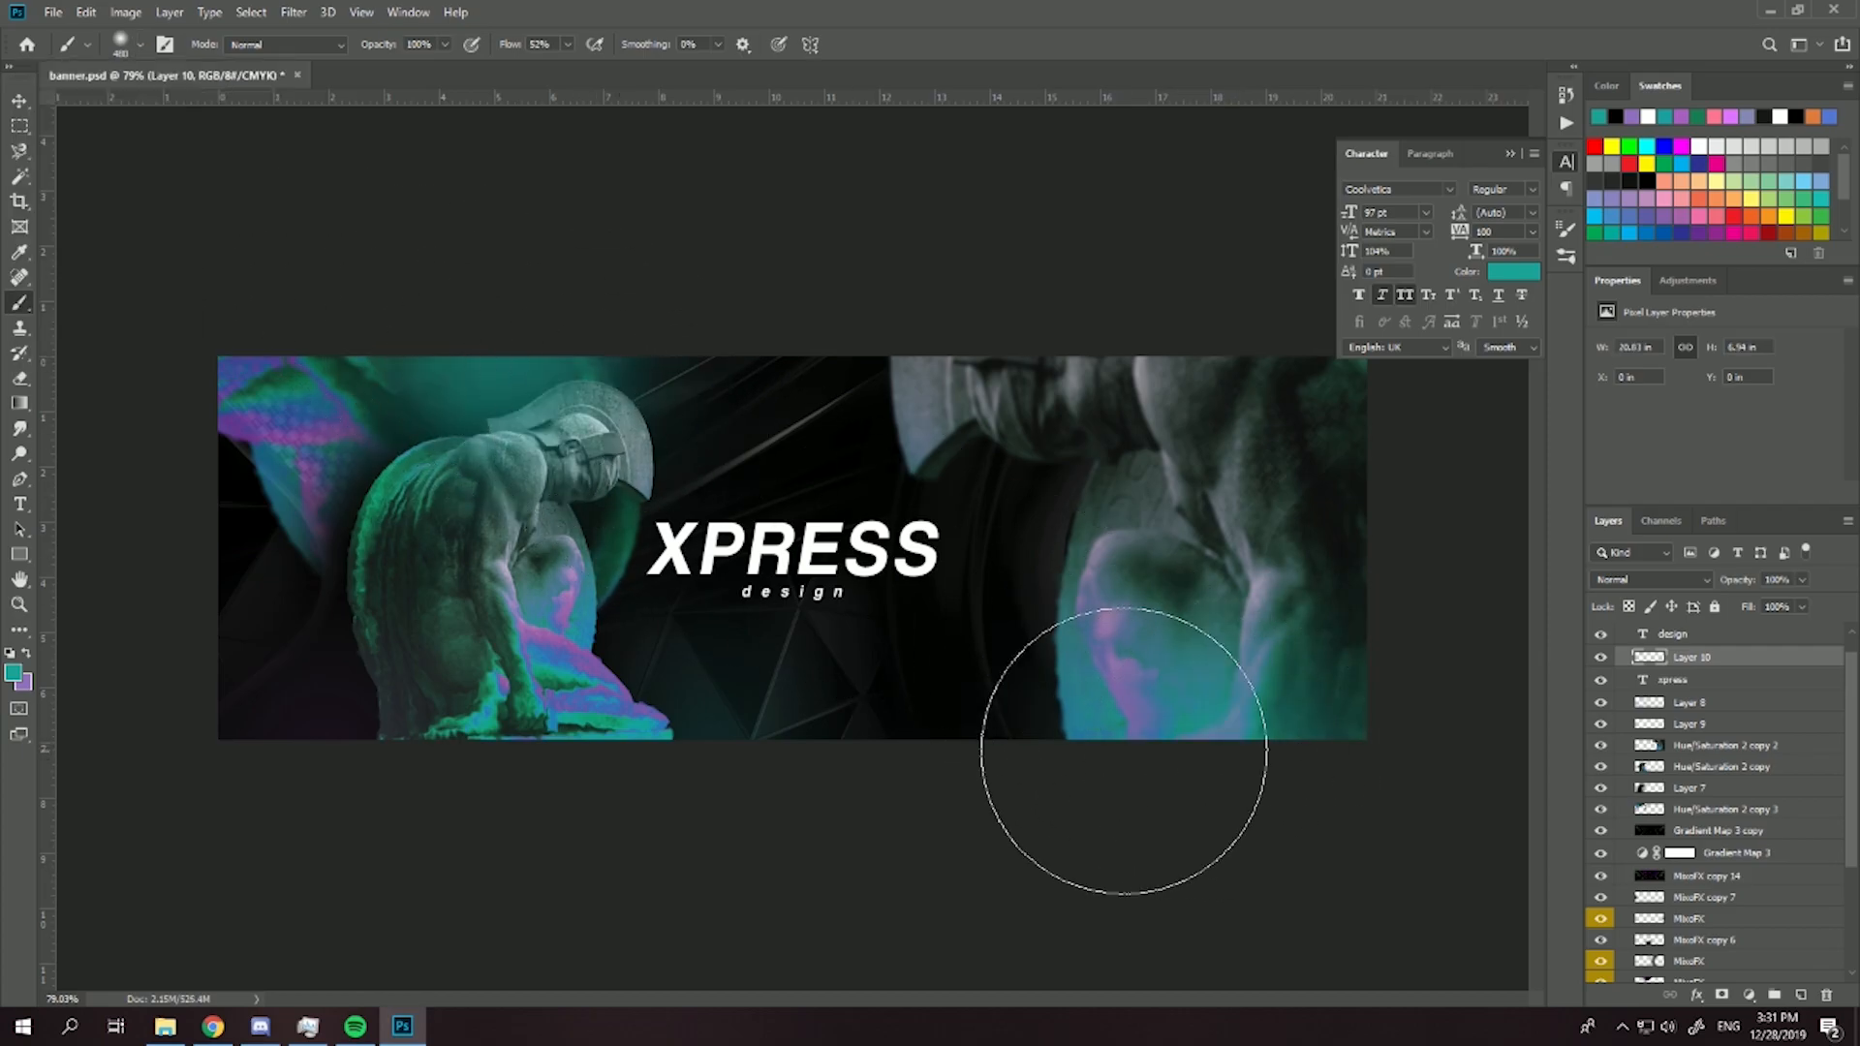
{"action": "left_click", "coordinate": [439, 752]}
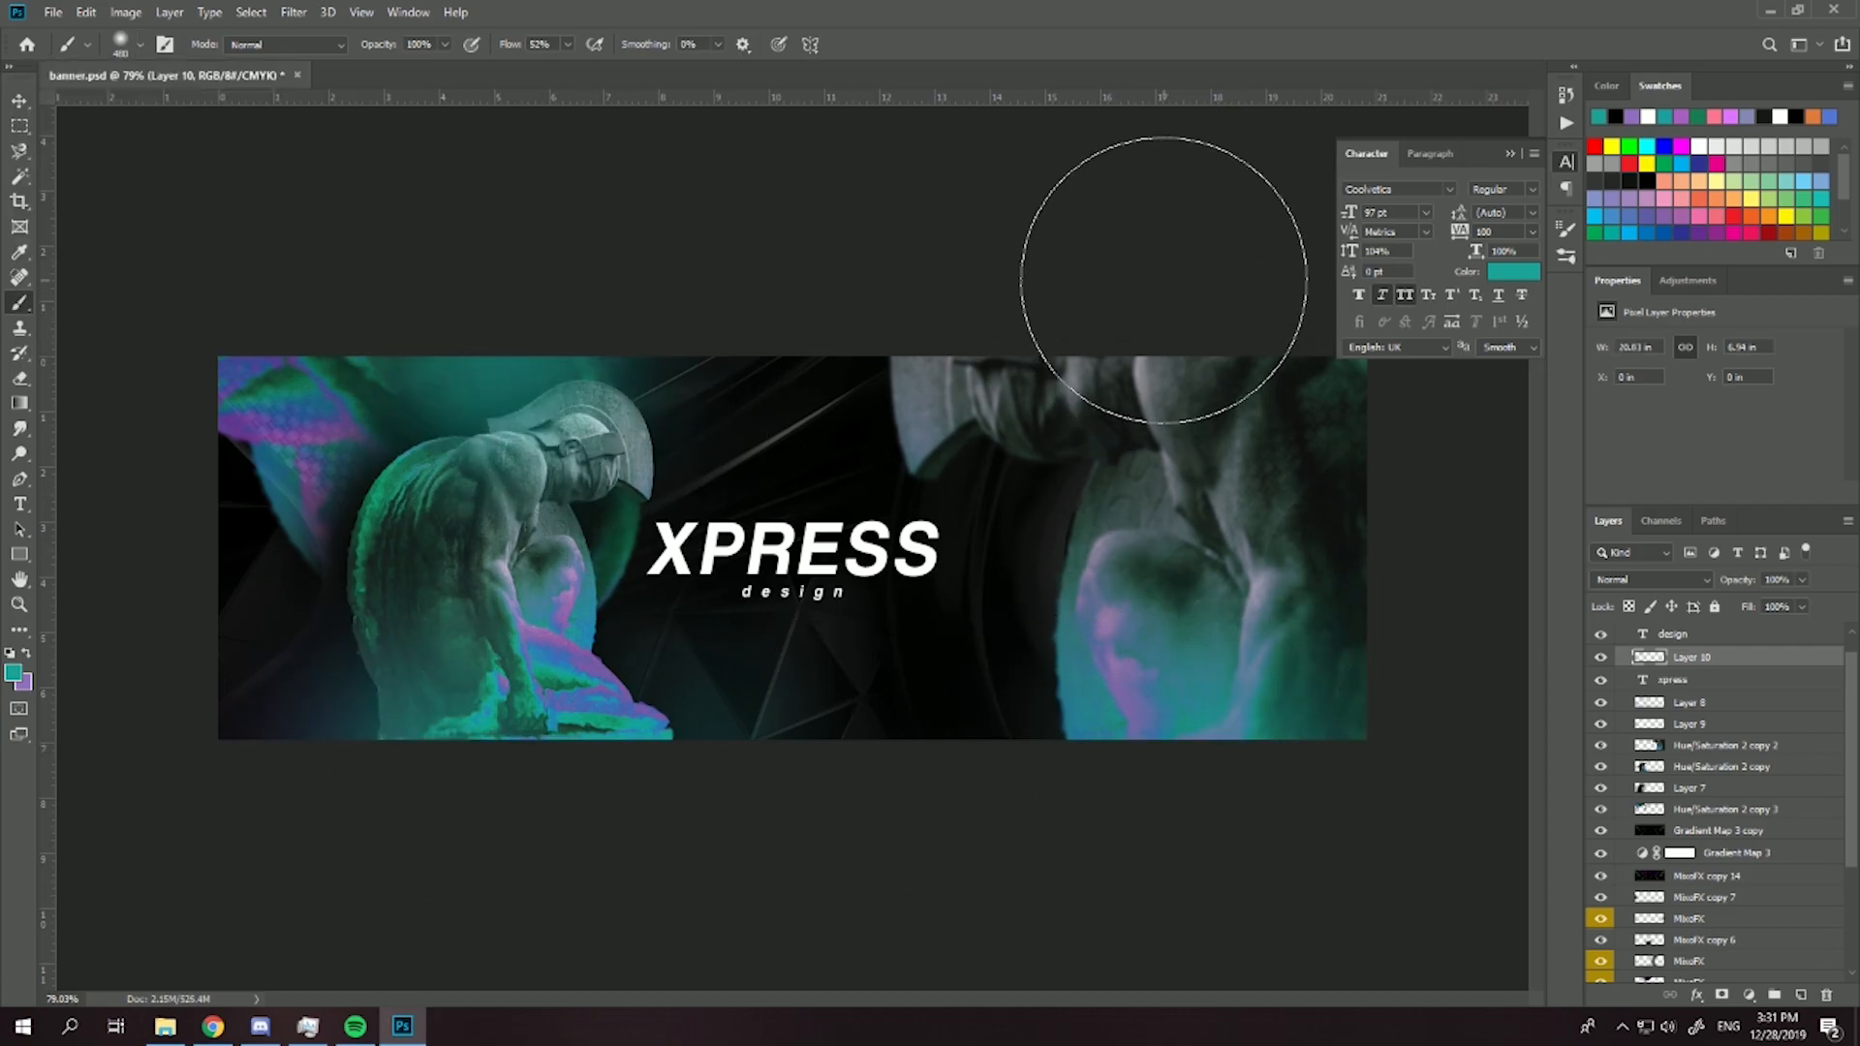
{"action": "left_click", "coordinate": [1662, 581]}
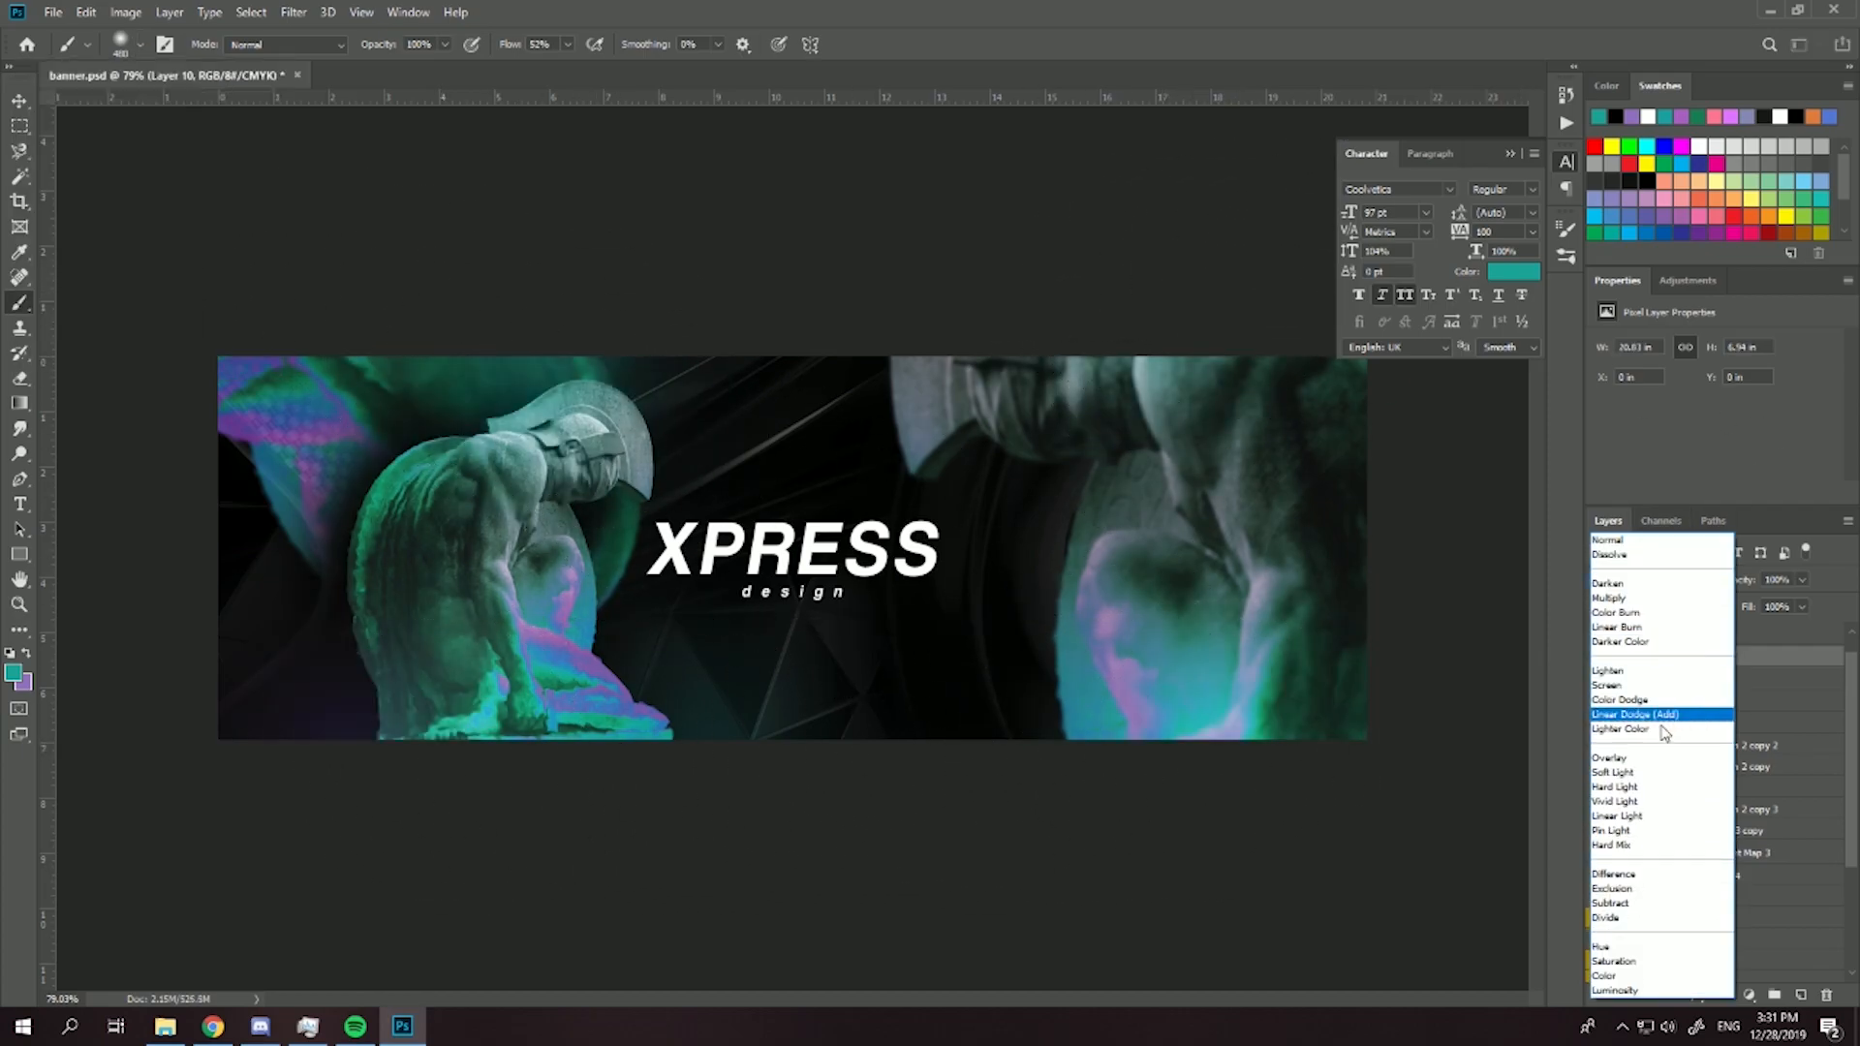
{"action": "left_click", "coordinate": [1630, 774]}
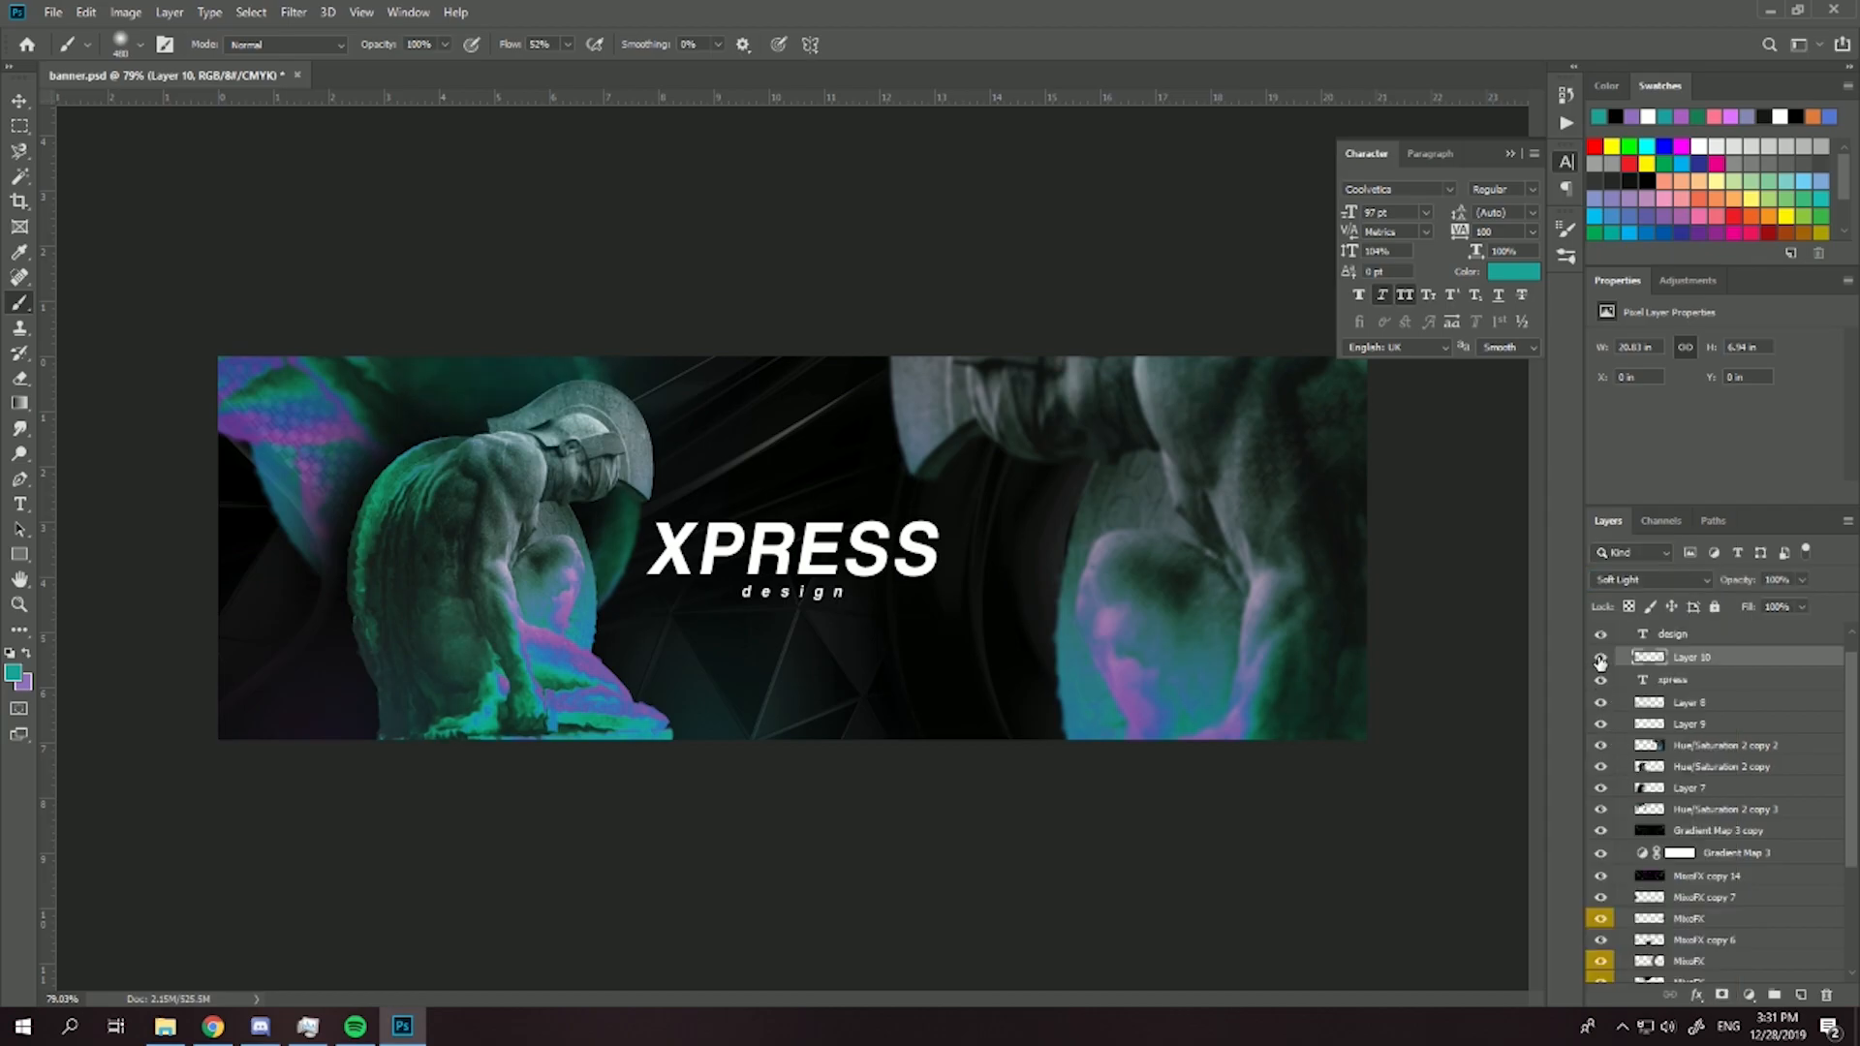
- Add another layer and paint soft purple glows over the large statue's helmet, the upper-right corner and the banner's lower-left corner
{"action": "left_click", "coordinate": [1800, 995]}
{"action": "key", "text": "x"}
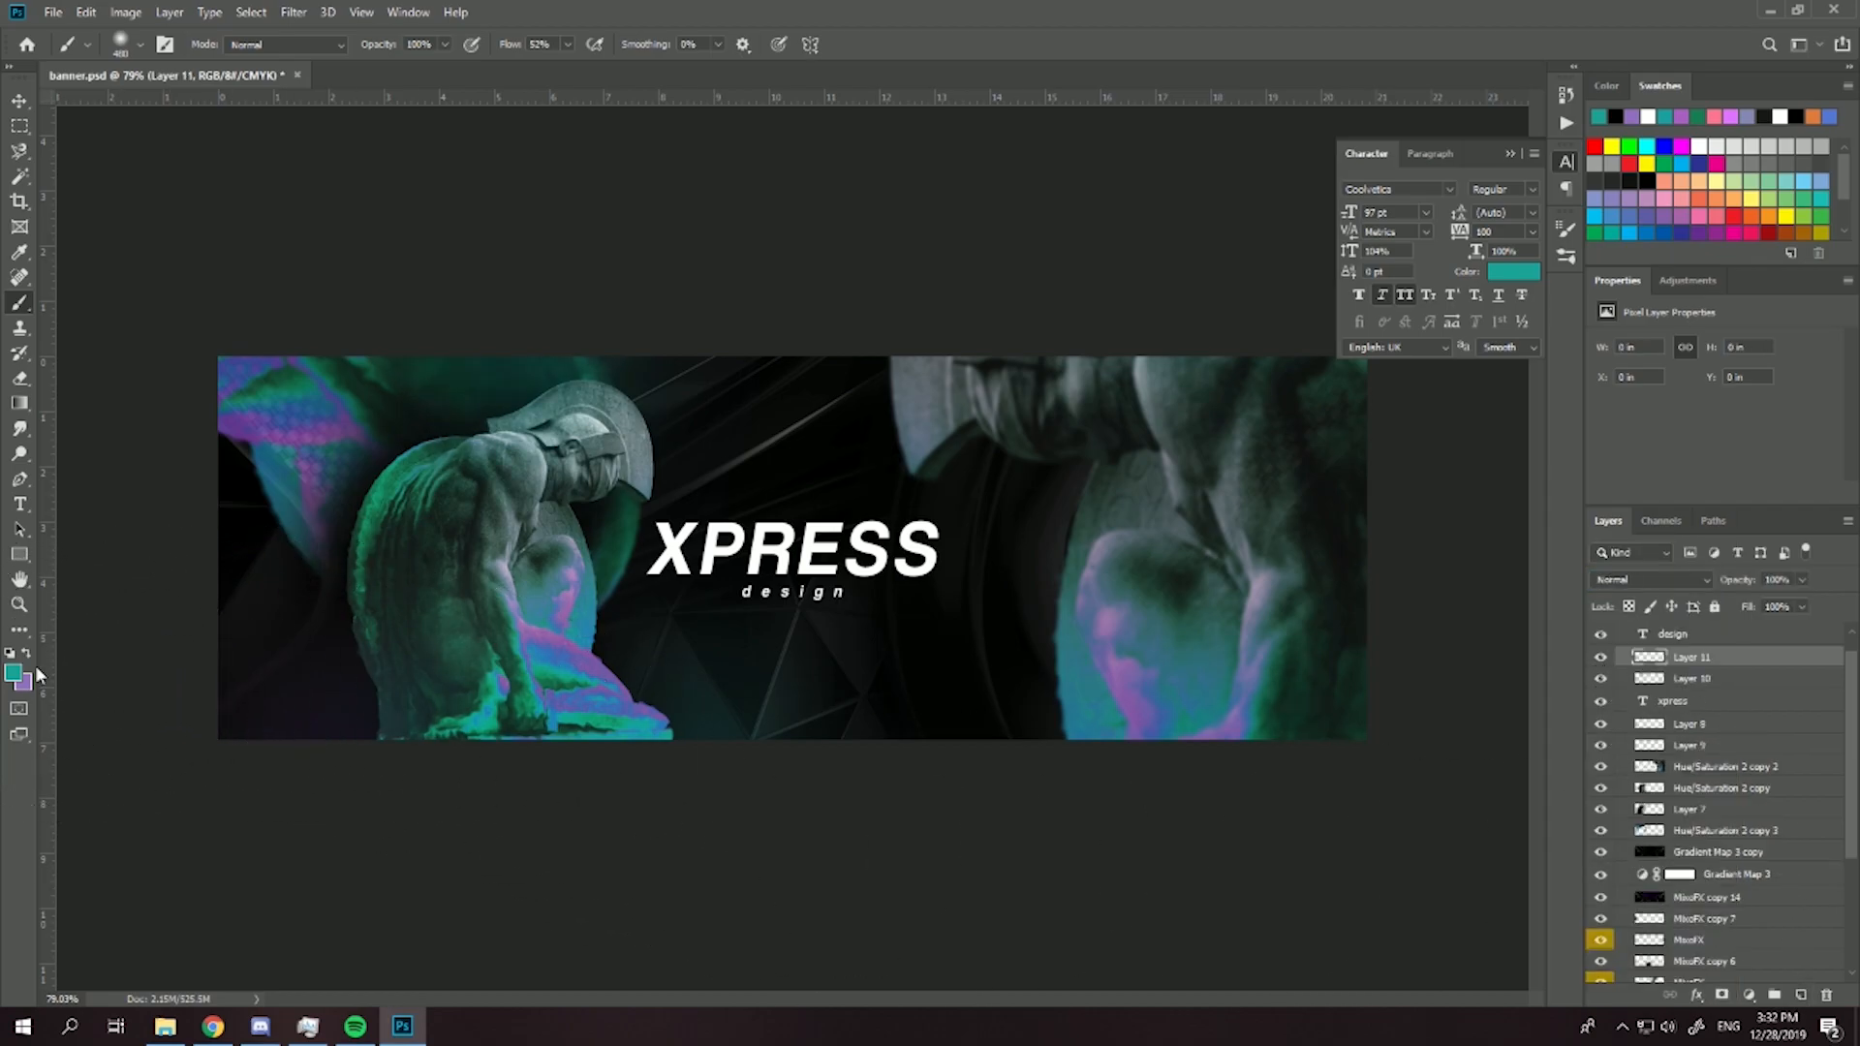
{"action": "left_click", "coordinate": [954, 335]}
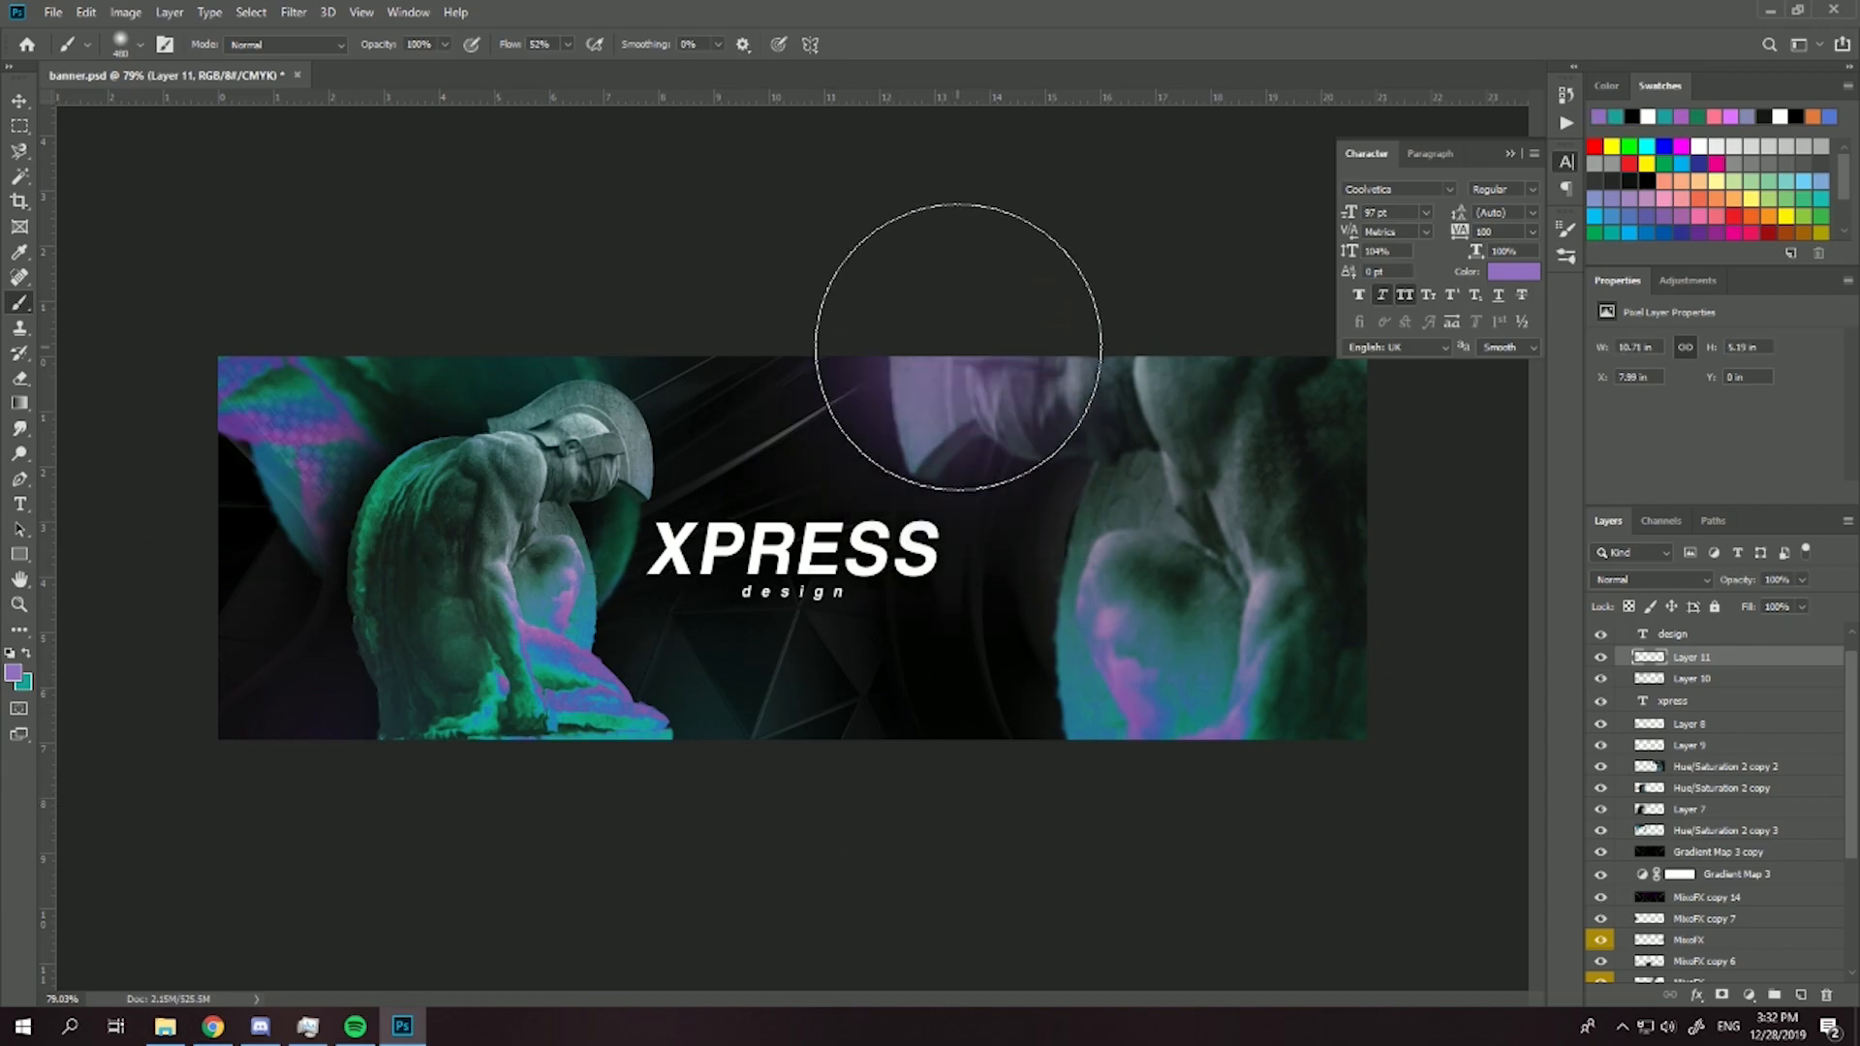
{"action": "left_click", "coordinate": [1302, 373]}
{"action": "left_click", "coordinate": [236, 669]}
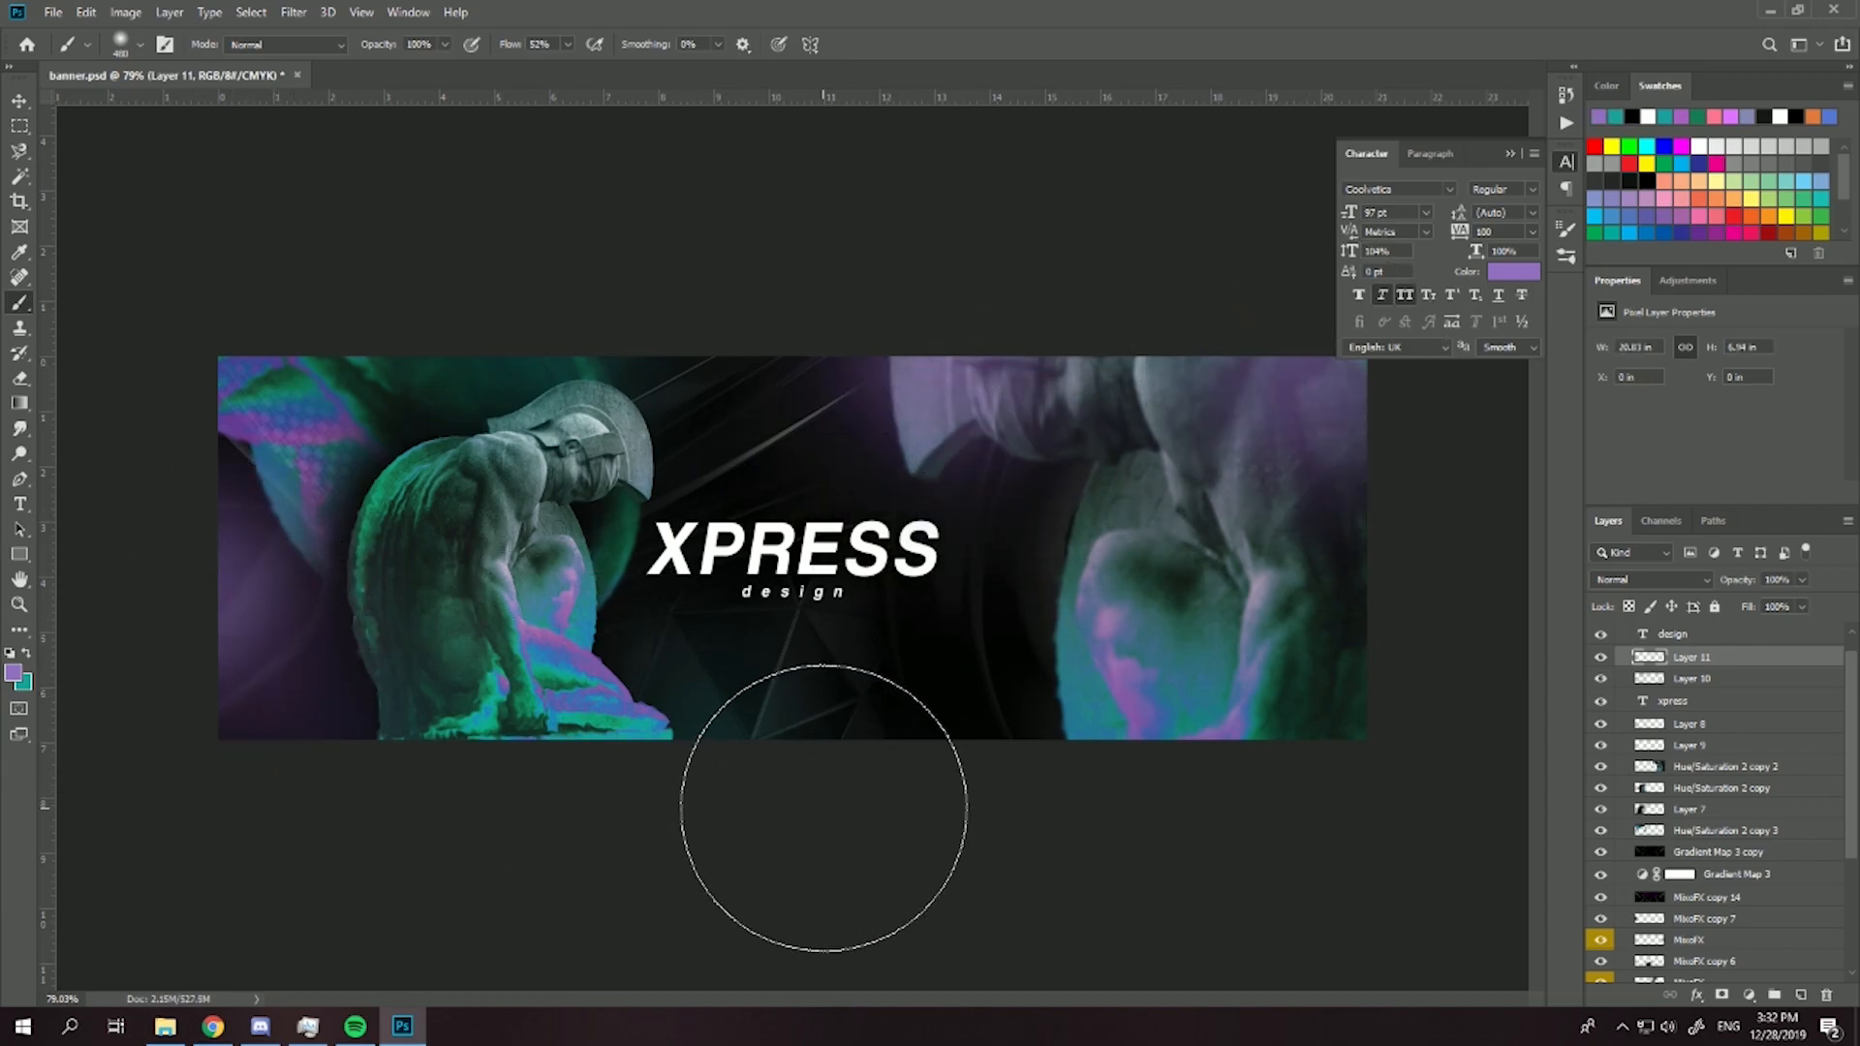
- Blend the purple glow layer in Screen mode and reduce its opacity to 63%
{"action": "left_click", "coordinate": [1629, 581]}
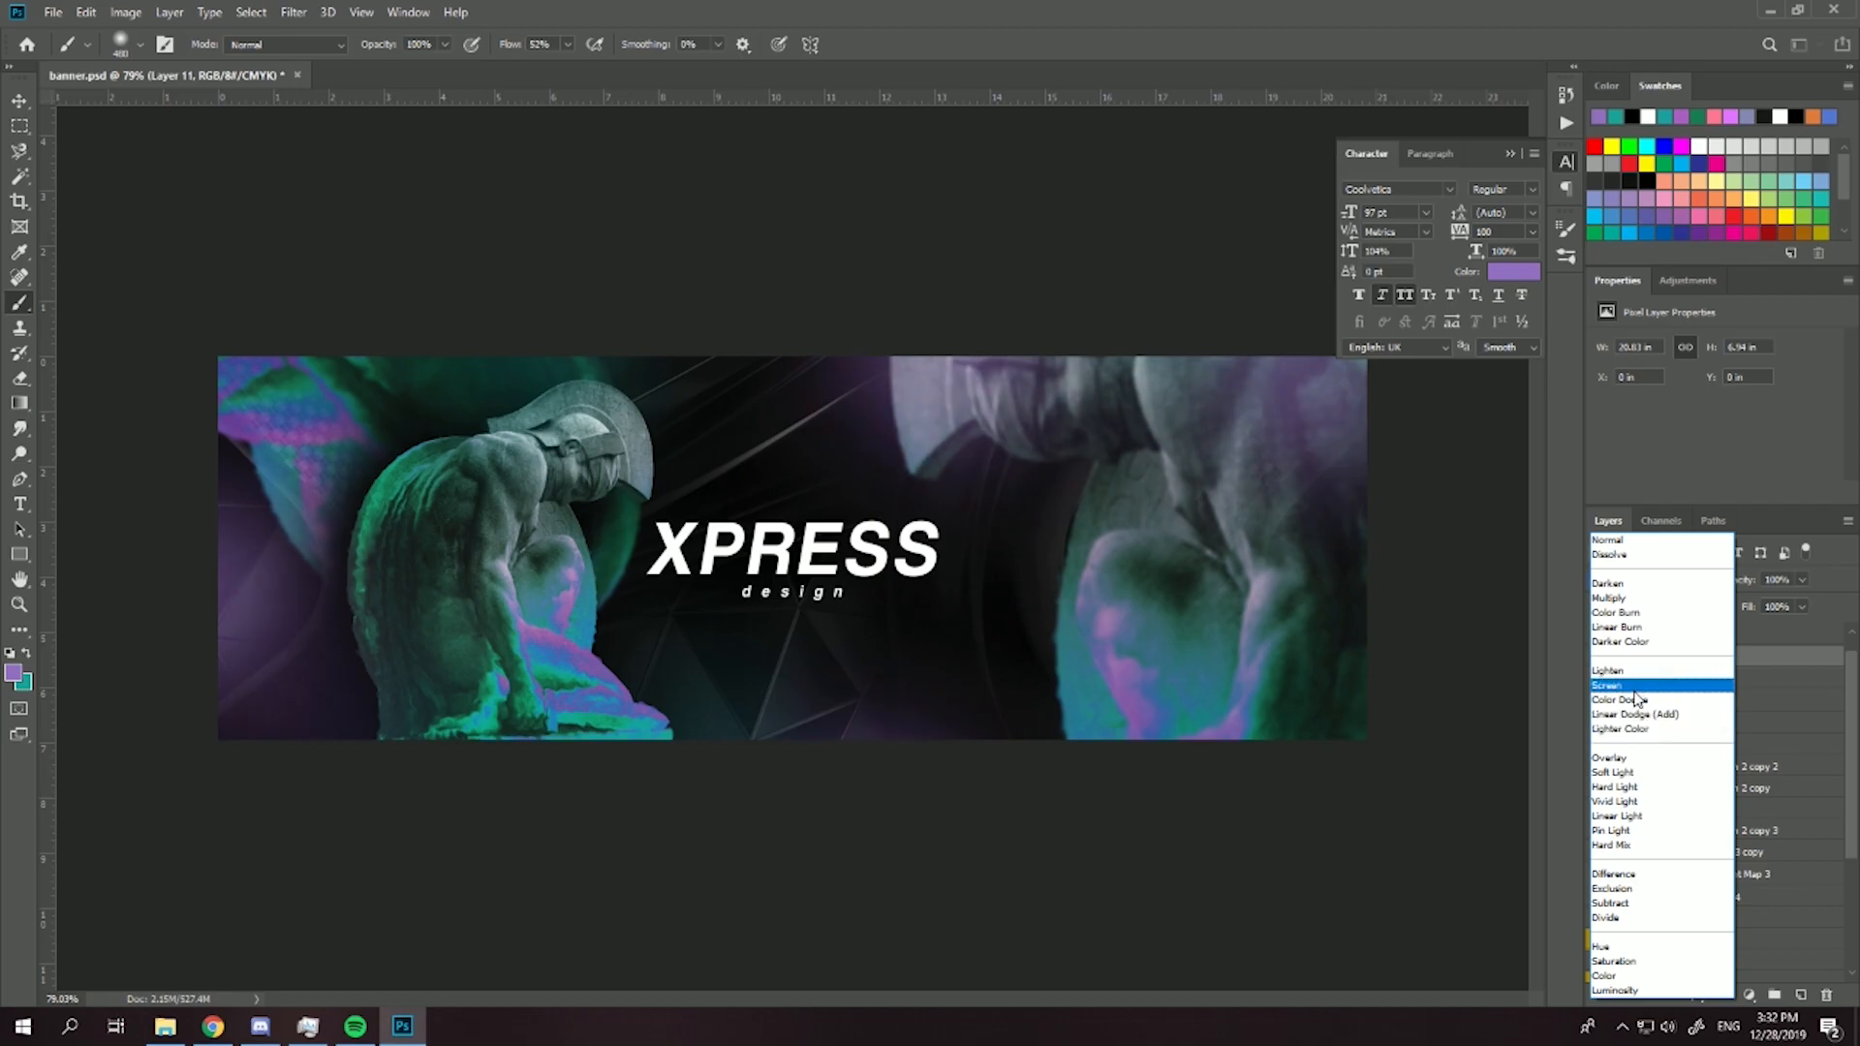
{"action": "left_click", "coordinate": [1628, 685]}
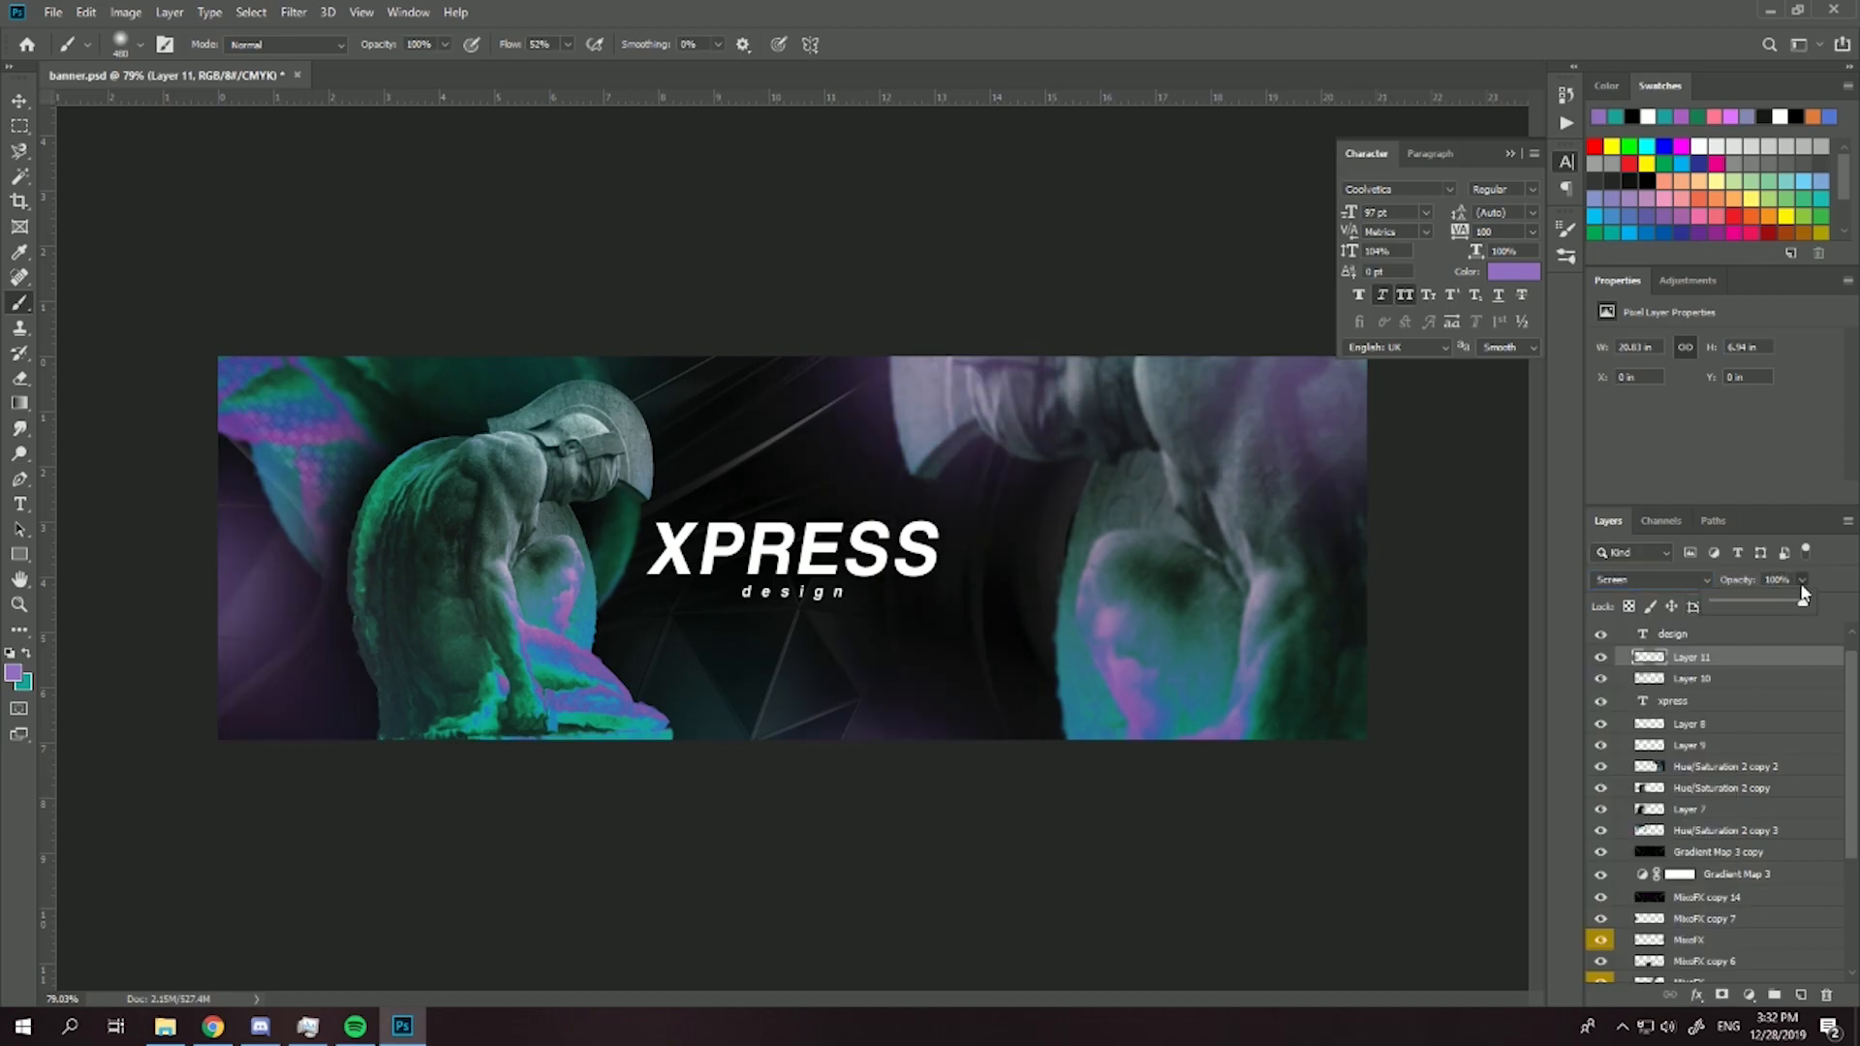
{"action": "left_click_drag", "start_coordinate": [1766, 601], "coordinate": [1761, 605]}
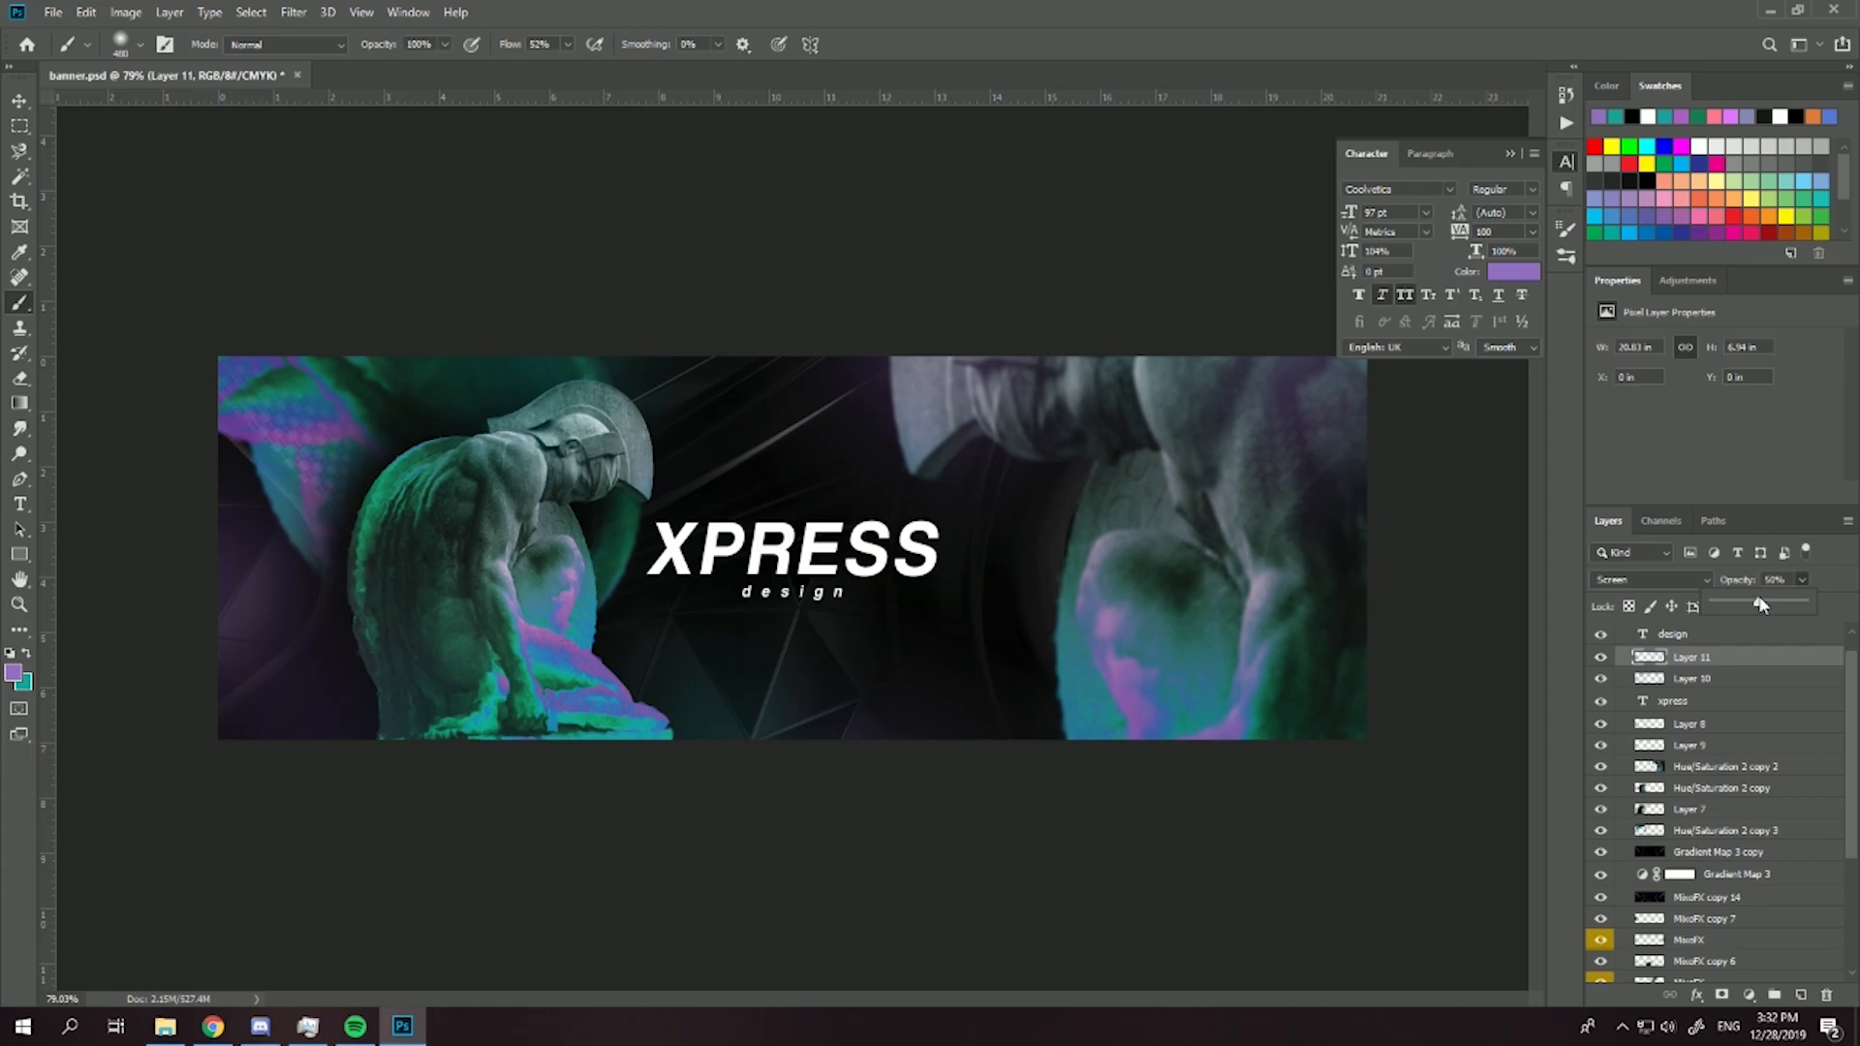
- Change the teal glow layer's blend mode to Screen and lower its opacity to 59%
{"action": "left_click", "coordinate": [1726, 680]}
{"action": "left_click", "coordinate": [1646, 579]}
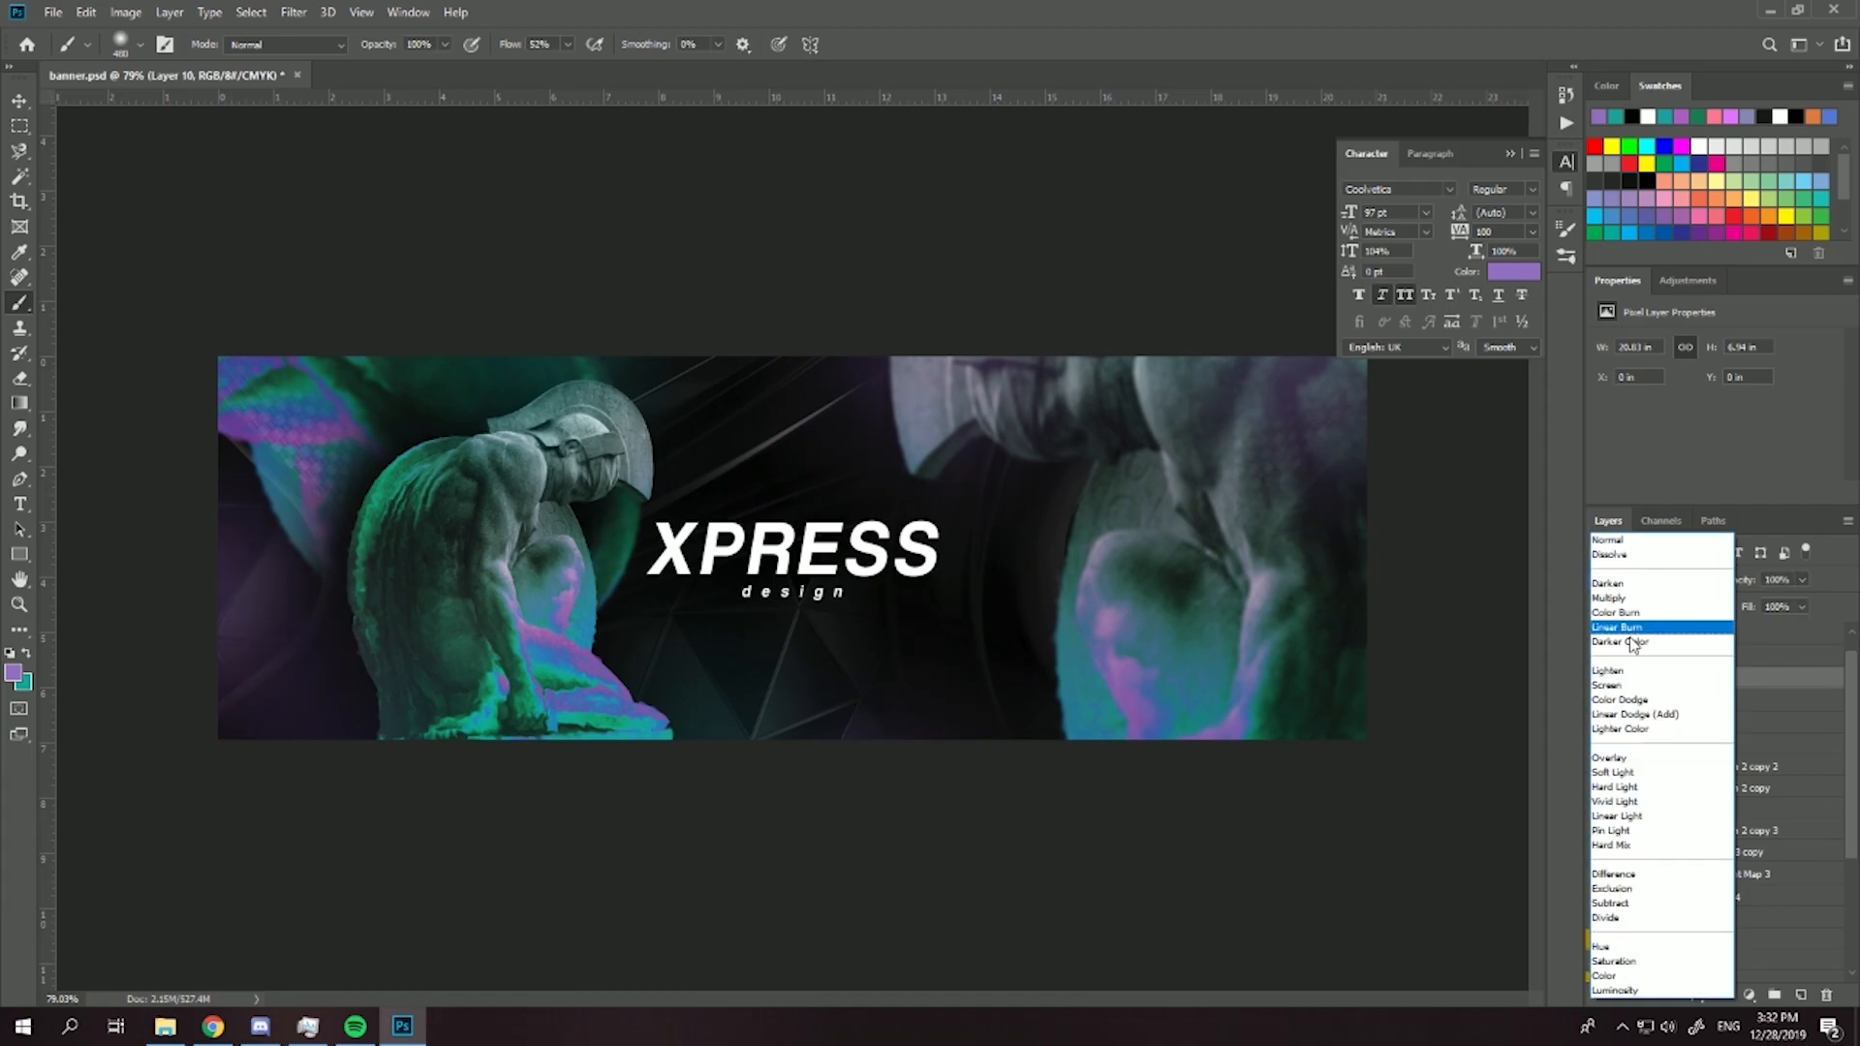
{"action": "left_click", "coordinate": [1703, 638]}
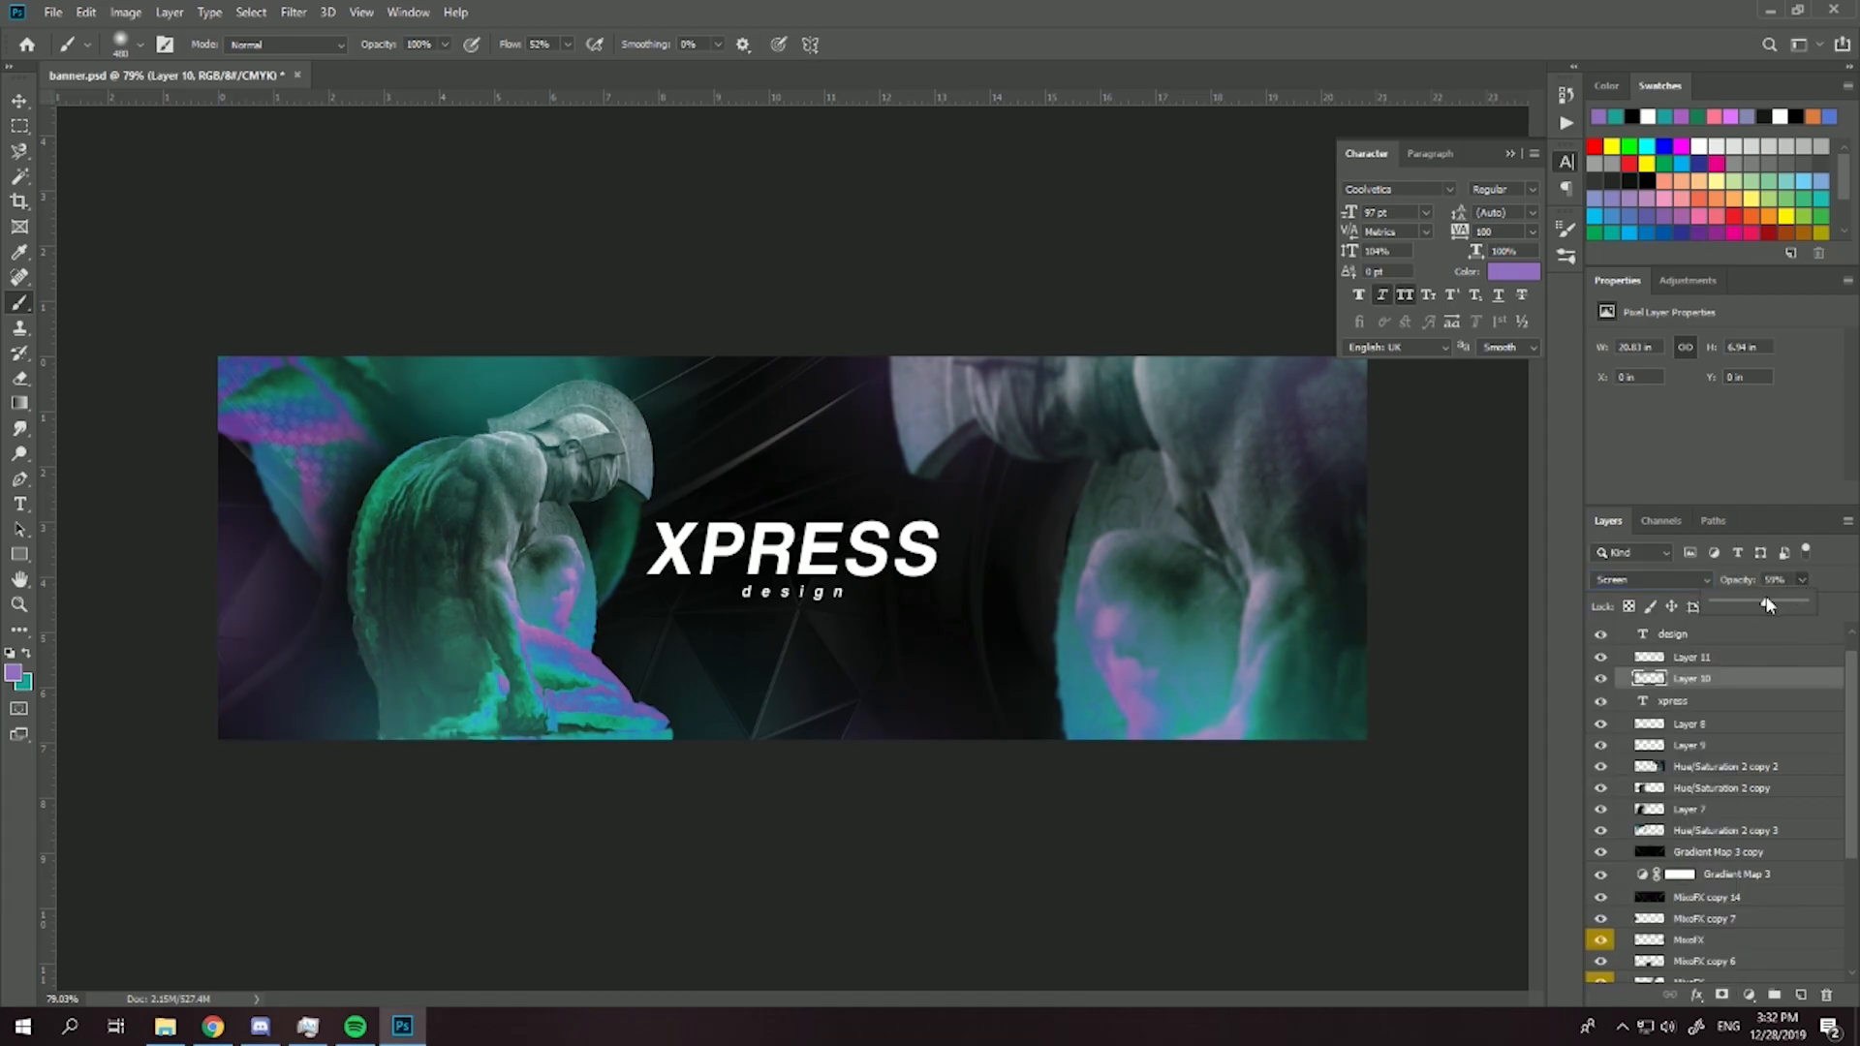
{"action": "left_click_drag", "start_coordinate": [1767, 605], "coordinate": [1765, 605]}
{"action": "scroll", "coordinate": [884, 570], "scroll_direction": "down", "scroll_amount": 4}
{"action": "scroll", "coordinate": [659, 562], "scroll_direction": "up", "scroll_amount": 5}
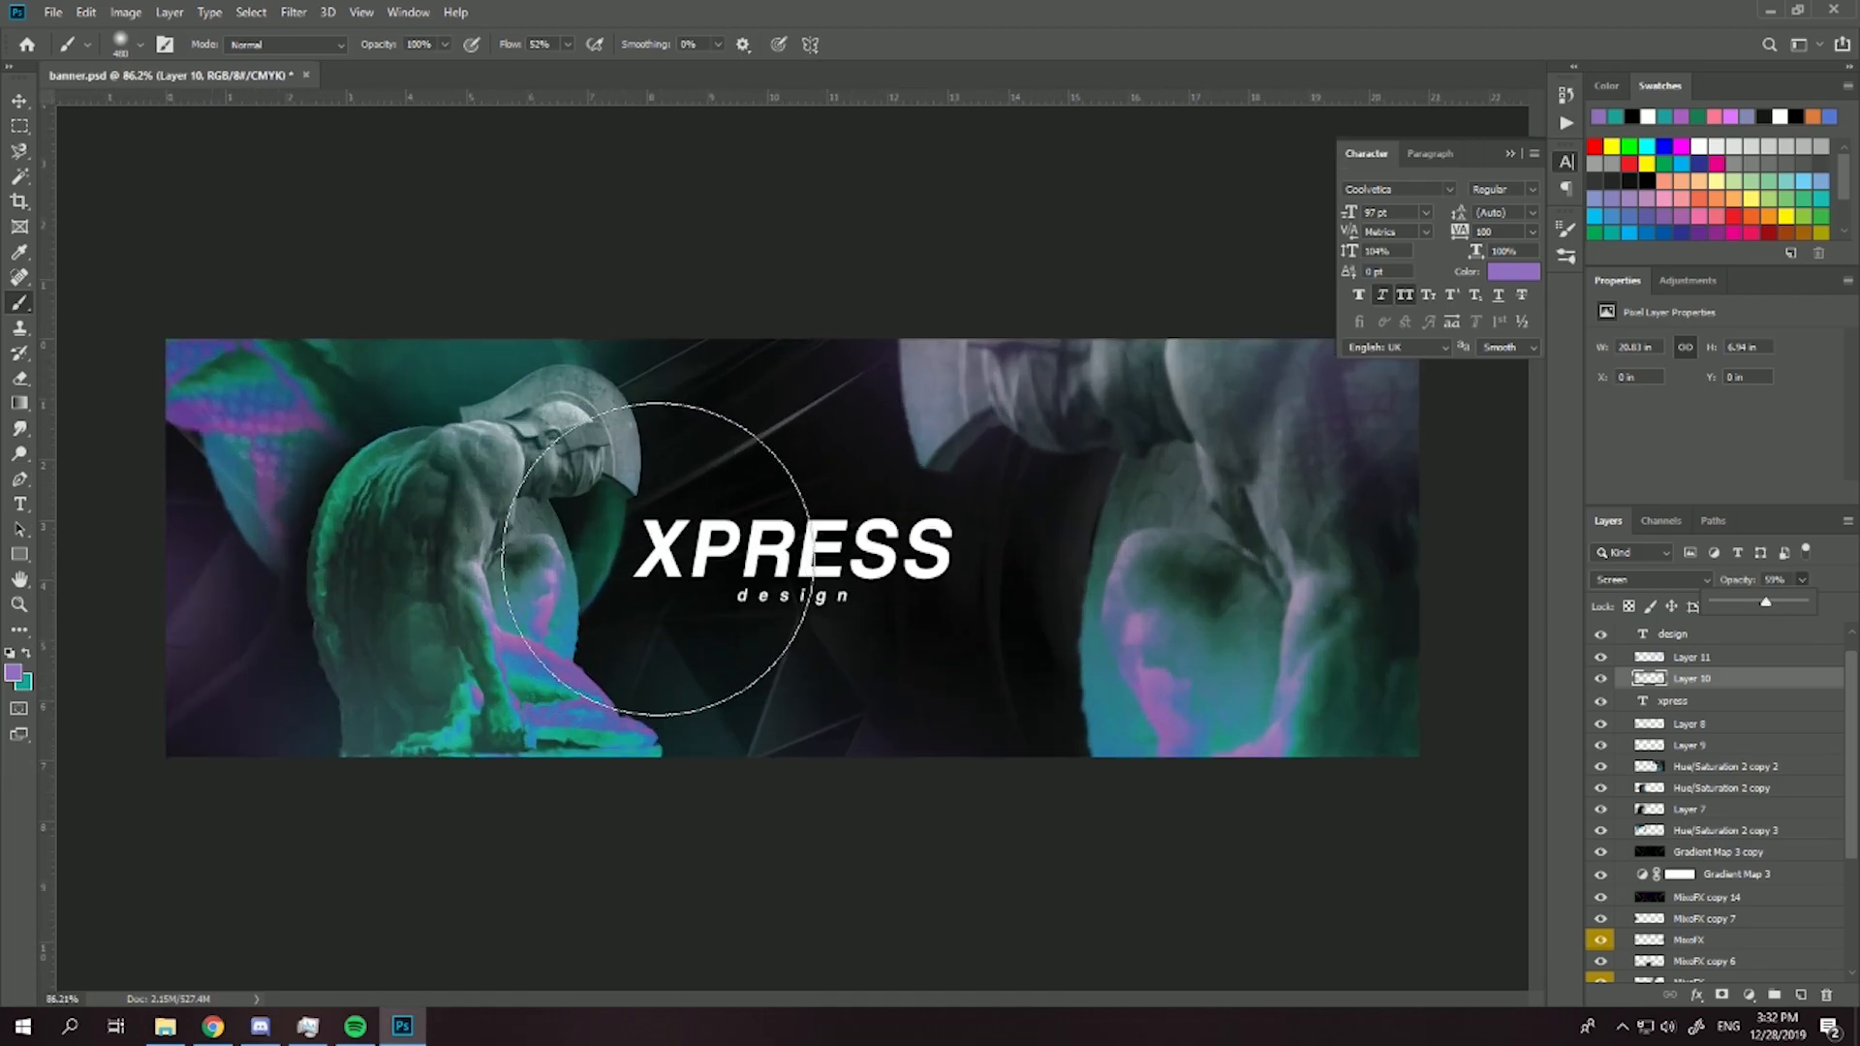
- Move the xpress text above Layer 11, hide both text layers, and stamp Layer 11 through the lowest MixoFX layer into a merged copy
{"action": "left_click_drag", "start_coordinate": [1704, 705], "coordinate": [1610, 640]}
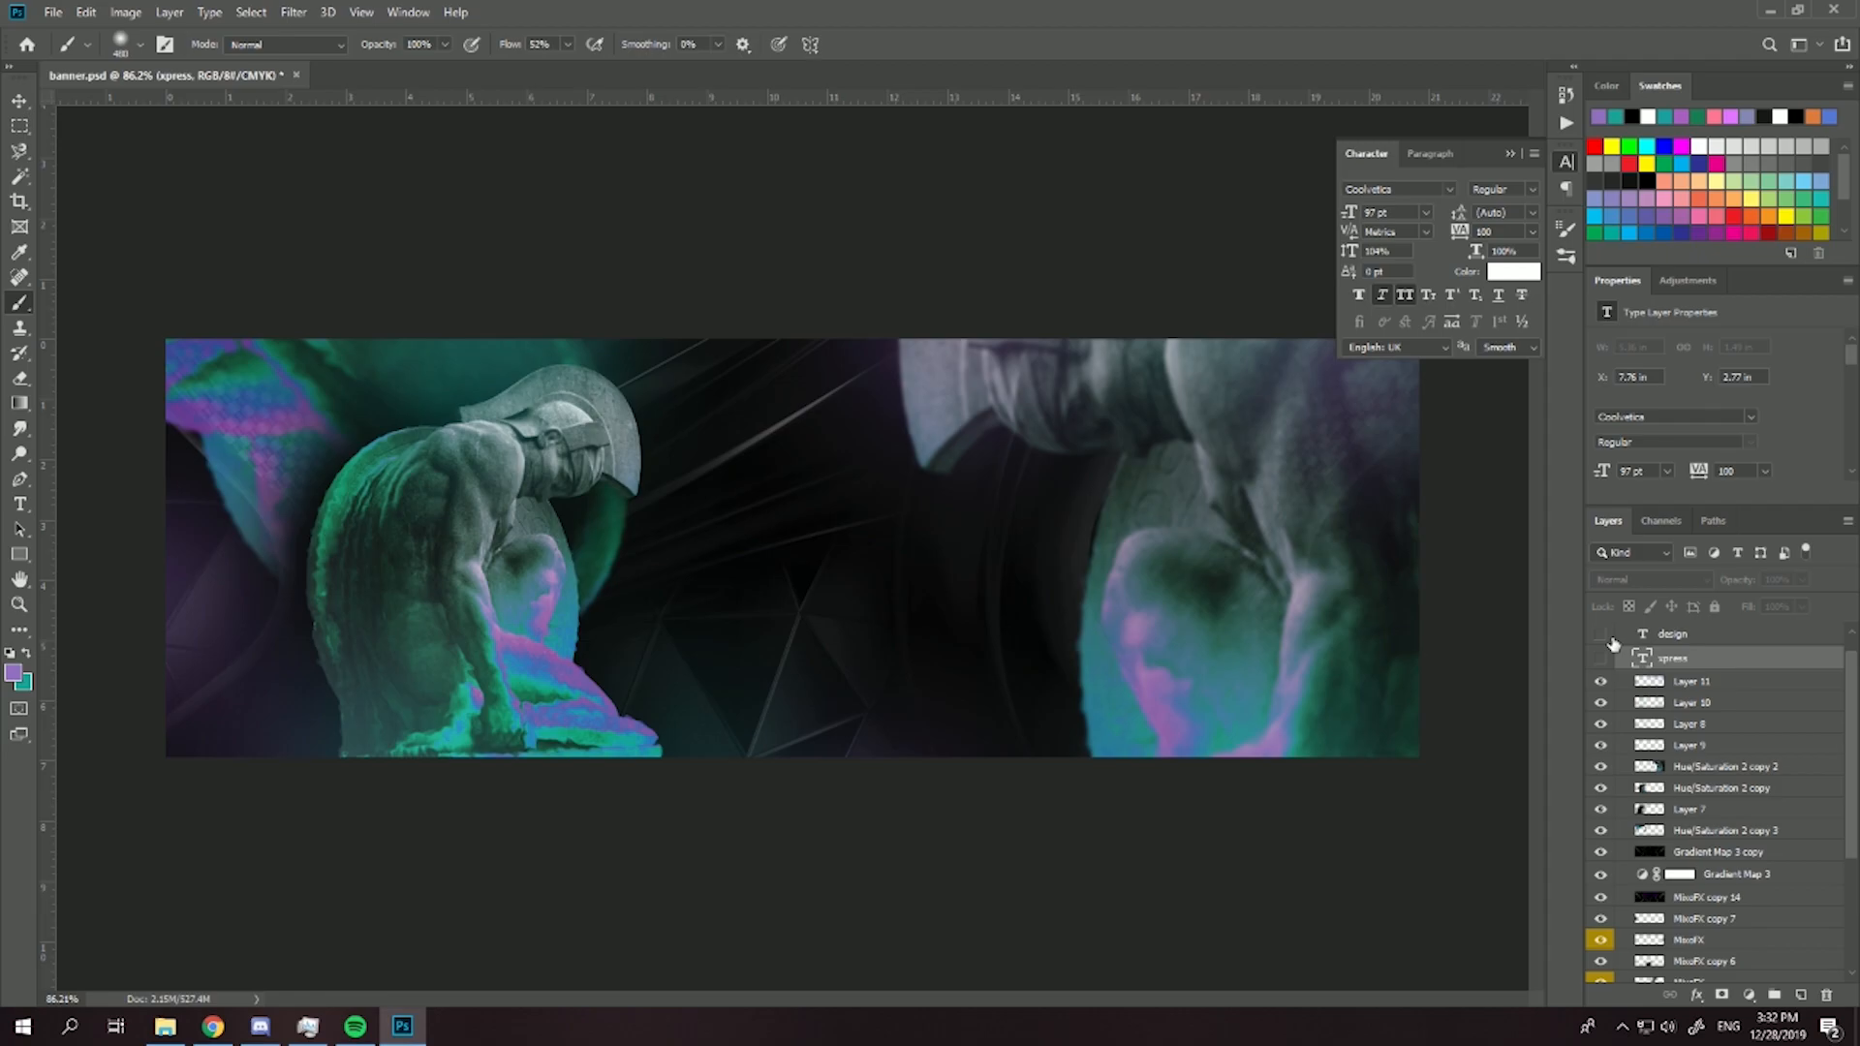
{"action": "left_click", "coordinate": [1665, 689]}
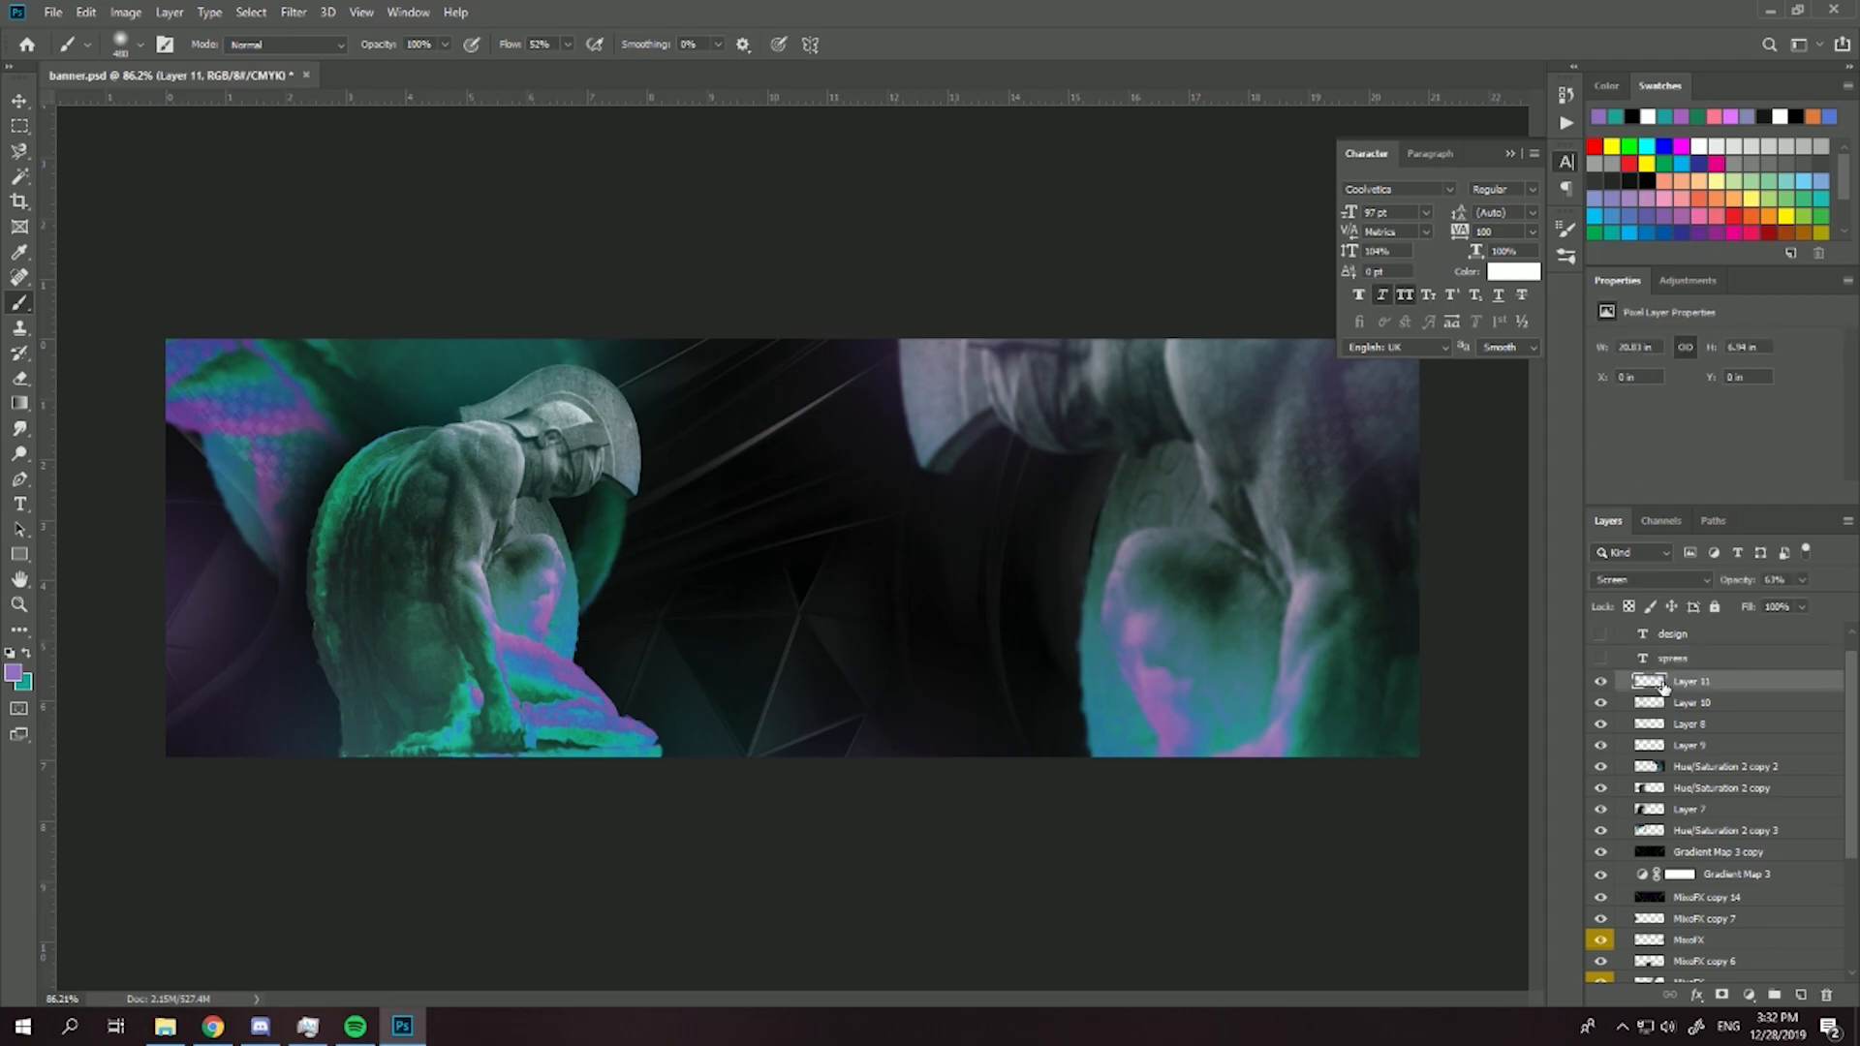
{"action": "scroll", "coordinate": [1683, 828], "scroll_direction": "down", "scroll_amount": 3}
{"action": "left_click", "coordinate": [1678, 882], "text": "shift"}
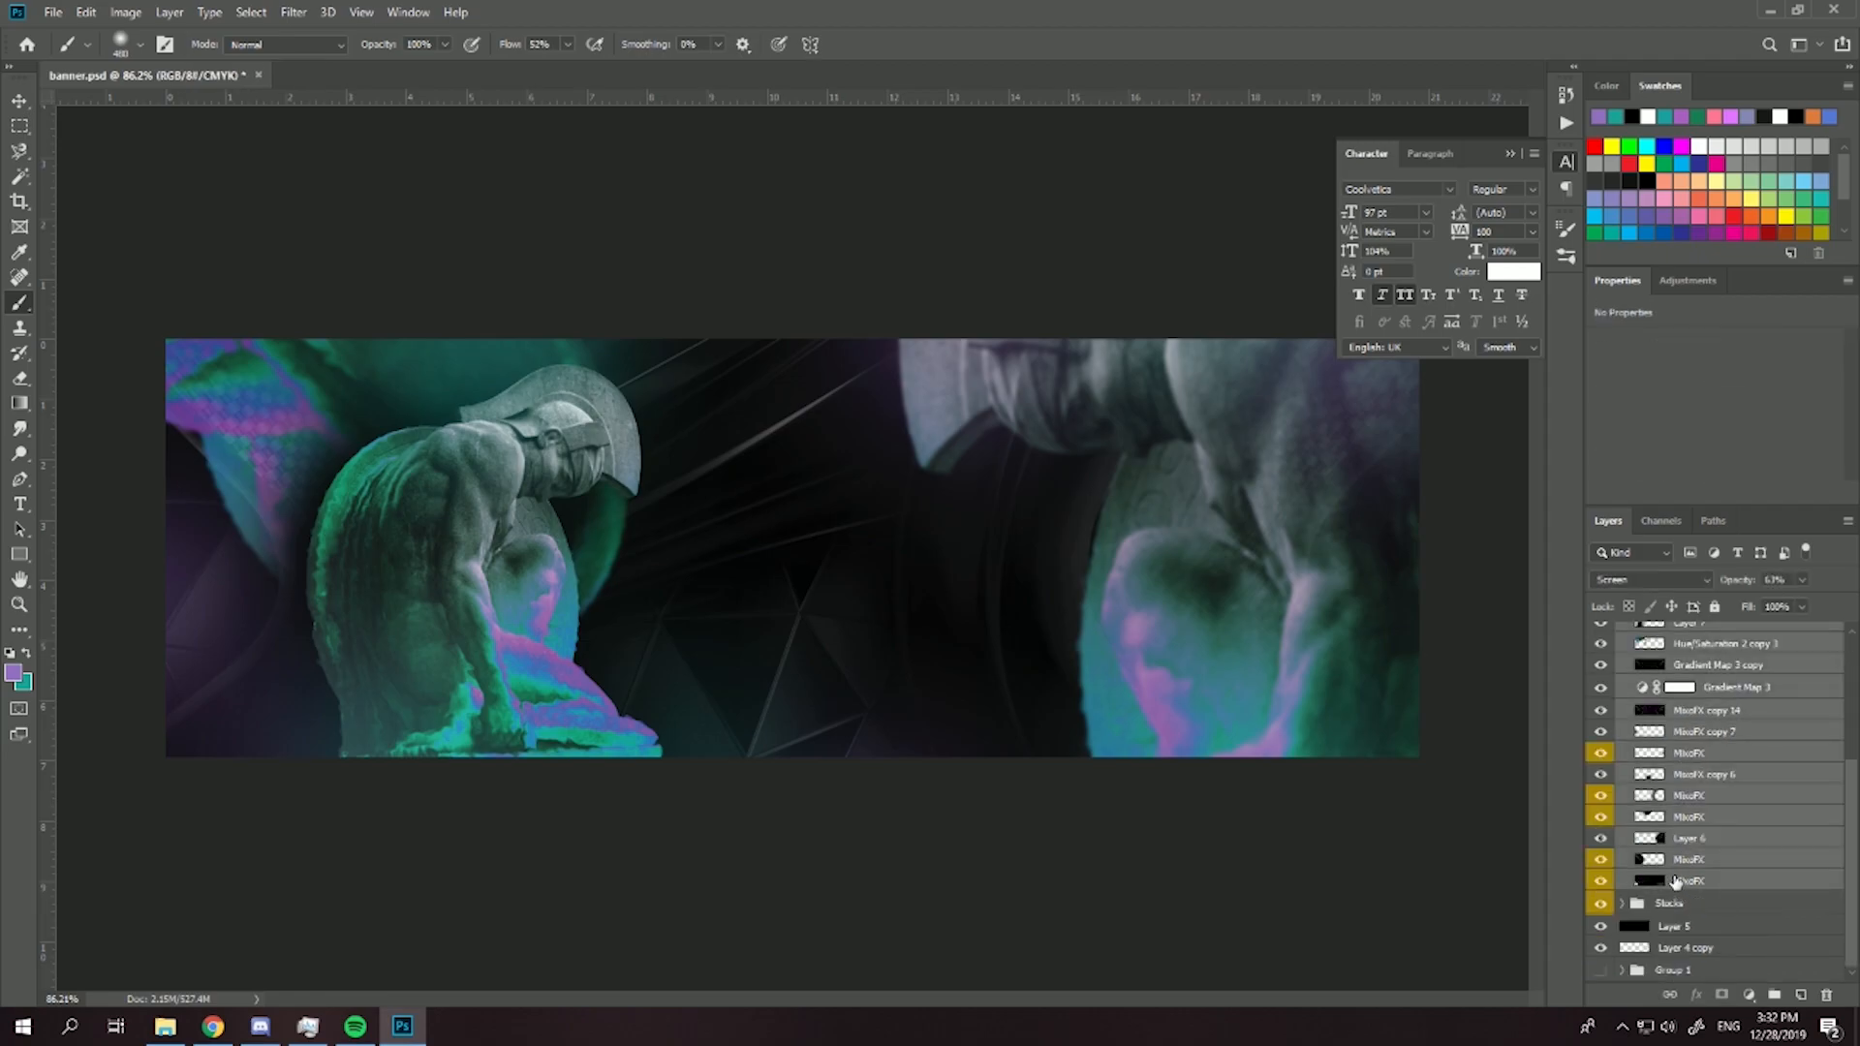
{"action": "key", "text": "ctrl+alt+e"}
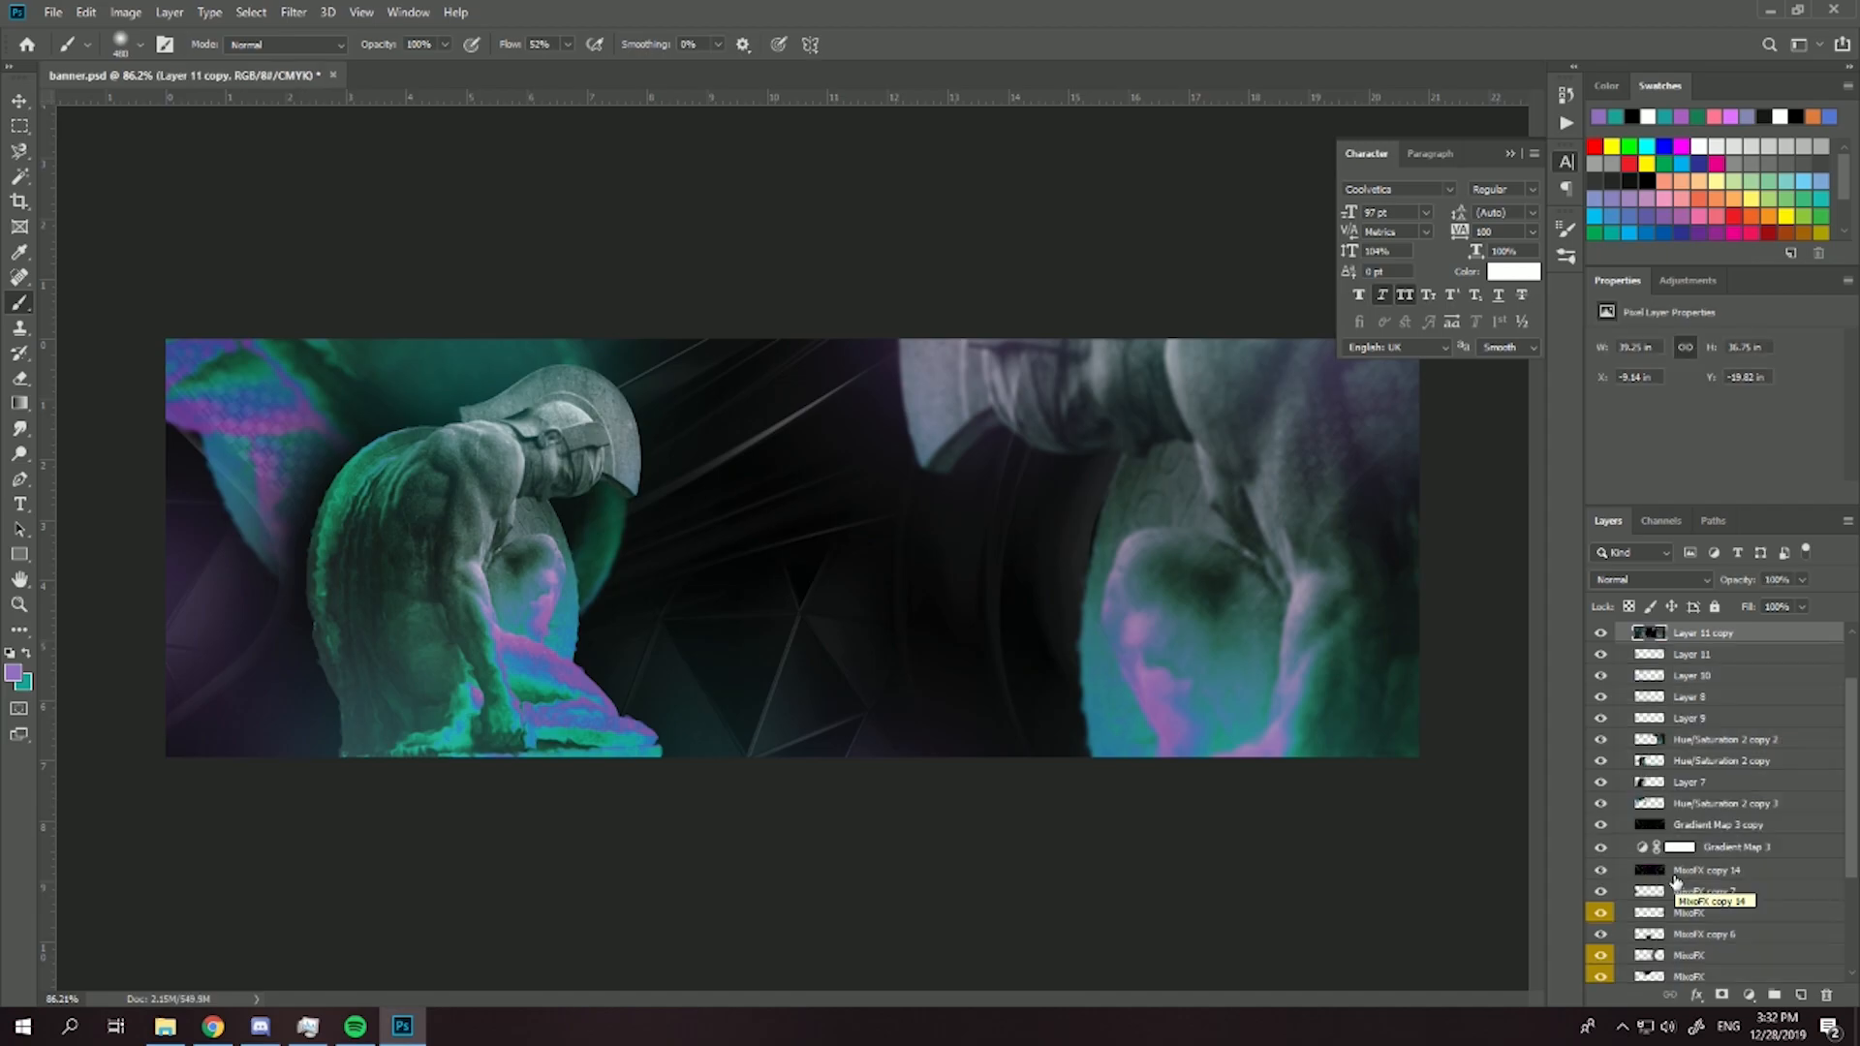
{"action": "left_click", "coordinate": [291, 11]}
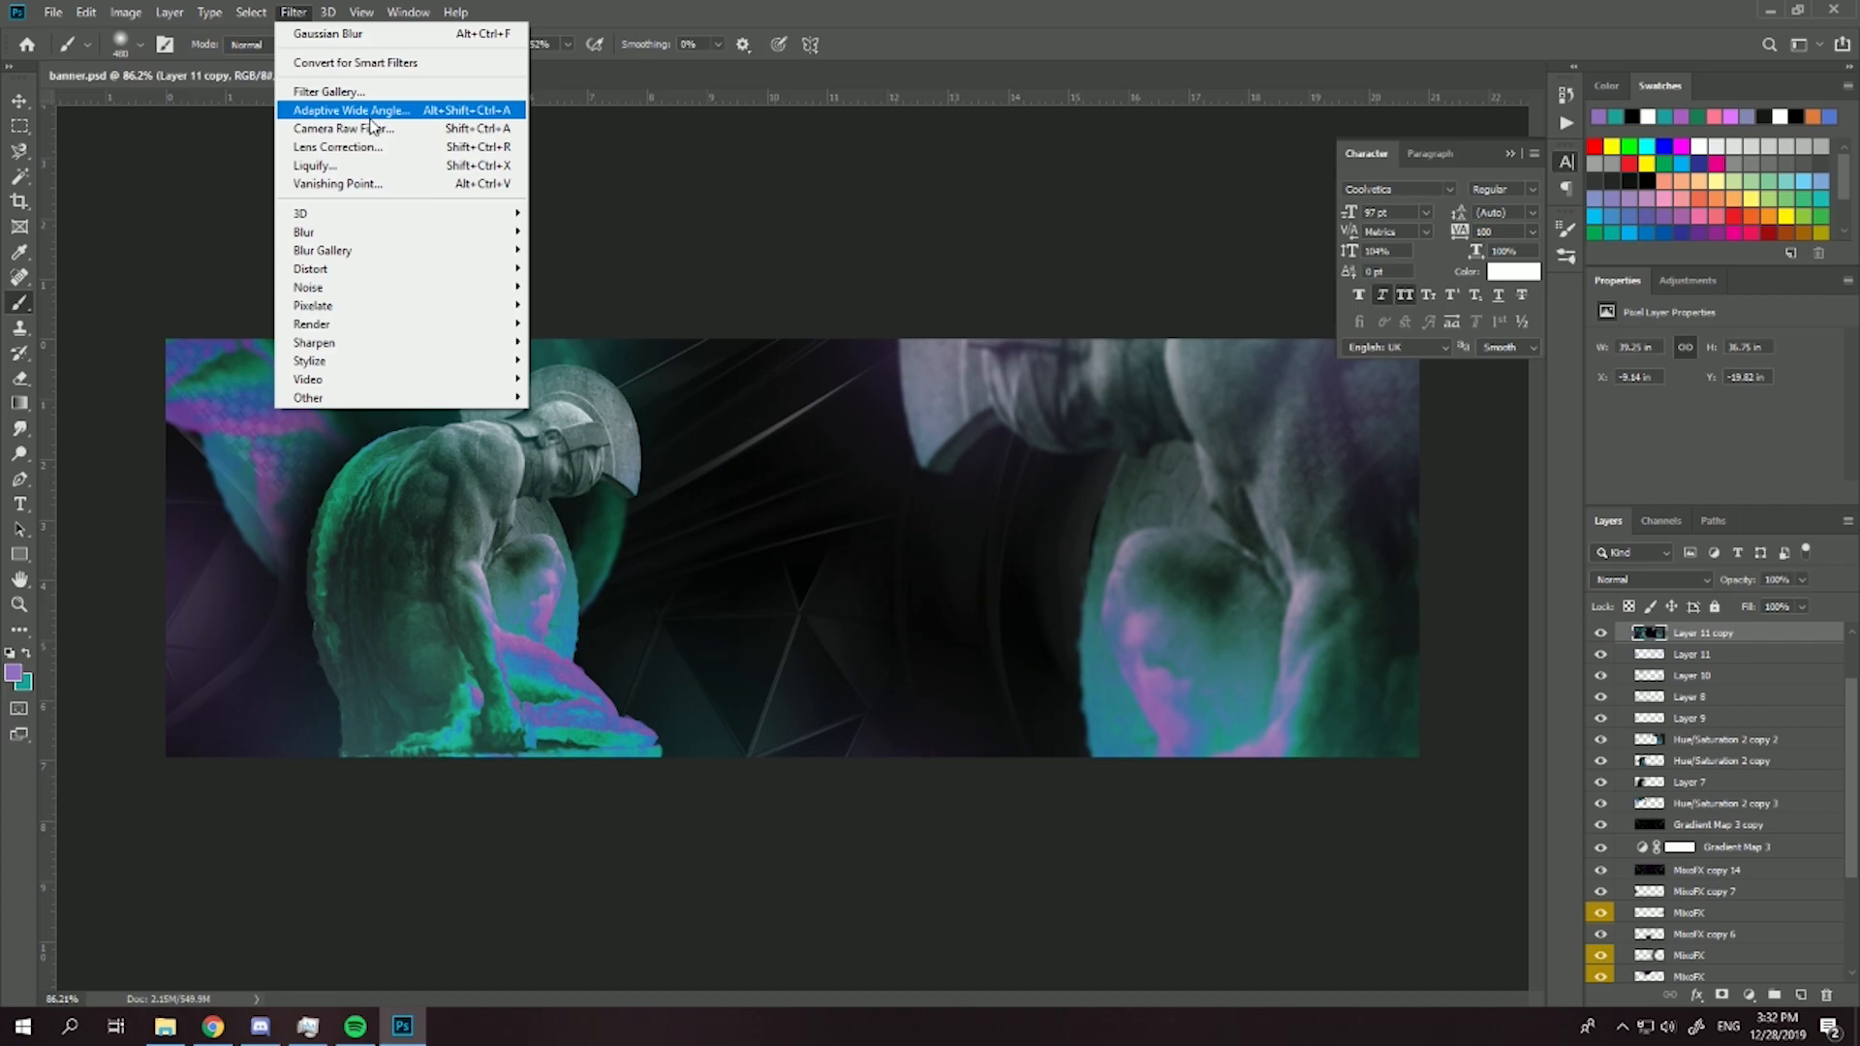
{"action": "left_click", "coordinate": [368, 115]}
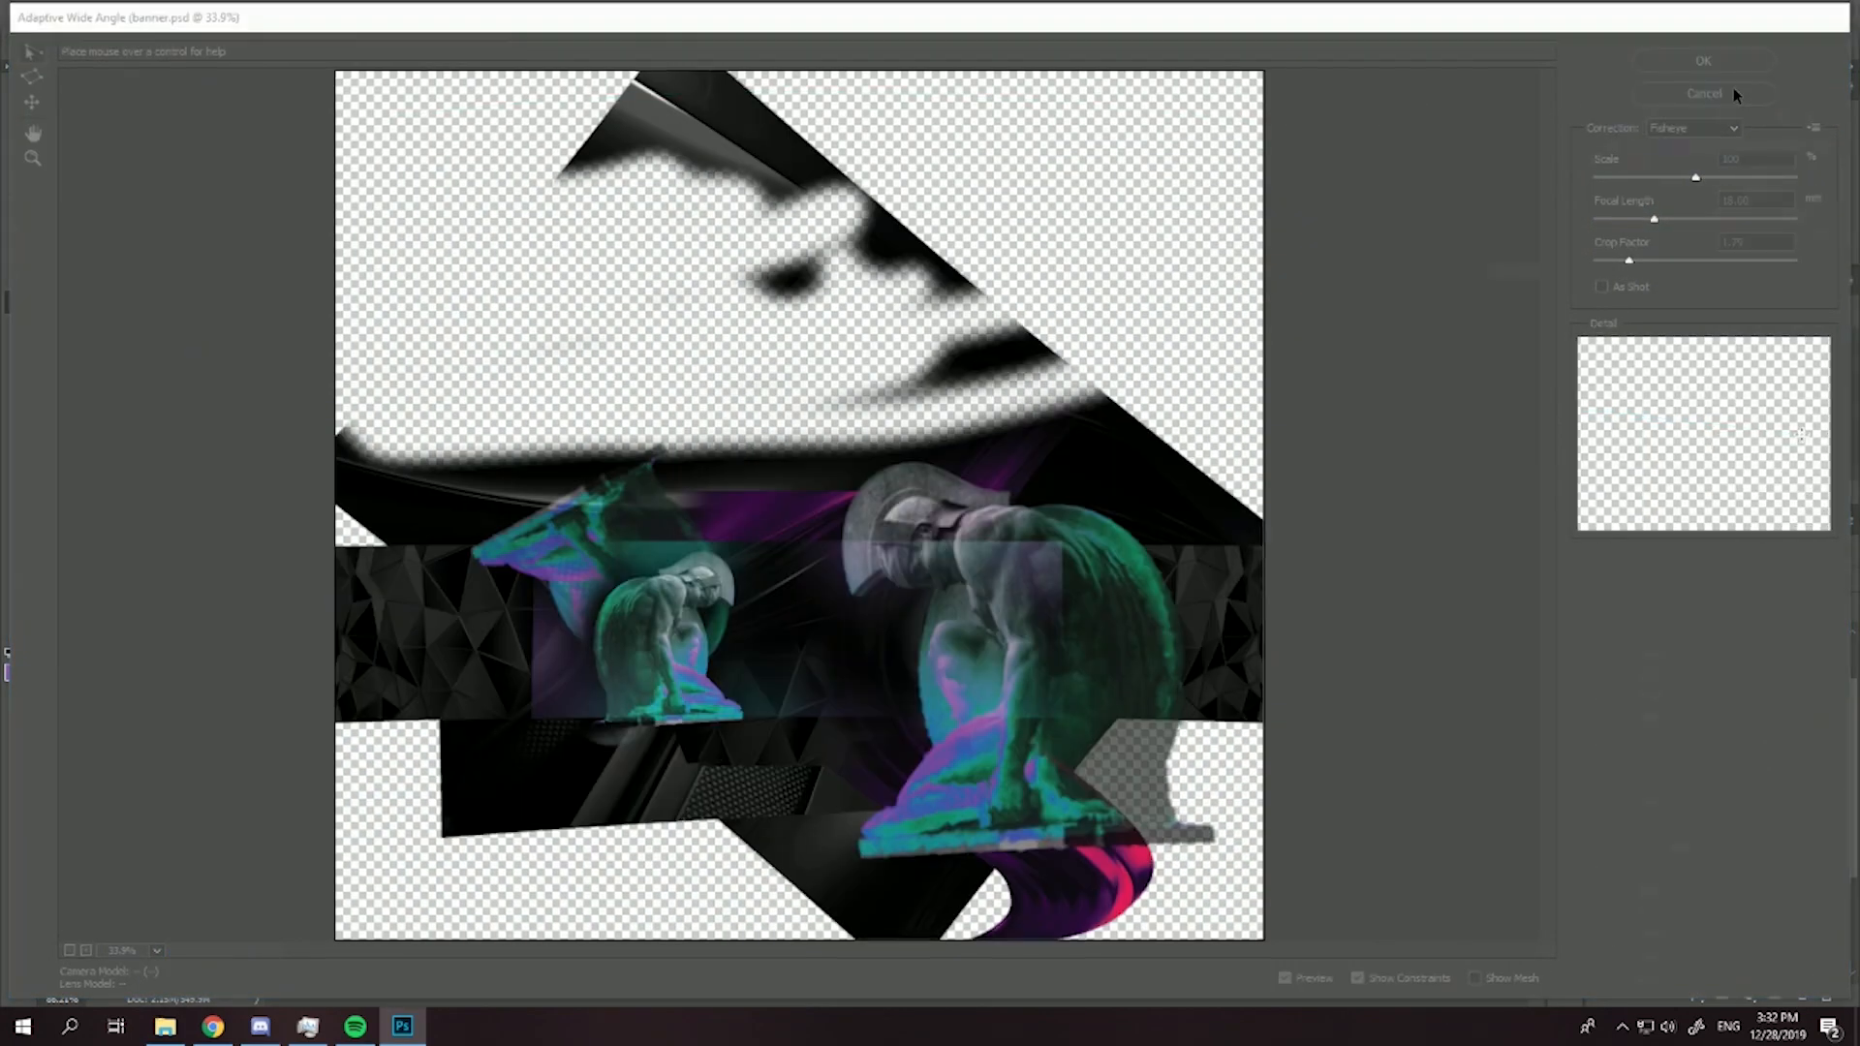
{"action": "left_click", "coordinate": [1734, 90]}
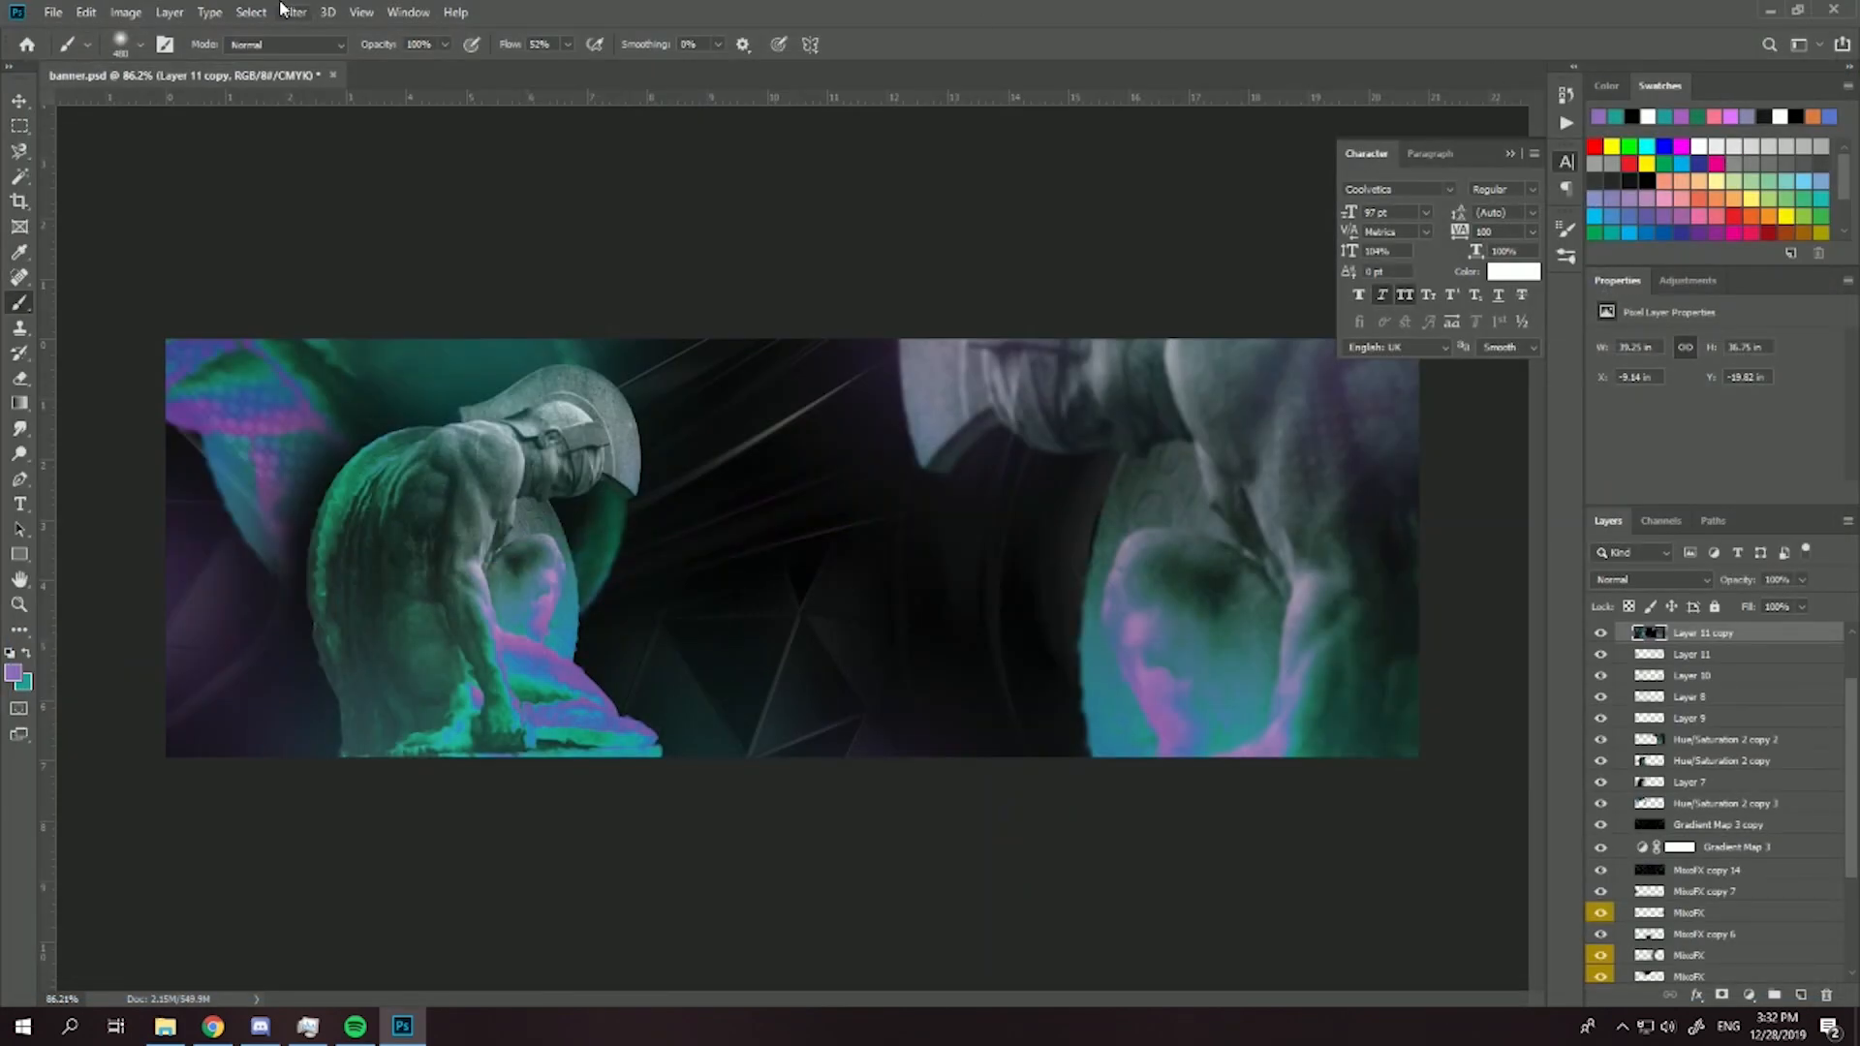
{"action": "left_click", "coordinate": [293, 12]}
{"action": "left_click", "coordinate": [376, 134]}
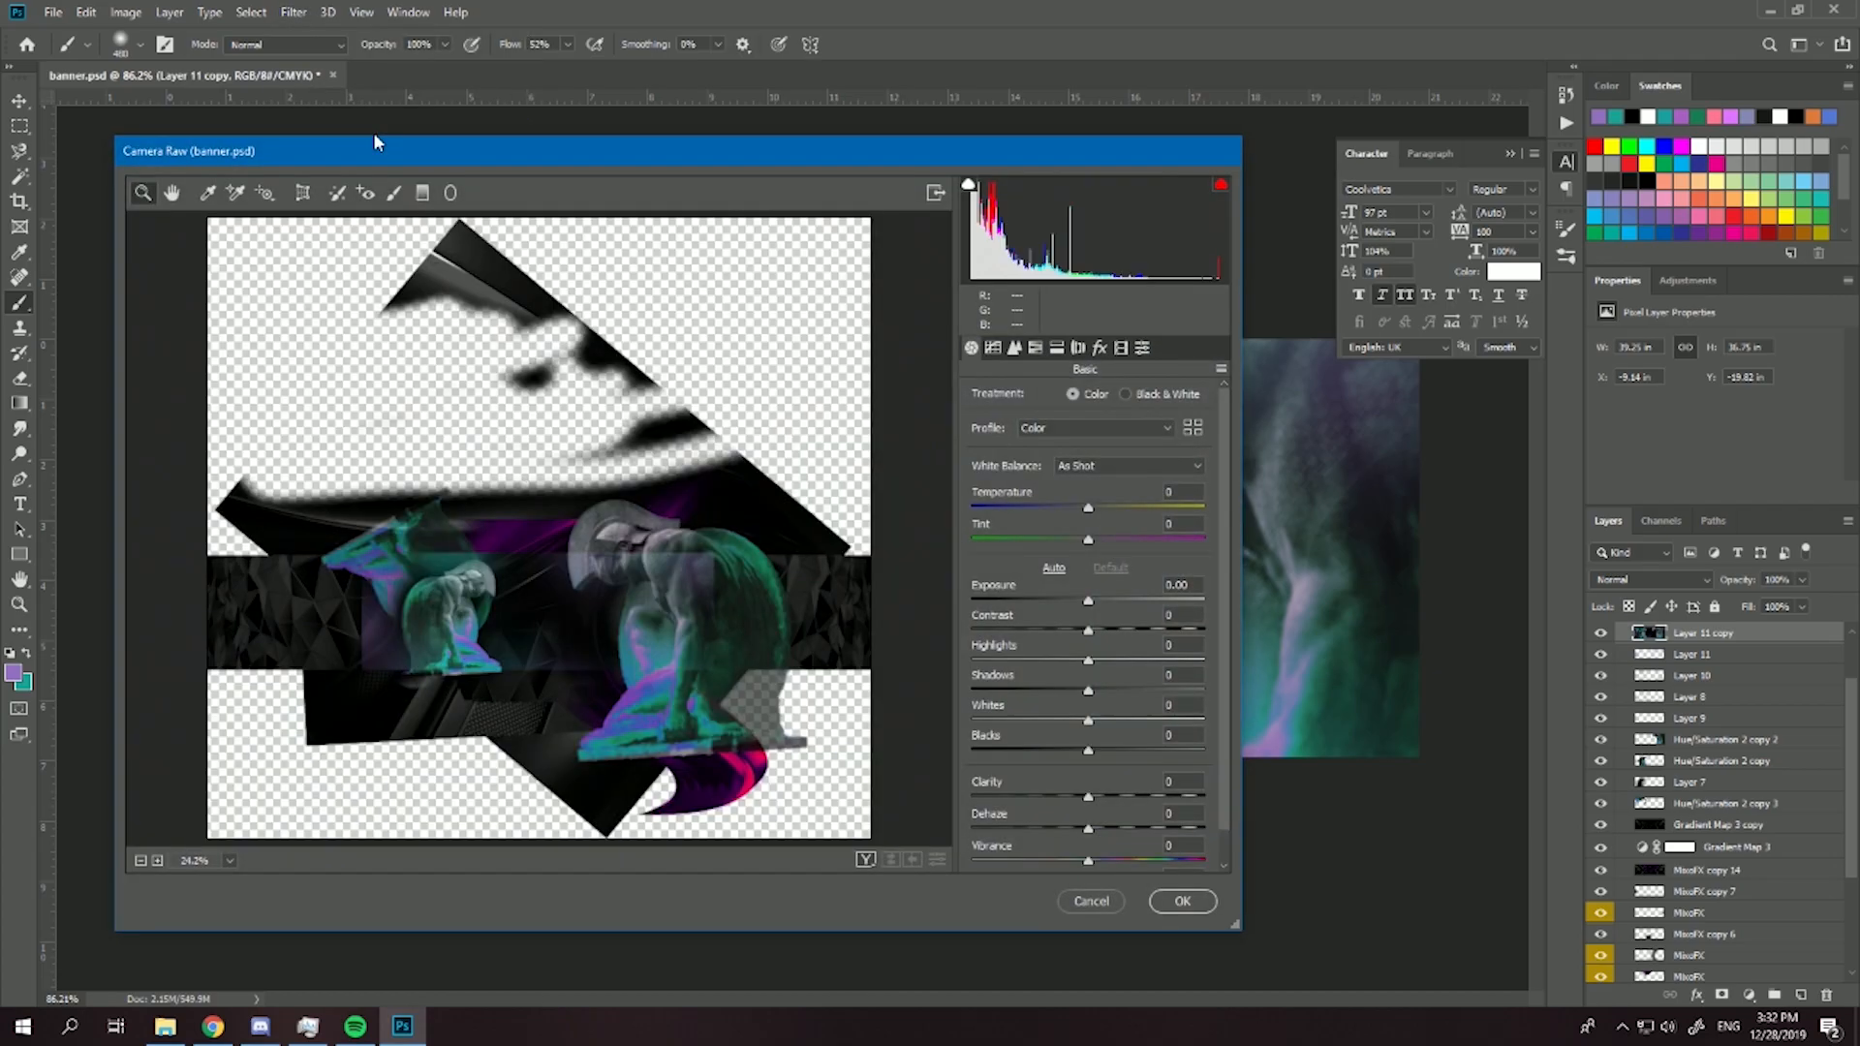
{"action": "scroll", "coordinate": [408, 615], "scroll_direction": "up", "scroll_amount": 2}
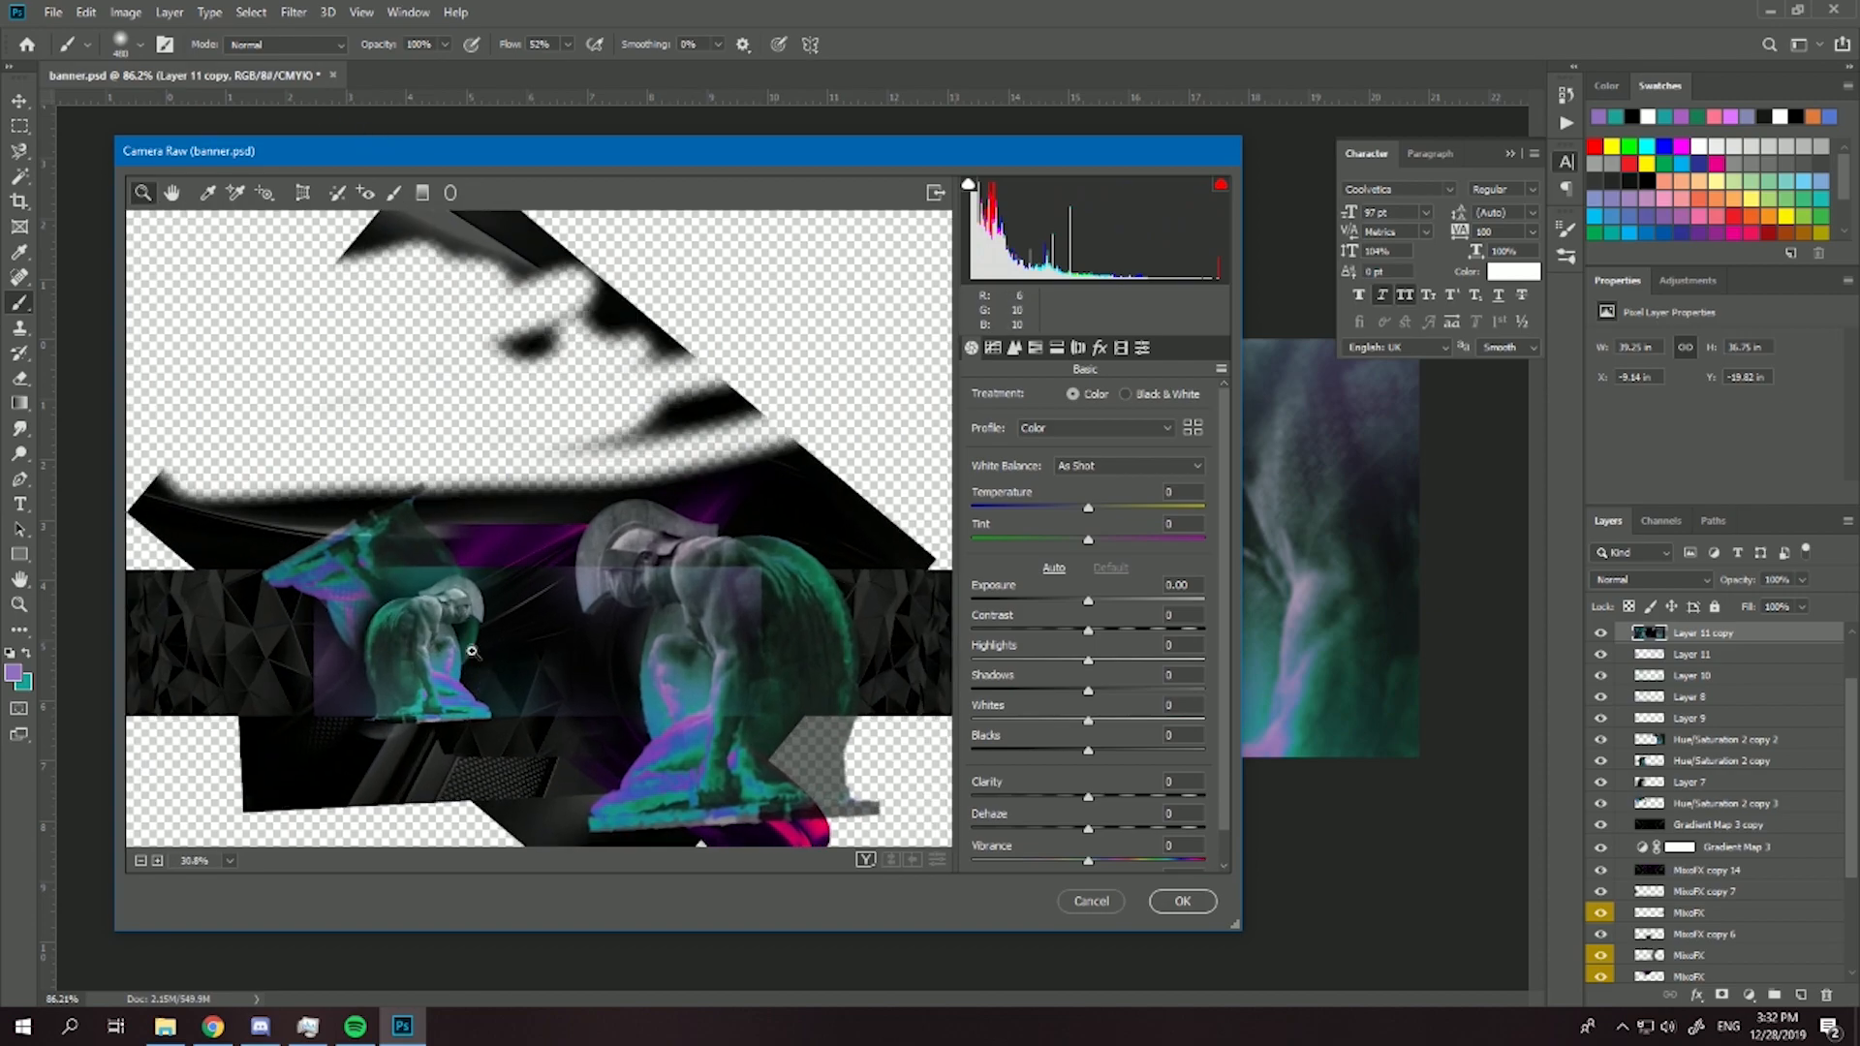
{"action": "scroll", "coordinate": [498, 655], "scroll_direction": "up", "scroll_amount": 2}
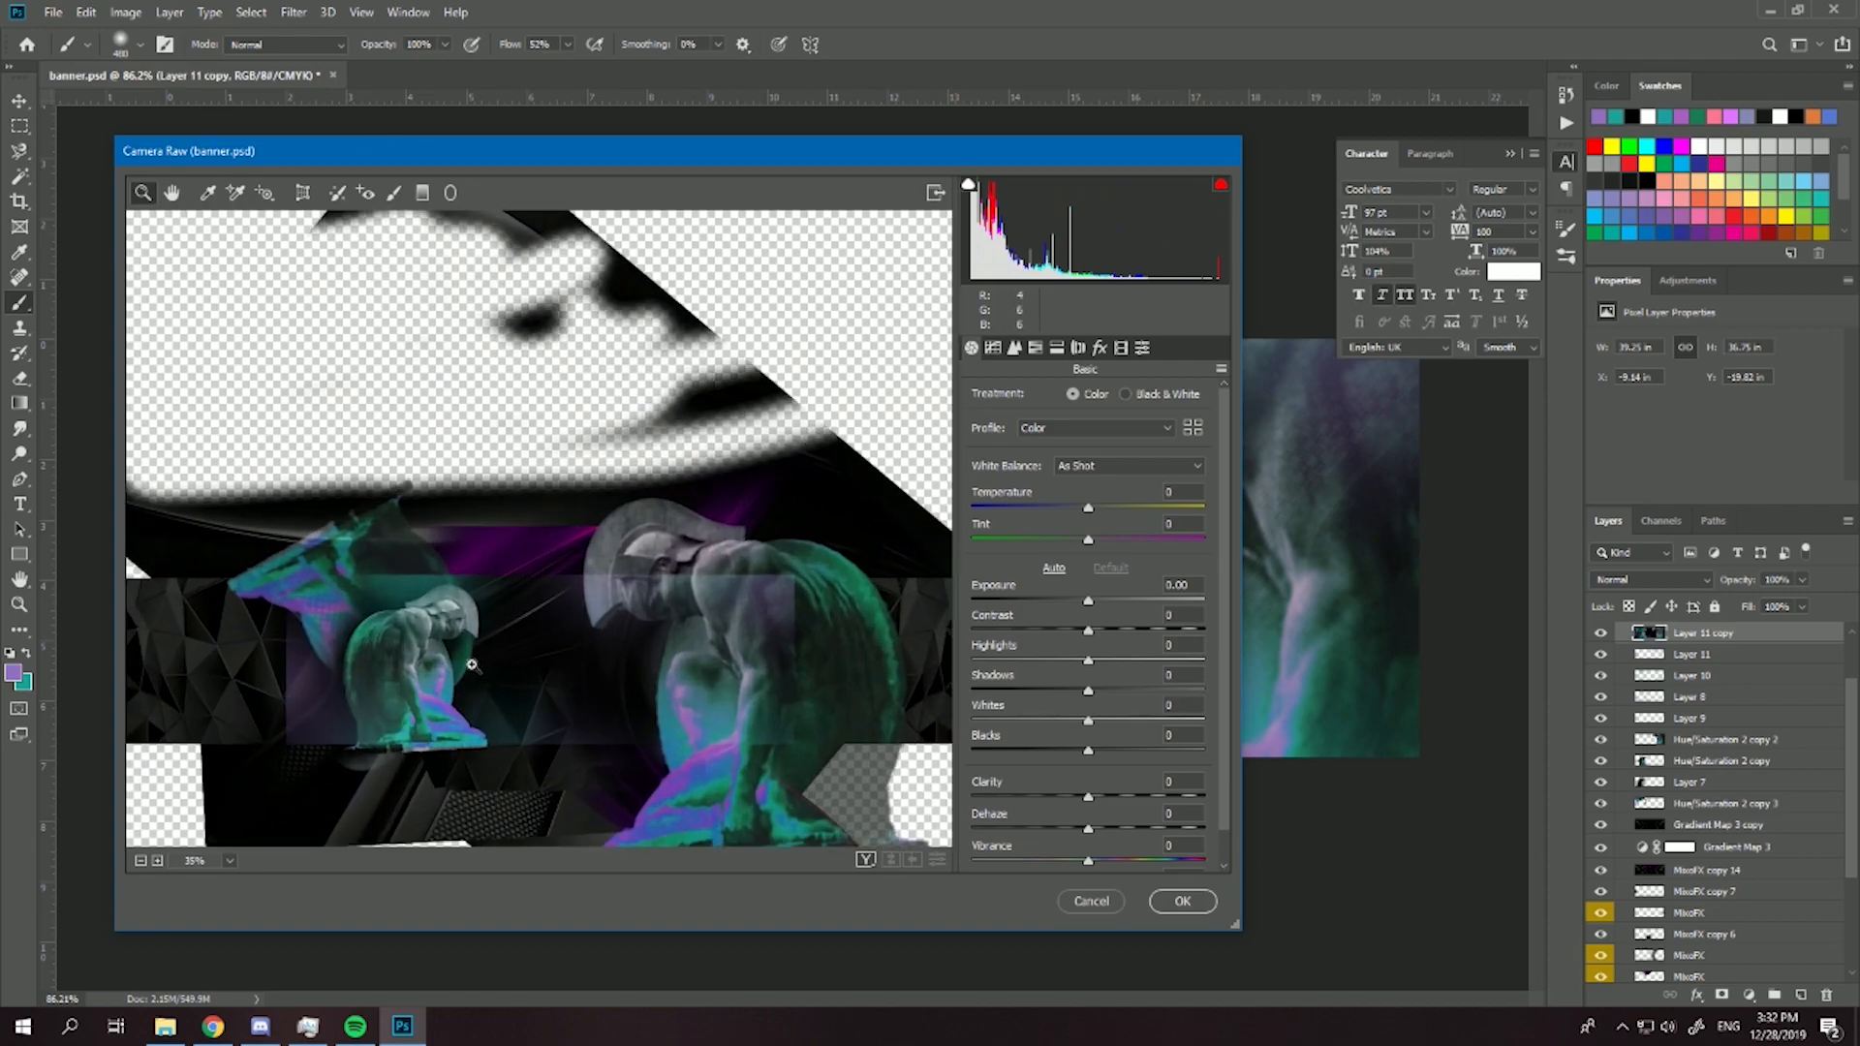
{"action": "left_click", "coordinate": [865, 859]}
{"action": "scroll", "coordinate": [717, 678], "scroll_direction": "down", "scroll_amount": 2}
{"action": "scroll", "coordinate": [914, 706], "scroll_direction": "down", "scroll_amount": 1}
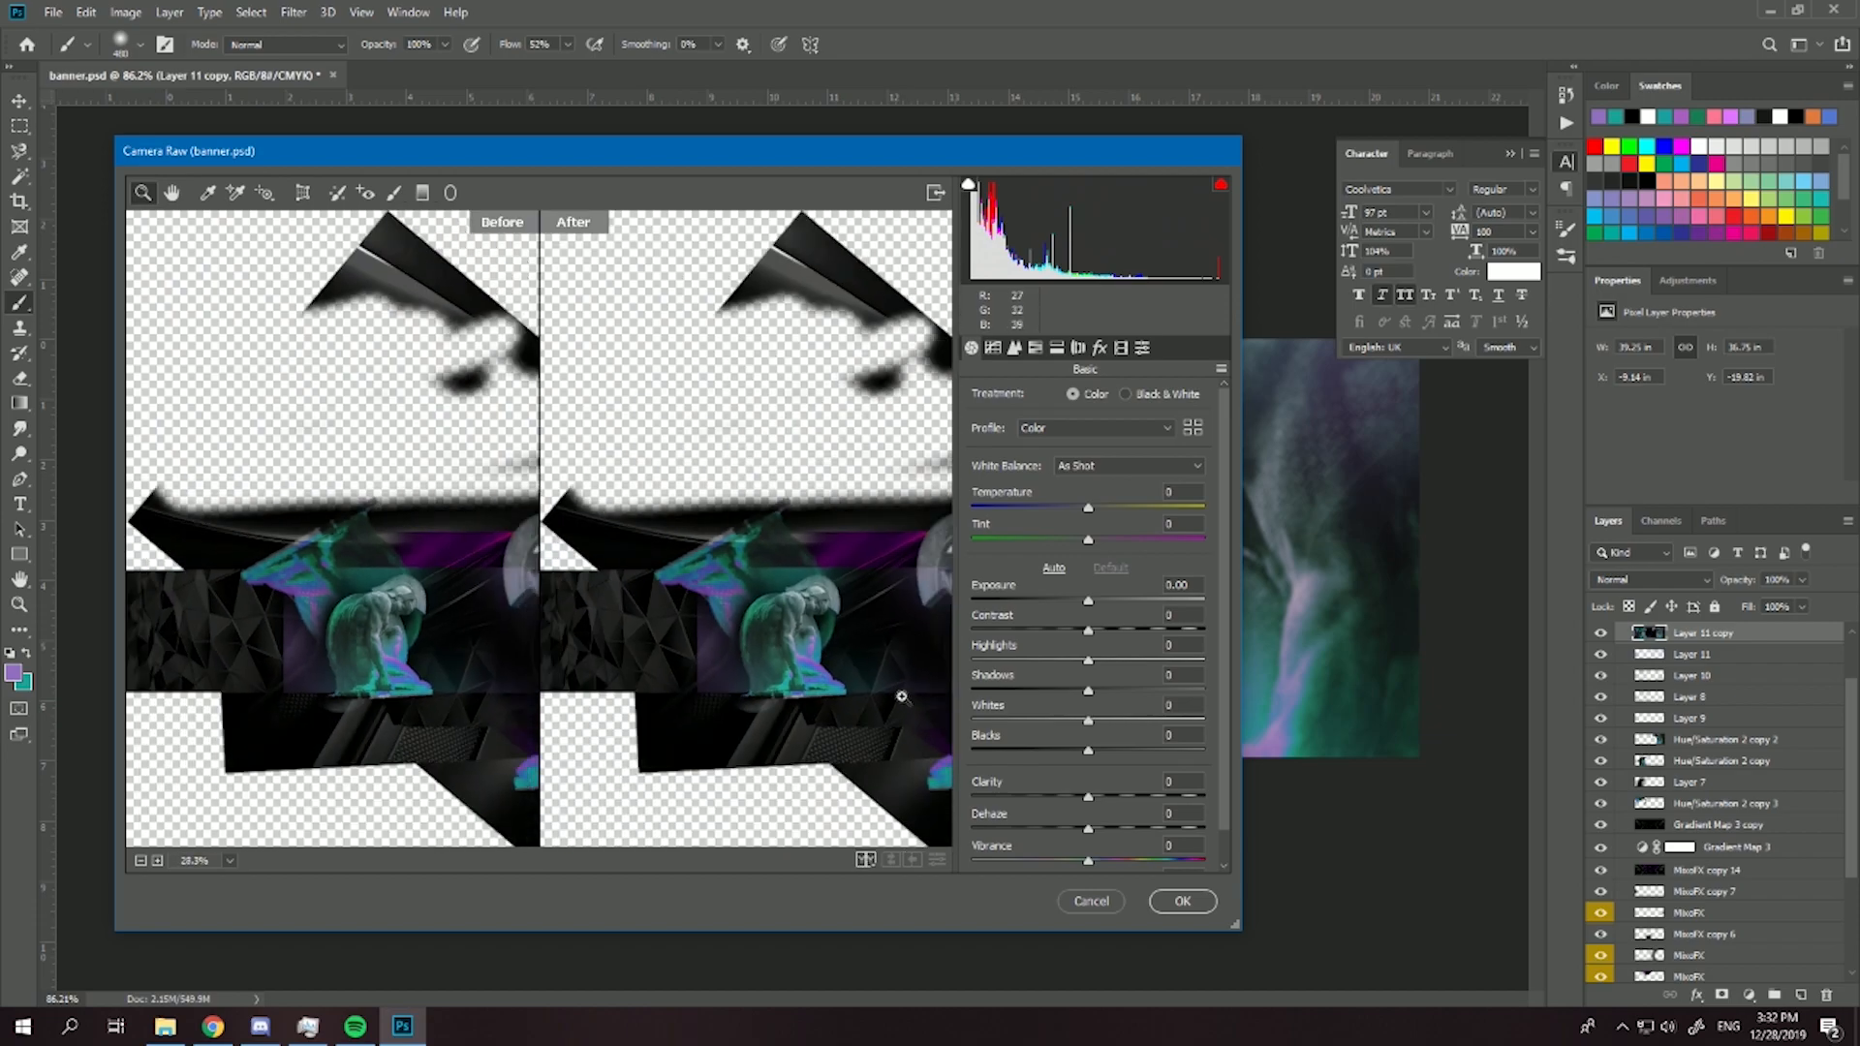
{"action": "scroll", "coordinate": [897, 698], "scroll_direction": "up", "scroll_amount": 2}
{"action": "left_click_drag", "start_coordinate": [844, 660], "coordinate": [780, 605]}
{"action": "scroll", "coordinate": [717, 564], "scroll_direction": "up", "scroll_amount": 2}
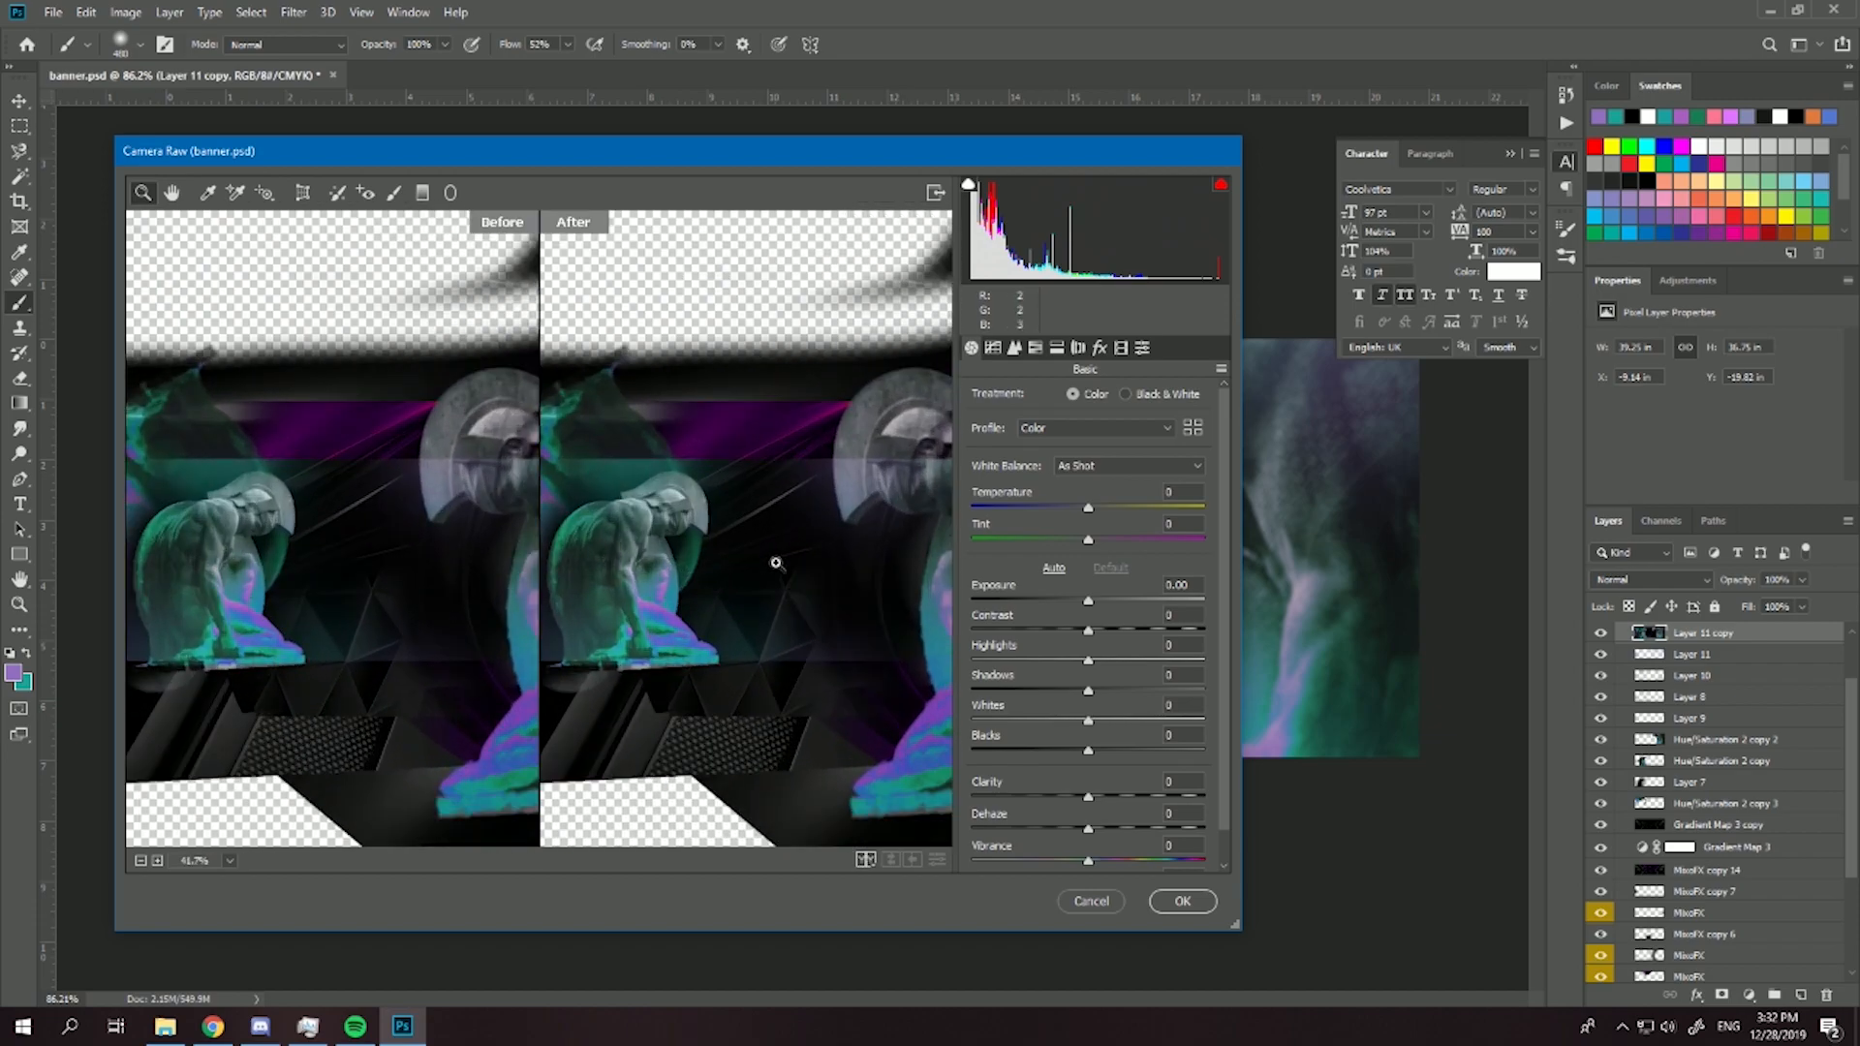
{"action": "scroll", "coordinate": [681, 577], "scroll_direction": "up", "scroll_amount": 6}
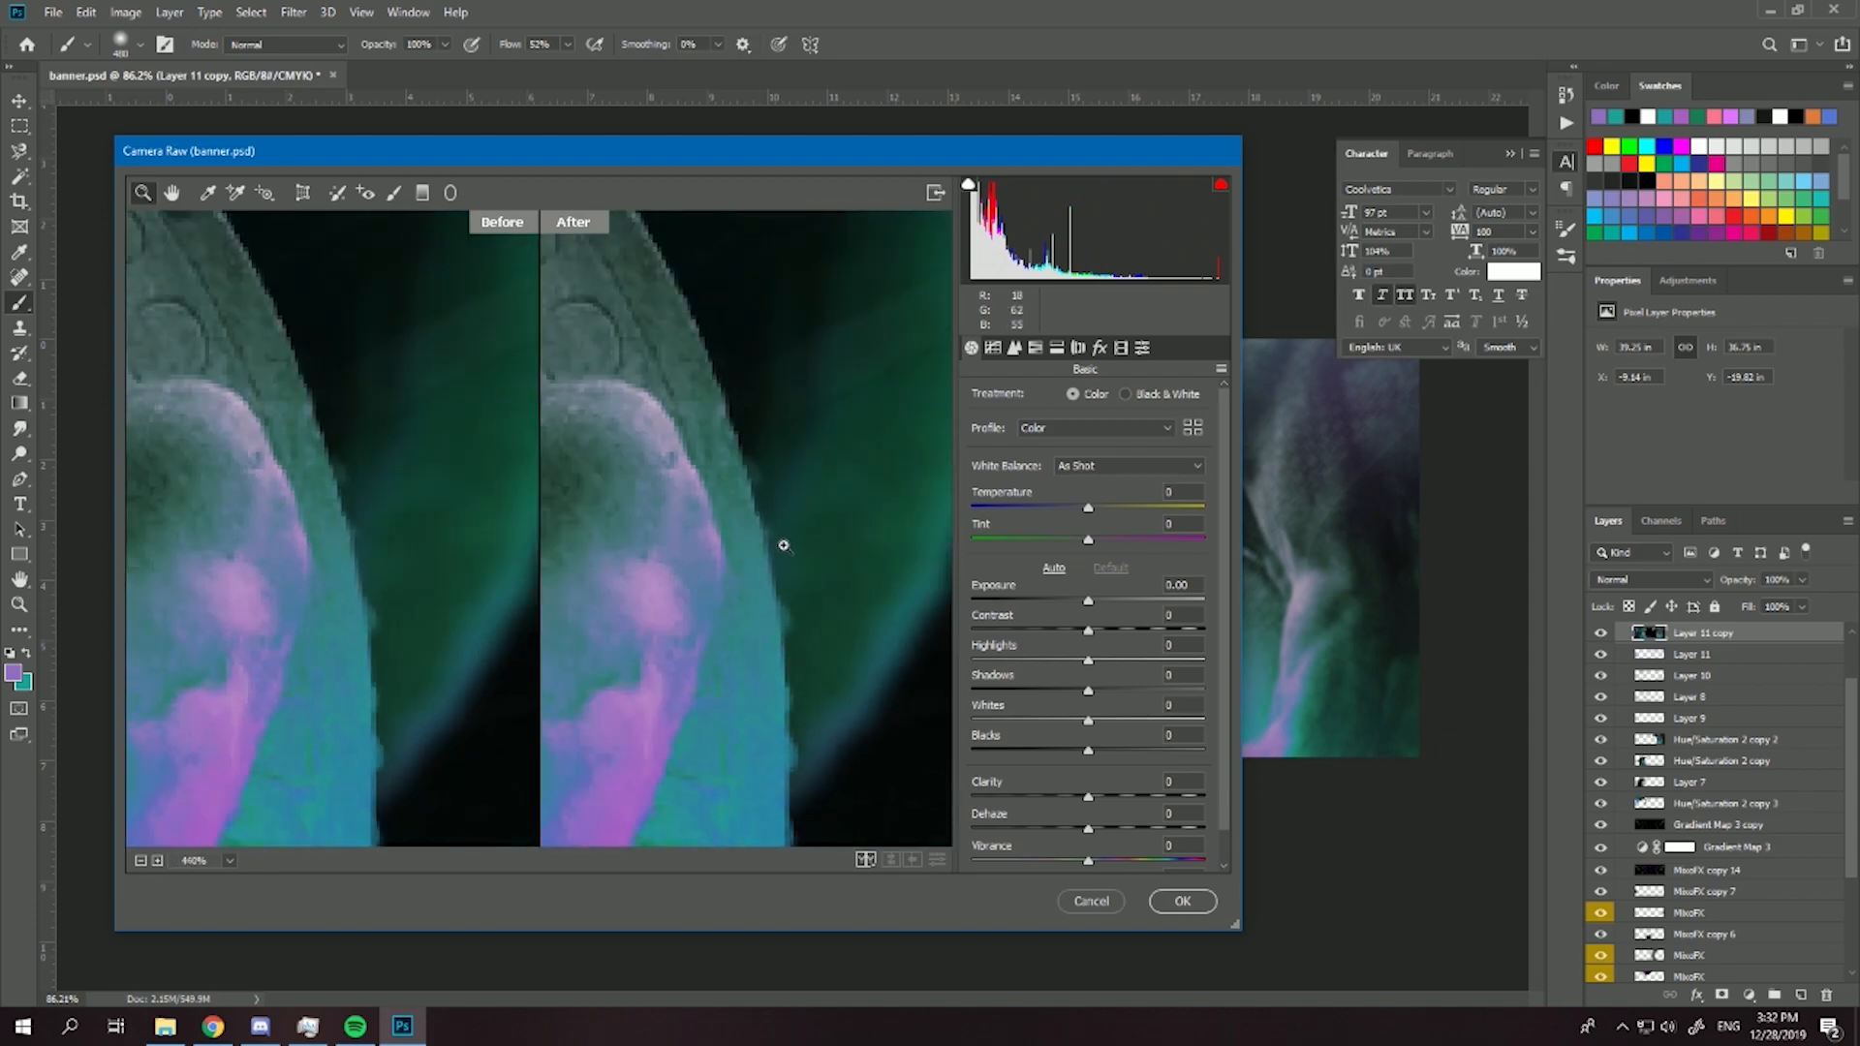
{"action": "right_click", "coordinate": [738, 666]}
{"action": "left_click", "coordinate": [794, 606]}
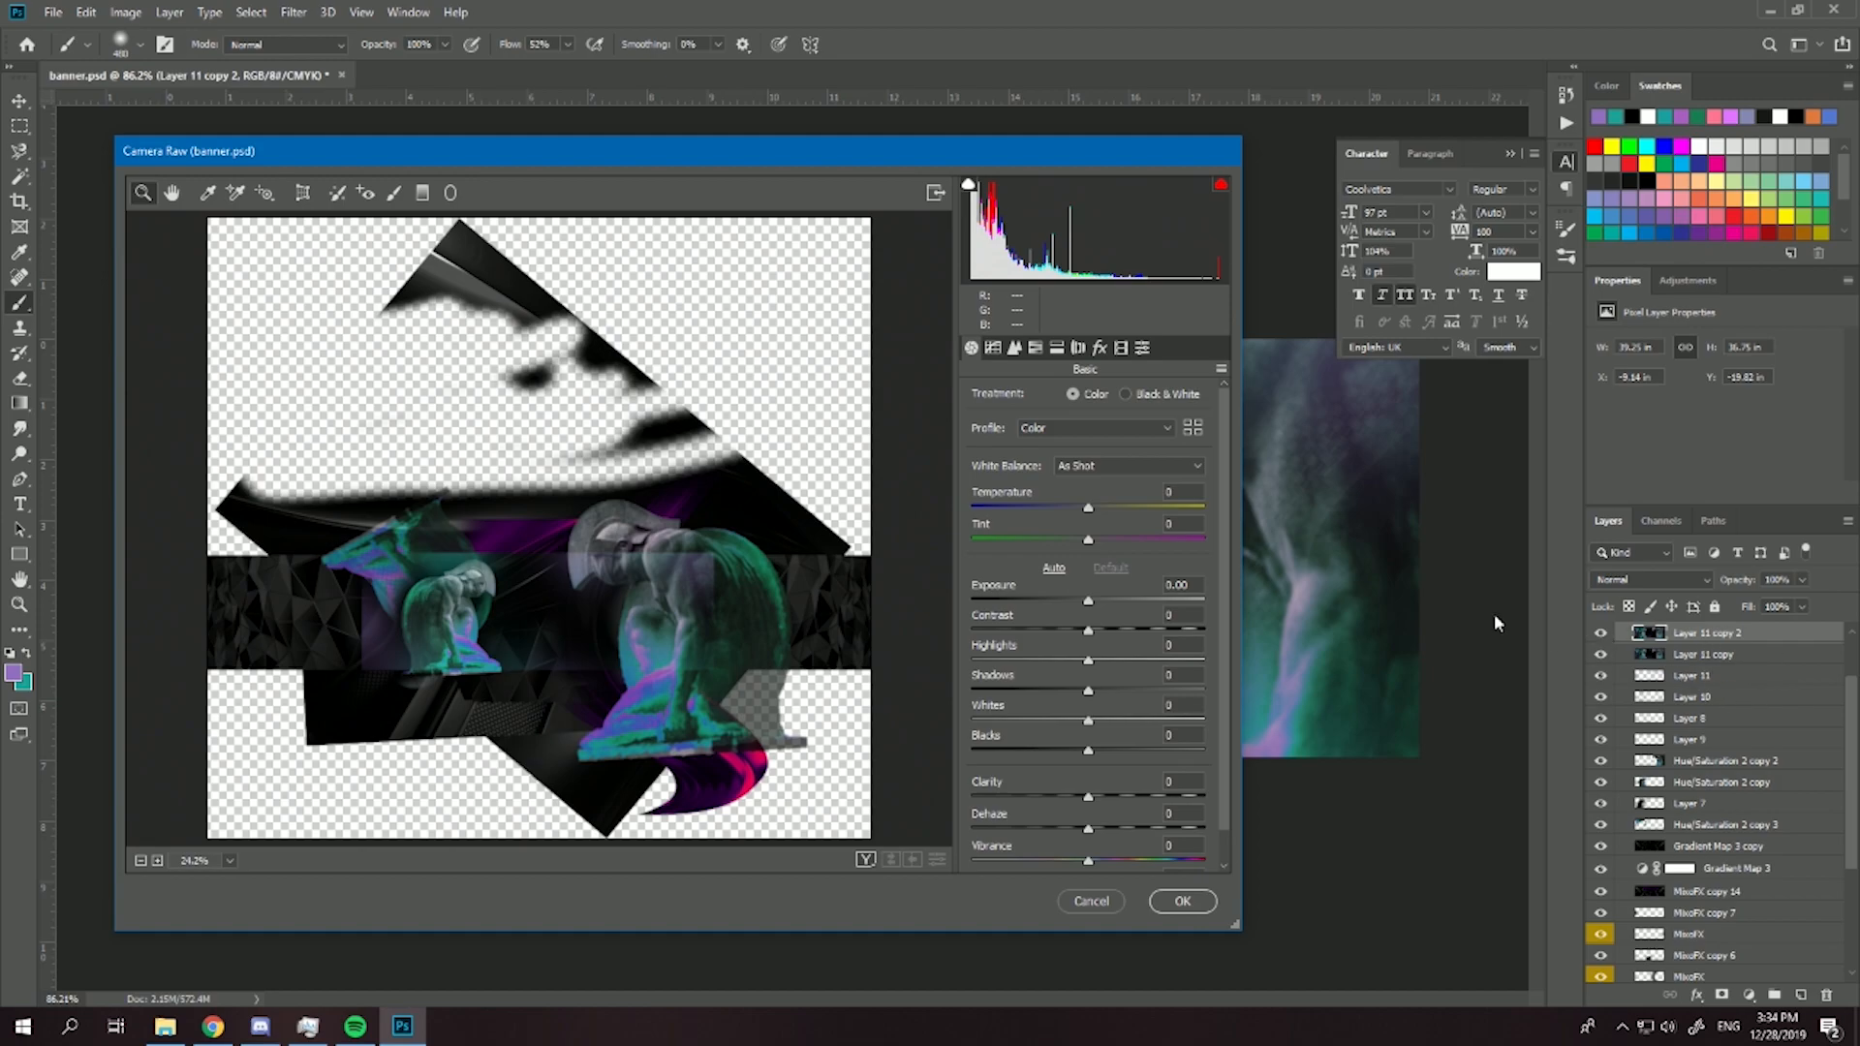
- Keep the Camera Raw treatment in color and set the white balance temperature to +16 and tint to -6
{"action": "scroll", "coordinate": [462, 611], "scroll_direction": "up", "scroll_amount": 3}
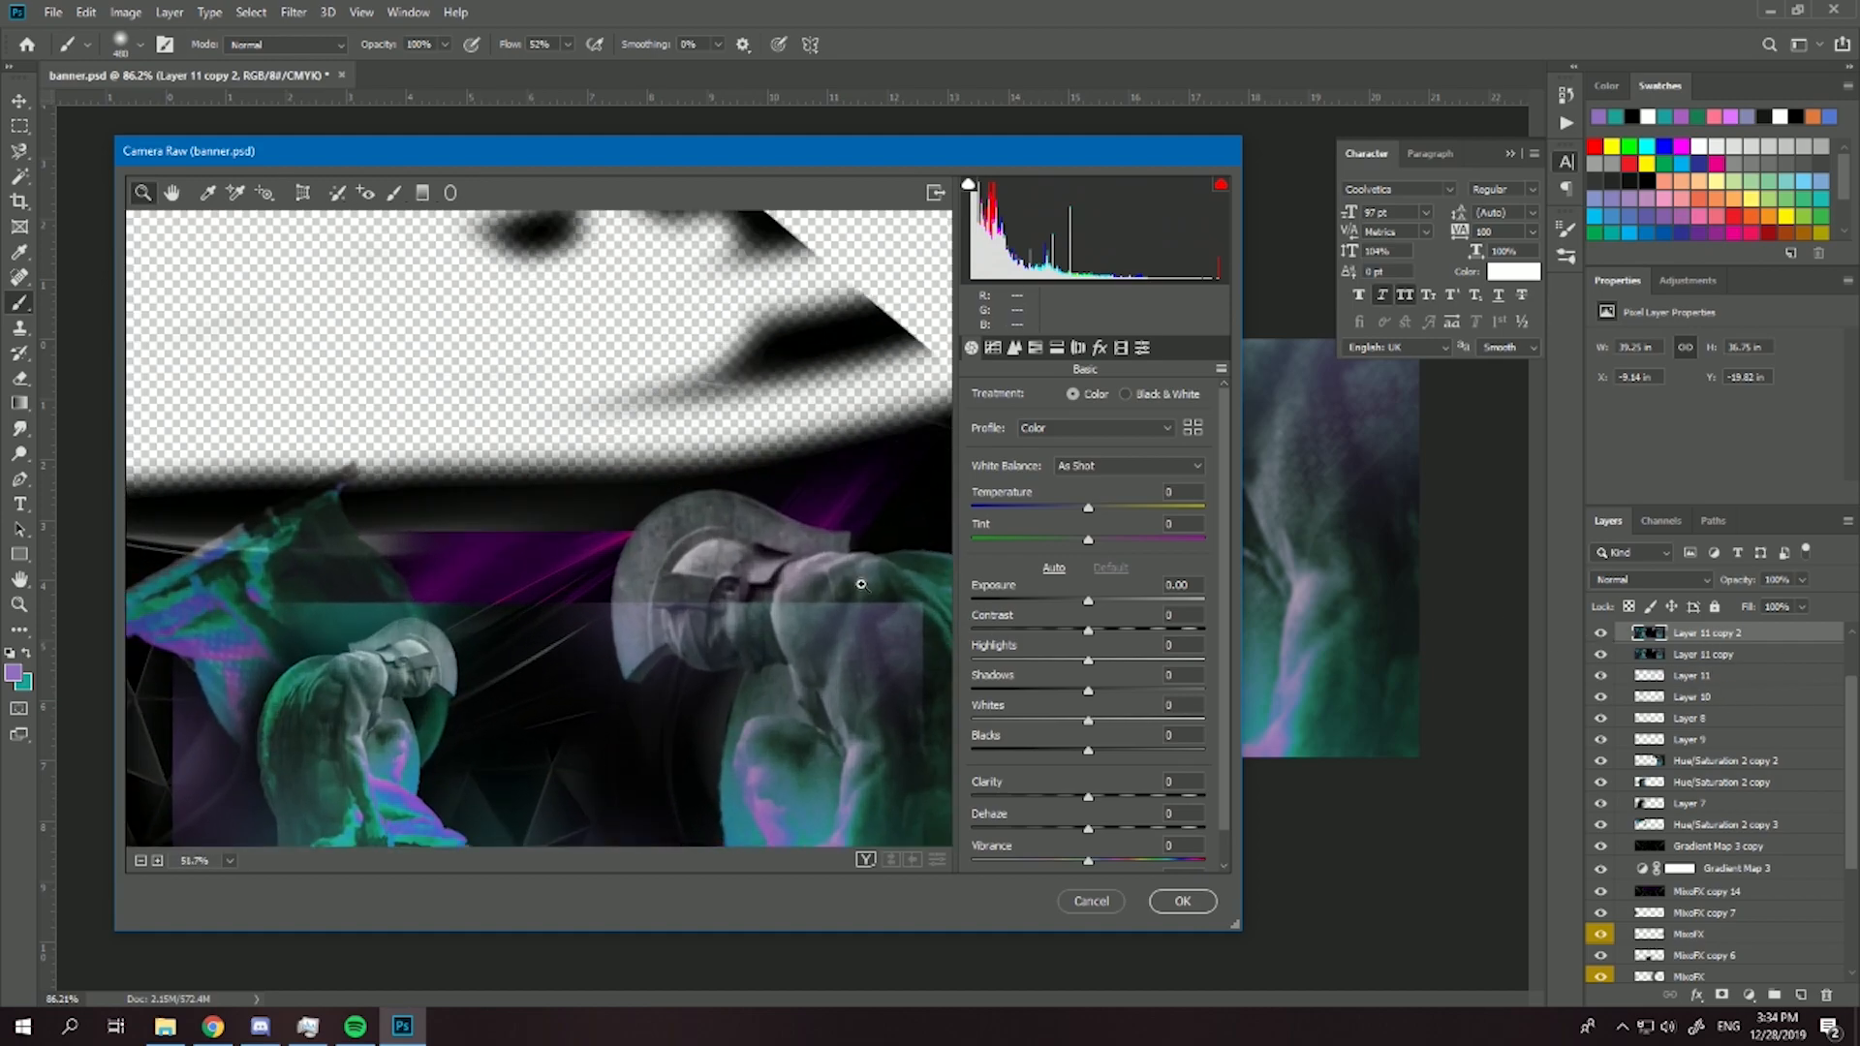
{"action": "scroll", "coordinate": [715, 574], "scroll_direction": "down", "scroll_amount": 1}
{"action": "left_click", "coordinate": [1124, 393]}
{"action": "left_click", "coordinate": [1073, 393]}
{"action": "mouse_move", "coordinate": [1091, 508]}
{"action": "left_mouse_down"}
{"action": "mouse_move", "coordinate": [1110, 543]}
{"action": "mouse_move", "coordinate": [1106, 508]}
{"action": "mouse_move", "coordinate": [1090, 541]}
{"action": "left_mouse_up"}
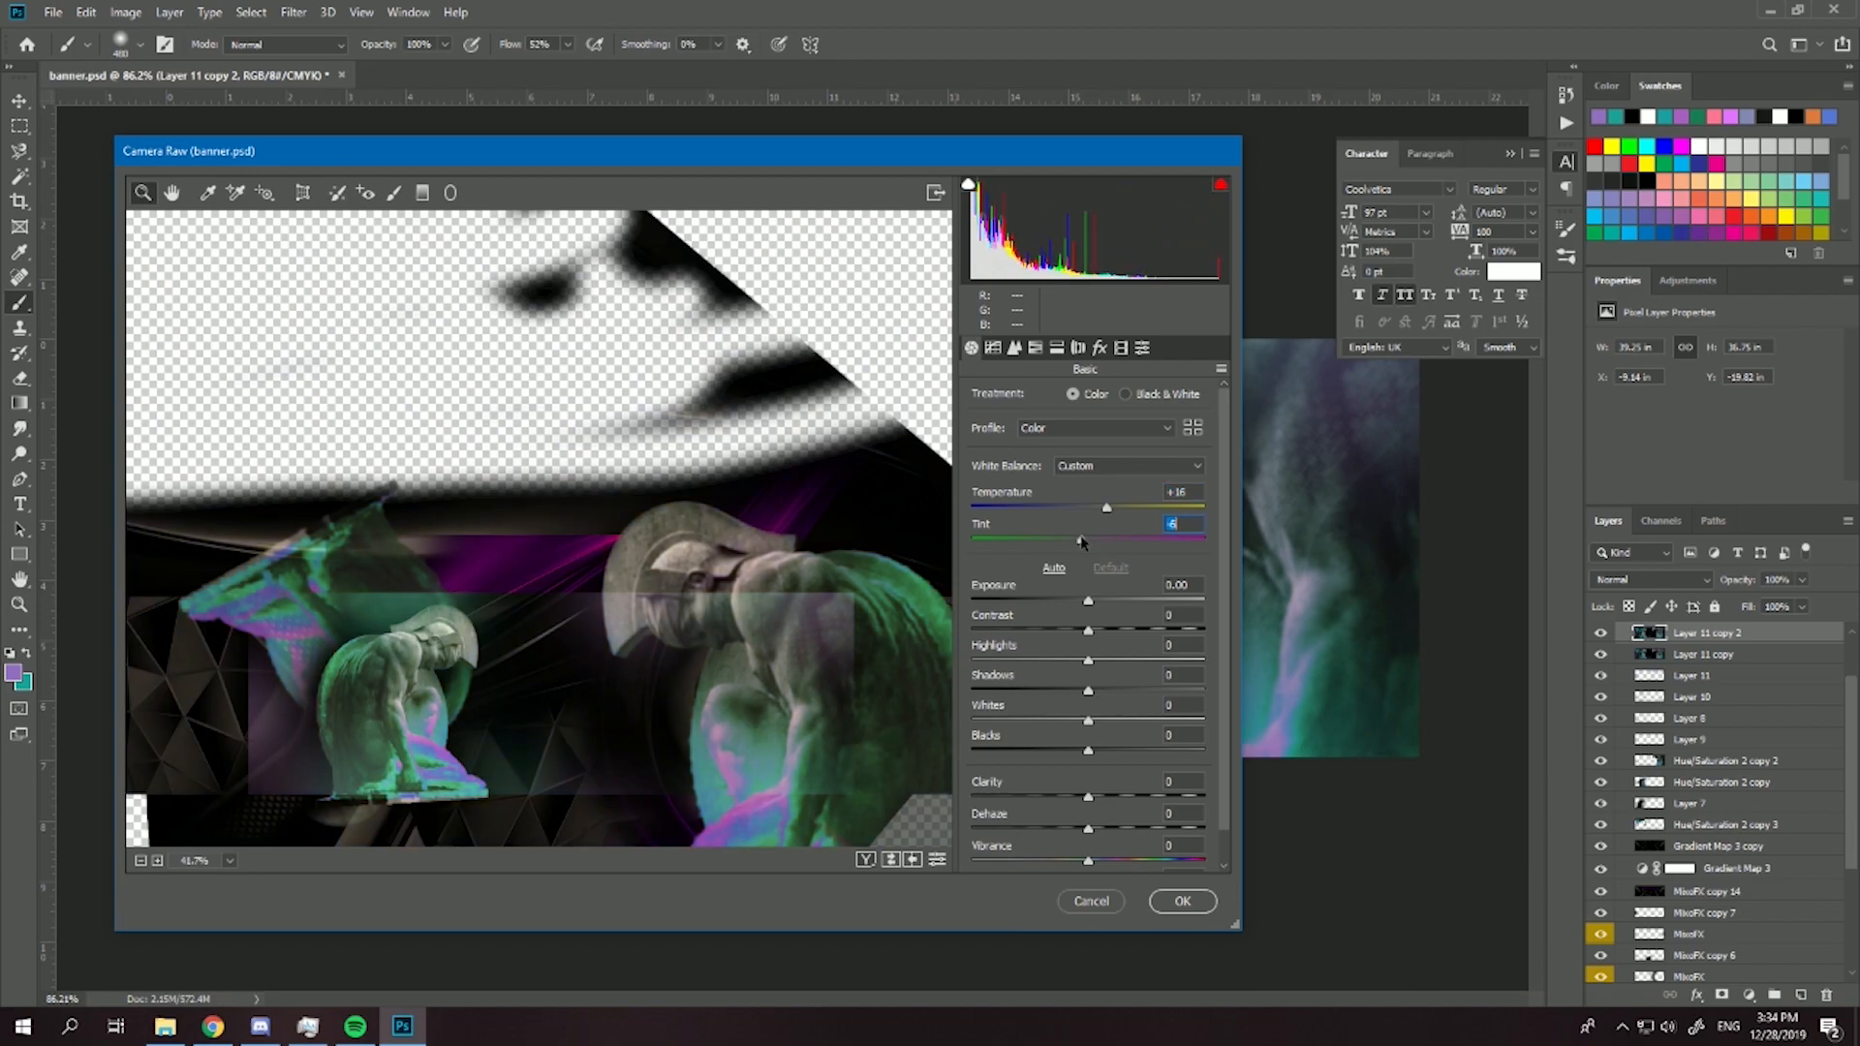
- Set Exposure +0.40, Contrast +13, Highlights +11, Shadows -2, Blacks -2, Clarity +13 and Dehaze +4, with Temperature -7 and Tint +13
{"action": "scroll", "coordinate": [522, 787], "scroll_direction": "up", "scroll_amount": 3}
{"action": "left_click_drag", "start_coordinate": [620, 709], "coordinate": [570, 420]}
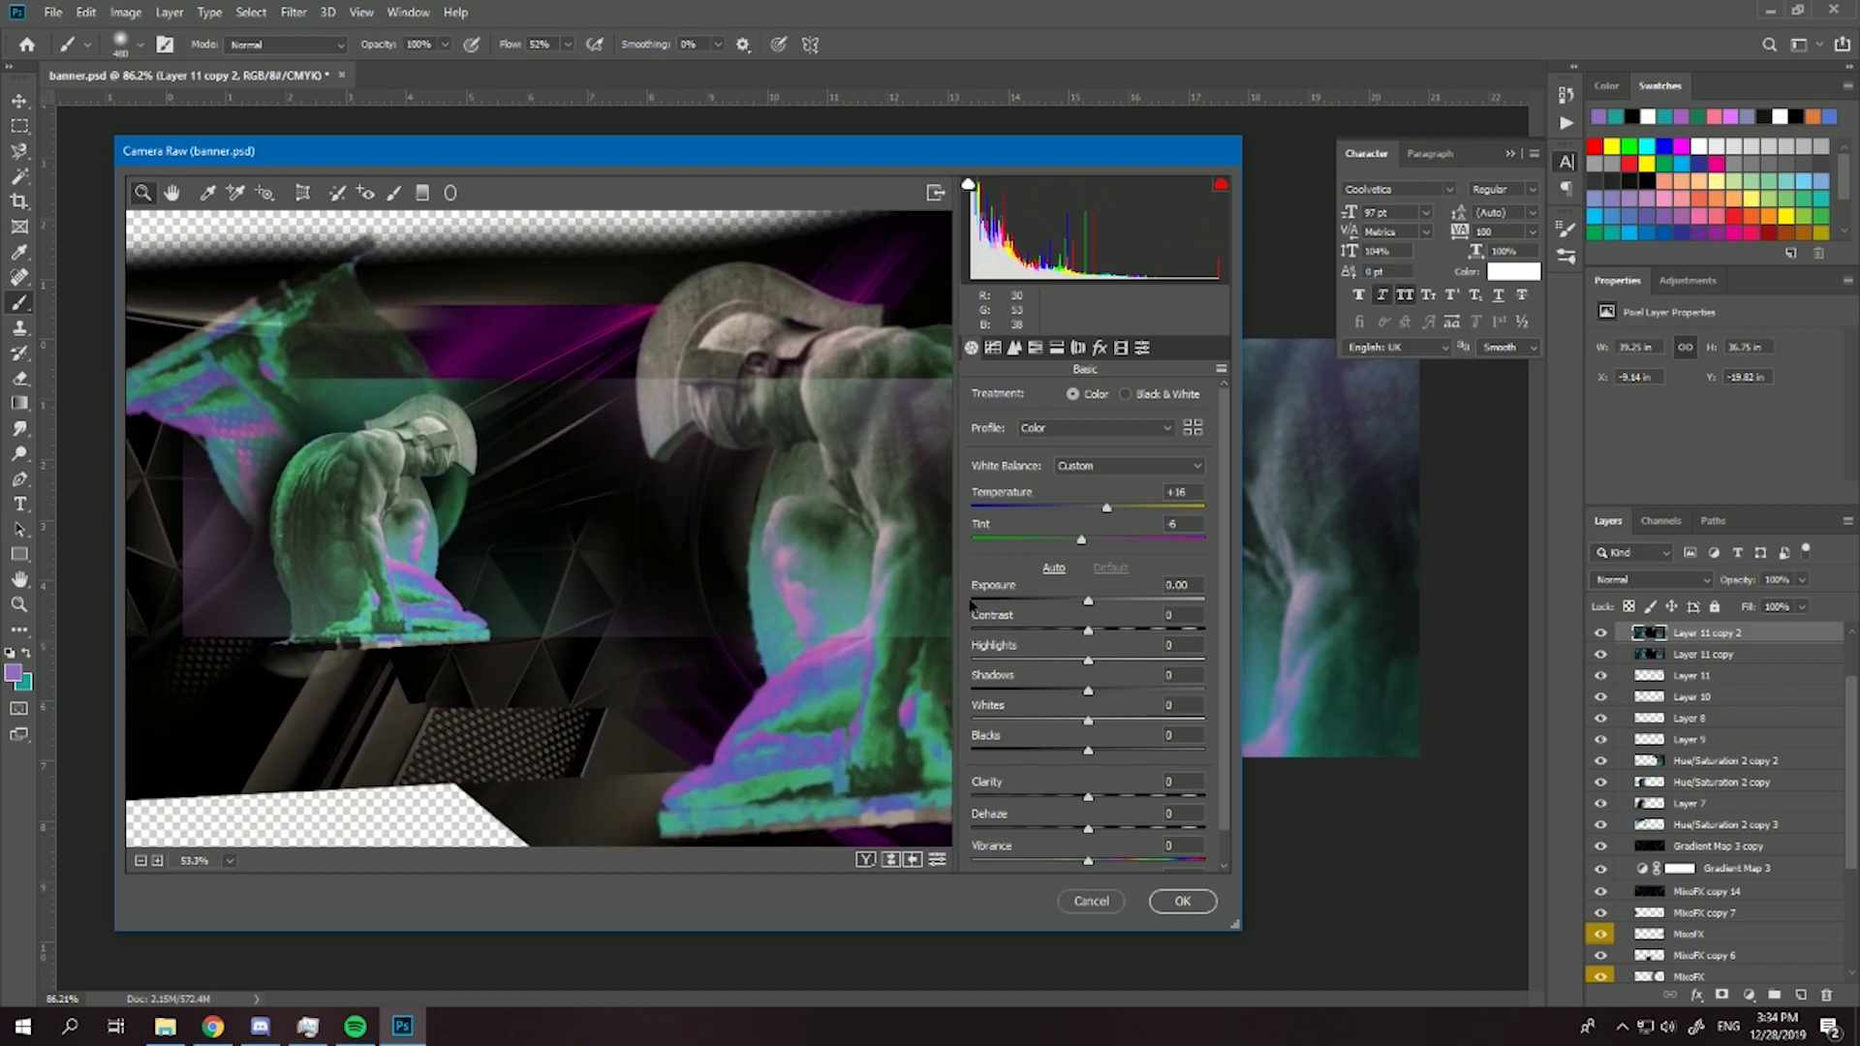
{"action": "left_click_drag", "start_coordinate": [1088, 600], "coordinate": [1101, 761]}
{"action": "scroll", "coordinate": [1089, 771], "scroll_direction": "down", "scroll_amount": 1}
{"action": "left_click_drag", "start_coordinate": [1086, 472], "coordinate": [1101, 505]}
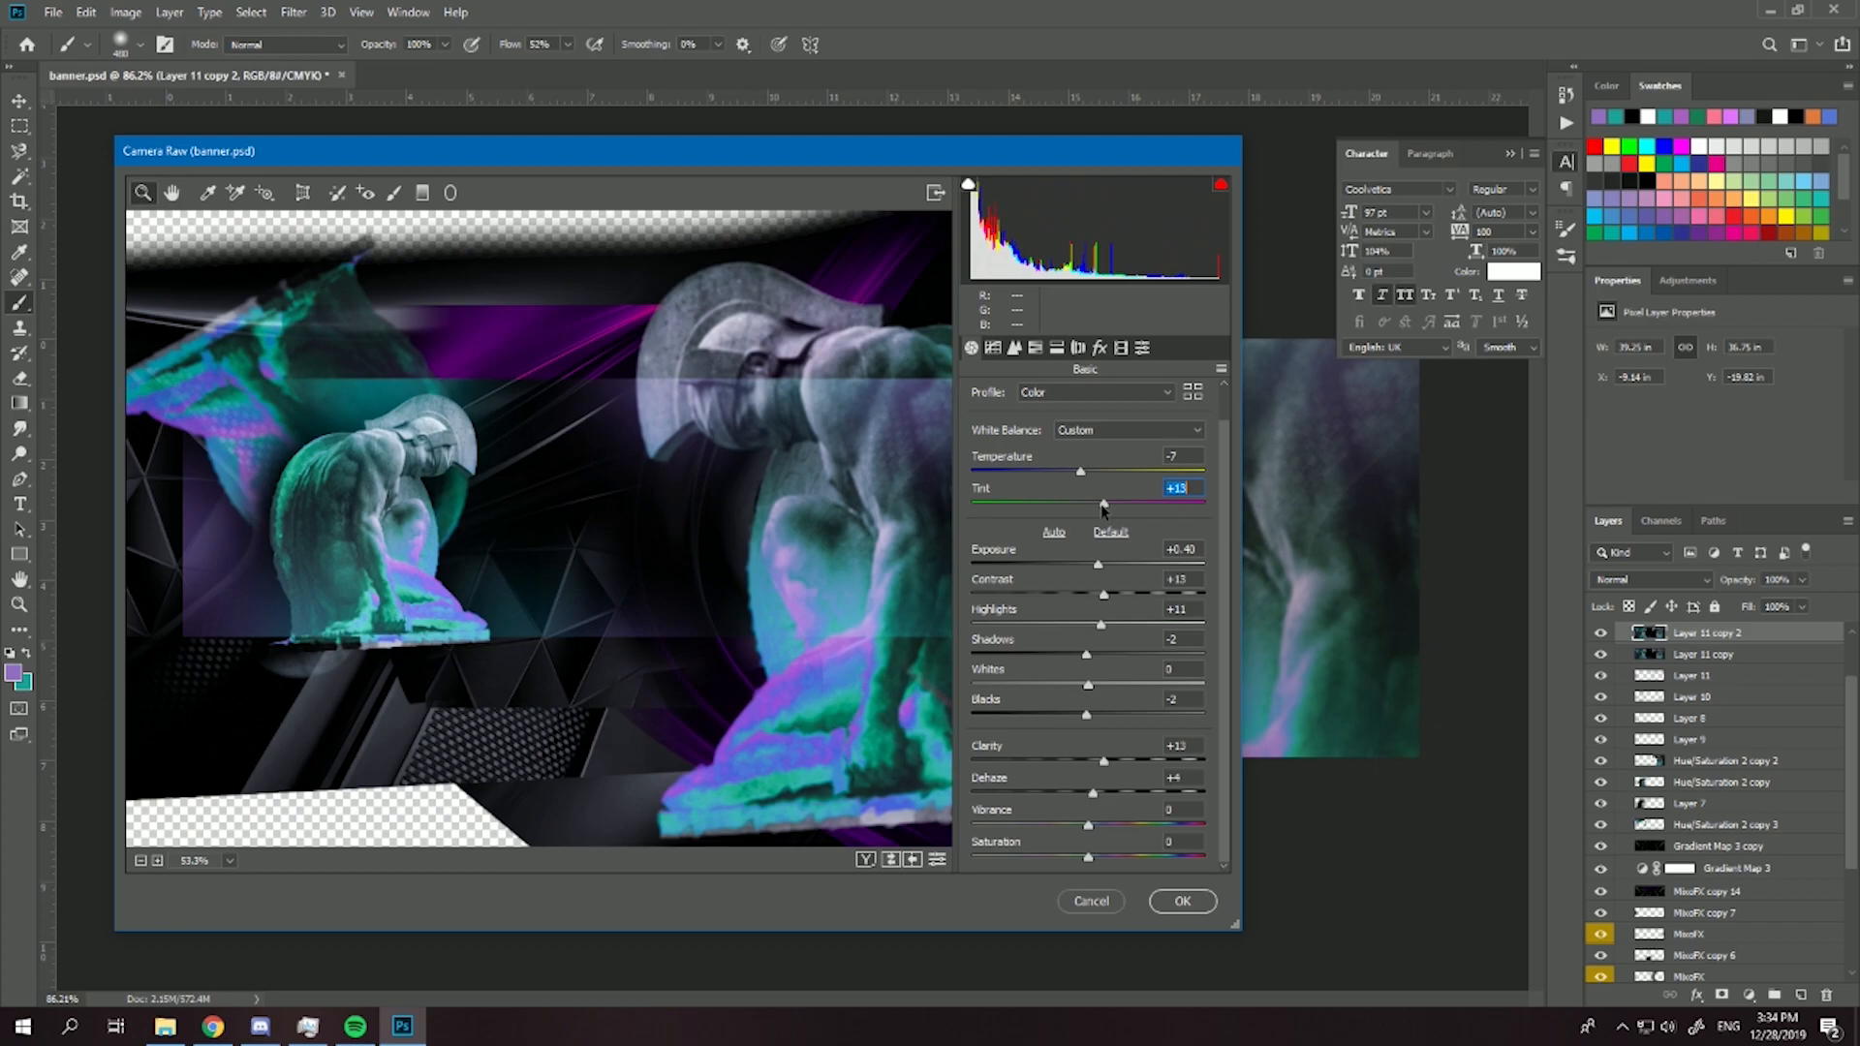
- Set the sharpening amount to 32 in Camera Raw's detail adjustments
{"action": "left_click", "coordinate": [993, 347]}
{"action": "left_click", "coordinate": [1014, 347]}
{"action": "left_click_drag", "start_coordinate": [1077, 433], "coordinate": [1027, 434]}
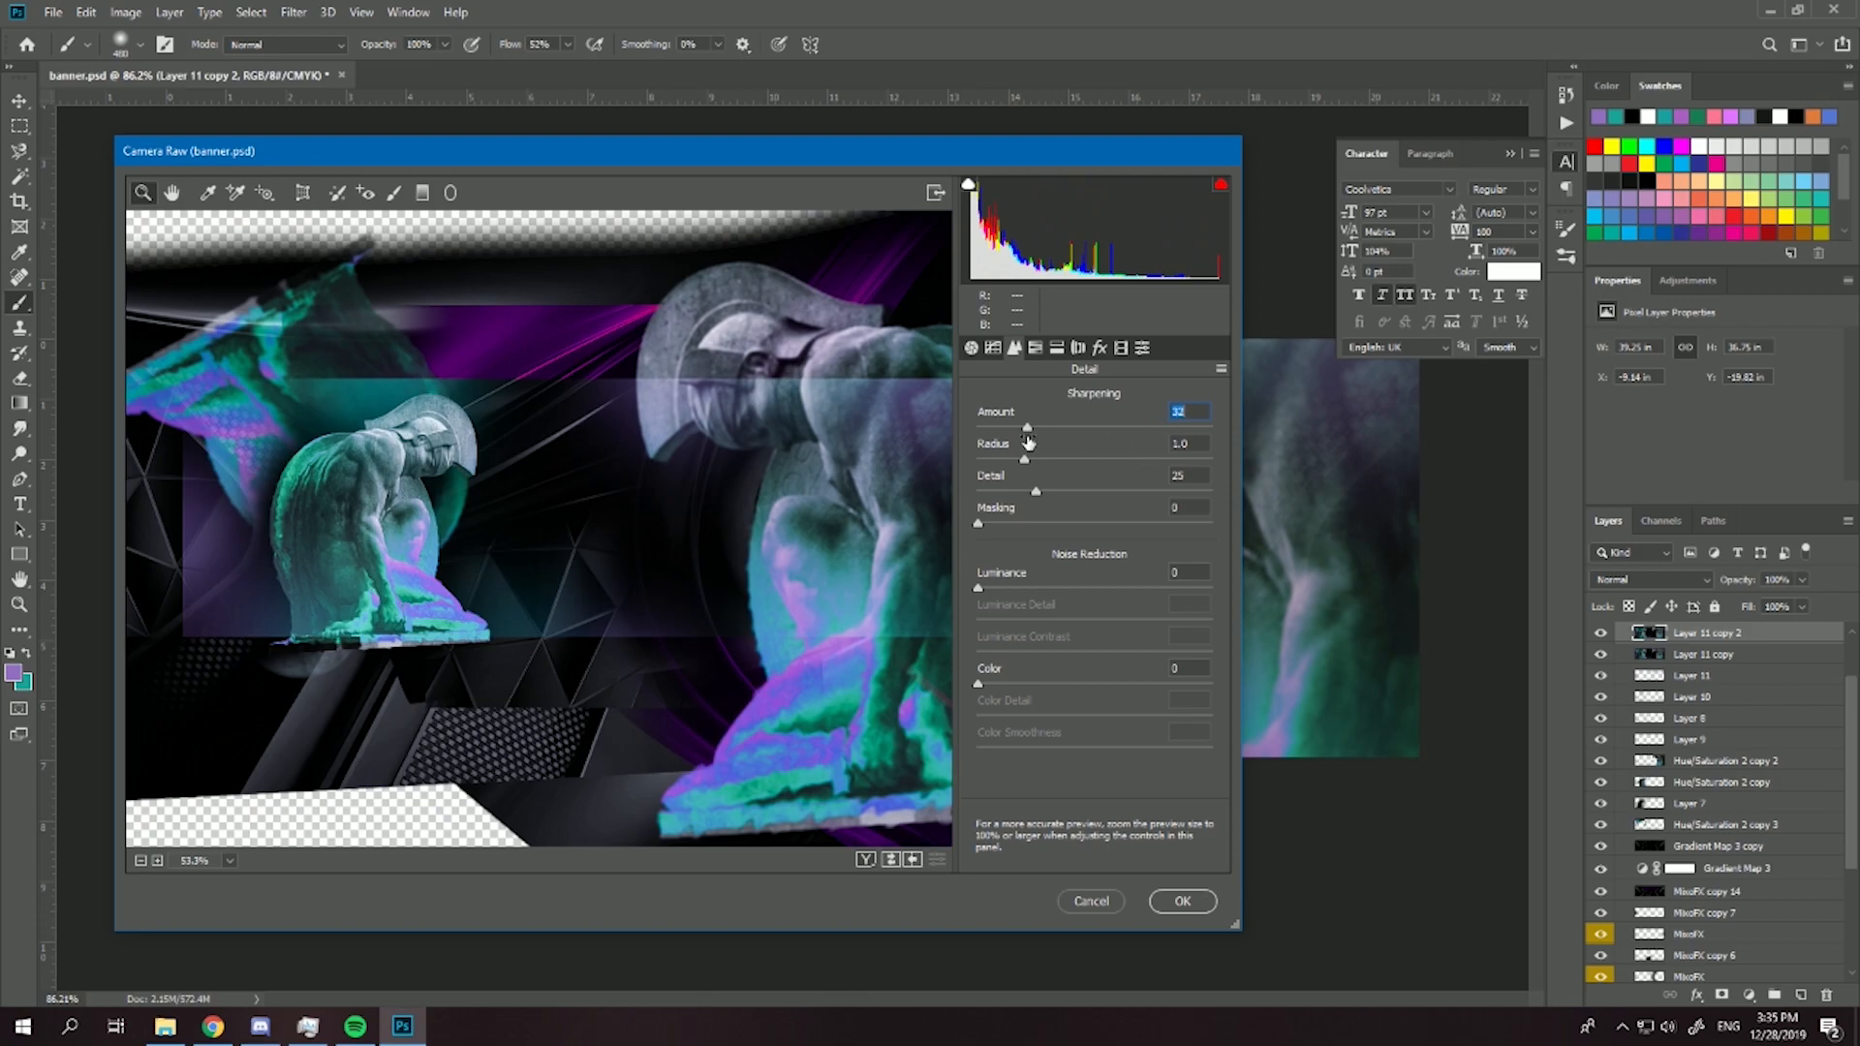
- Shift the HSL hues: Reds -3, Greens -14, Aquas +30, Blues -18 and Purples +13
{"action": "left_click", "coordinate": [1036, 348]}
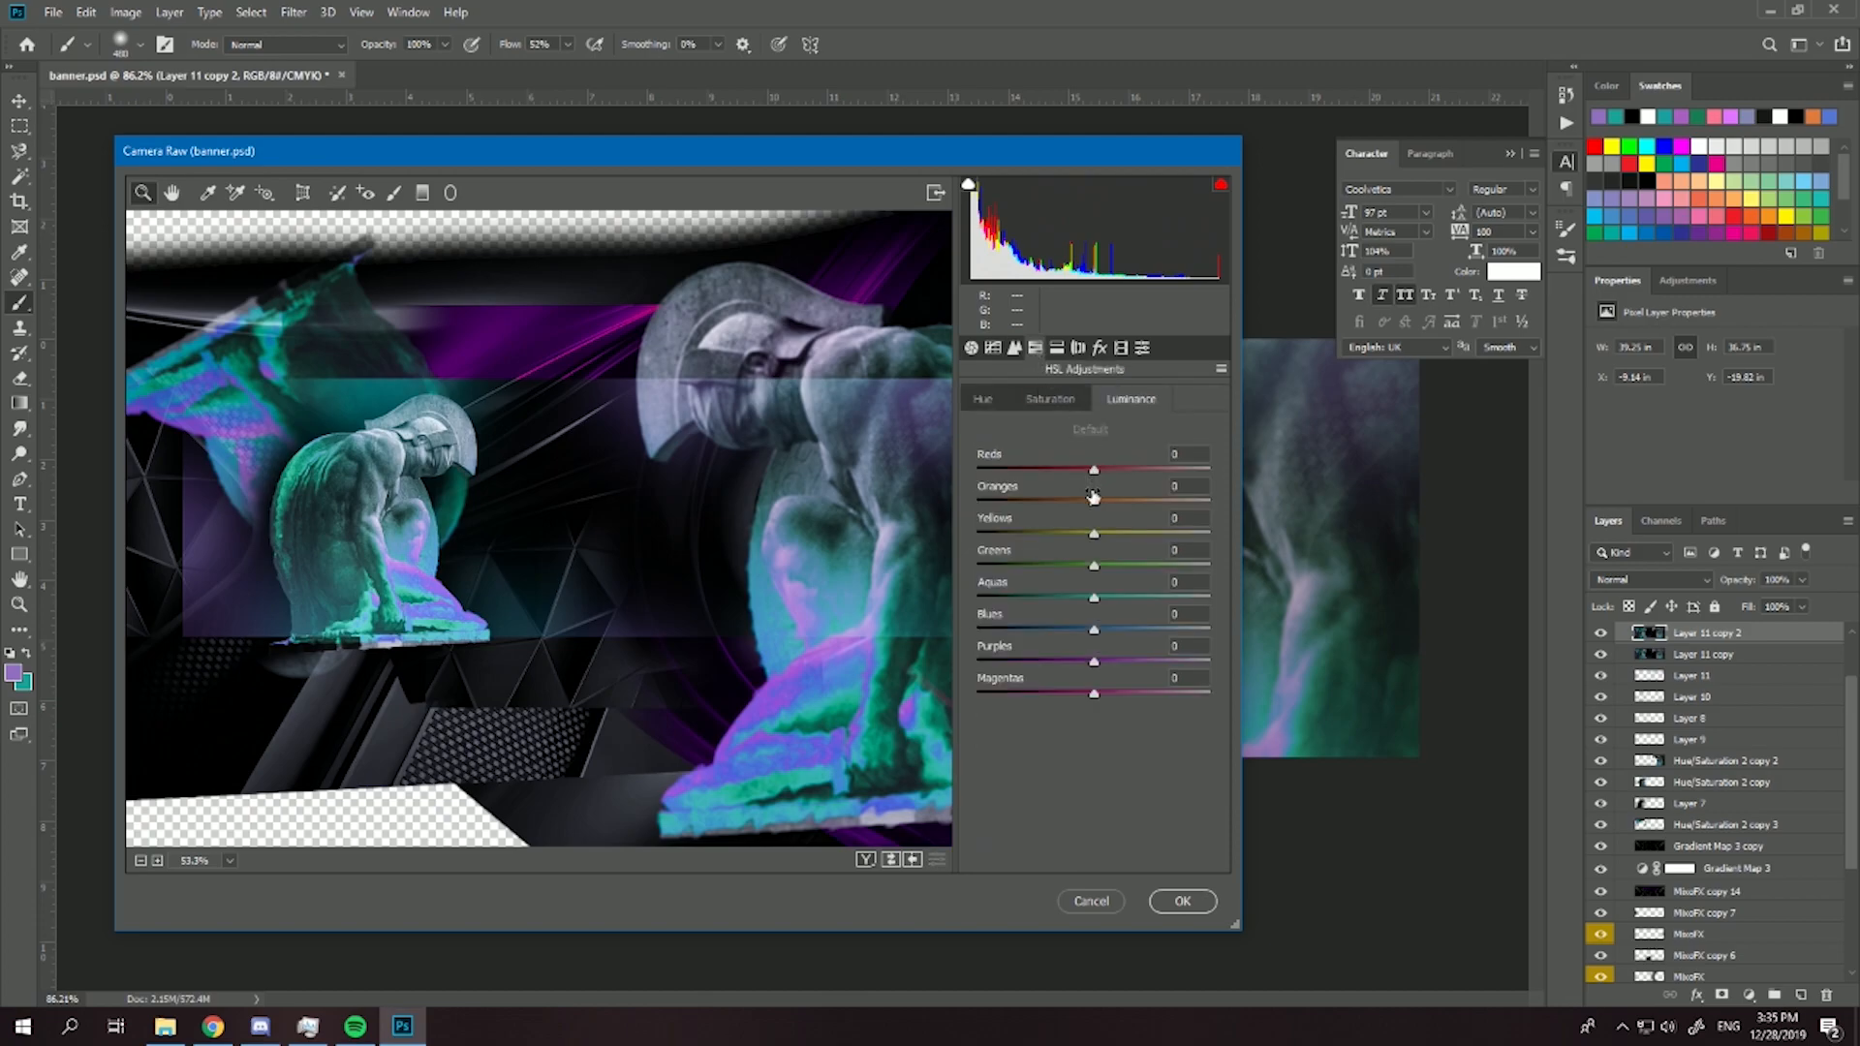
{"action": "left_click", "coordinate": [1039, 401]}
{"action": "left_click", "coordinate": [988, 401]}
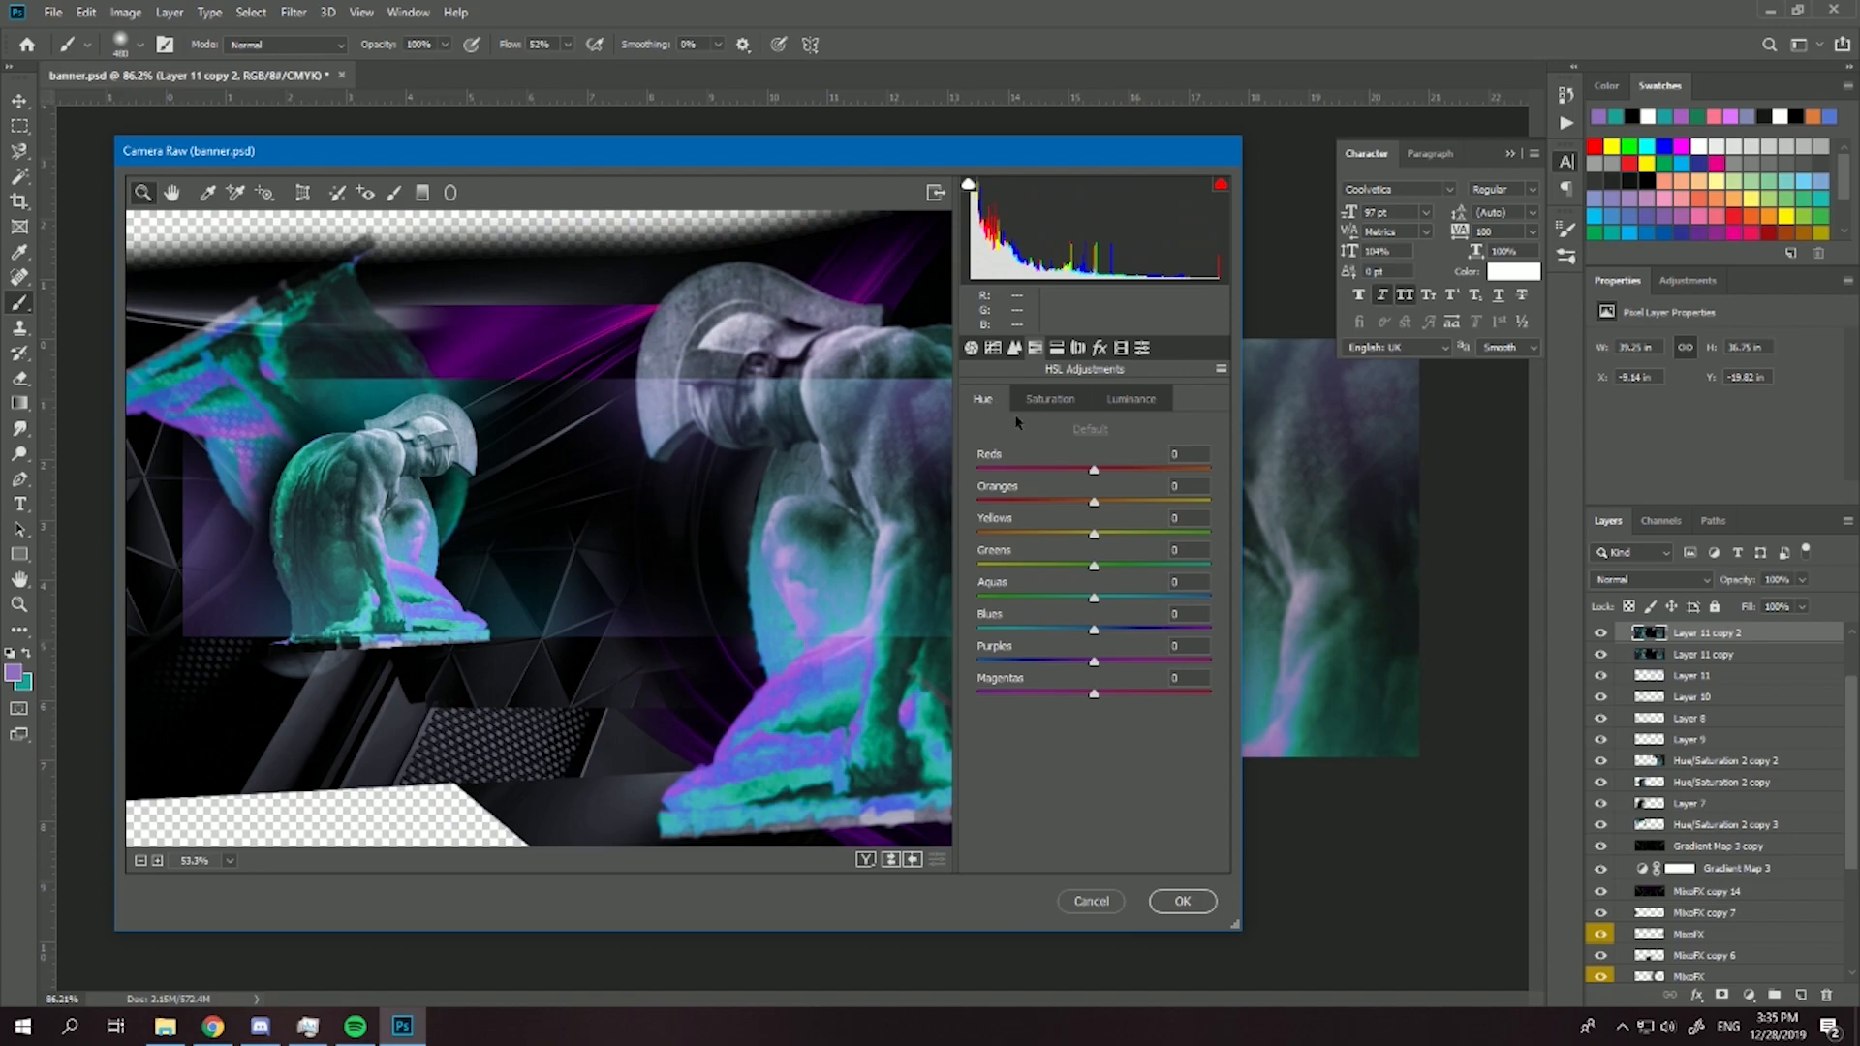
{"action": "mouse_move", "coordinate": [1088, 473]}
{"action": "left_mouse_down"}
{"action": "mouse_move", "coordinate": [1024, 474]}
{"action": "mouse_move", "coordinate": [1085, 475]}
{"action": "left_mouse_up"}
{"action": "left_click_drag", "start_coordinate": [1095, 662], "coordinate": [1077, 571]}
{"action": "scroll", "coordinate": [556, 569], "scroll_direction": "down", "scroll_amount": 3}
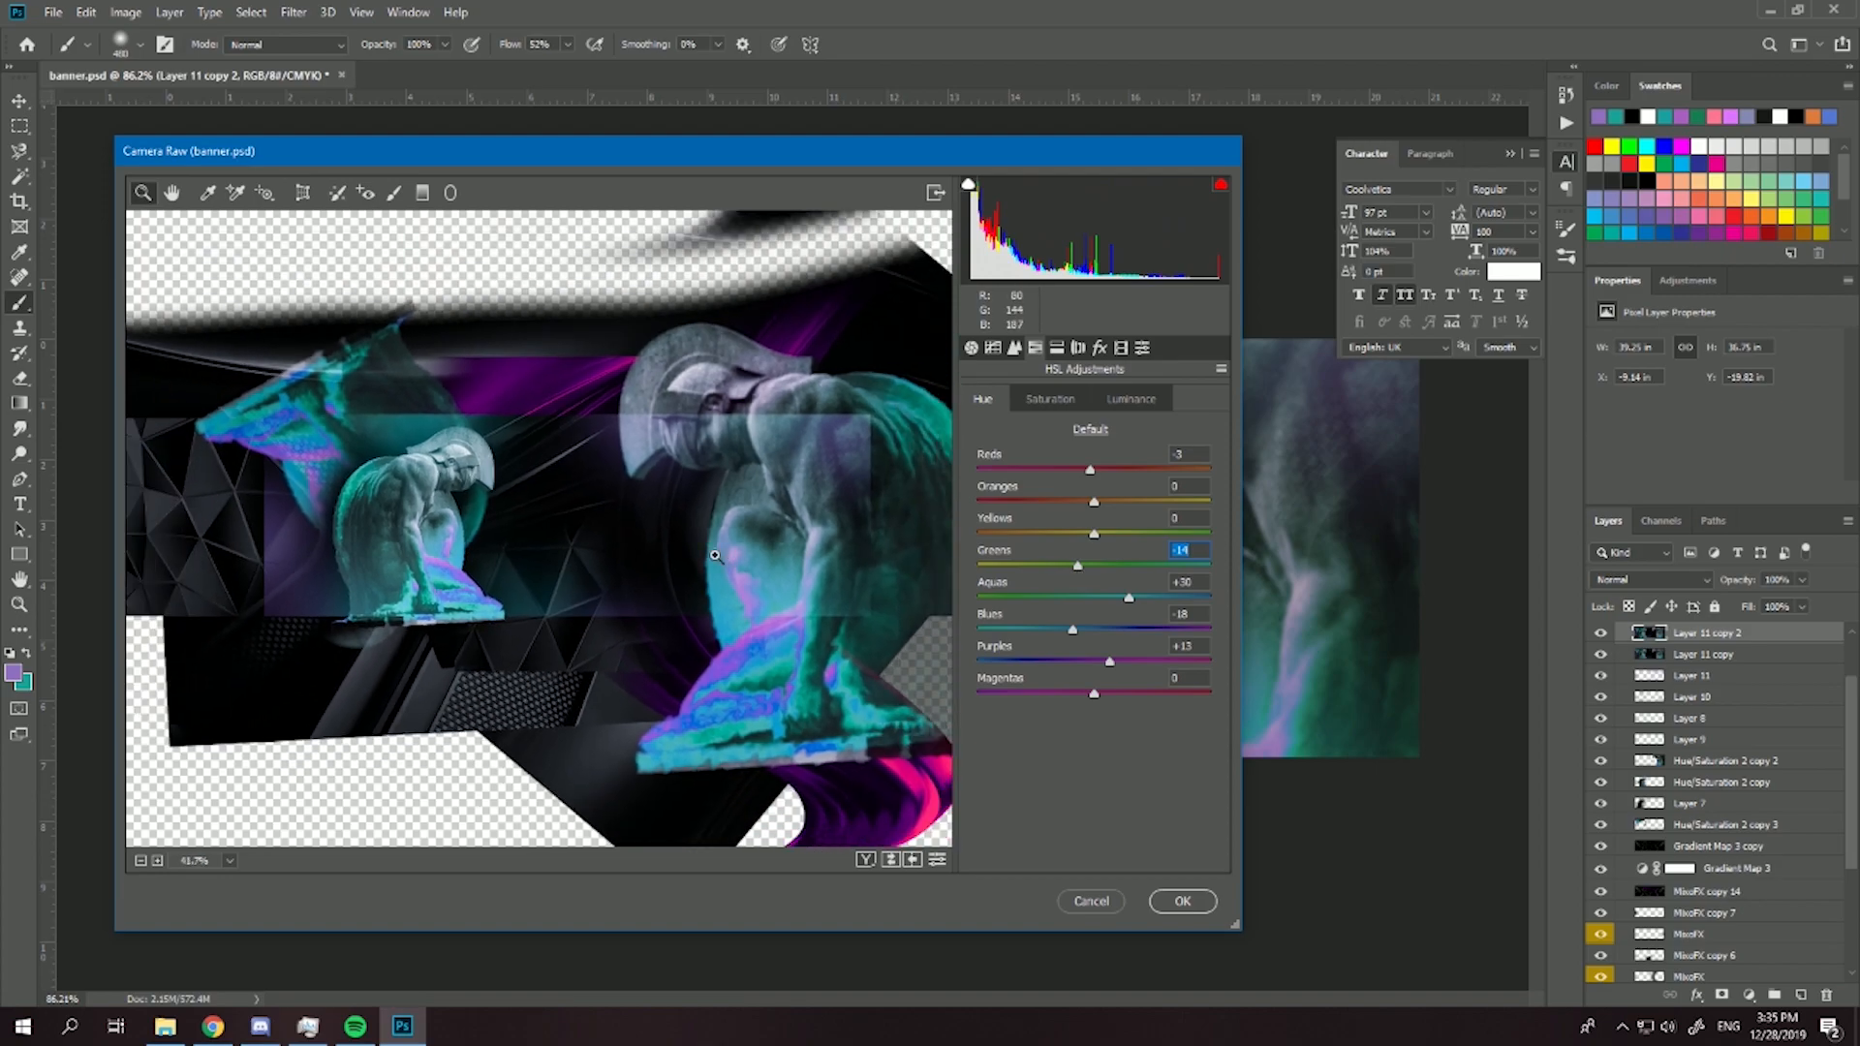
{"action": "scroll", "coordinate": [536, 551], "scroll_direction": "up", "scroll_amount": 3}
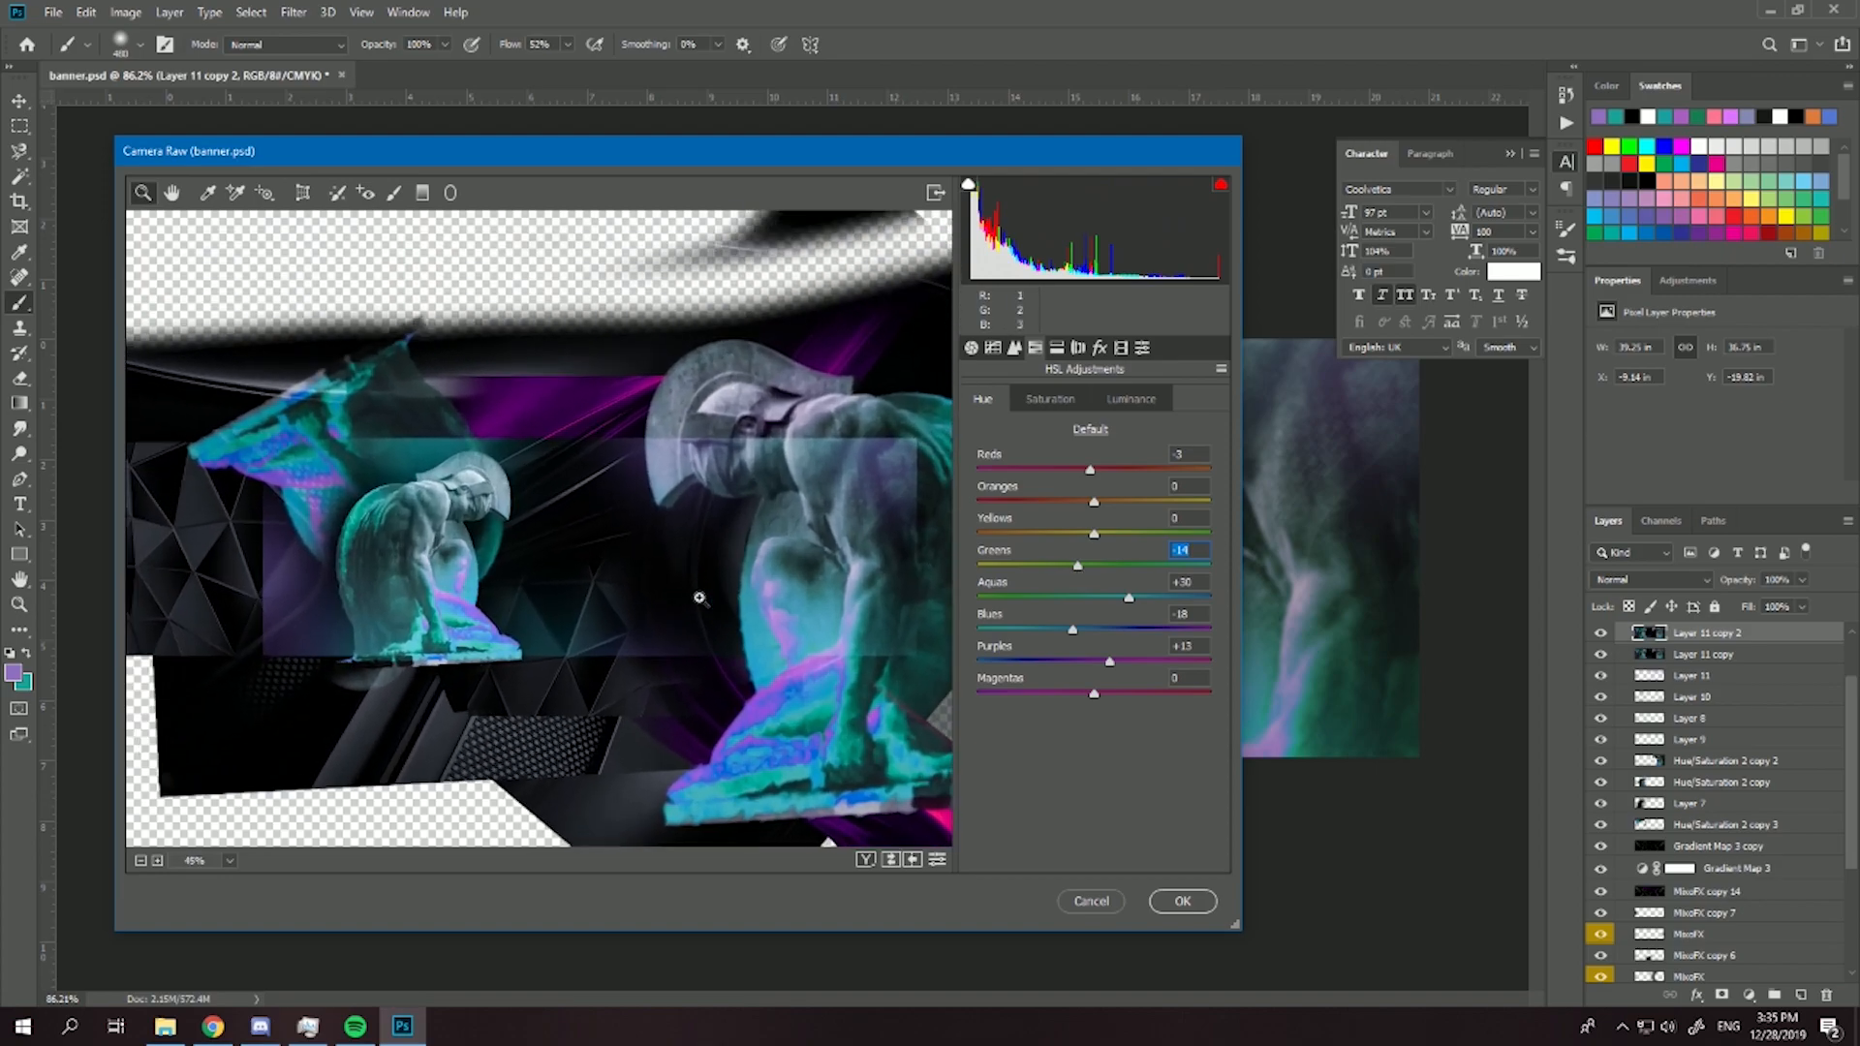
- Add film grain to the merged artwork with an amount of 14
{"action": "left_click", "coordinate": [1077, 348]}
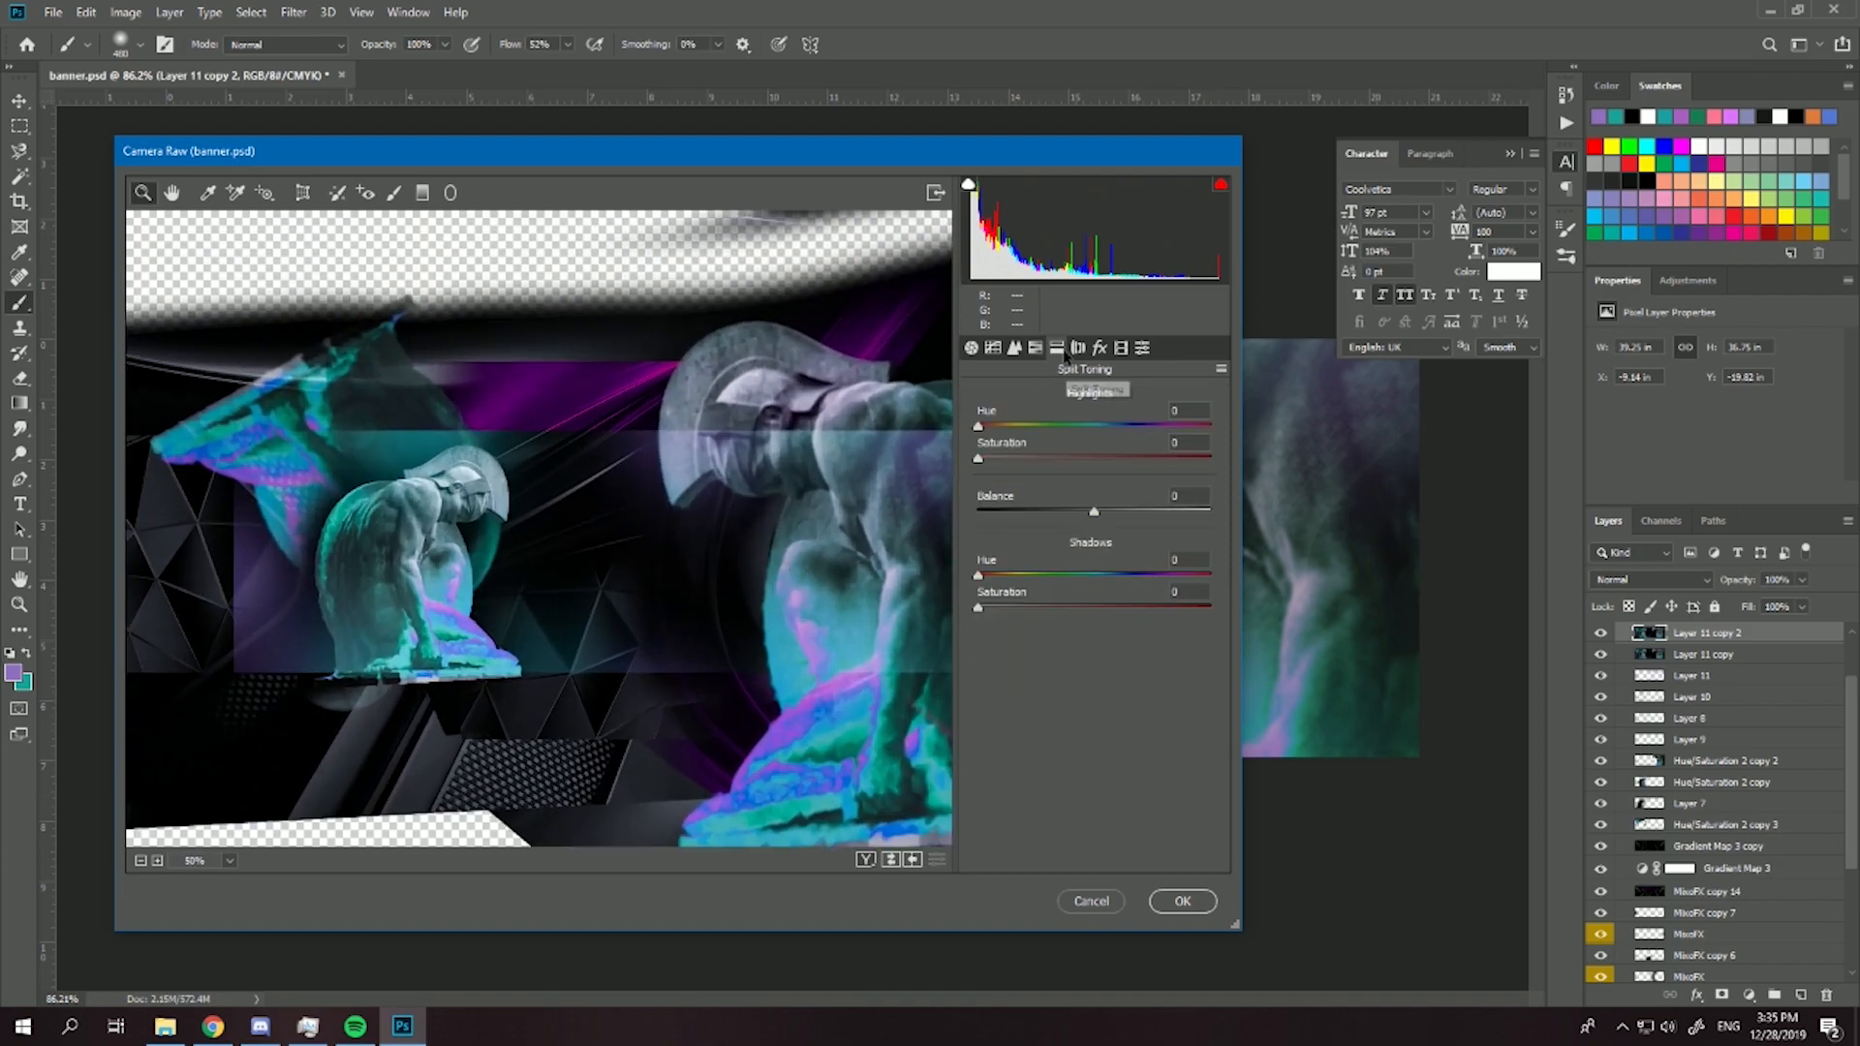
{"action": "left_click", "coordinate": [1078, 349]}
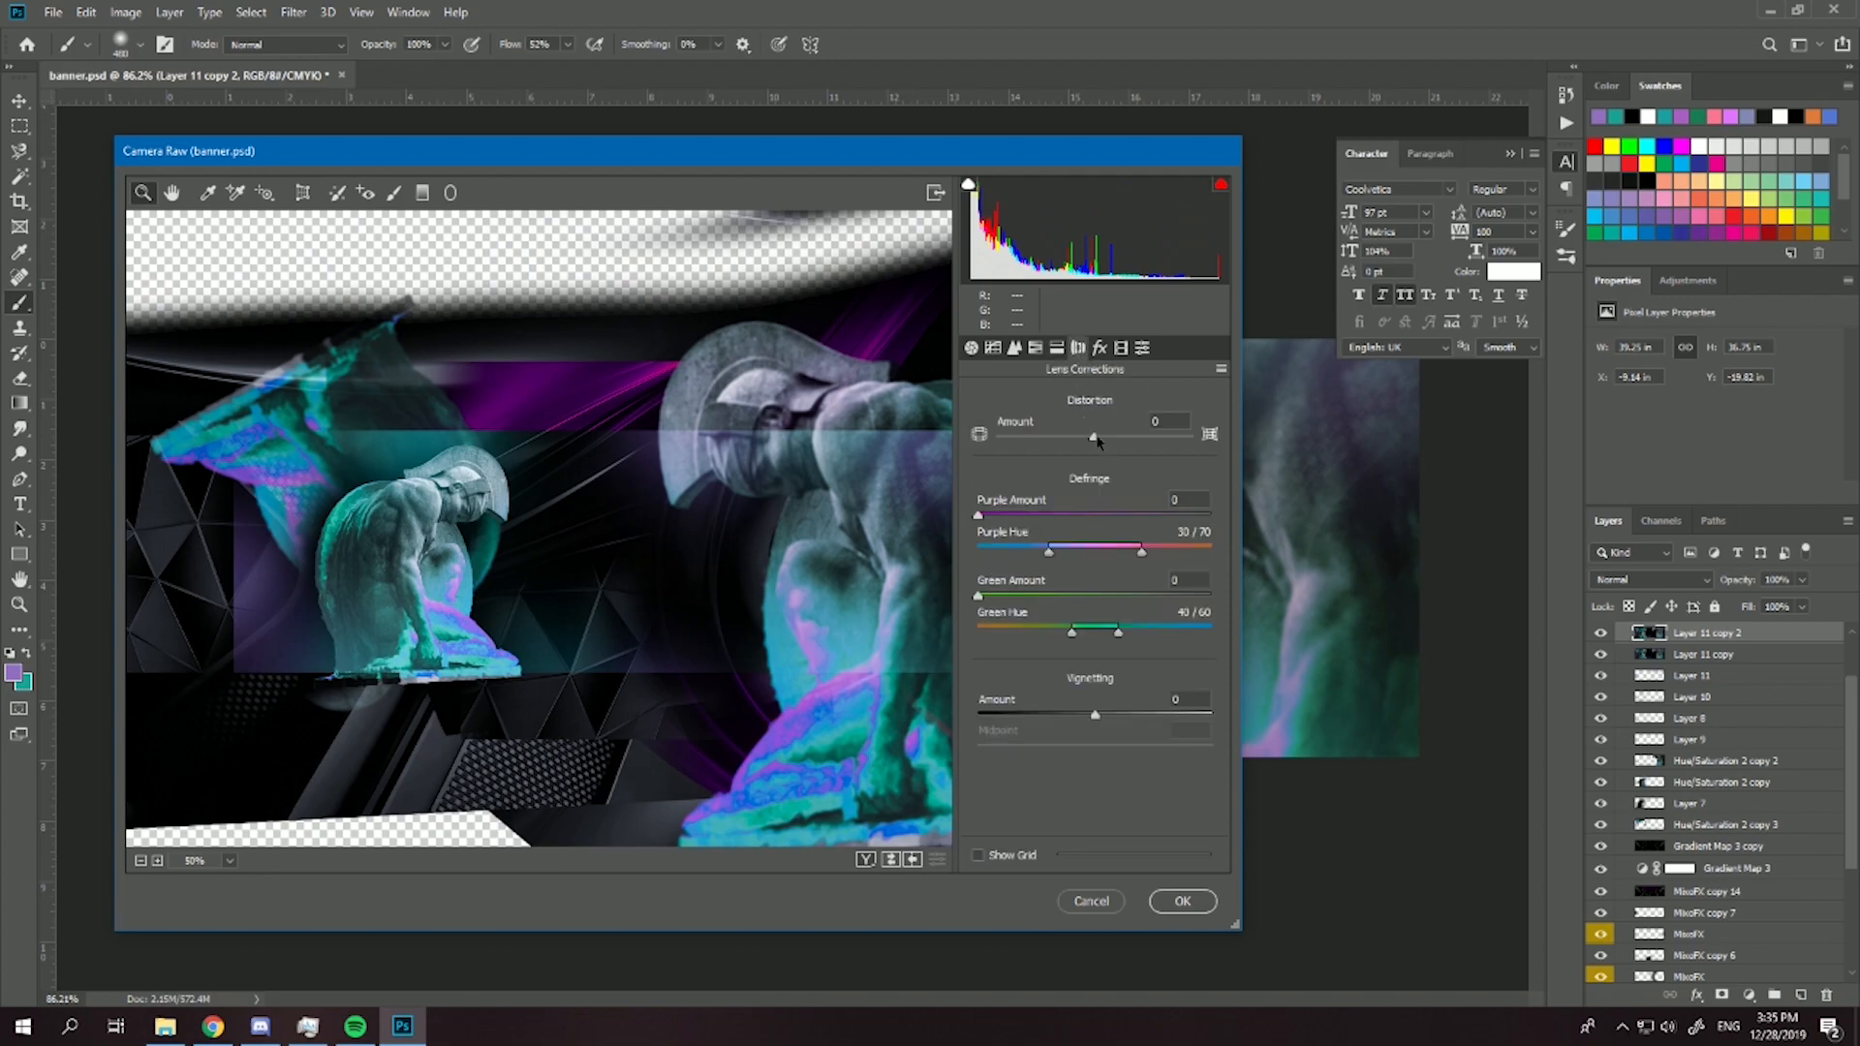
{"action": "left_click", "coordinate": [1100, 348]}
{"action": "left_click", "coordinate": [1013, 432]}
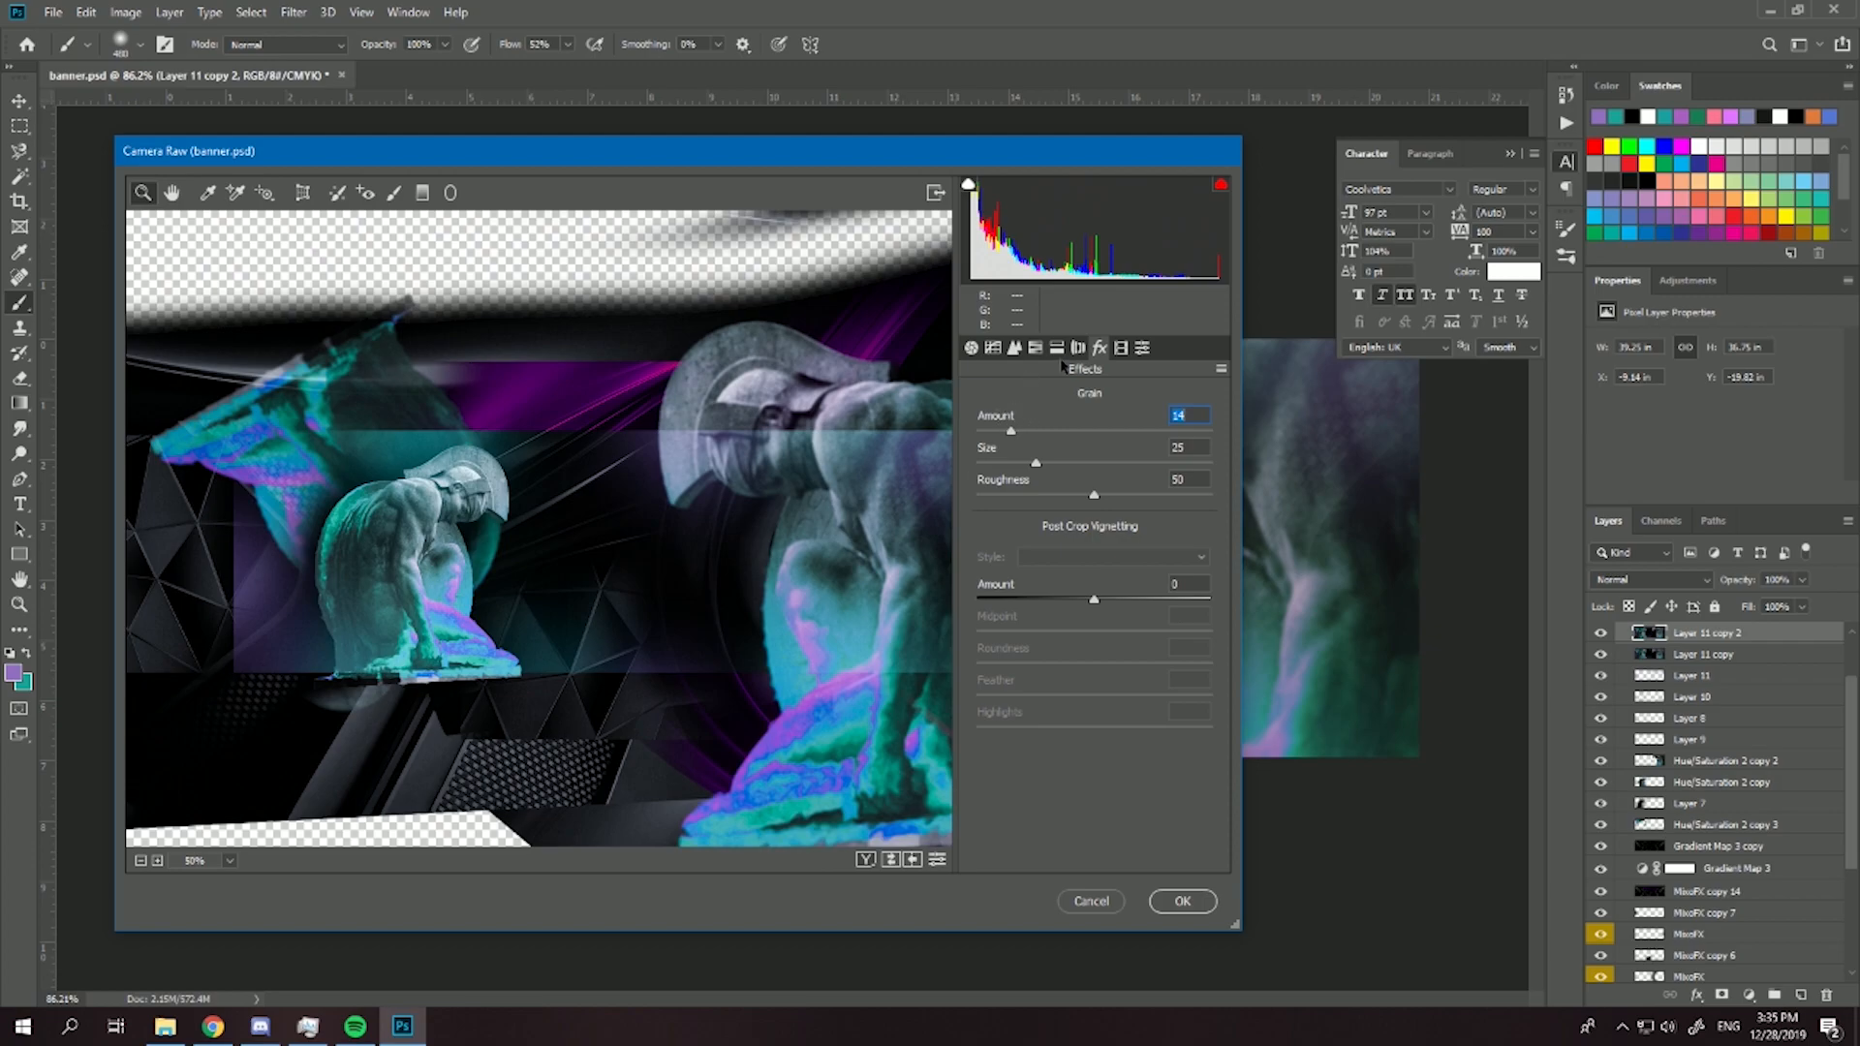
- Calibrate Green Primary to hue -30 and saturation -27 and Blue Primary to hue -18 and saturation +19, and apply the Camera Raw filter
{"action": "left_click", "coordinate": [1121, 347]}
{"action": "mouse_move", "coordinate": [1094, 474]}
{"action": "left_mouse_down"}
{"action": "mouse_move", "coordinate": [1132, 476]}
{"action": "mouse_move", "coordinate": [1099, 486]}
{"action": "left_mouse_up"}
{"action": "type", "text": "0"}
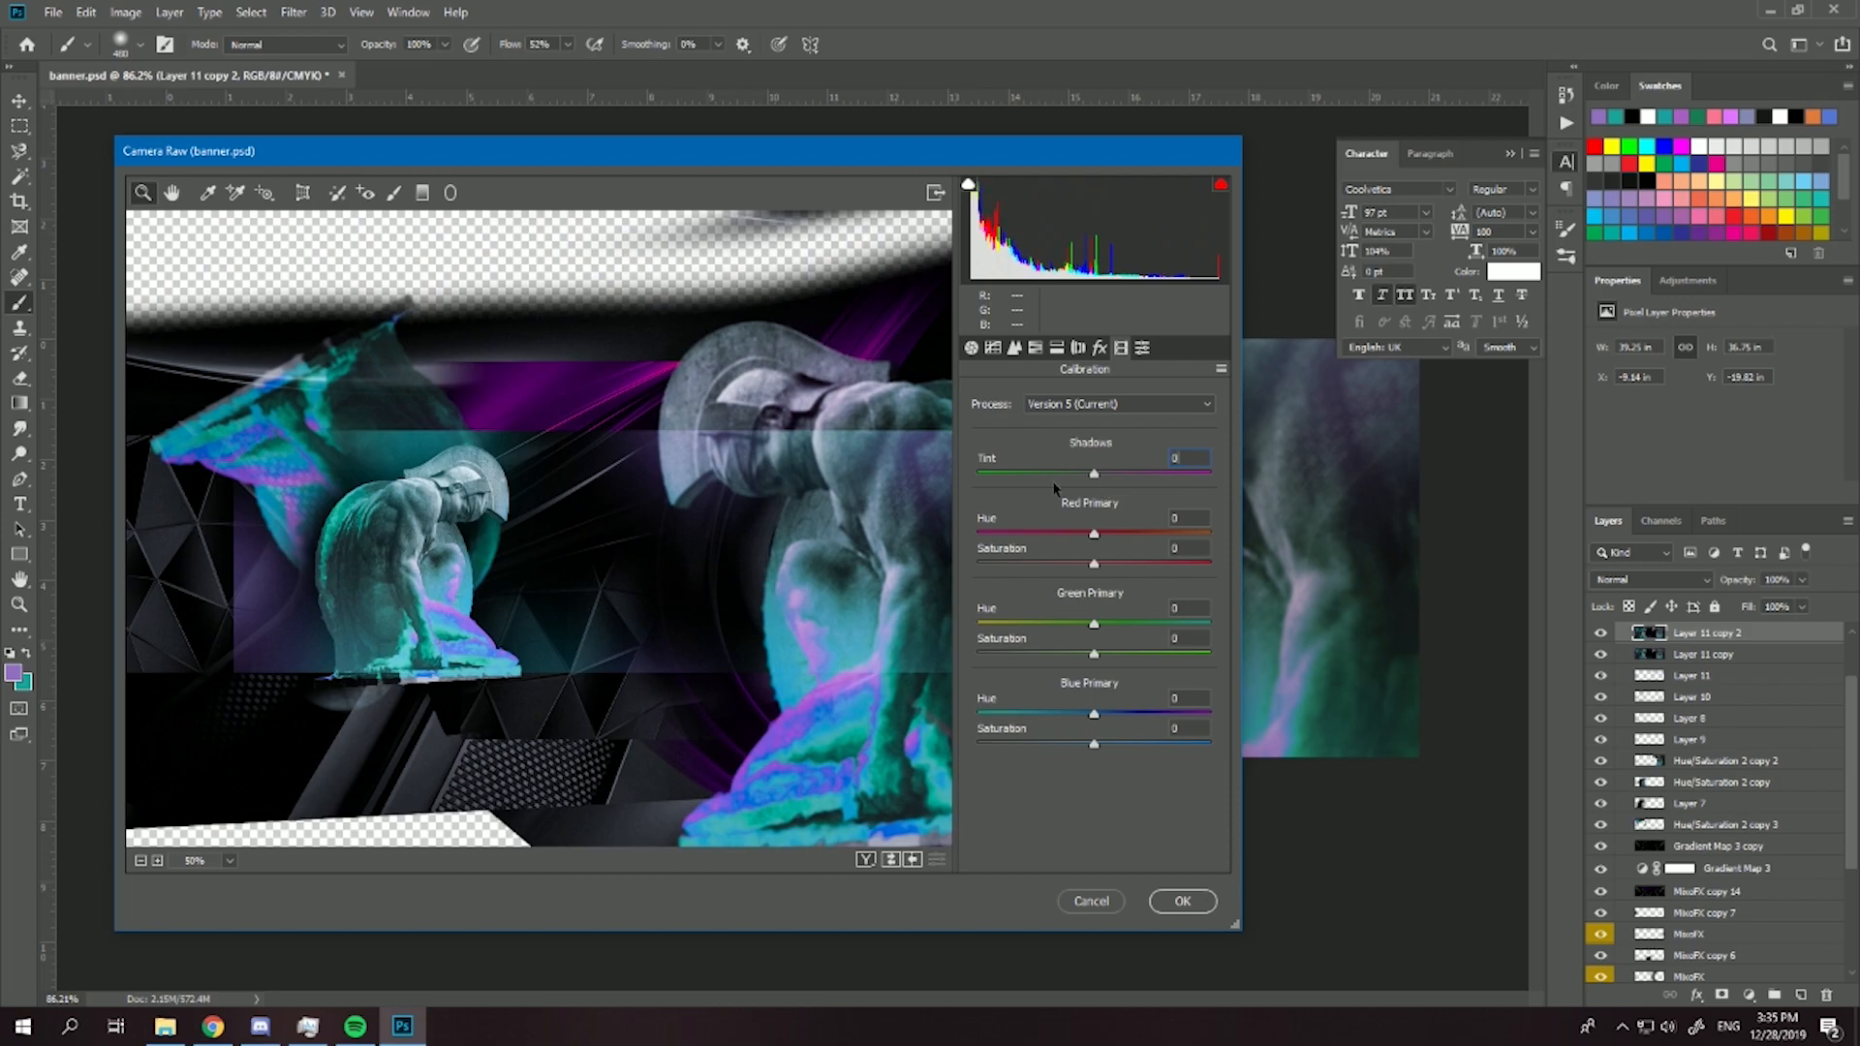
{"action": "left_click_drag", "start_coordinate": [1084, 717], "coordinate": [1116, 751]}
{"action": "left_click_drag", "start_coordinate": [1116, 626], "coordinate": [985, 639]}
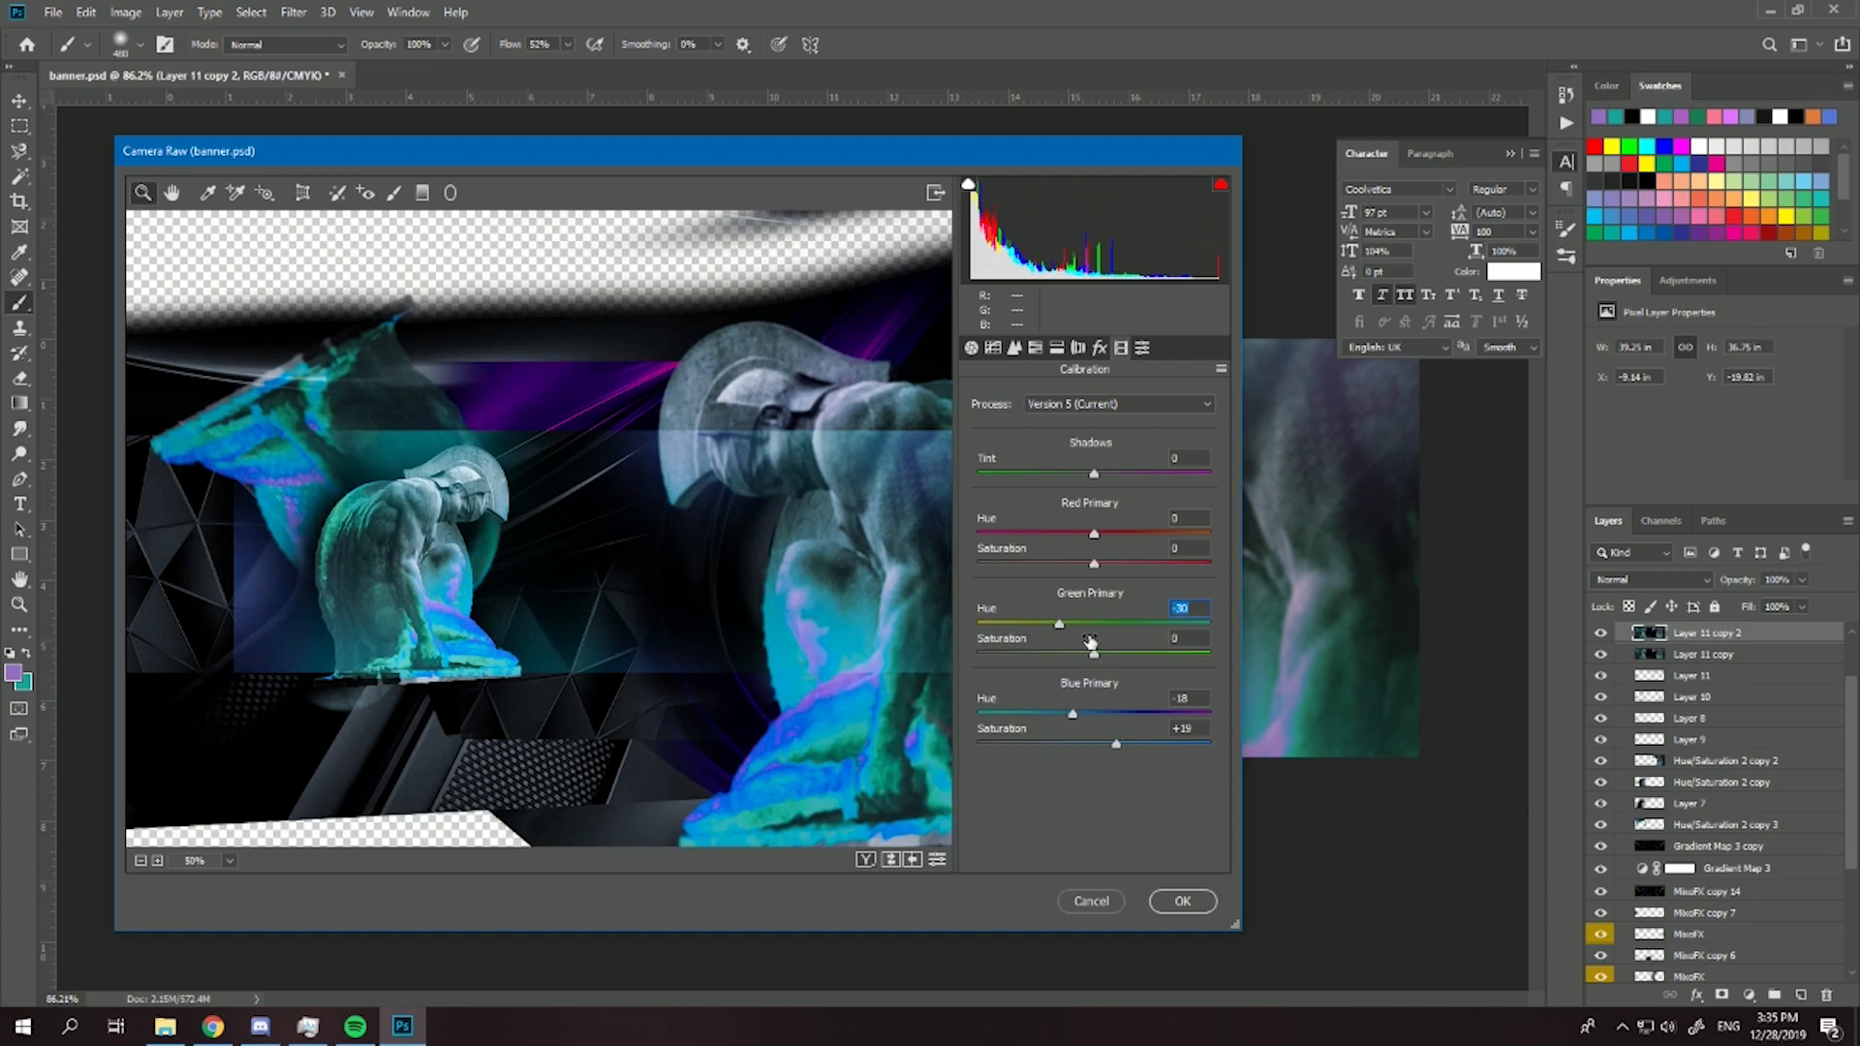
{"action": "left_click_drag", "start_coordinate": [1094, 654], "coordinate": [1063, 655]}
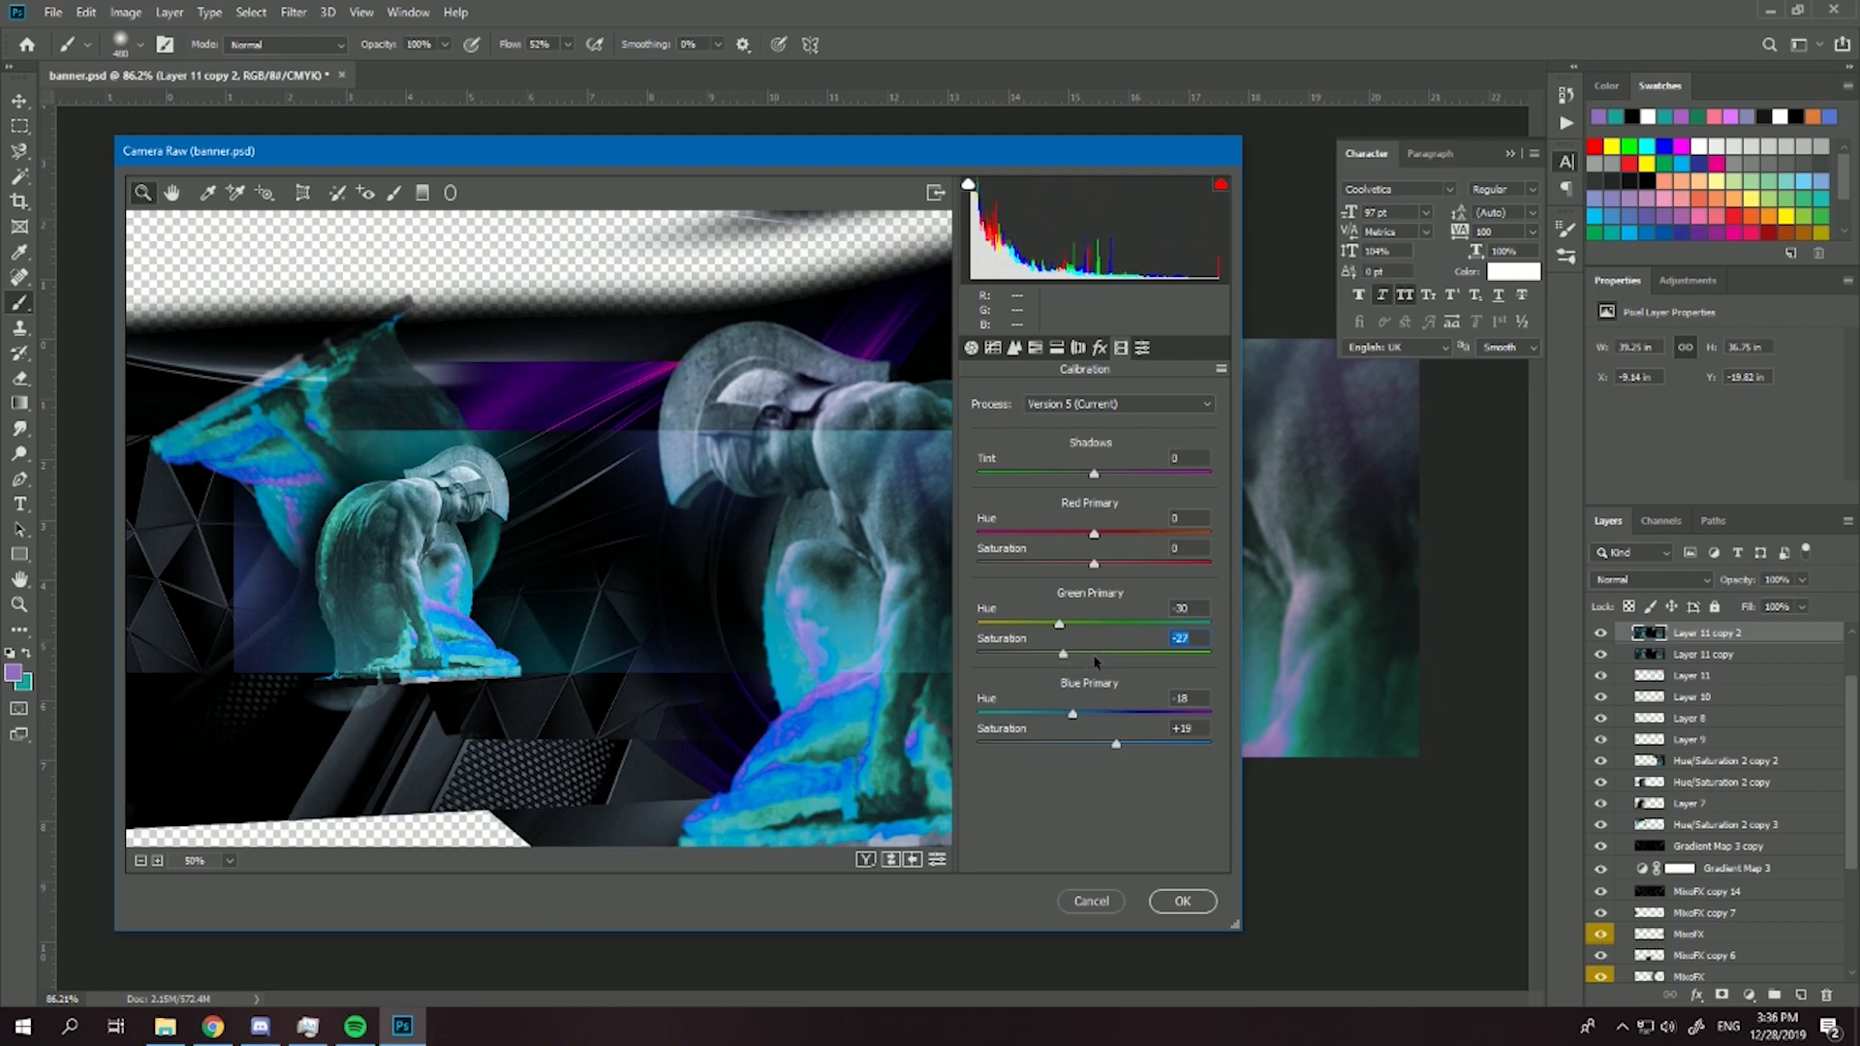
{"action": "left_click", "coordinate": [1142, 347]}
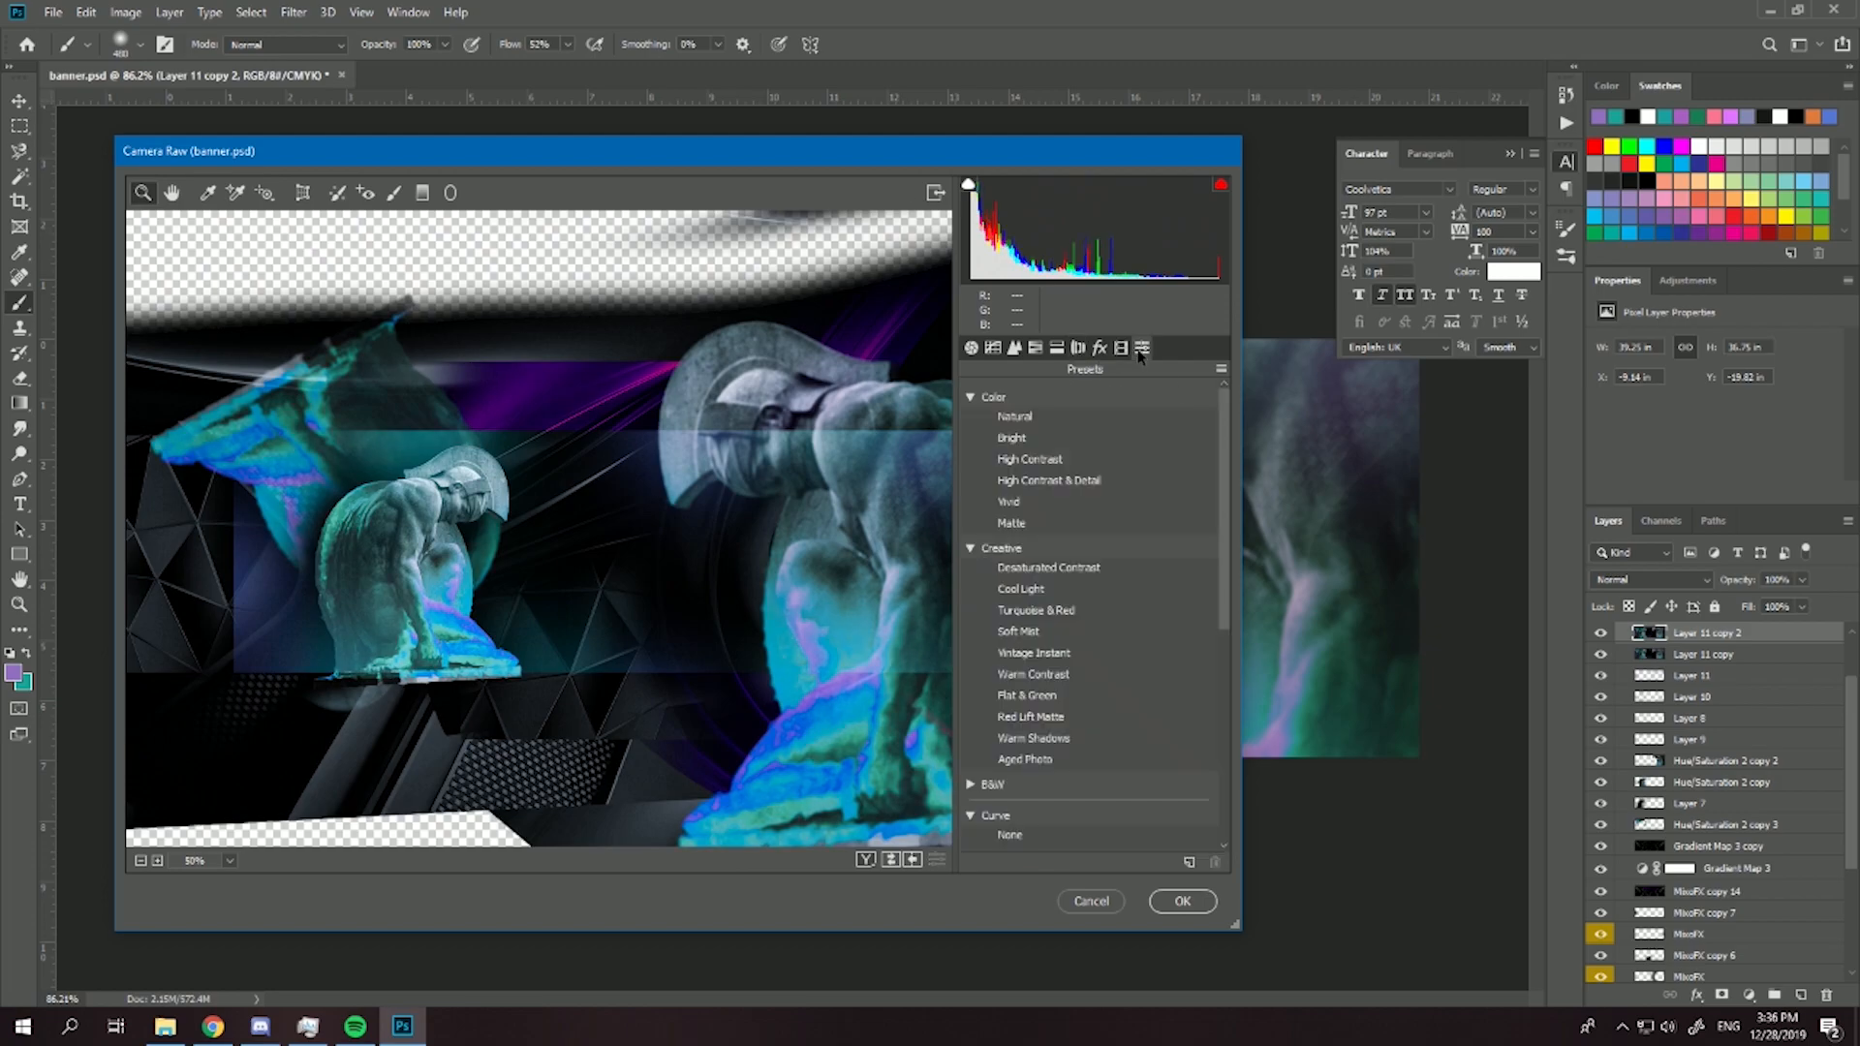
{"action": "left_click", "coordinate": [1183, 901]}
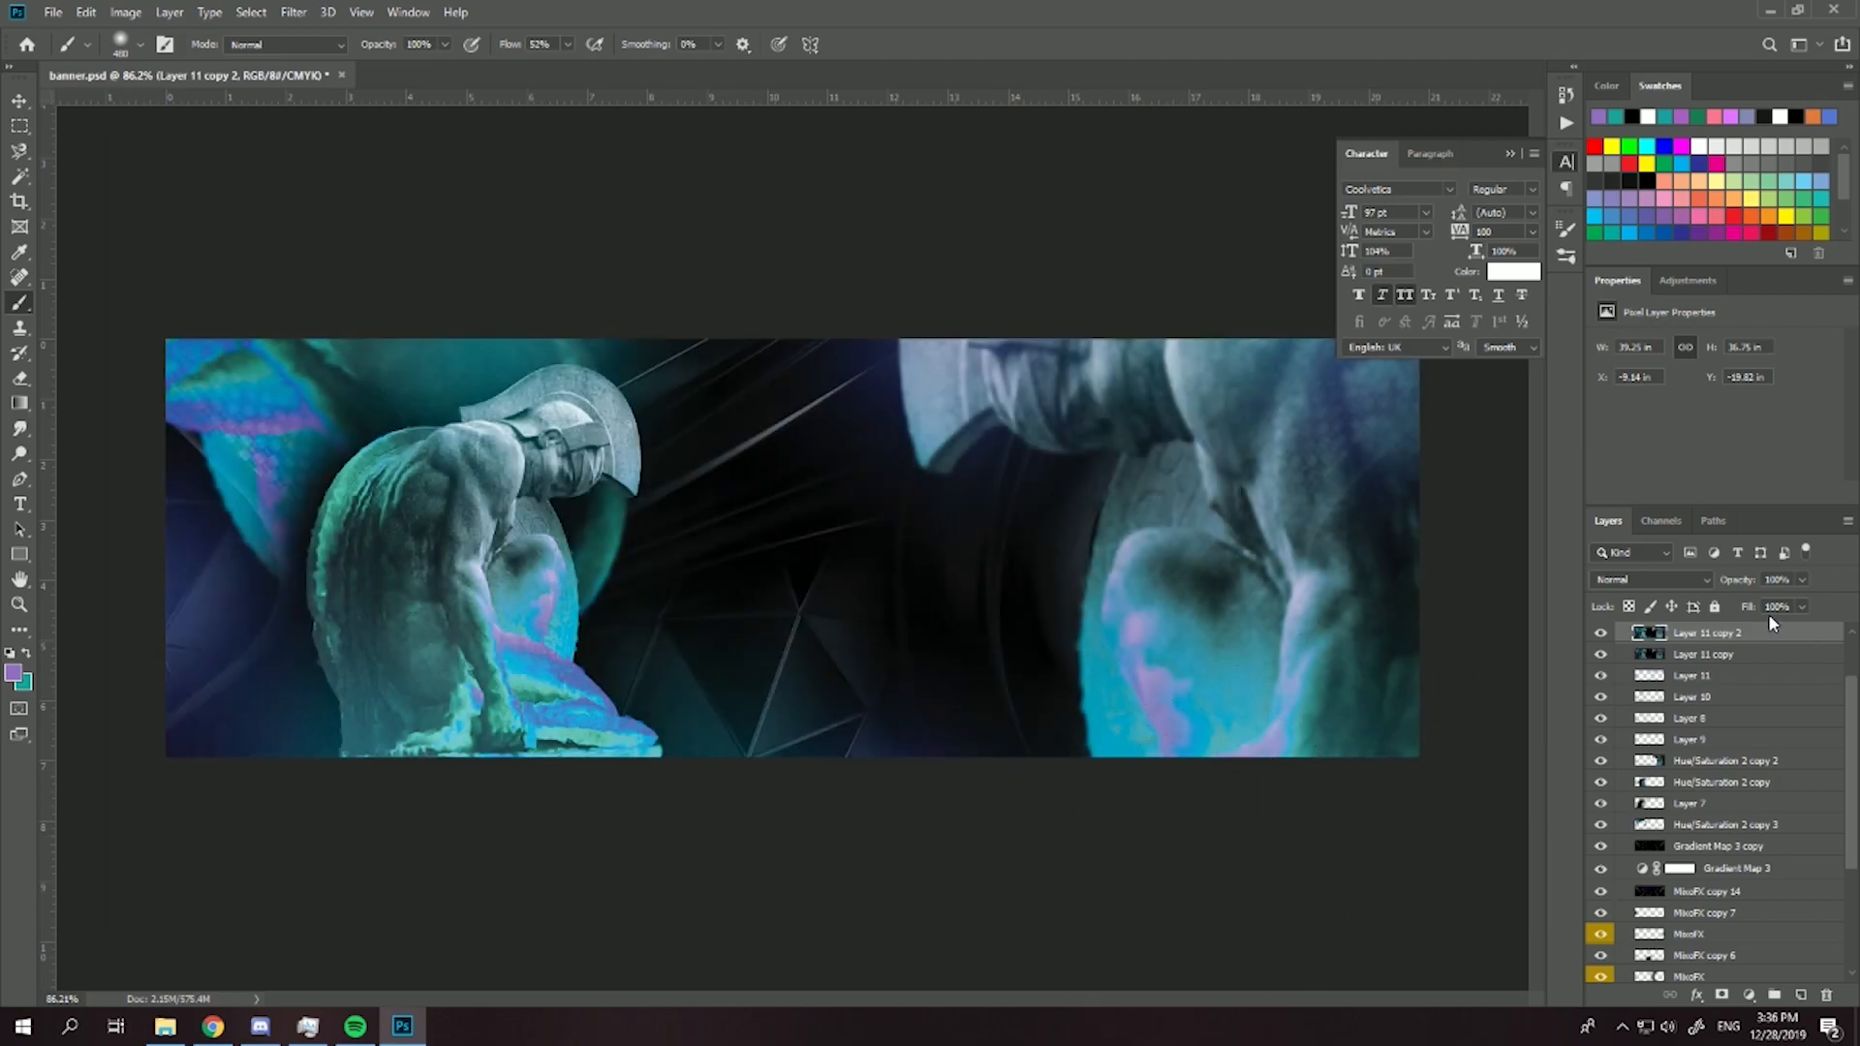
- Compare the graded layer with the version beneath, merge Layer 11 copy 2 with Layer 11 copy, and duplicate the result
{"action": "left_click", "coordinate": [1601, 641]}
{"action": "left_click", "coordinate": [1602, 638]}
{"action": "left_click", "coordinate": [1750, 657]}
{"action": "left_click", "coordinate": [1748, 656], "text": "ctrl"}
{"action": "key", "text": "ctrl+e"}
{"action": "key", "text": "ctrl+j"}
- Preview Camera Raw presets on Layer 11 copy 3 and apply the Strong S Curve preset
{"action": "left_click", "coordinate": [294, 12]}
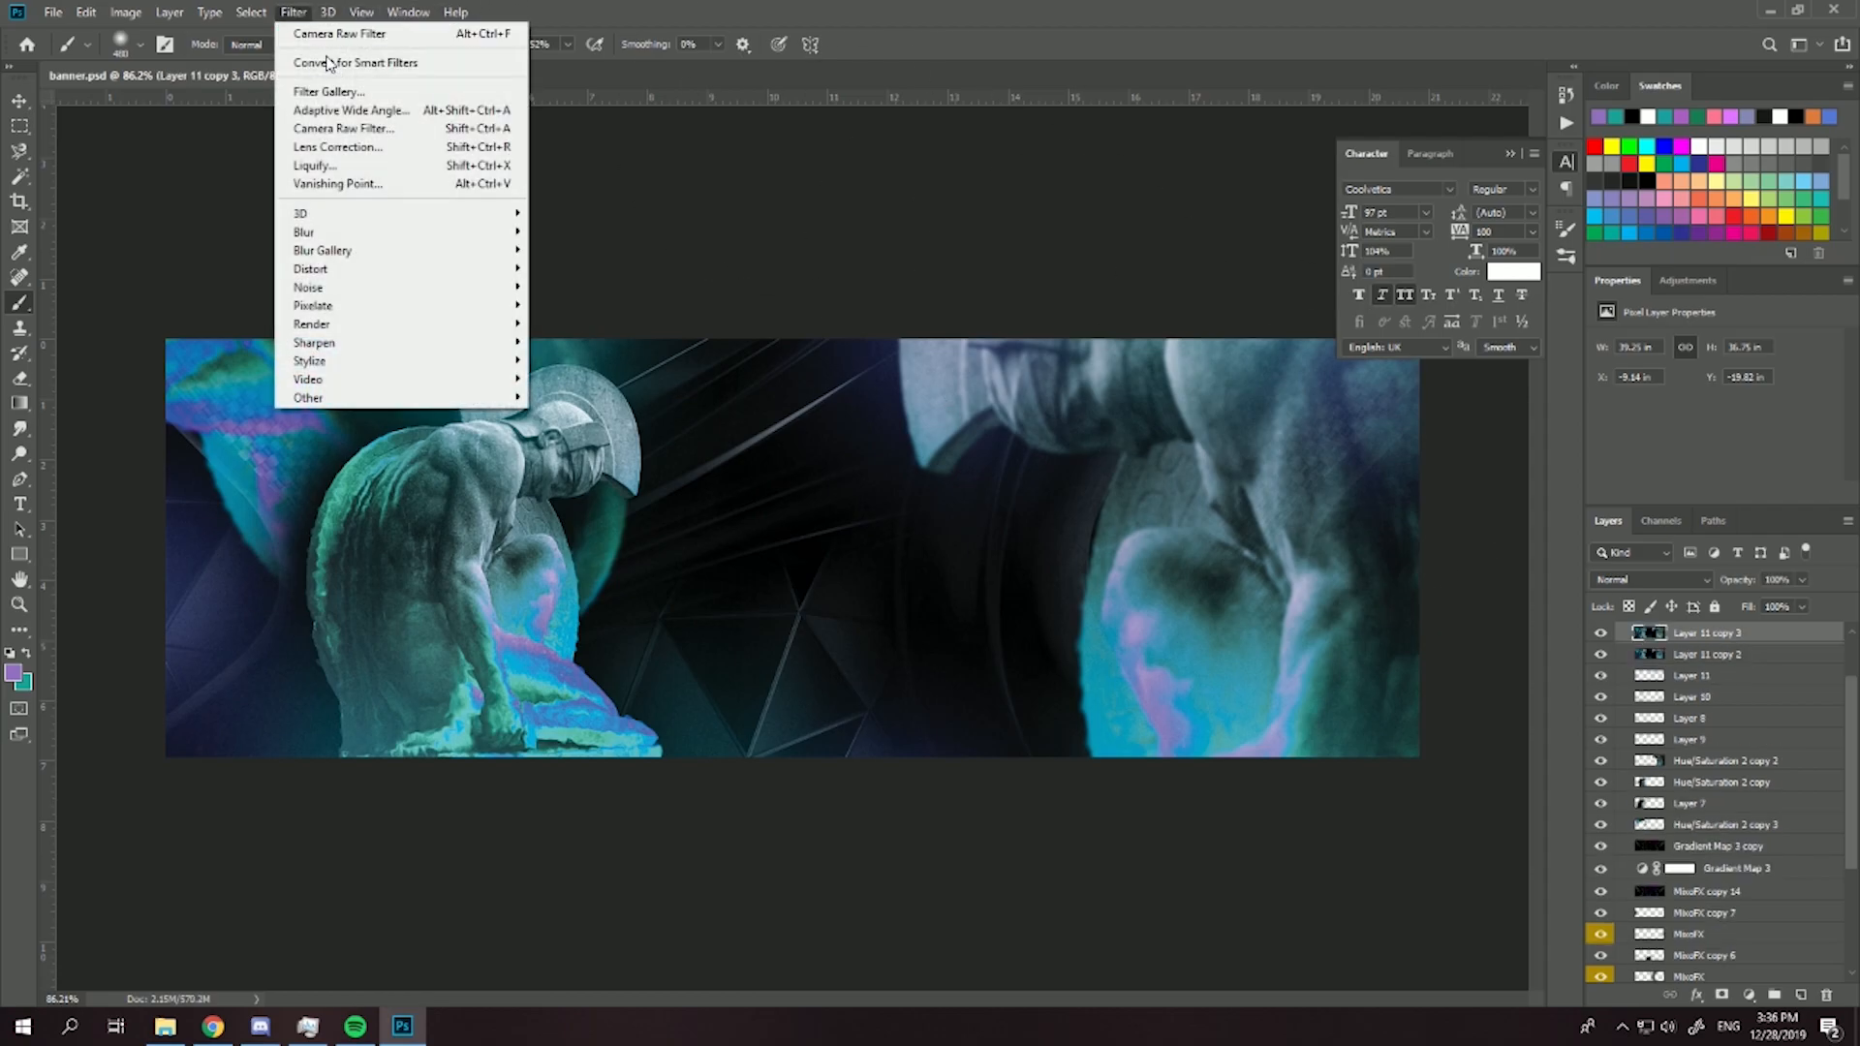
{"action": "left_click", "coordinate": [356, 127]}
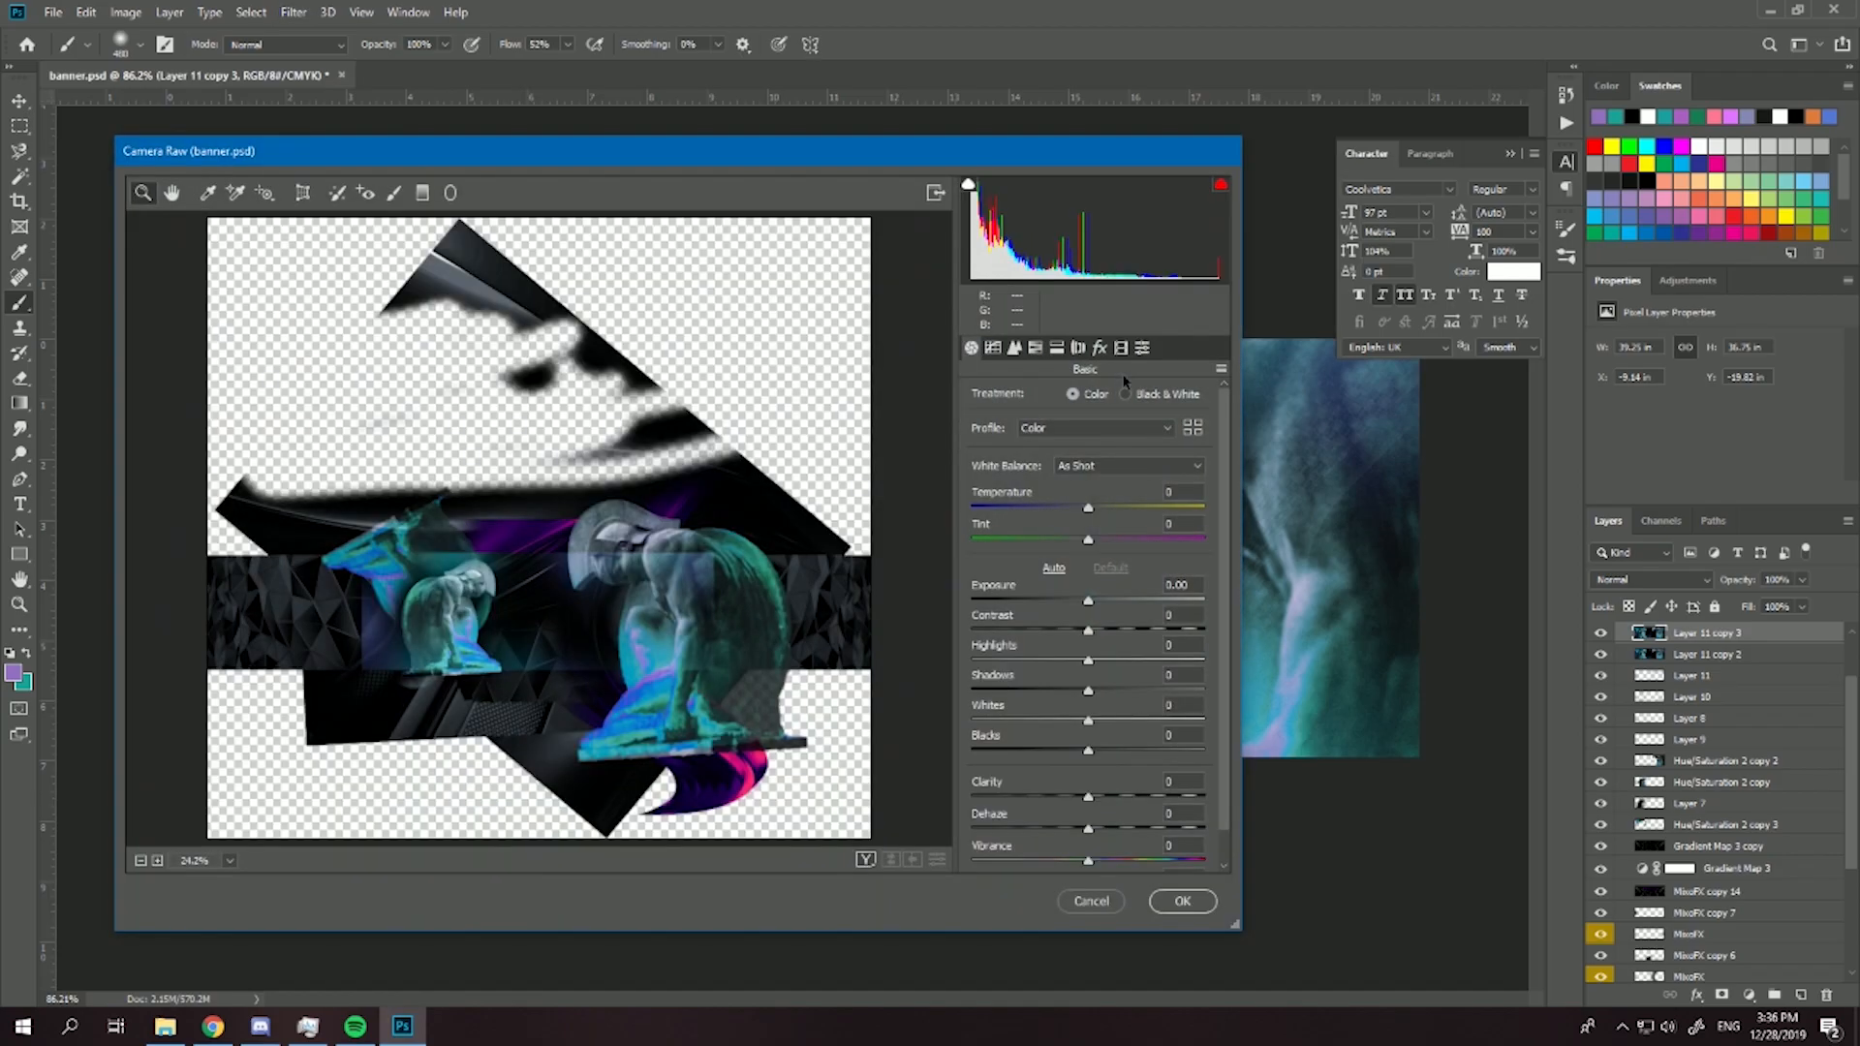
{"action": "left_click", "coordinate": [1142, 347]}
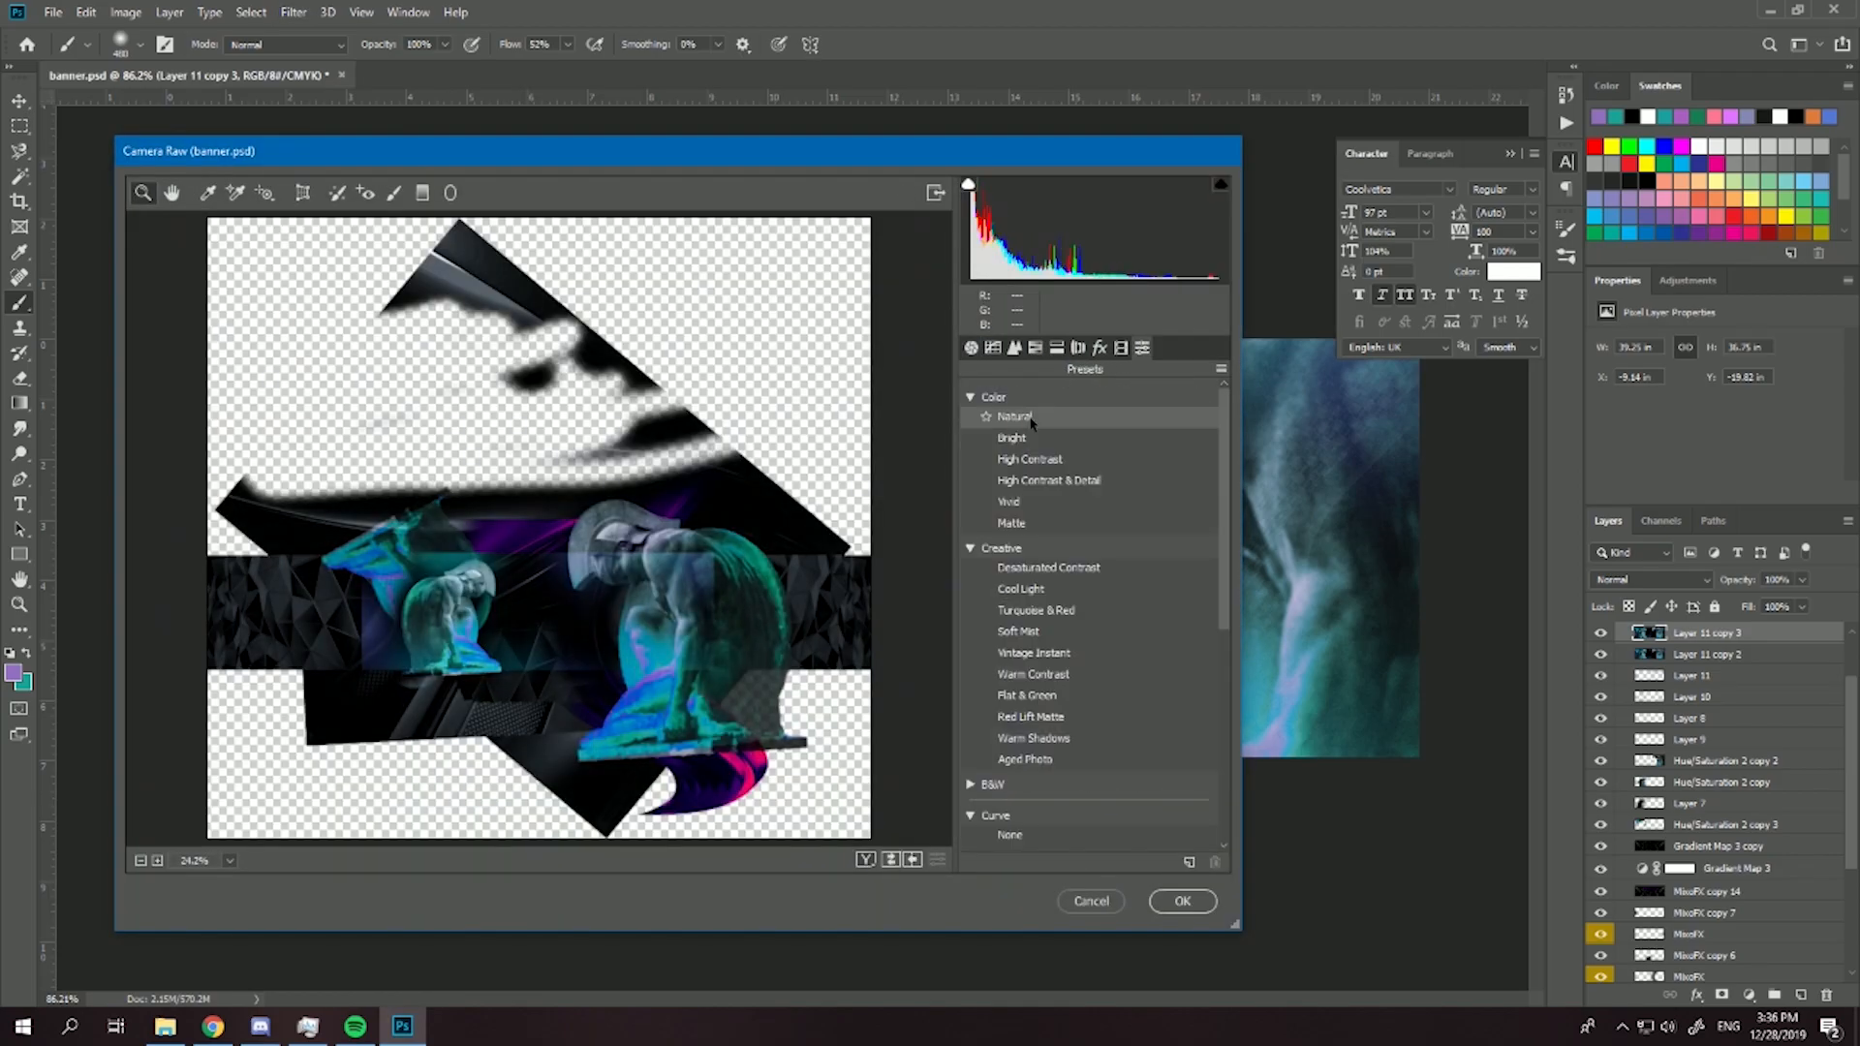
{"action": "scroll", "coordinate": [618, 656], "scroll_direction": "up", "scroll_amount": 2}
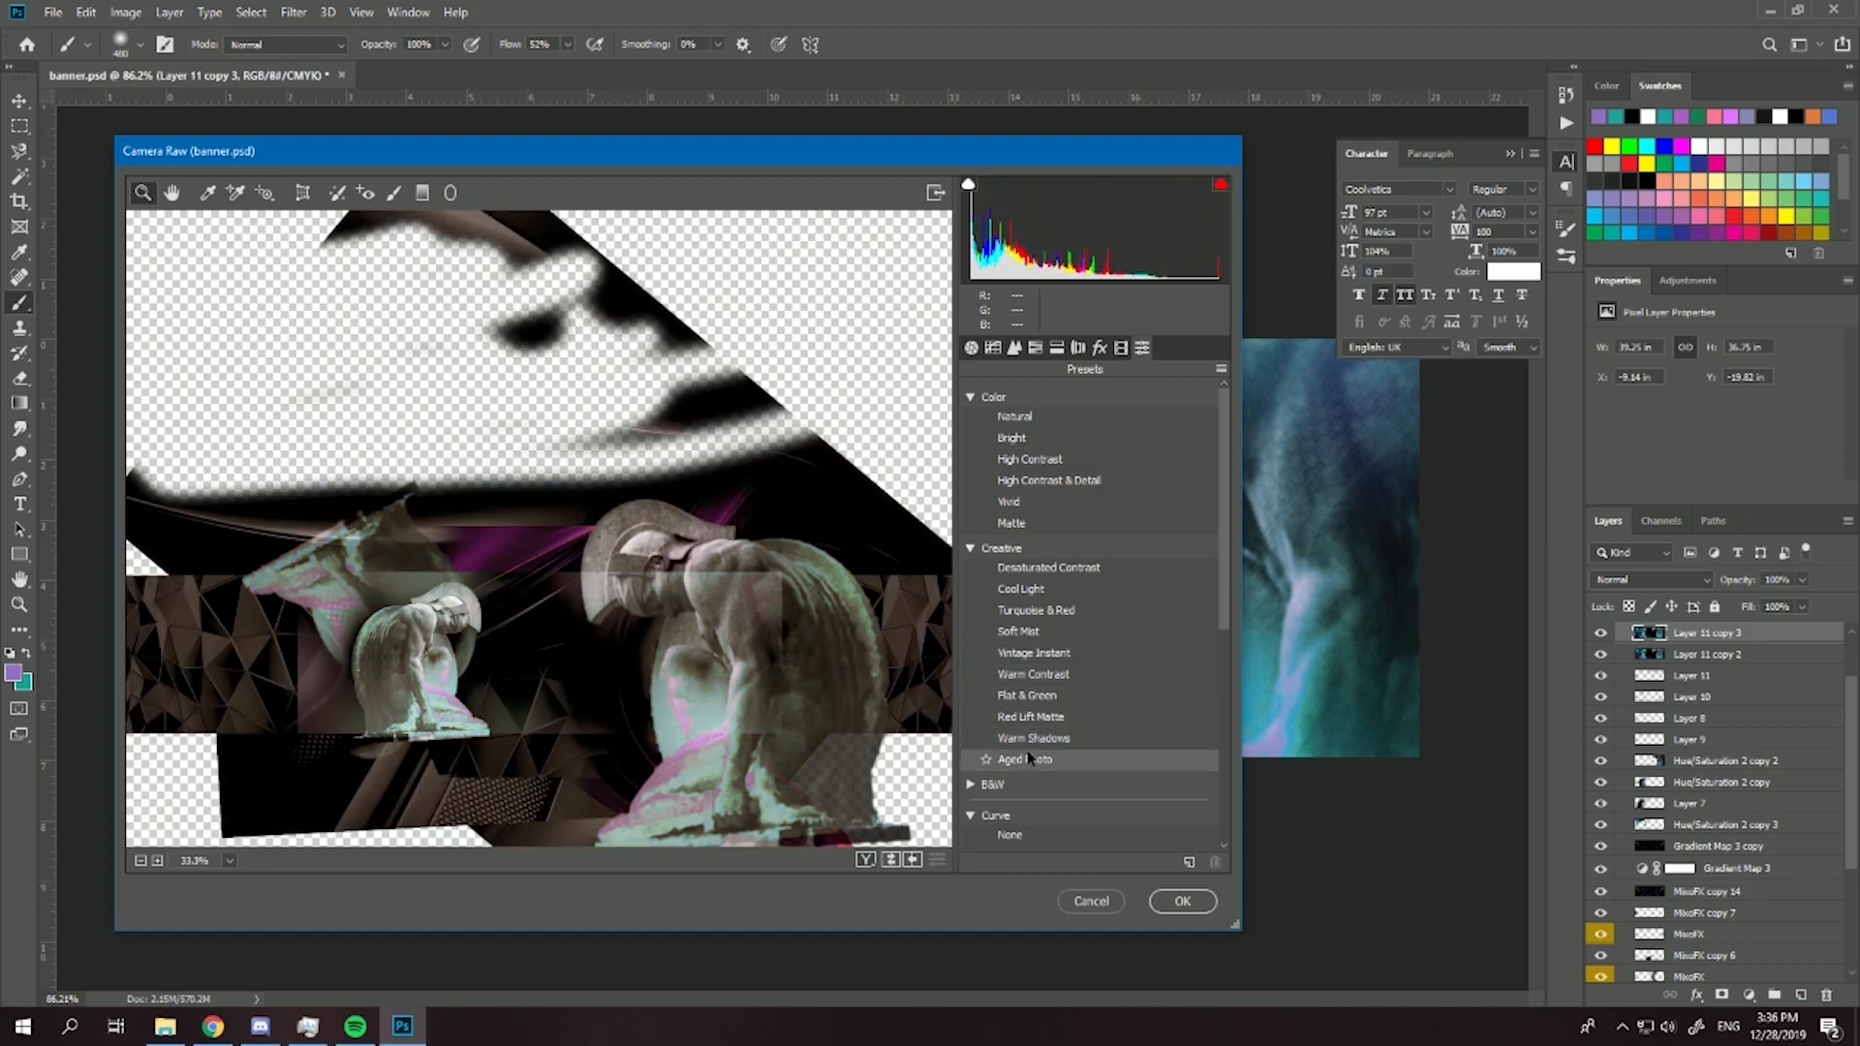
{"action": "scroll", "coordinate": [1034, 751], "scroll_direction": "down", "scroll_amount": 7}
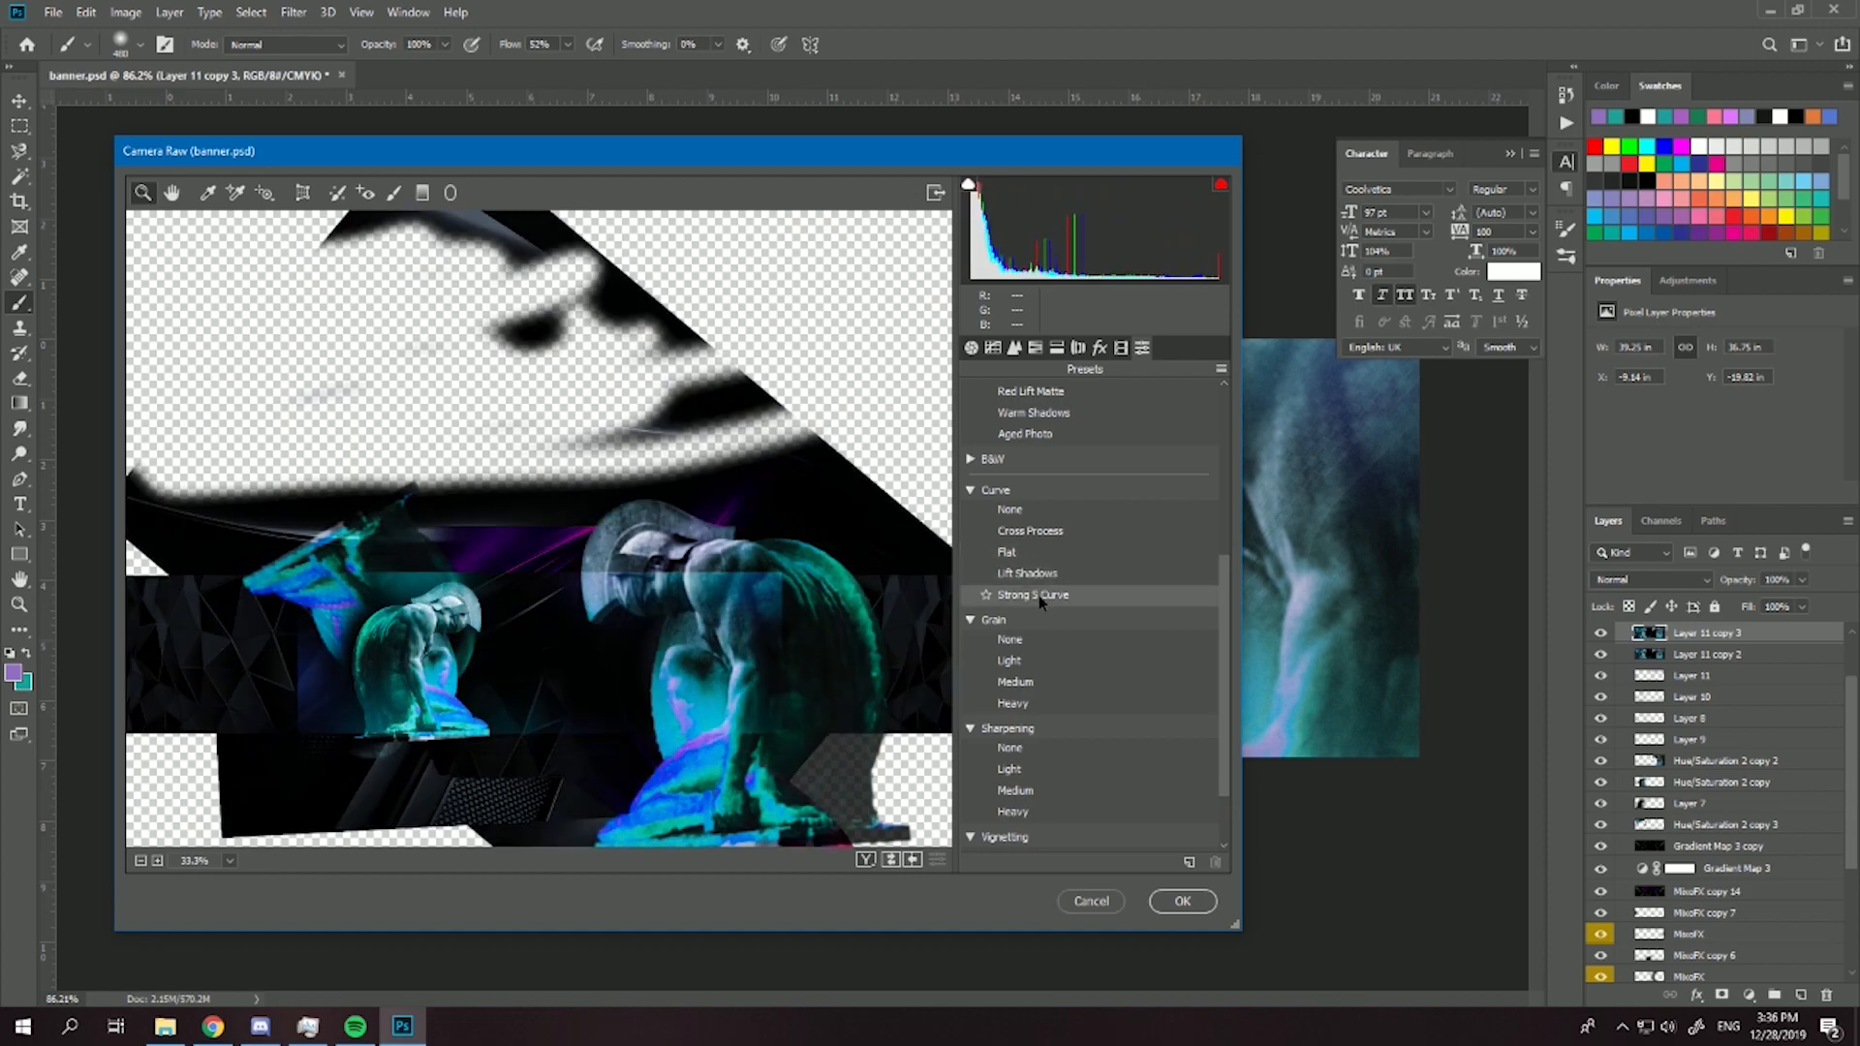
{"action": "left_click", "coordinate": [1039, 598]}
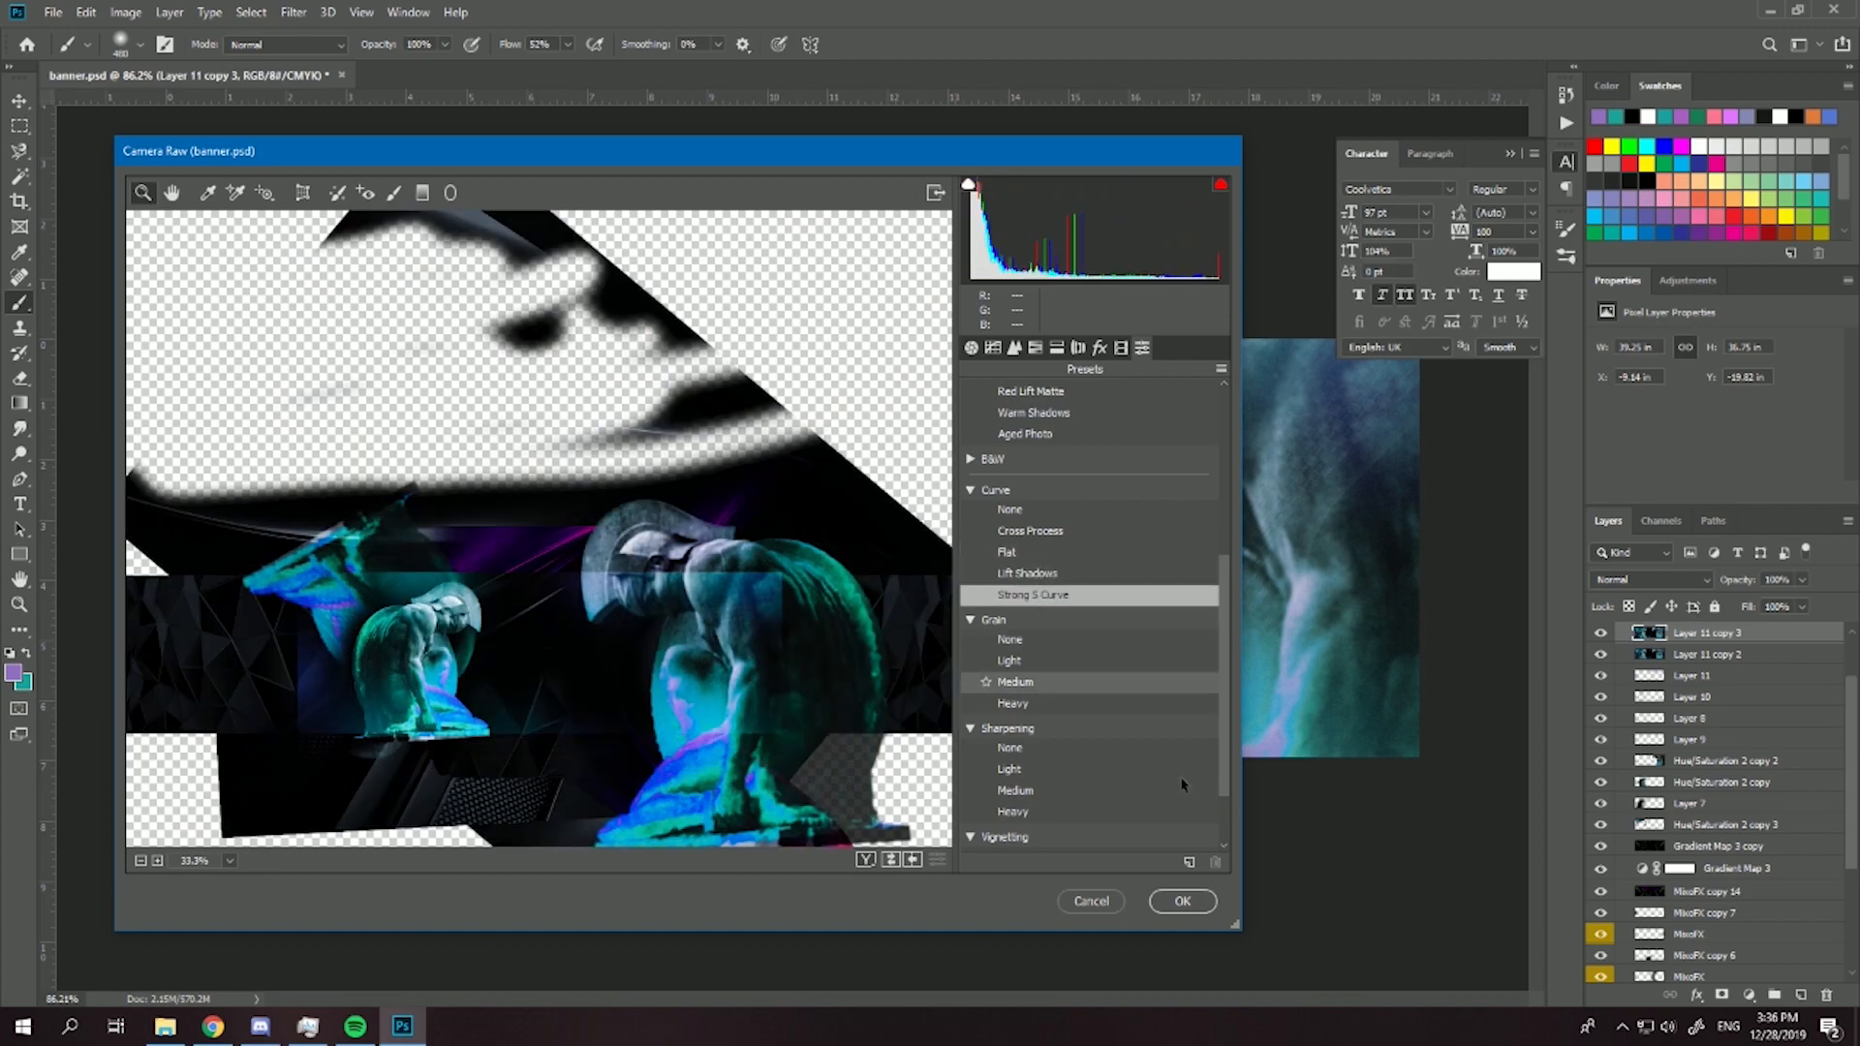
{"action": "left_click", "coordinate": [1182, 901]}
- Lower Layer 11 copy 3's opacity to 47% and compare the banner with and without it
{"action": "left_click", "coordinate": [1801, 580]}
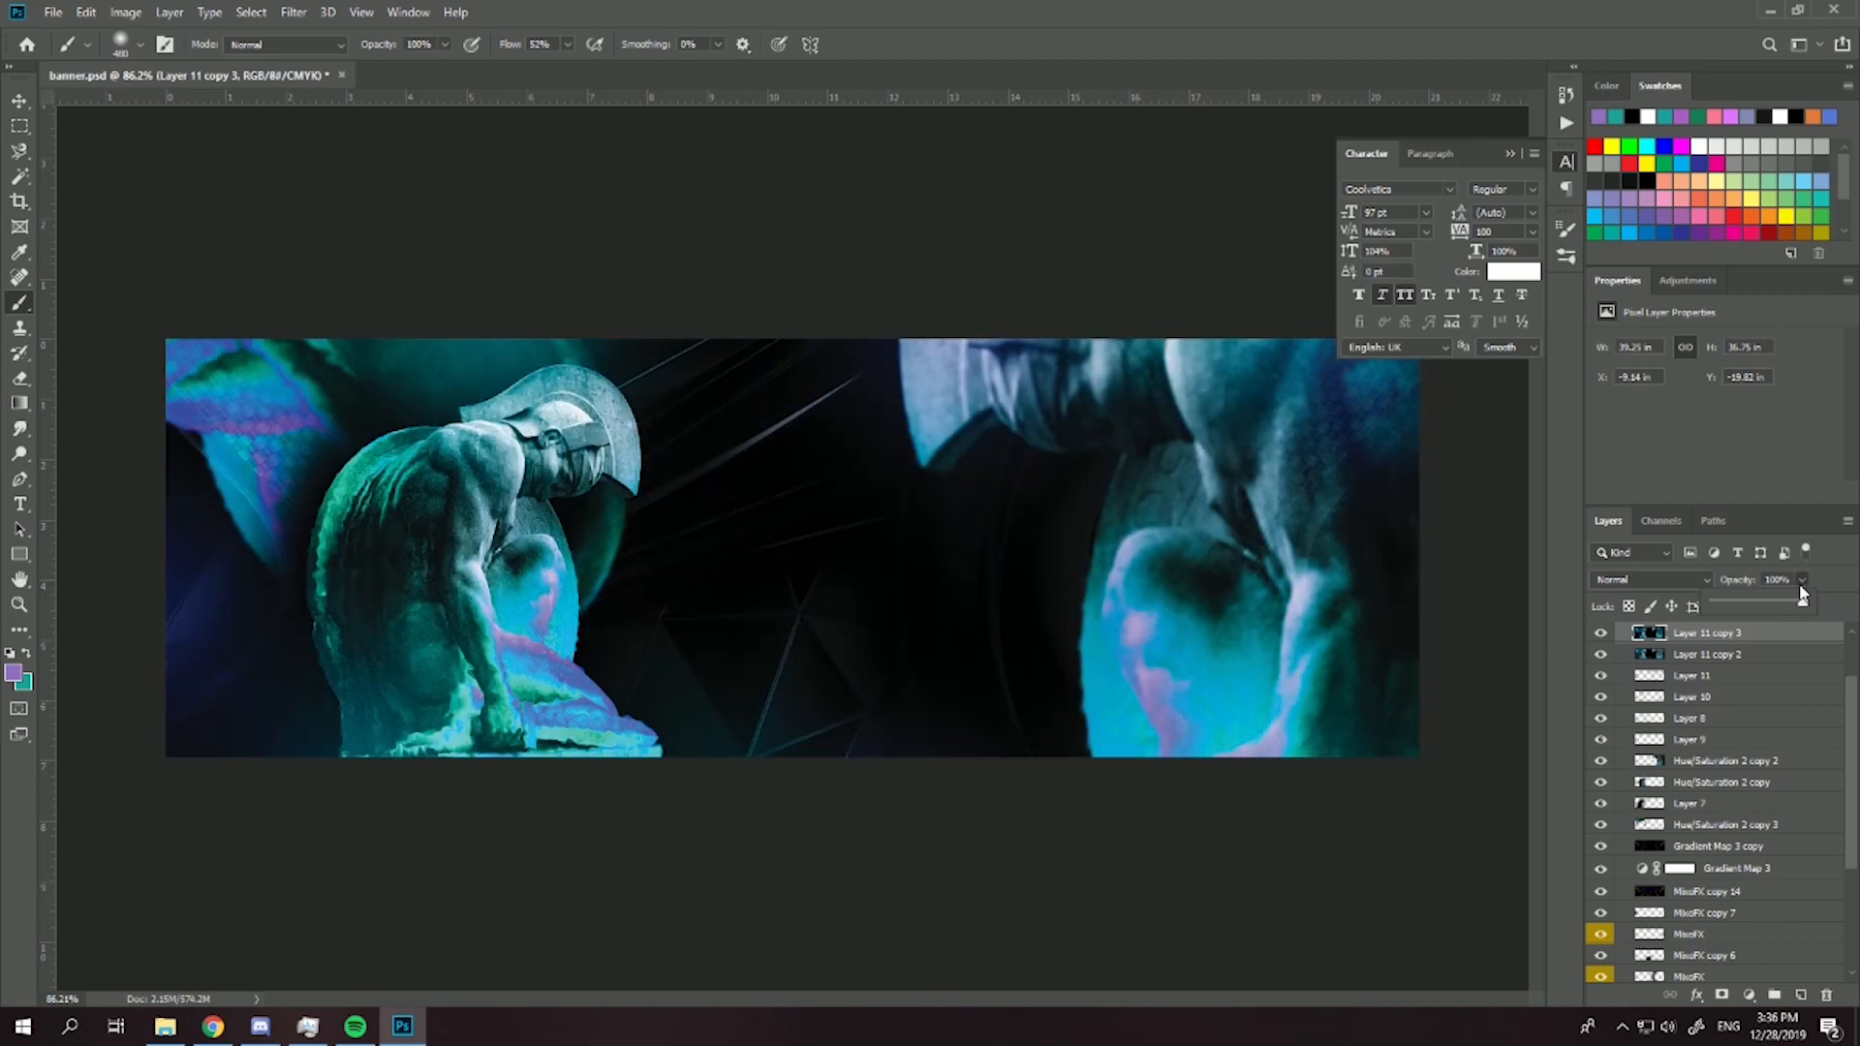
{"action": "left_click_drag", "start_coordinate": [1768, 604], "coordinate": [1763, 606]}
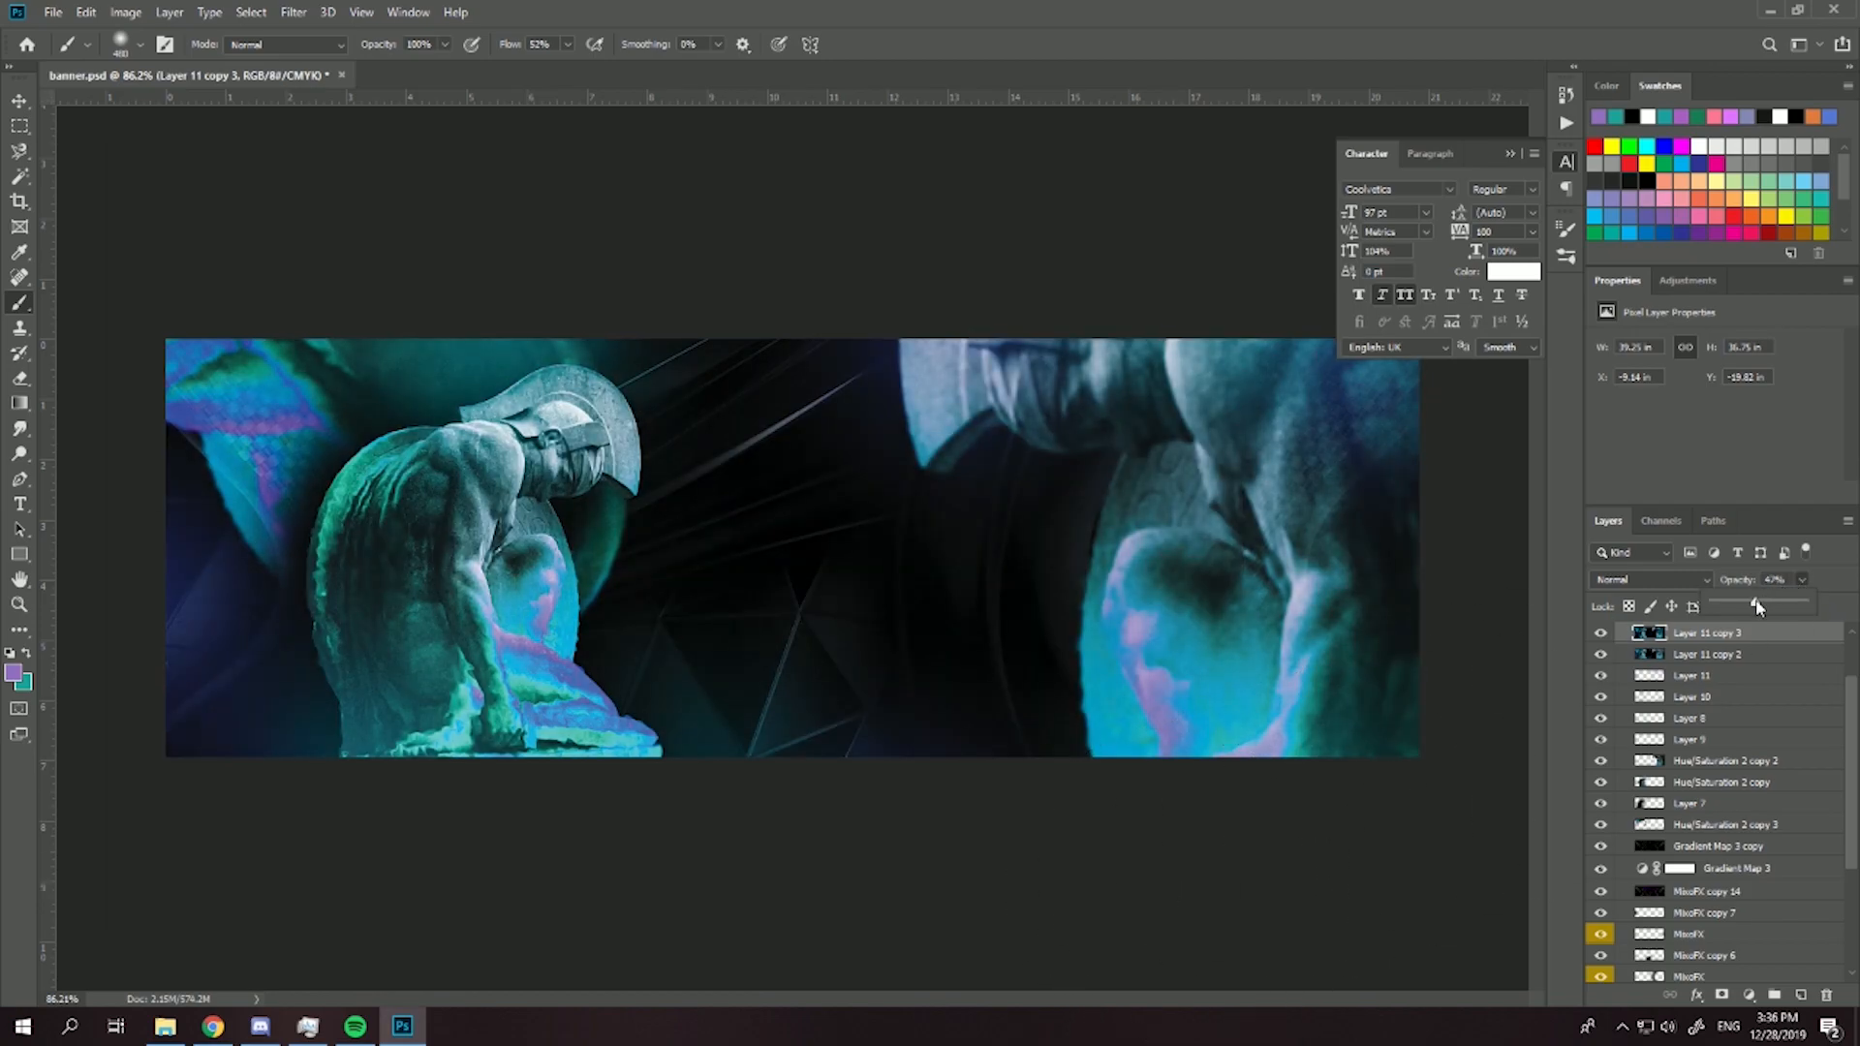
{"action": "left_click", "coordinate": [1821, 587]}
{"action": "left_click", "coordinate": [1600, 634]}
{"action": "left_click", "coordinate": [1599, 634]}
{"action": "left_click", "coordinate": [1600, 634]}
{"action": "left_click", "coordinate": [1599, 634]}
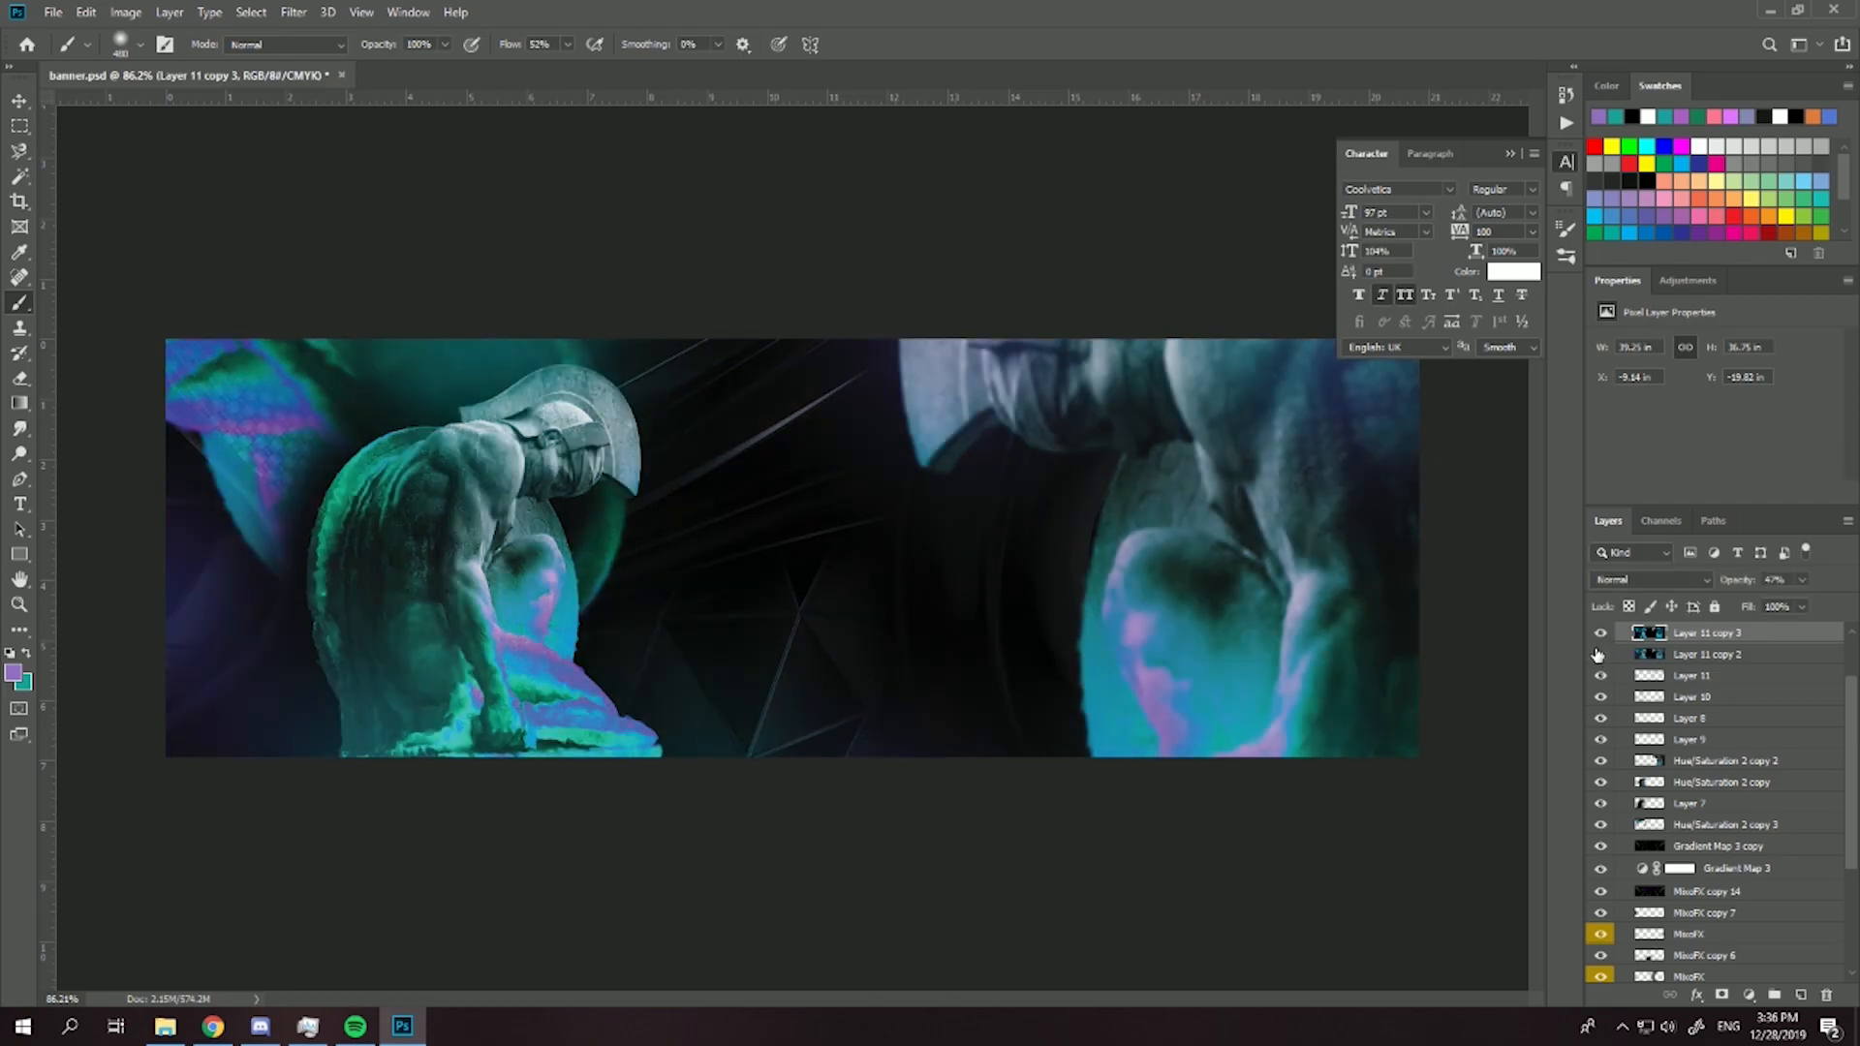
- Merge Layer 11 copy 3 with Layer 11 copy 2 and duplicate the merged layer
{"action": "left_click", "coordinate": [1700, 655], "text": "shift"}
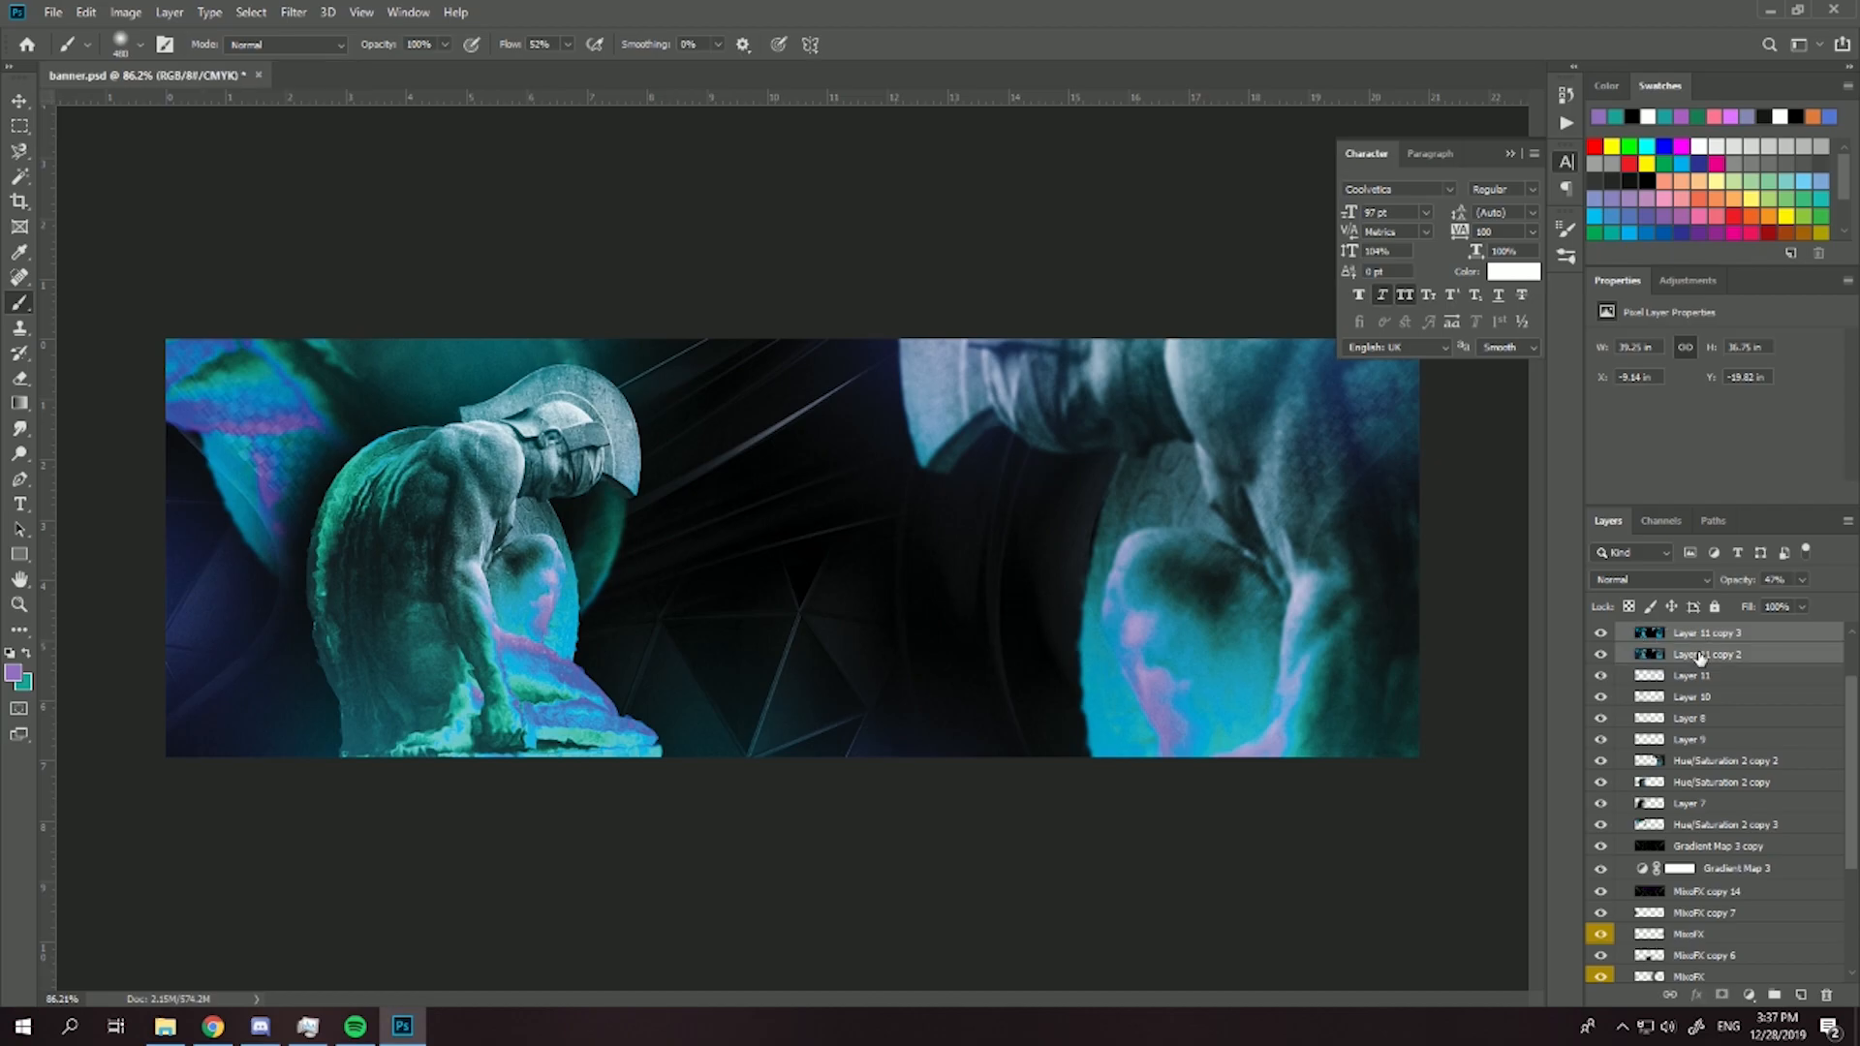
{"action": "key", "text": "ctrl+e"}
{"action": "key", "text": "ctrl+j"}
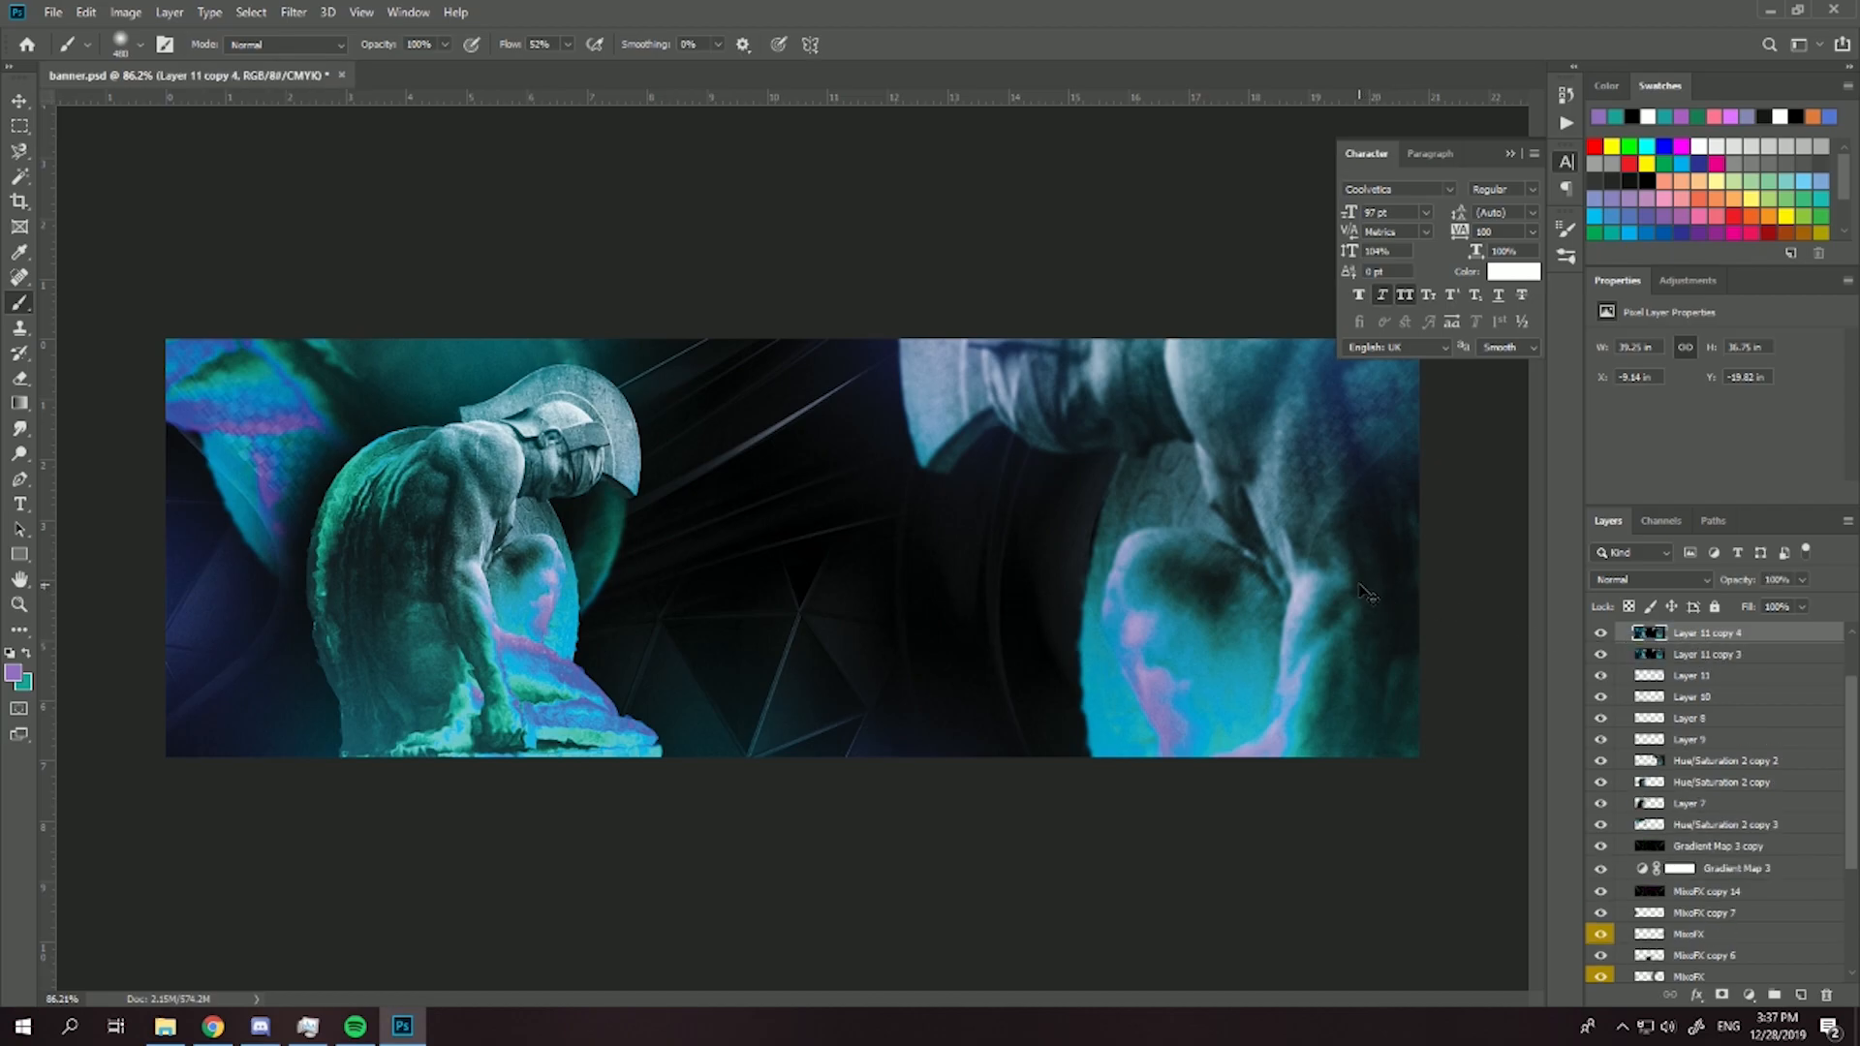
- Scale Layer 11 copy 4 down proportionally to about 33 in wide, keeping its statue aligned over the banner
{"action": "key", "text": "ctrl+t"}
{"action": "scroll", "coordinate": [872, 475], "scroll_direction": "down", "scroll_amount": 3}
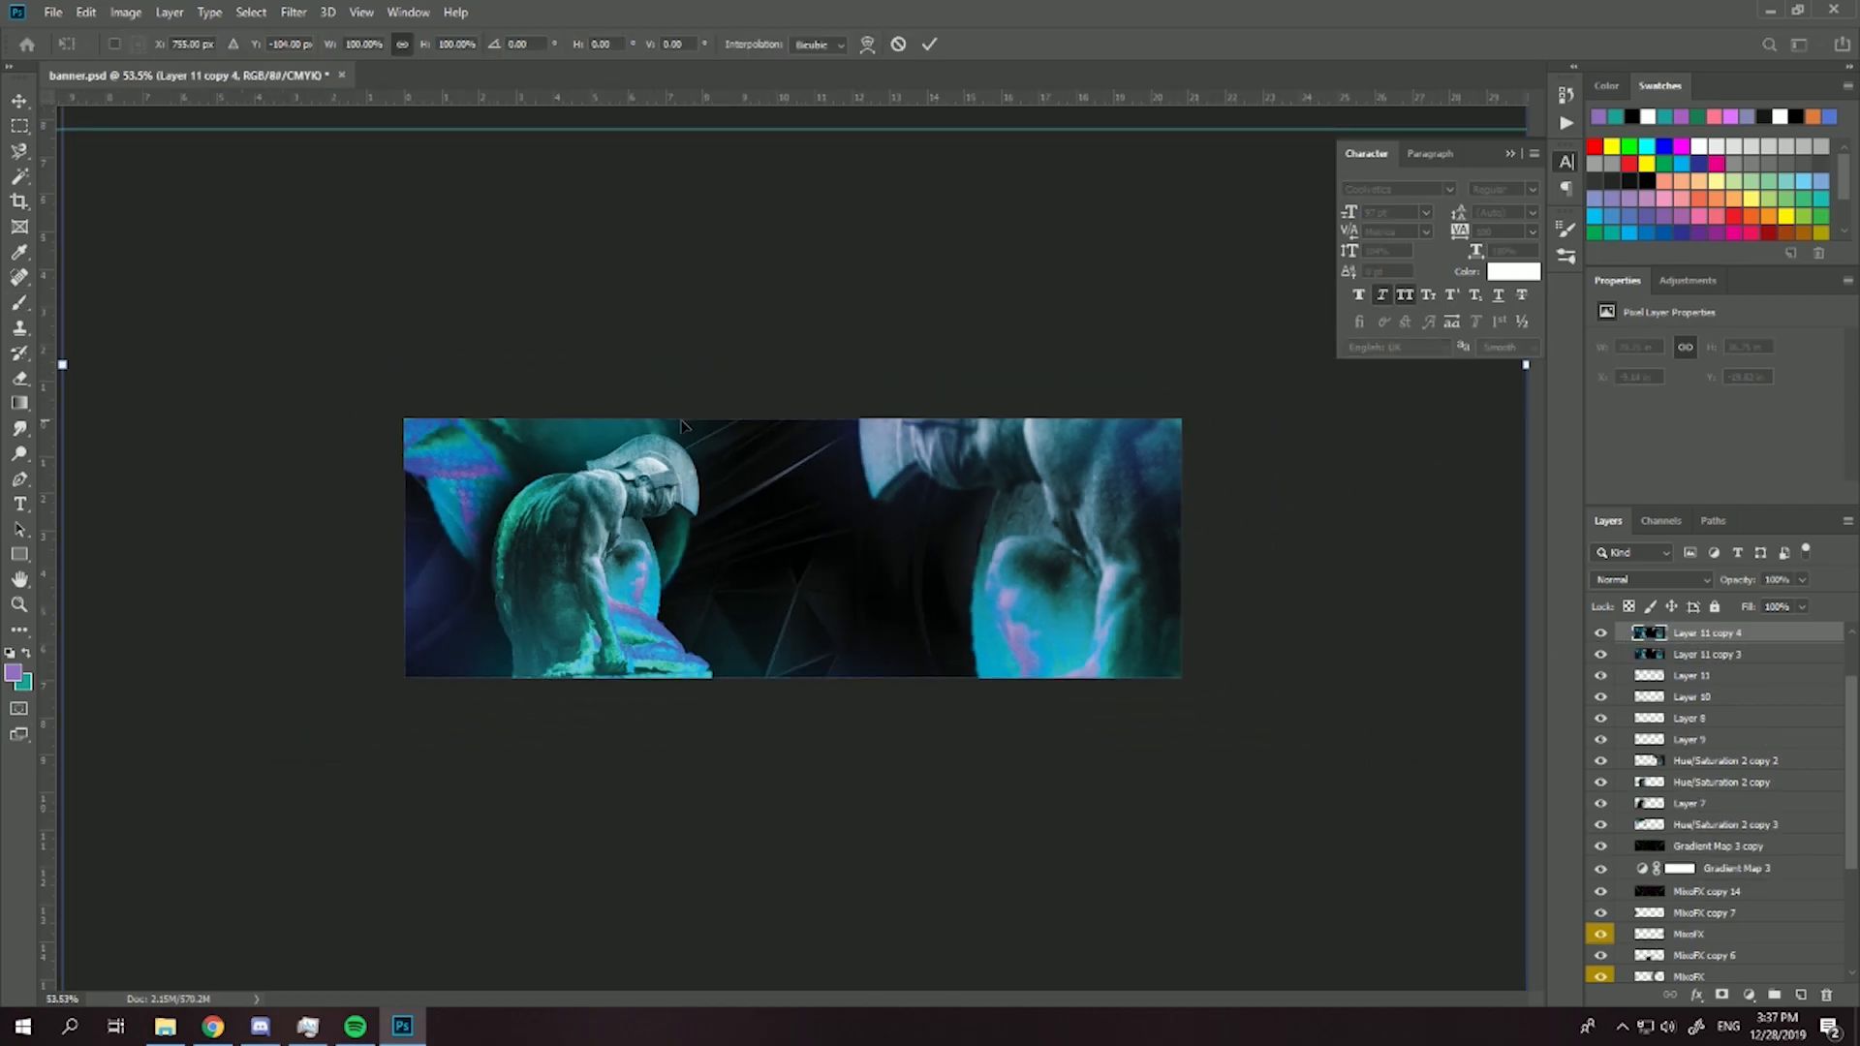
{"action": "scroll", "coordinate": [925, 481], "scroll_direction": "down", "scroll_amount": 3}
{"action": "mouse_move", "coordinate": [1216, 838]}
{"action": "left_mouse_down"}
{"action": "mouse_move", "coordinate": [1146, 772]}
{"action": "mouse_move", "coordinate": [1041, 761]}
{"action": "left_mouse_up"}
{"action": "key", "text": "Return"}
{"action": "scroll", "coordinate": [750, 507], "scroll_direction": "up", "scroll_amount": 3}
{"action": "scroll", "coordinate": [807, 533], "scroll_direction": "up", "scroll_amount": 1}
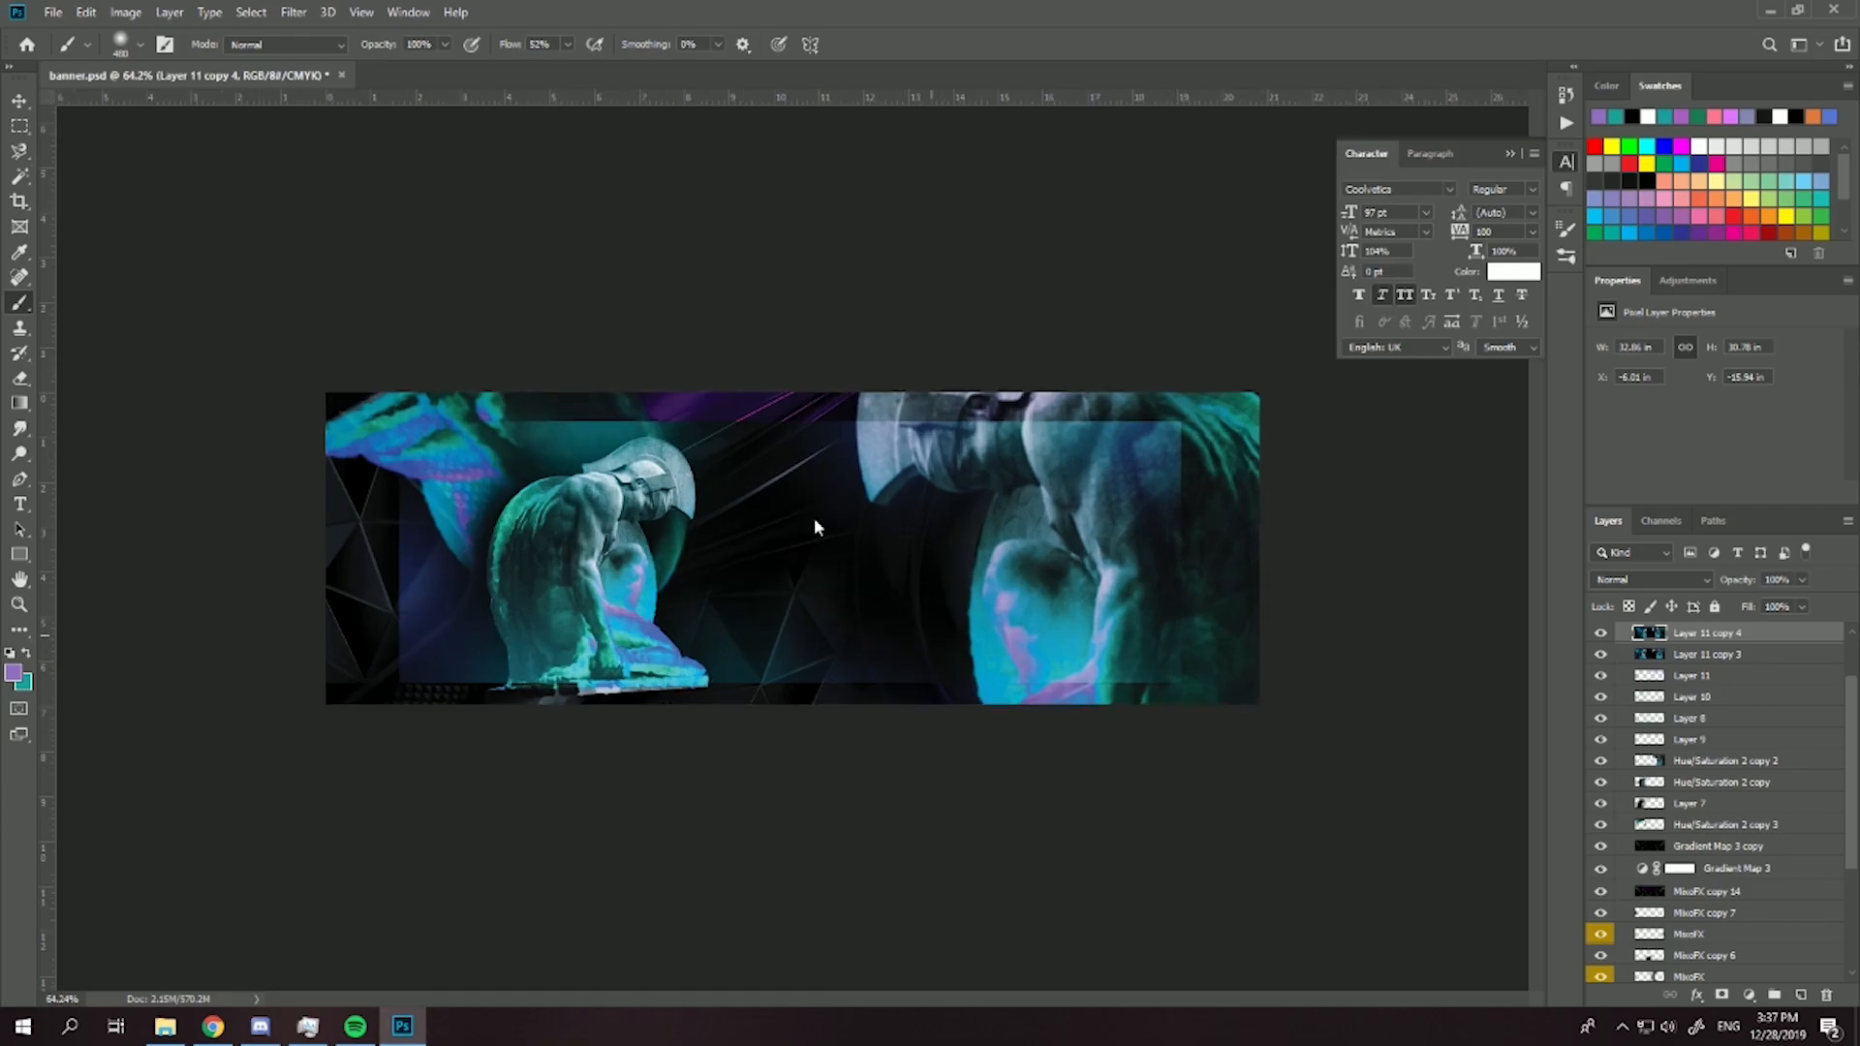
{"action": "key", "text": "v"}
{"action": "left_click_drag", "start_coordinate": [834, 555], "coordinate": [837, 558]}
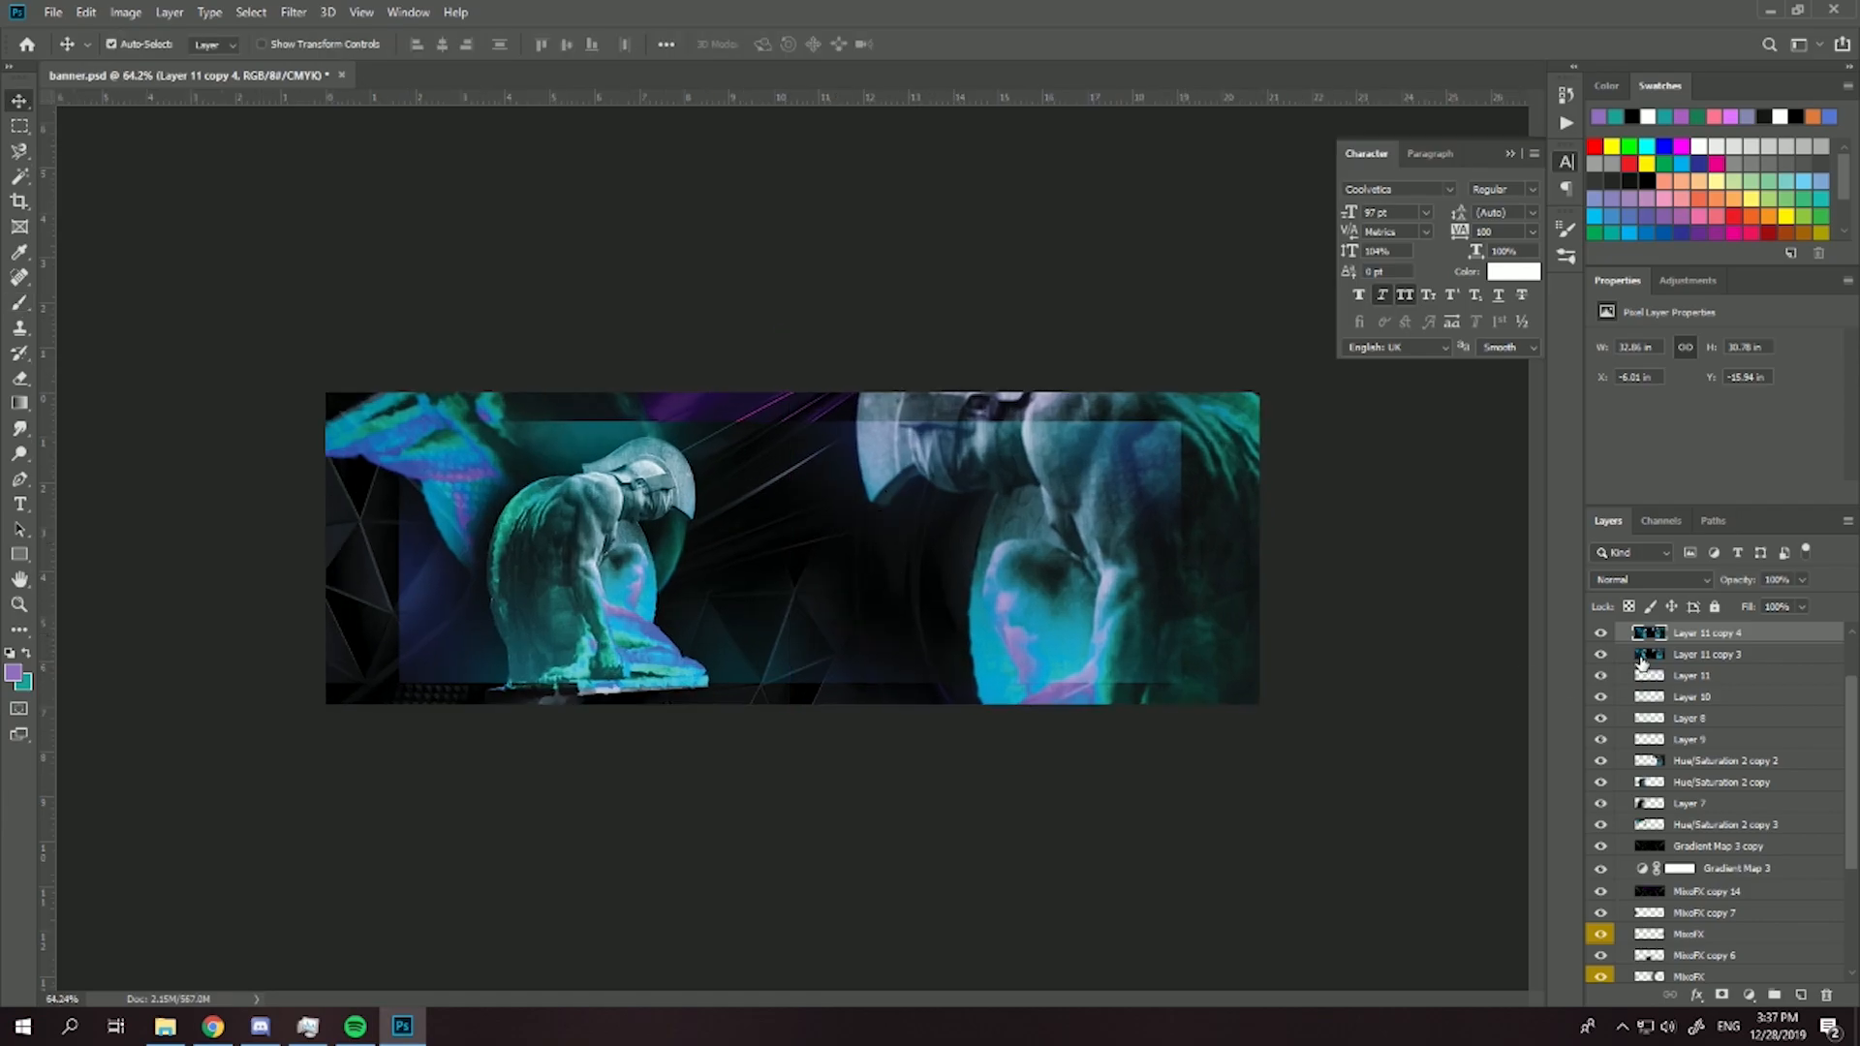
{"action": "scroll", "coordinate": [615, 728], "scroll_direction": "up", "scroll_amount": 1}
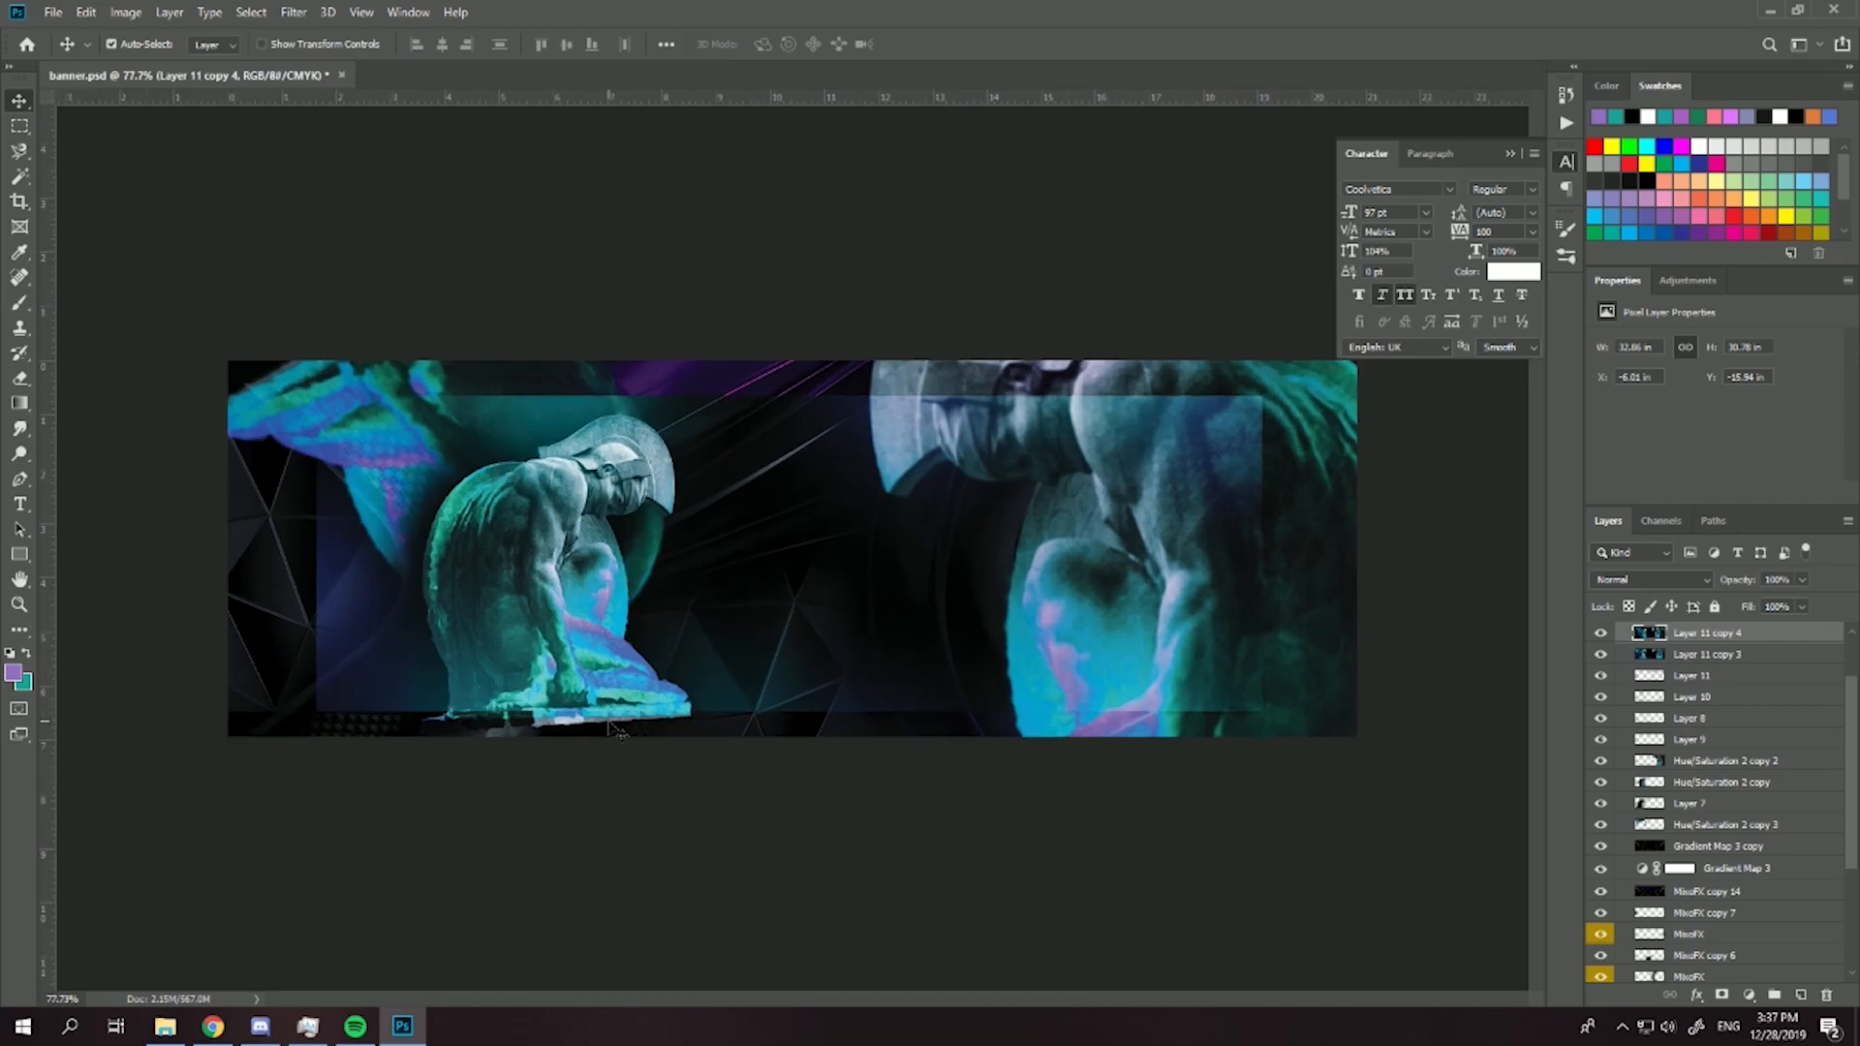
- Shrink Layer 11 copy 4 further to about 30 in wide and shift it slightly to reveal more of the large statue
{"action": "key", "text": "ctrl+t"}
{"action": "scroll", "coordinate": [615, 728], "scroll_direction": "down", "scroll_amount": 4}
{"action": "left_click_drag", "start_coordinate": [1207, 835], "coordinate": [1172, 804]}
{"action": "left_click_drag", "start_coordinate": [1082, 765], "coordinate": [1065, 767]}
{"action": "key", "text": "Return"}
{"action": "scroll", "coordinate": [837, 598], "scroll_direction": "up", "scroll_amount": 3}
{"action": "left_click_drag", "start_coordinate": [839, 597], "coordinate": [817, 588]}
{"action": "scroll", "coordinate": [792, 601], "scroll_direction": "up", "scroll_amount": 1}
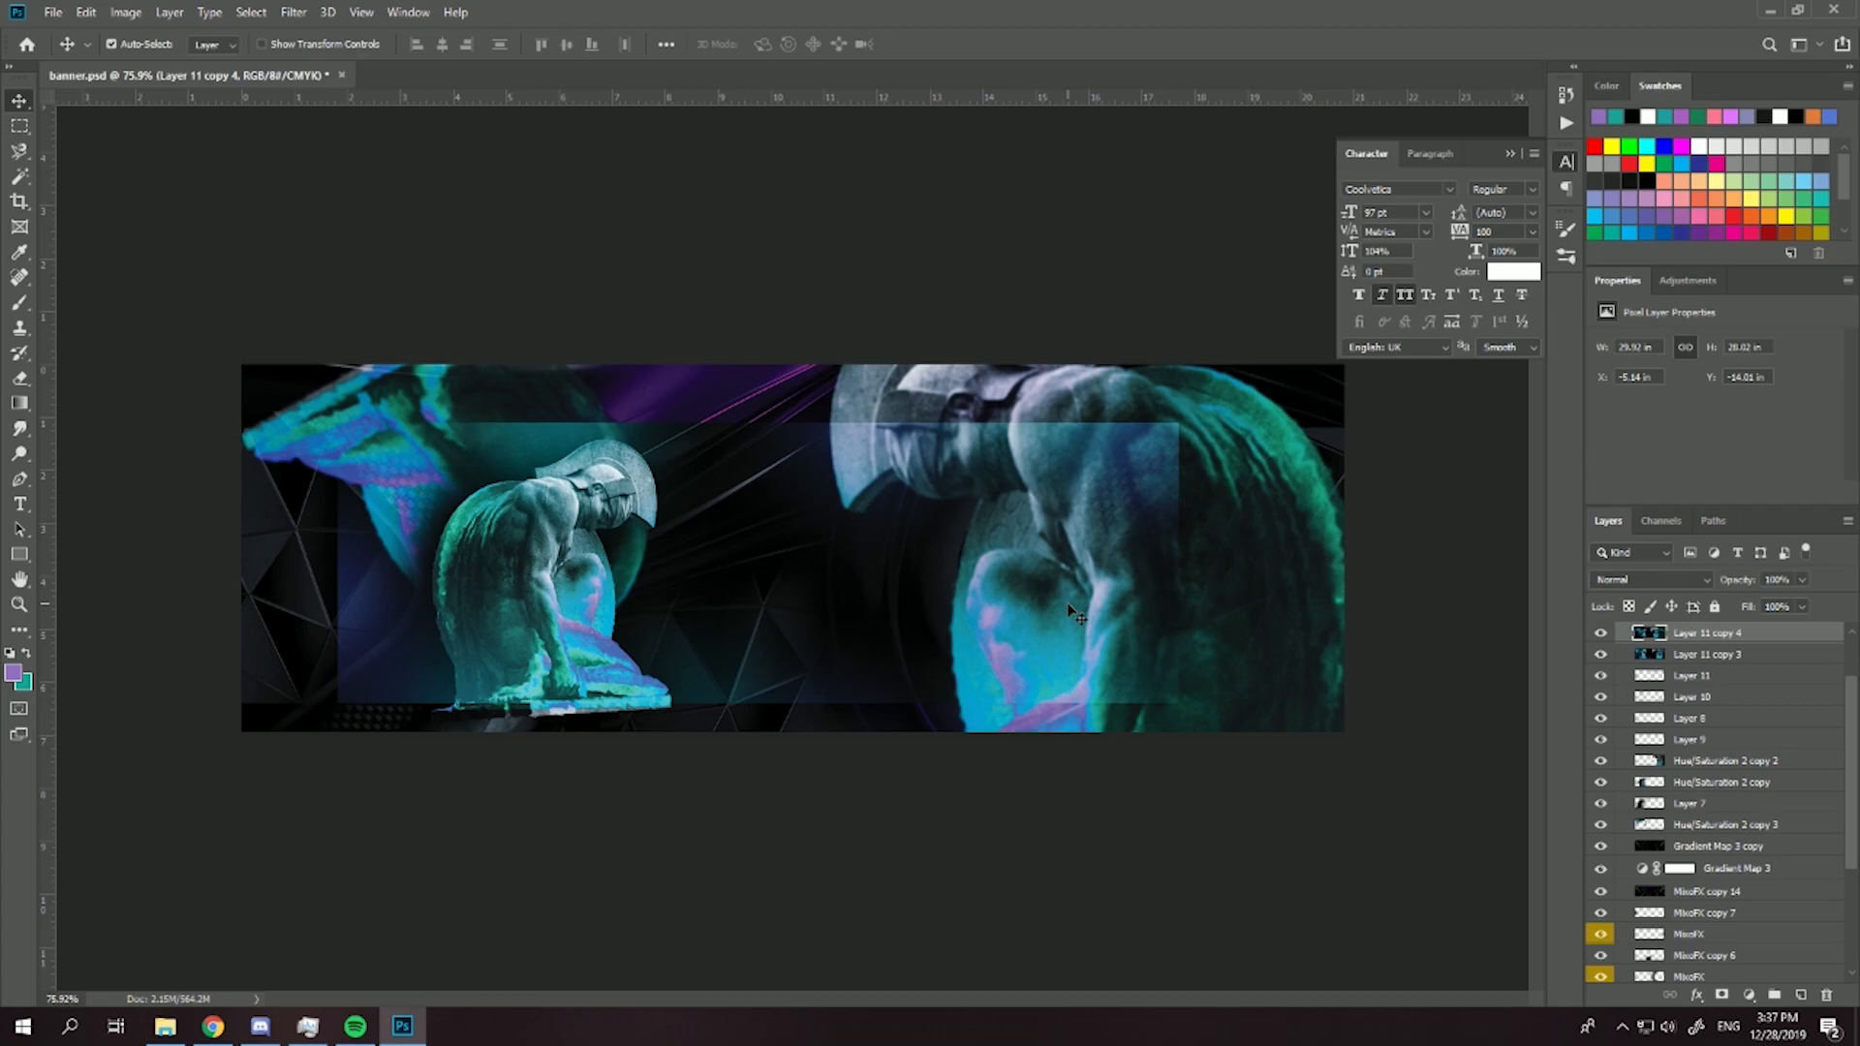
- Show the hidden design and xpress text layers in Group 2
{"action": "left_click", "coordinate": [19, 504]}
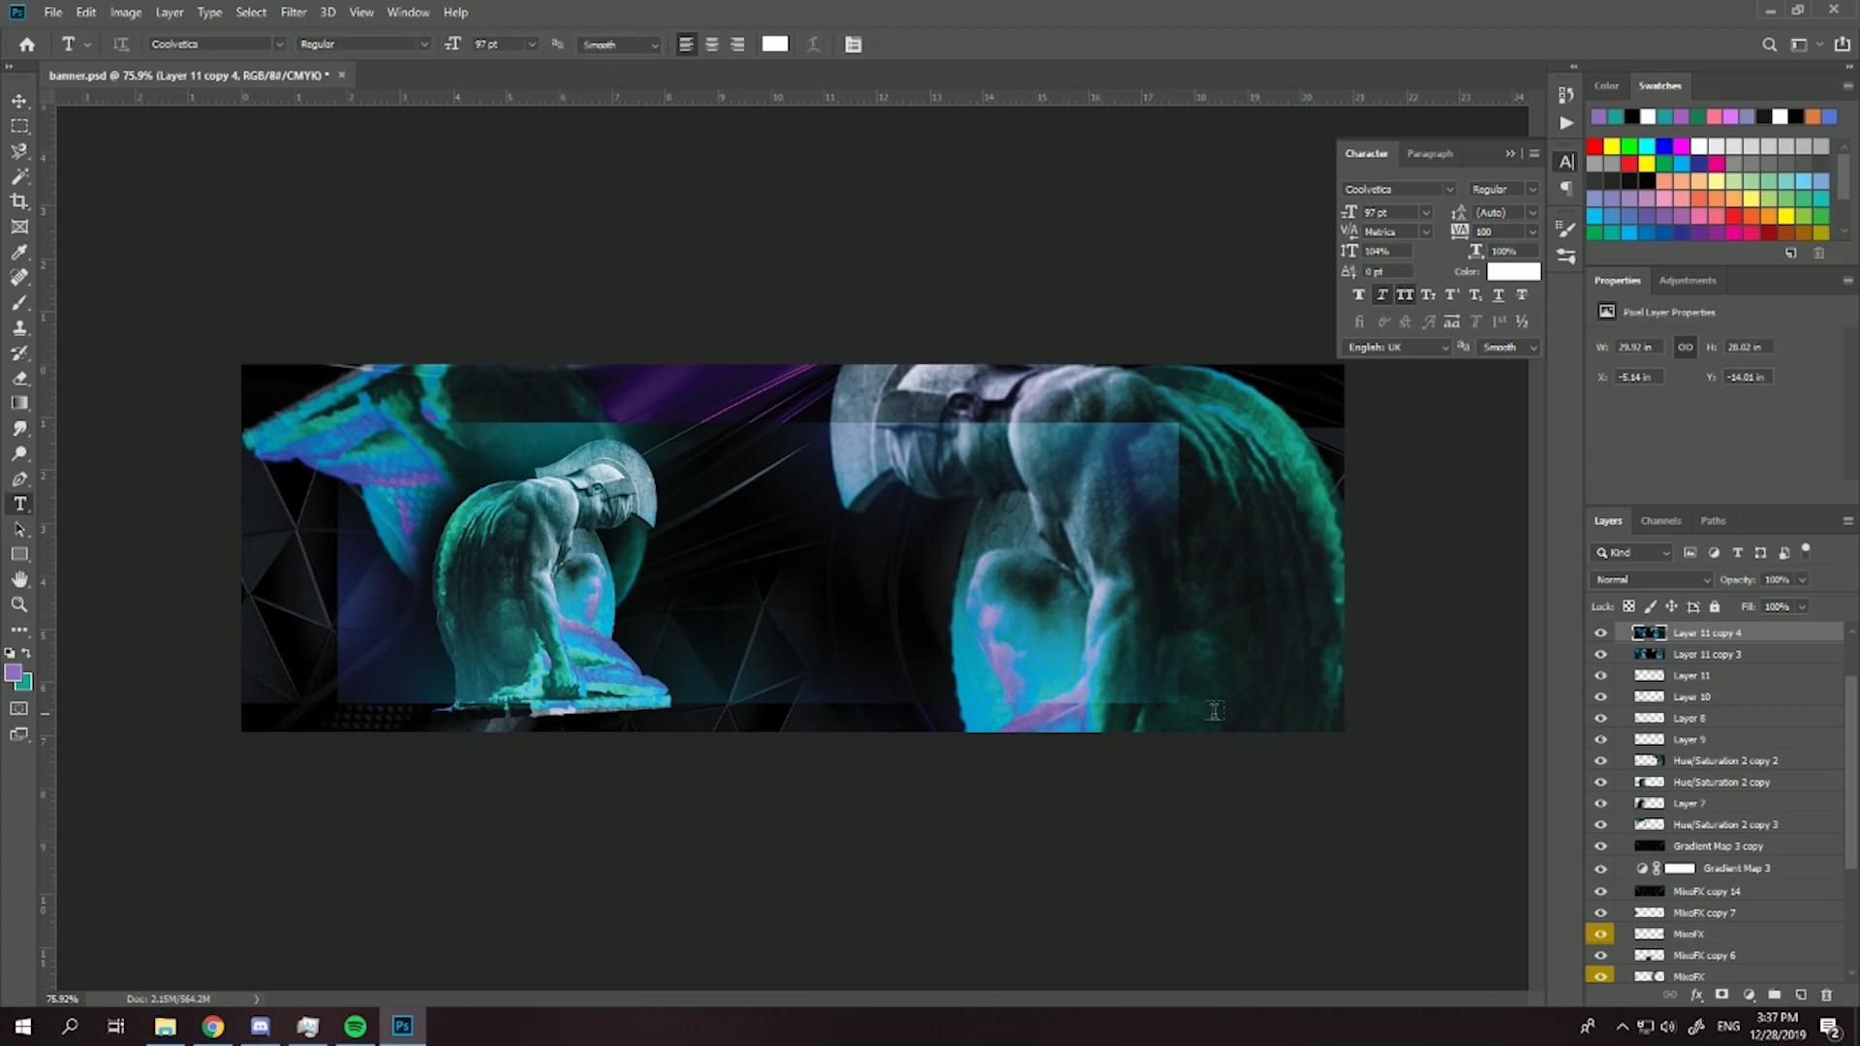
{"action": "scroll", "coordinate": [1748, 869], "scroll_direction": "down", "scroll_amount": 3}
{"action": "scroll", "coordinate": [1749, 869], "scroll_direction": "up", "scroll_amount": 4}
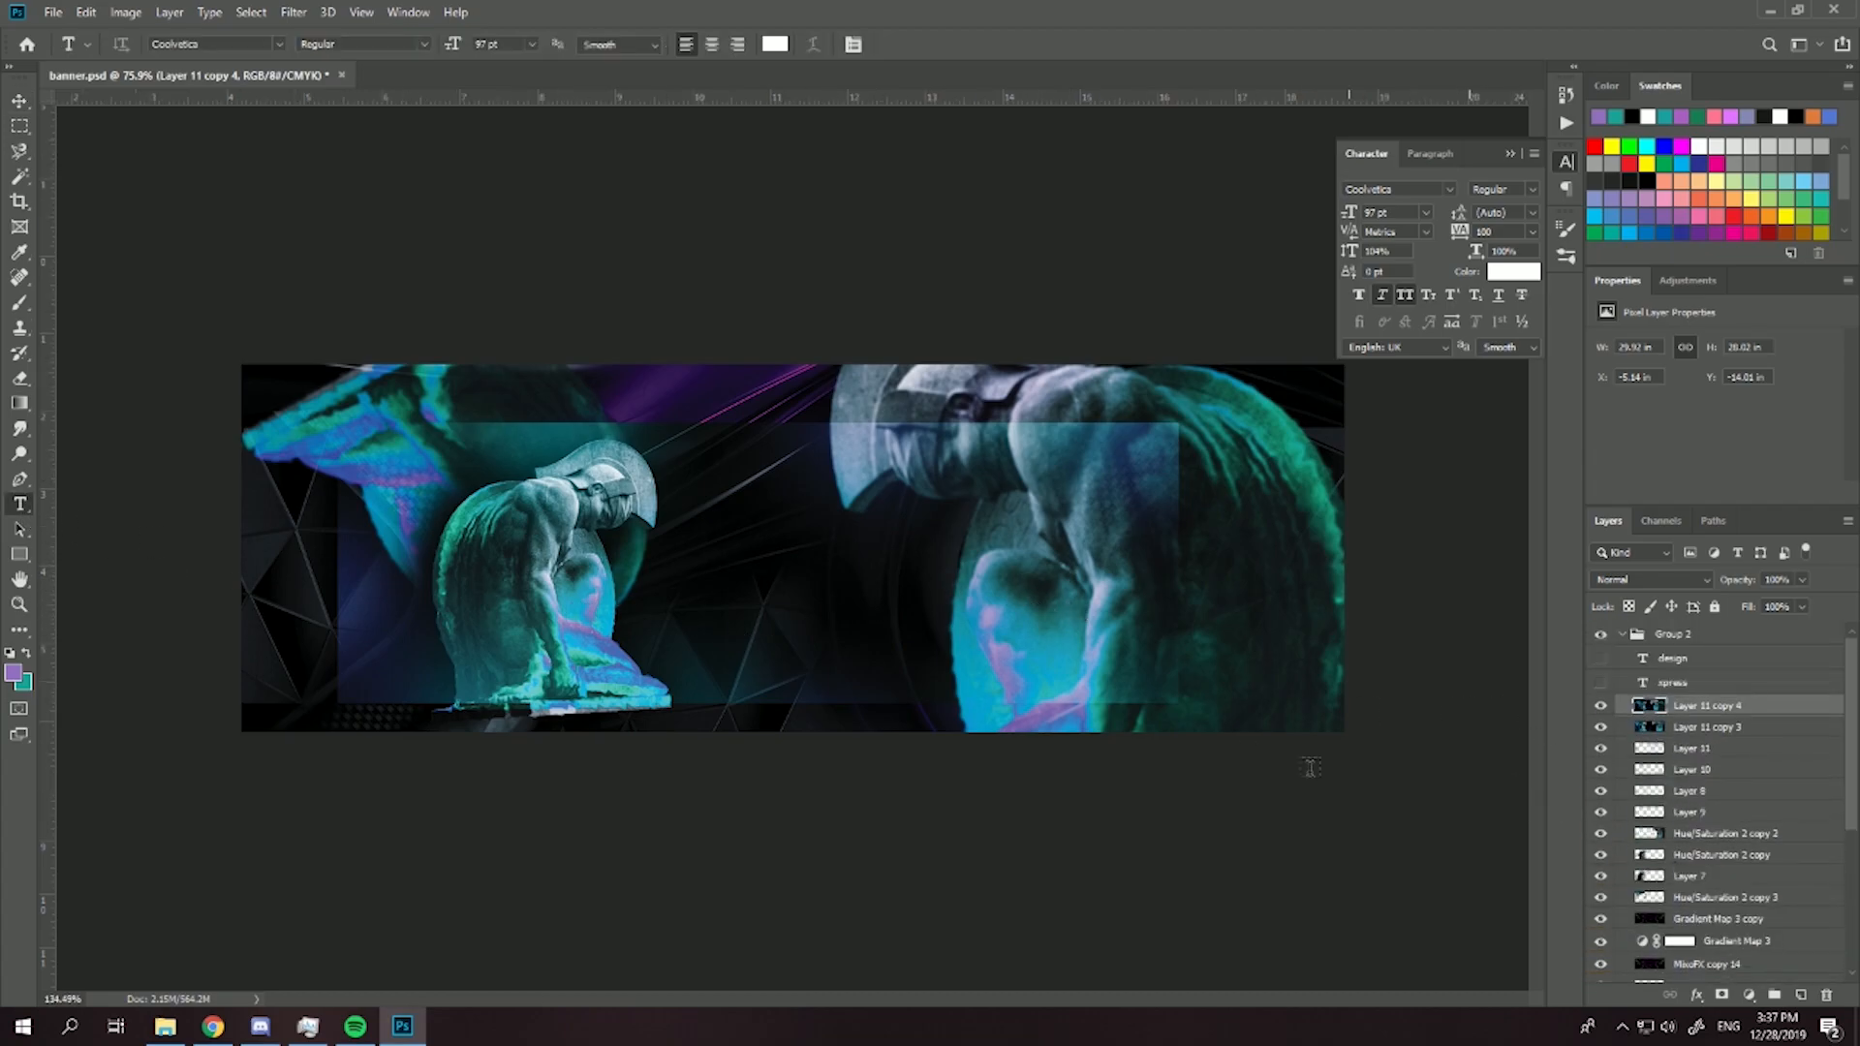
{"action": "scroll", "coordinate": [1080, 649], "scroll_direction": "up", "scroll_amount": 6}
{"action": "scroll", "coordinate": [1276, 649], "scroll_direction": "down", "scroll_amount": 5}
{"action": "left_click", "coordinate": [1600, 658]}
{"action": "left_click", "coordinate": [1600, 682]}
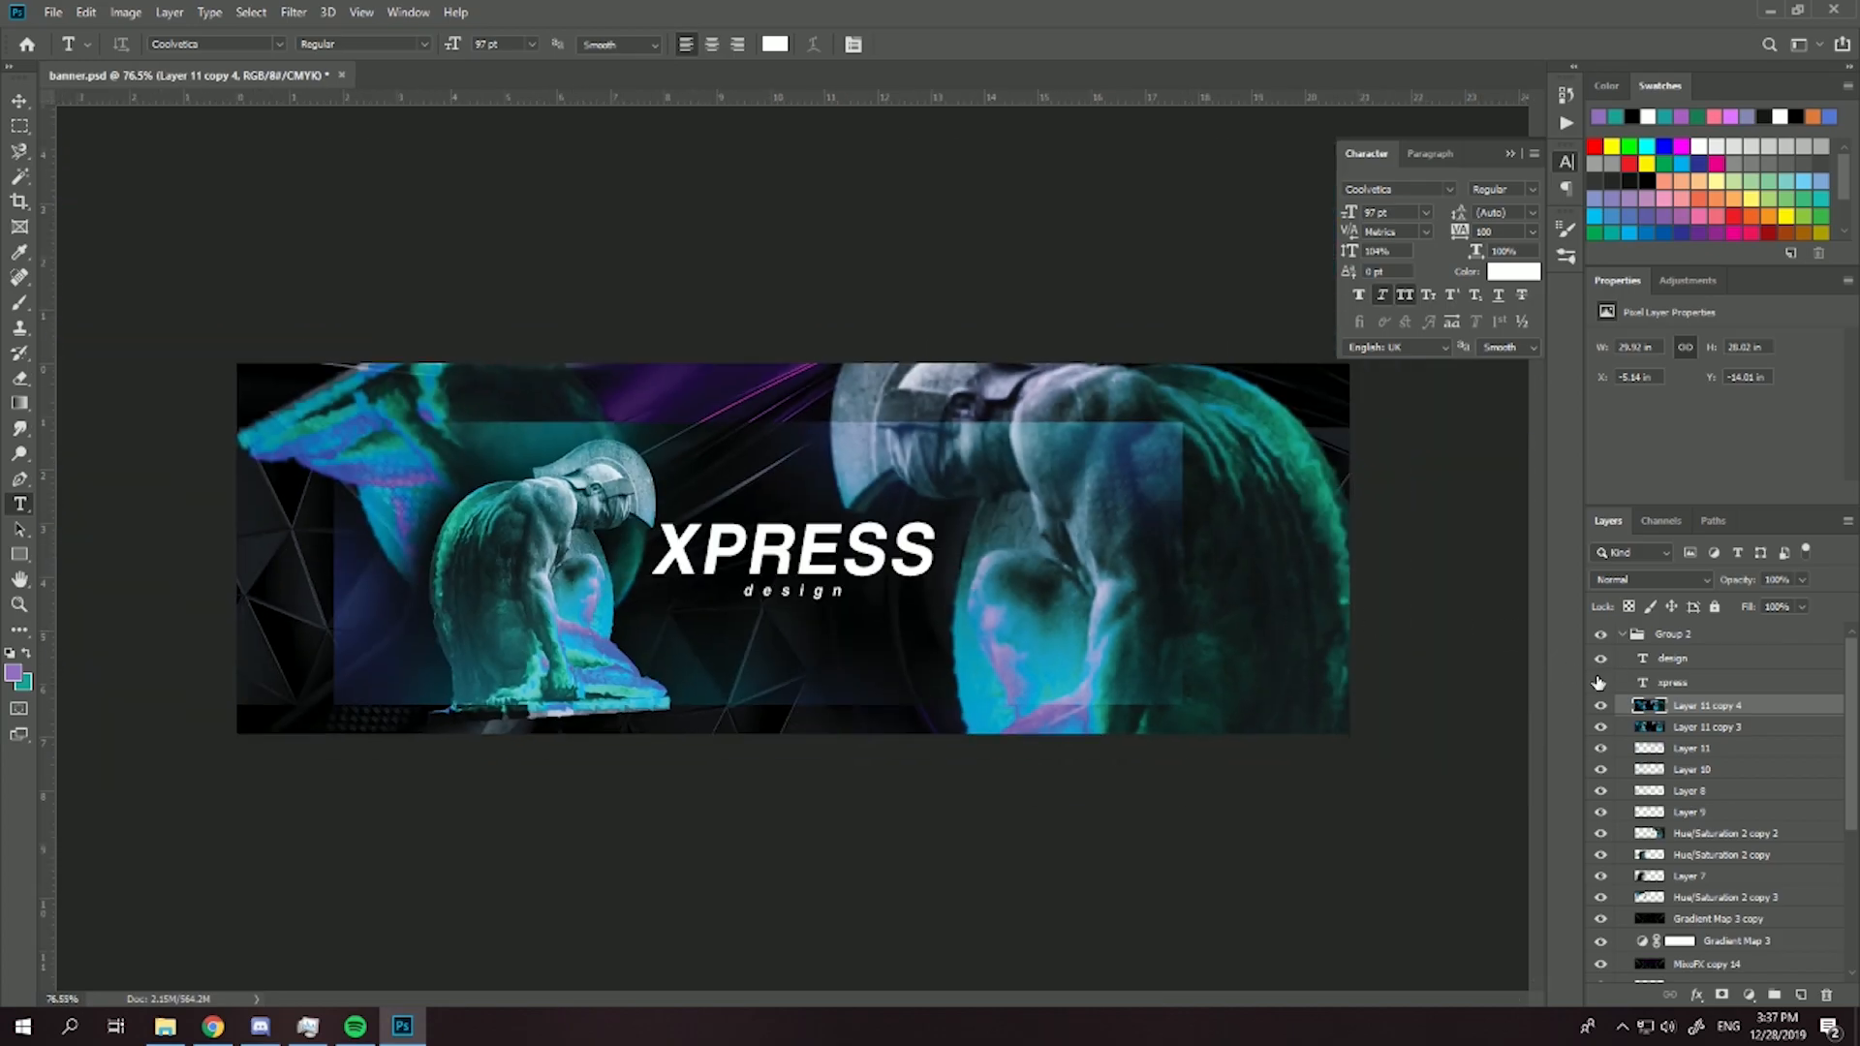
- Scale the design and xpress text layers together to about 124% and centre them on the banner
{"action": "left_click", "coordinate": [1672, 659]}
{"action": "left_click", "coordinate": [1673, 682], "text": "shift"}
{"action": "key", "text": "ctrl+t"}
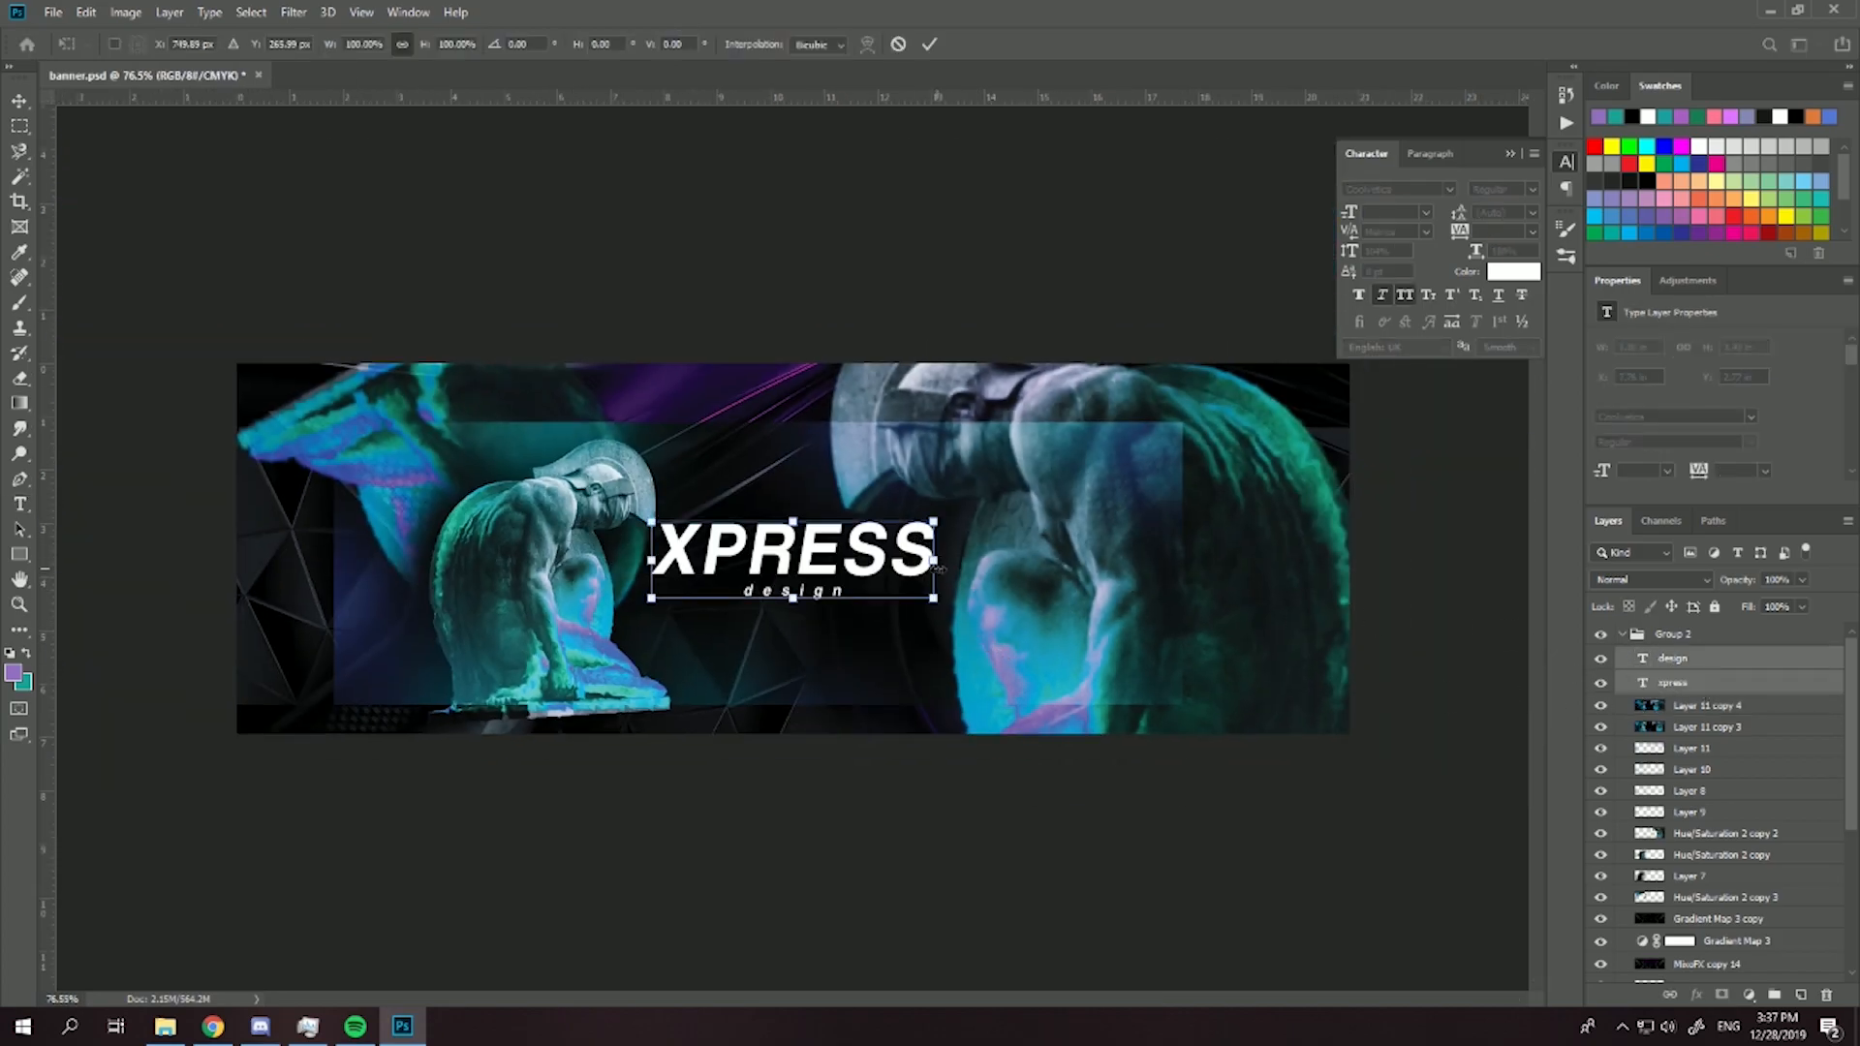
{"action": "left_click_drag", "start_coordinate": [935, 601], "coordinate": [969, 612]}
{"action": "left_click_drag", "start_coordinate": [865, 571], "coordinate": [860, 575]}
{"action": "key", "text": "Return"}
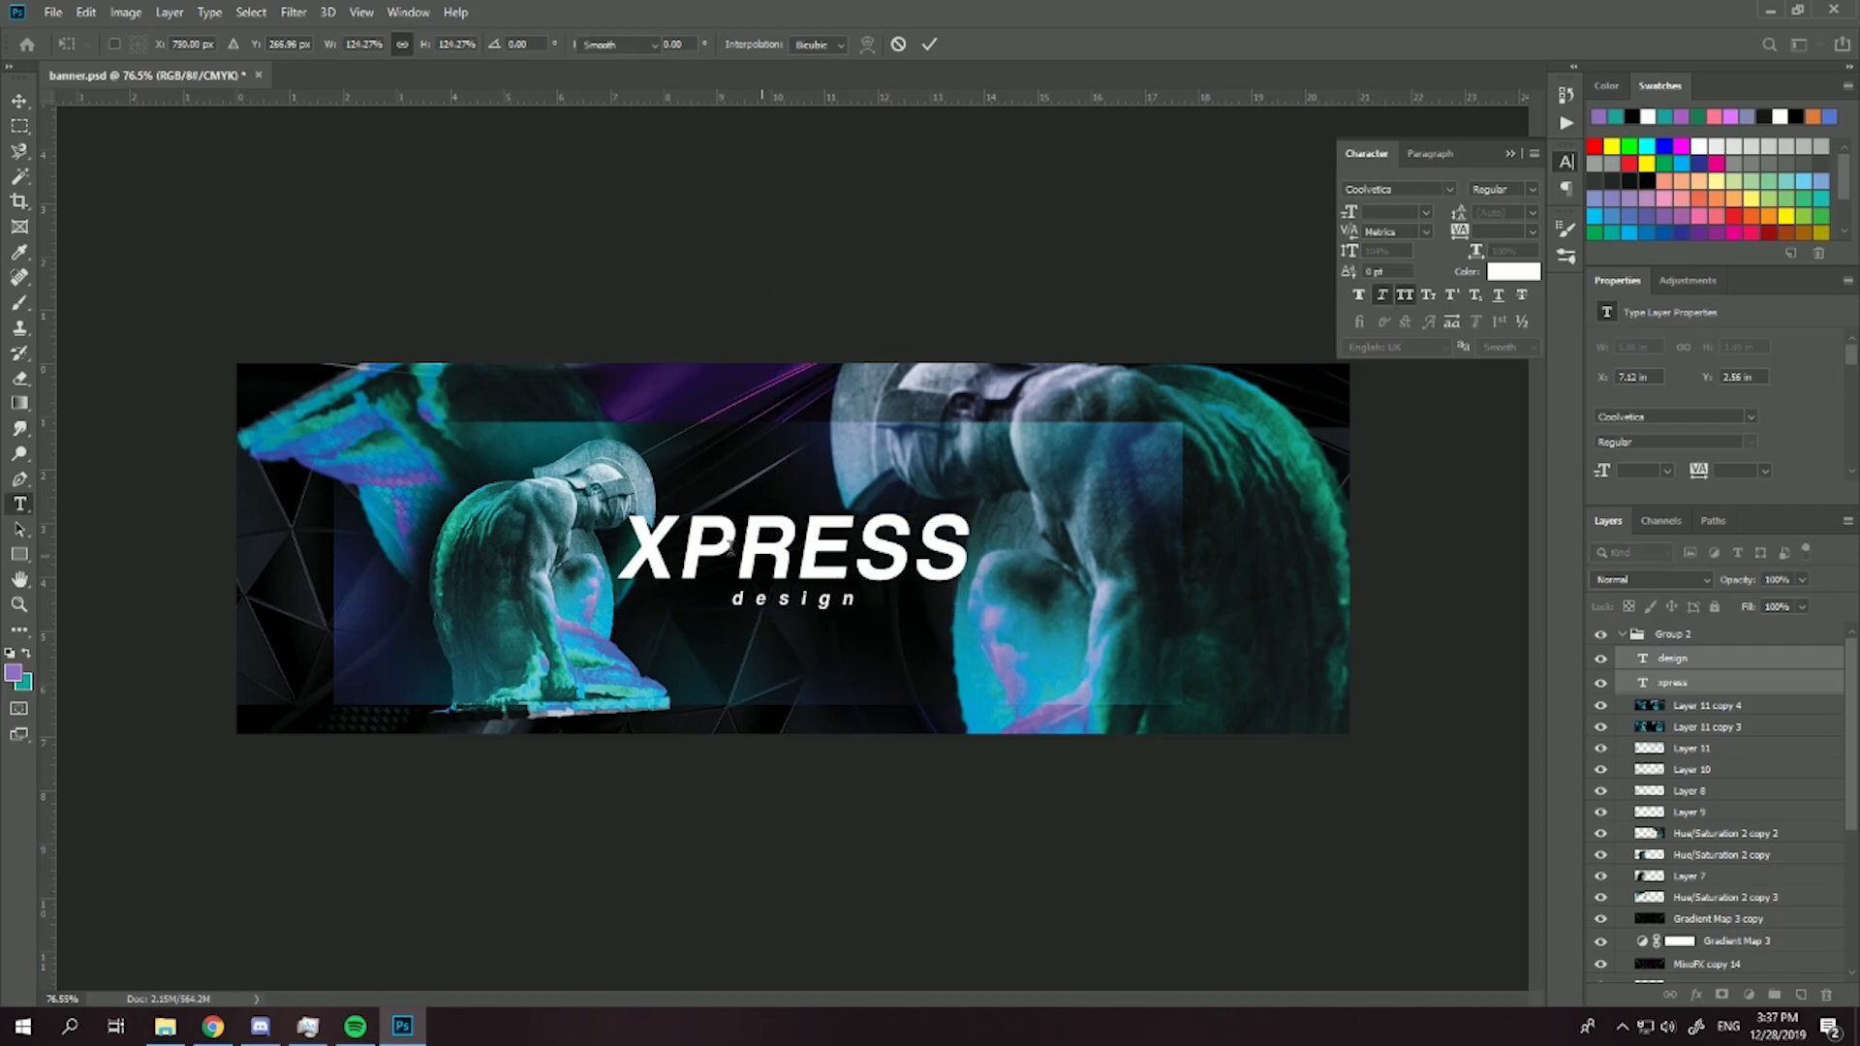
{"action": "scroll", "coordinate": [773, 575], "scroll_direction": "up", "scroll_amount": 5}
{"action": "scroll", "coordinate": [847, 600], "scroll_direction": "down", "scroll_amount": 5}
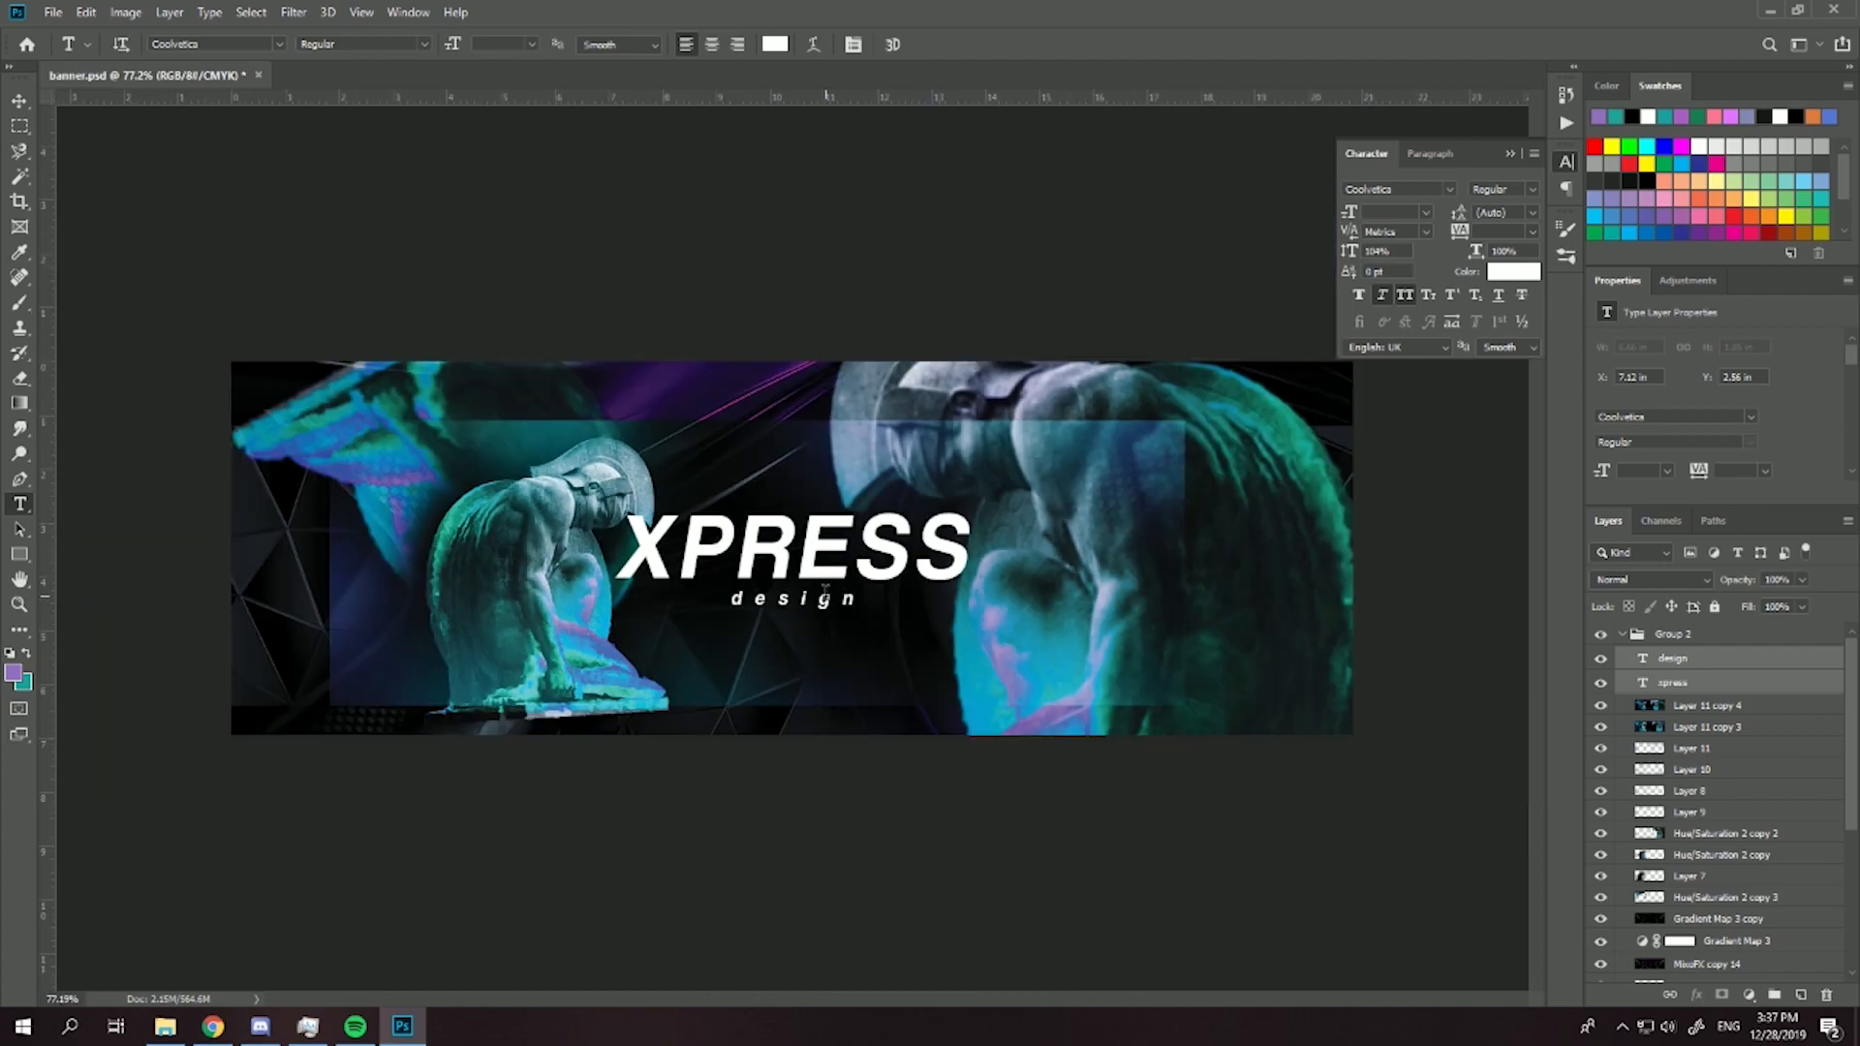
{"action": "scroll", "coordinate": [824, 590], "scroll_direction": "up", "scroll_amount": 4}
- Duplicate the xpress text layer and give the copy a gradient stroke using the Foreground to Background preset
{"action": "left_click", "coordinate": [1714, 682]}
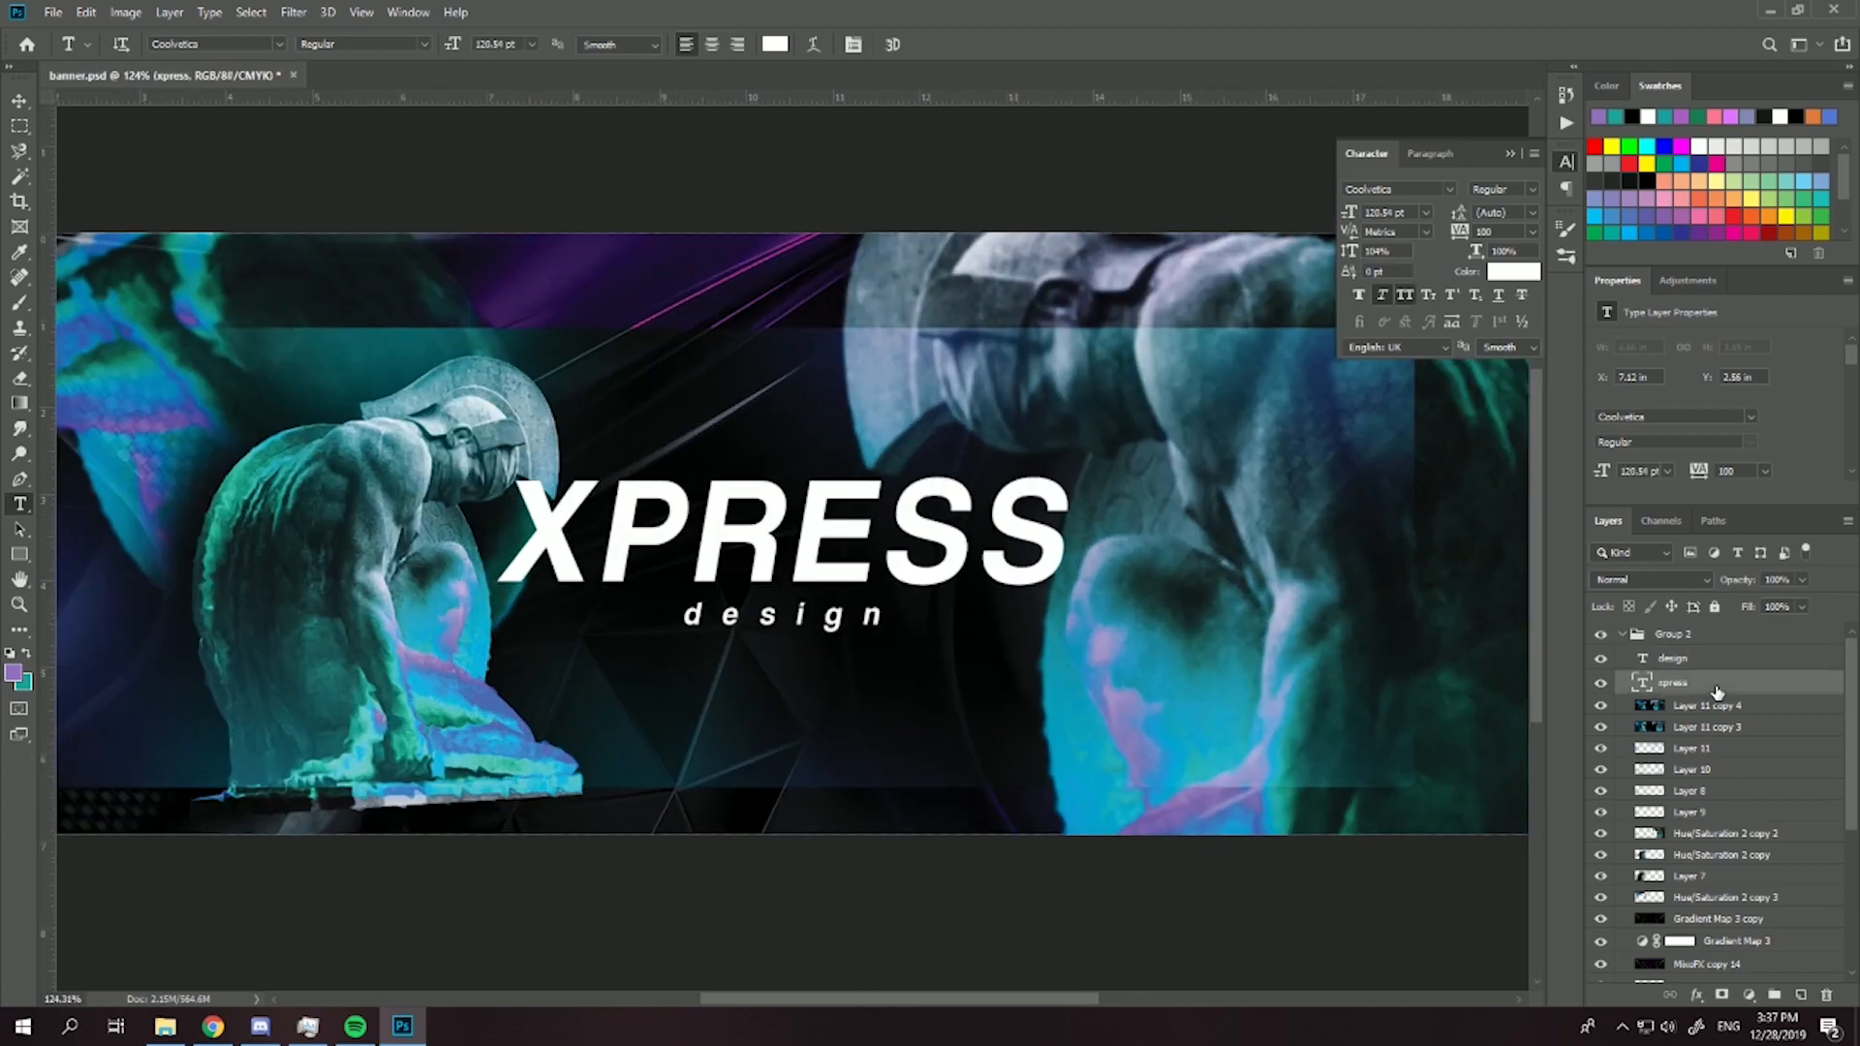
{"action": "key", "text": "ctrl+j"}
{"action": "double_click", "coordinate": [1760, 683]}
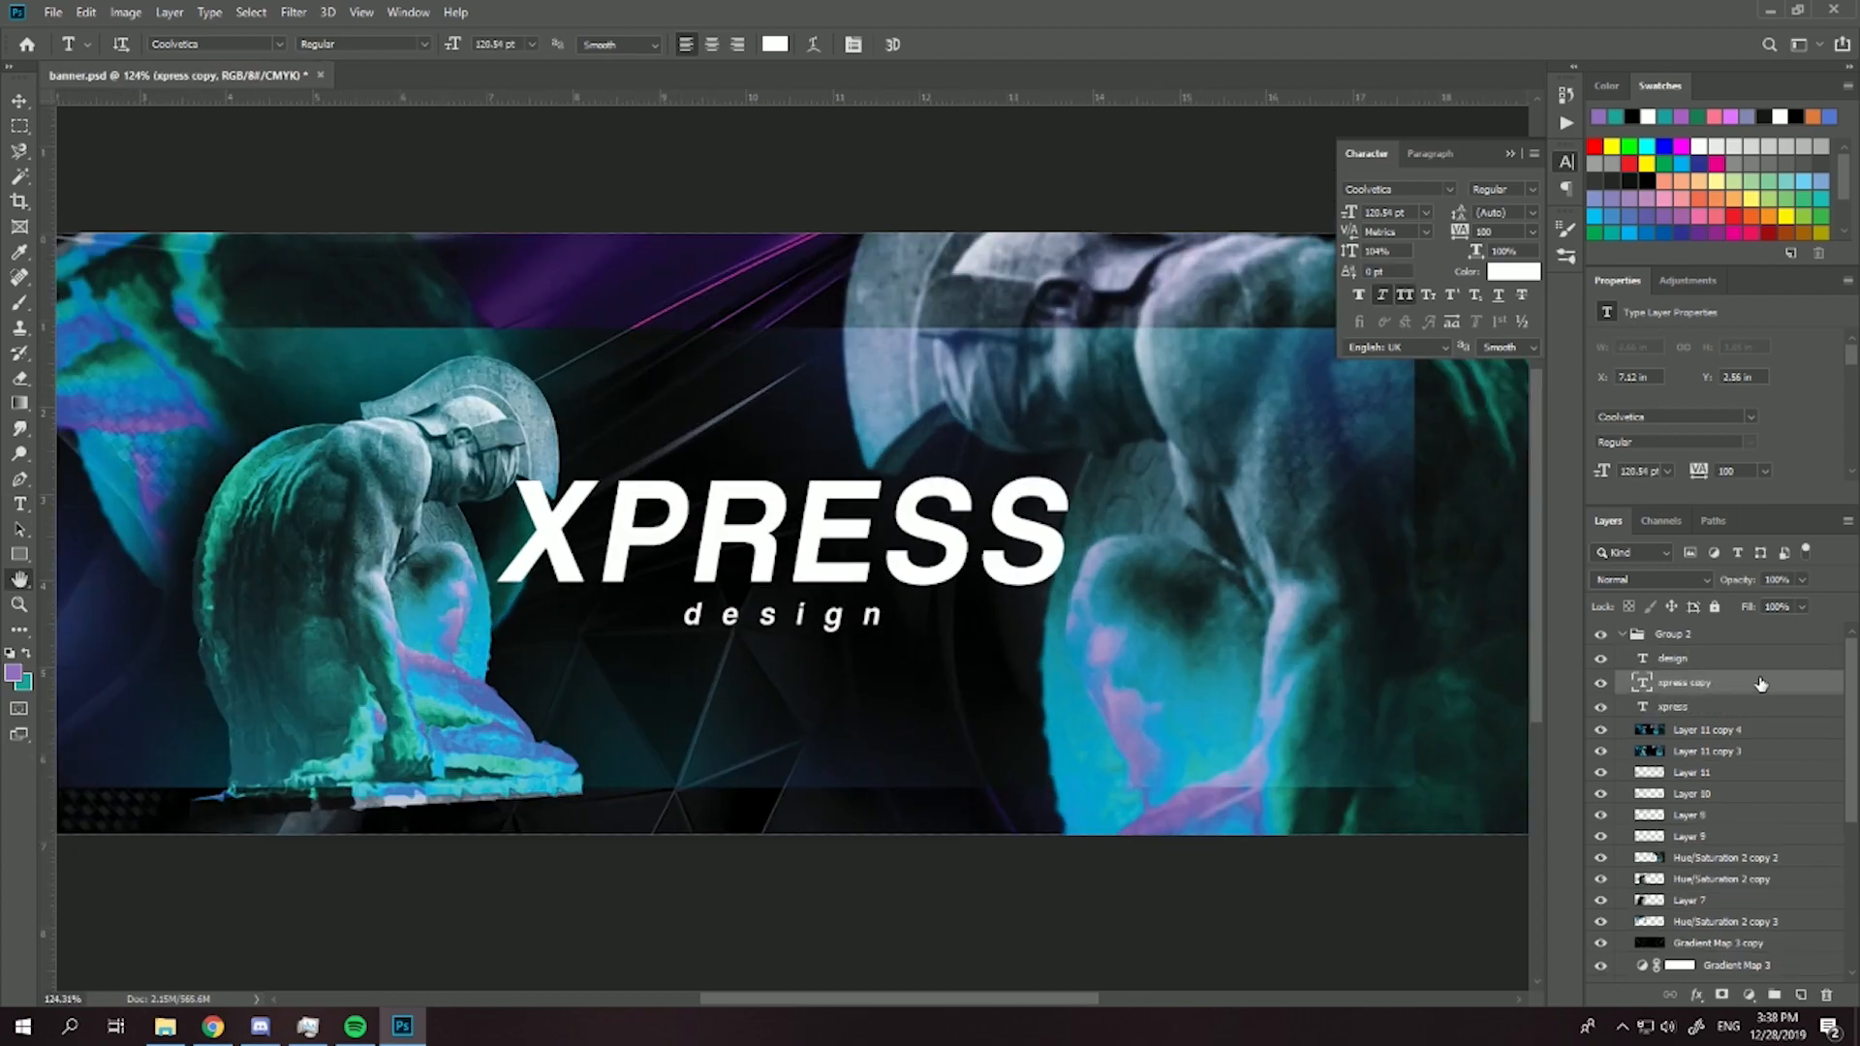
{"action": "left_click", "coordinate": [1134, 419]}
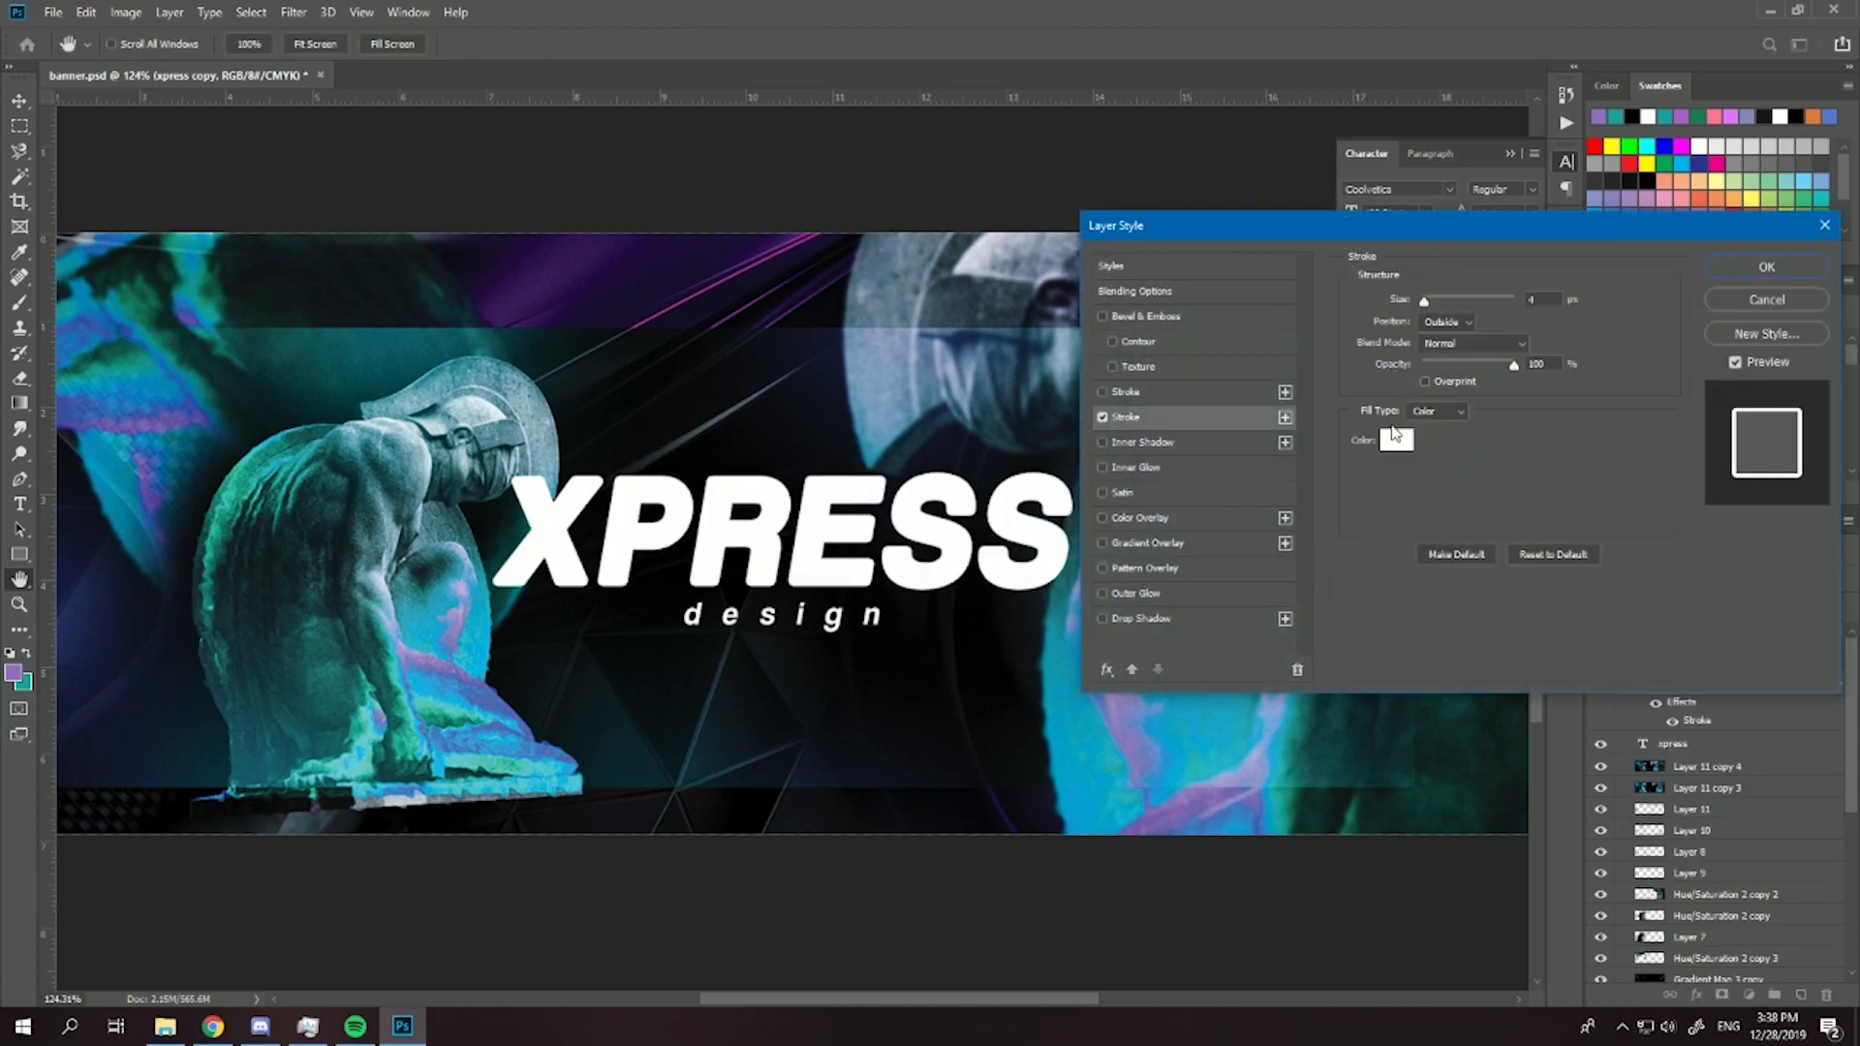
{"action": "left_click", "coordinate": [1422, 419]}
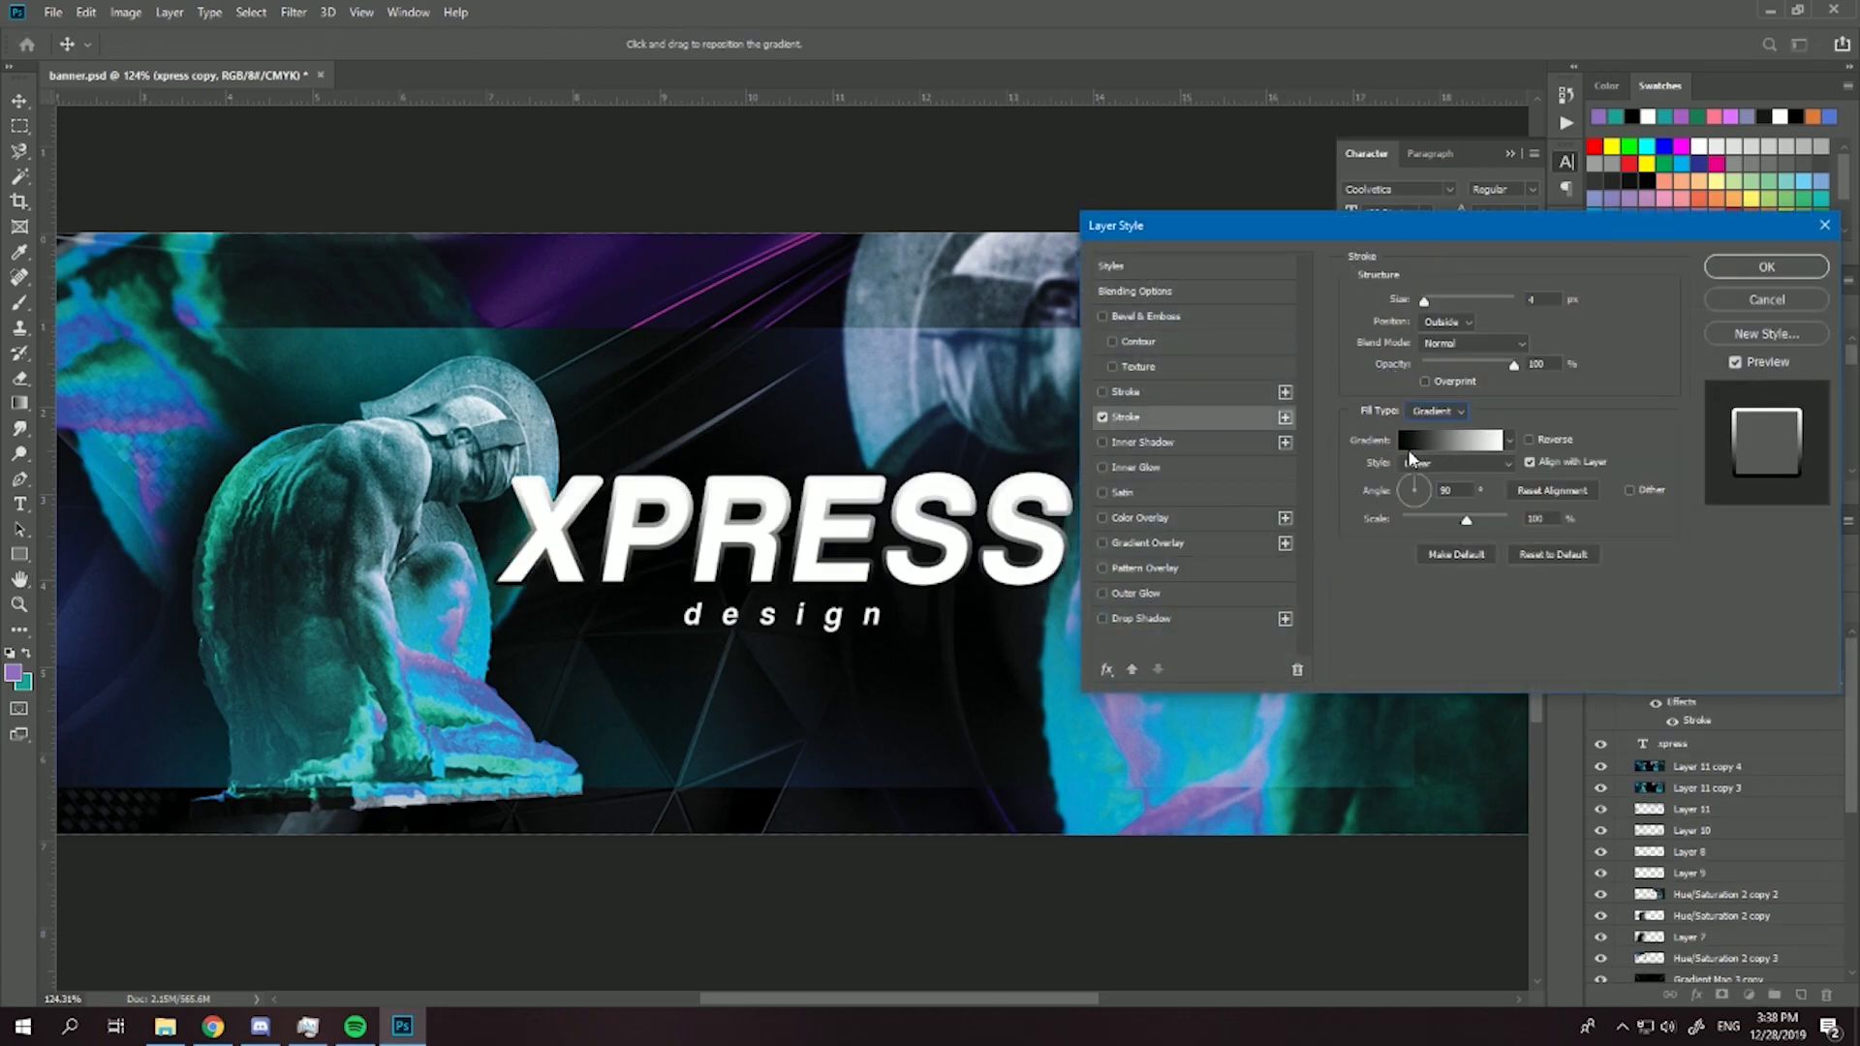
{"action": "left_click", "coordinate": [1413, 449]}
{"action": "left_click", "coordinate": [1199, 499]}
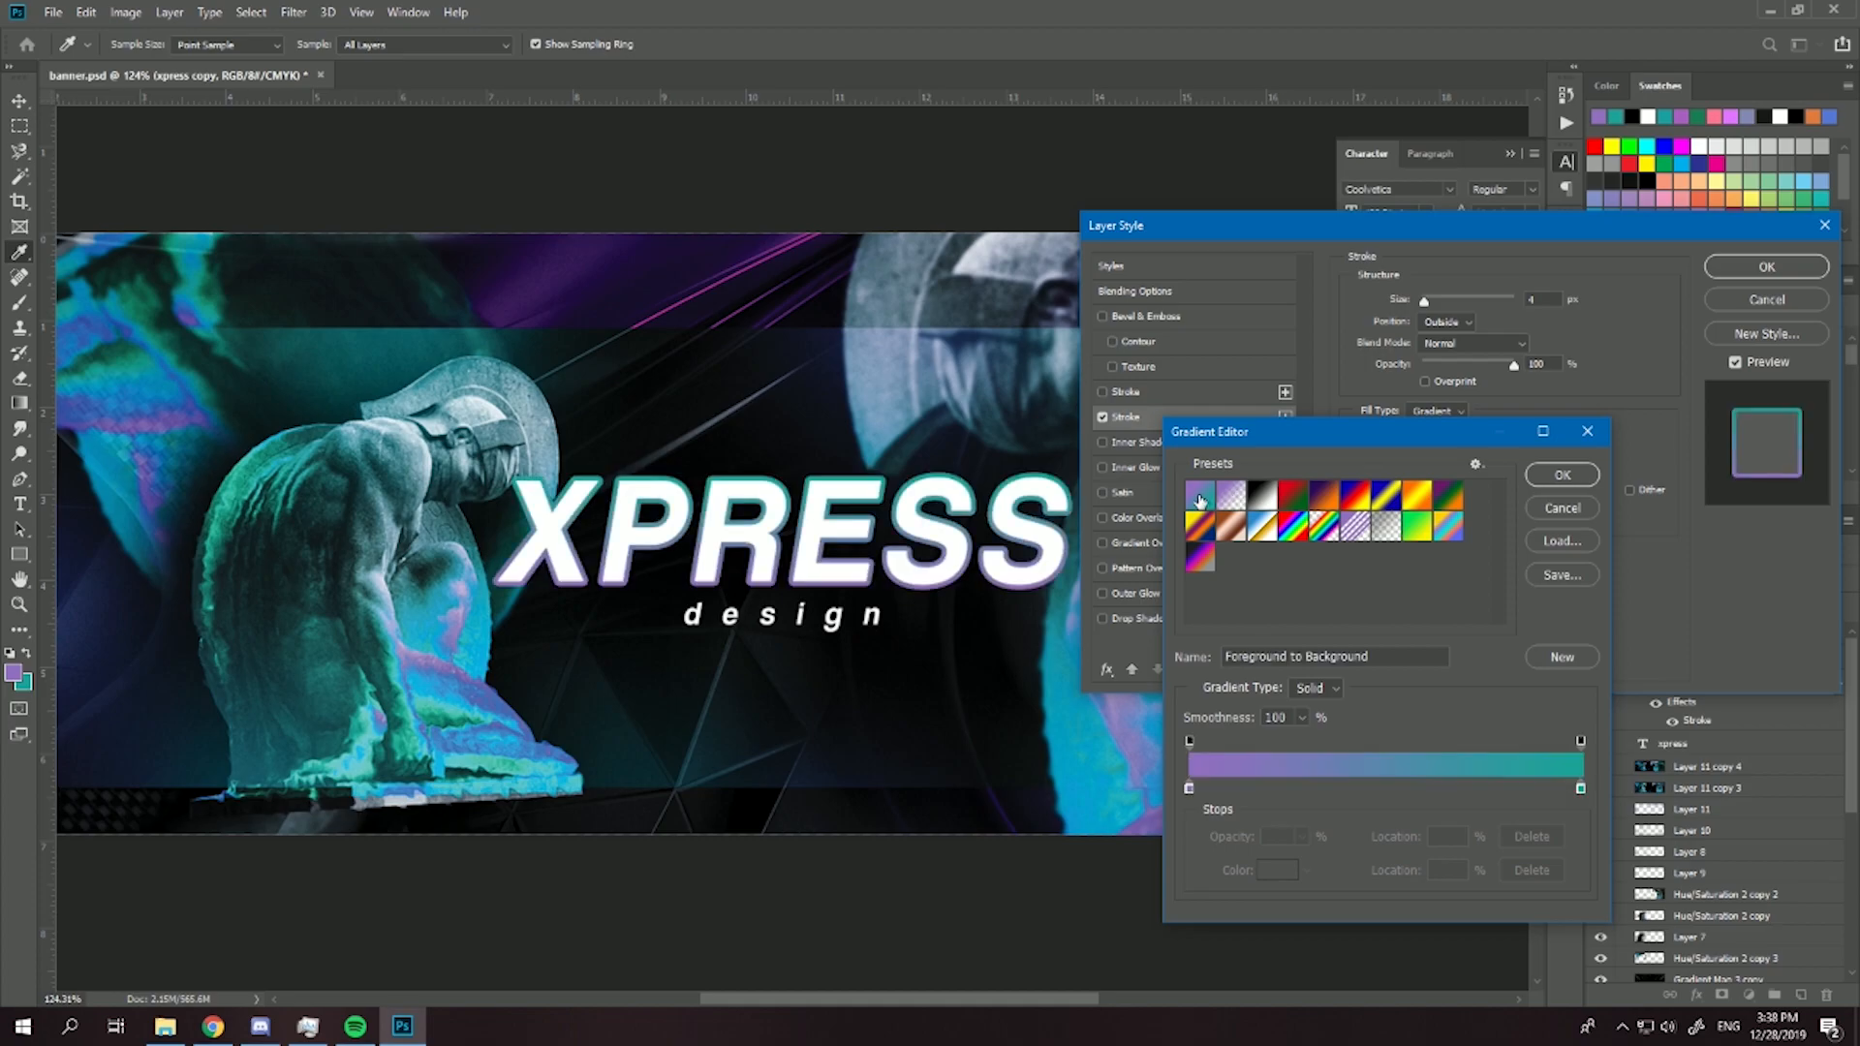
{"action": "left_click", "coordinate": [1560, 475]}
- Set the xpress copy's stroke size to 2 px, adjust its gradient and apply the layer style
{"action": "type", "text": "2"}
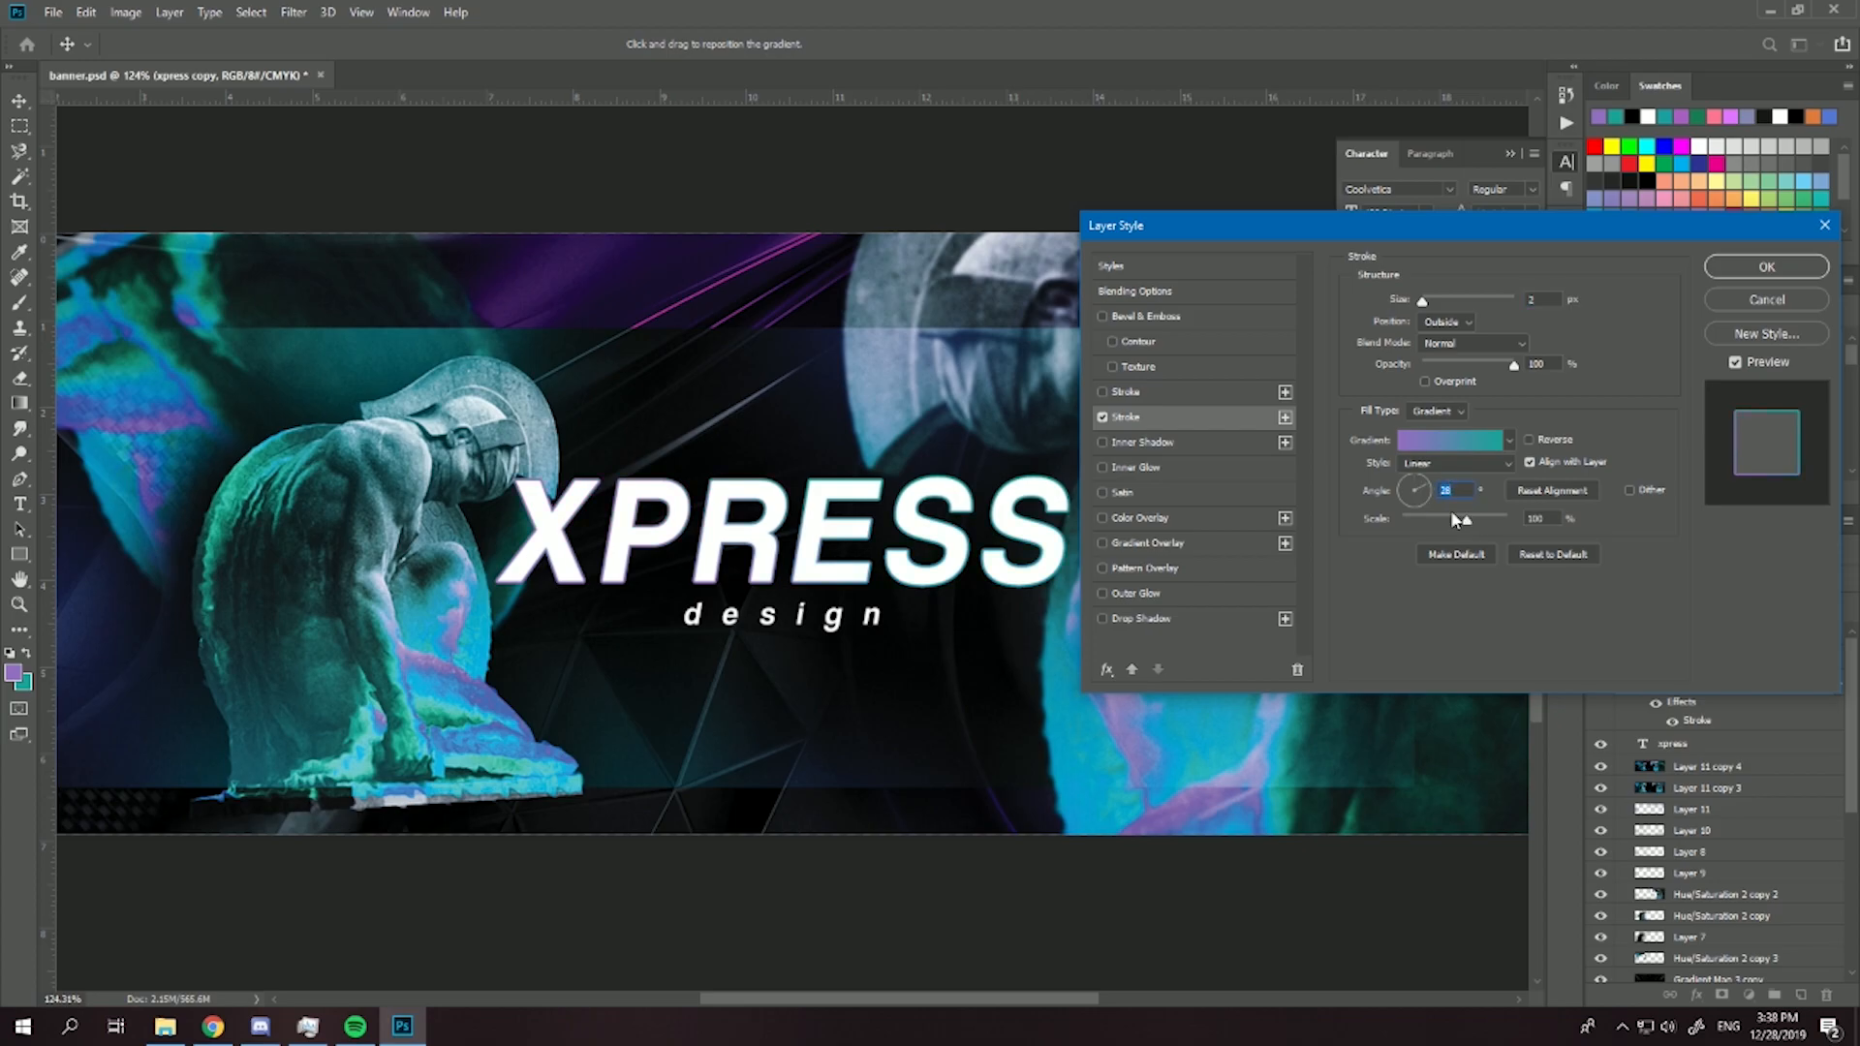
{"action": "left_click_drag", "start_coordinate": [1462, 522], "coordinate": [1494, 526]}
{"action": "left_click_drag", "start_coordinate": [1402, 520], "coordinate": [1579, 545]}
{"action": "left_click", "coordinate": [1749, 267]}
- Set the xpress copy's fill opacity to 0% so that only its gradient stroke is drawn
{"action": "key", "text": "ctrl+plus"}
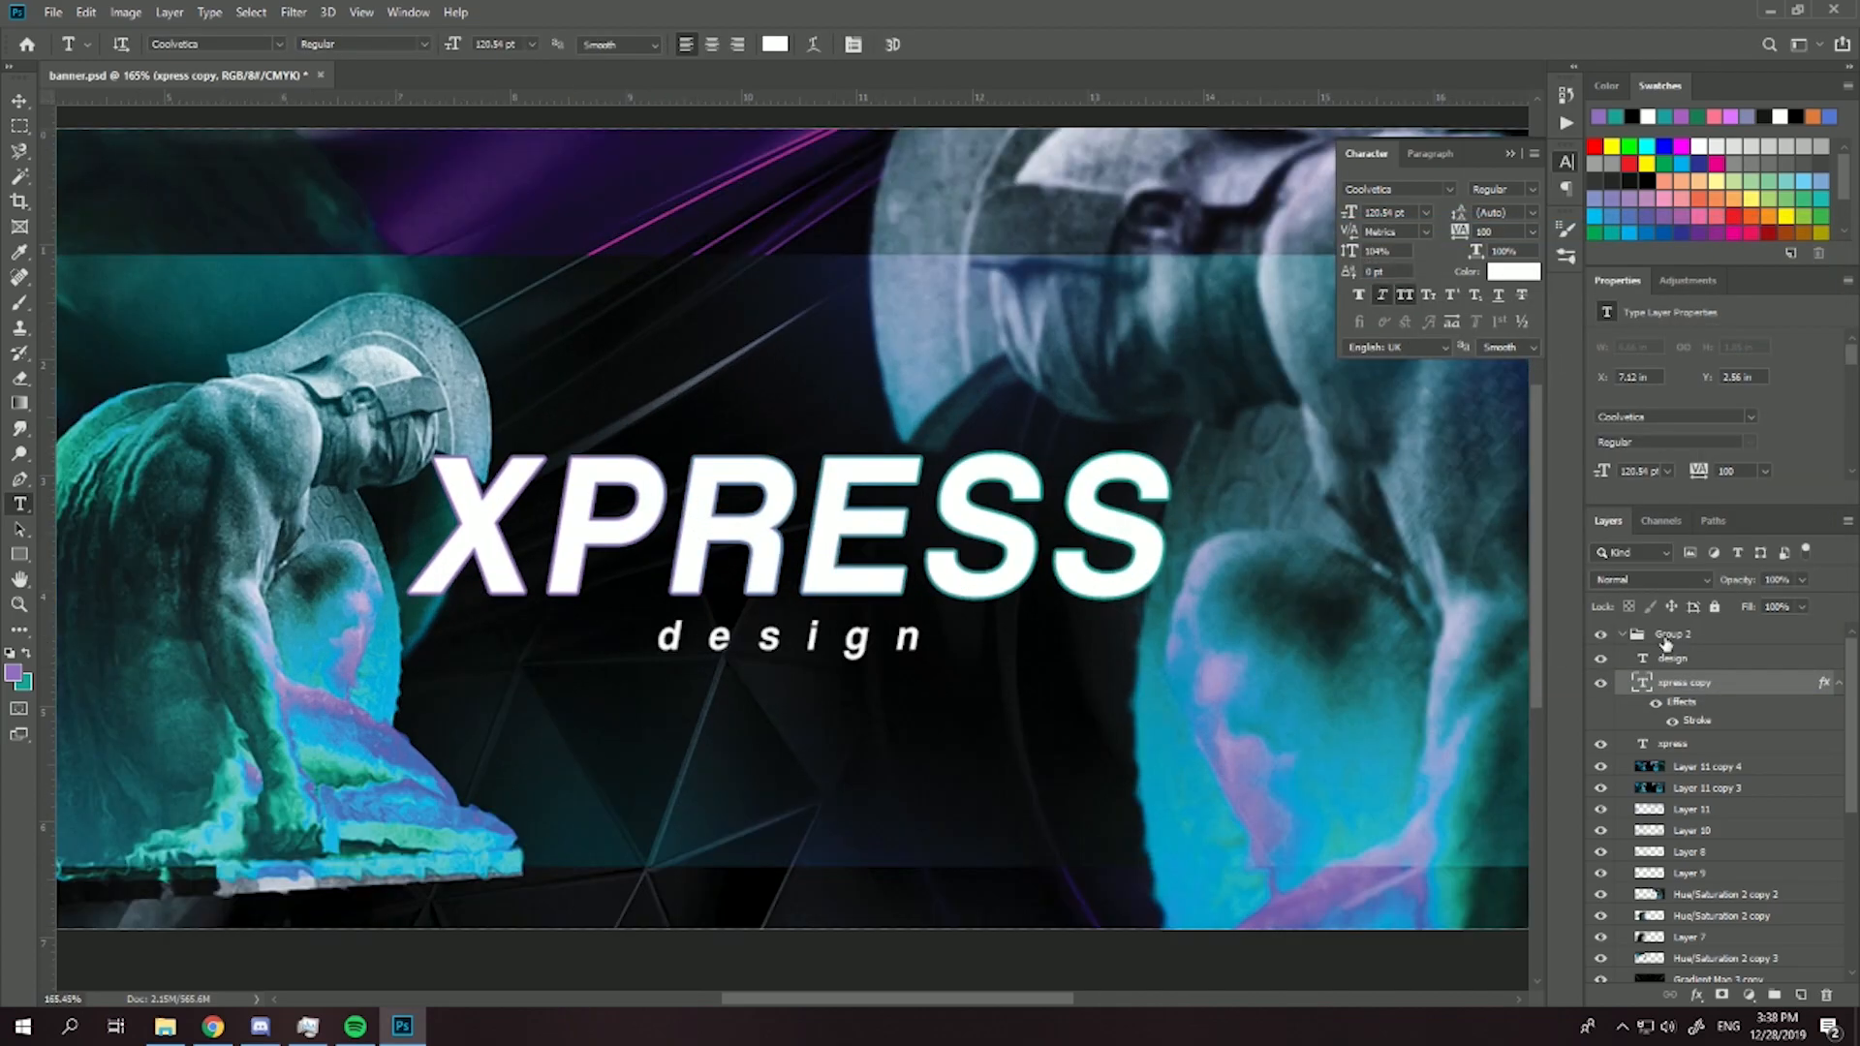
{"action": "left_click", "coordinate": [1602, 660]}
{"action": "left_click", "coordinate": [1602, 658]}
{"action": "double_click", "coordinate": [1740, 685]}
{"action": "left_click_drag", "start_coordinate": [1453, 371], "coordinate": [1441, 374]}
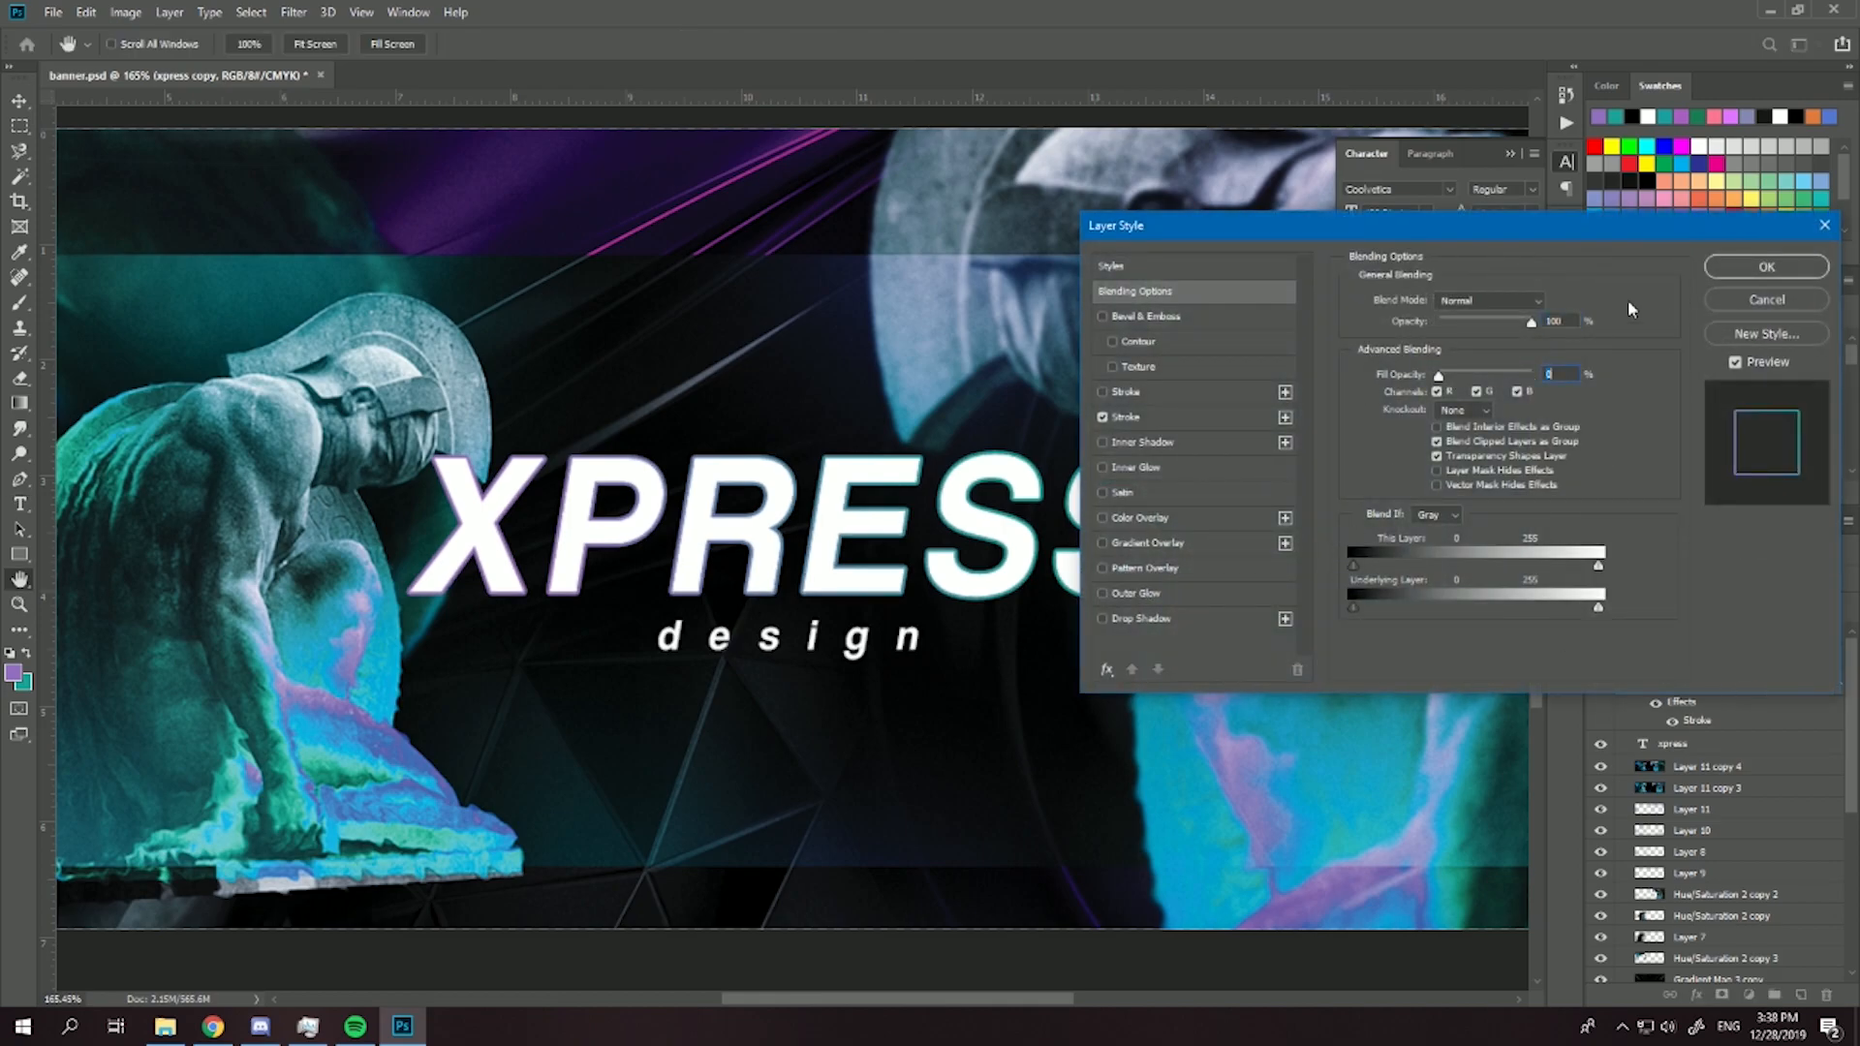
{"action": "left_click", "coordinate": [1767, 266]}
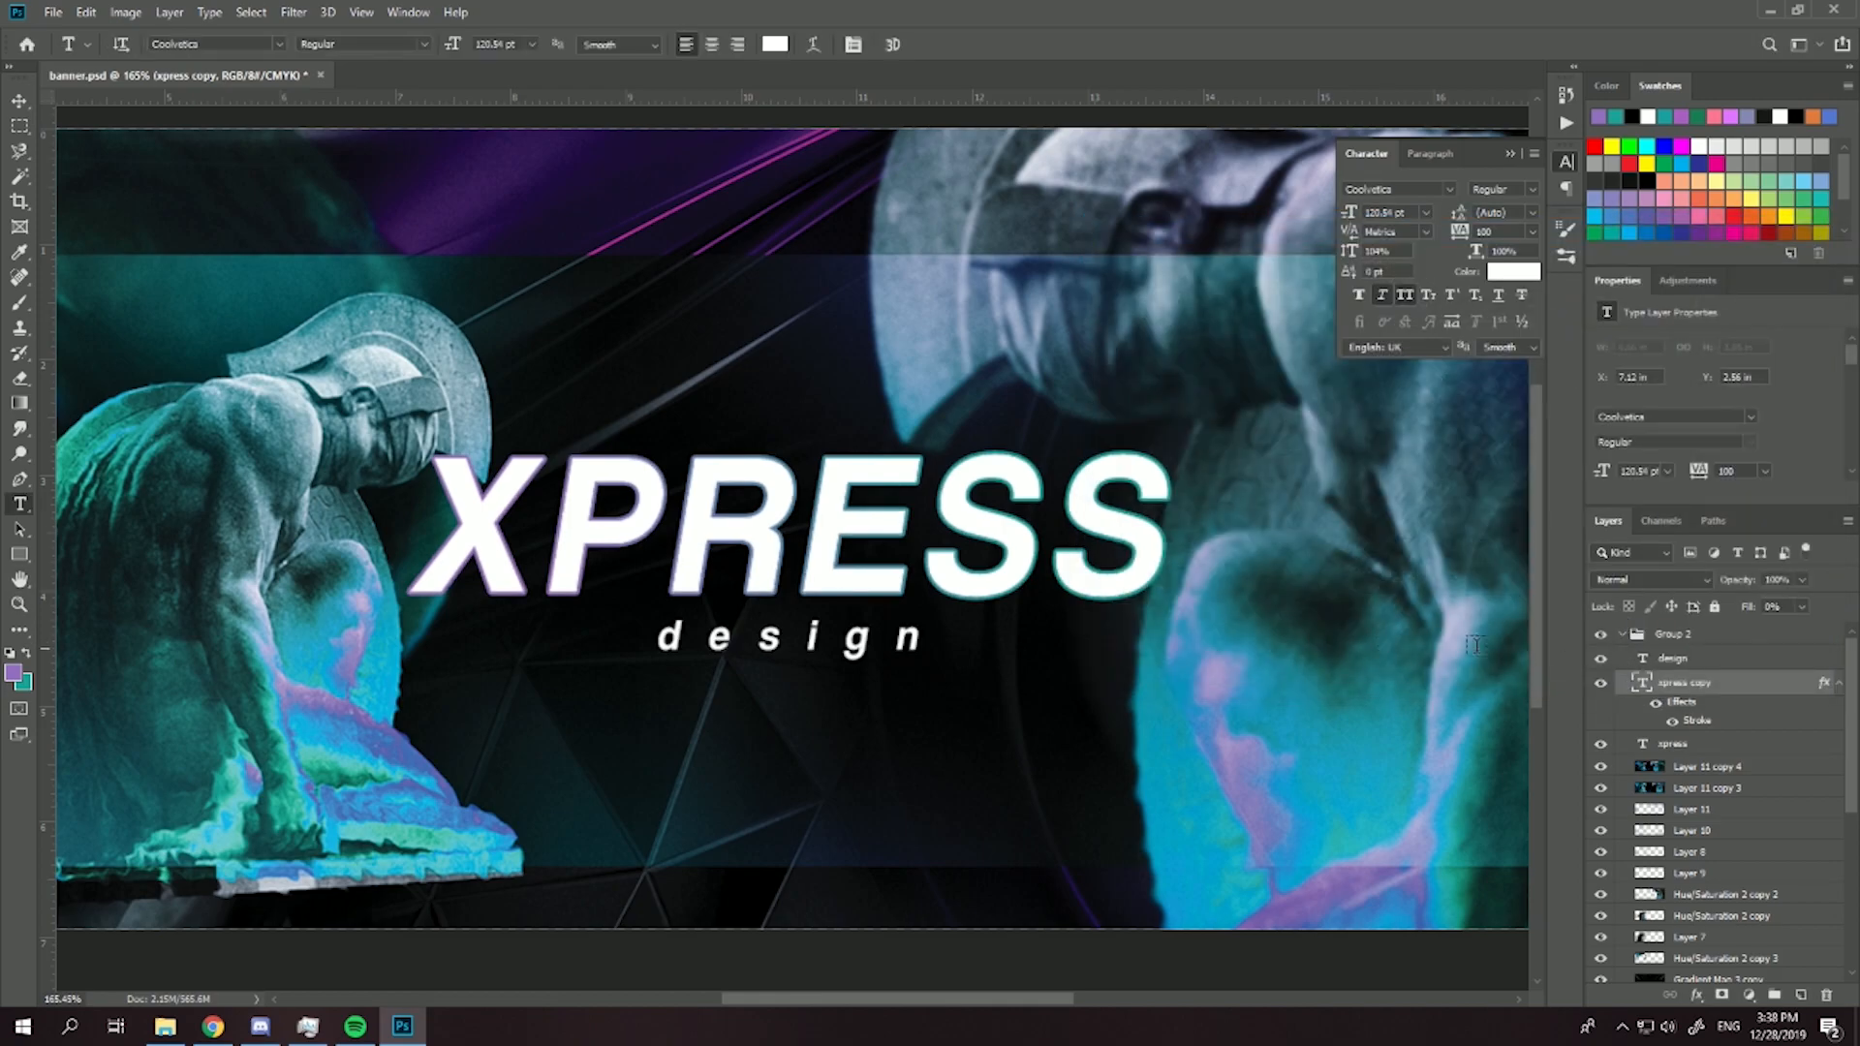
- Add an empty layer and merge it with the xpress copy to turn the outline into a pixel layer
{"action": "left_click", "coordinate": [1801, 994]}
{"action": "left_click", "coordinate": [1699, 707], "text": "shift"}
{"action": "key", "text": "ctrl+e"}
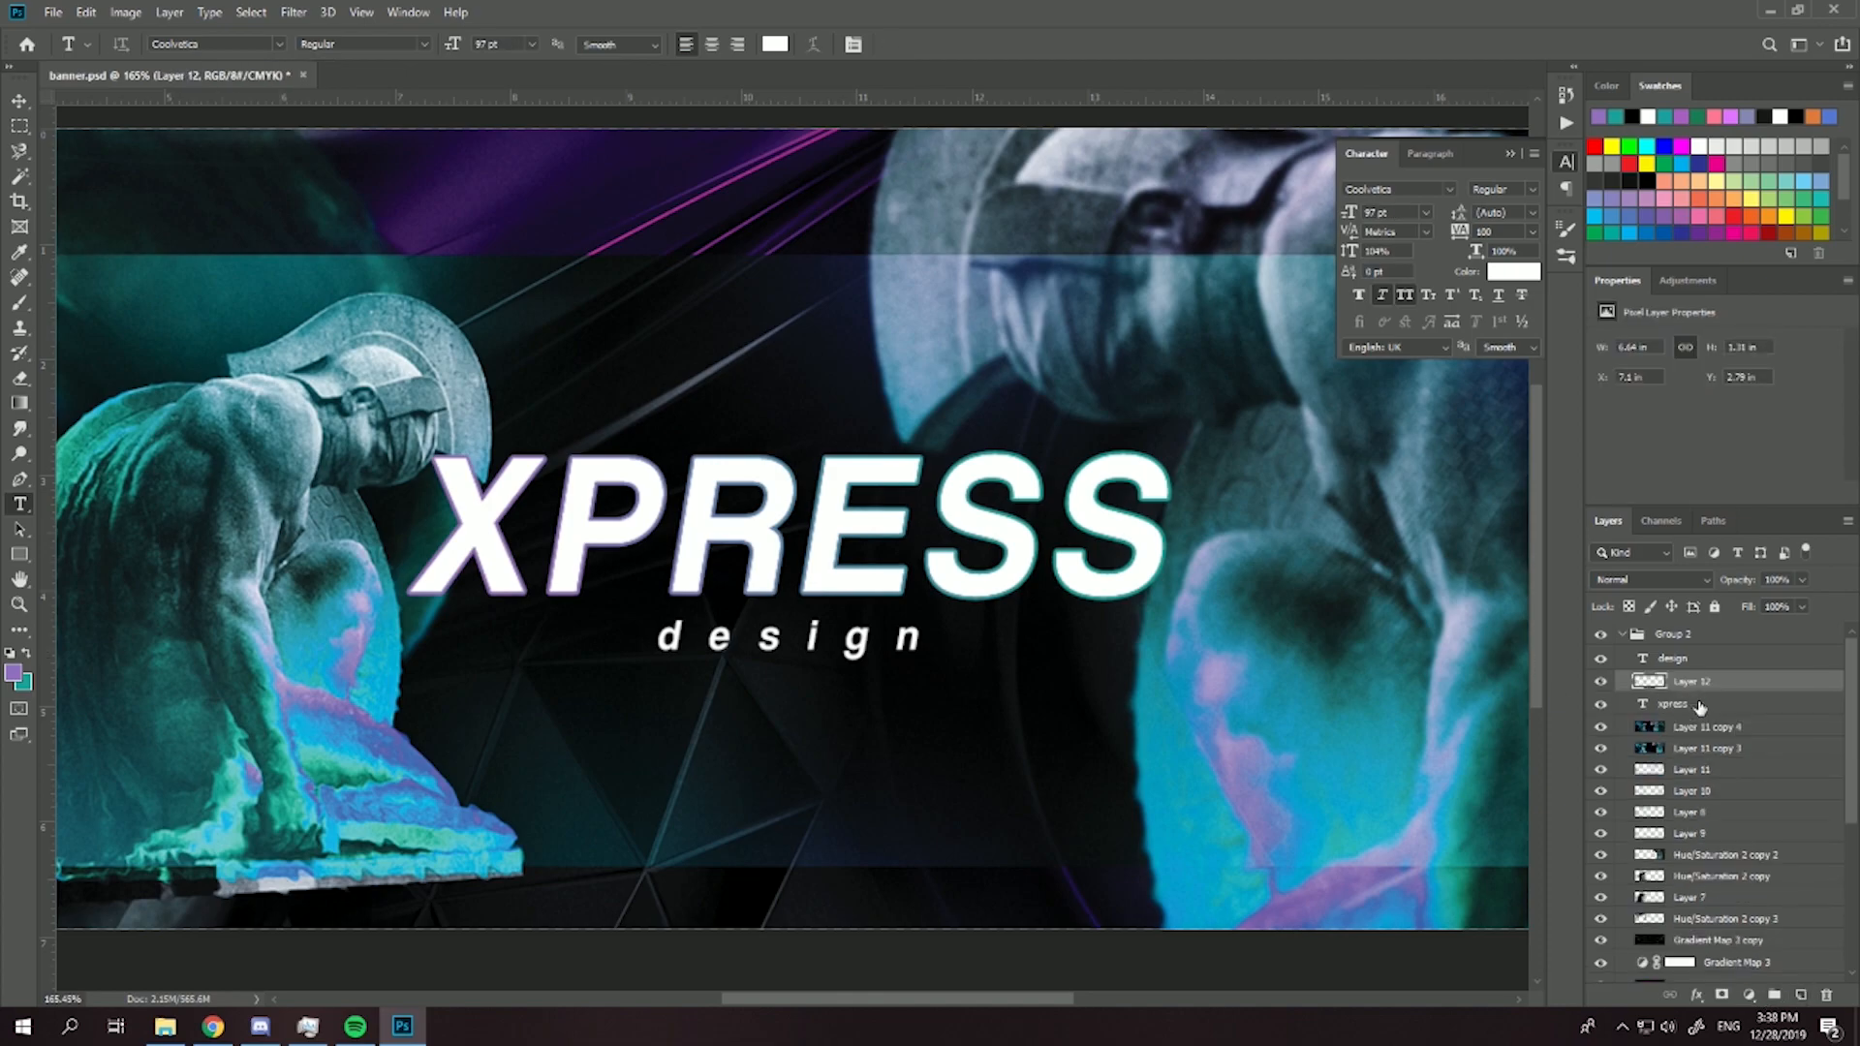
- Offset the Layer 12 outline down and right from the XPRESS text, to X 753 px and Y 252 px
{"action": "key", "text": "ctrl+t"}
{"action": "key", "text": "Down"}
{"action": "key", "text": "Down"}
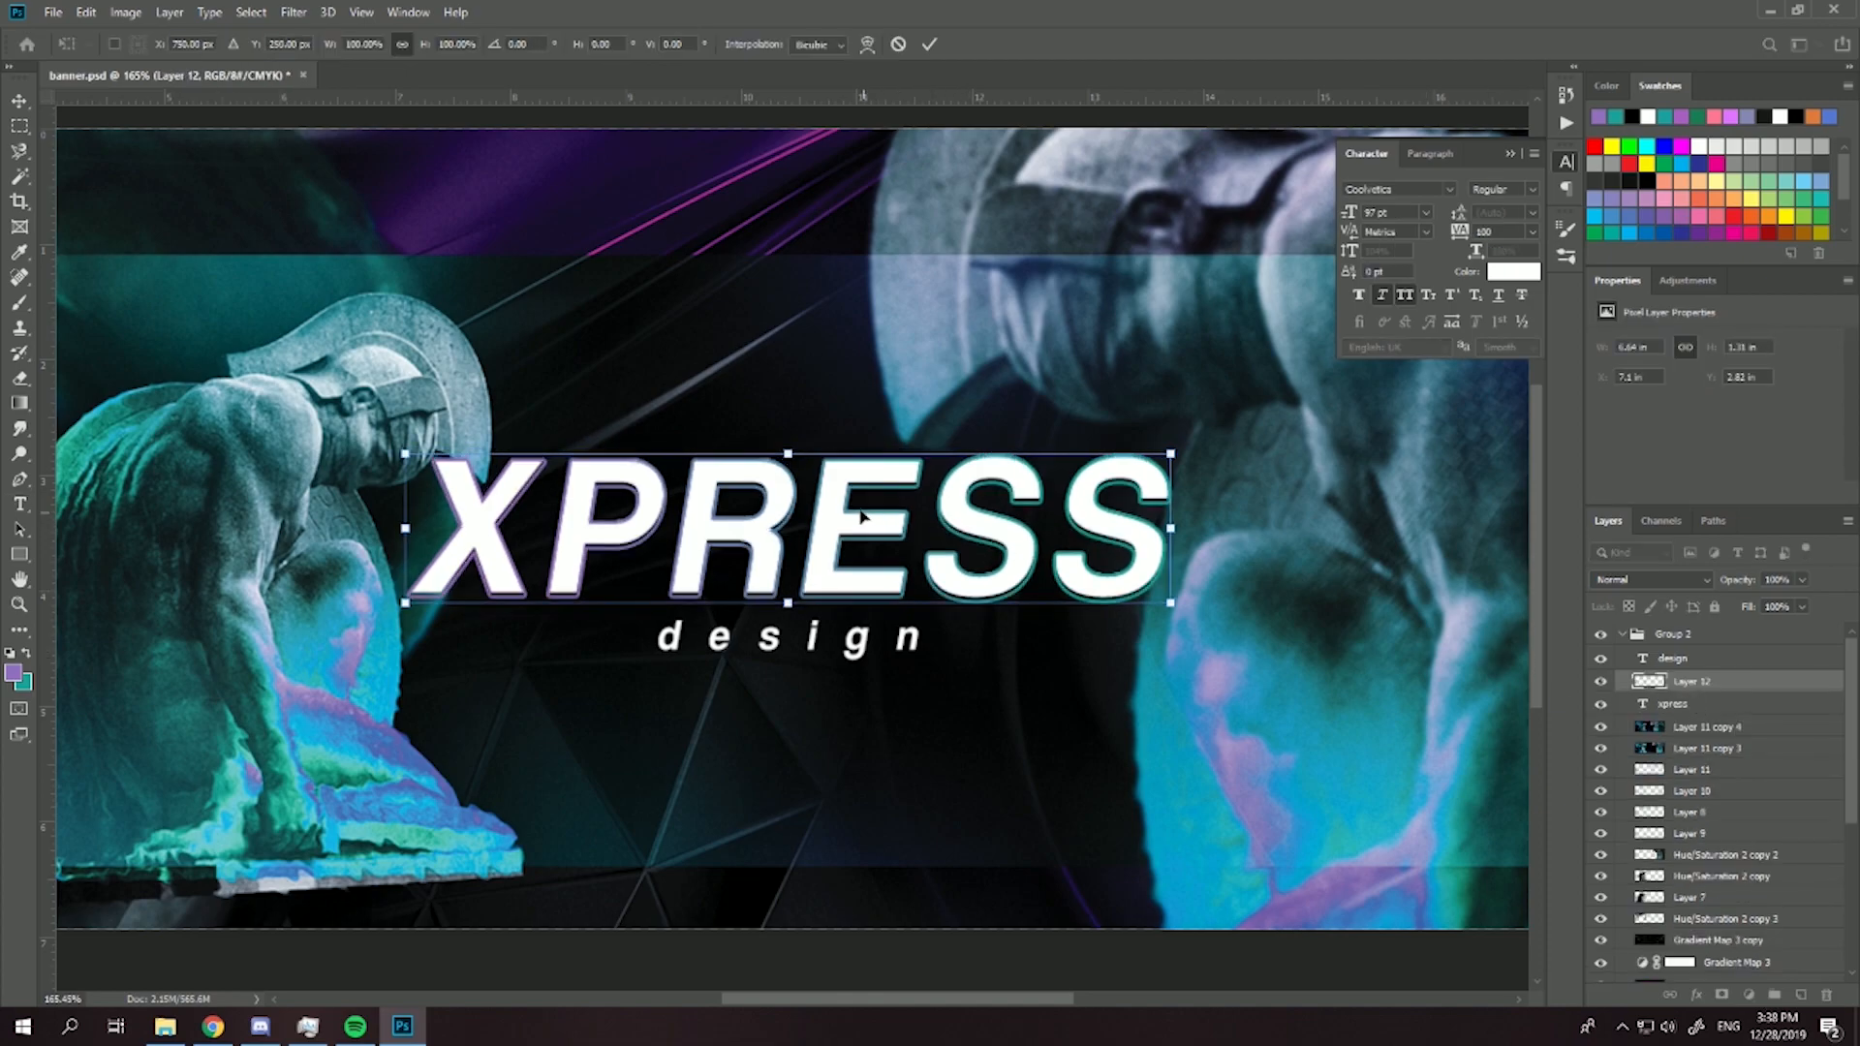
{"action": "key", "text": "Right"}
{"action": "key", "text": "Right"}
{"action": "key", "text": "Down"}
{"action": "key", "text": "Down"}
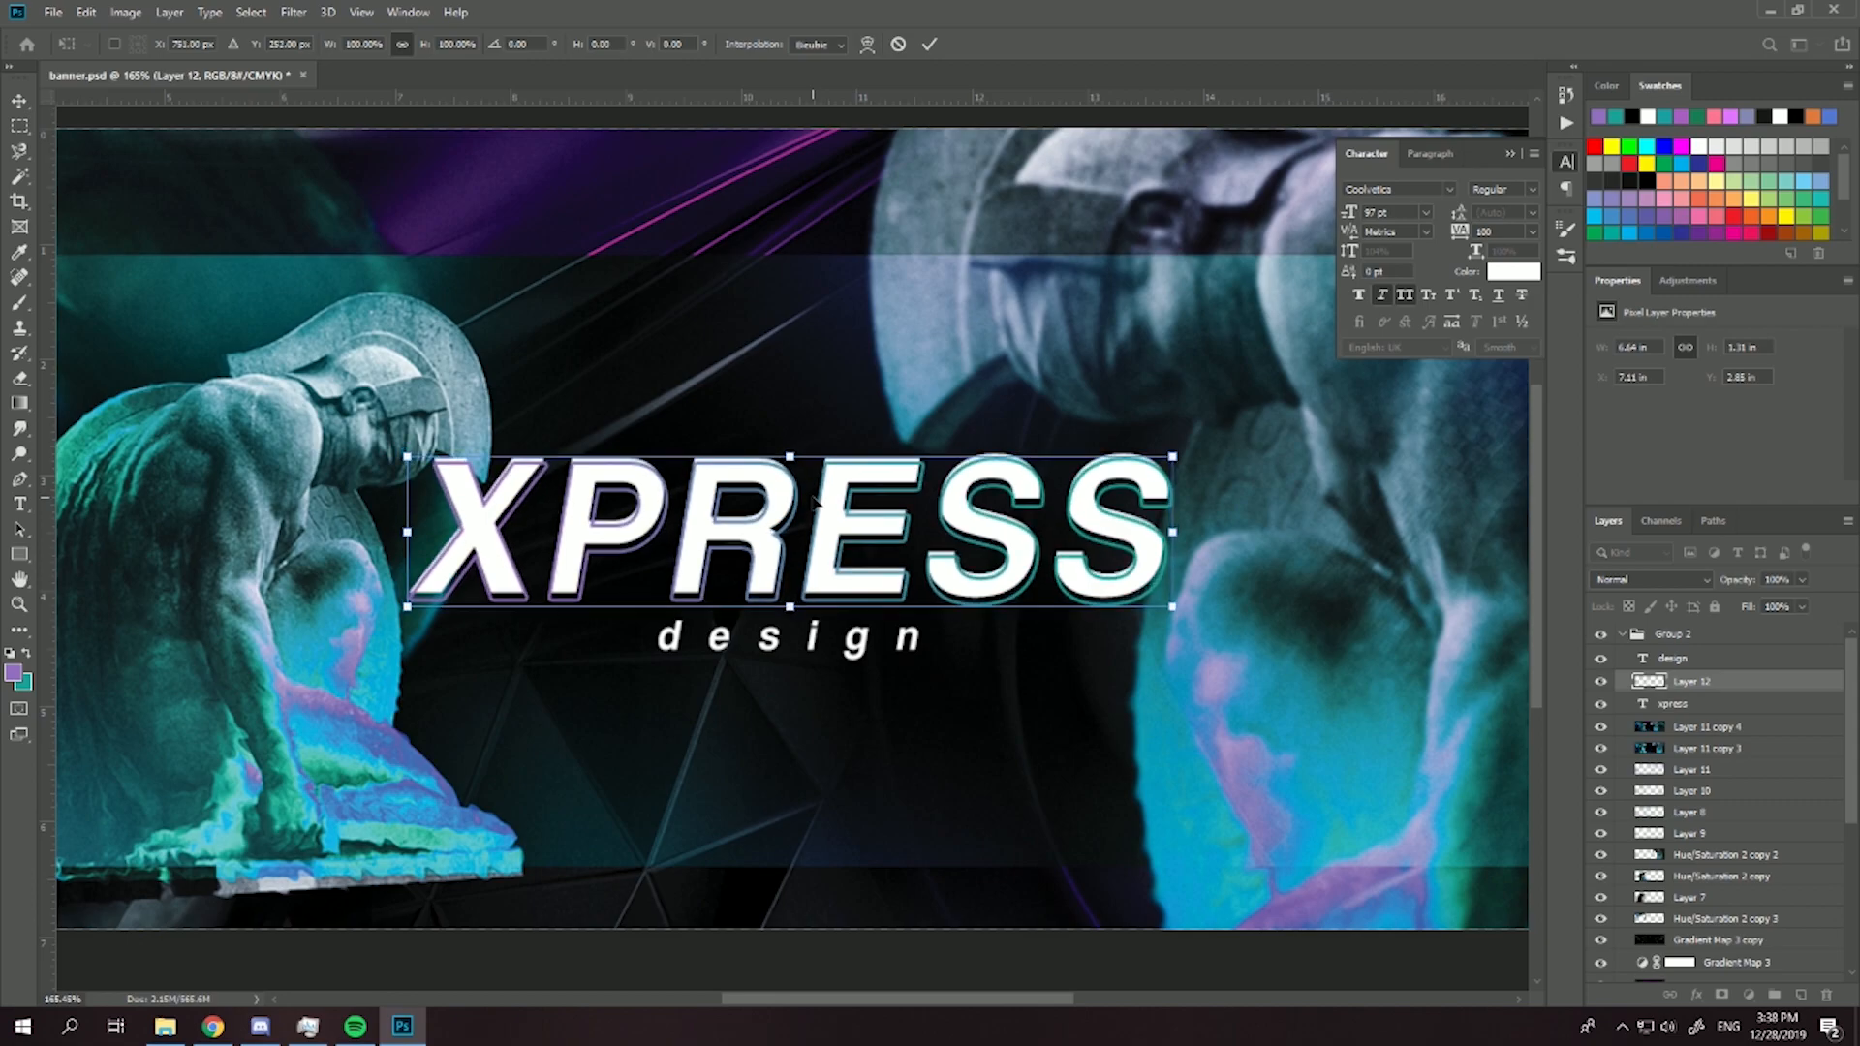
{"action": "key", "text": "Right"}
{"action": "scroll", "coordinate": [741, 502], "scroll_direction": "down", "scroll_amount": 2}
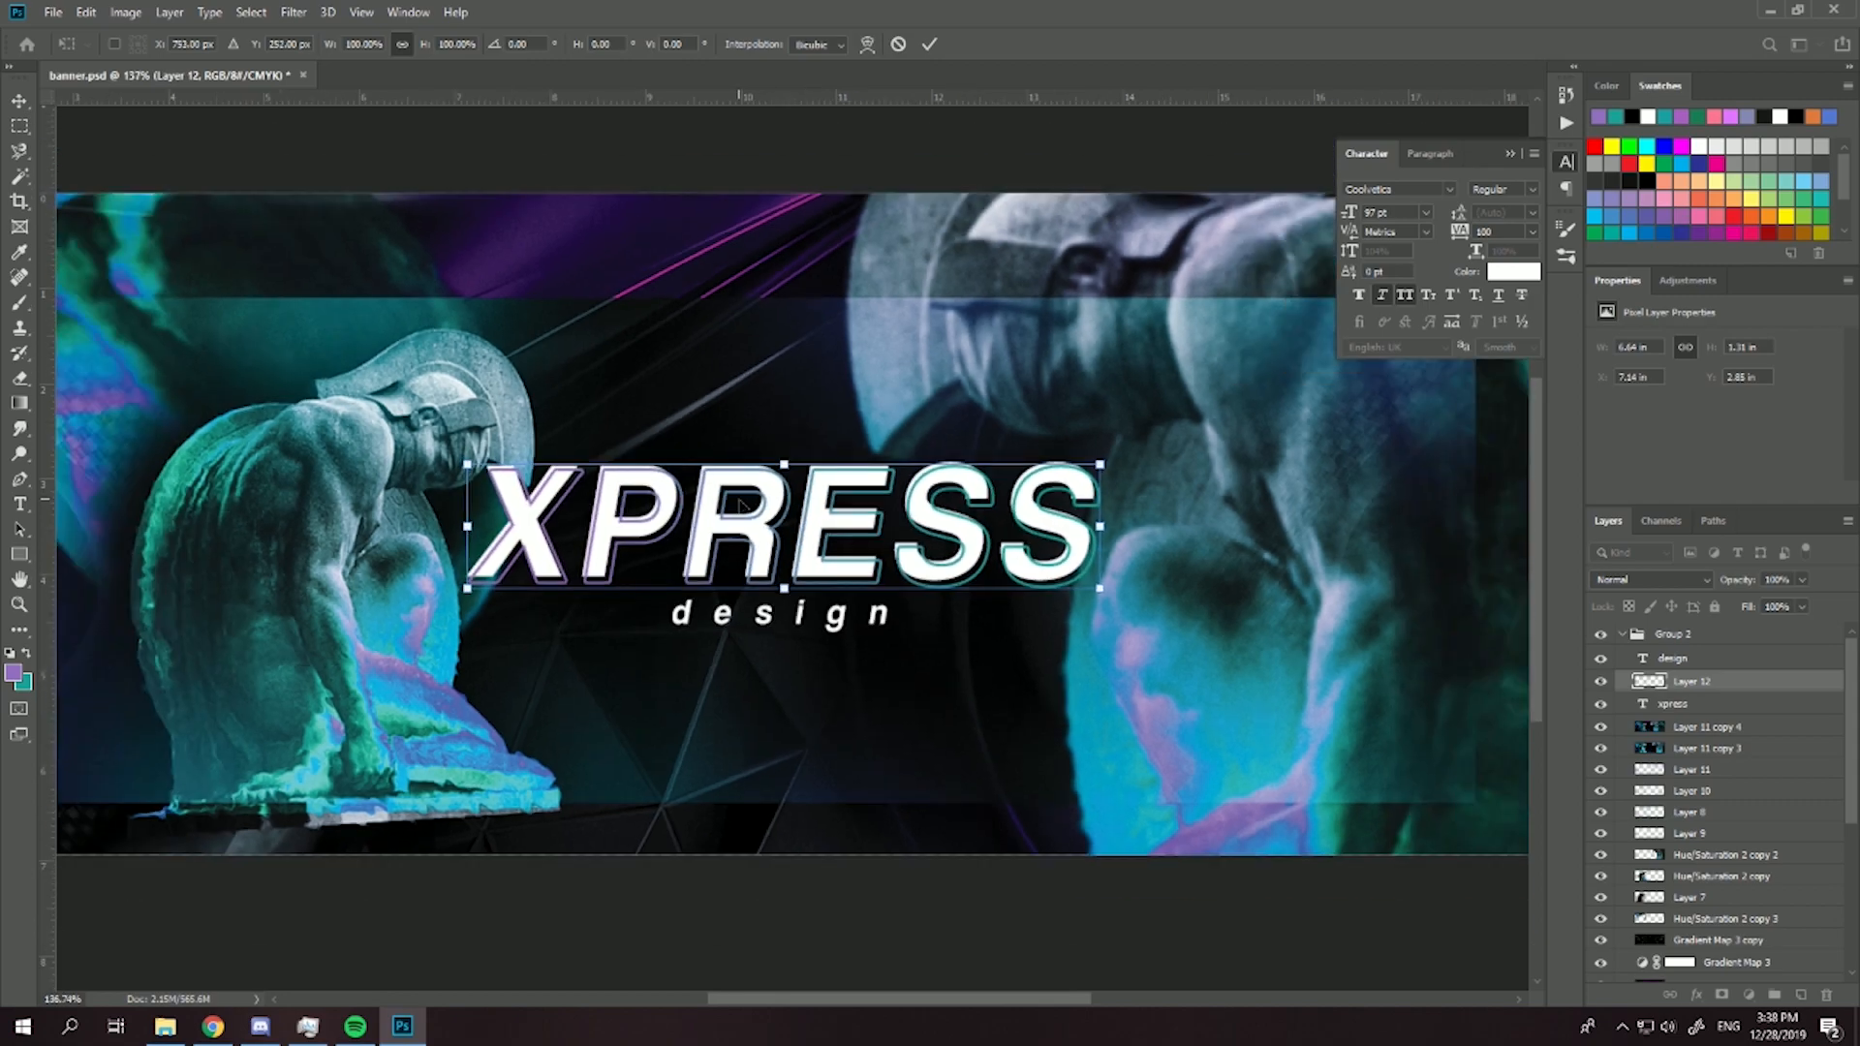
{"action": "key", "text": "Return"}
{"action": "scroll", "coordinate": [696, 513], "scroll_direction": "down", "scroll_amount": 3}
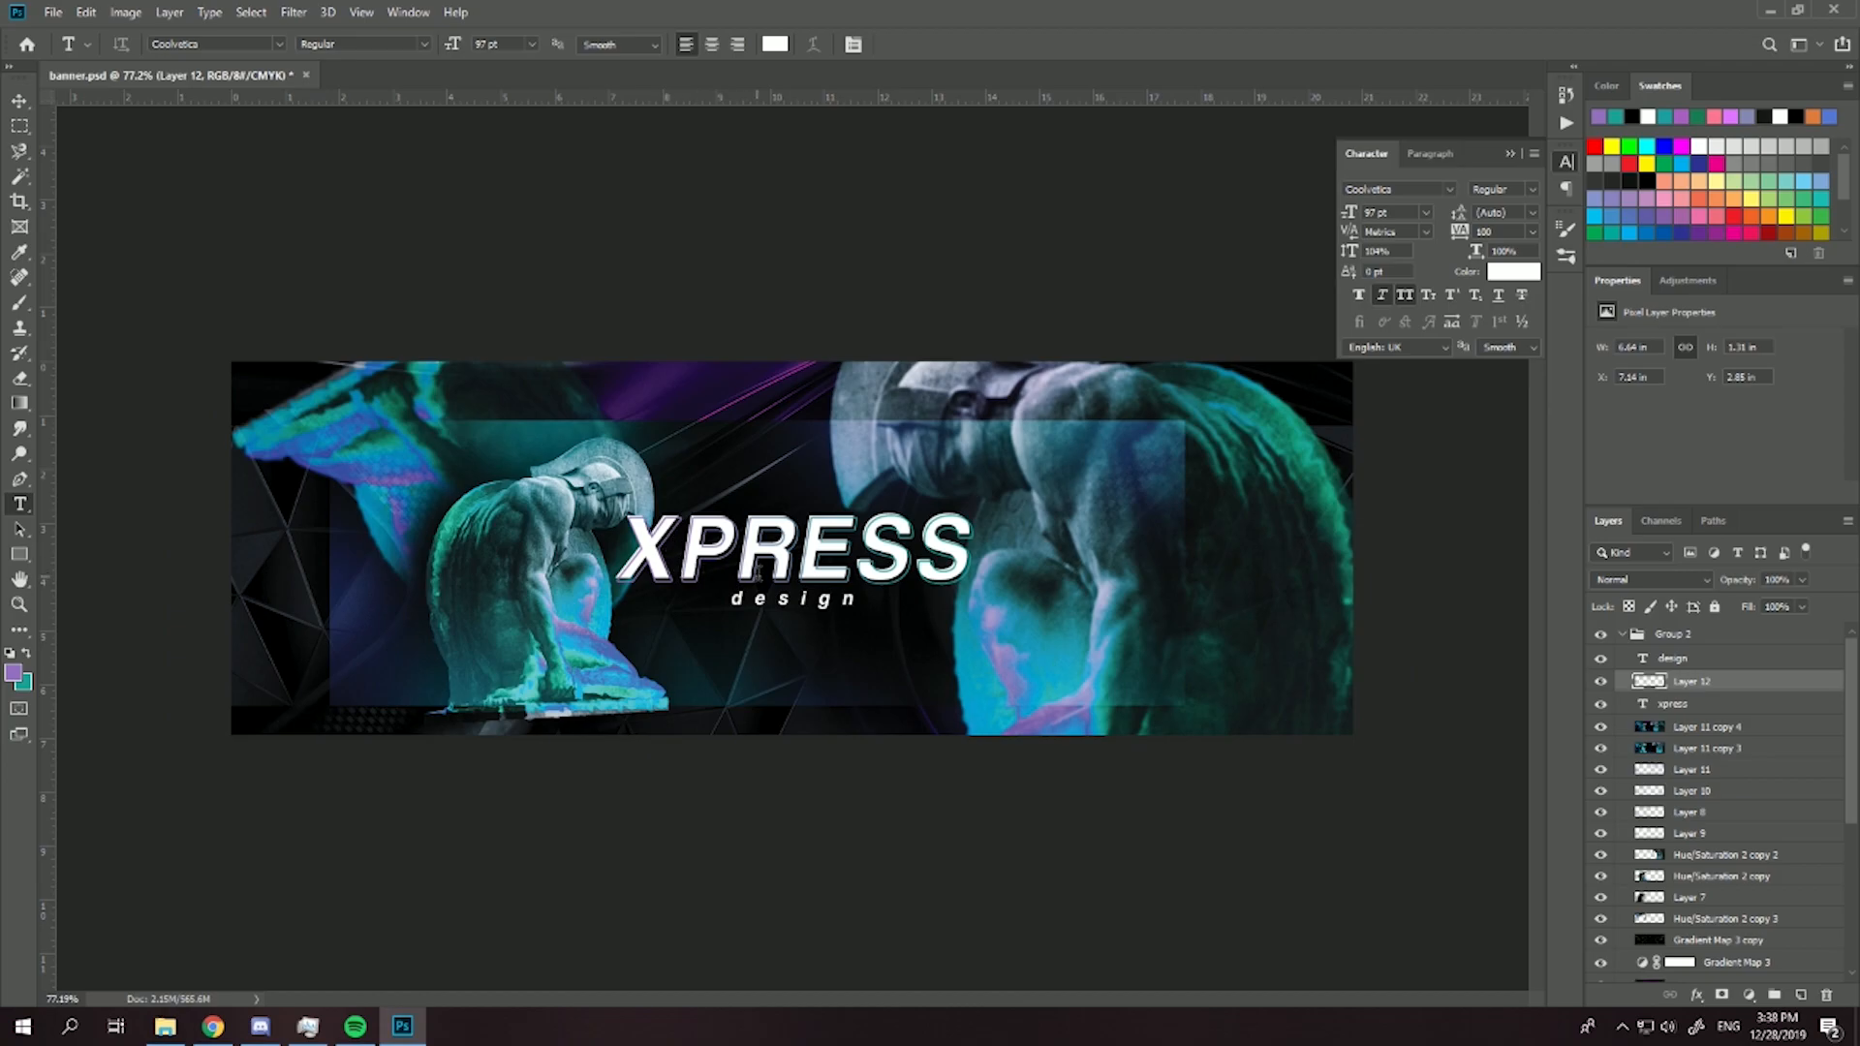
- Move Layer 12 below the xpress text layer and check the offset outline behind the lettering
{"action": "scroll", "coordinate": [838, 560], "scroll_direction": "up", "scroll_amount": 4}
{"action": "left_click_drag", "start_coordinate": [1695, 683], "coordinate": [1714, 712]}
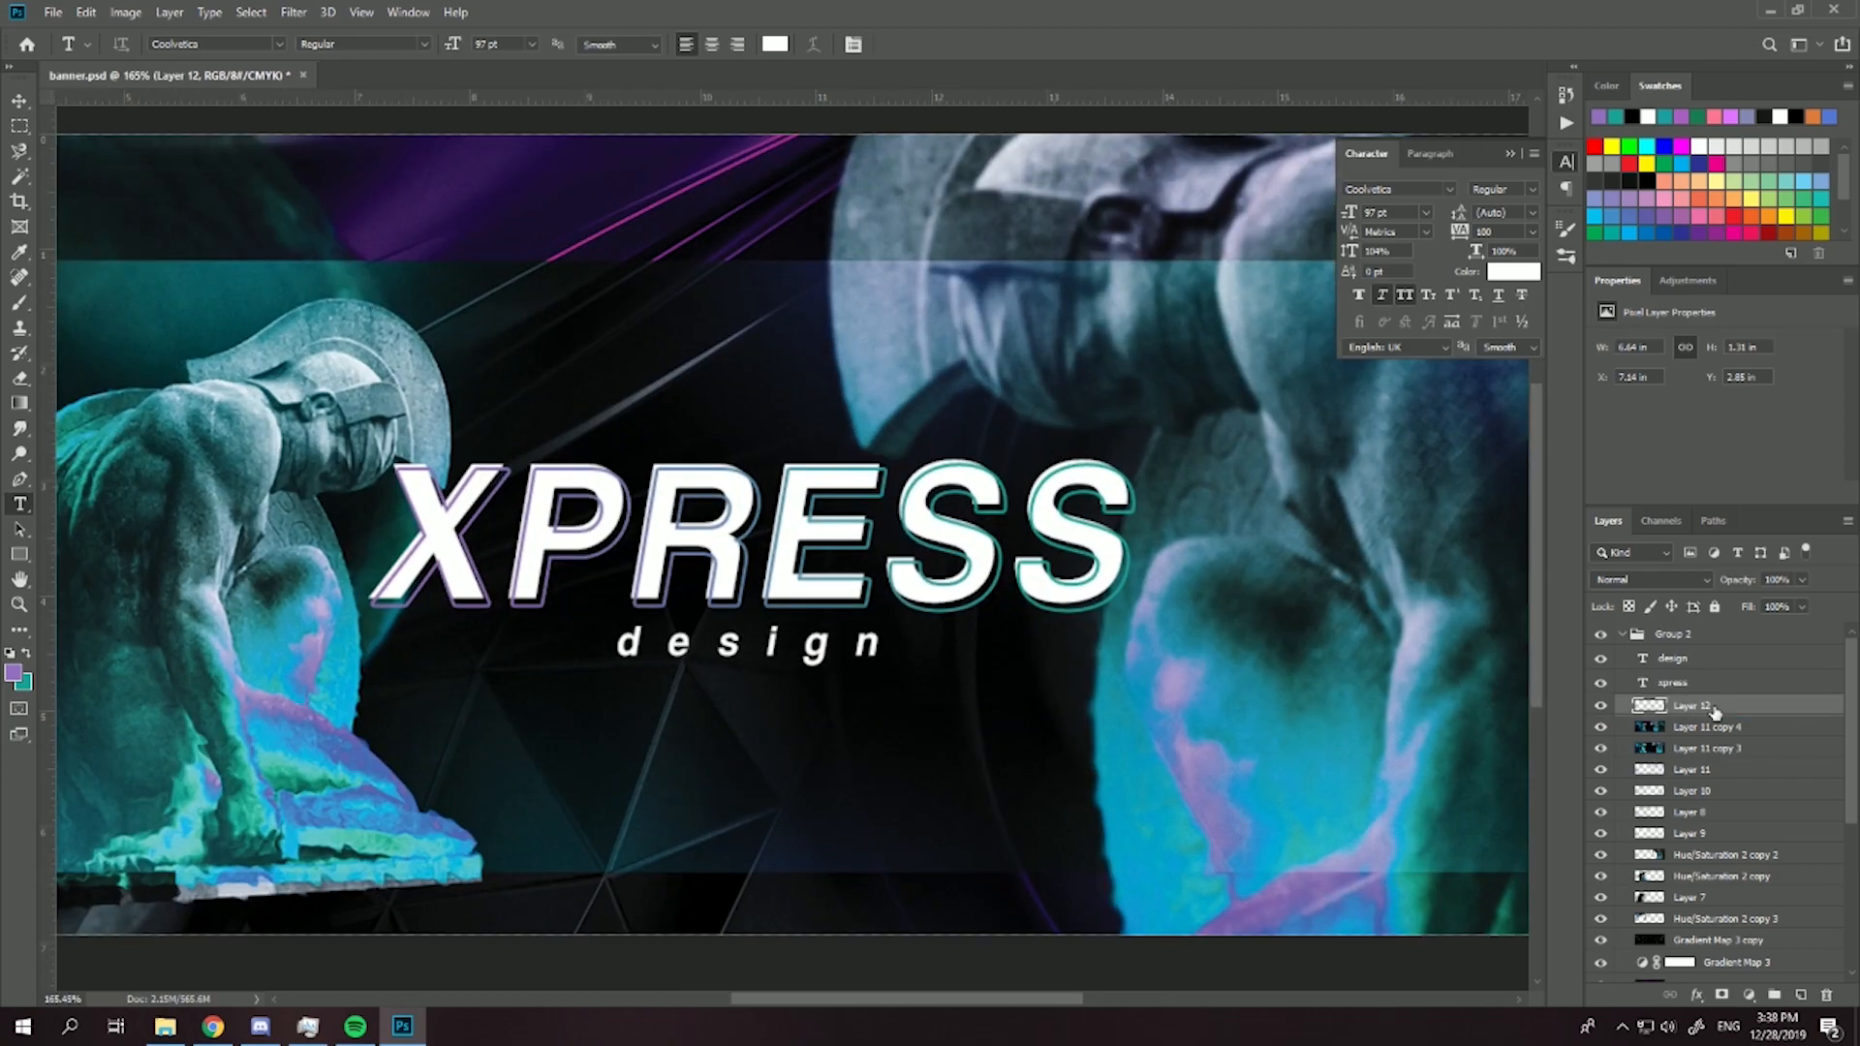
{"action": "scroll", "coordinate": [1017, 636], "scroll_direction": "down", "scroll_amount": 3}
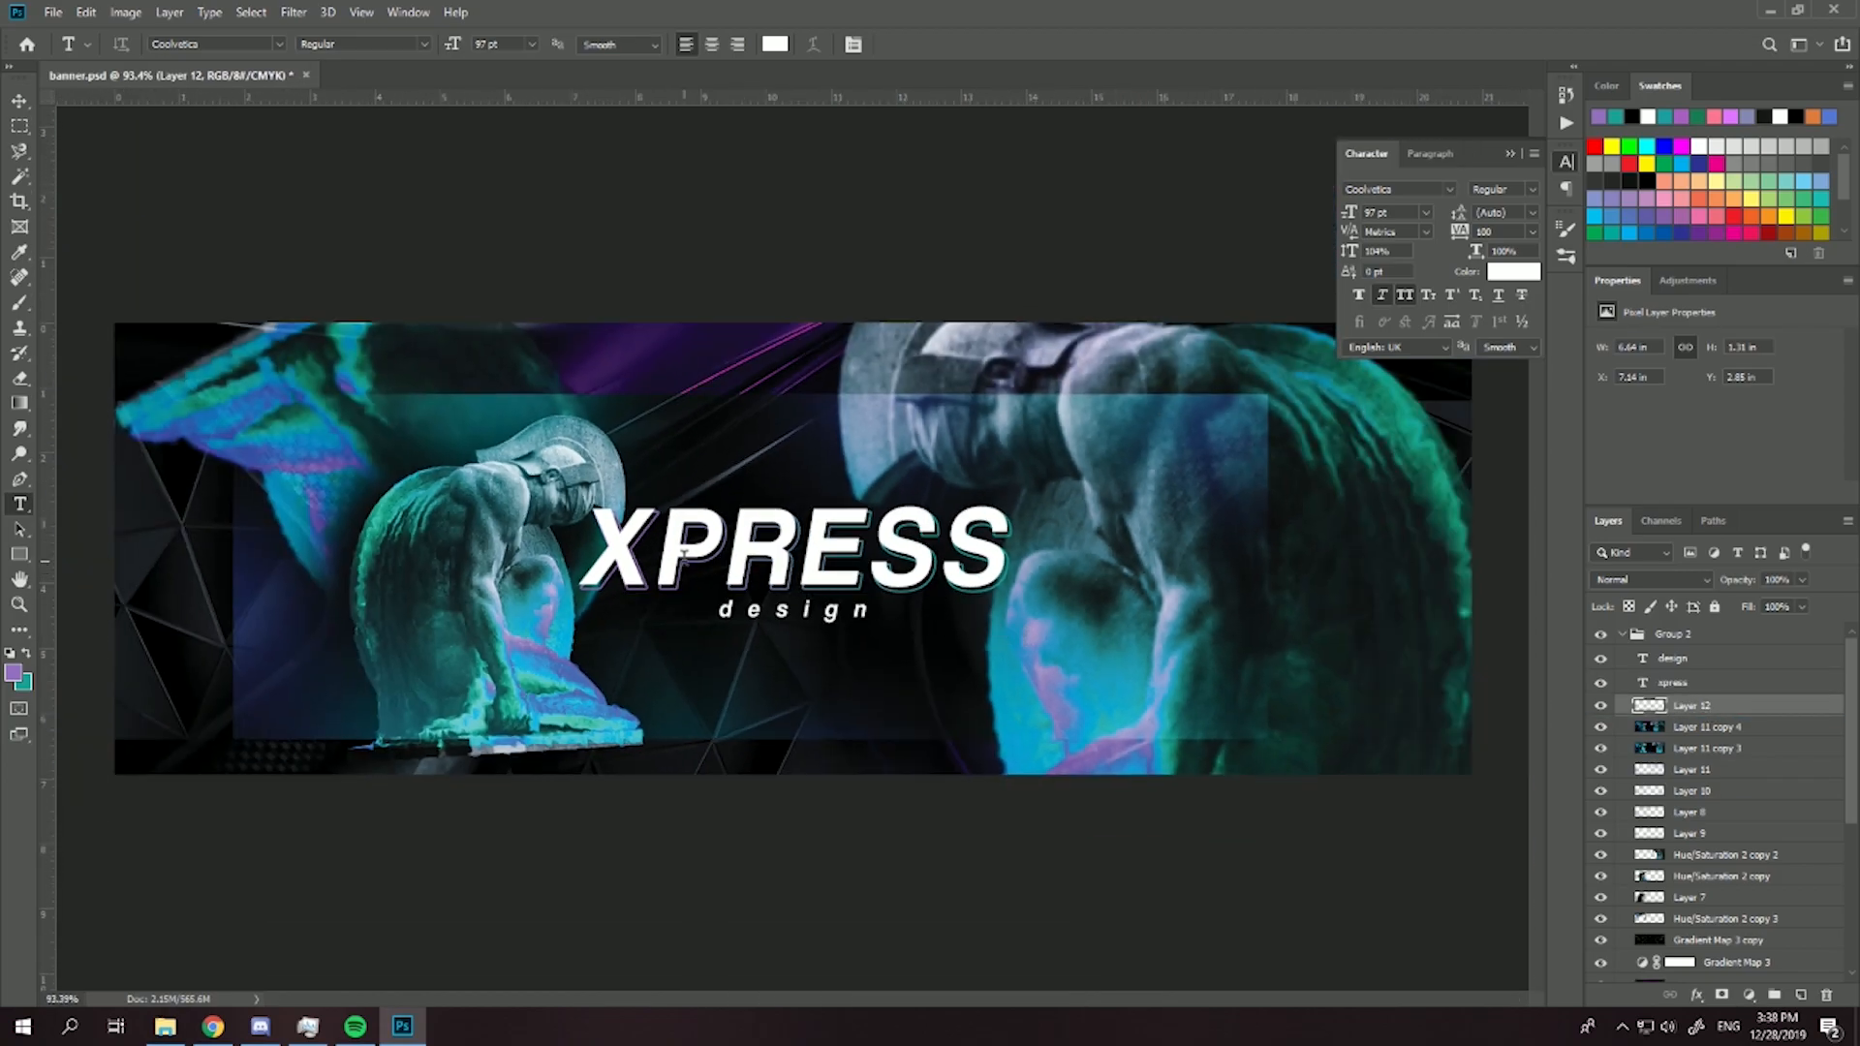
{"action": "scroll", "coordinate": [683, 550], "scroll_direction": "up", "scroll_amount": 4}
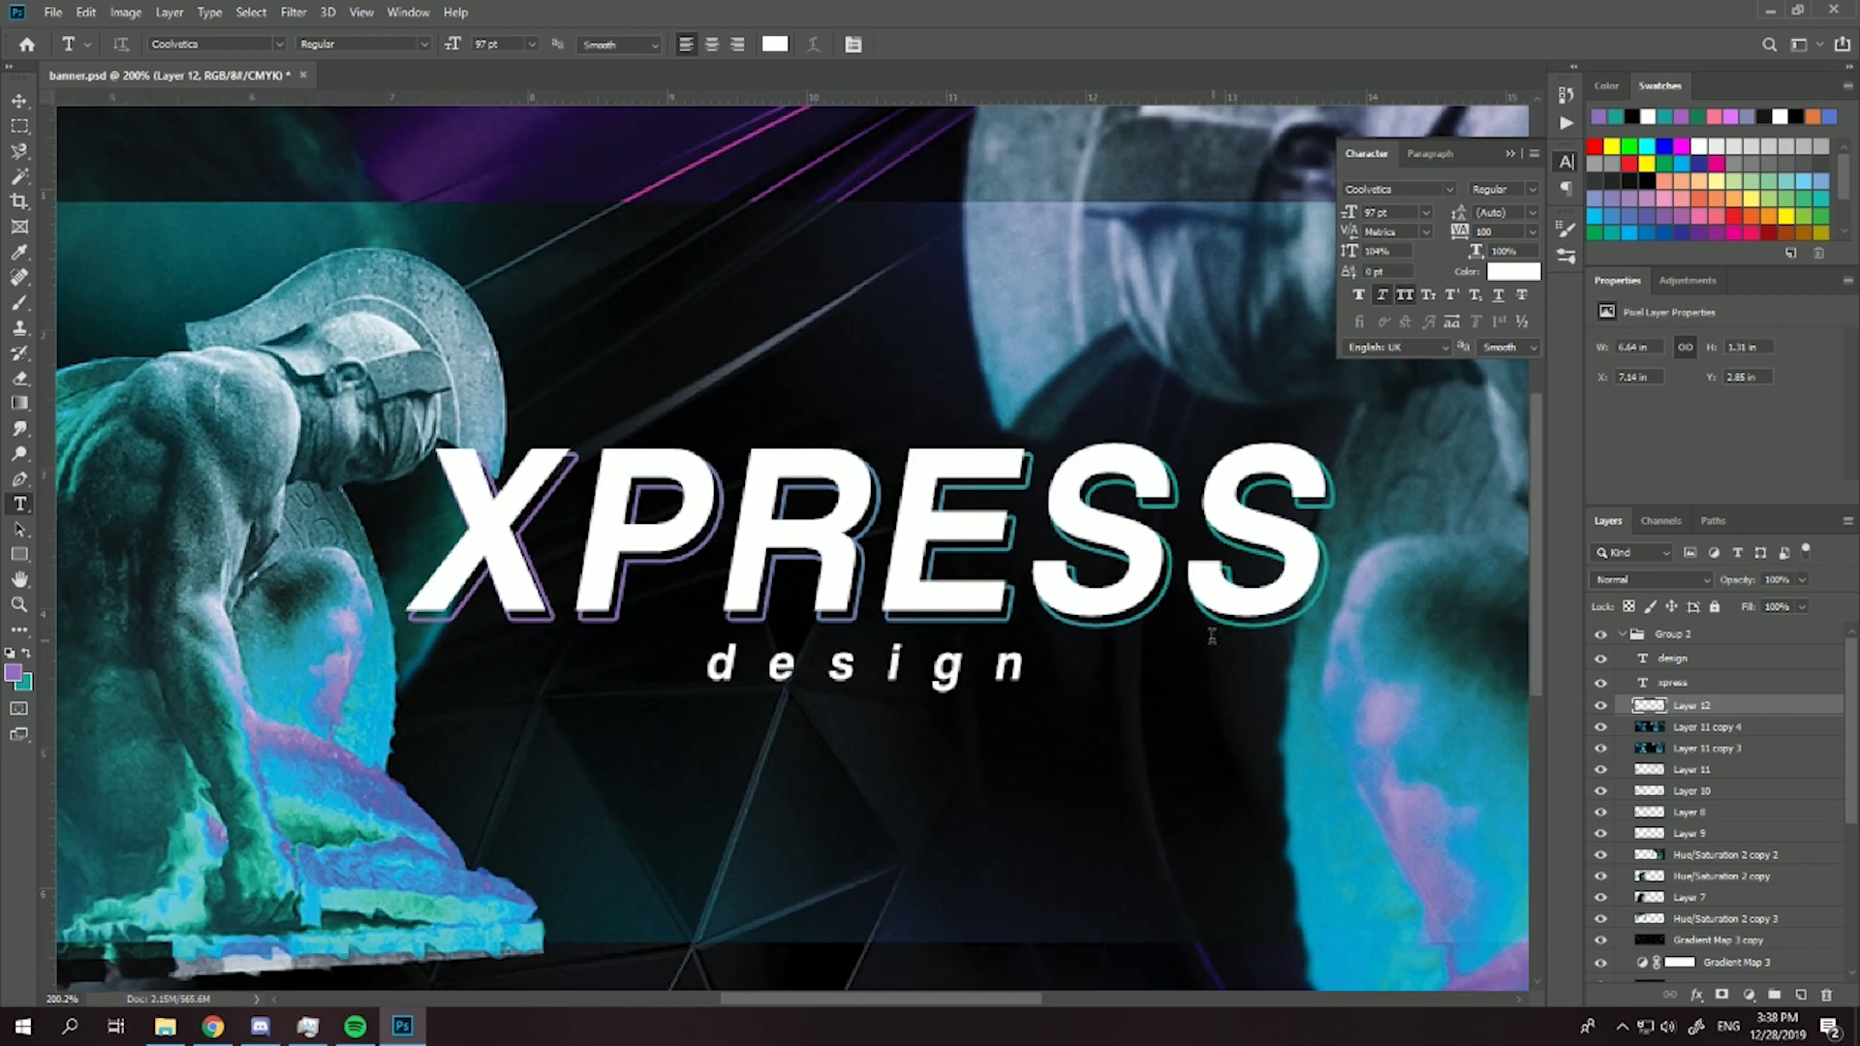
{"action": "scroll", "coordinate": [1131, 638], "scroll_direction": "up", "scroll_amount": 1}
- Add a drop shadow with 39% opacity, 6 px distance and 10 px size to the design text, and a drop shadow to xpress
{"action": "left_click", "coordinate": [1695, 683]}
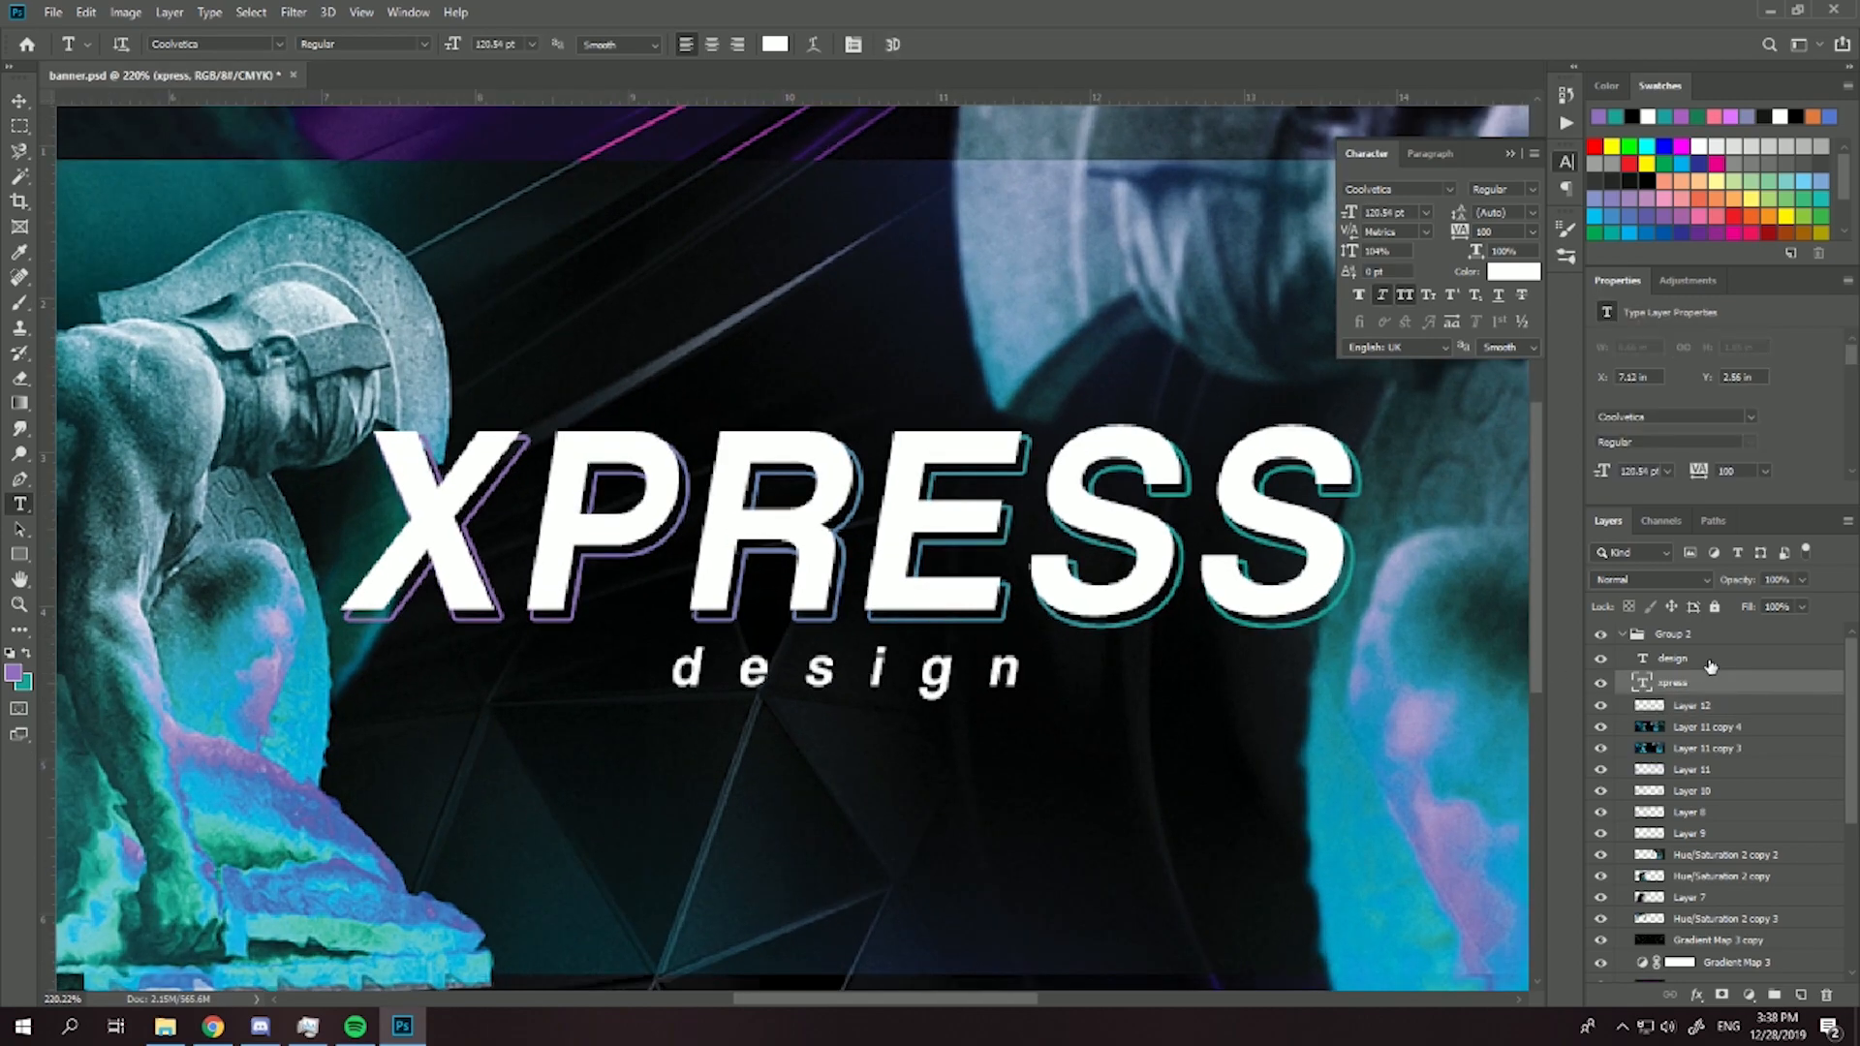
{"action": "double_click", "coordinate": [1709, 662]}
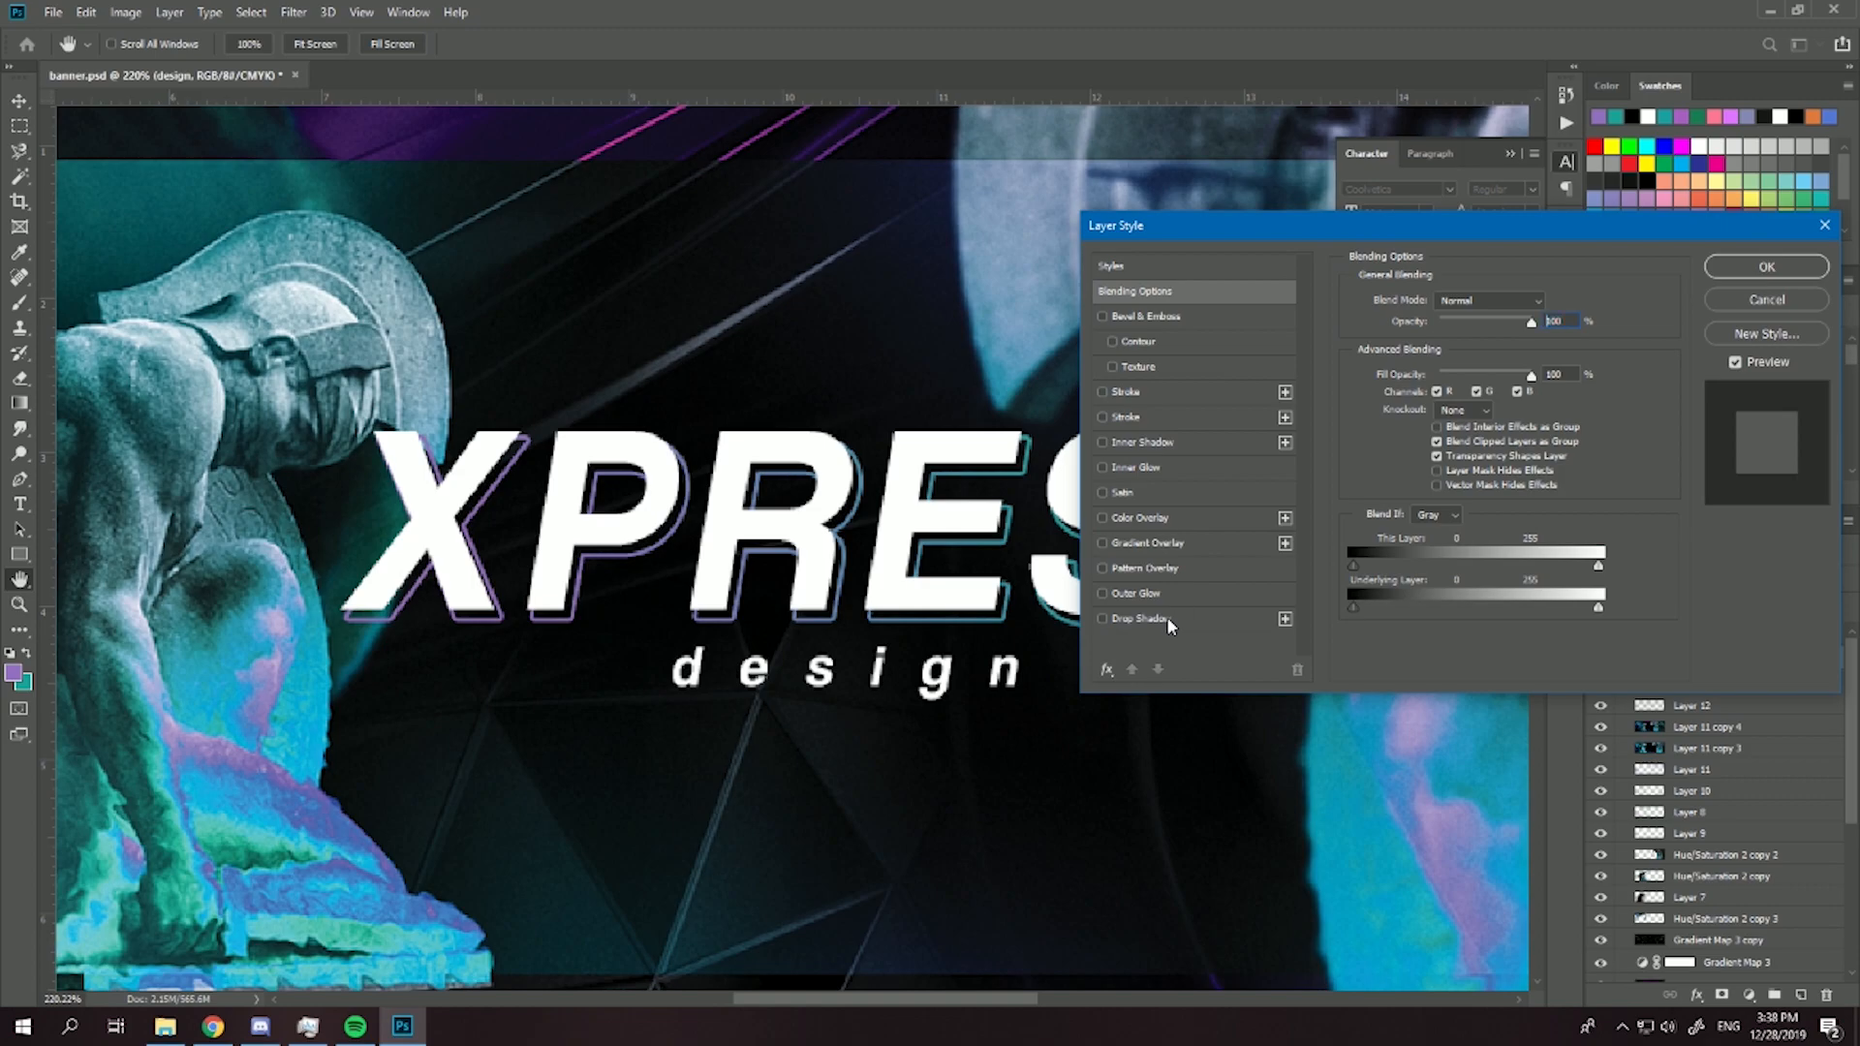
{"action": "left_click", "coordinate": [1152, 618]}
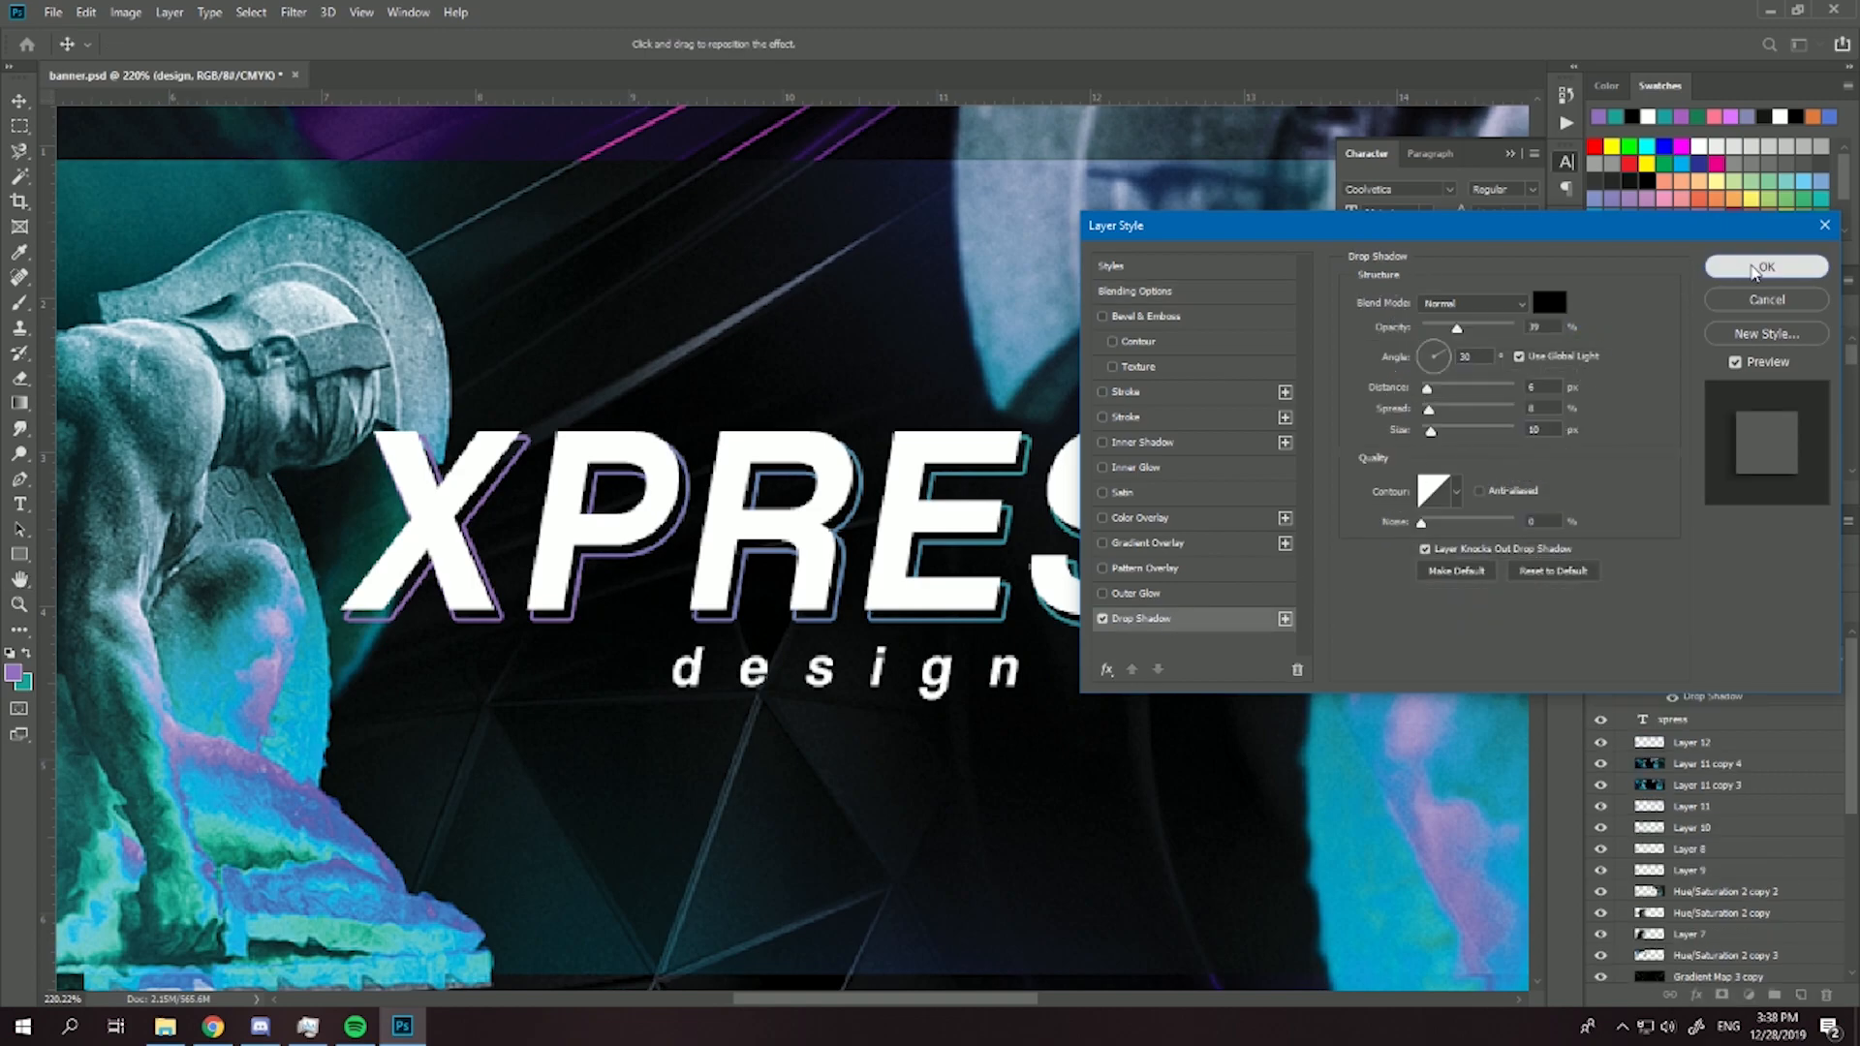
{"action": "left_click", "coordinate": [1755, 269]}
{"action": "left_click", "coordinate": [1743, 720]}
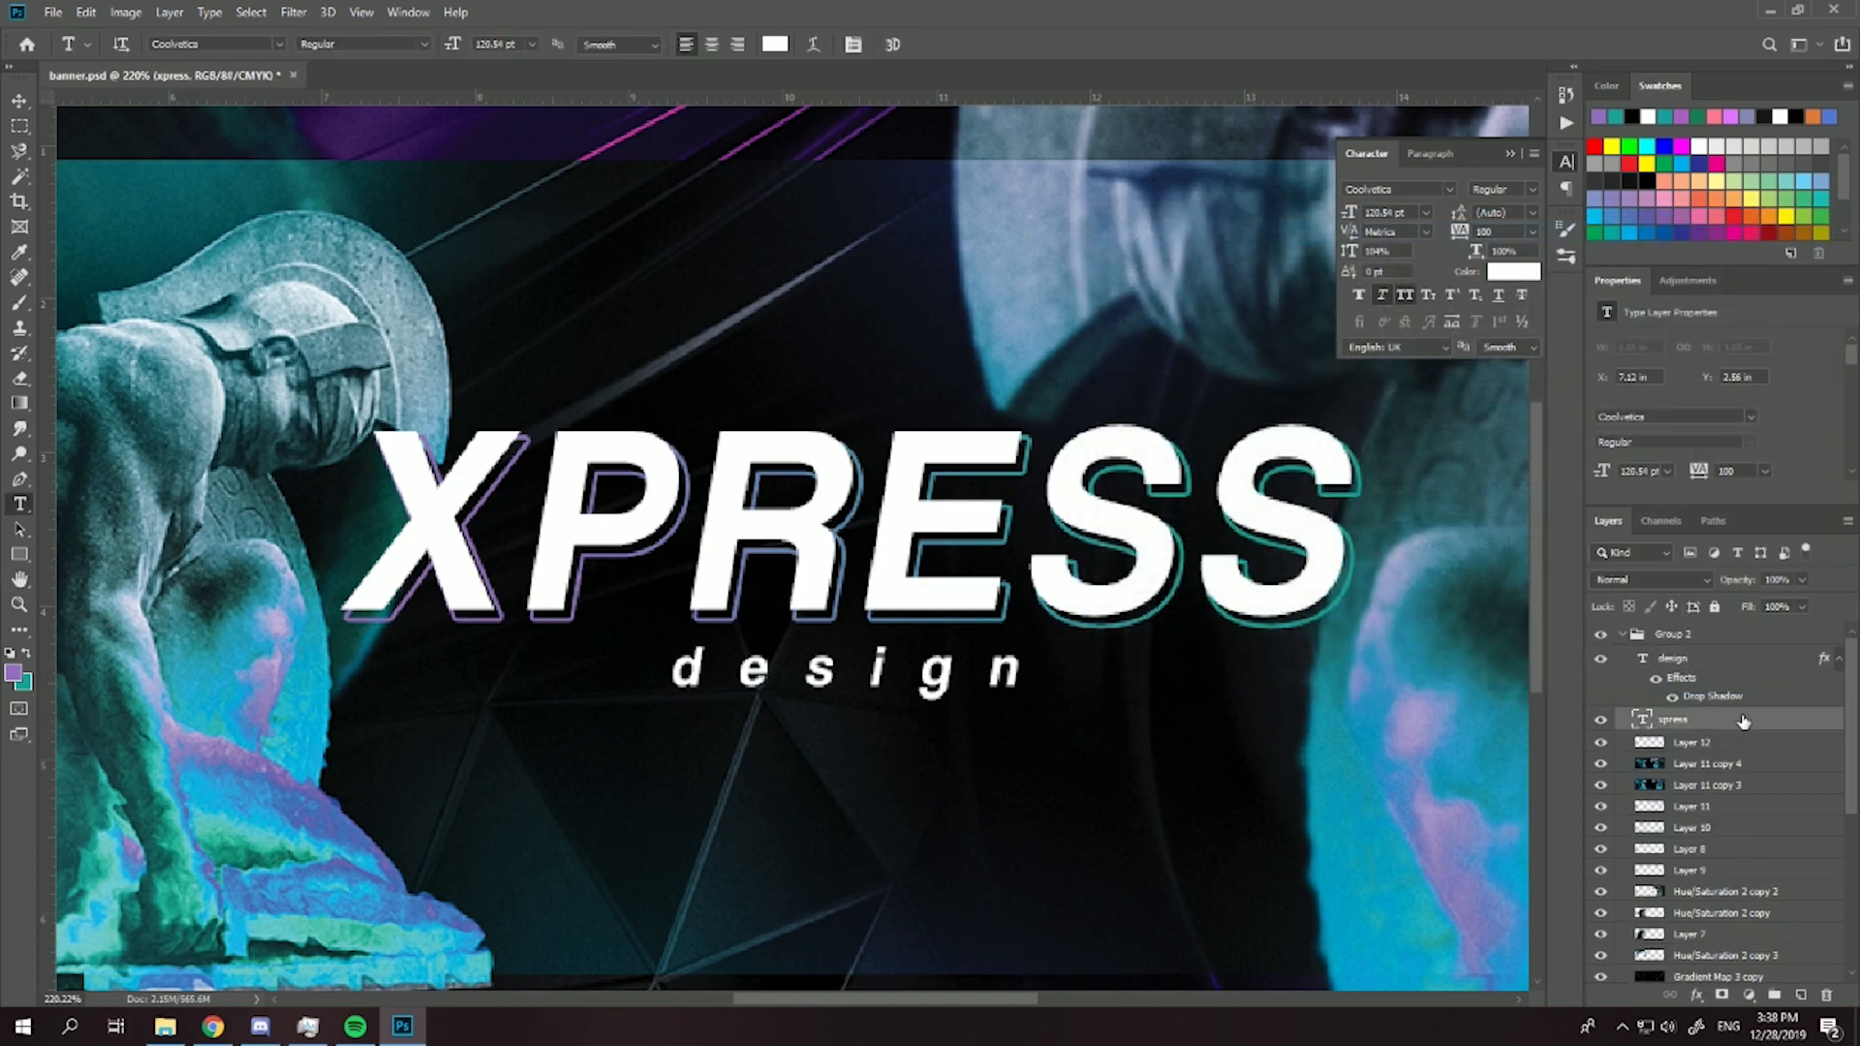
{"action": "double_click", "coordinate": [1743, 720]}
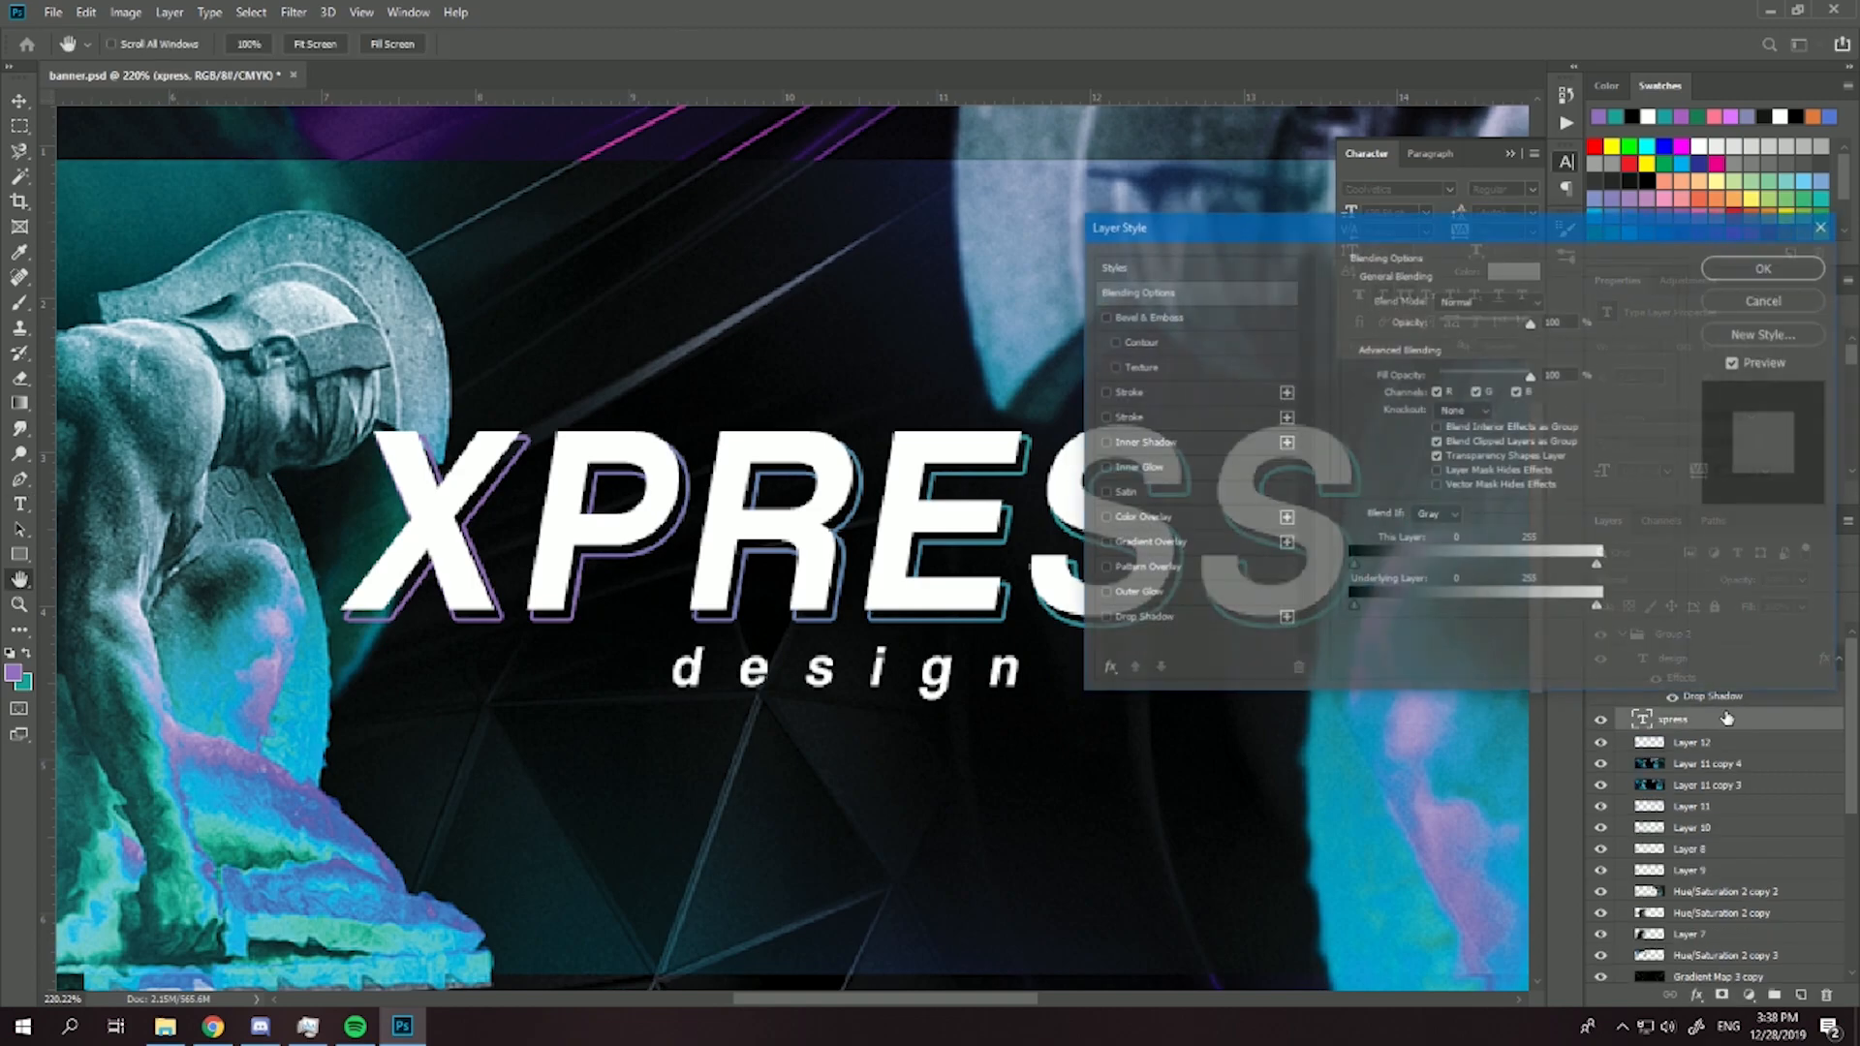
{"action": "left_click", "coordinate": [1164, 620]}
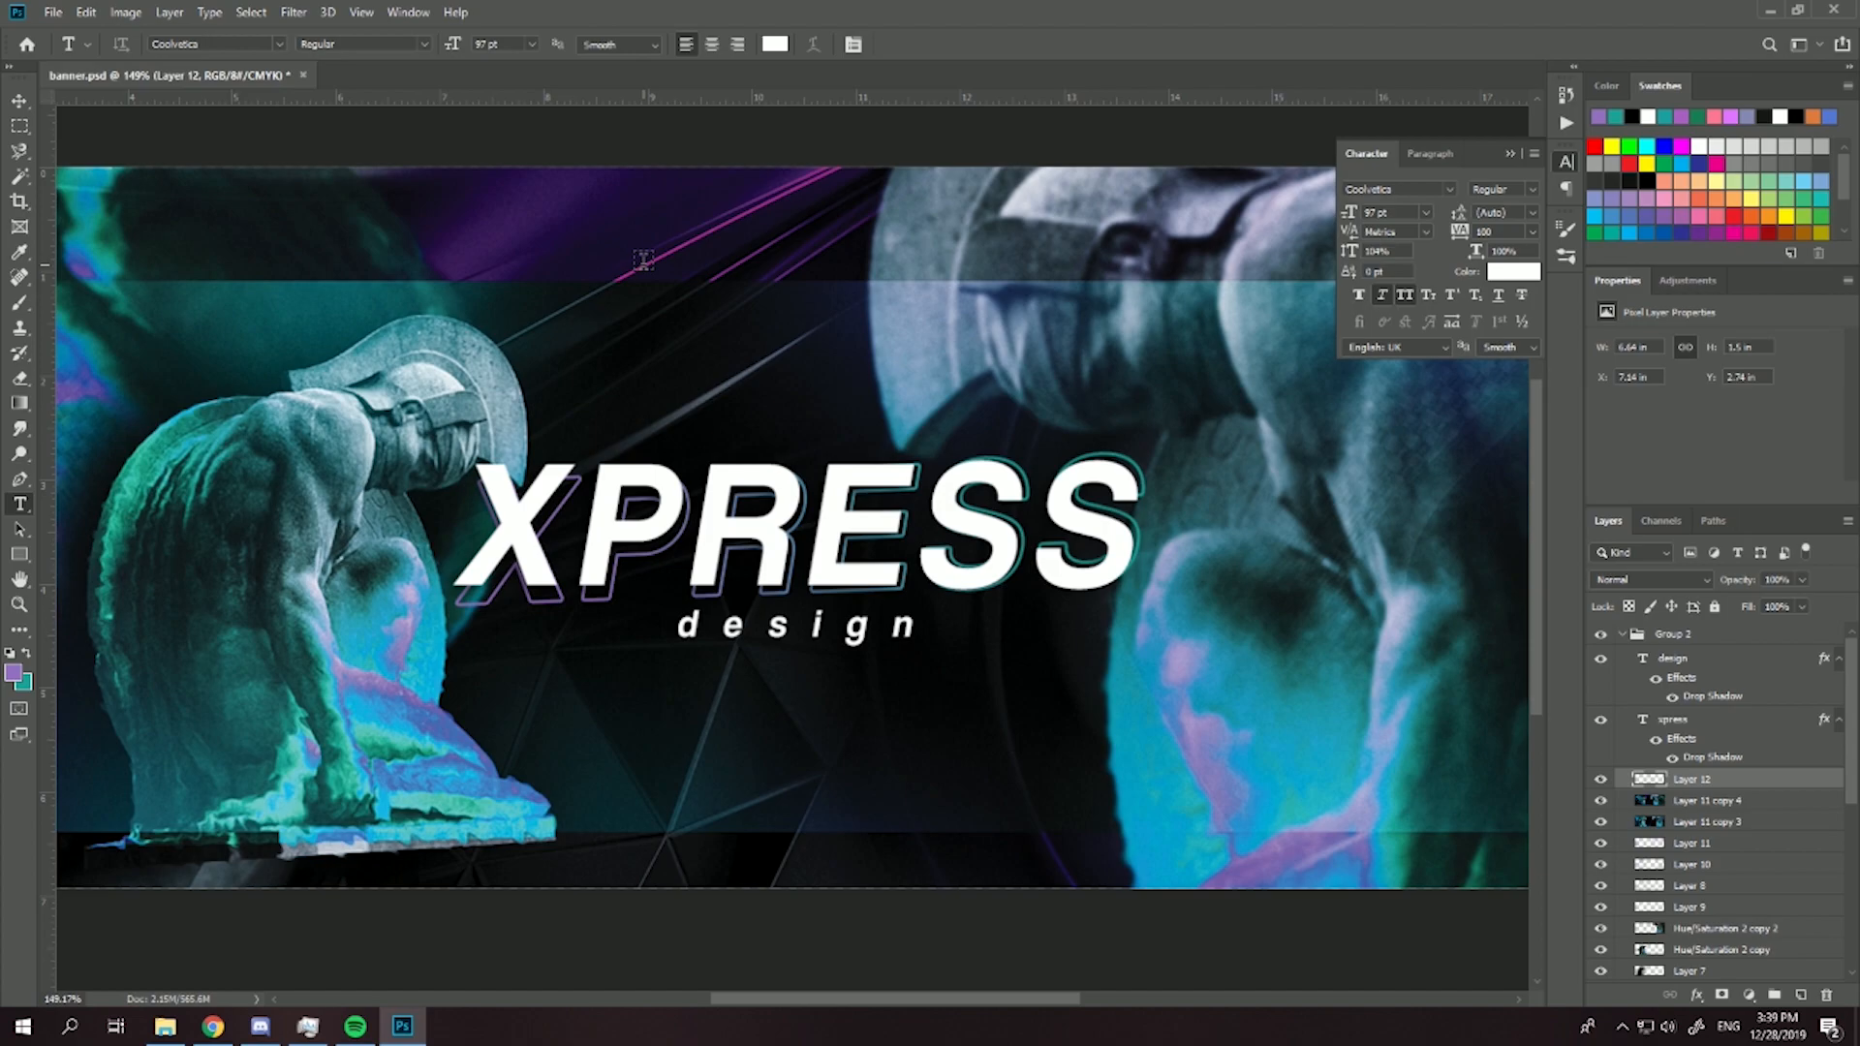
- Duplicate the Layer 12 outline and bring up the Distort filters for the copy
{"action": "key", "text": "ctrl+j"}
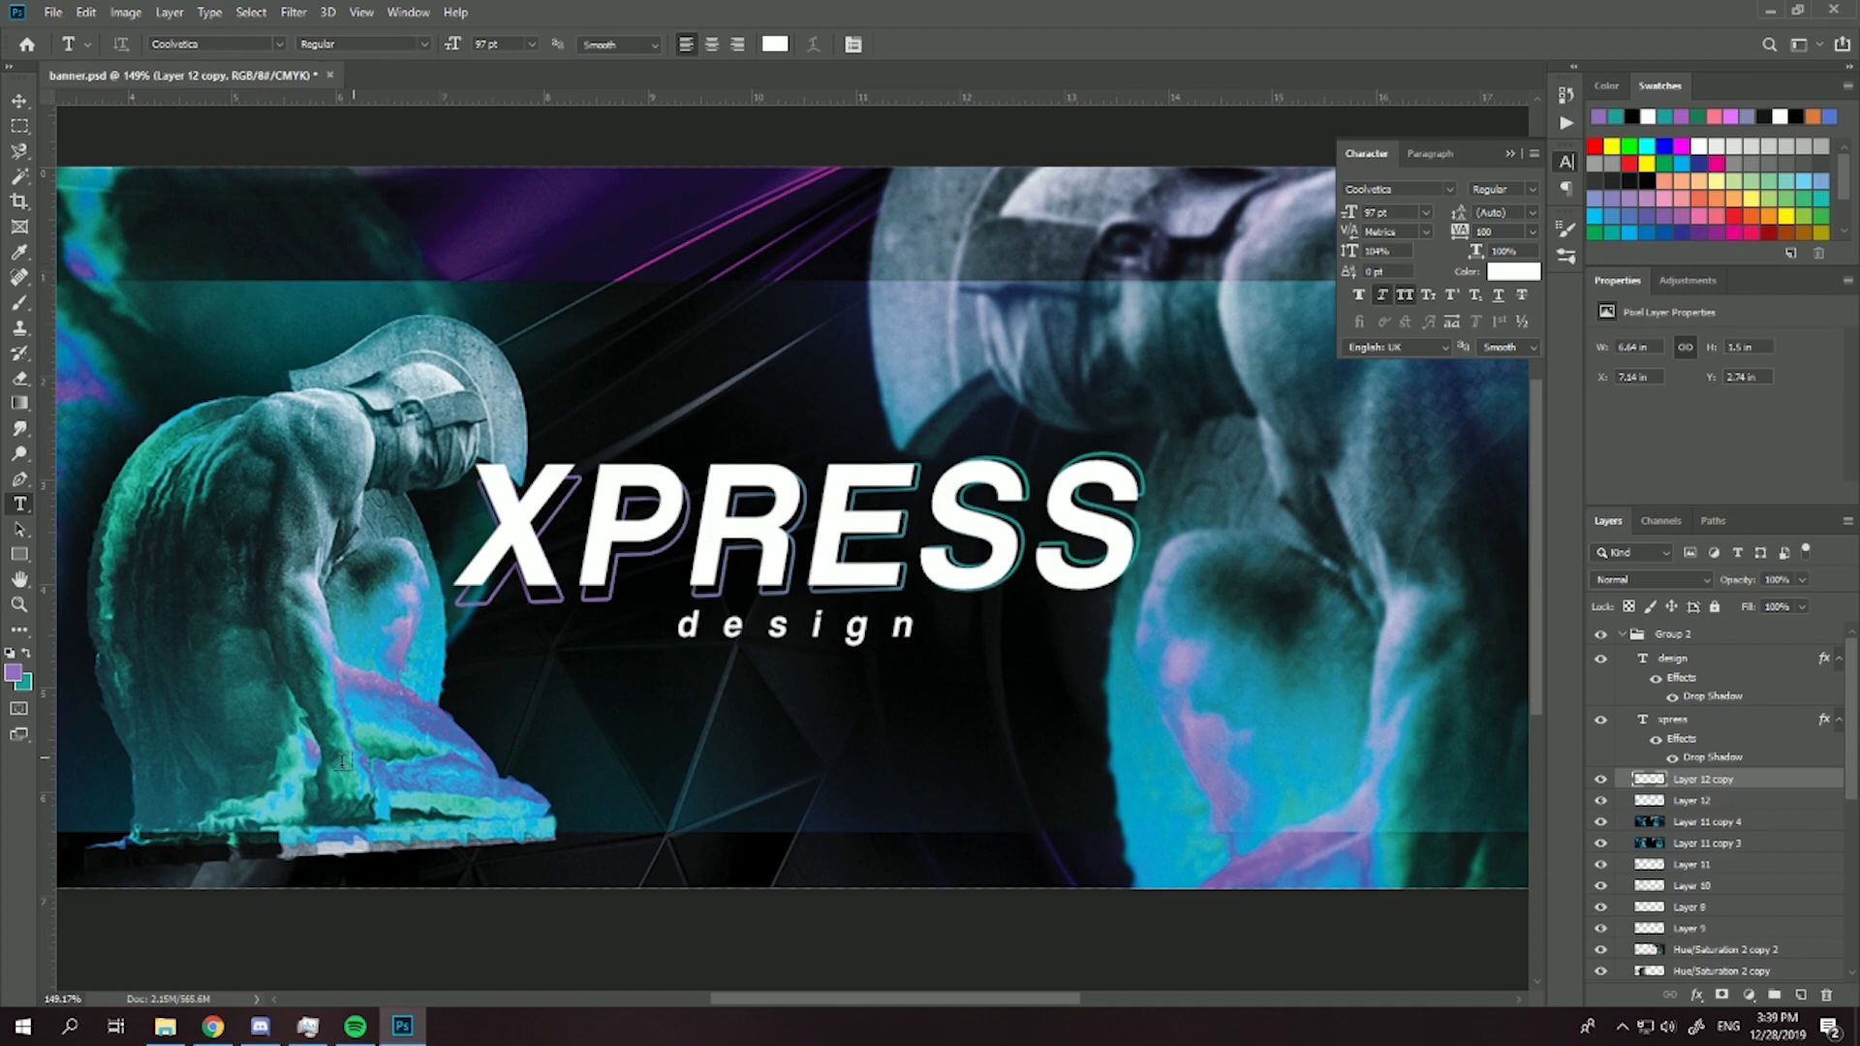
{"action": "left_click", "coordinate": [300, 14]}
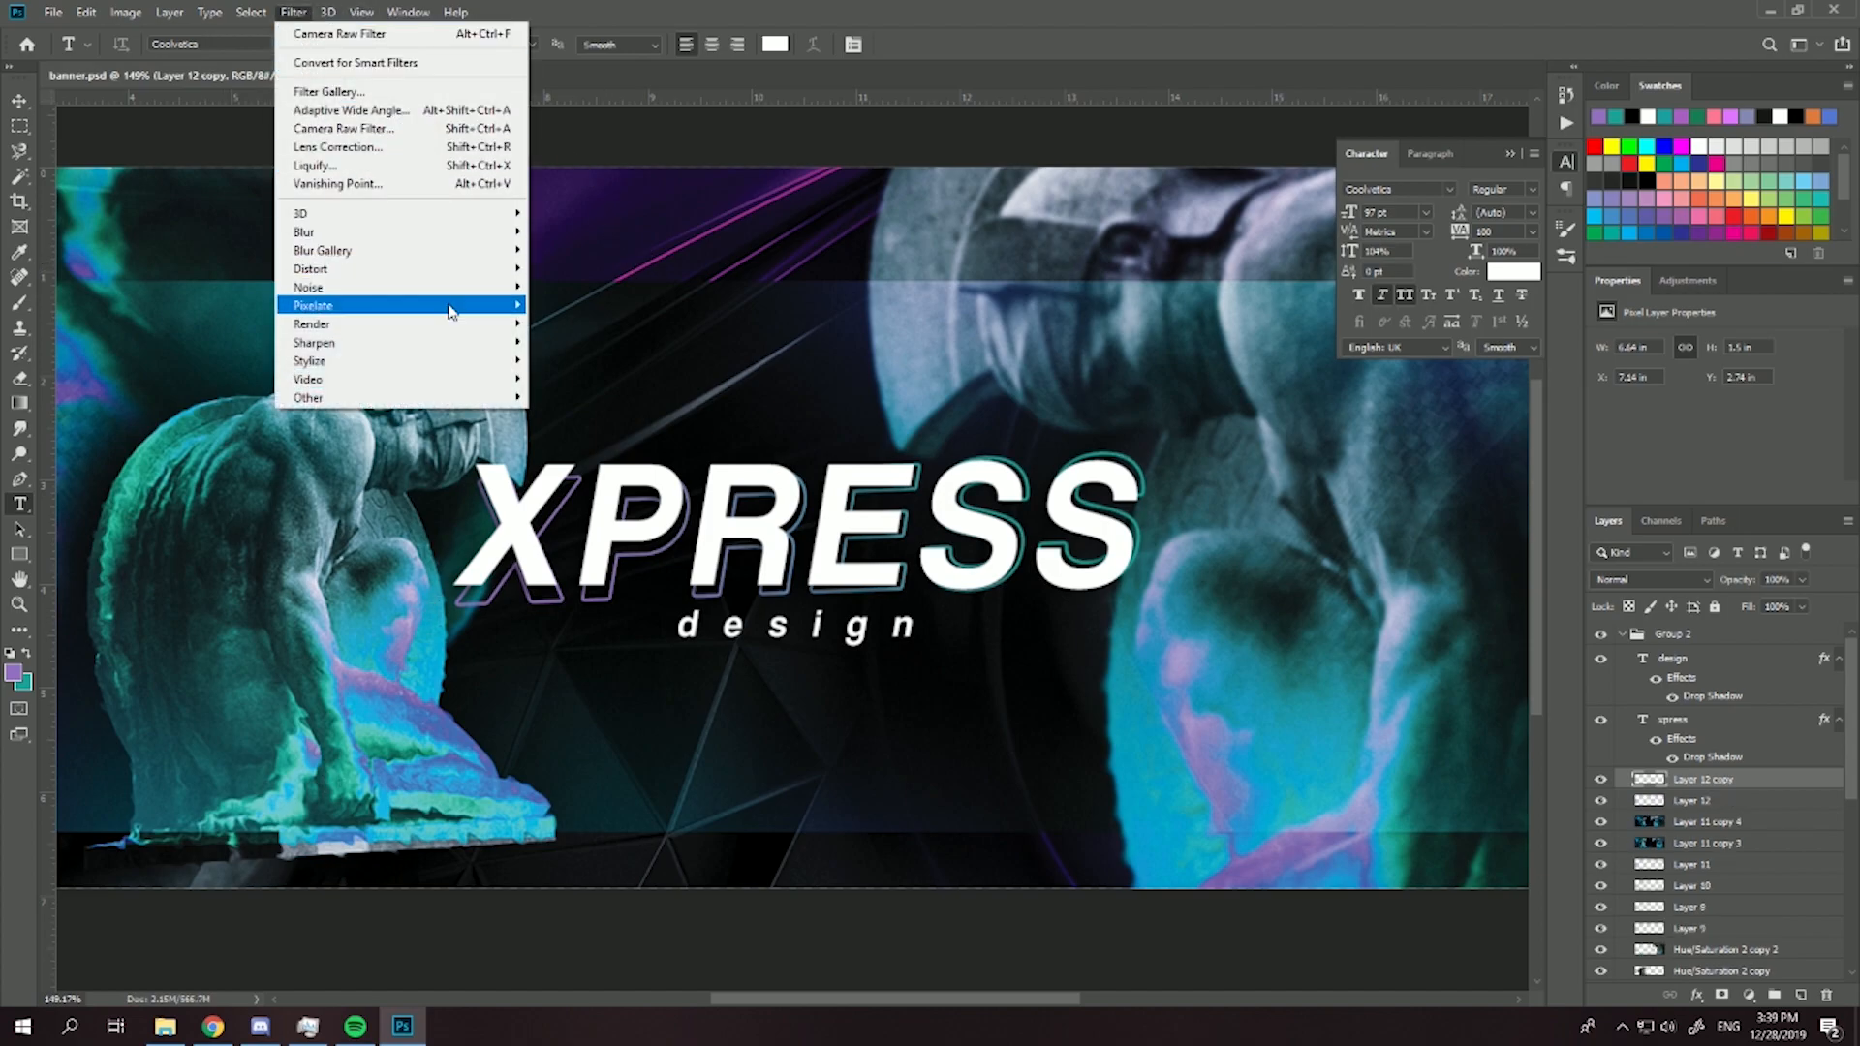
{"action": "mouse_move", "coordinate": [463, 272]}
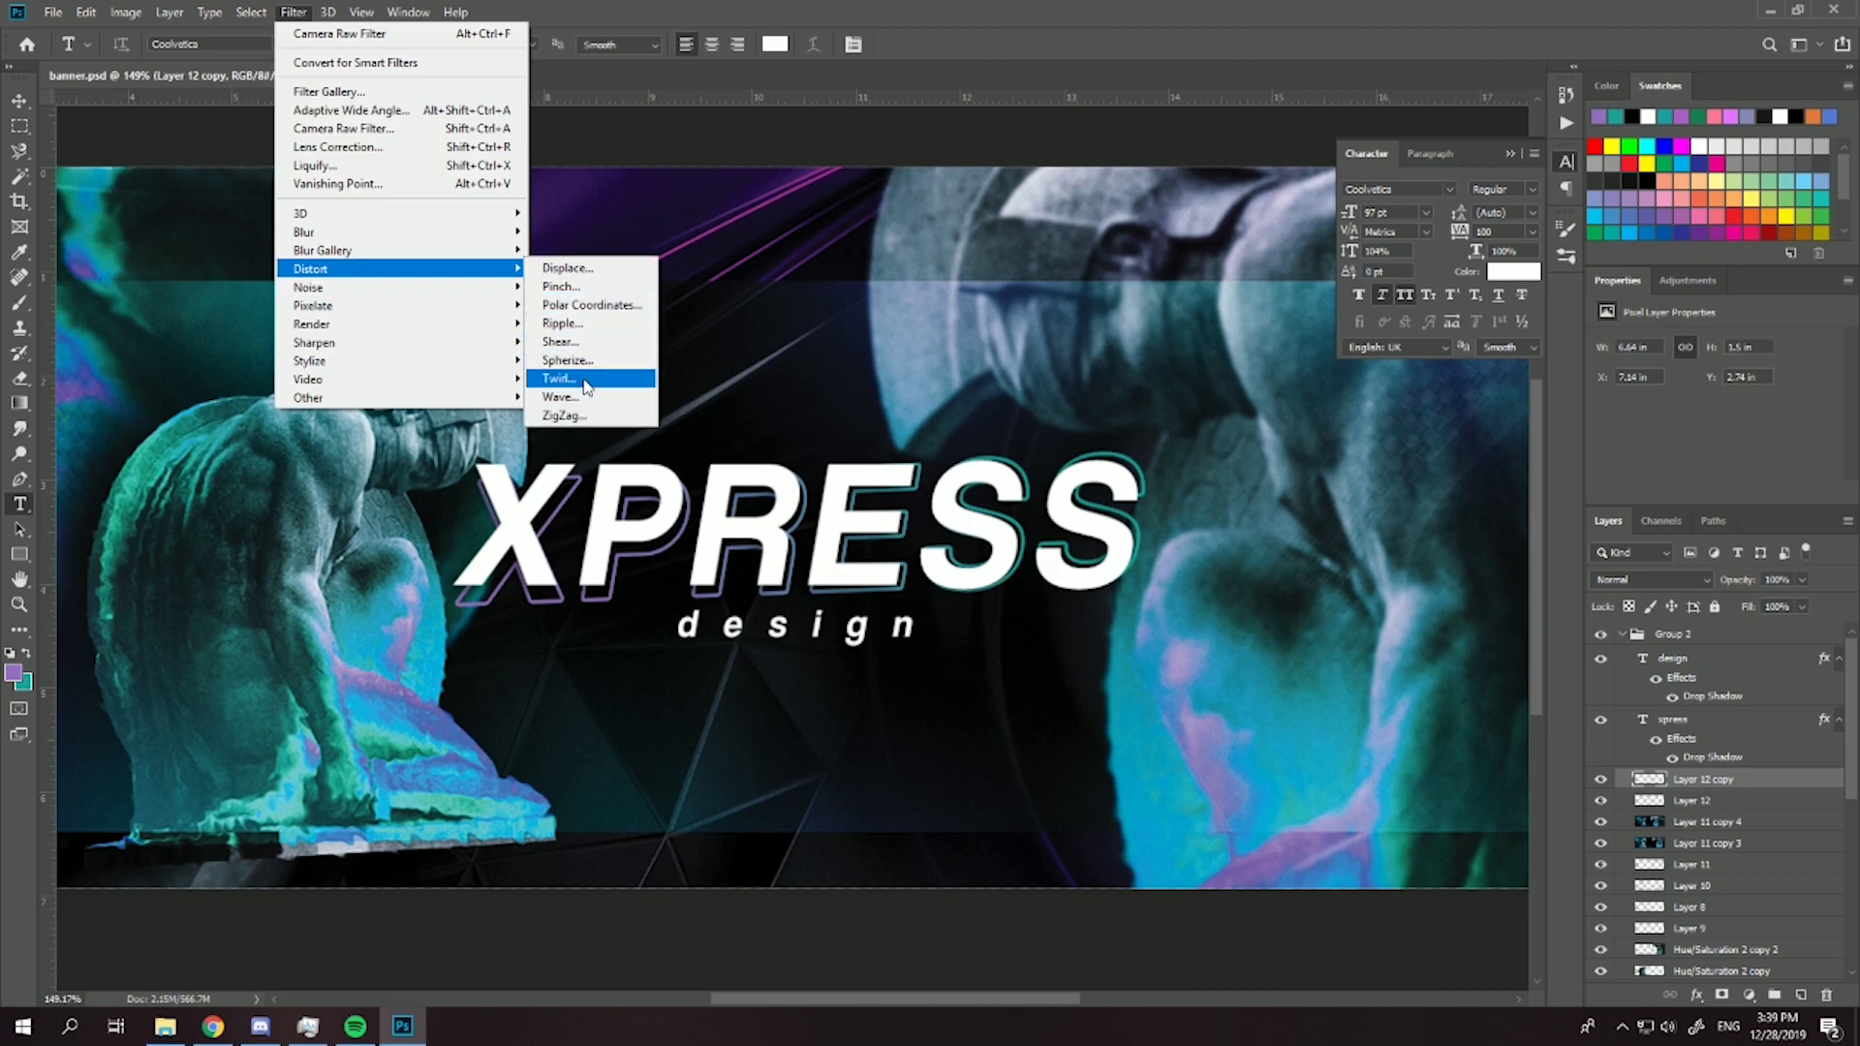
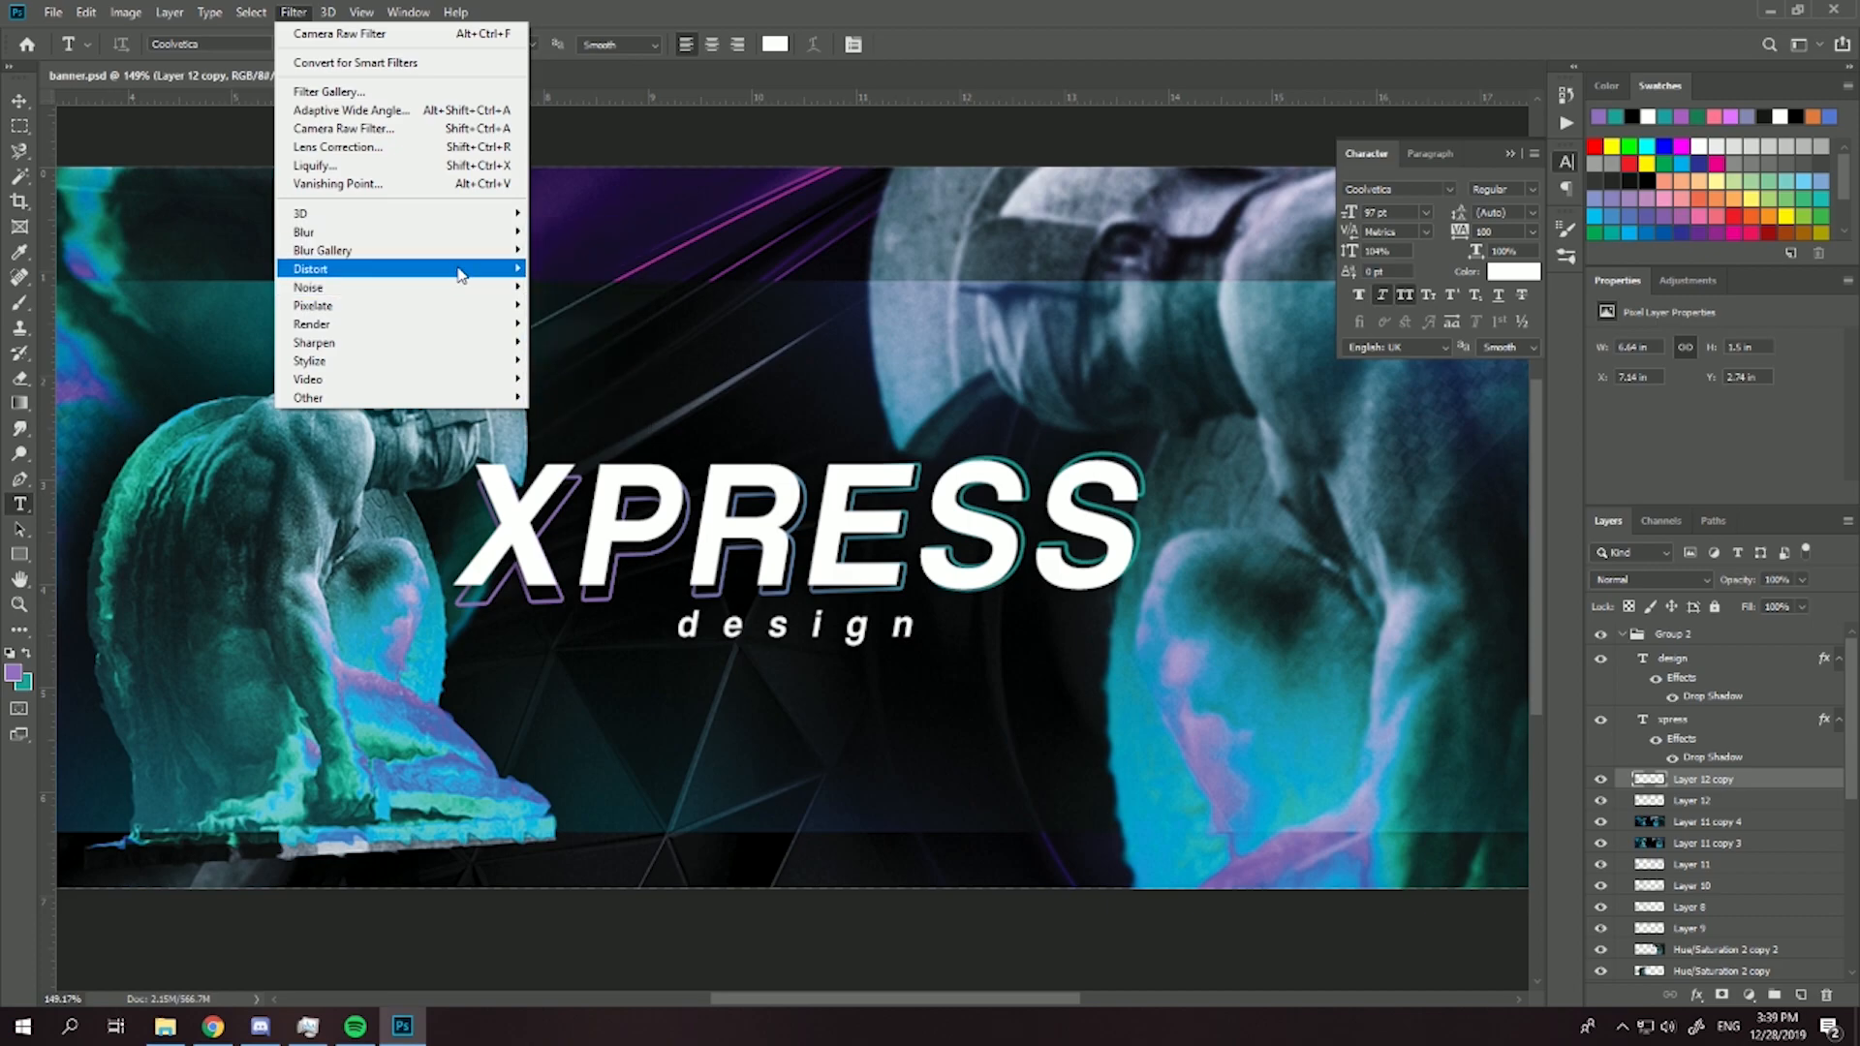
- Apply a Ripple filter with an amount of 200% and Medium size to the Layer 12 copy outline
{"action": "left_click", "coordinate": [569, 323]}
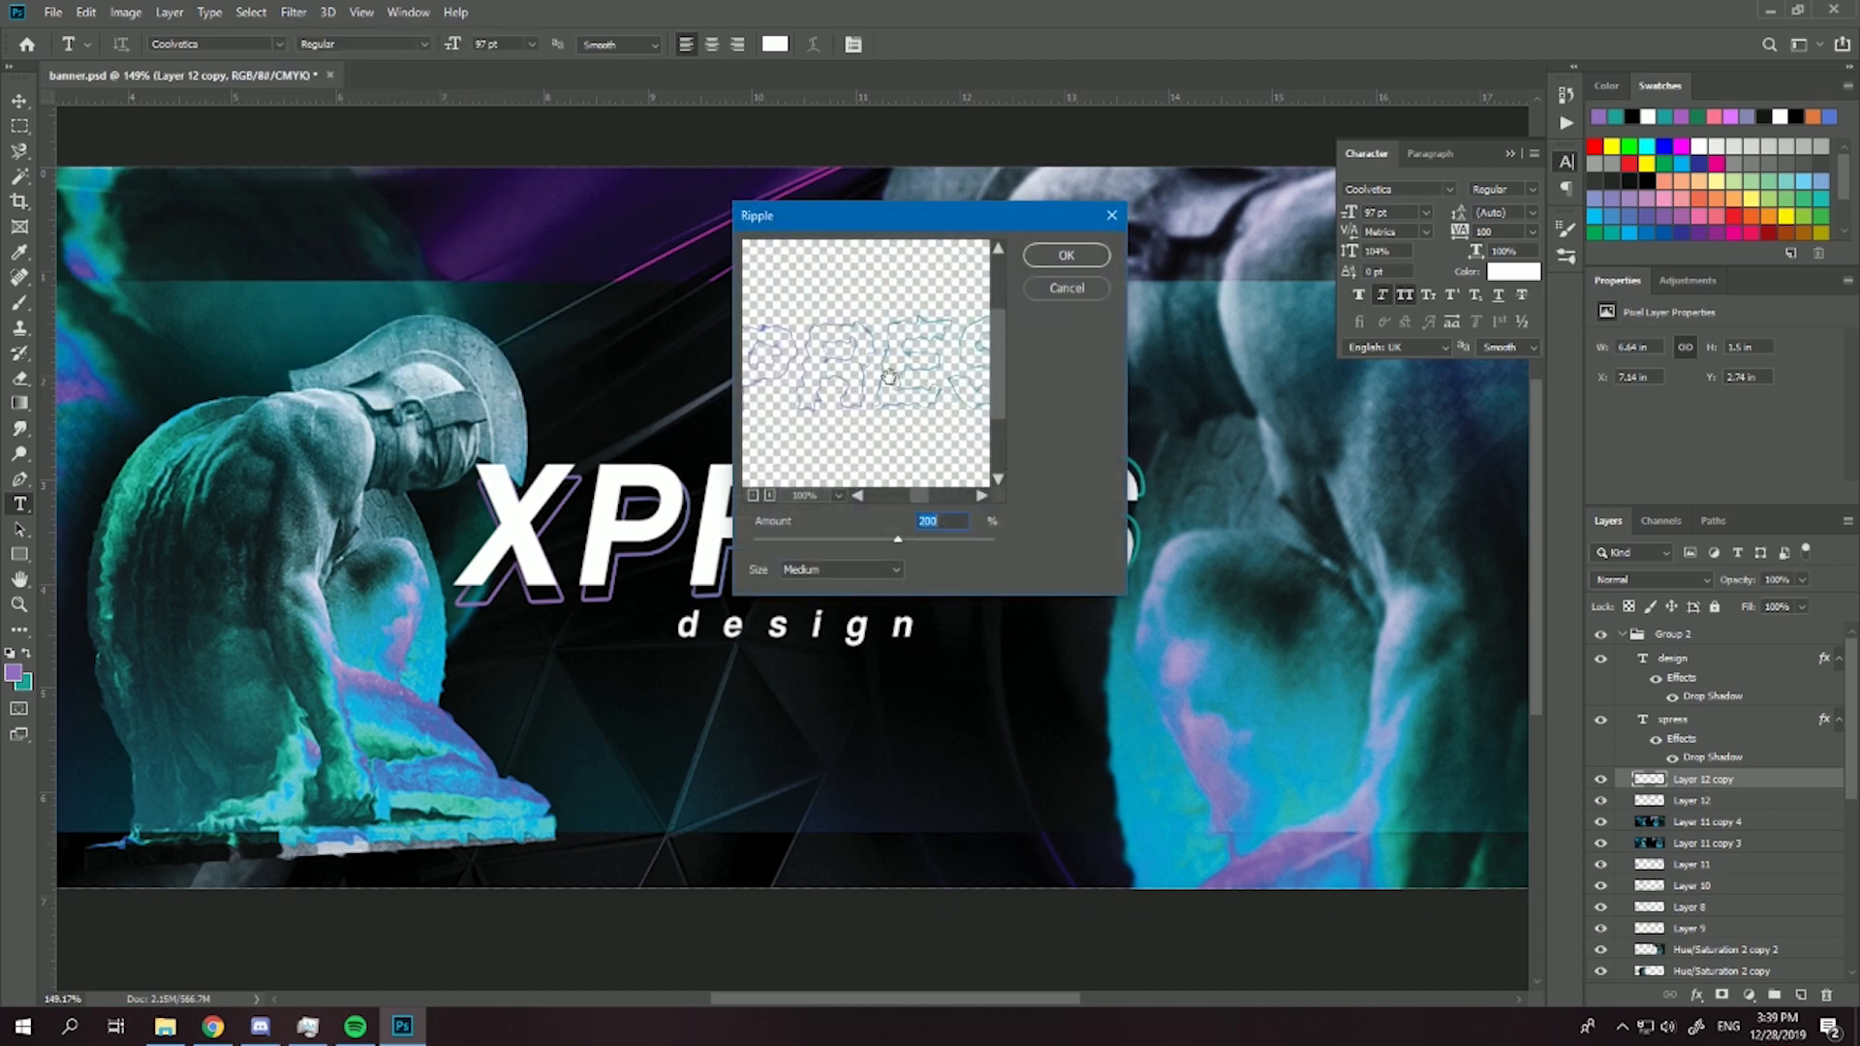
{"action": "left_click", "coordinate": [1067, 257]}
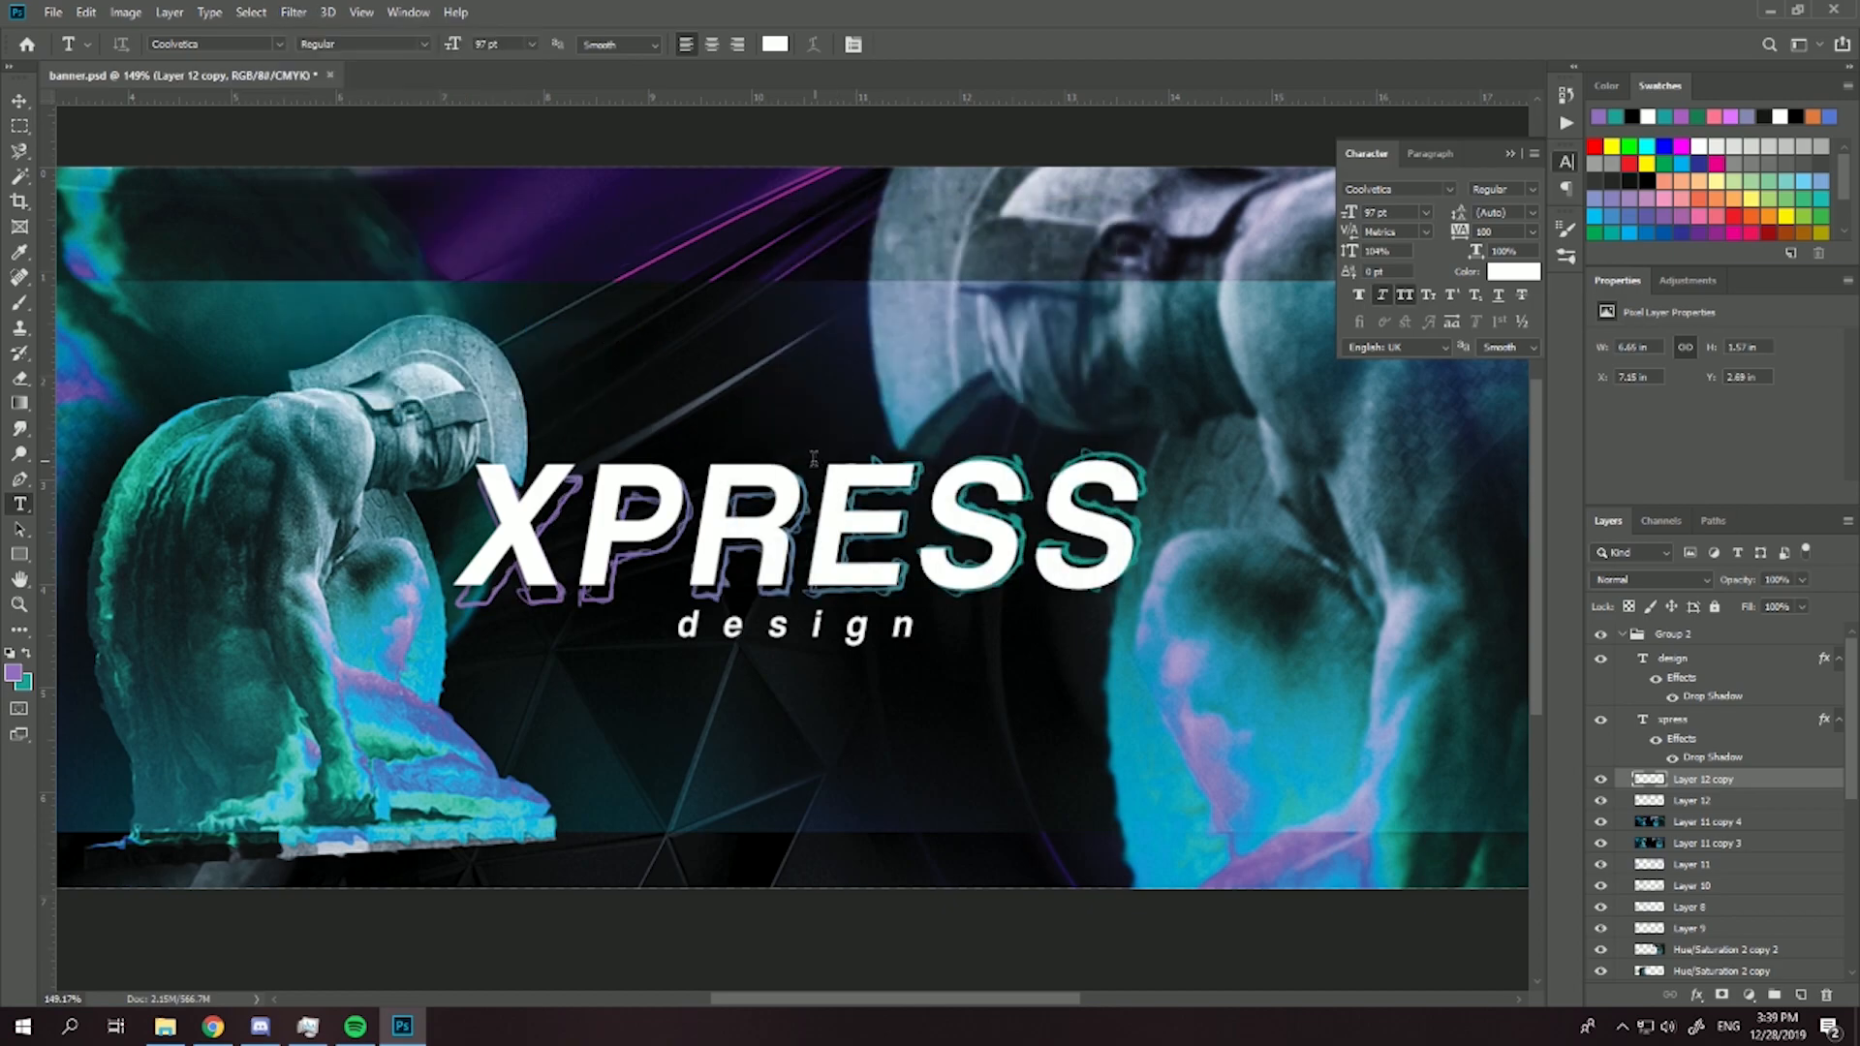
{"action": "scroll", "coordinate": [846, 599], "scroll_direction": "up", "scroll_amount": 3}
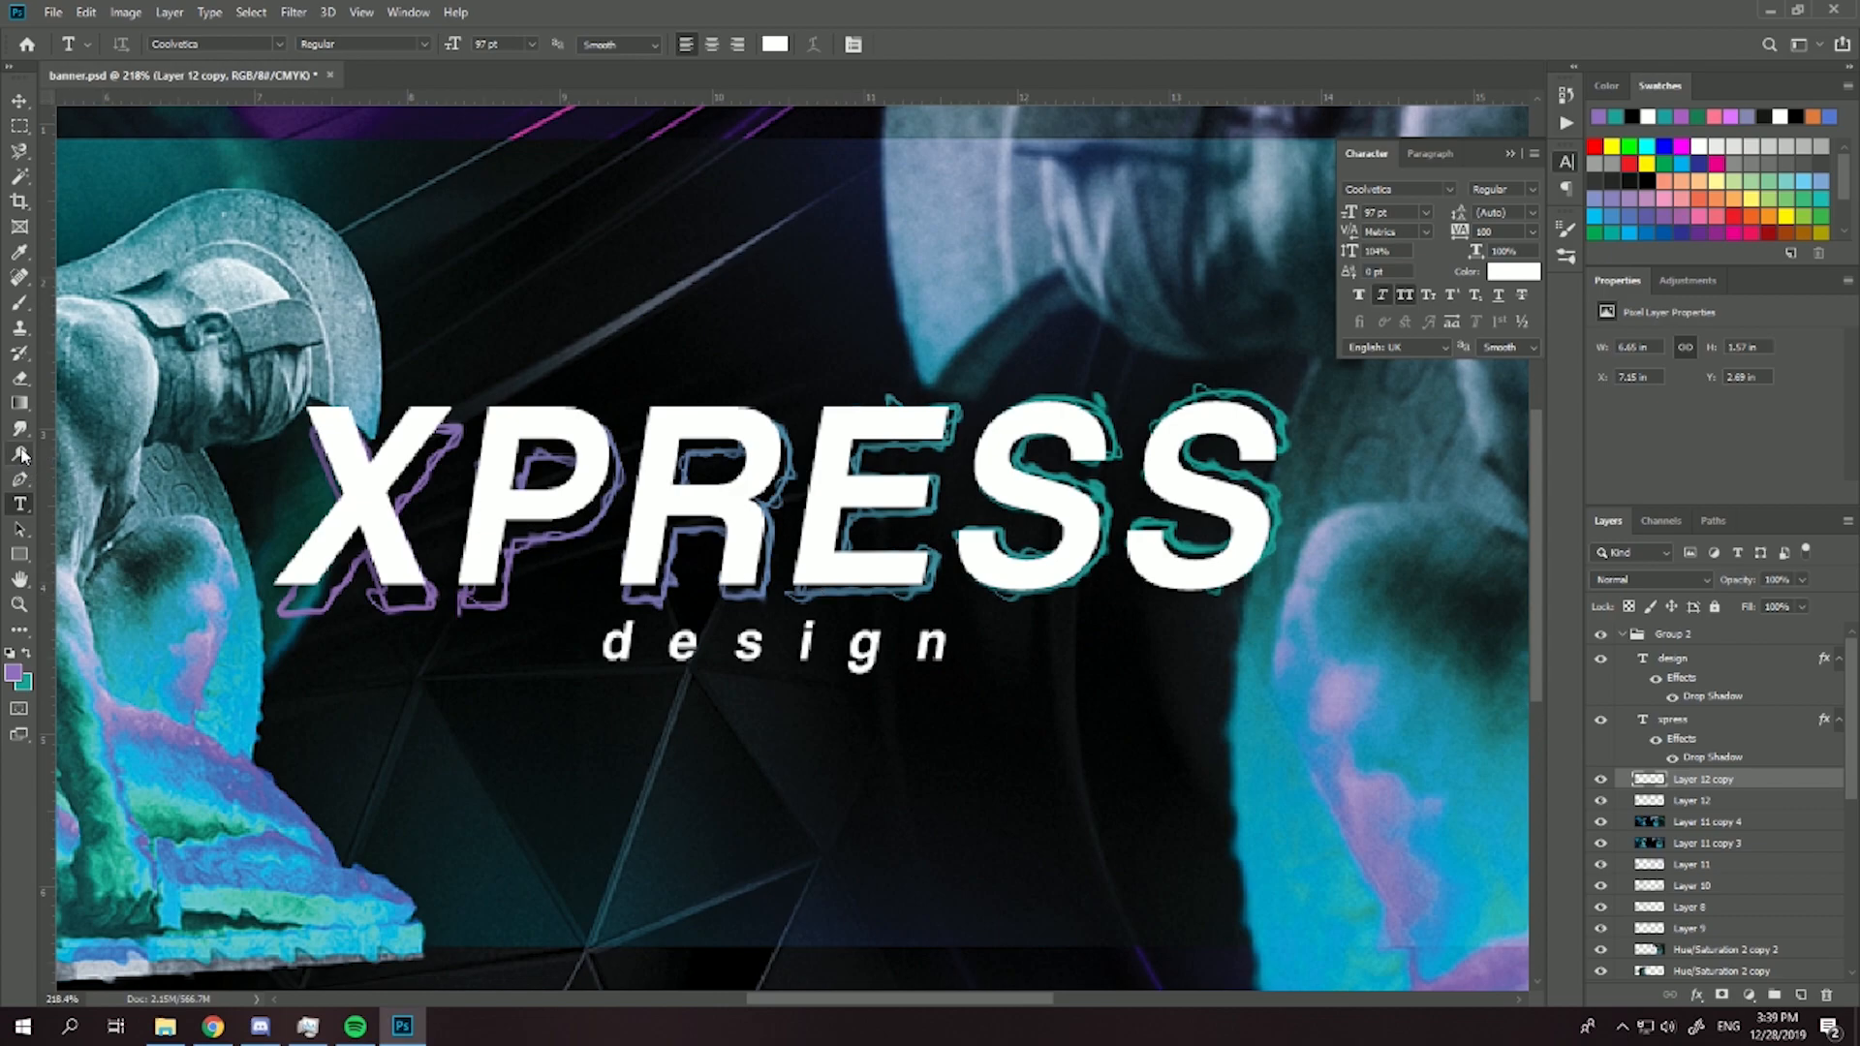
- Erase parts of the rippled Layer 12 copy outline around the middle of the XPRESS letters with a small soft eraser
{"action": "left_click", "coordinate": [21, 380]}
{"action": "left_click", "coordinate": [140, 51]}
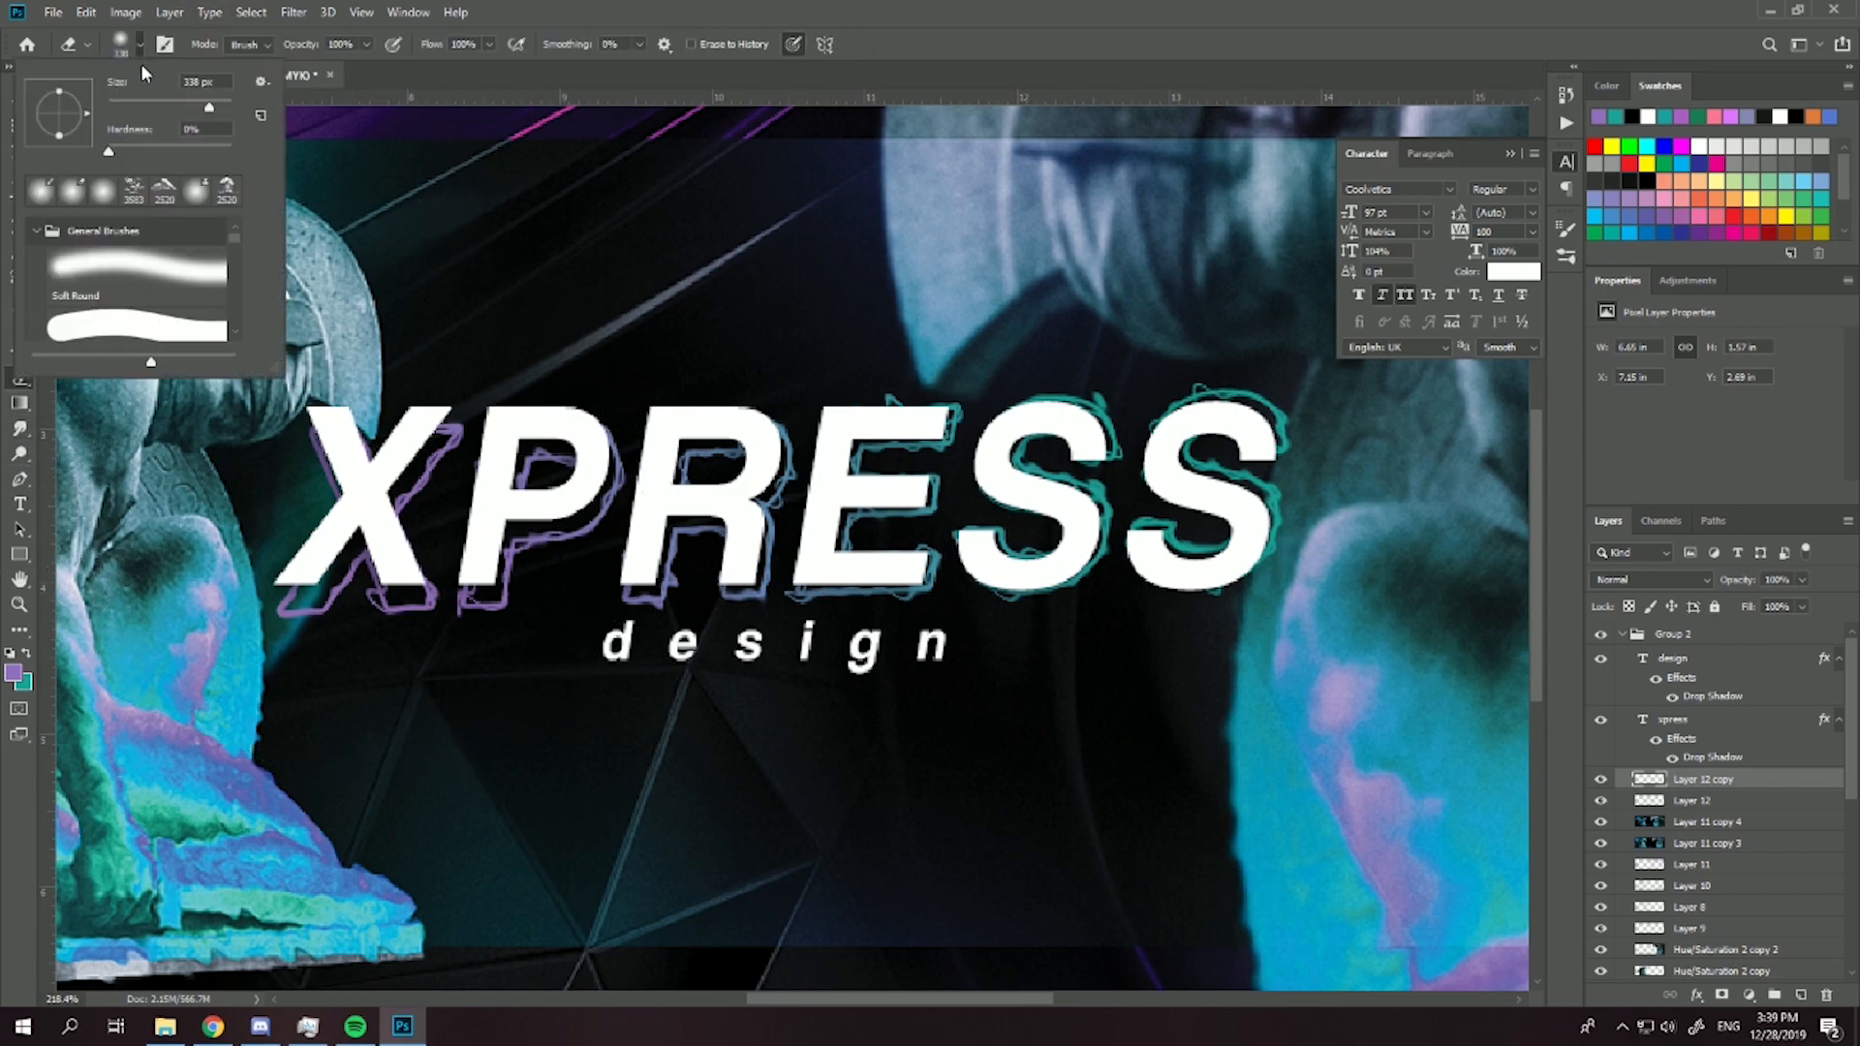
{"action": "left_click", "coordinate": [392, 447]}
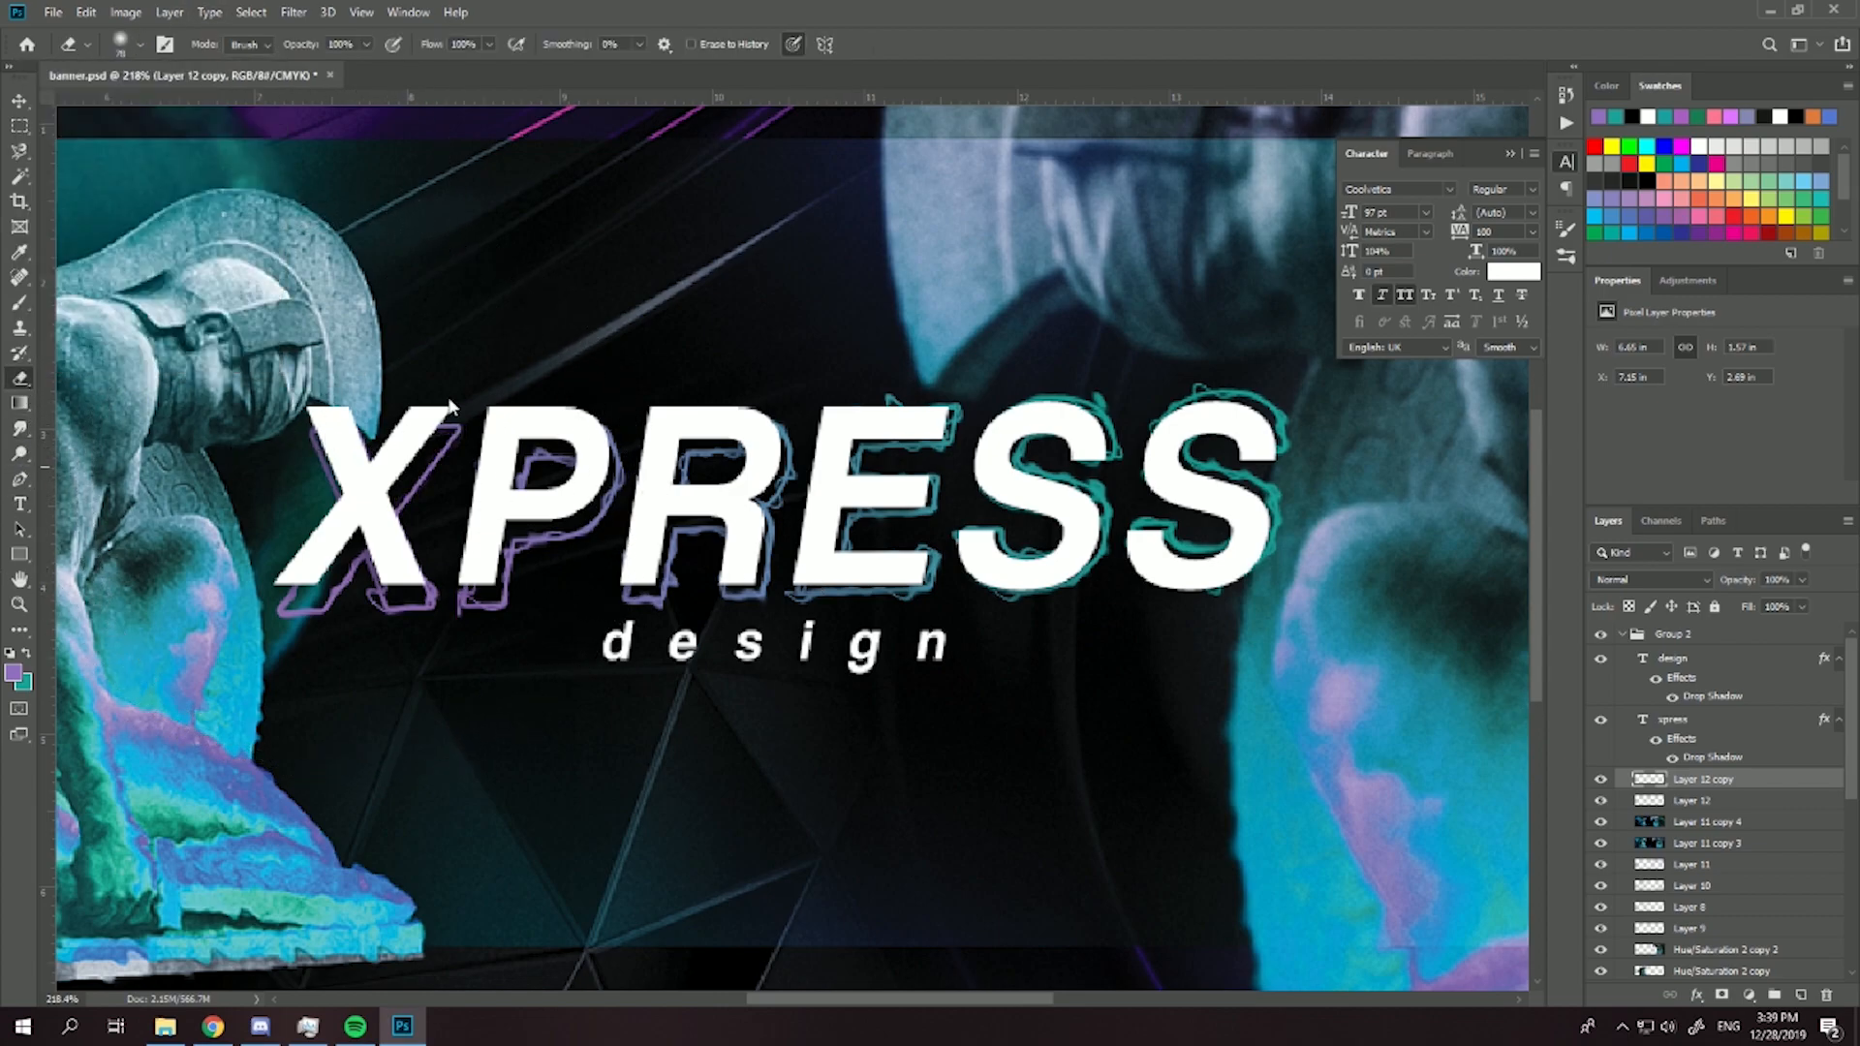
{"action": "mouse_move", "coordinate": [668, 497]}
{"action": "left_mouse_down"}
{"action": "mouse_move", "coordinate": [631, 509]}
{"action": "mouse_move", "coordinate": [771, 528]}
{"action": "mouse_move", "coordinate": [795, 506]}
{"action": "left_mouse_up"}
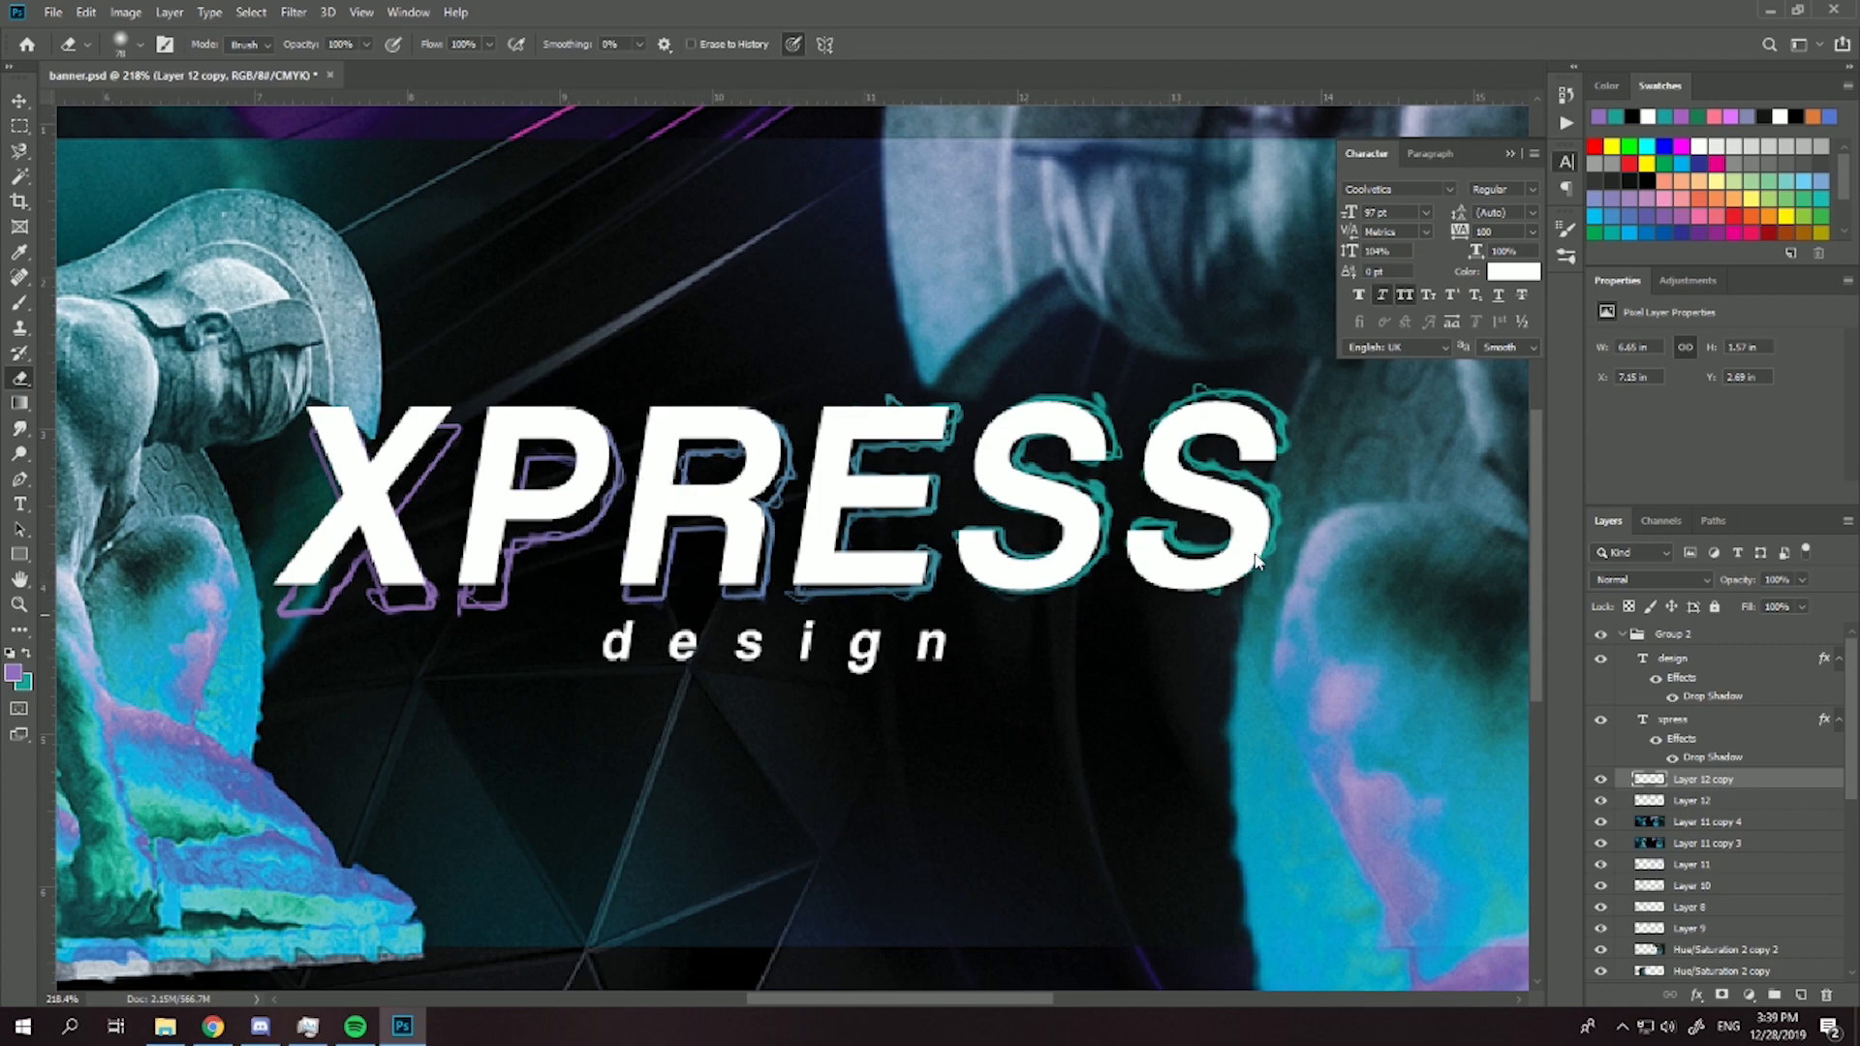
- Erase parts of the original Layer 12 outline around the XPRESS letters so the rippled outline breaks it up
{"action": "left_click", "coordinate": [1640, 802]}
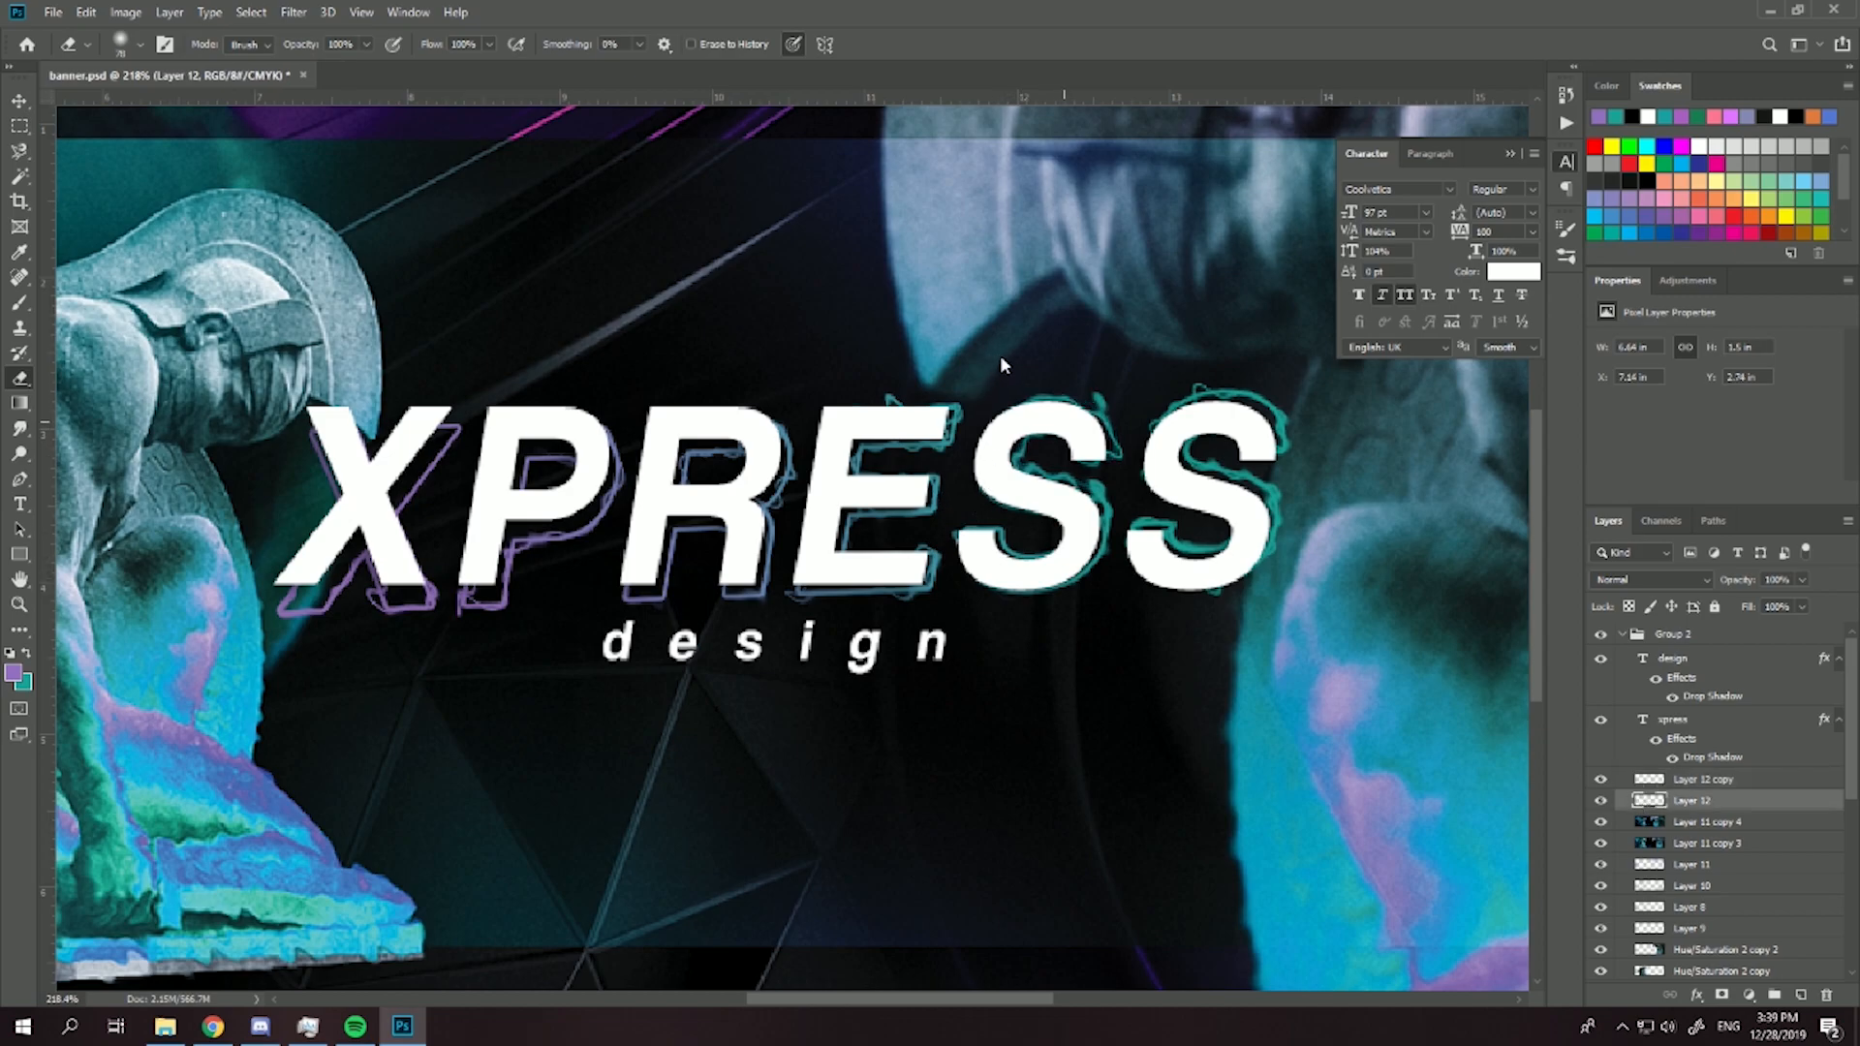
{"action": "left_click_drag", "start_coordinate": [1139, 356], "coordinate": [1203, 357]}
{"action": "left_click_drag", "start_coordinate": [906, 345], "coordinate": [846, 351]}
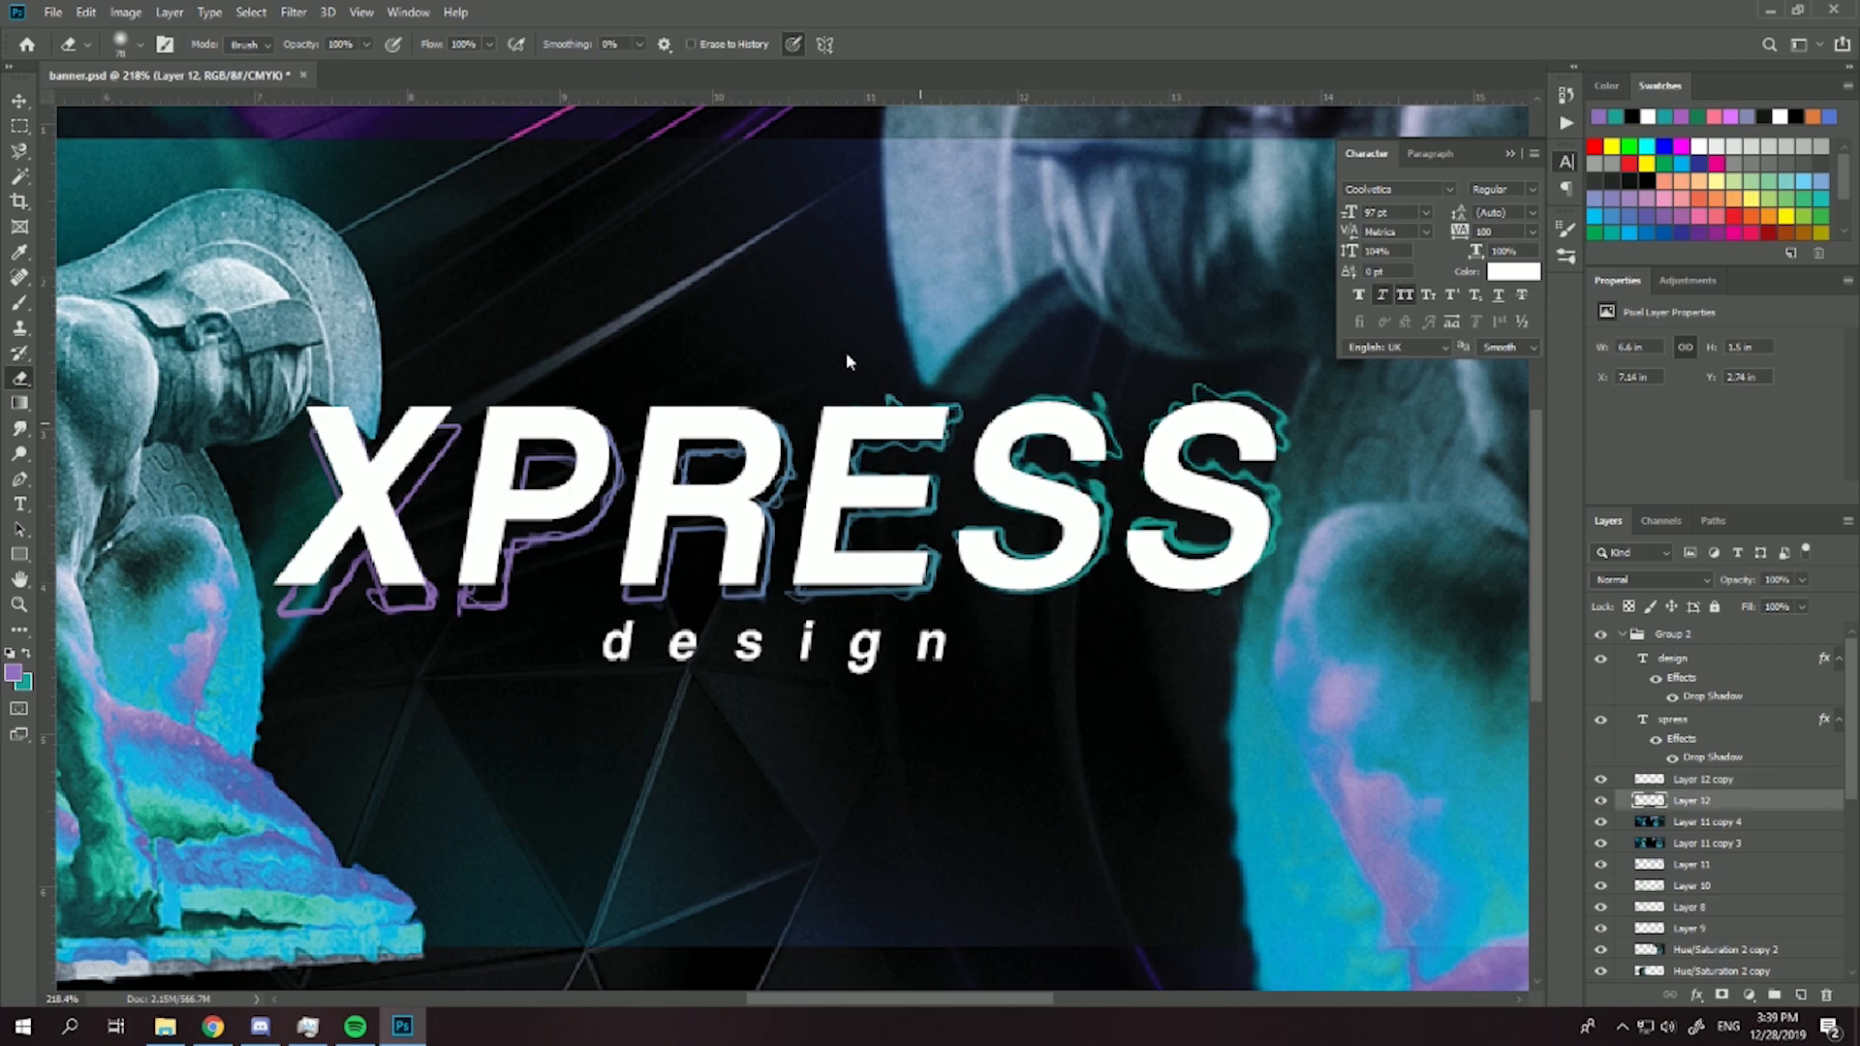
{"action": "left_click_drag", "start_coordinate": [665, 368], "coordinate": [665, 378]}
{"action": "mouse_move", "coordinate": [538, 452]}
{"action": "left_mouse_down"}
{"action": "mouse_move", "coordinate": [486, 533]}
{"action": "mouse_move", "coordinate": [429, 576]}
{"action": "mouse_move", "coordinate": [347, 571]}
{"action": "left_mouse_up"}
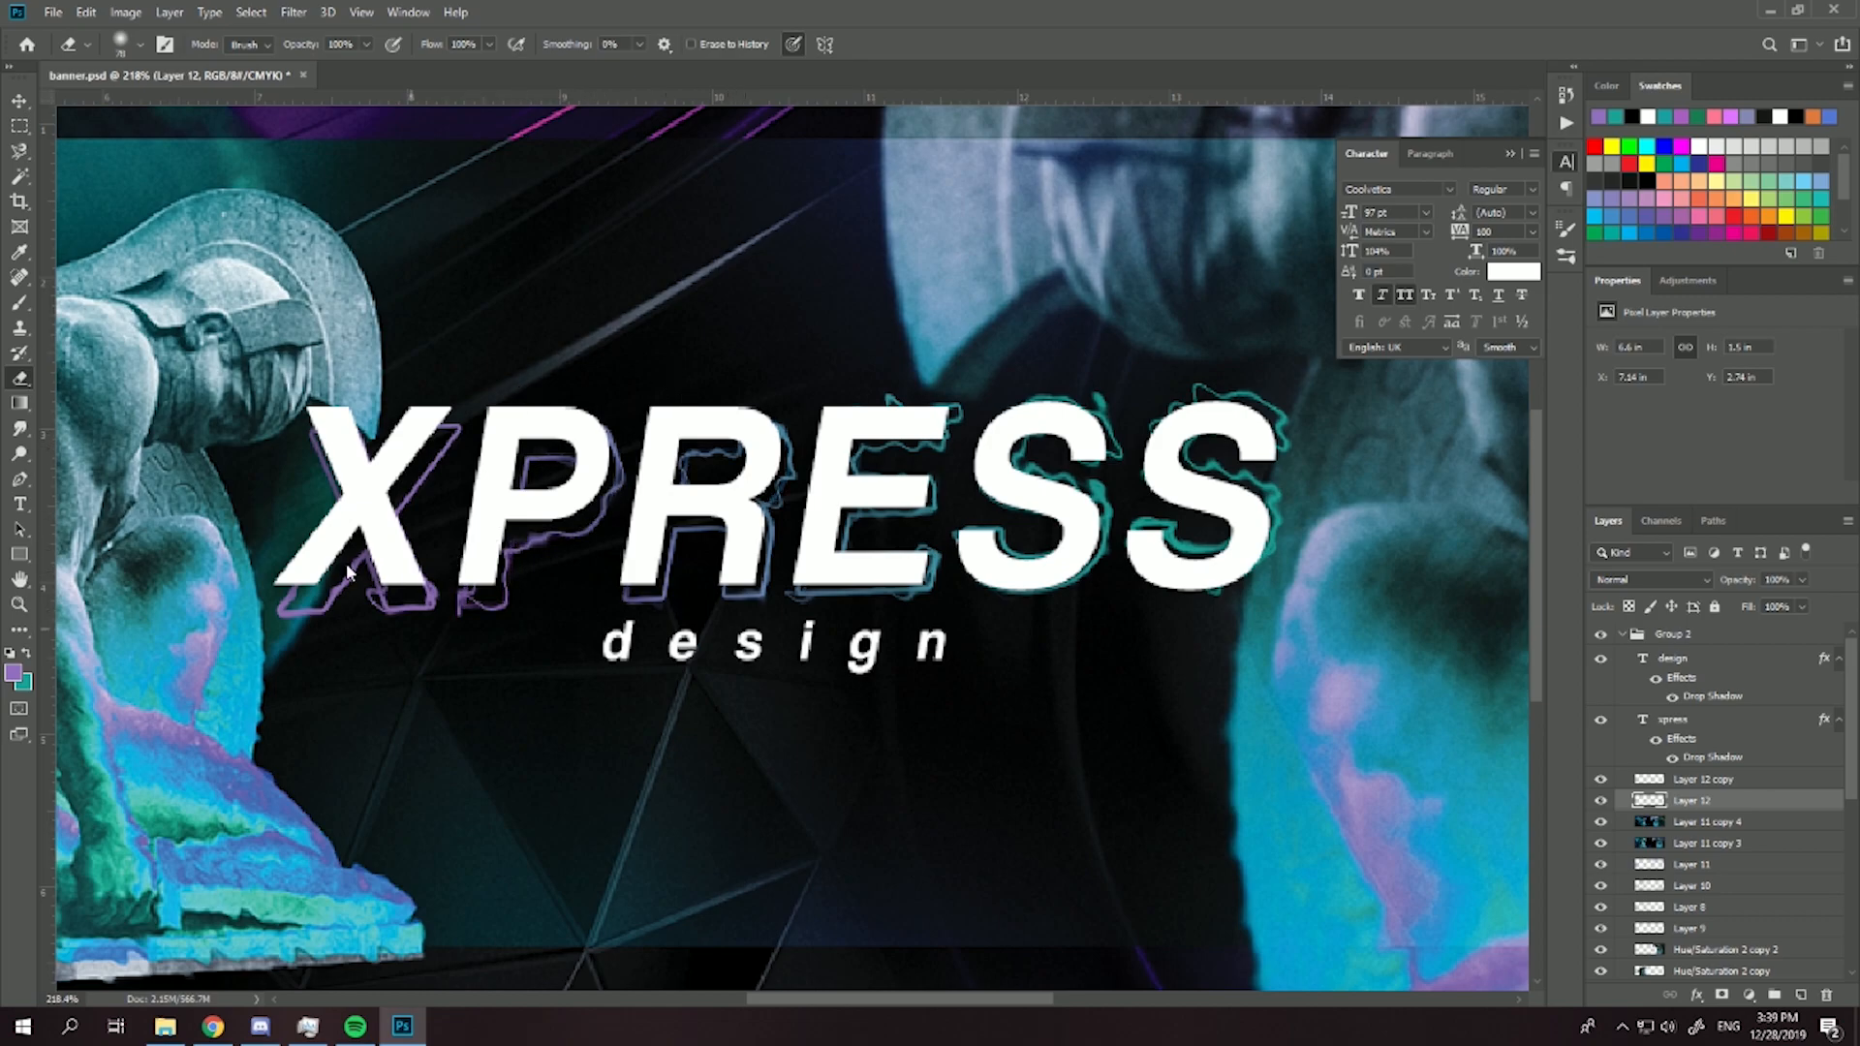
{"action": "scroll", "coordinate": [327, 578], "scroll_direction": "down", "scroll_amount": 5}
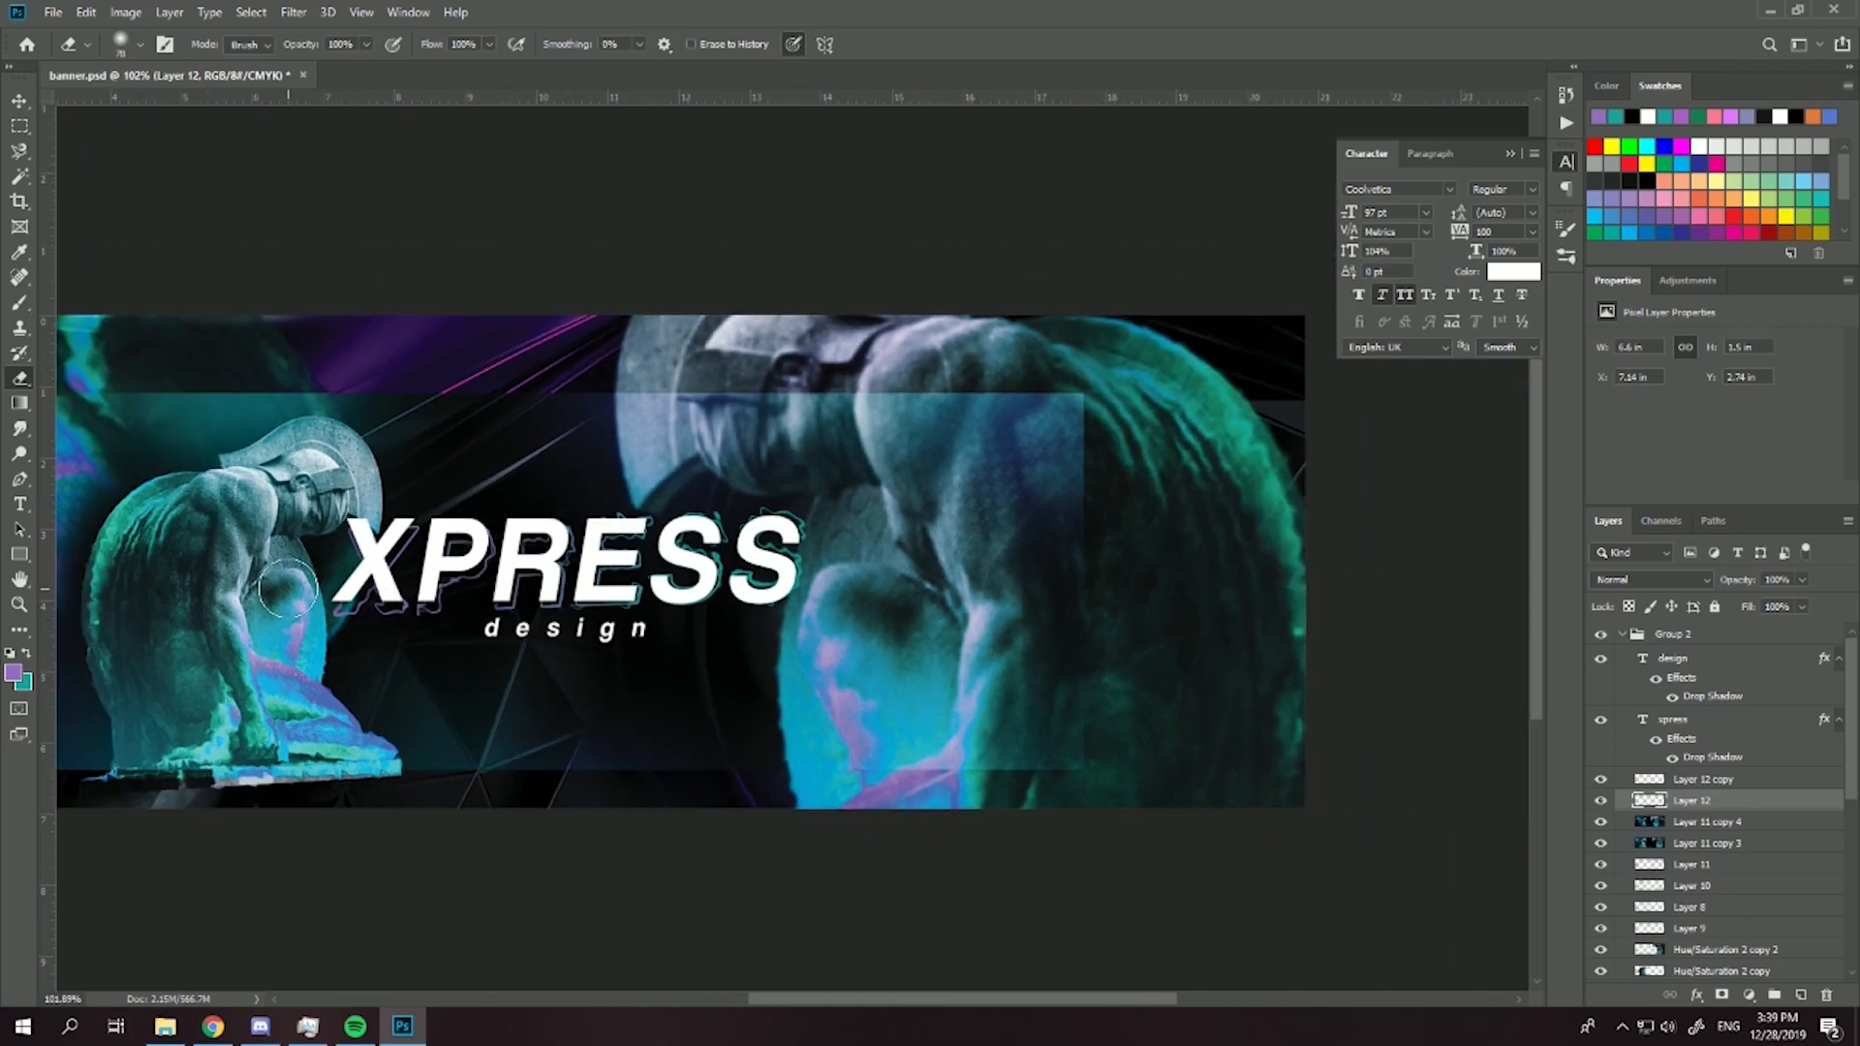
- Merge Layer 12 and Layer 12 copy into one outline layer and keep its blend mode at Normal
{"action": "scroll", "coordinate": [659, 594], "scroll_direction": "up", "scroll_amount": 9}
{"action": "left_click", "coordinate": [1697, 784], "text": "ctrl"}
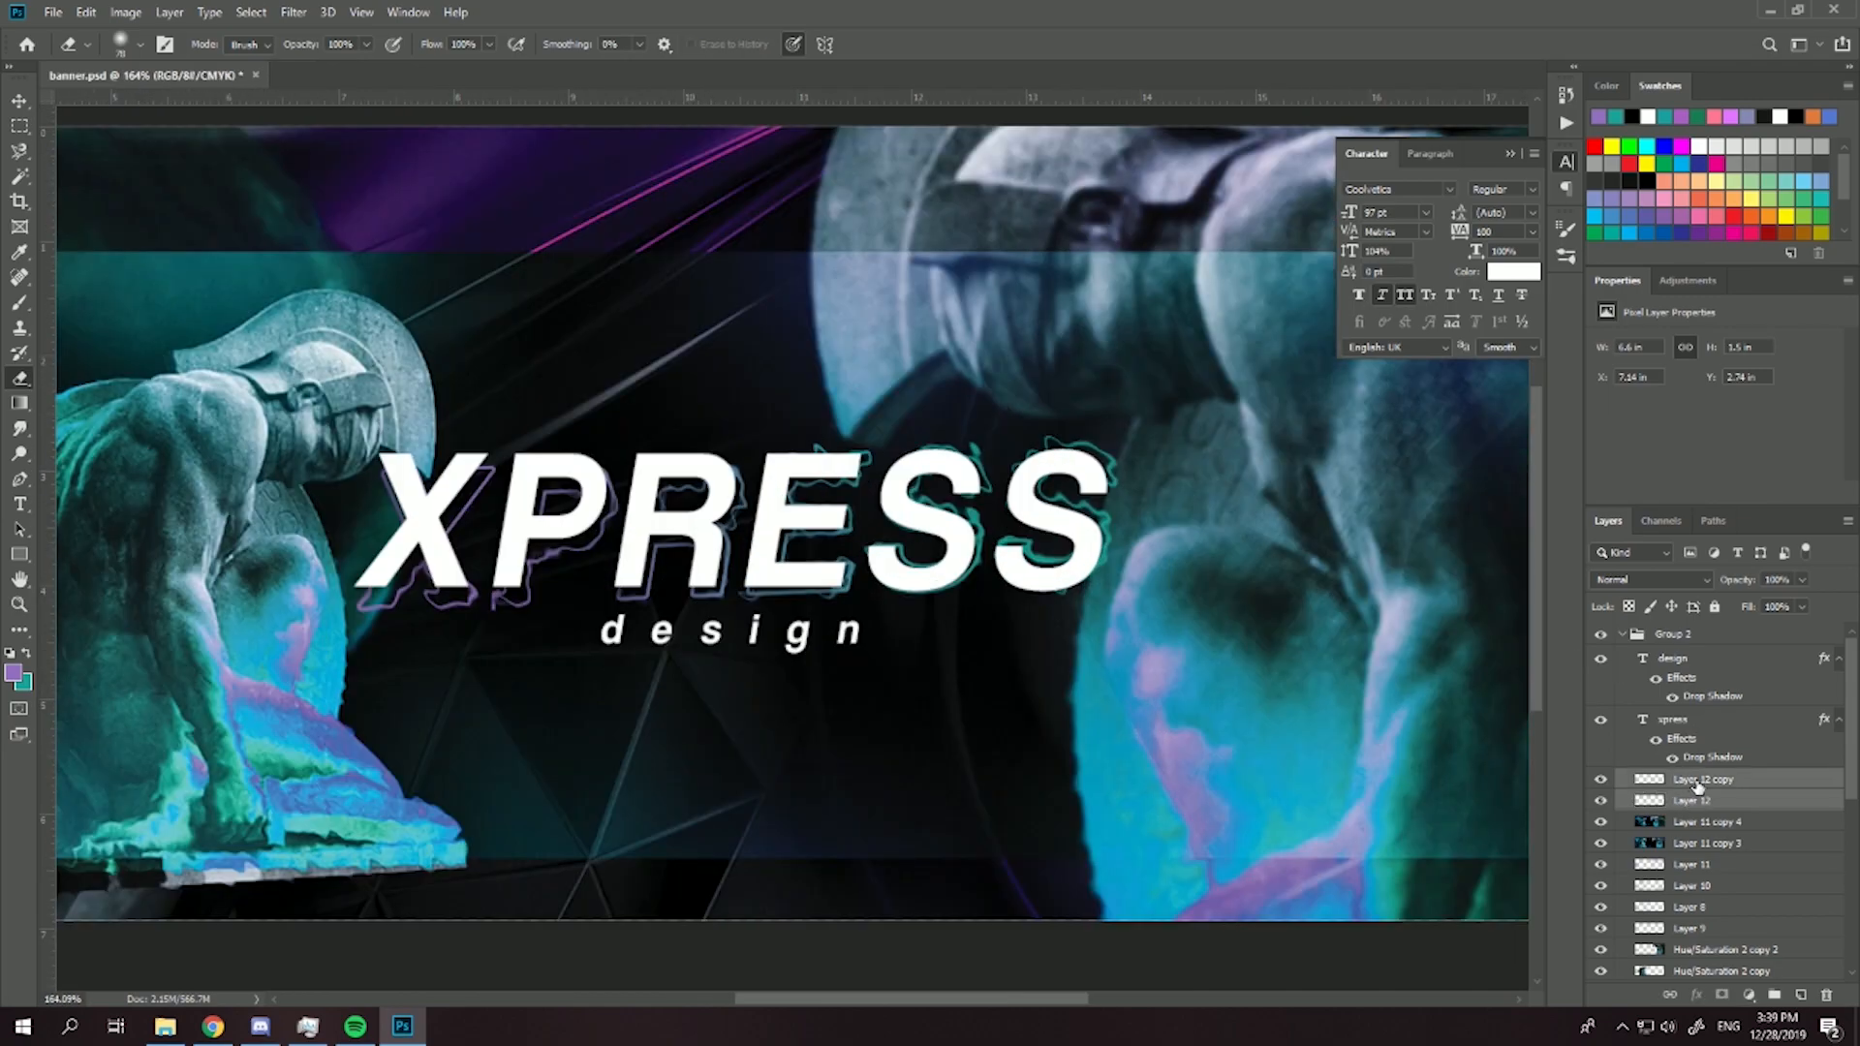
{"action": "key", "text": "ctrl+e"}
{"action": "left_click", "coordinate": [1687, 579]}
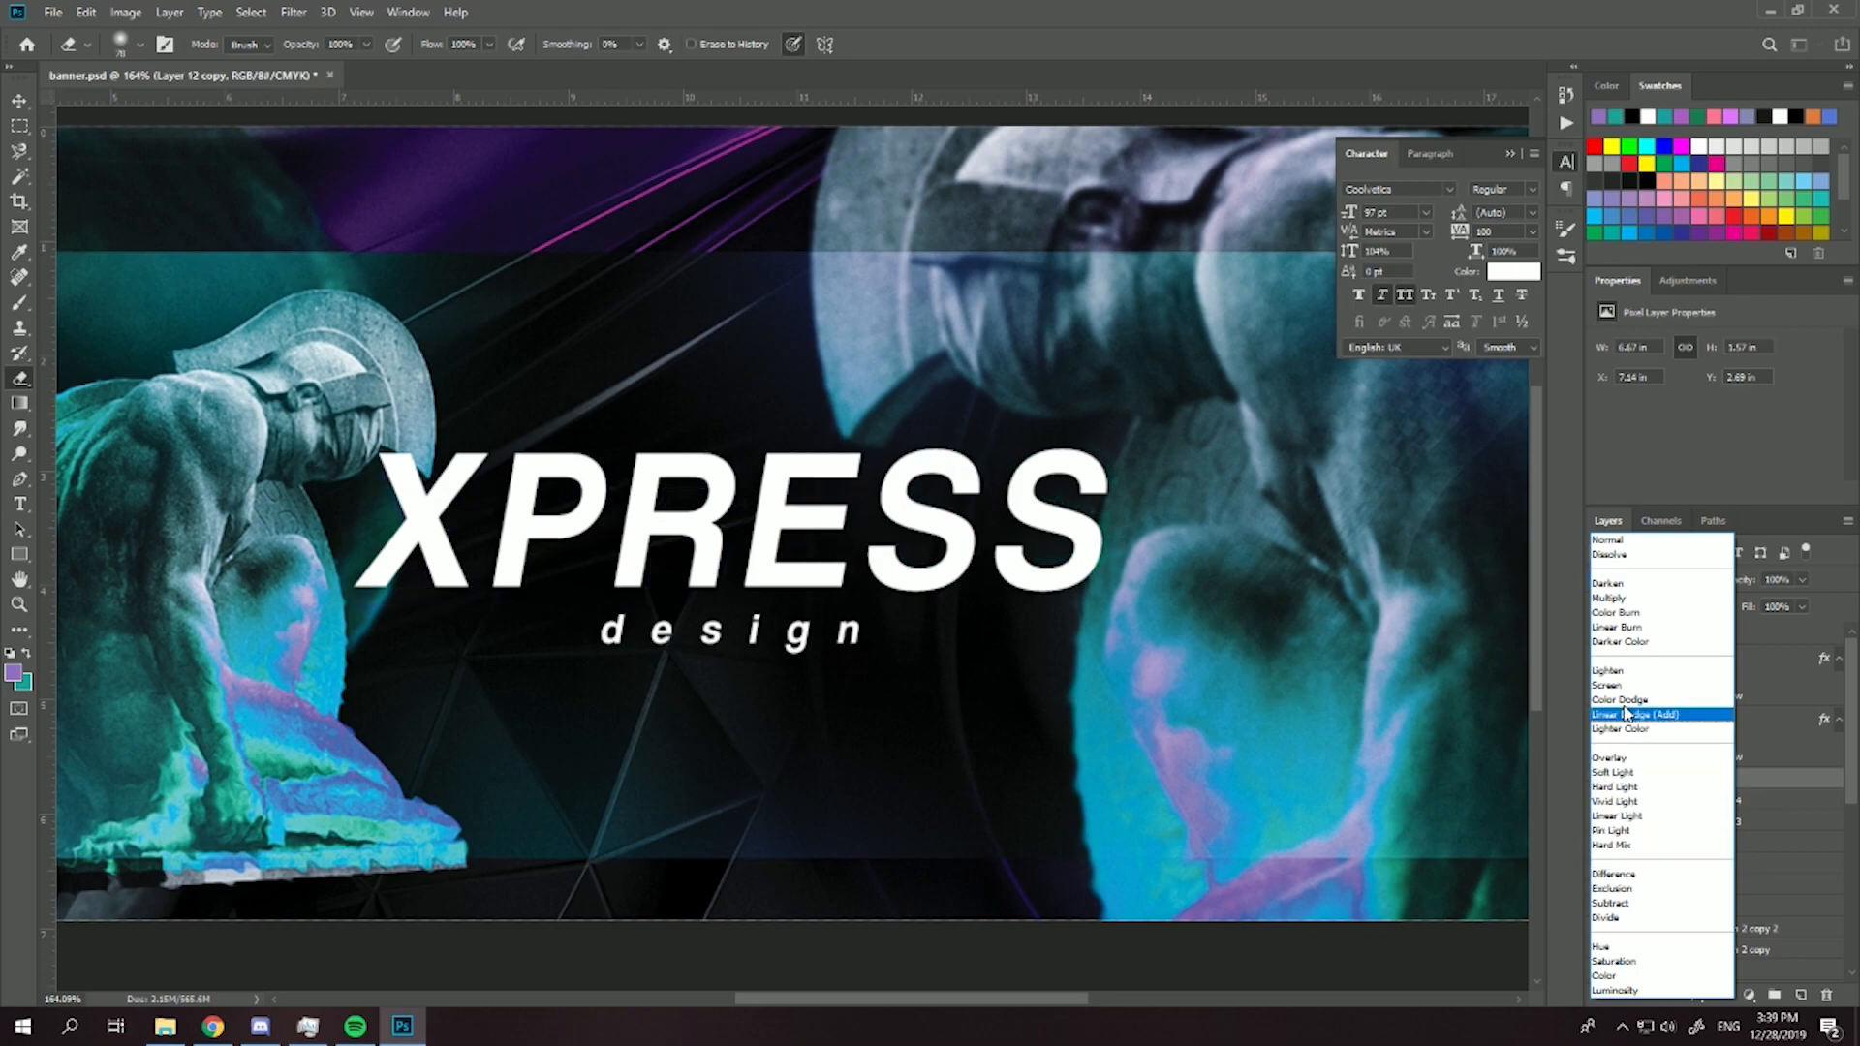
{"action": "left_click", "coordinate": [1646, 541]}
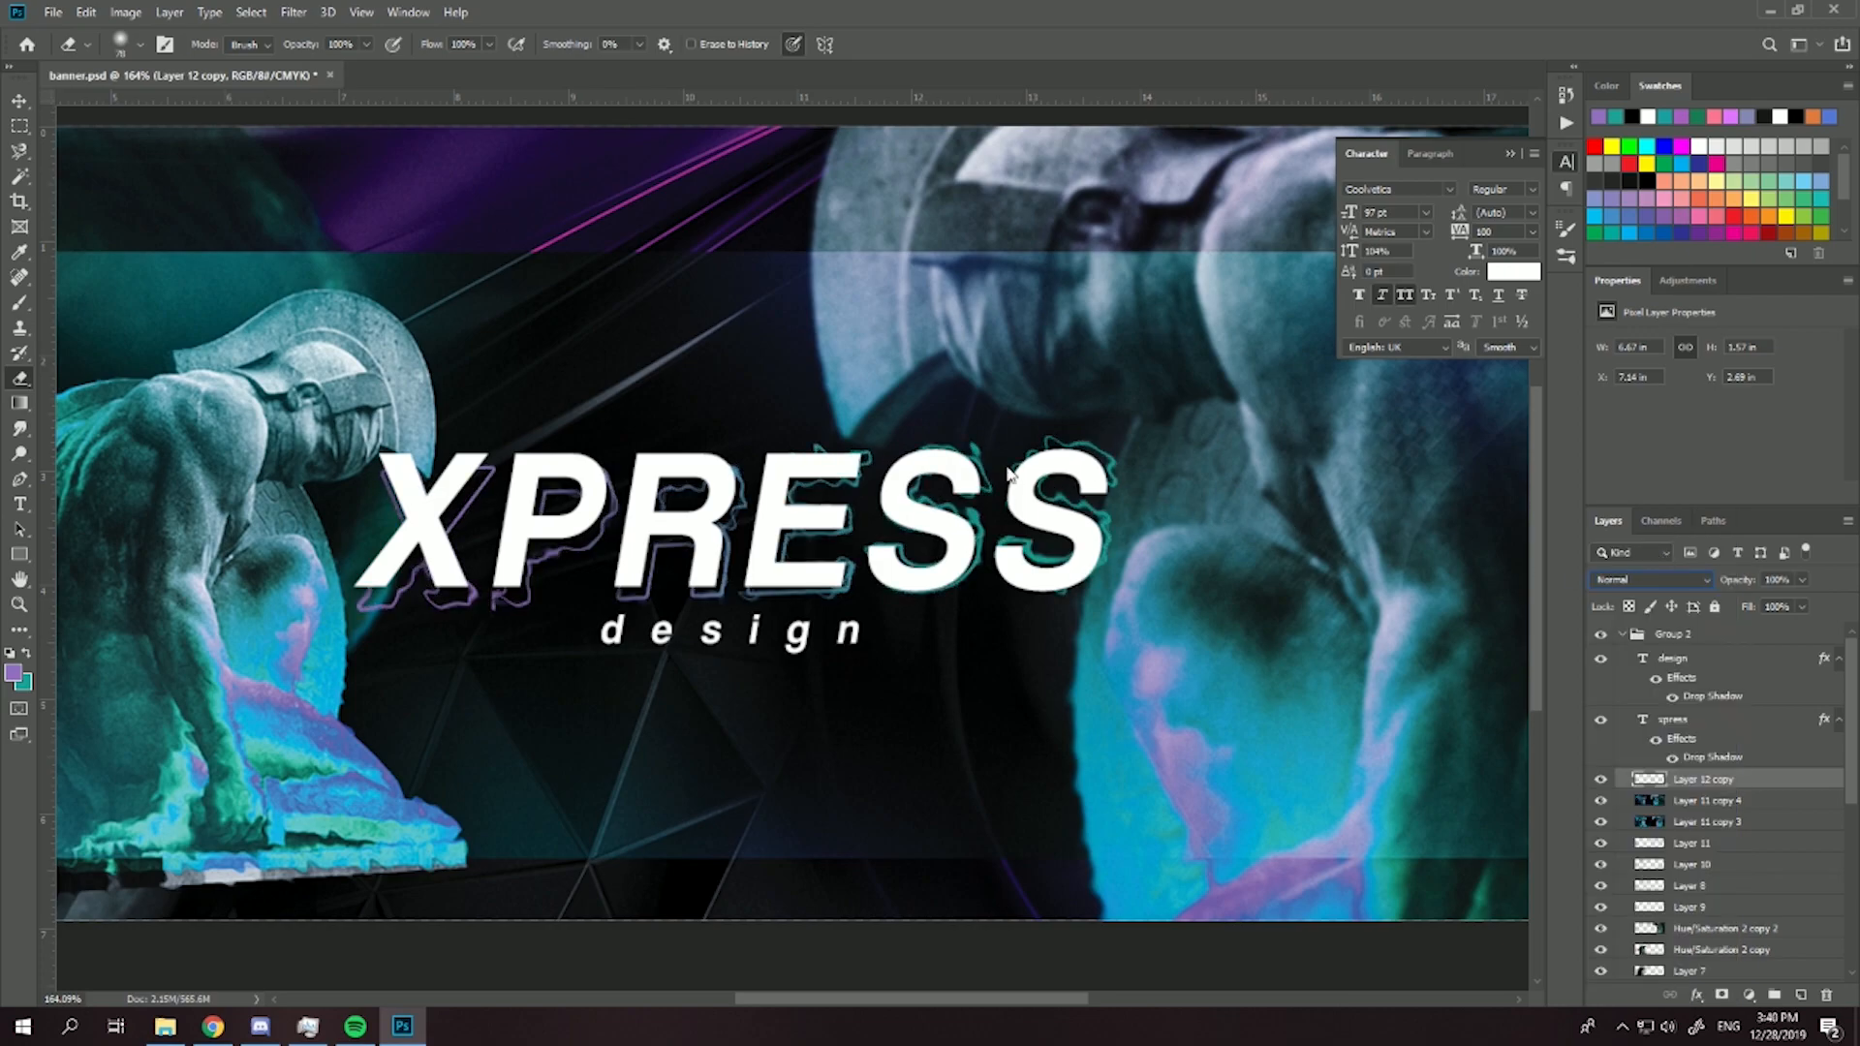
- Adjust the merged outline slightly behind the XPRESS lettering with Free Transform
{"action": "key", "text": "ctrl+t"}
{"action": "left_click_drag", "start_coordinate": [1126, 428], "coordinate": [1120, 433]}
{"action": "key", "text": "Return"}
- Select the inner rectangle framing the statue and title, and copy that area of Layer 11 copy 4 to a new layer
{"action": "key", "text": "ctrl+0"}
{"action": "key", "text": "m"}
{"action": "left_click_drag", "start_coordinate": [293, 417], "coordinate": [1220, 719]}
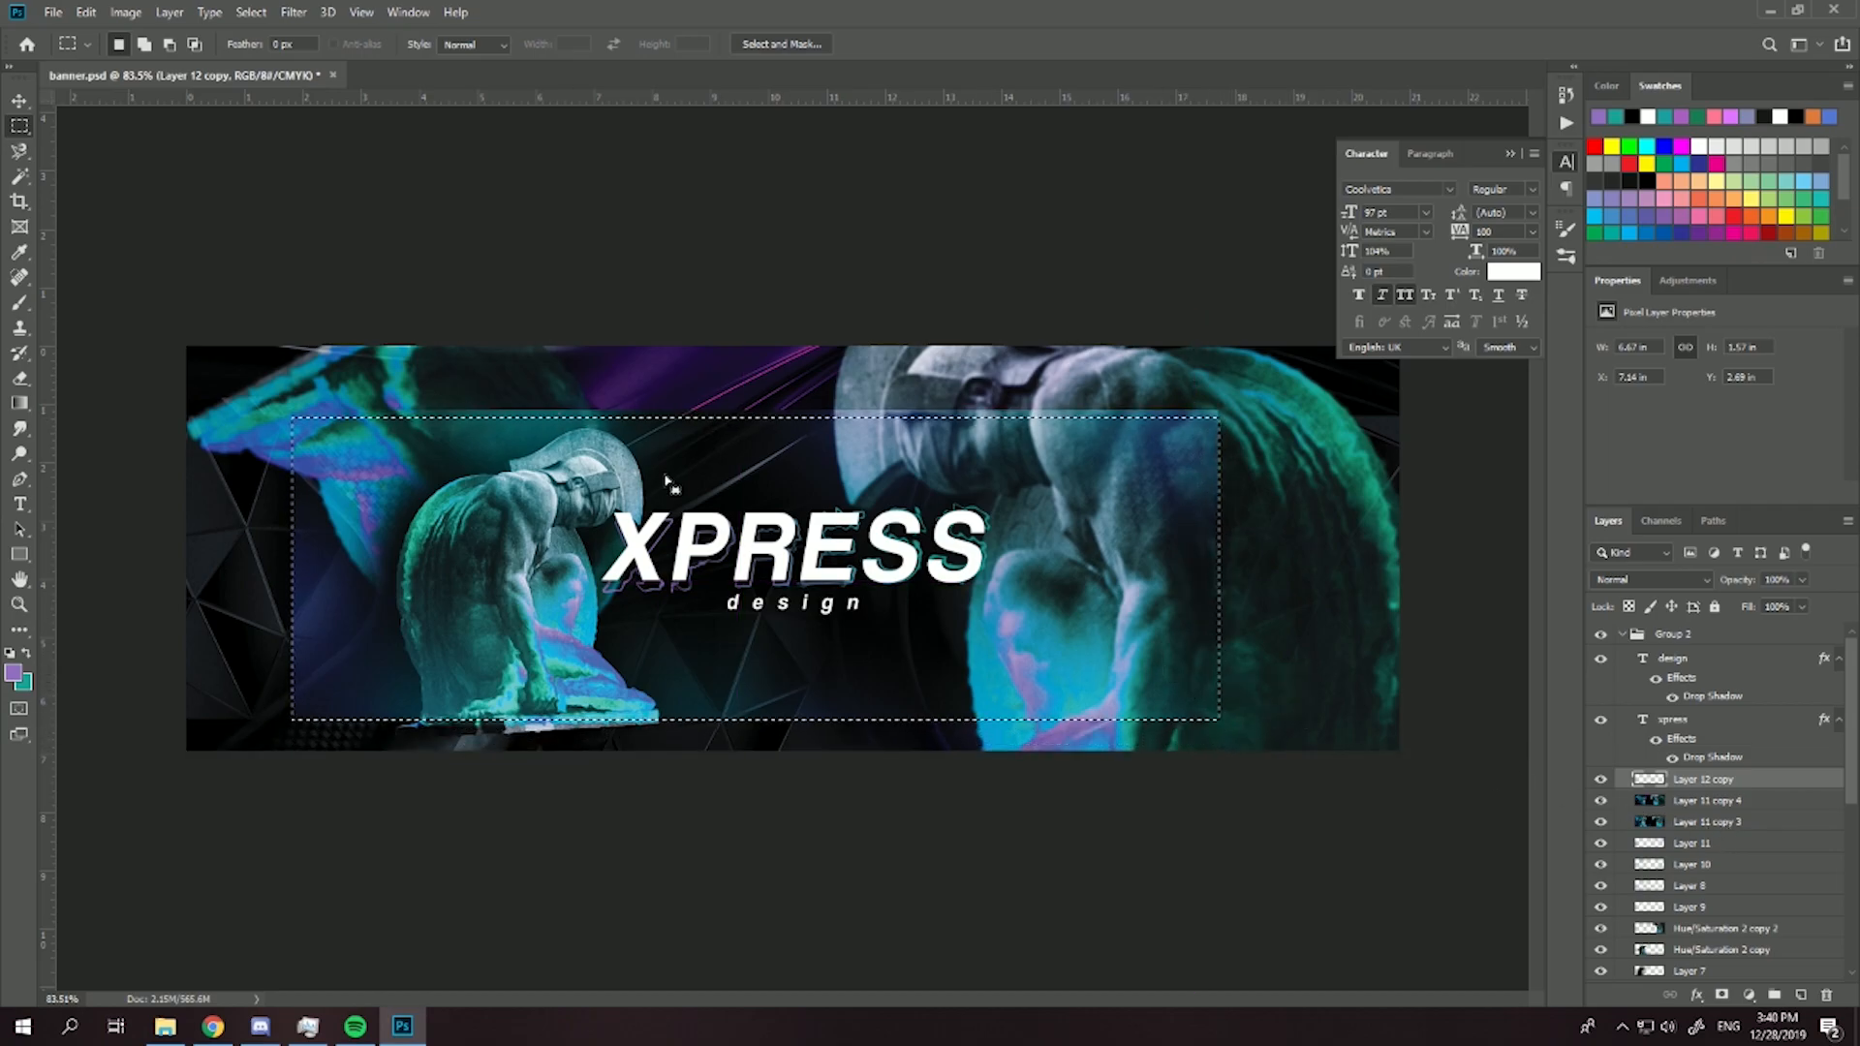
{"action": "left_click_drag", "start_coordinate": [1218, 520], "coordinate": [293, 412]}
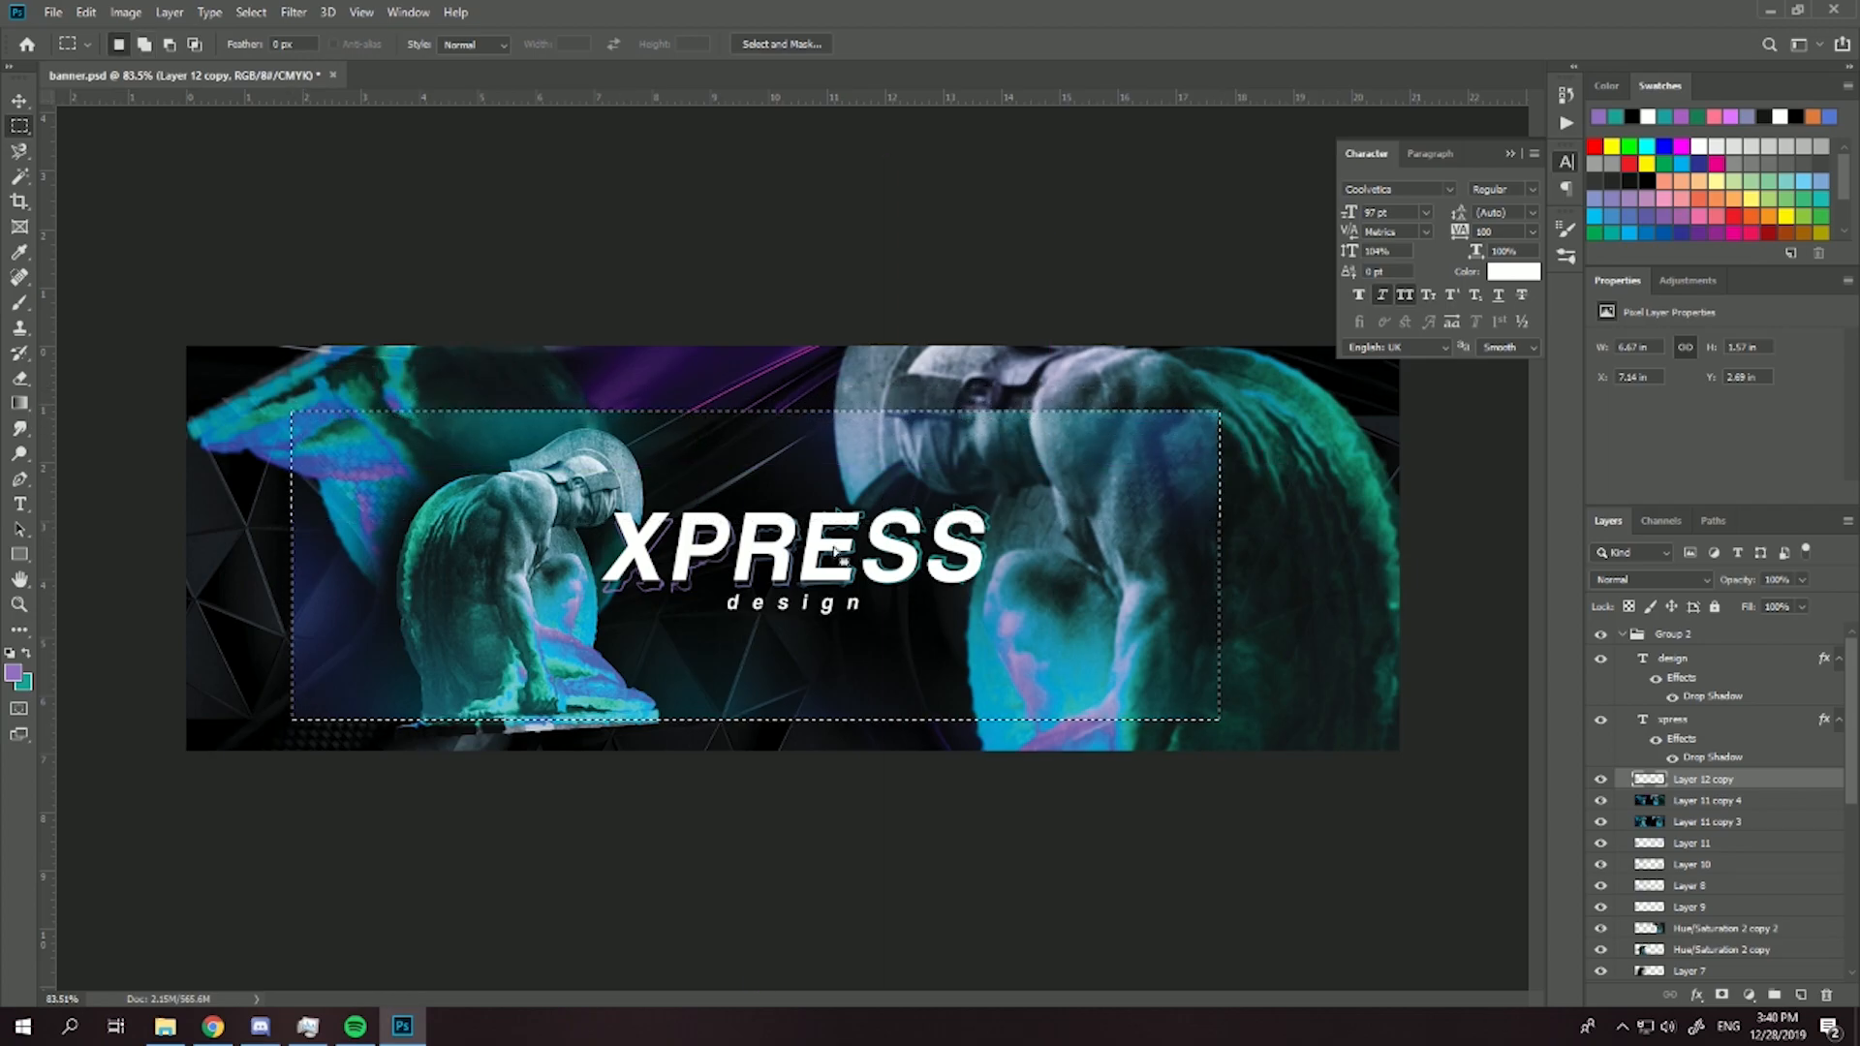
{"action": "left_click", "coordinate": [1644, 800]}
{"action": "right_click", "coordinate": [893, 574]}
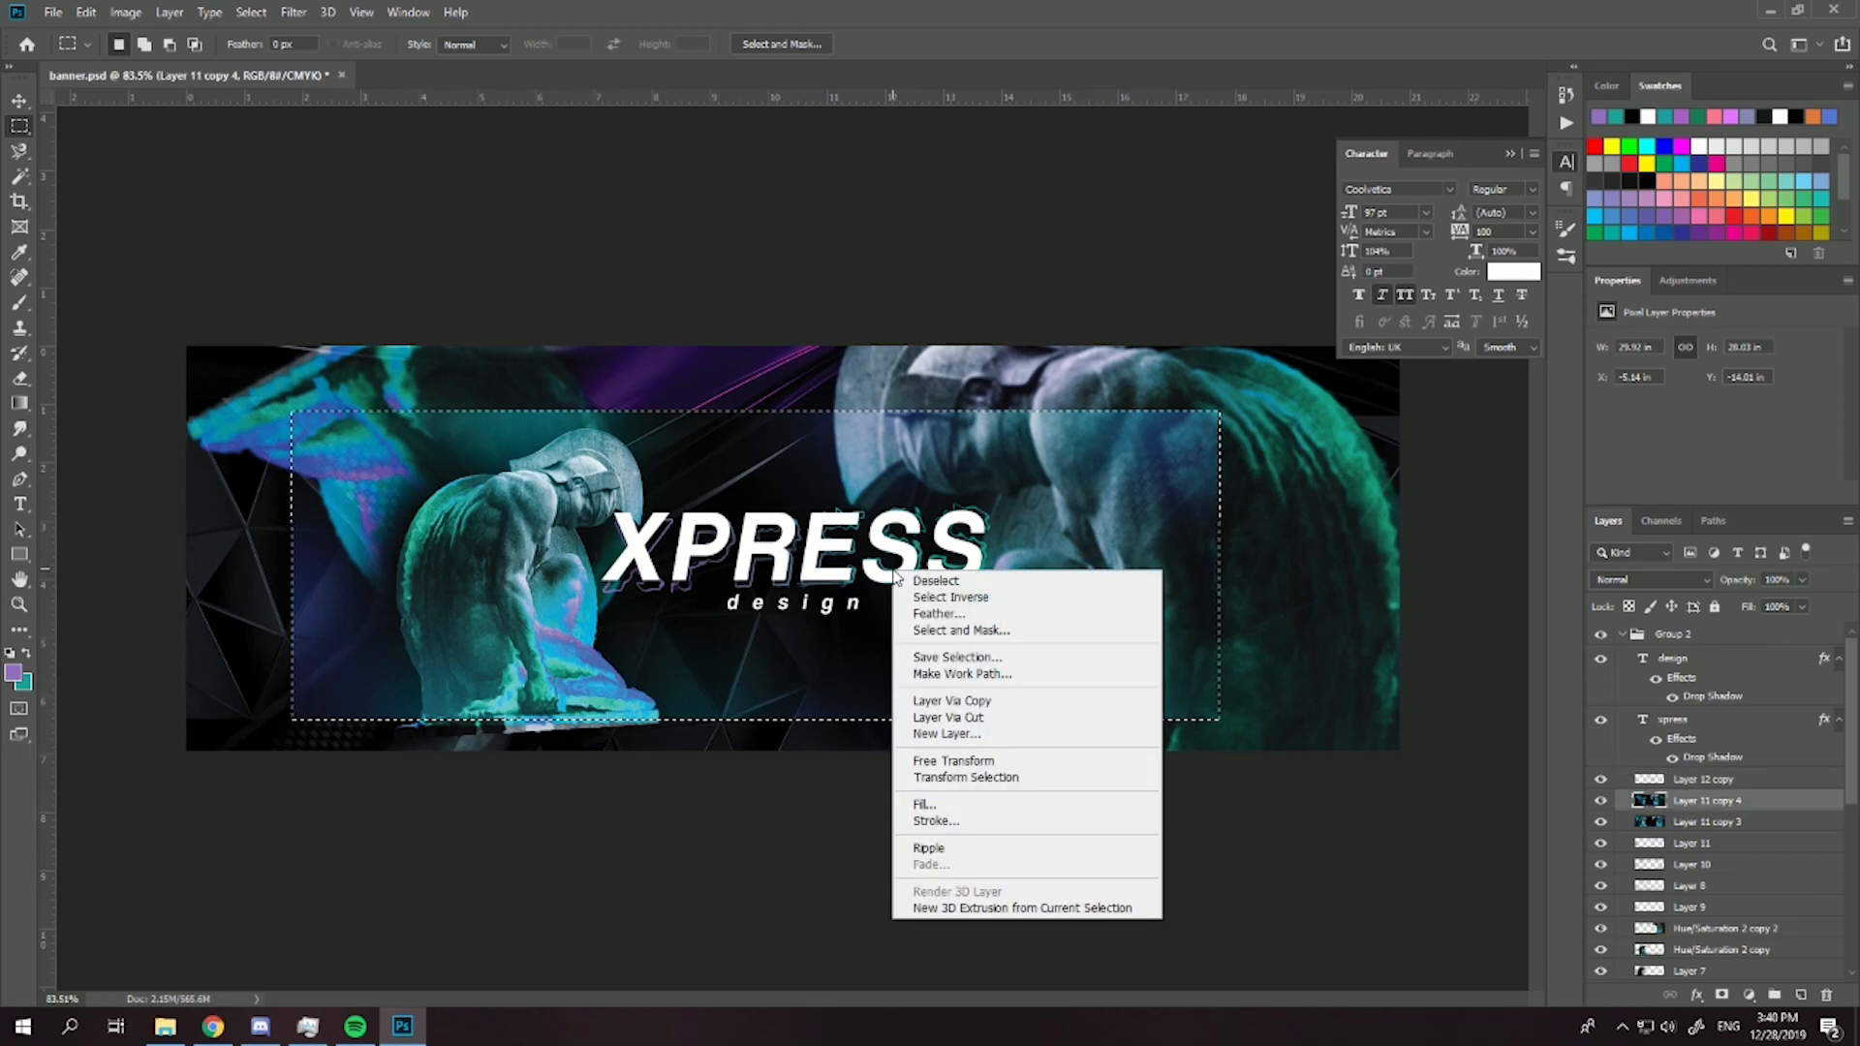
{"action": "left_click", "coordinate": [966, 703]}
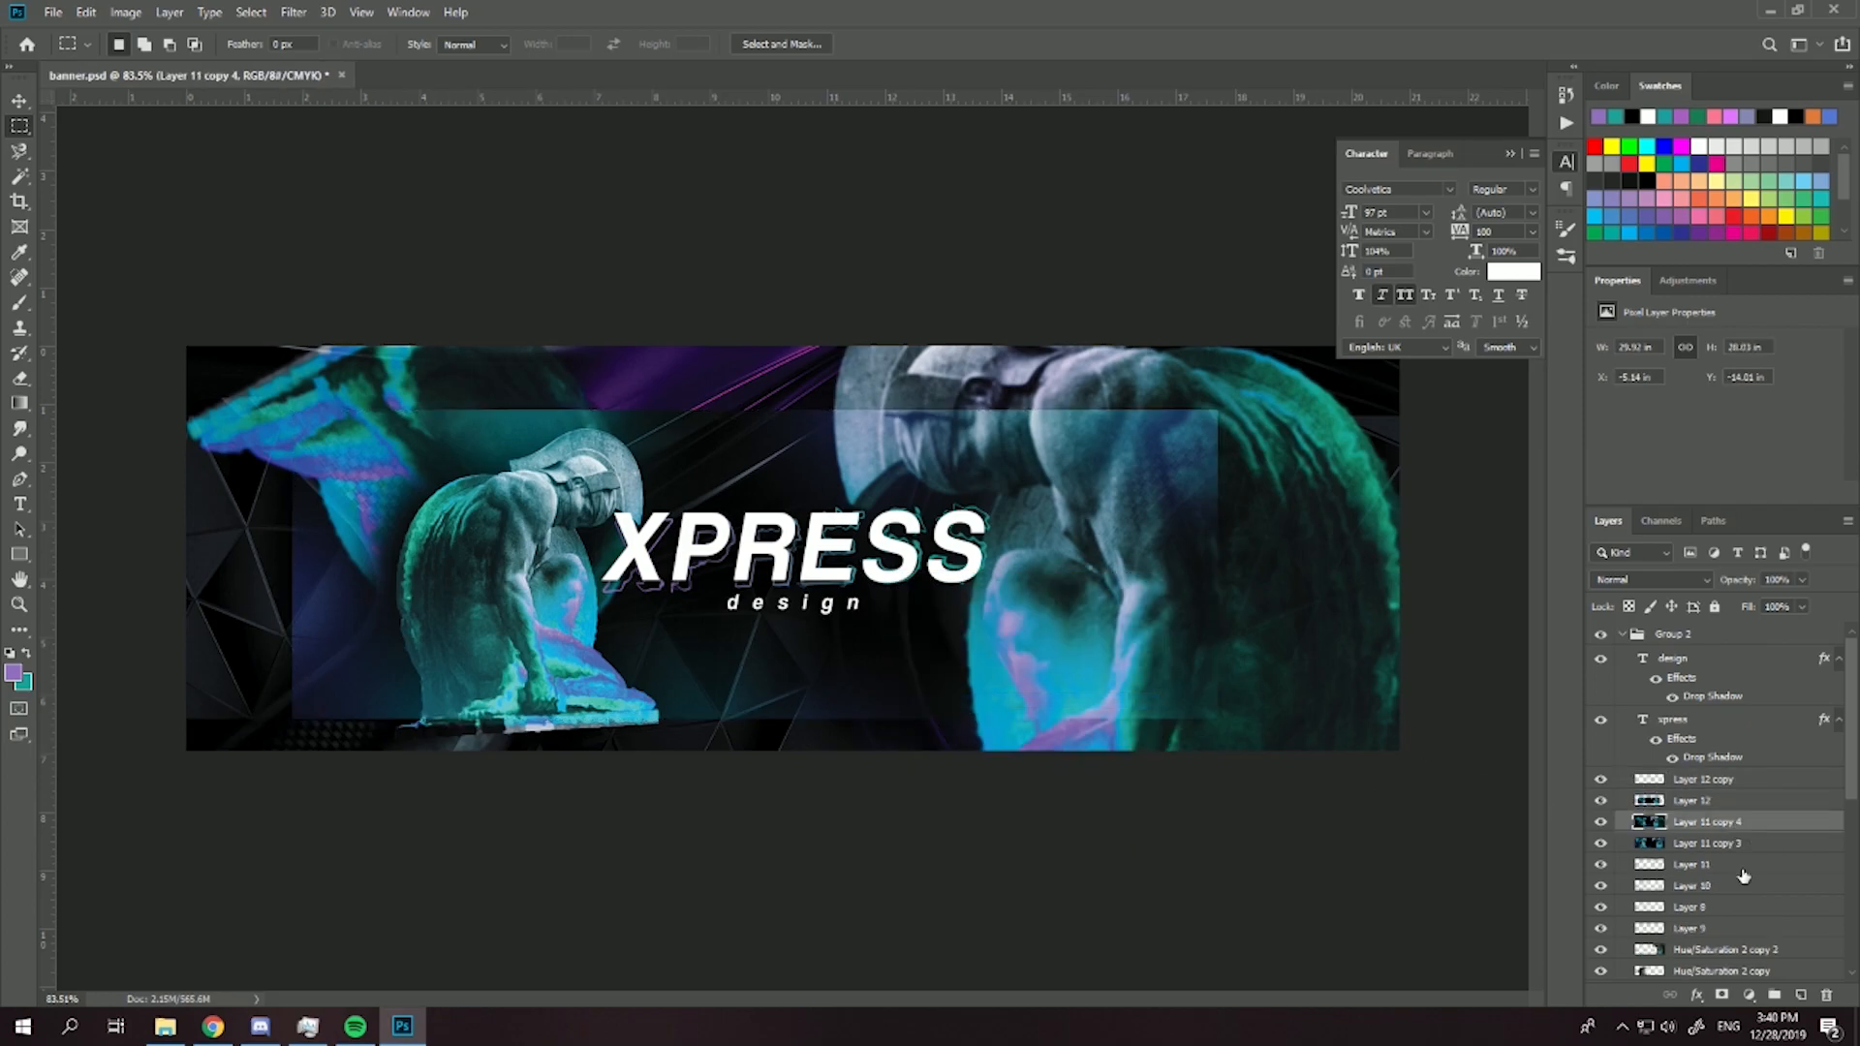
- Add a black-to-white Gradient Map, not reversed, above Layer 11 copy 4 to desaturate the banner's border
{"action": "left_click", "coordinate": [1748, 994]}
{"action": "left_click", "coordinate": [1754, 970]}
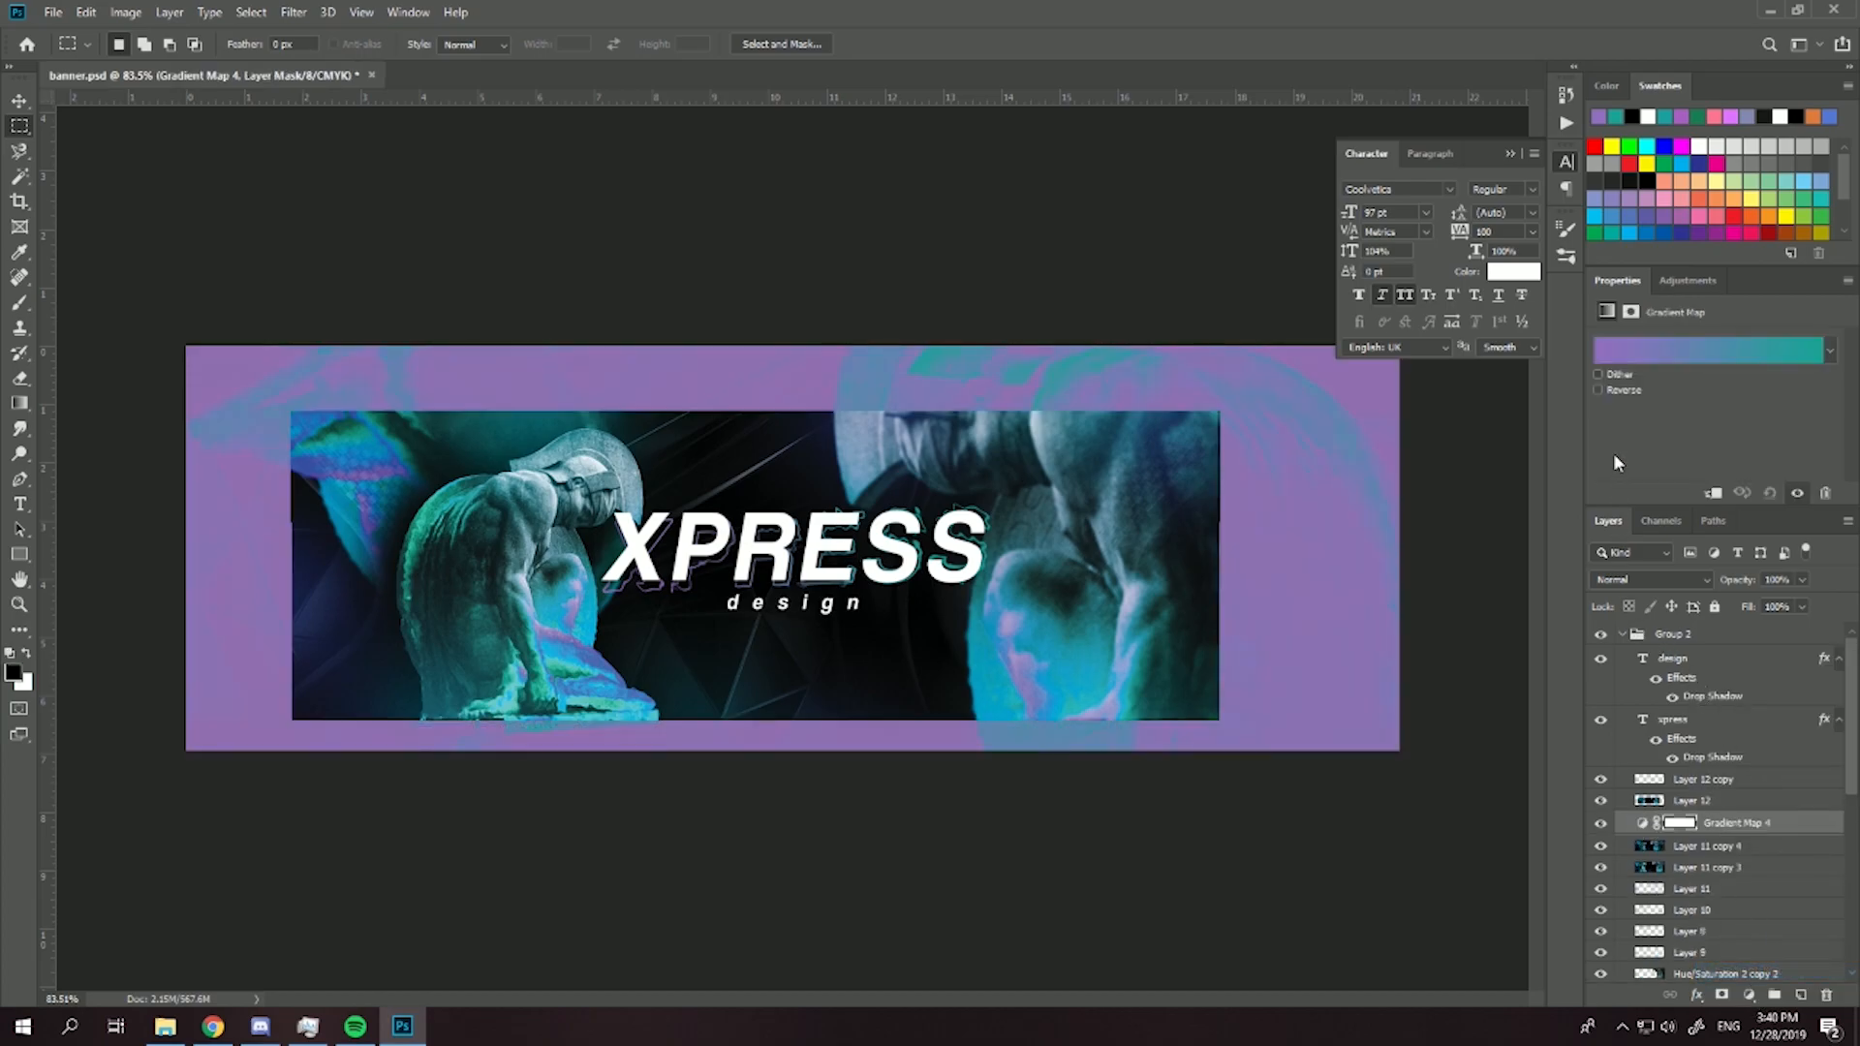
{"action": "left_click", "coordinate": [1598, 389]}
{"action": "left_click", "coordinate": [1705, 351]}
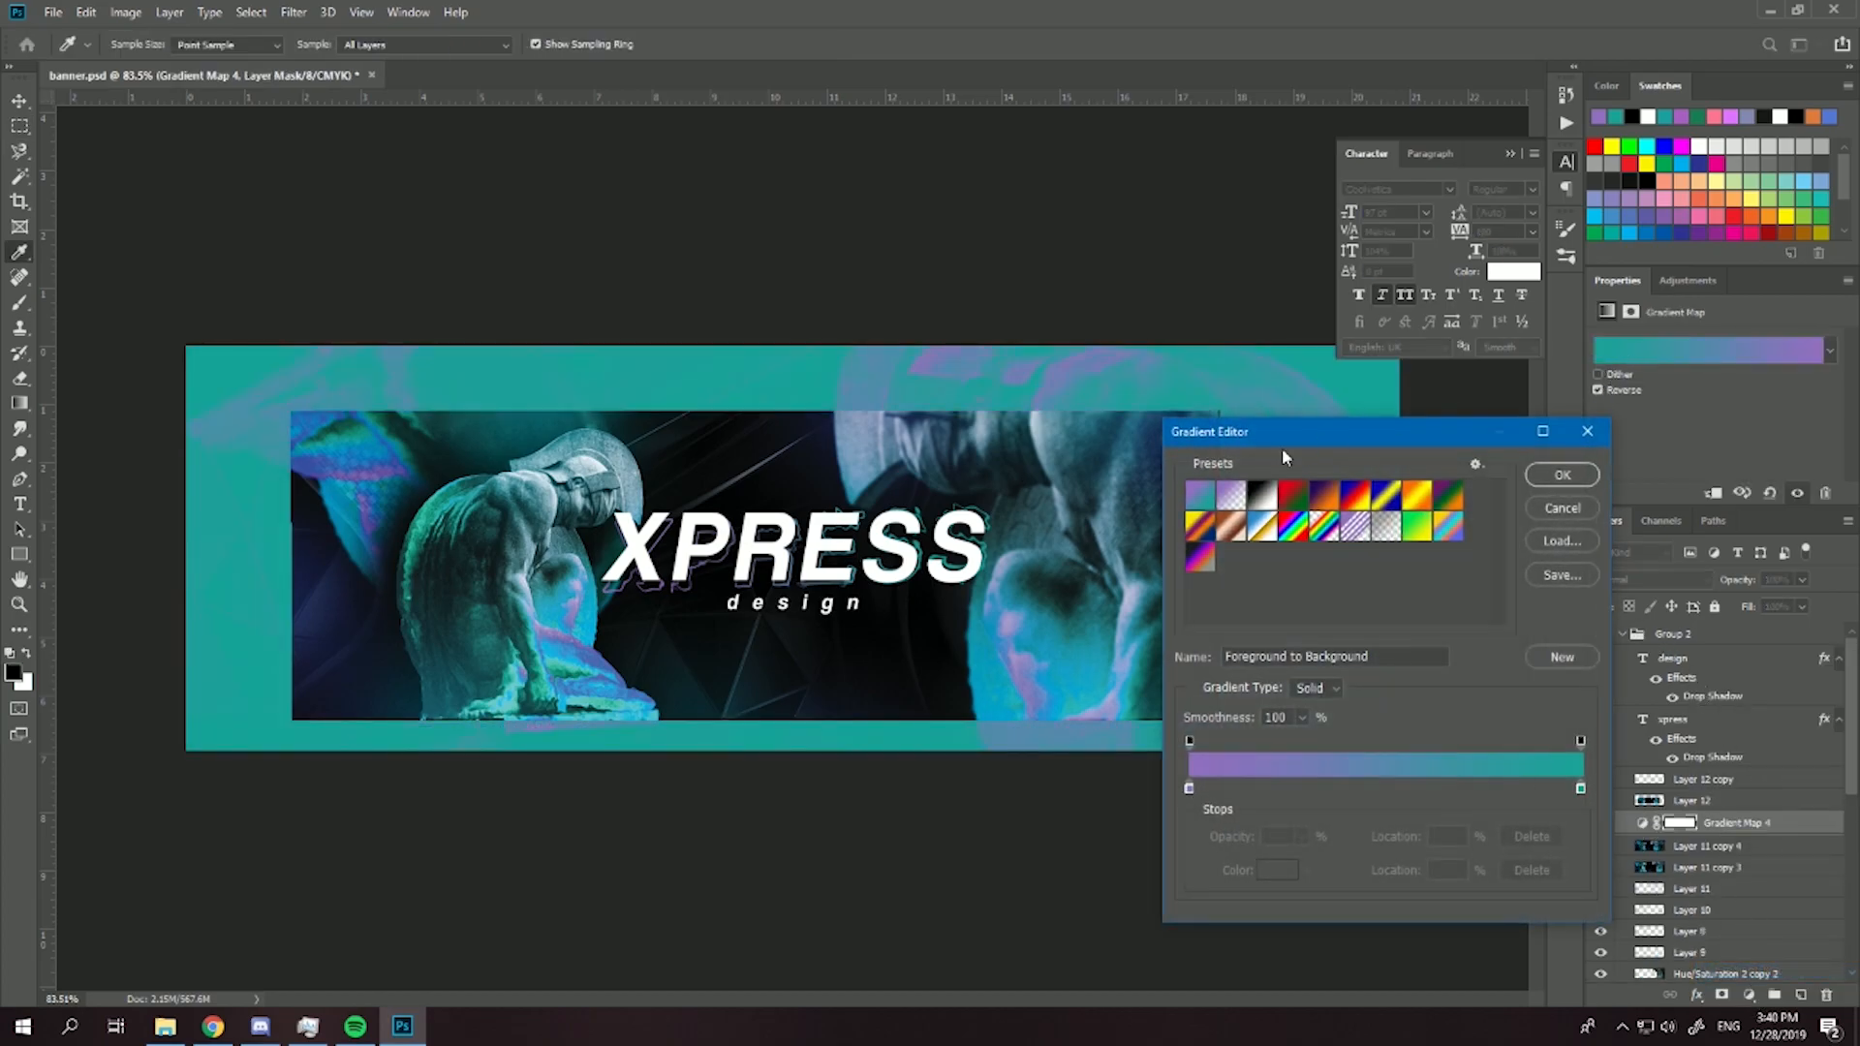
{"action": "left_click", "coordinate": [1562, 474]}
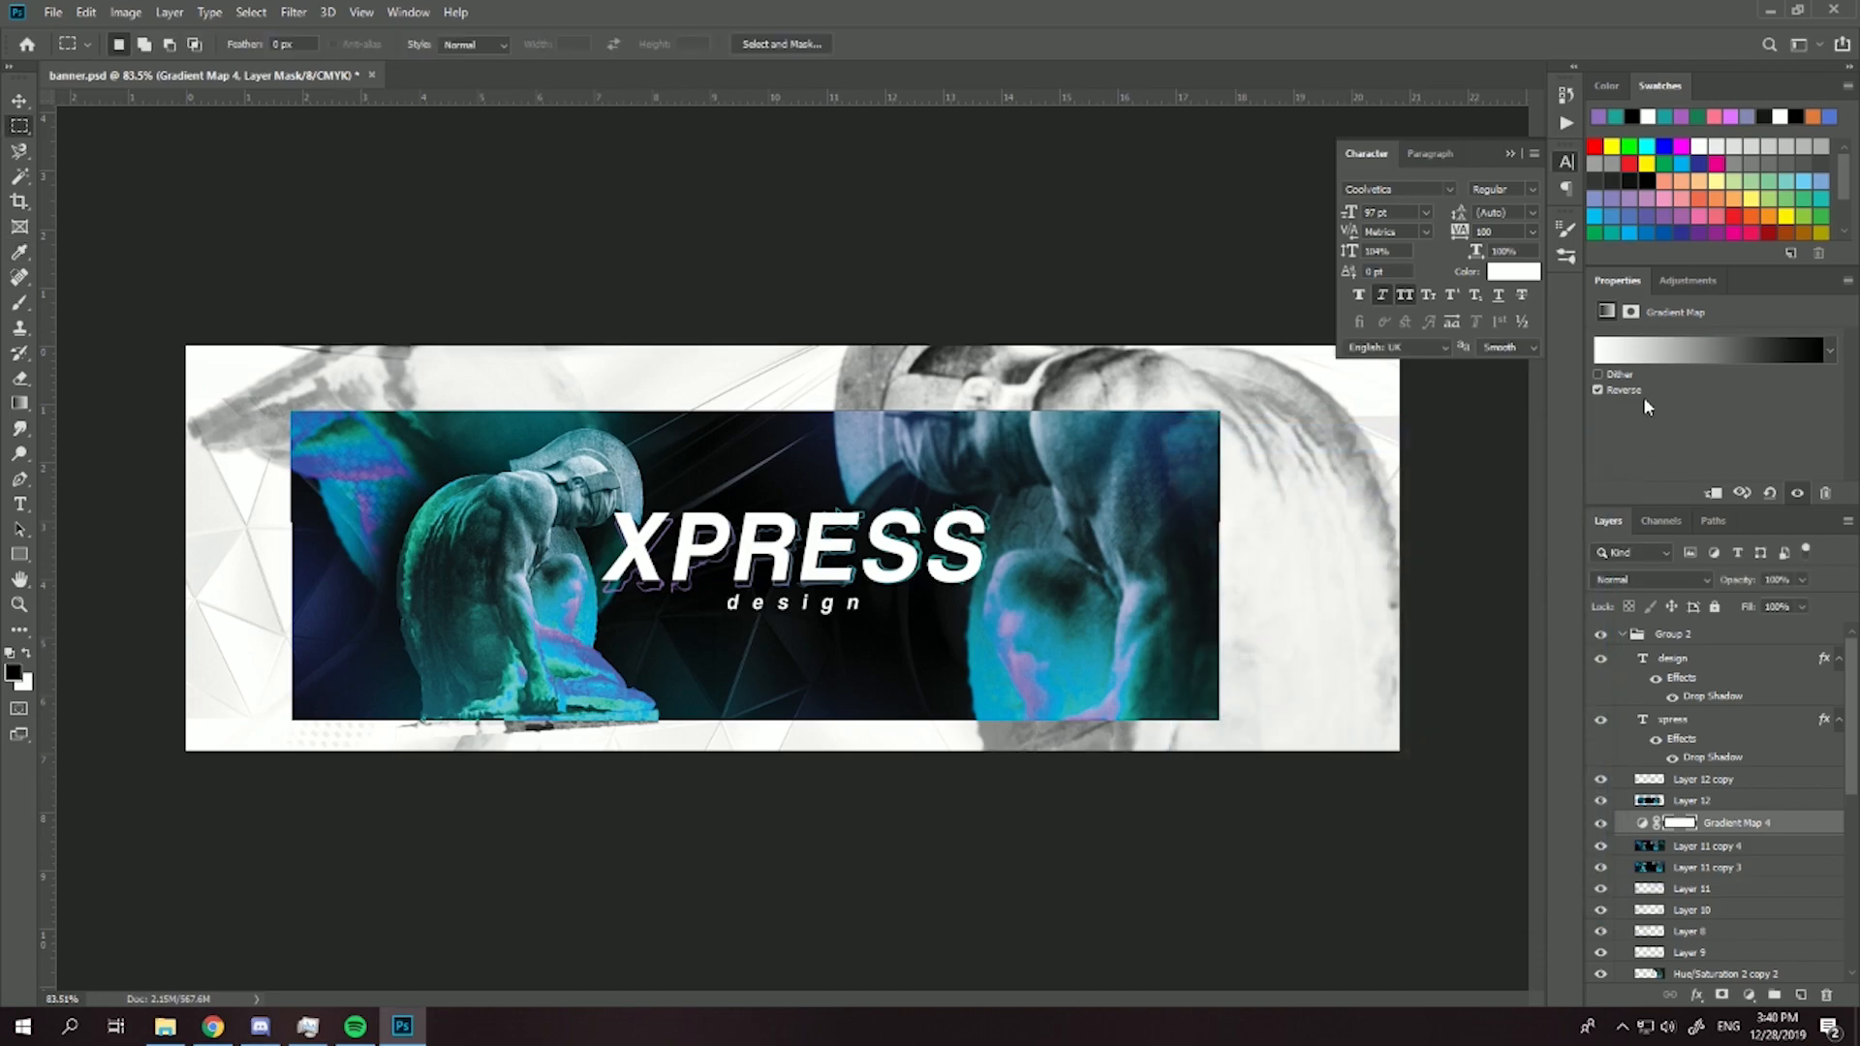
{"action": "left_click", "coordinate": [1597, 390]}
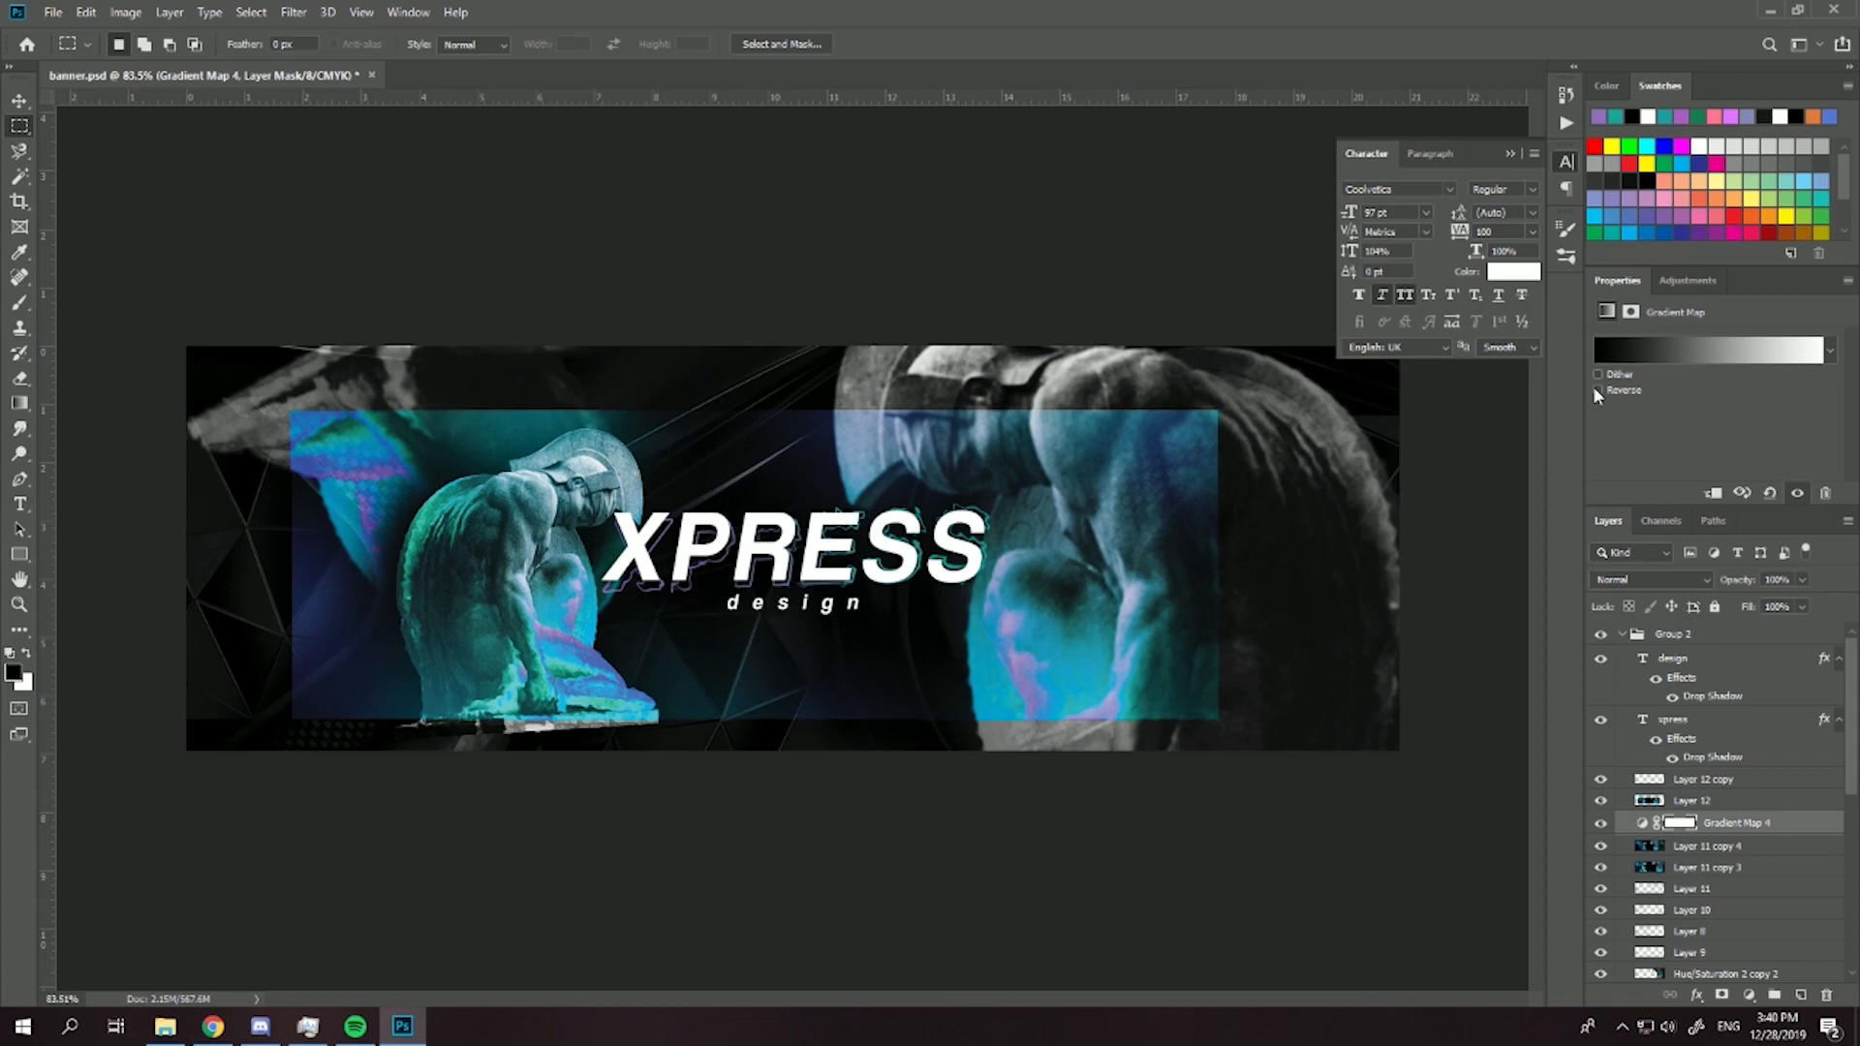
{"action": "scroll", "coordinate": [659, 660], "scroll_direction": "down", "scroll_amount": 5}
{"action": "scroll", "coordinate": [749, 705], "scroll_direction": "up", "scroll_amount": 4}
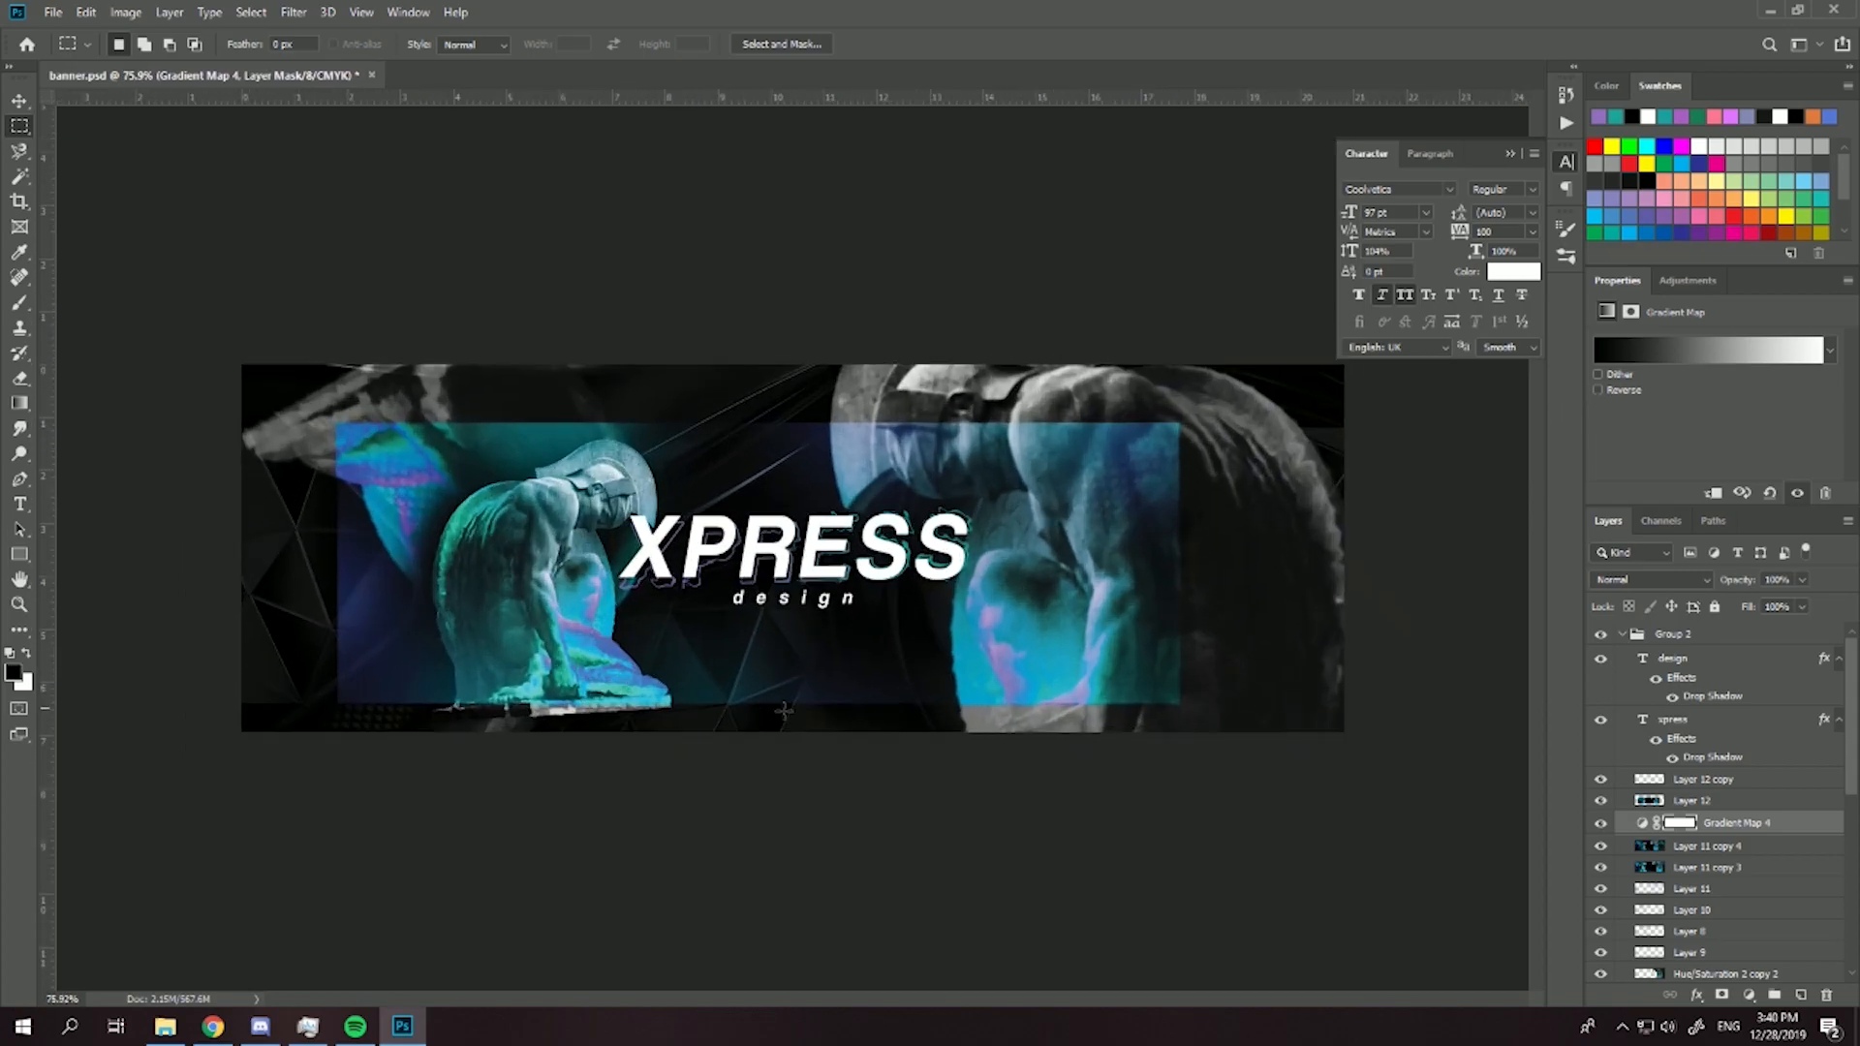
- Select Layer 12 together with Layer 11 copy 4 and activate the Move tool
{"action": "left_click", "coordinate": [1725, 804]}
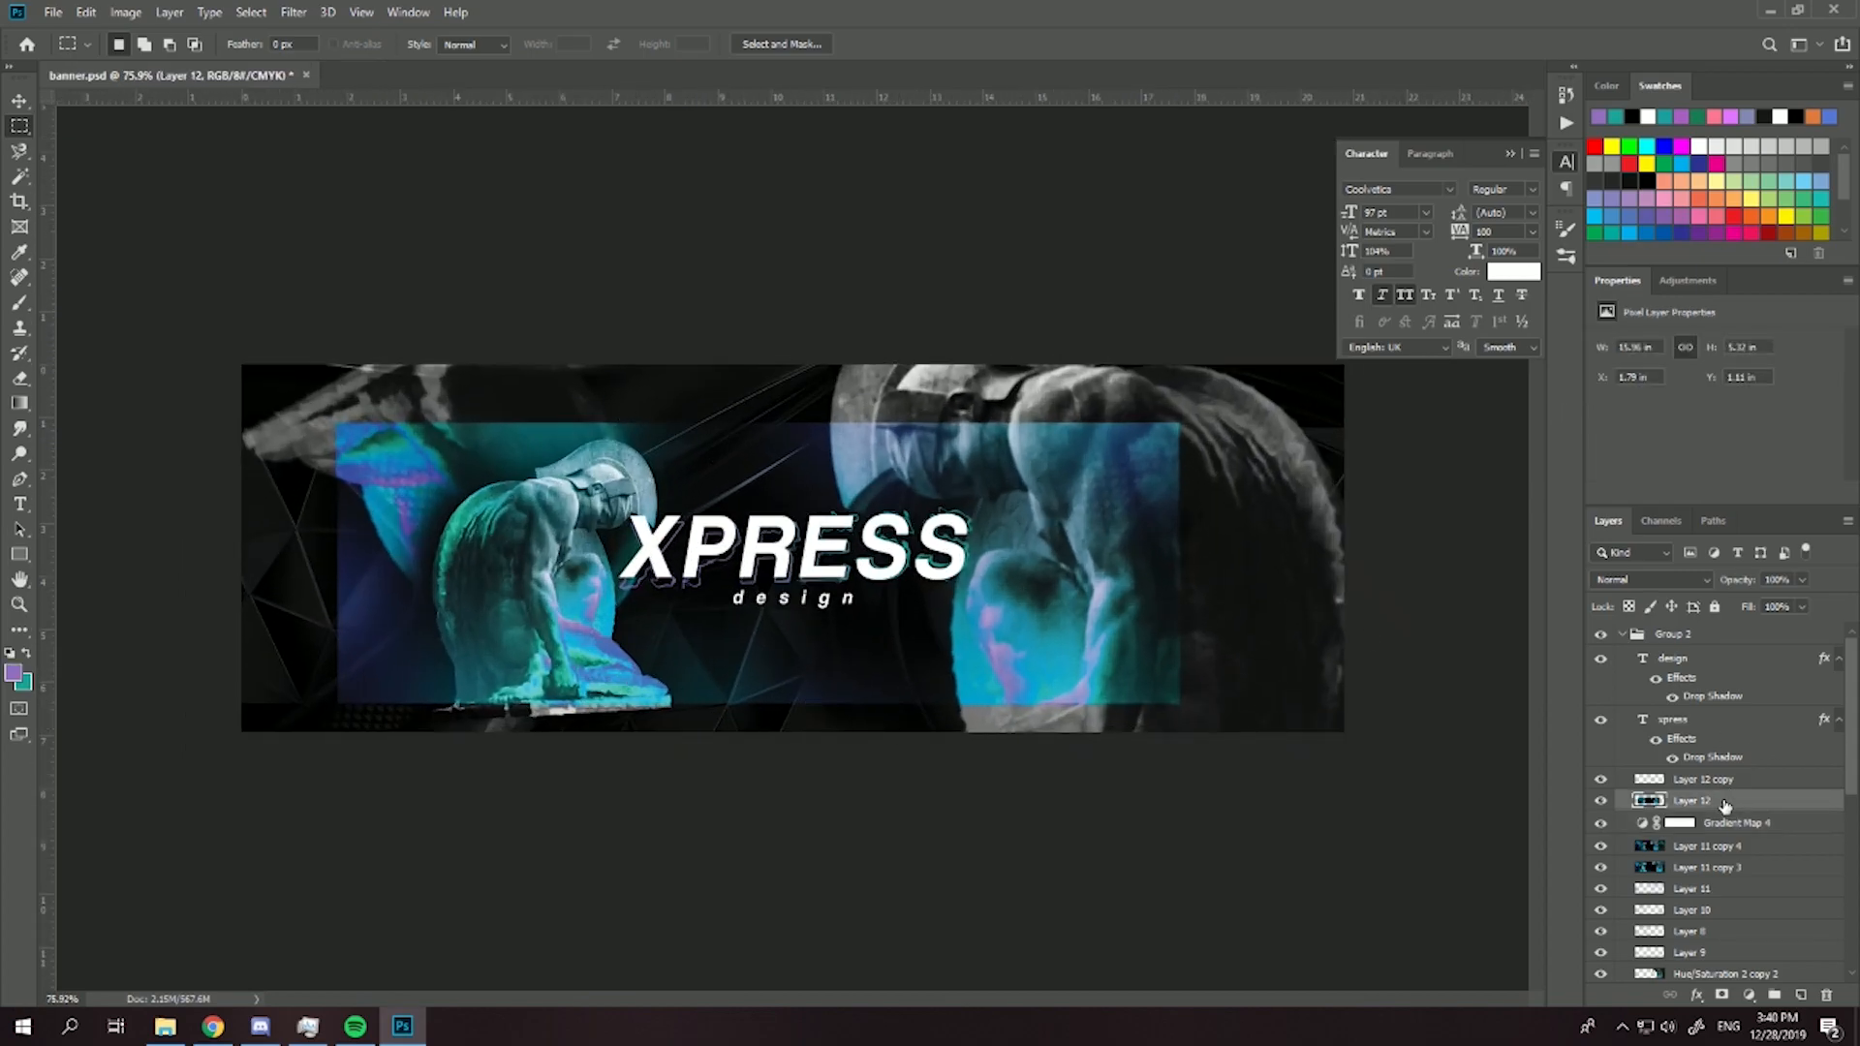
{"action": "left_click", "coordinate": [1710, 848], "text": "shift"}
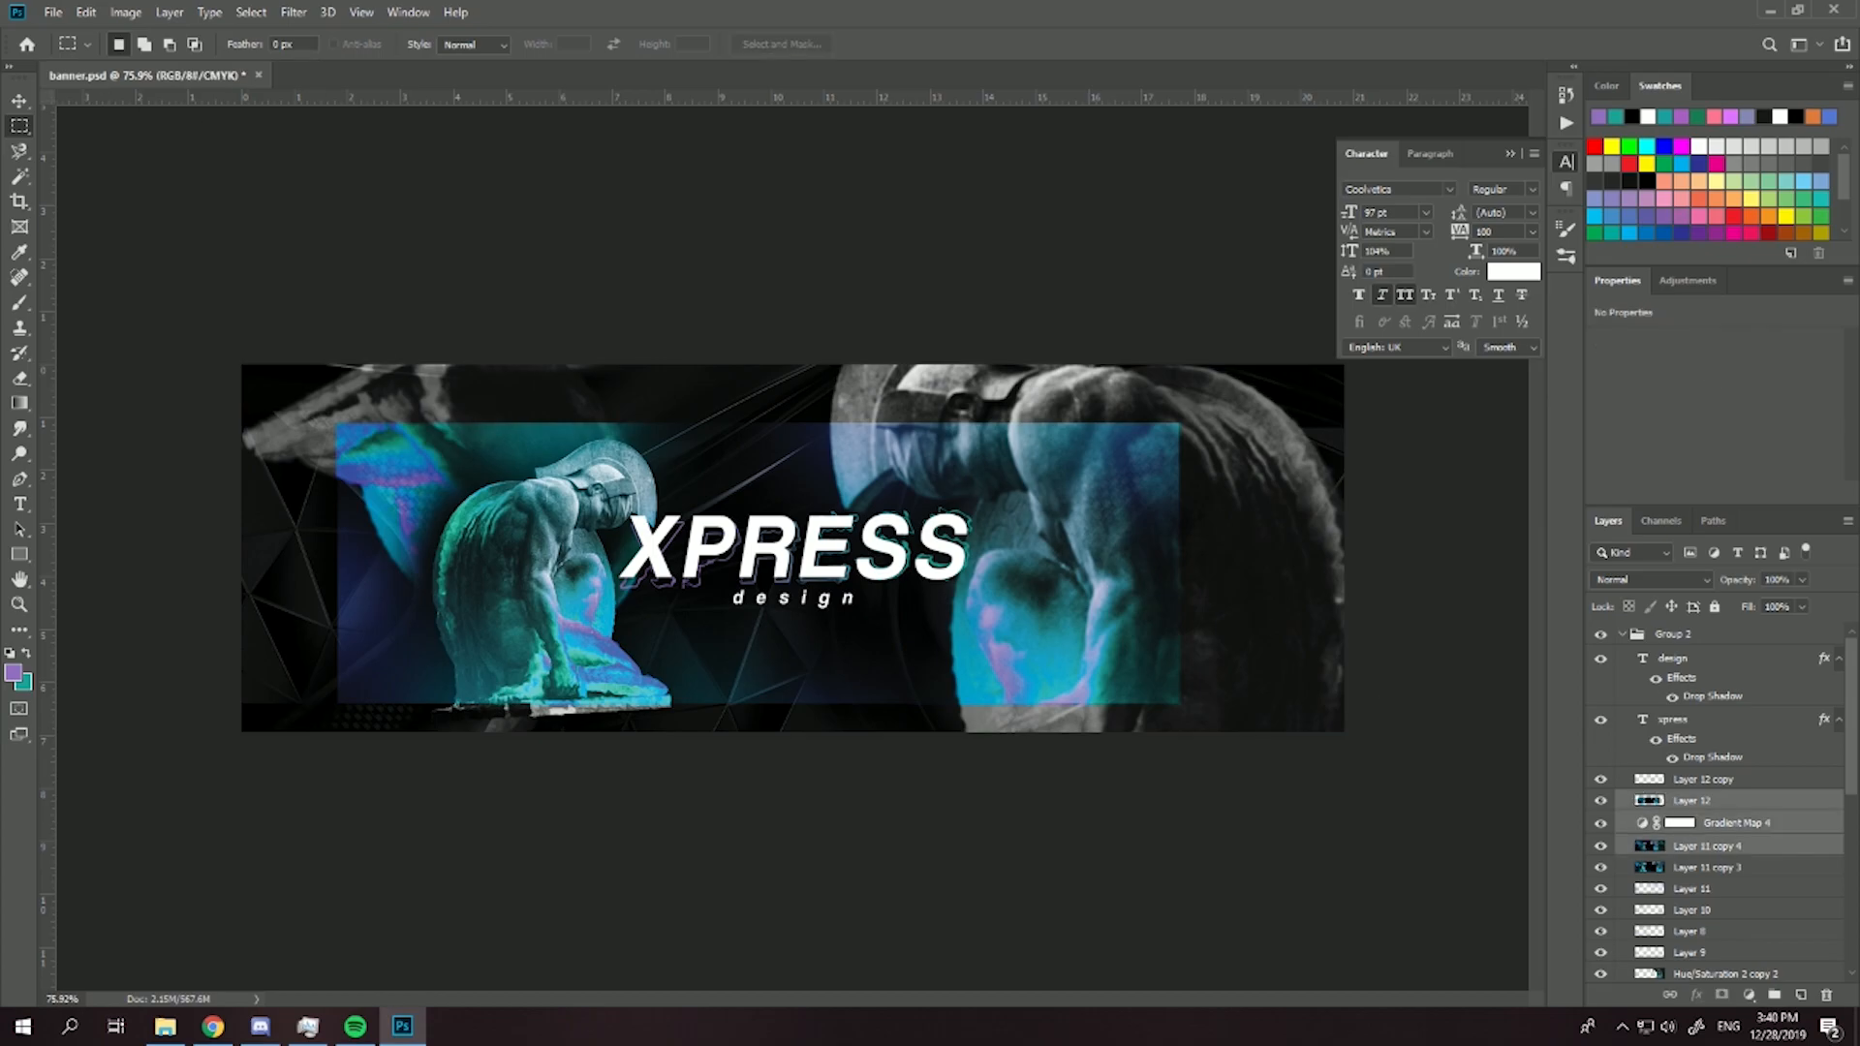
{"action": "key", "text": "v"}
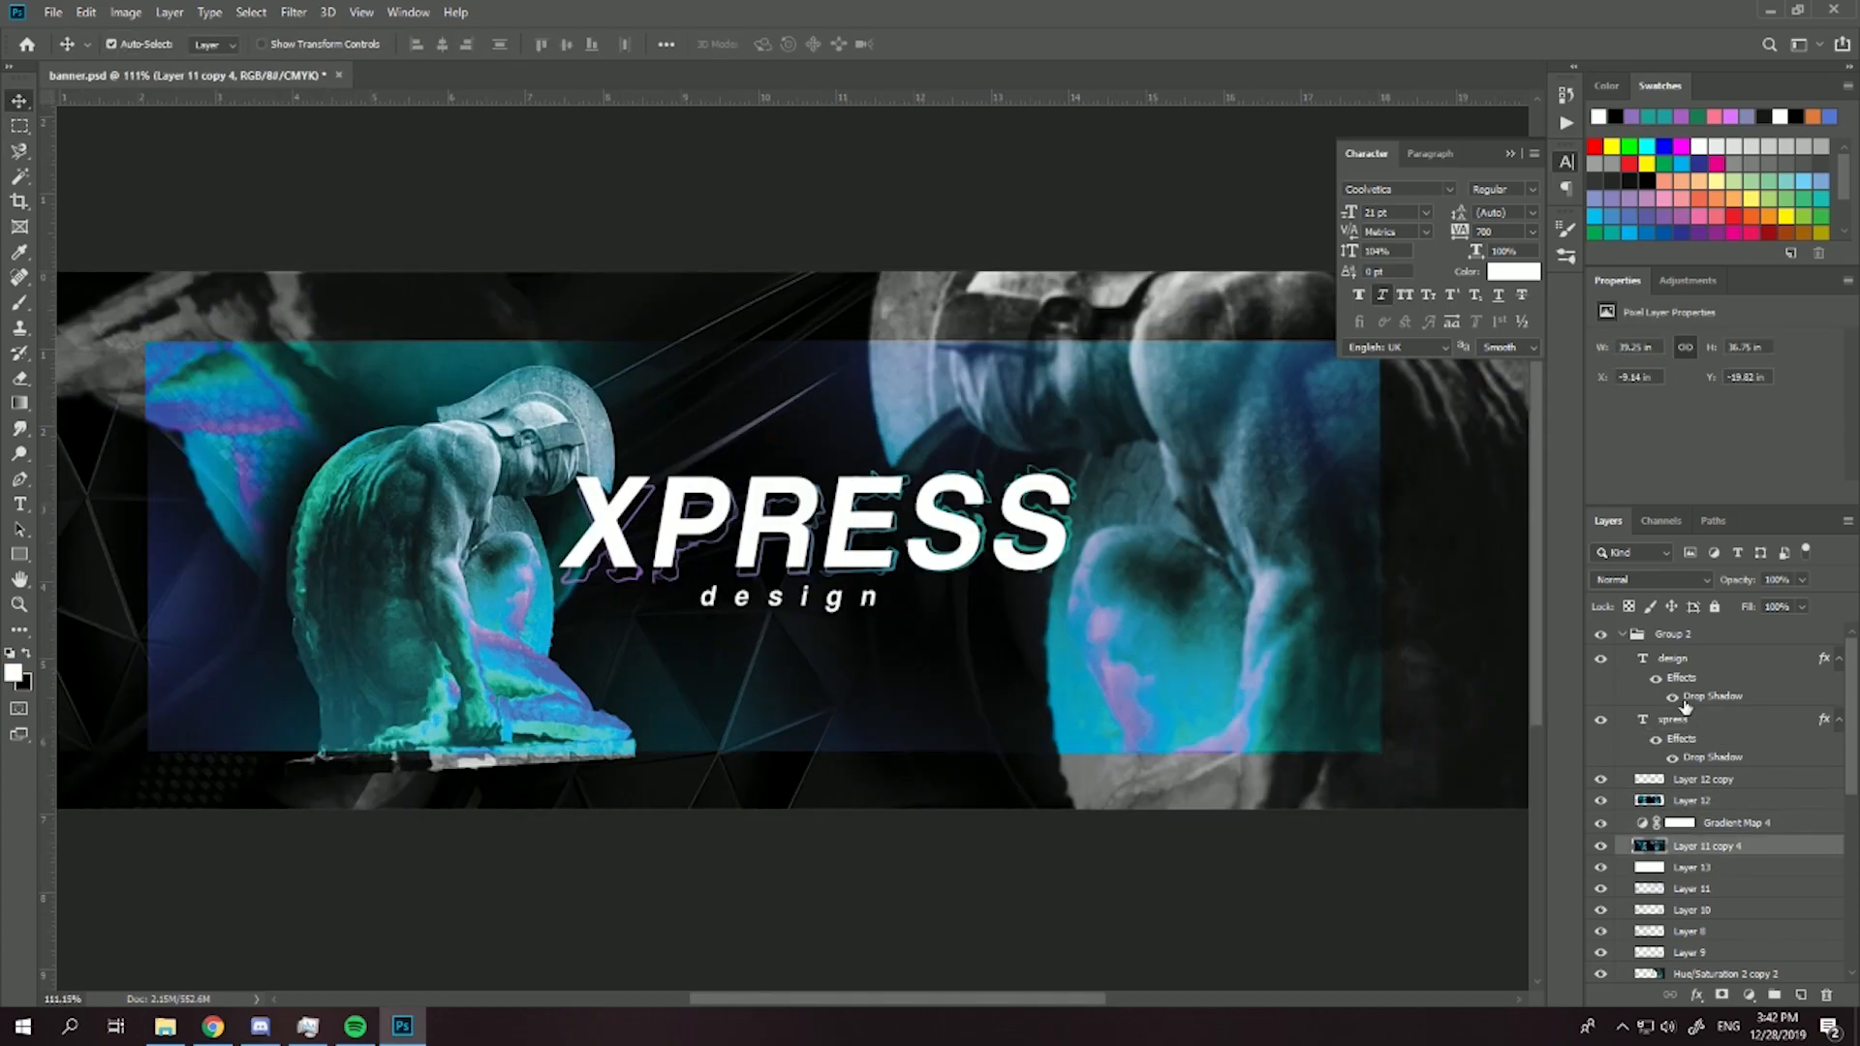
- Paint soft violet glows sampled from the statue over the banner's left side and lower right corner on a new layer above the text
{"action": "left_click", "coordinate": [1795, 990]}
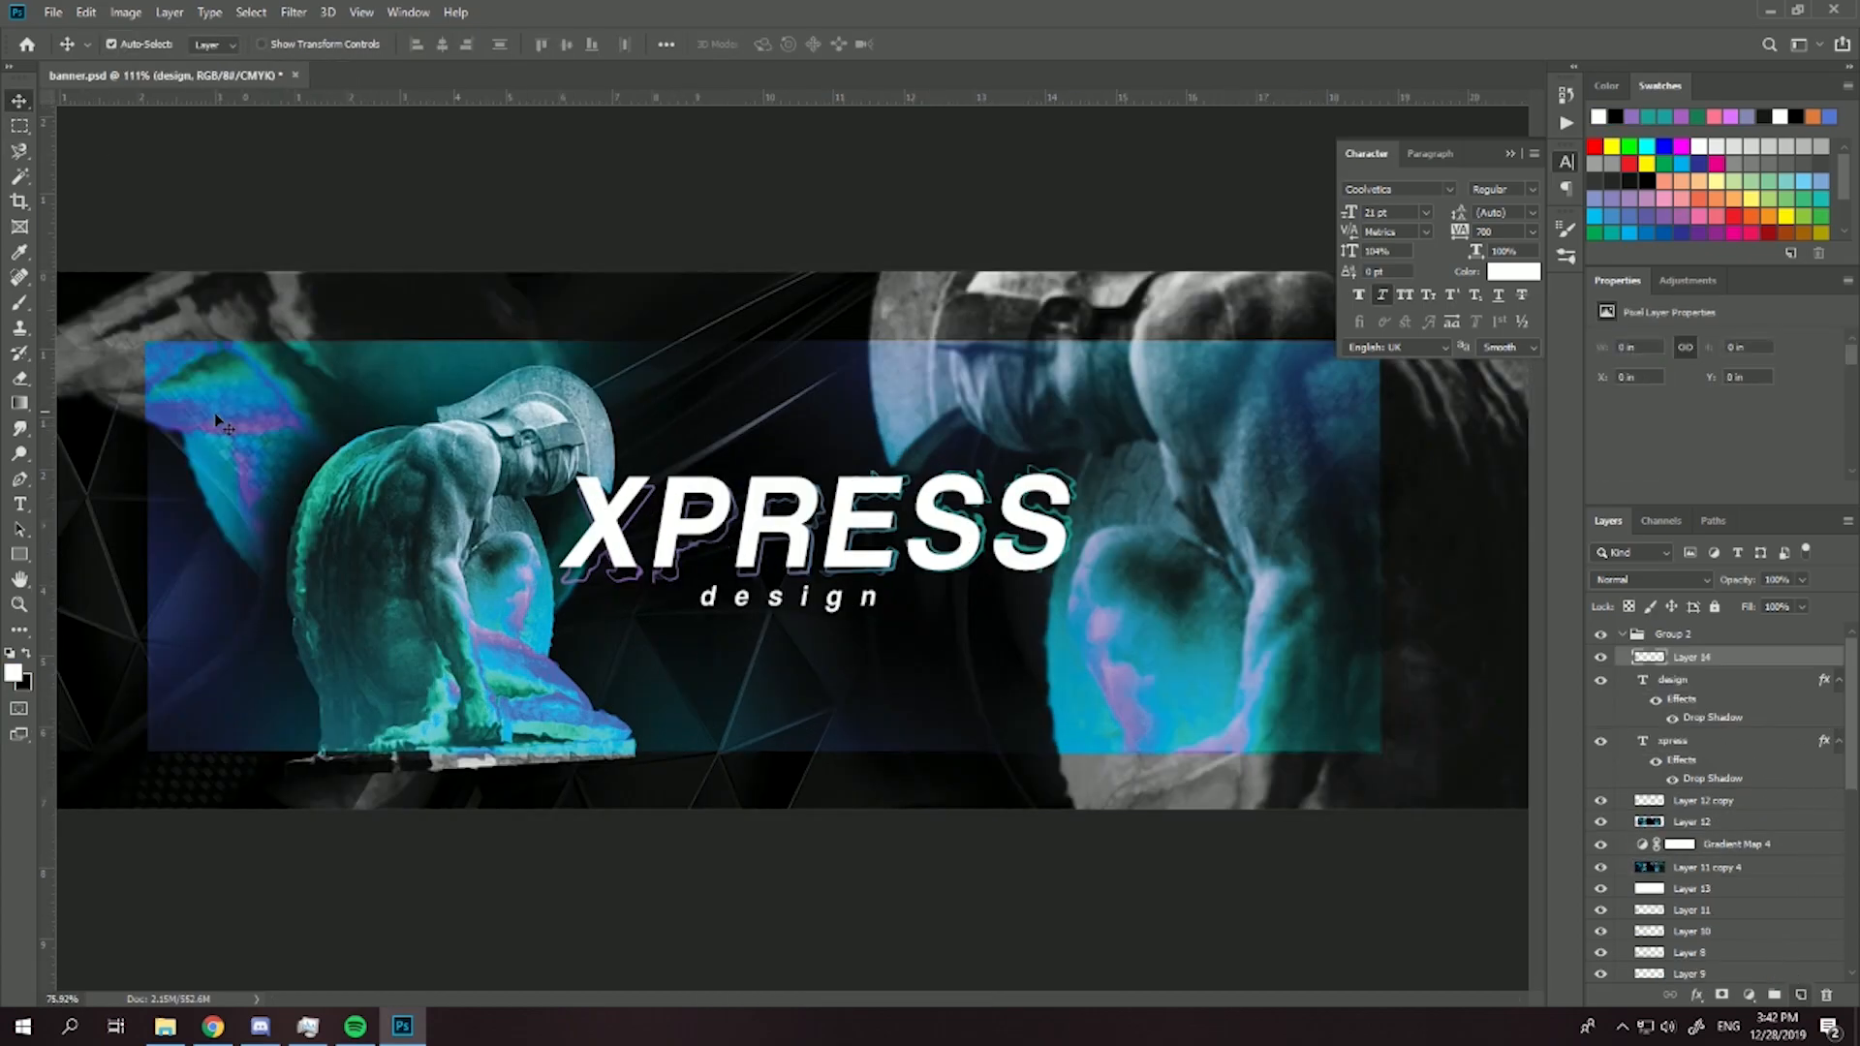
{"action": "key", "text": "ctrl+0"}
{"action": "left_click", "coordinate": [15, 310]}
{"action": "left_click", "coordinate": [14, 673]}
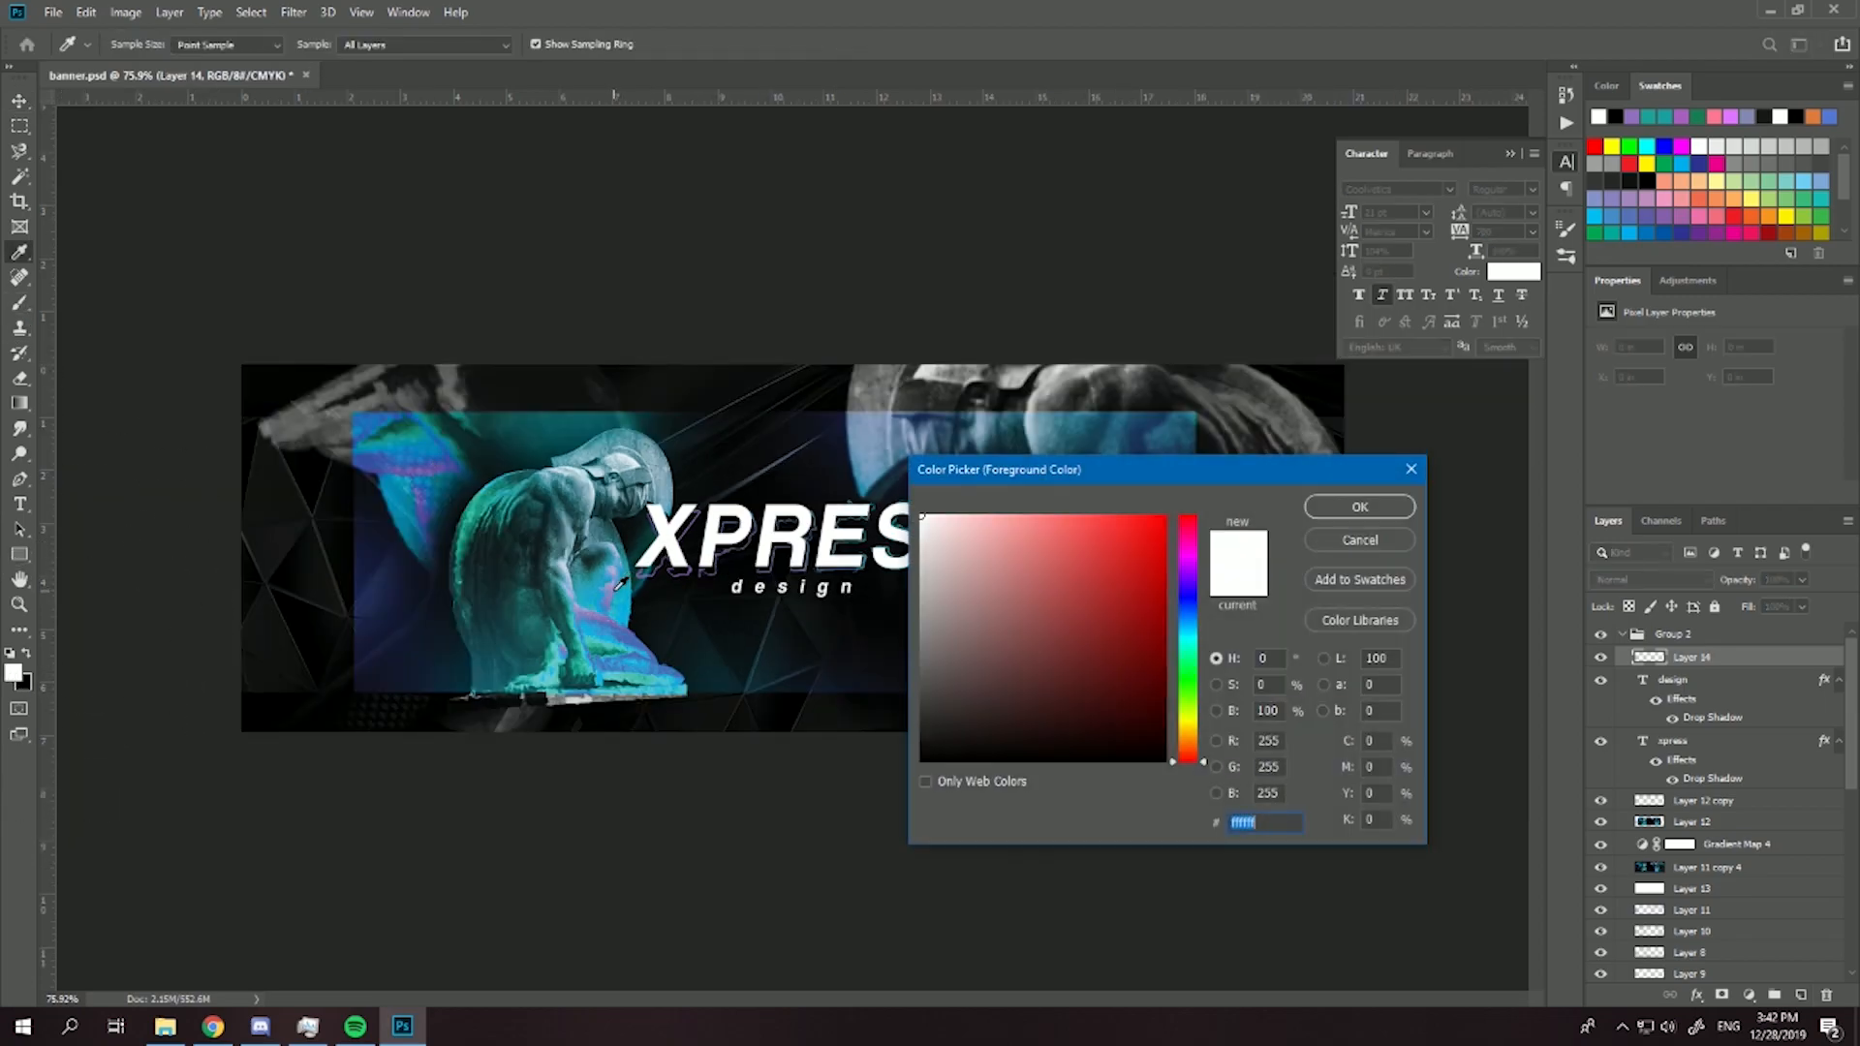
{"action": "left_click", "coordinate": [618, 585]}
{"action": "left_click", "coordinate": [1360, 507]}
{"action": "mouse_move", "coordinate": [325, 407]}
{"action": "left_mouse_down"}
{"action": "mouse_move", "coordinate": [540, 688]}
{"action": "mouse_move", "coordinate": [470, 739]}
{"action": "mouse_move", "coordinate": [682, 530]}
{"action": "mouse_move", "coordinate": [718, 343]}
{"action": "mouse_move", "coordinate": [690, 317]}
{"action": "mouse_move", "coordinate": [147, 690]}
{"action": "left_mouse_up"}
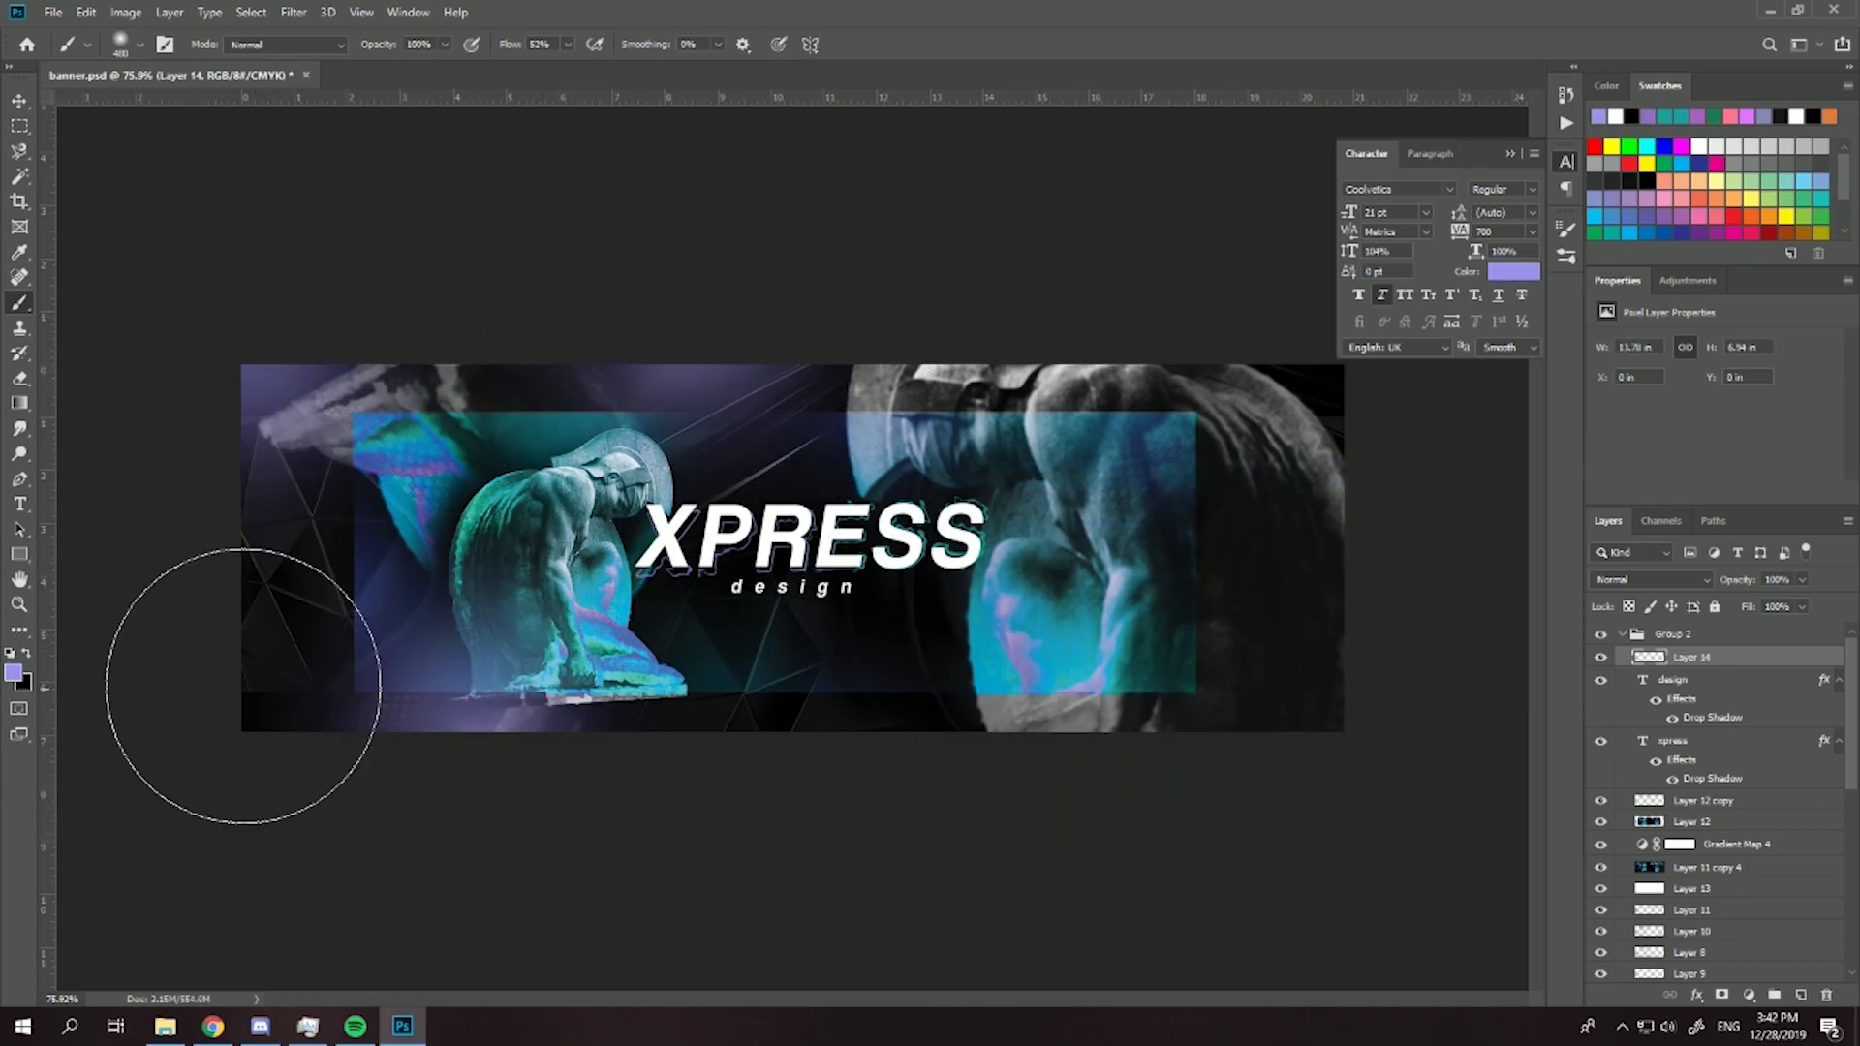
{"action": "left_click_drag", "start_coordinate": [1220, 717], "coordinate": [1250, 678]}
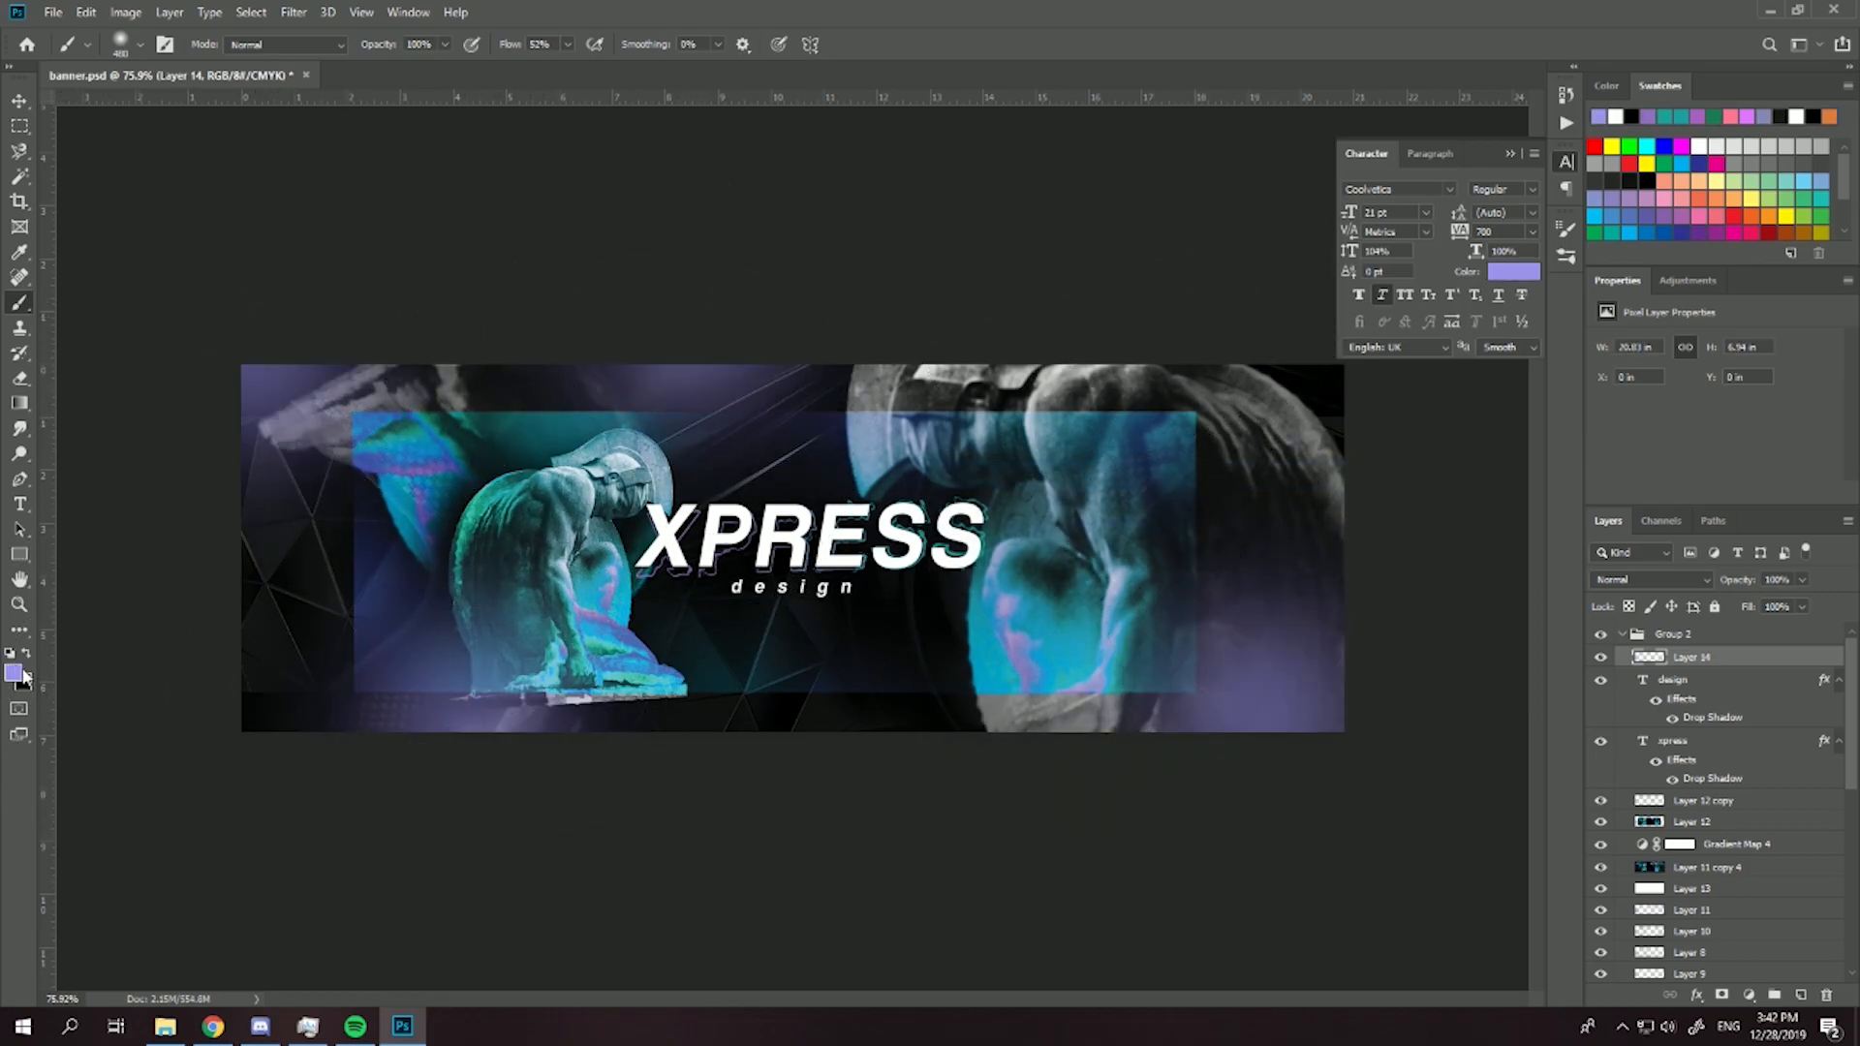
- Paint soft blue glows sampled from the statue at the banner's upper right, bottom centre and left edge on another new layer
{"action": "left_click", "coordinate": [13, 673]}
{"action": "left_click", "coordinate": [598, 585]}
{"action": "left_click", "coordinate": [1360, 507]}
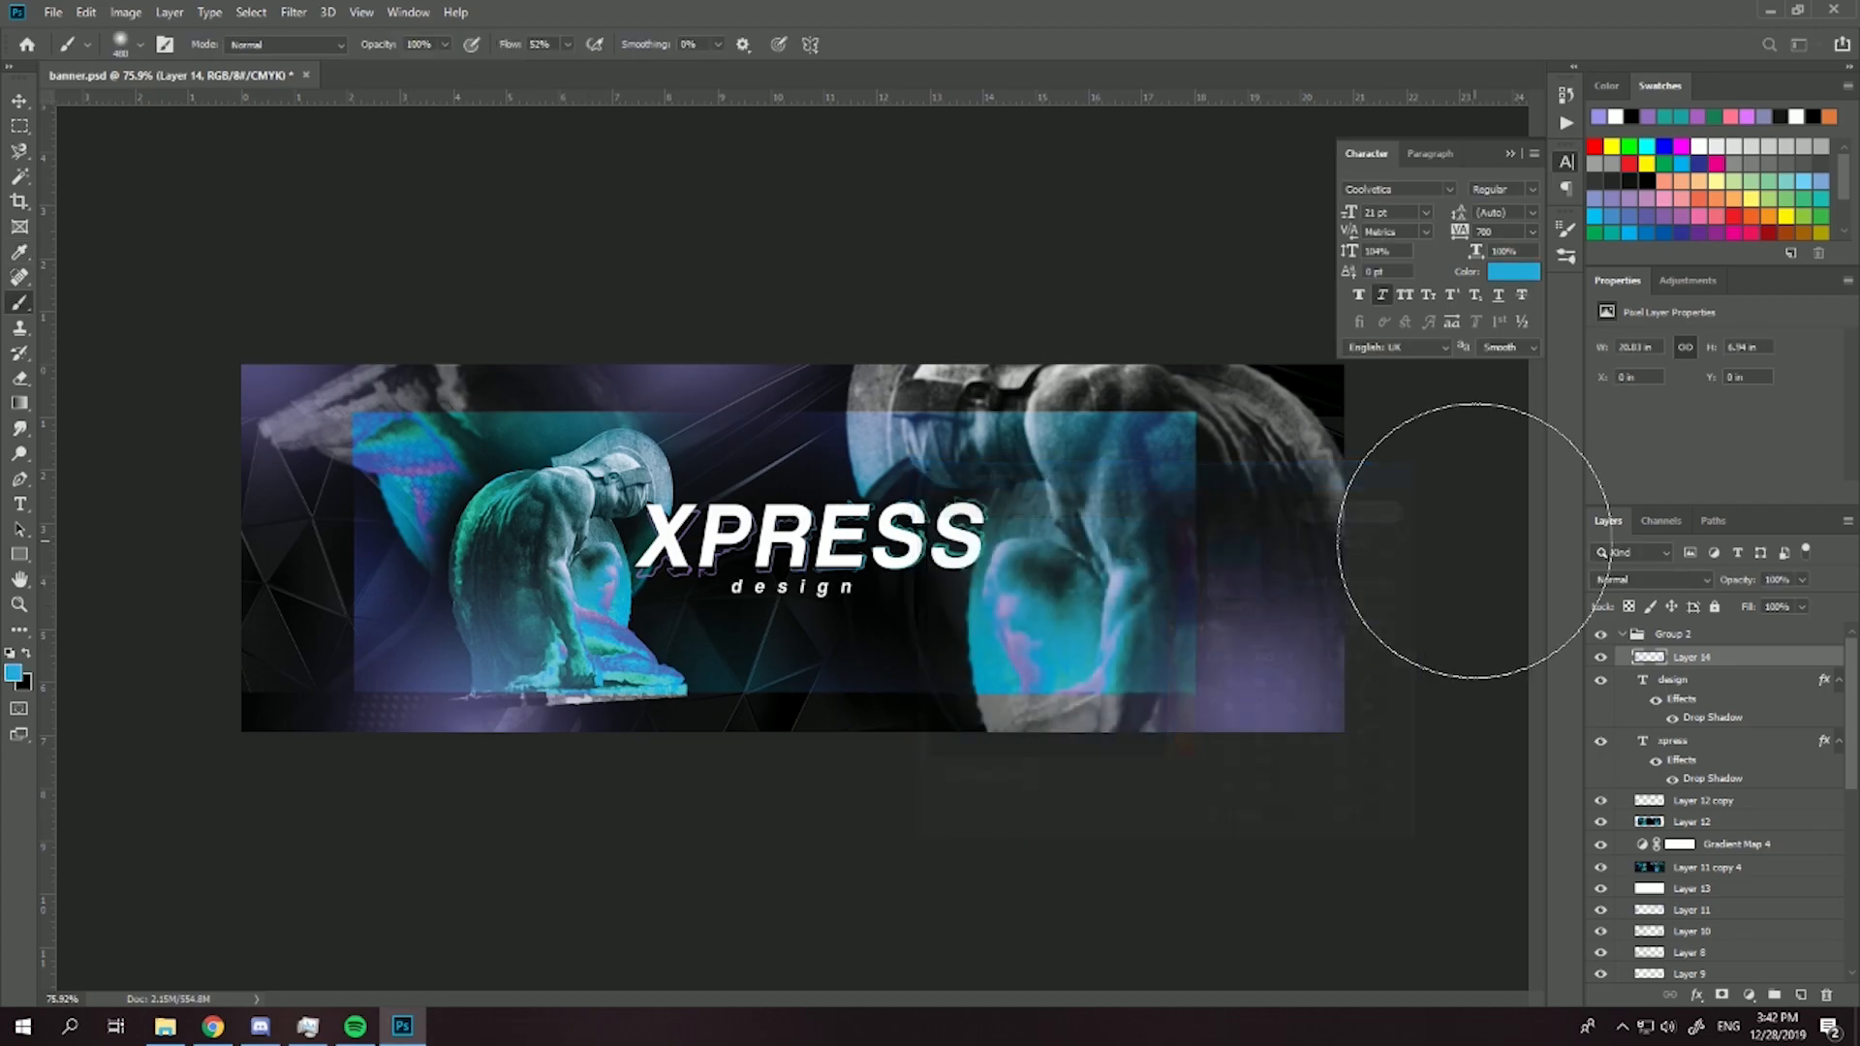
{"action": "left_click", "coordinate": [1799, 994]}
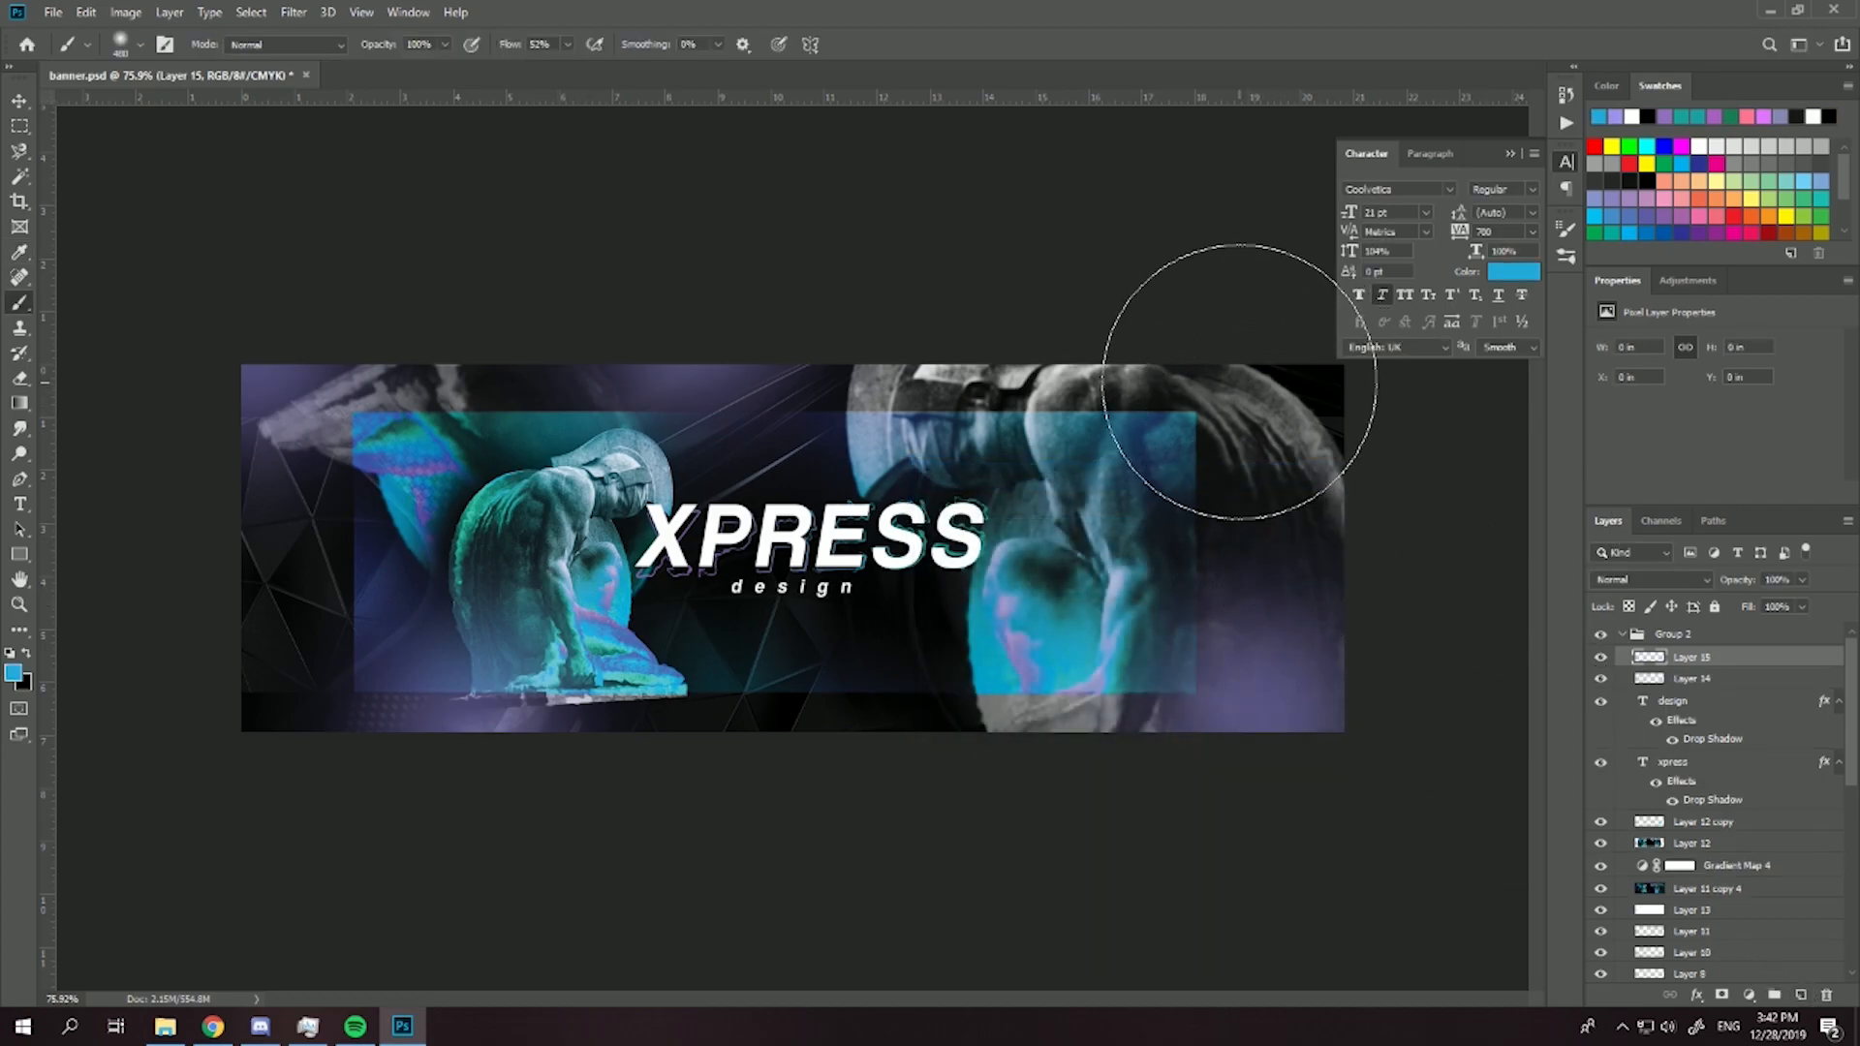
{"action": "left_click", "coordinate": [1230, 395]}
{"action": "left_click", "coordinate": [852, 706]}
{"action": "left_click", "coordinate": [223, 555]}
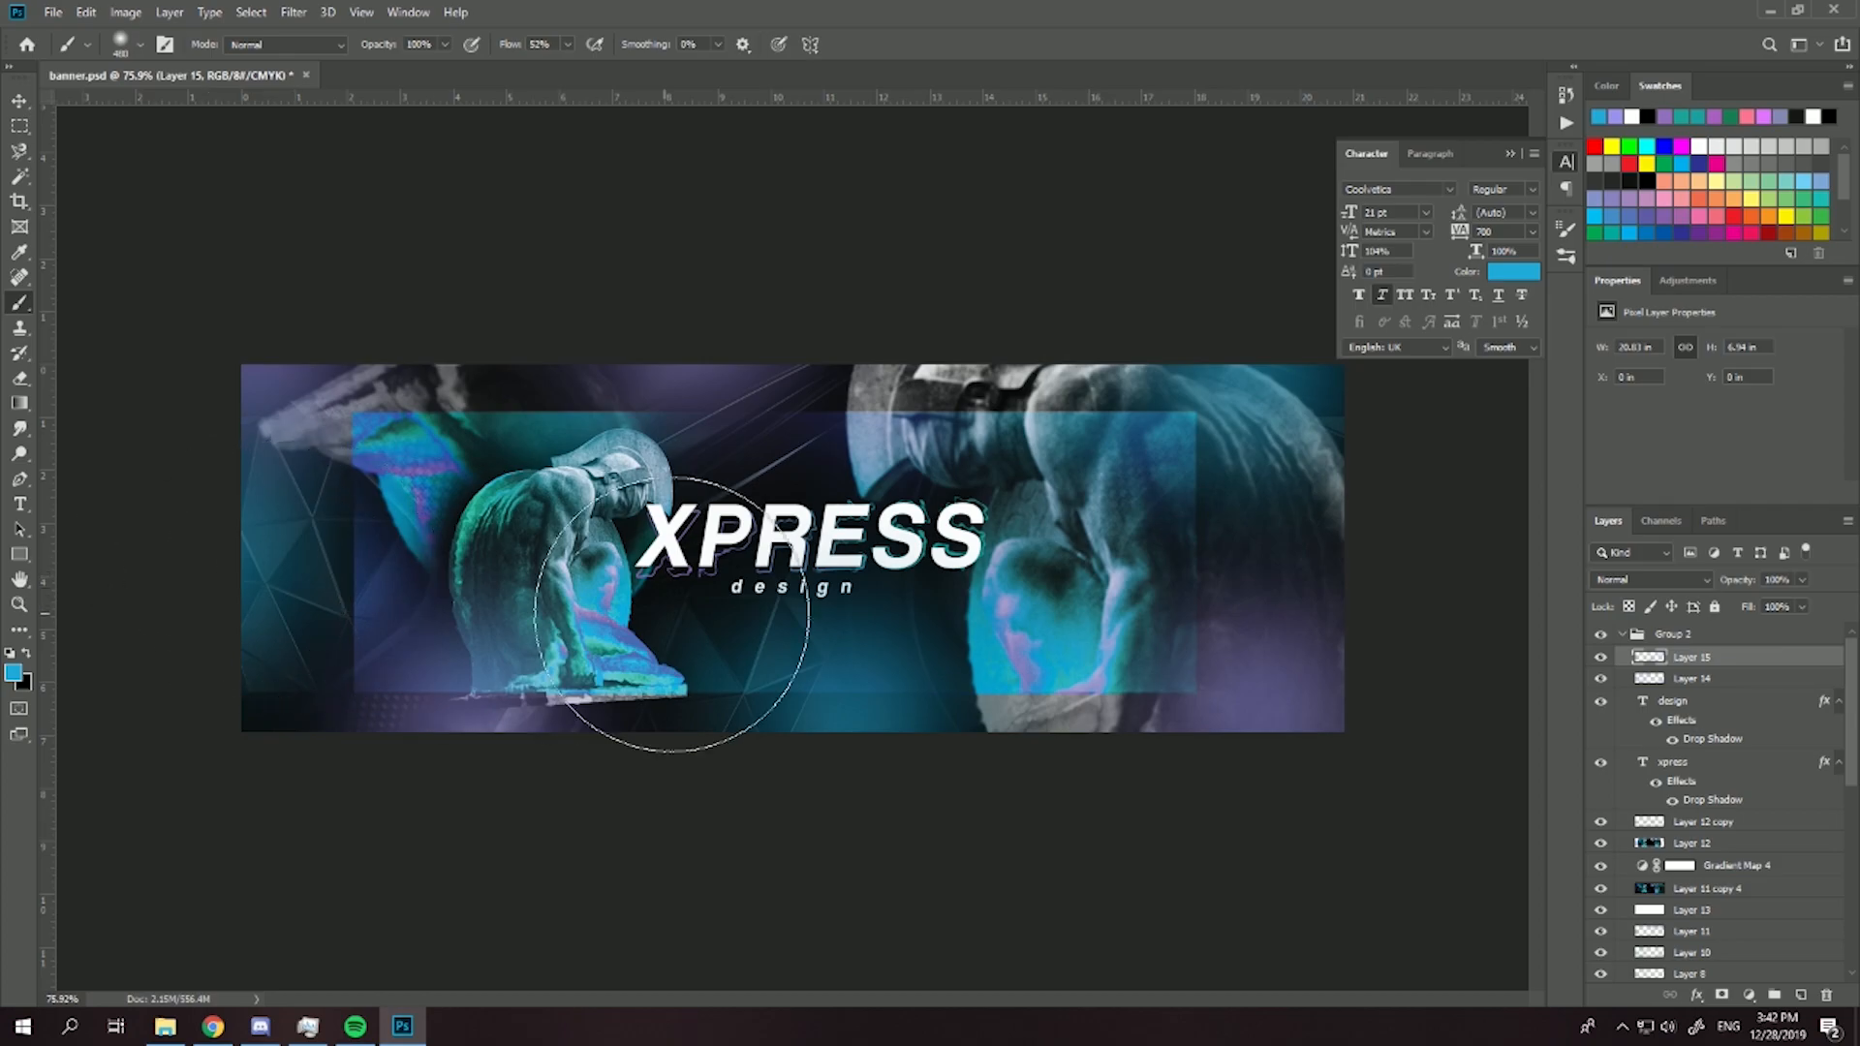
- Change the blend mode of the blue glow Layer 15, and set the violet glow Layer 14 to Soft Light
{"action": "left_click", "coordinate": [1684, 681], "text": "shift"}
{"action": "left_click", "coordinate": [1696, 658]}
{"action": "left_click", "coordinate": [1670, 578]}
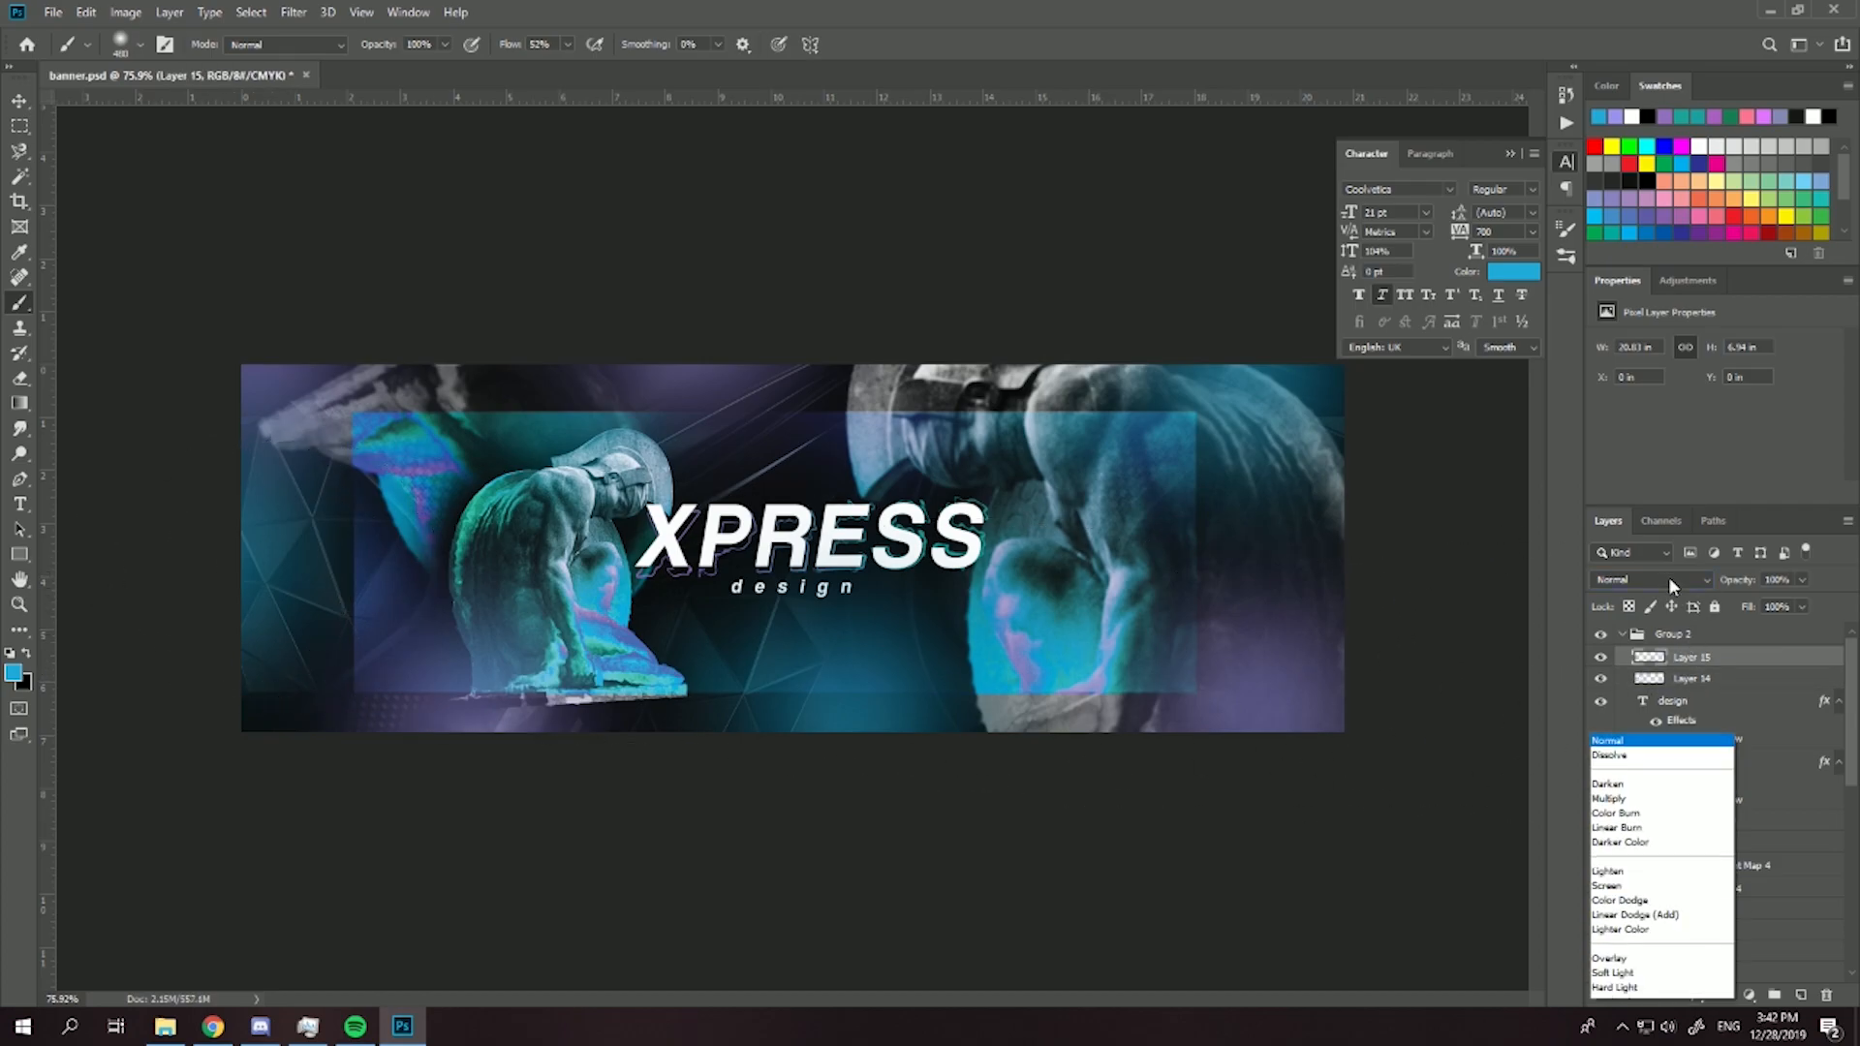
{"action": "left_click", "coordinate": [1630, 771]}
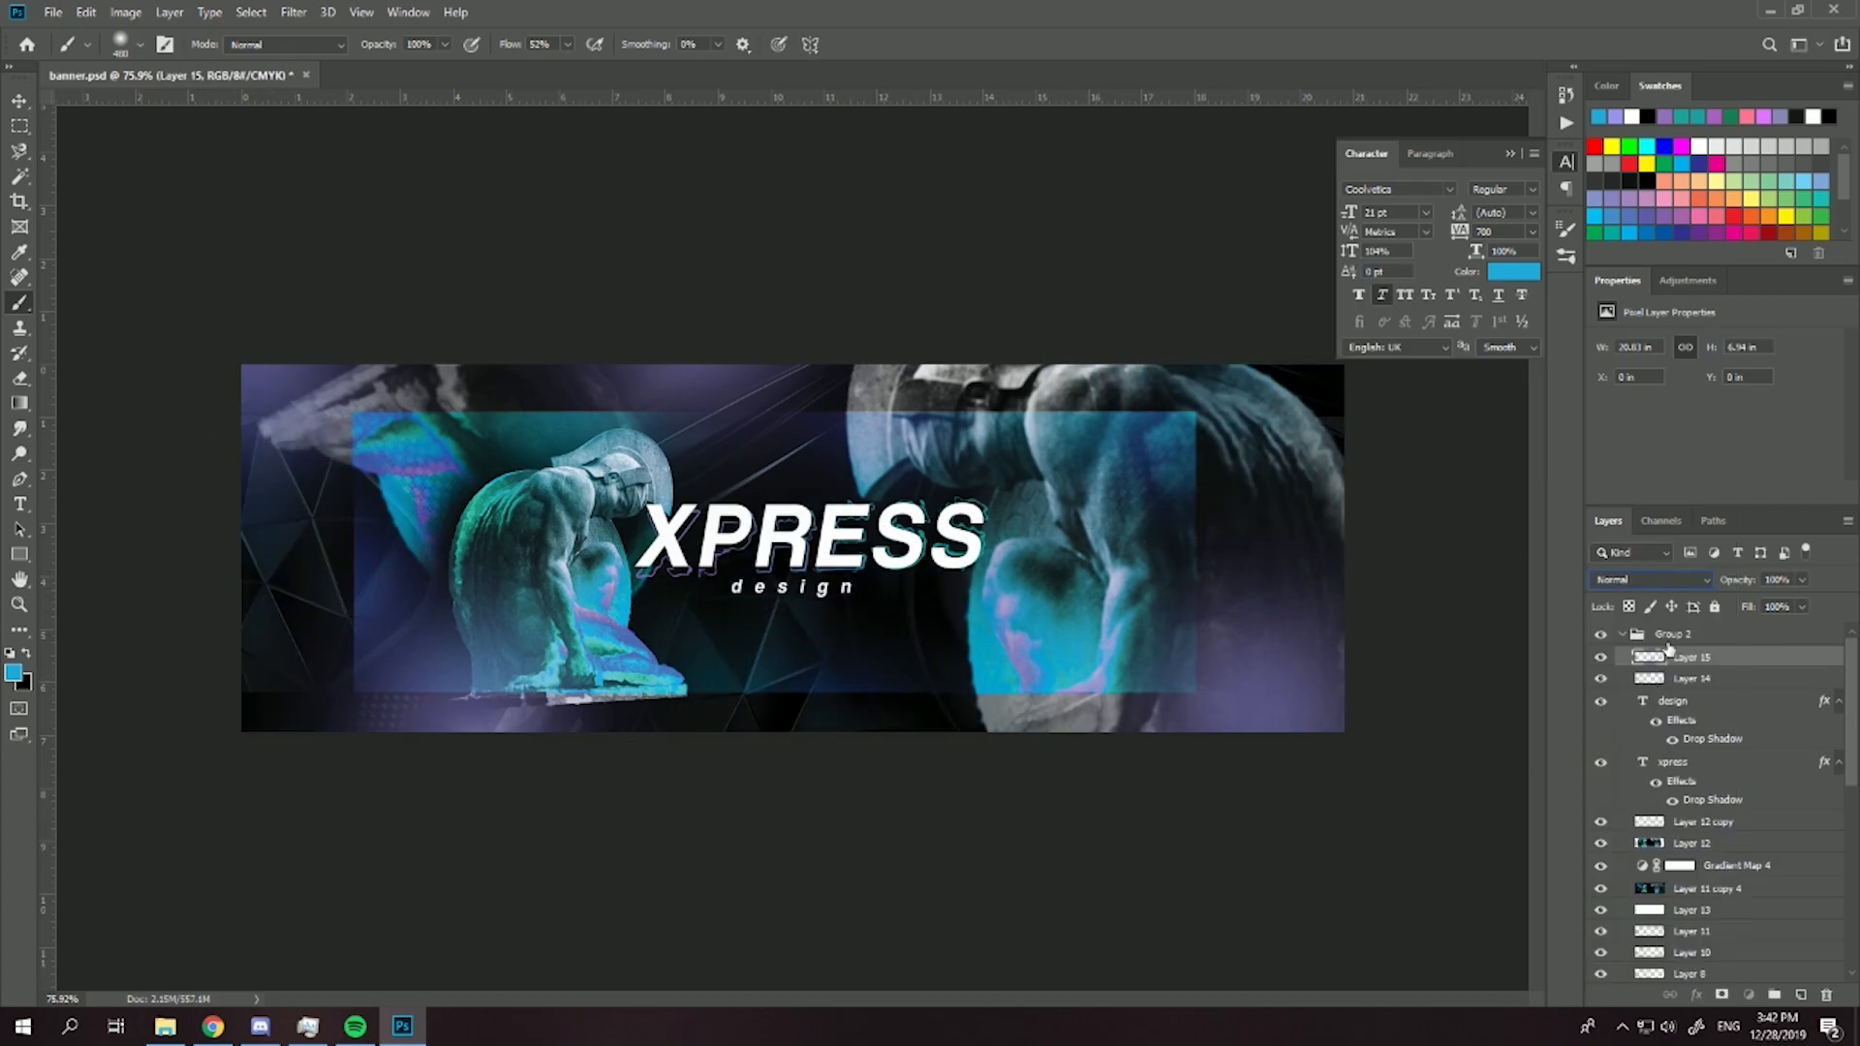
{"action": "left_click", "coordinate": [1686, 679]}
{"action": "left_click", "coordinate": [1670, 577]}
{"action": "left_click", "coordinate": [1632, 772]}
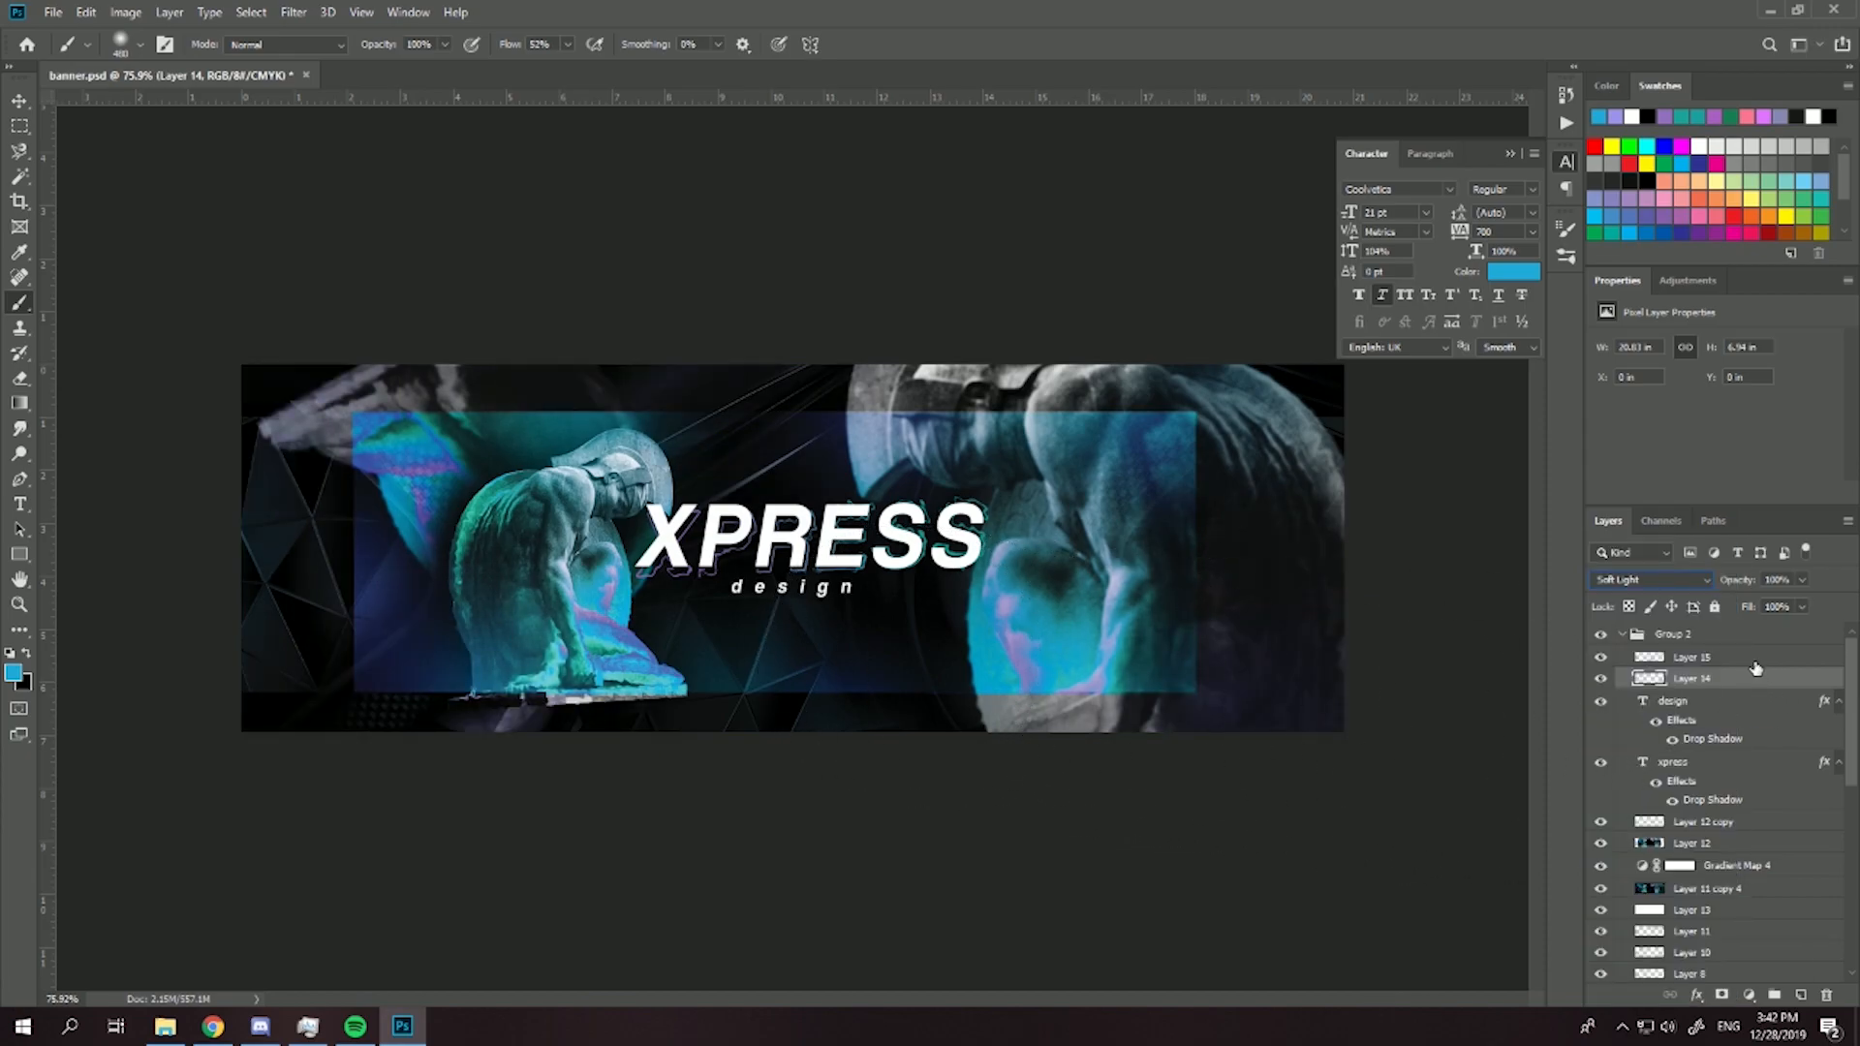
- Try to merge a copy of all layers from Layer 15 down to the lowest MixoFX layer into one new layer
{"action": "left_click", "coordinate": [1721, 659]}
{"action": "scroll", "coordinate": [1713, 812], "scroll_direction": "down", "scroll_amount": 5}
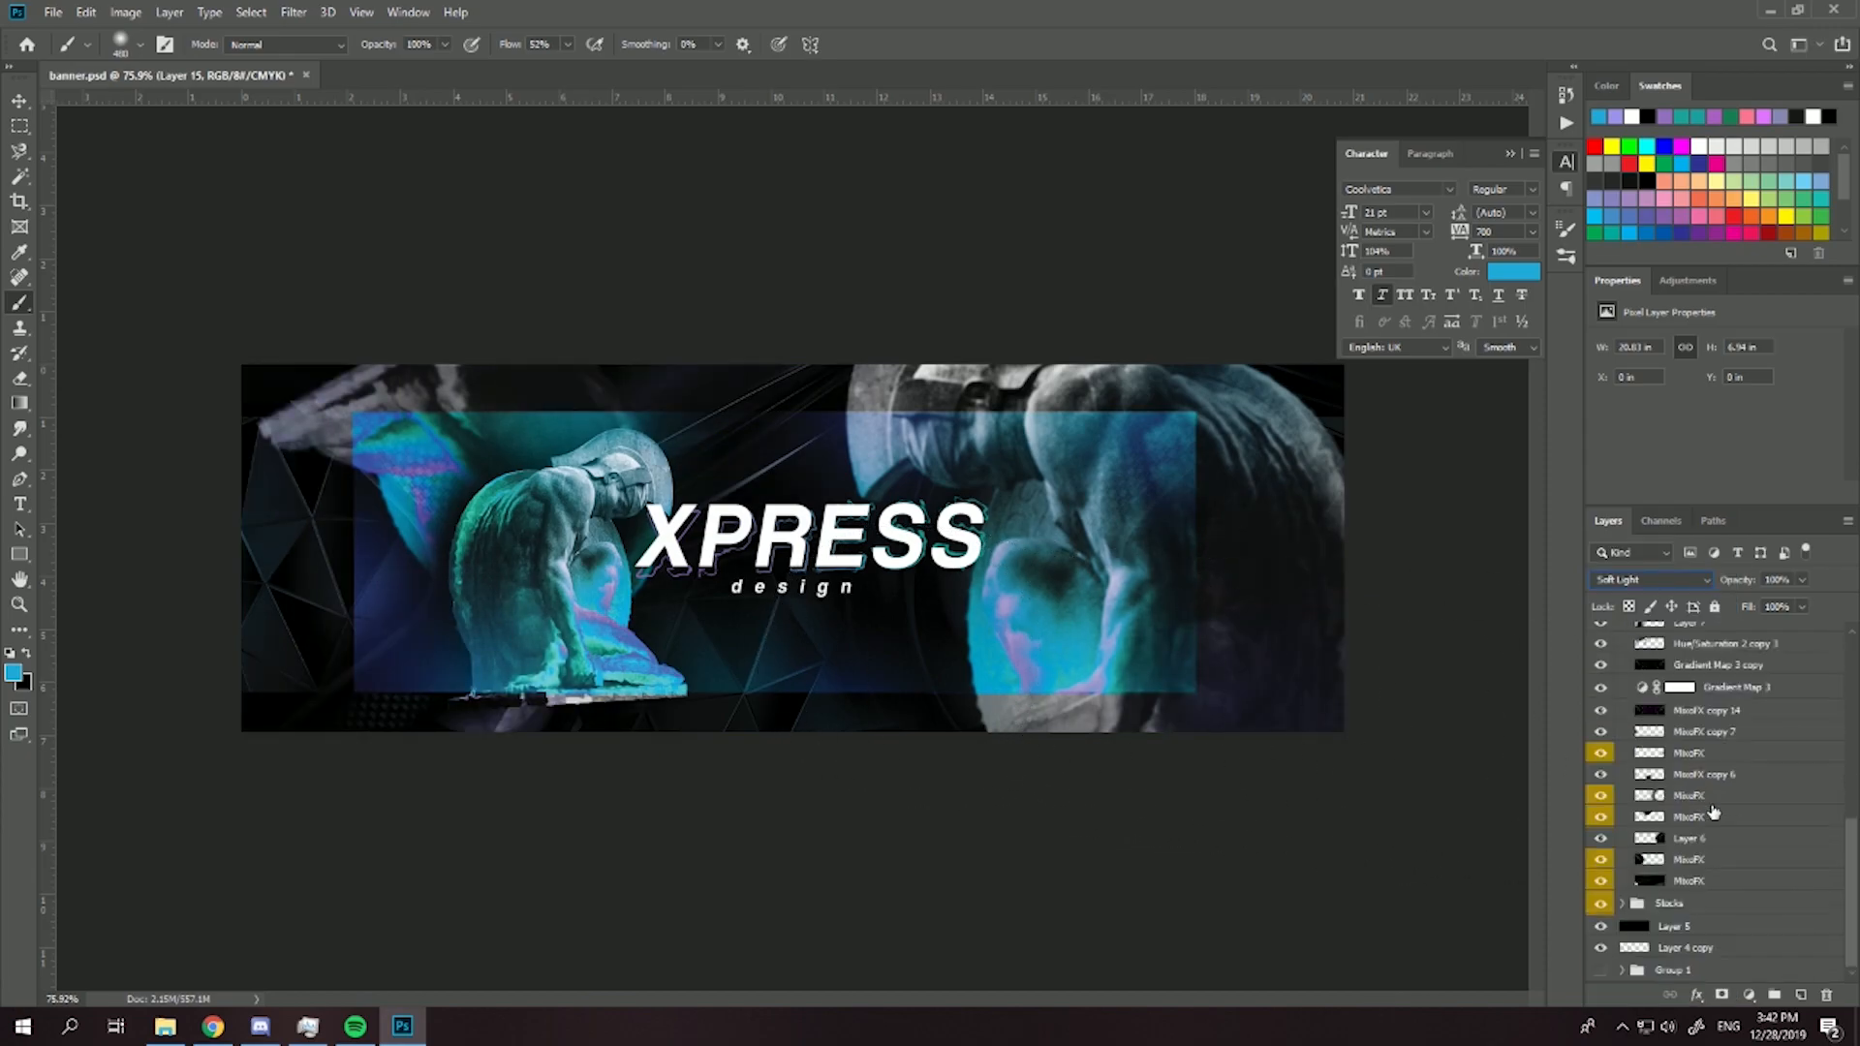
{"action": "left_click", "coordinate": [1692, 884], "text": "shift"}
{"action": "key", "text": "ctrl+alt+e"}
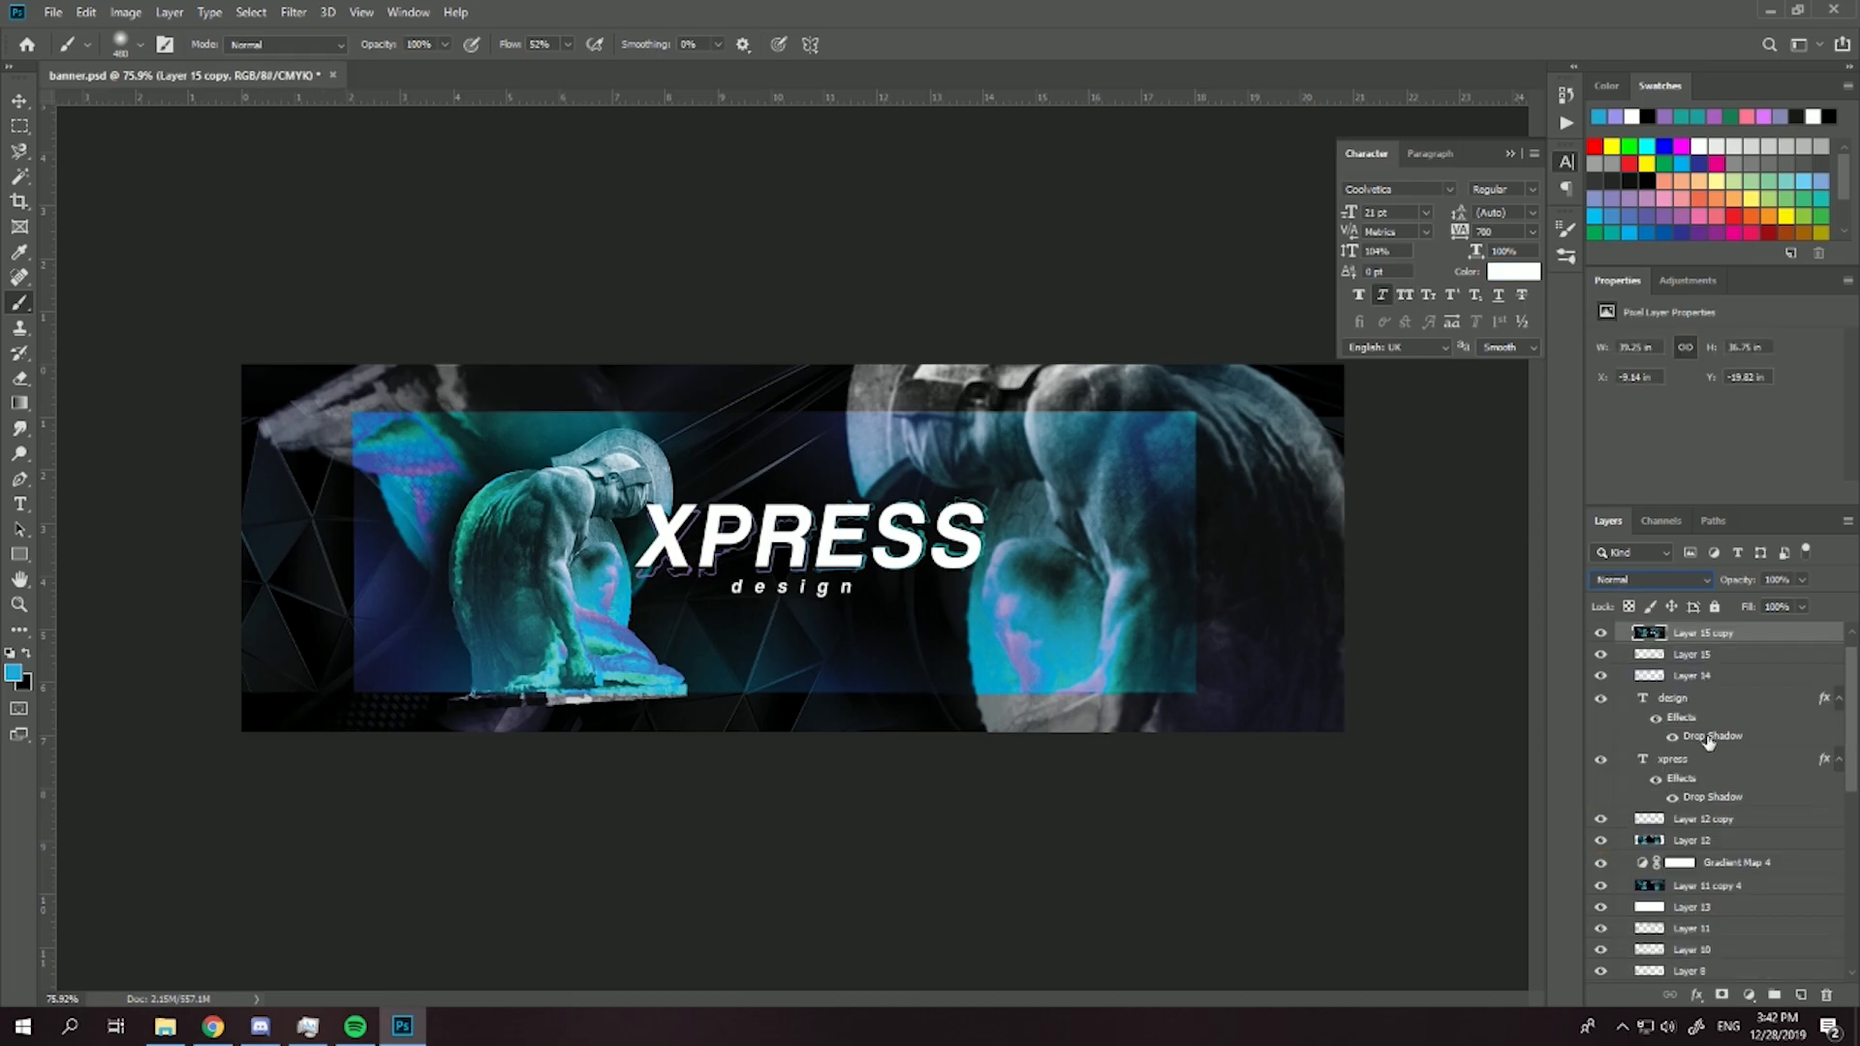
- Select the whole banner area of the merged layer with a rectangular marquee and deselect it
{"action": "left_click", "coordinate": [19, 126]}
{"action": "left_click_drag", "start_coordinate": [238, 362], "coordinate": [1466, 778]}
{"action": "right_click", "coordinate": [1335, 643]}
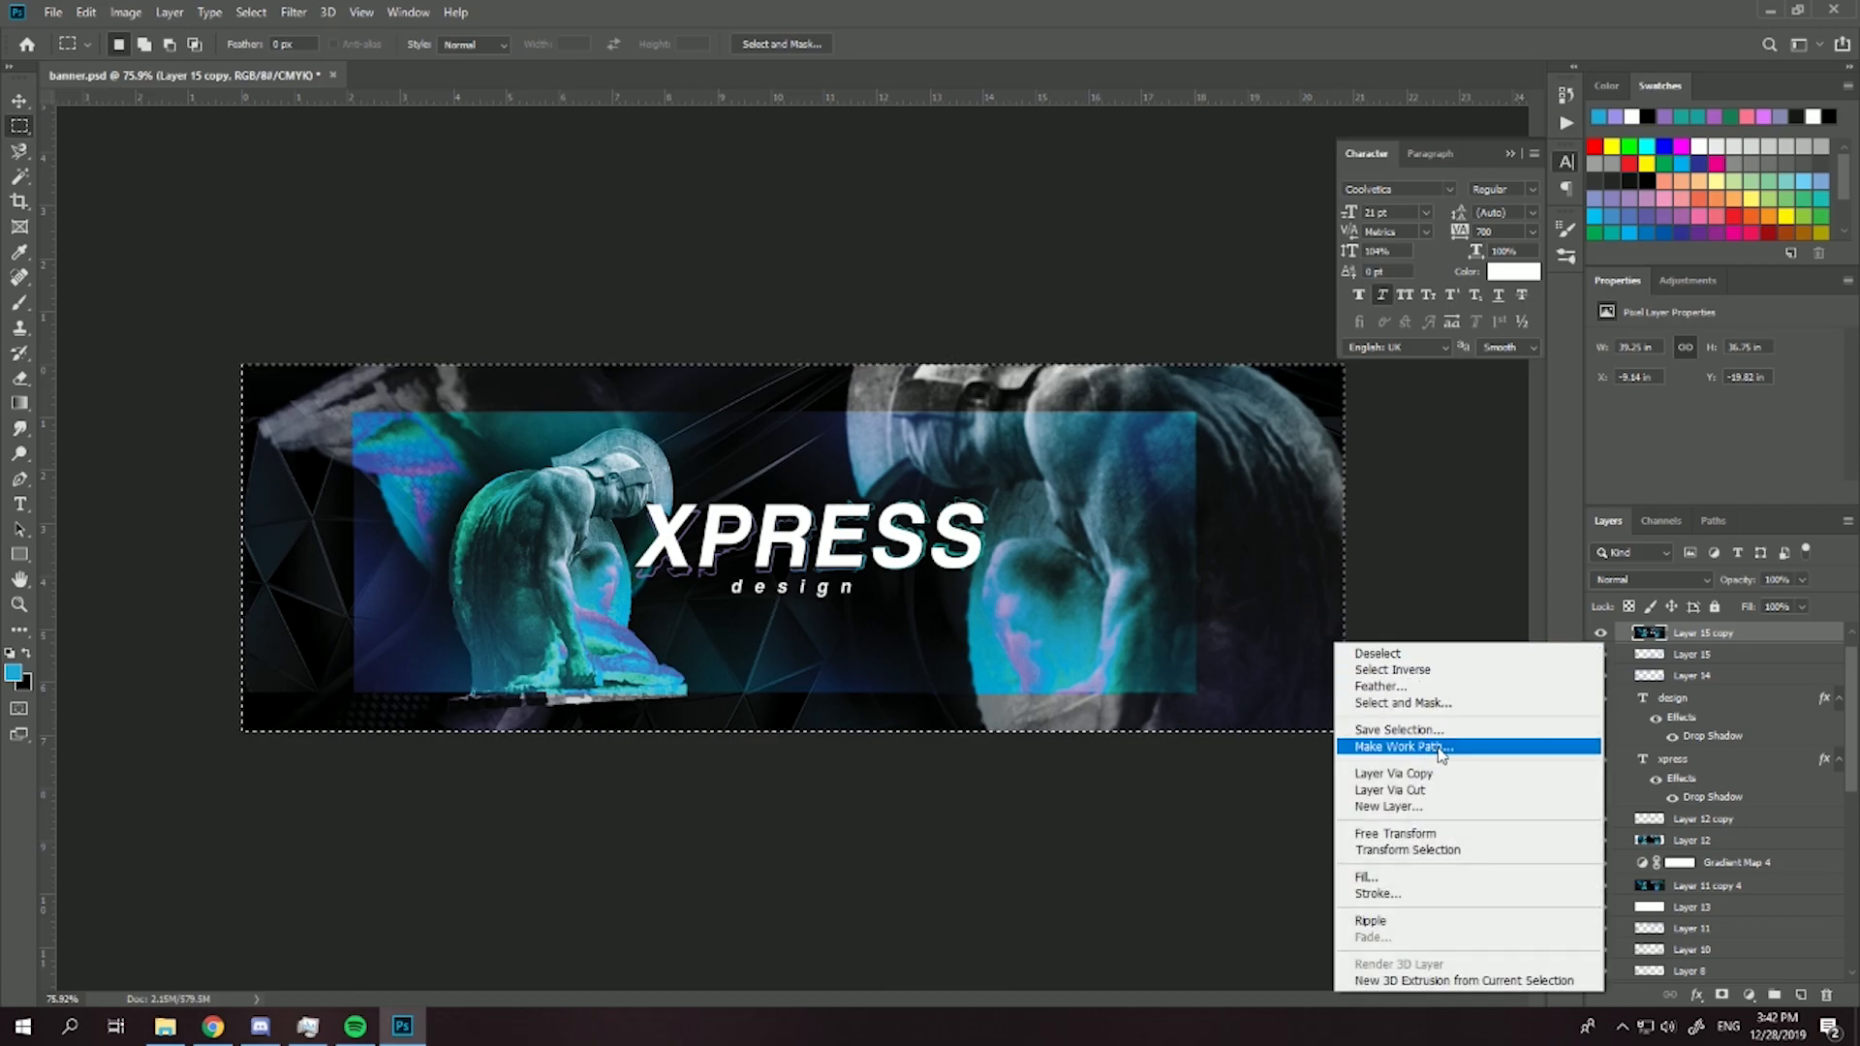
{"action": "left_click", "coordinate": [878, 601]}
{"action": "left_click", "coordinate": [283, 506]}
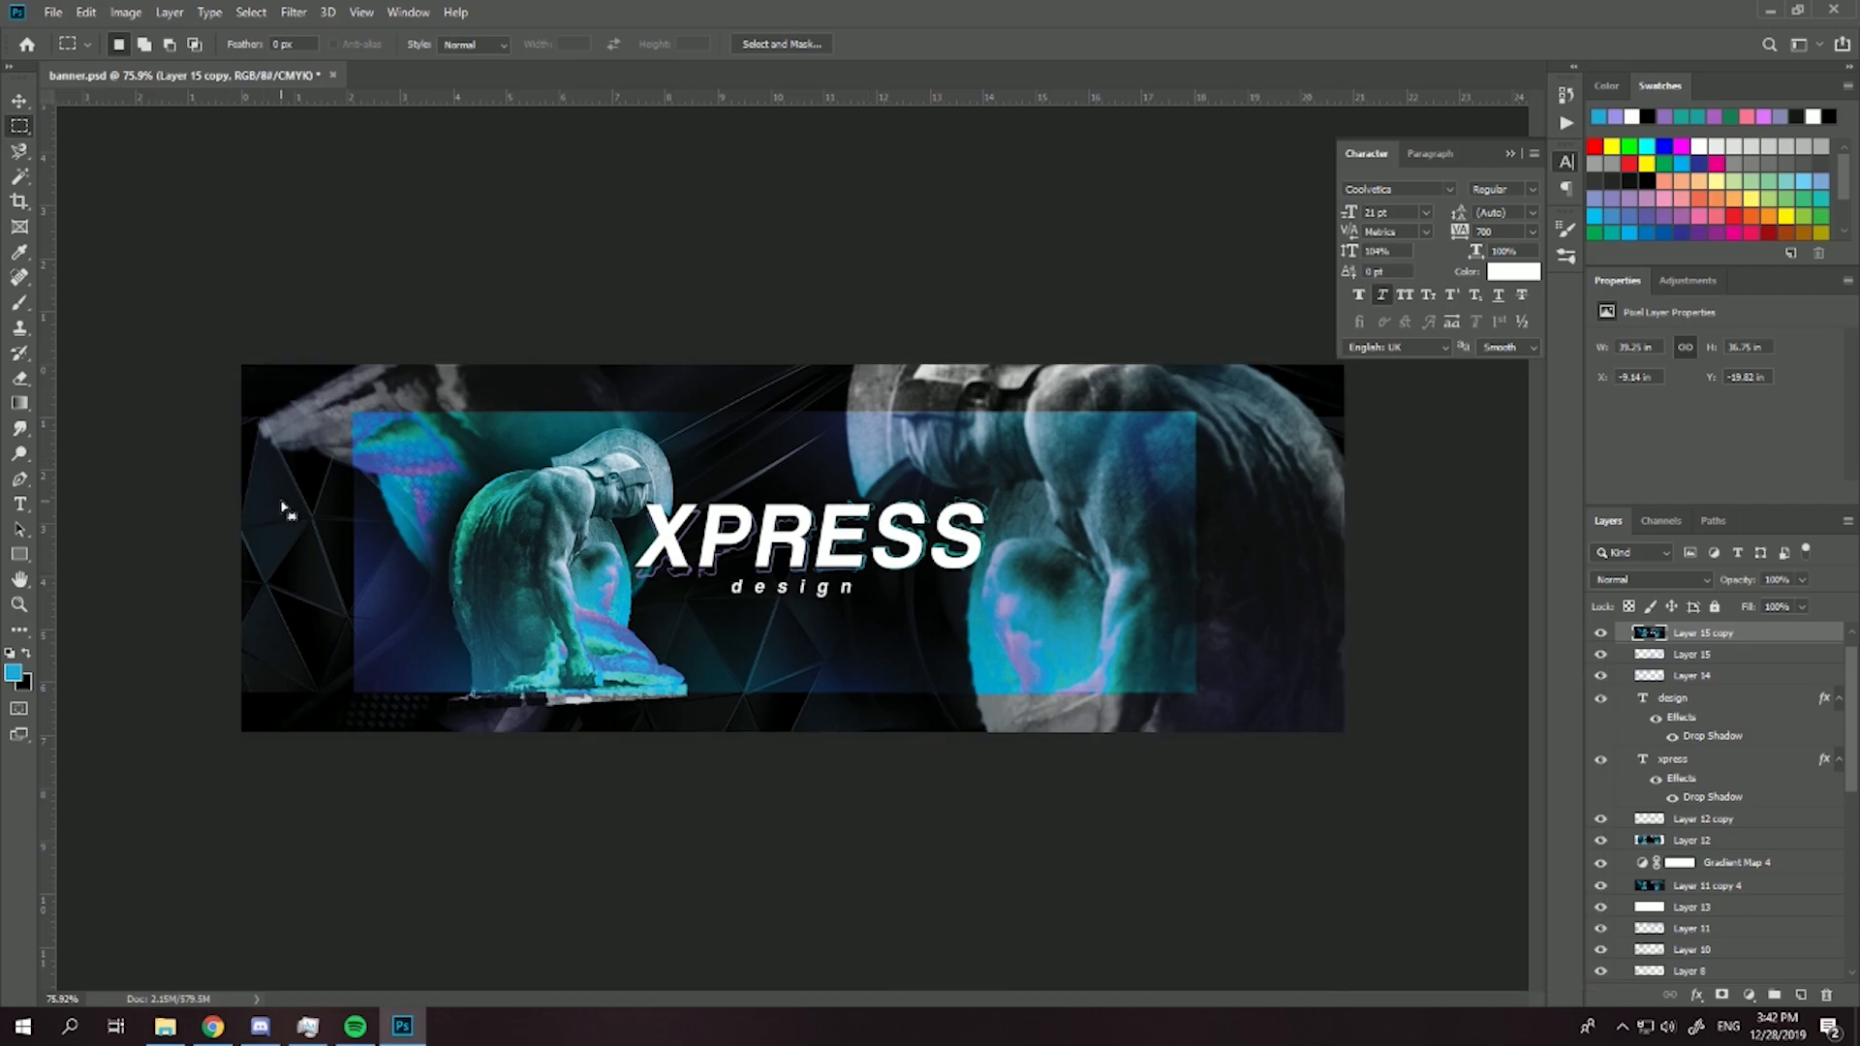
{"action": "left_click_drag", "start_coordinate": [244, 499], "coordinate": [356, 571]}
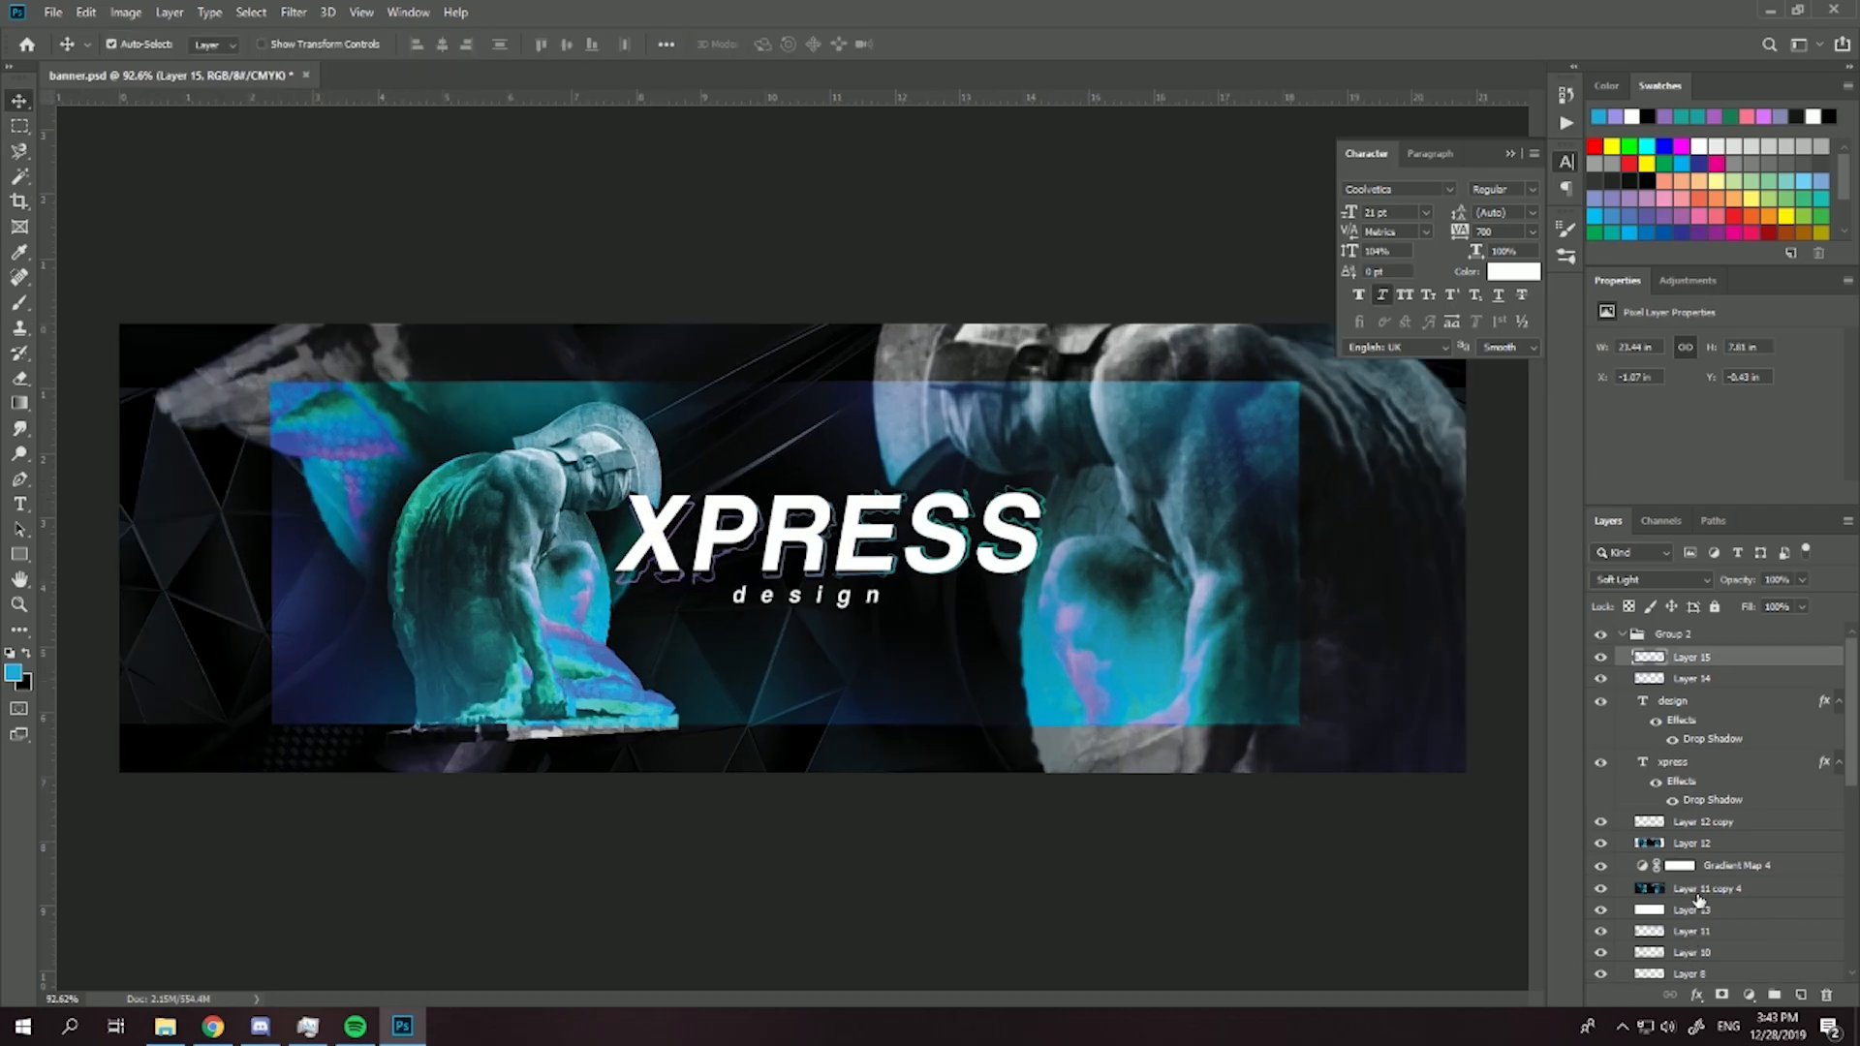
- Merge a copy of the banner layers from Layer 15 downward into a new layer and duplicate that layer
{"action": "left_click", "coordinate": [1701, 899], "text": "shift"}
{"action": "key", "text": "ctrl+alt+e"}
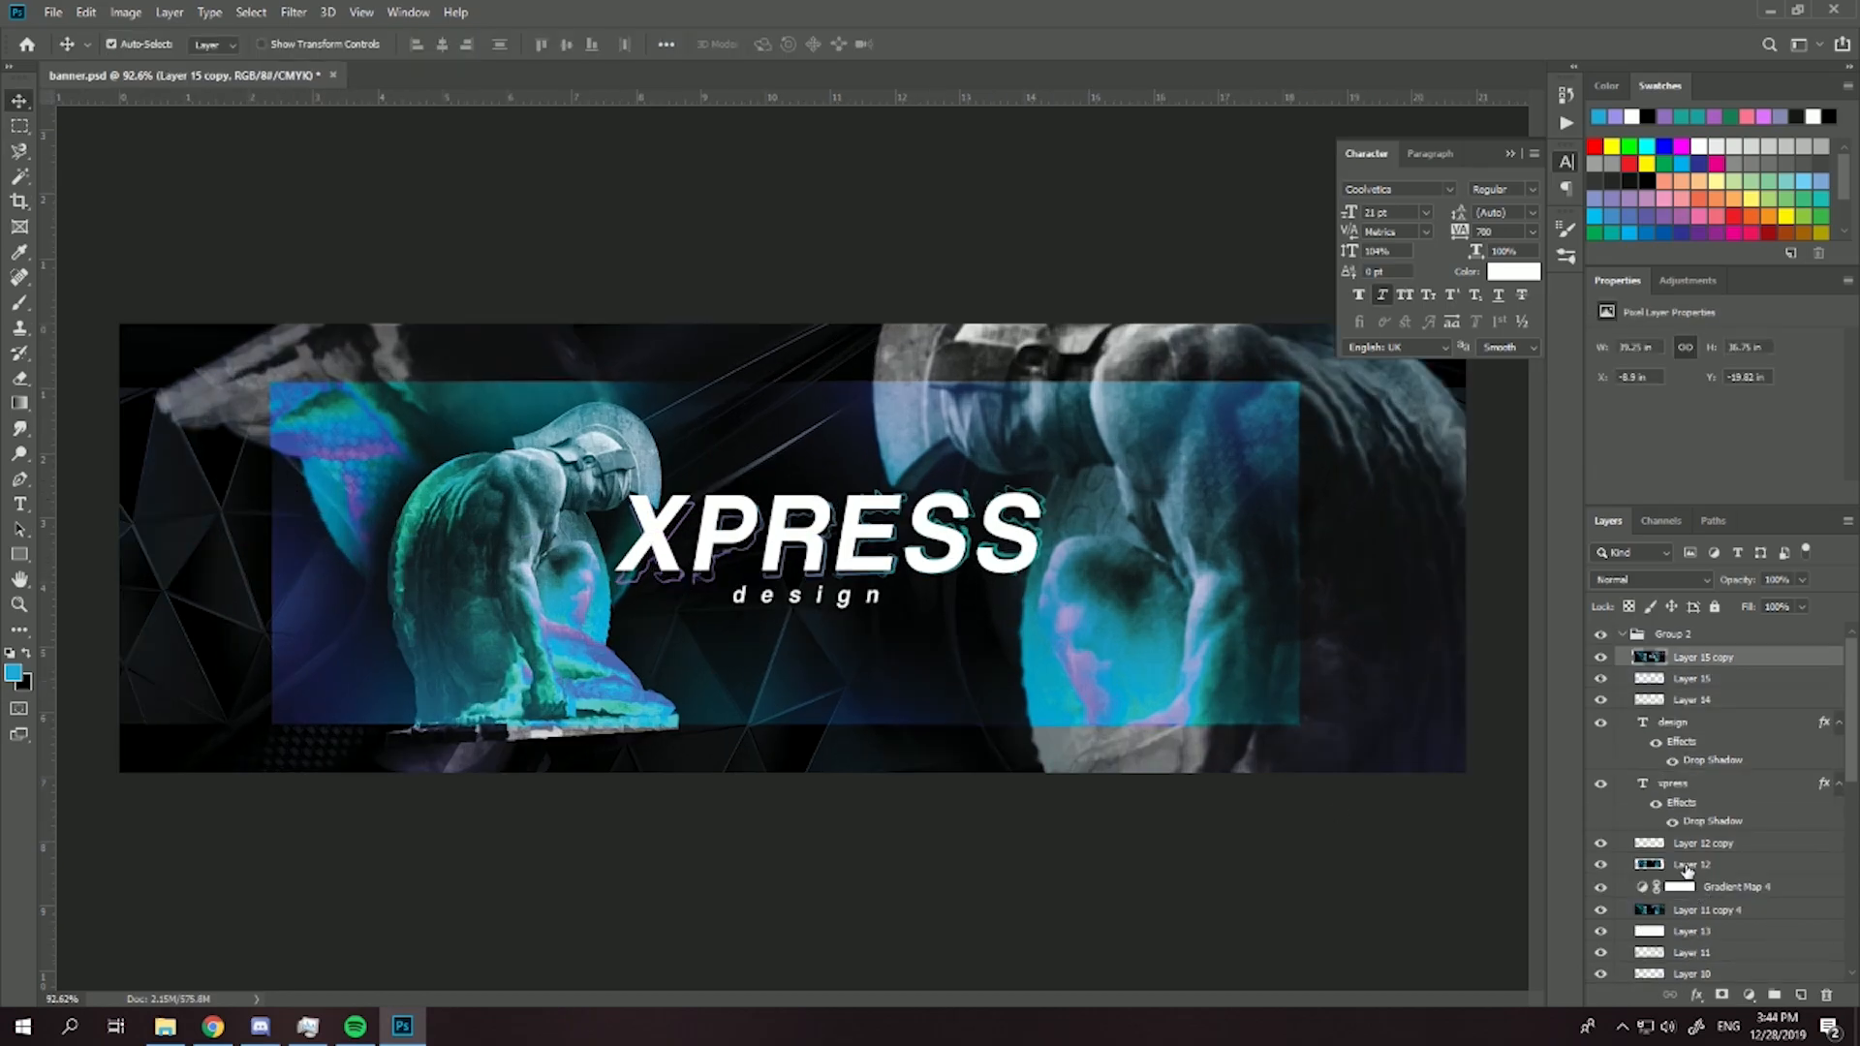
{"action": "key", "text": "ctrl+j"}
- Apply a Gaussian Blur to the duplicated merged layer, Layer 15 copy 2
{"action": "left_click", "coordinate": [293, 11]}
{"action": "mouse_move", "coordinate": [376, 232]}
{"action": "left_click", "coordinate": [577, 306]}
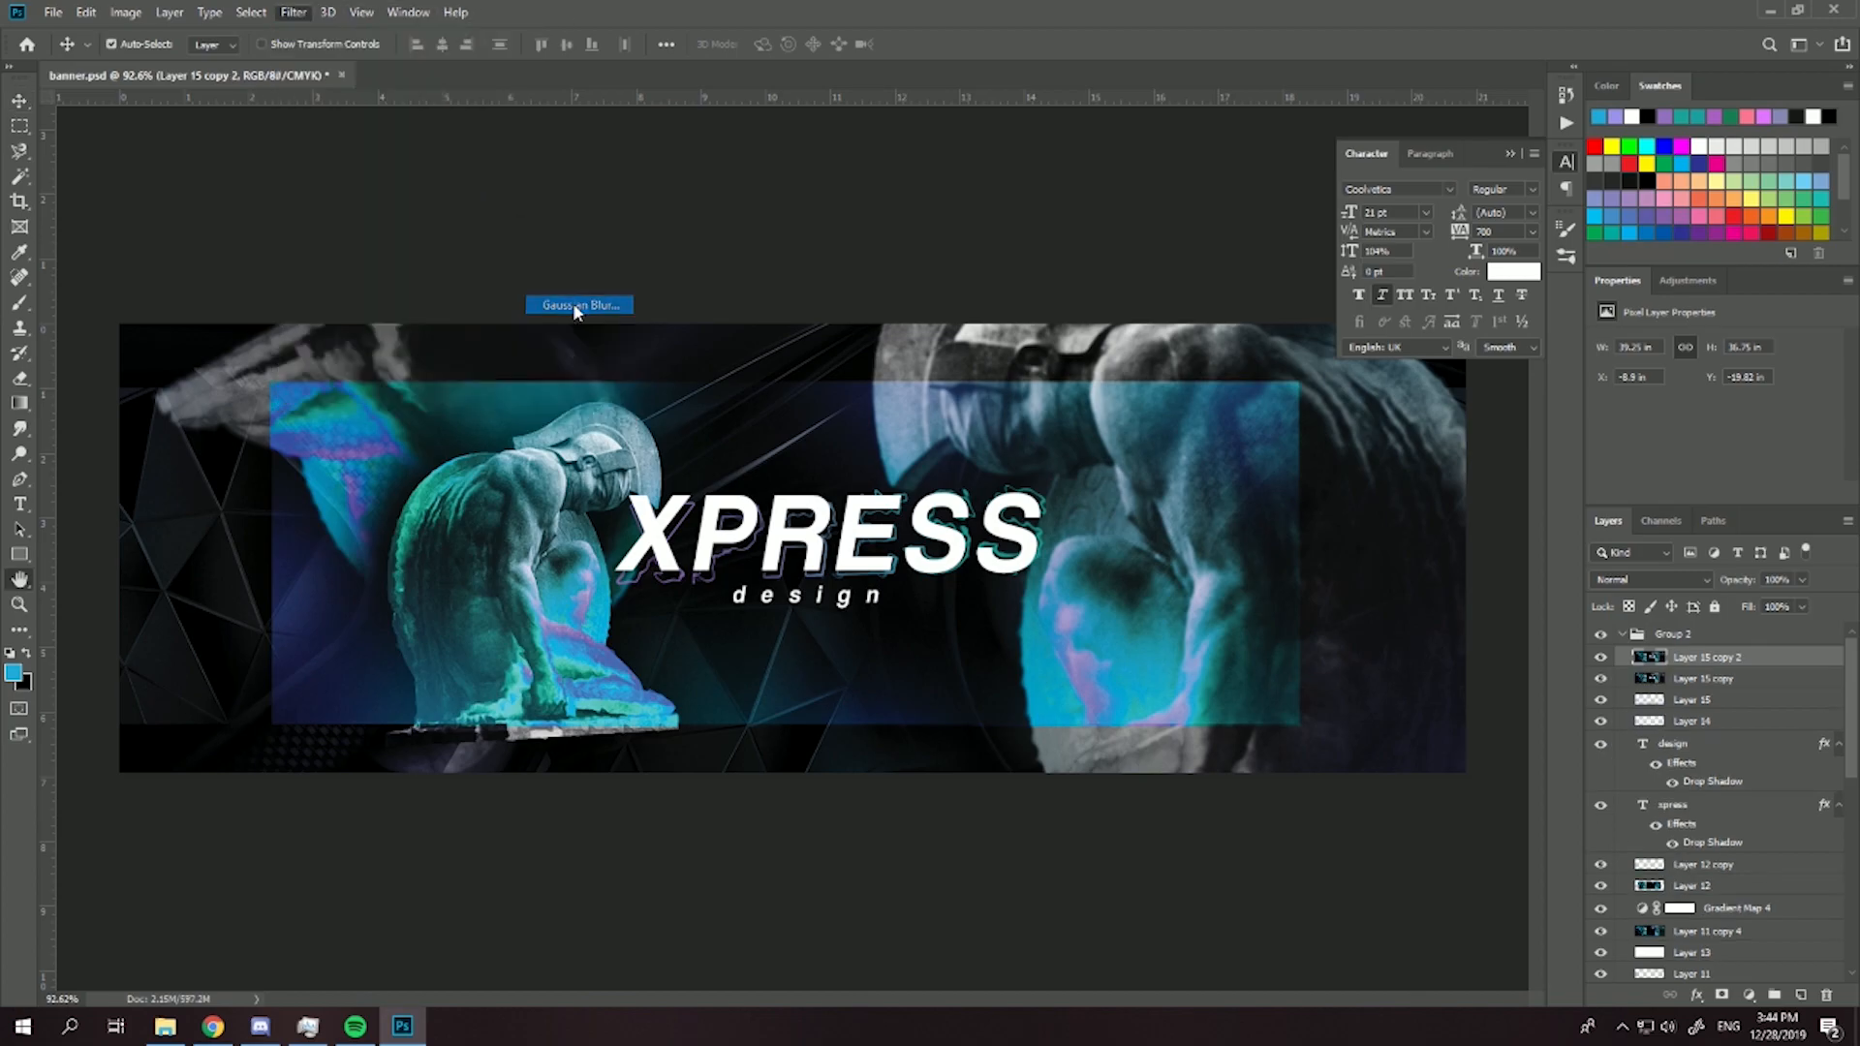
{"action": "left_click", "coordinate": [1140, 411]}
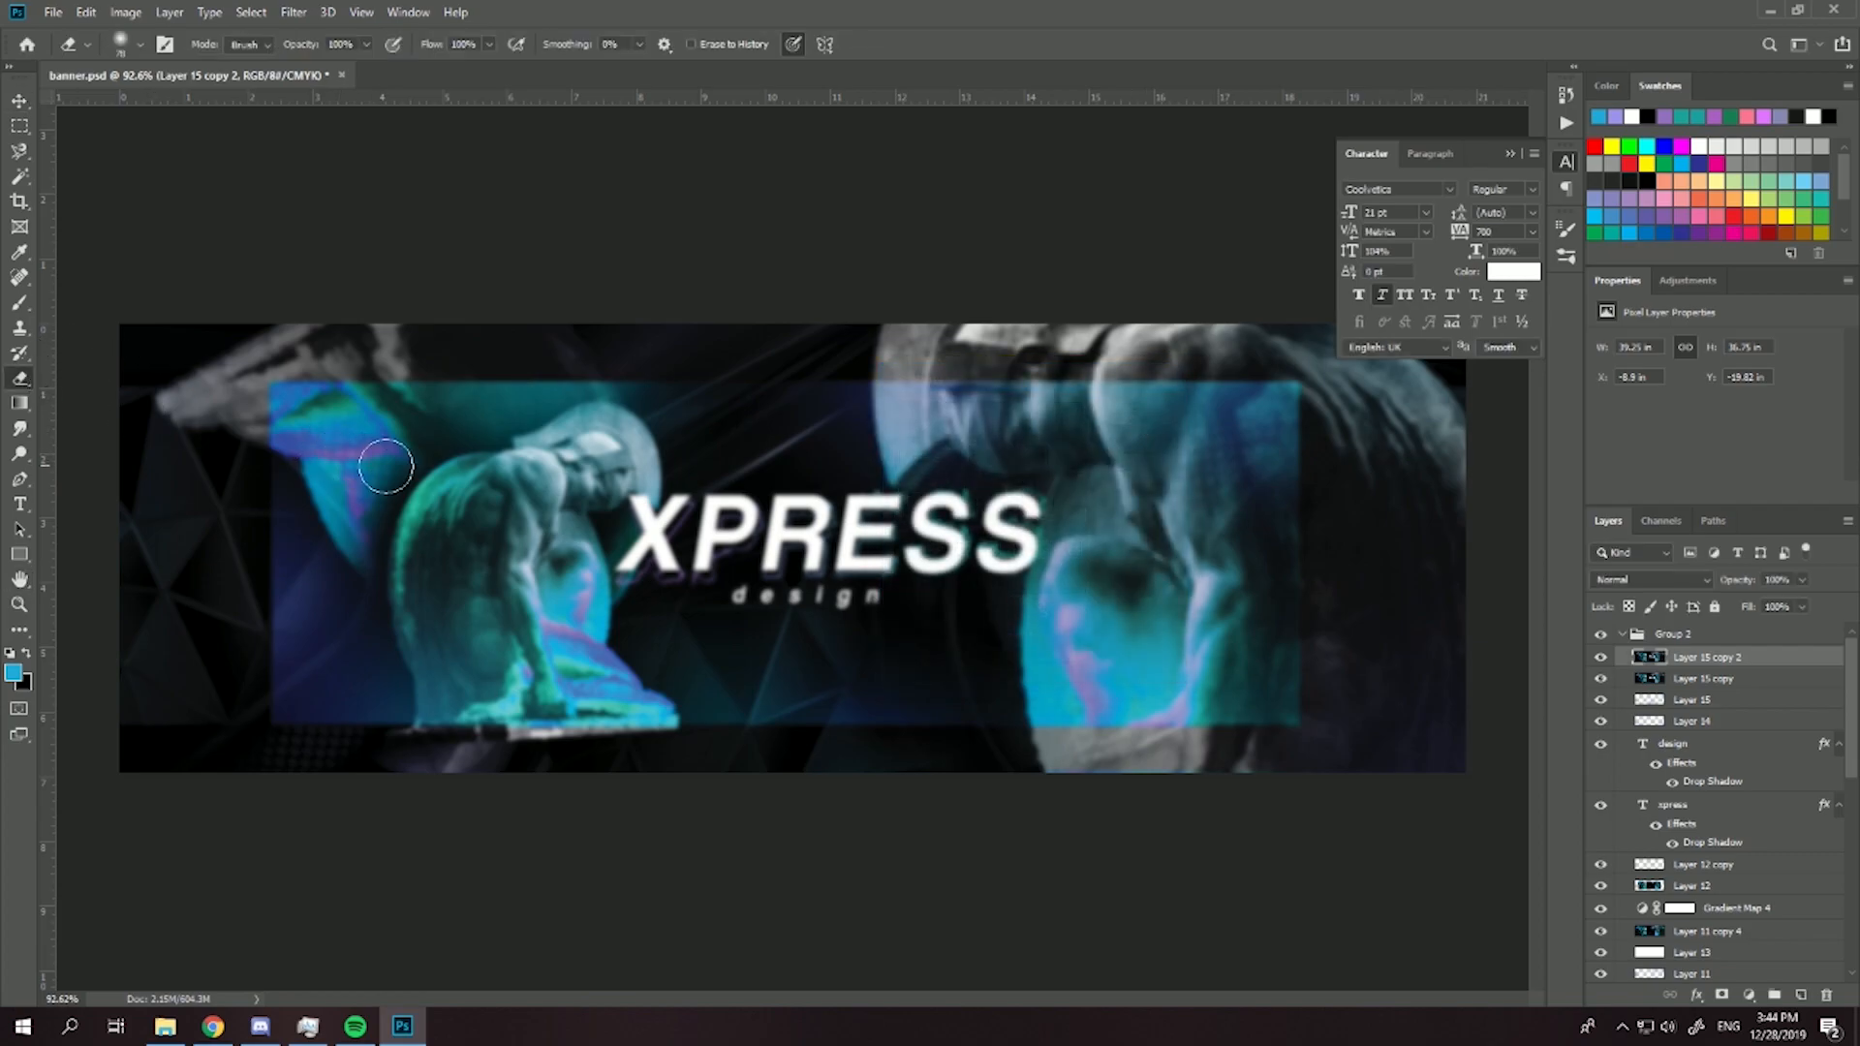
- Erase the blur over the title and the nearby statue areas with a large soft eraser
{"action": "left_click", "coordinate": [131, 45]}
{"action": "left_click", "coordinate": [215, 107]}
{"action": "mouse_move", "coordinate": [701, 545]}
{"action": "left_mouse_down"}
{"action": "mouse_move", "coordinate": [941, 538]}
{"action": "mouse_move", "coordinate": [1075, 465]}
{"action": "left_mouse_up"}
{"action": "left_click", "coordinate": [497, 545]}
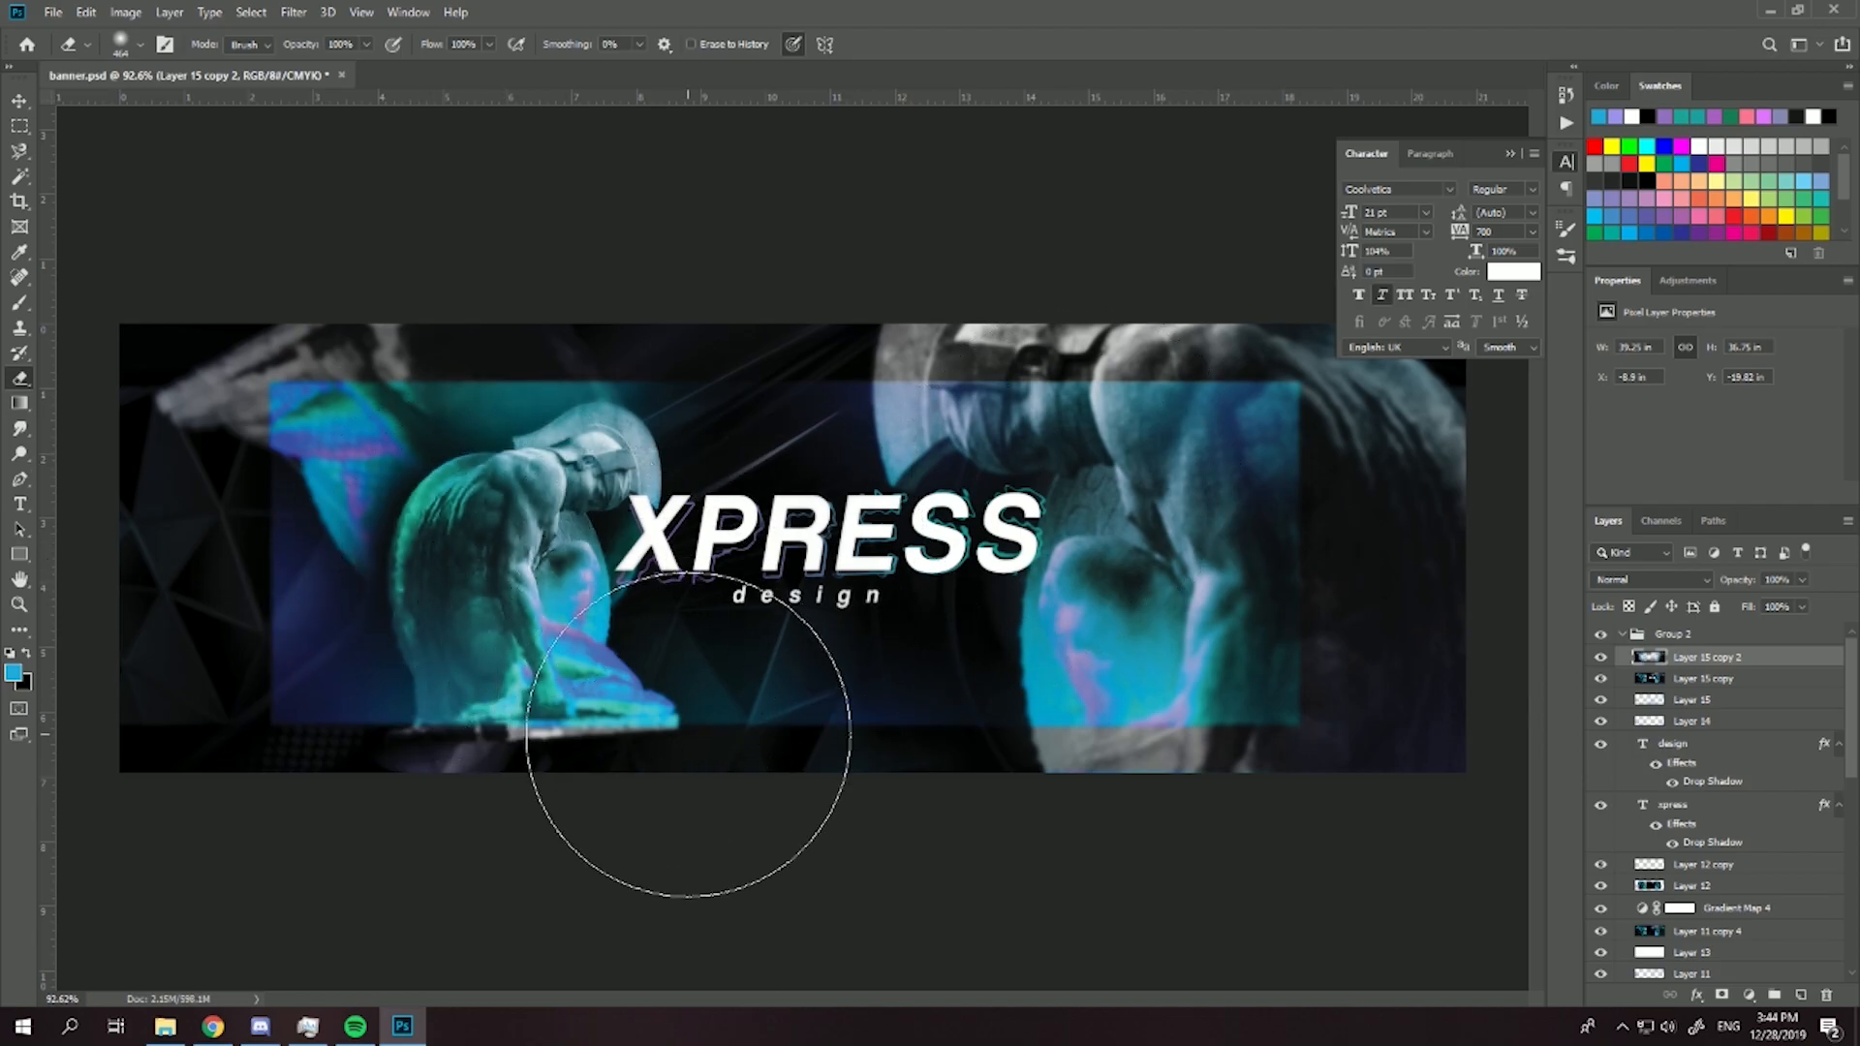
- Lower the opacity of the partly erased blur layer and merge it with the sharp banner copy below
{"action": "left_click", "coordinate": [1803, 579]}
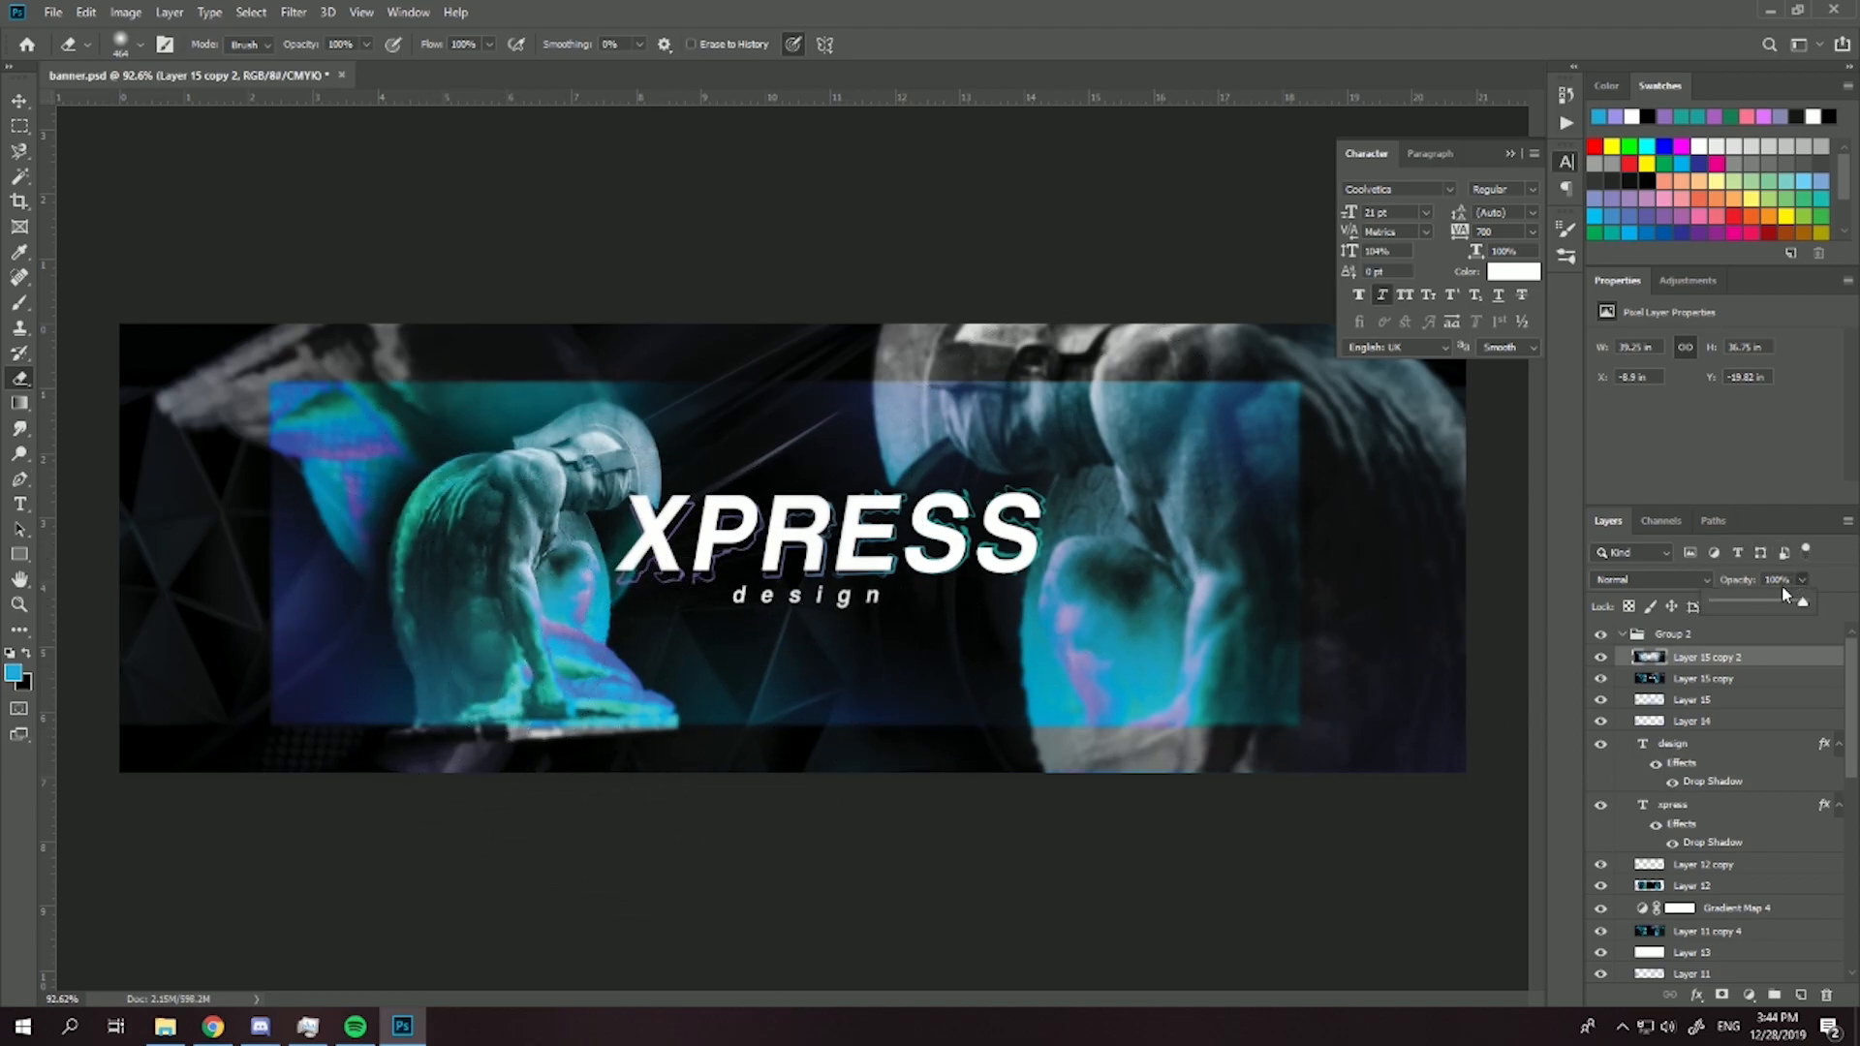
{"action": "left_click_drag", "start_coordinate": [1769, 599], "coordinate": [1770, 601]}
{"action": "left_click", "coordinate": [1702, 684], "text": "shift"}
{"action": "key", "text": "ctrl+e"}
- Duplicate the merged banner layer and apply a High Pass filter with a radius of 10.0 pixels
{"action": "key", "text": "ctrl+j"}
{"action": "left_click", "coordinate": [293, 12]}
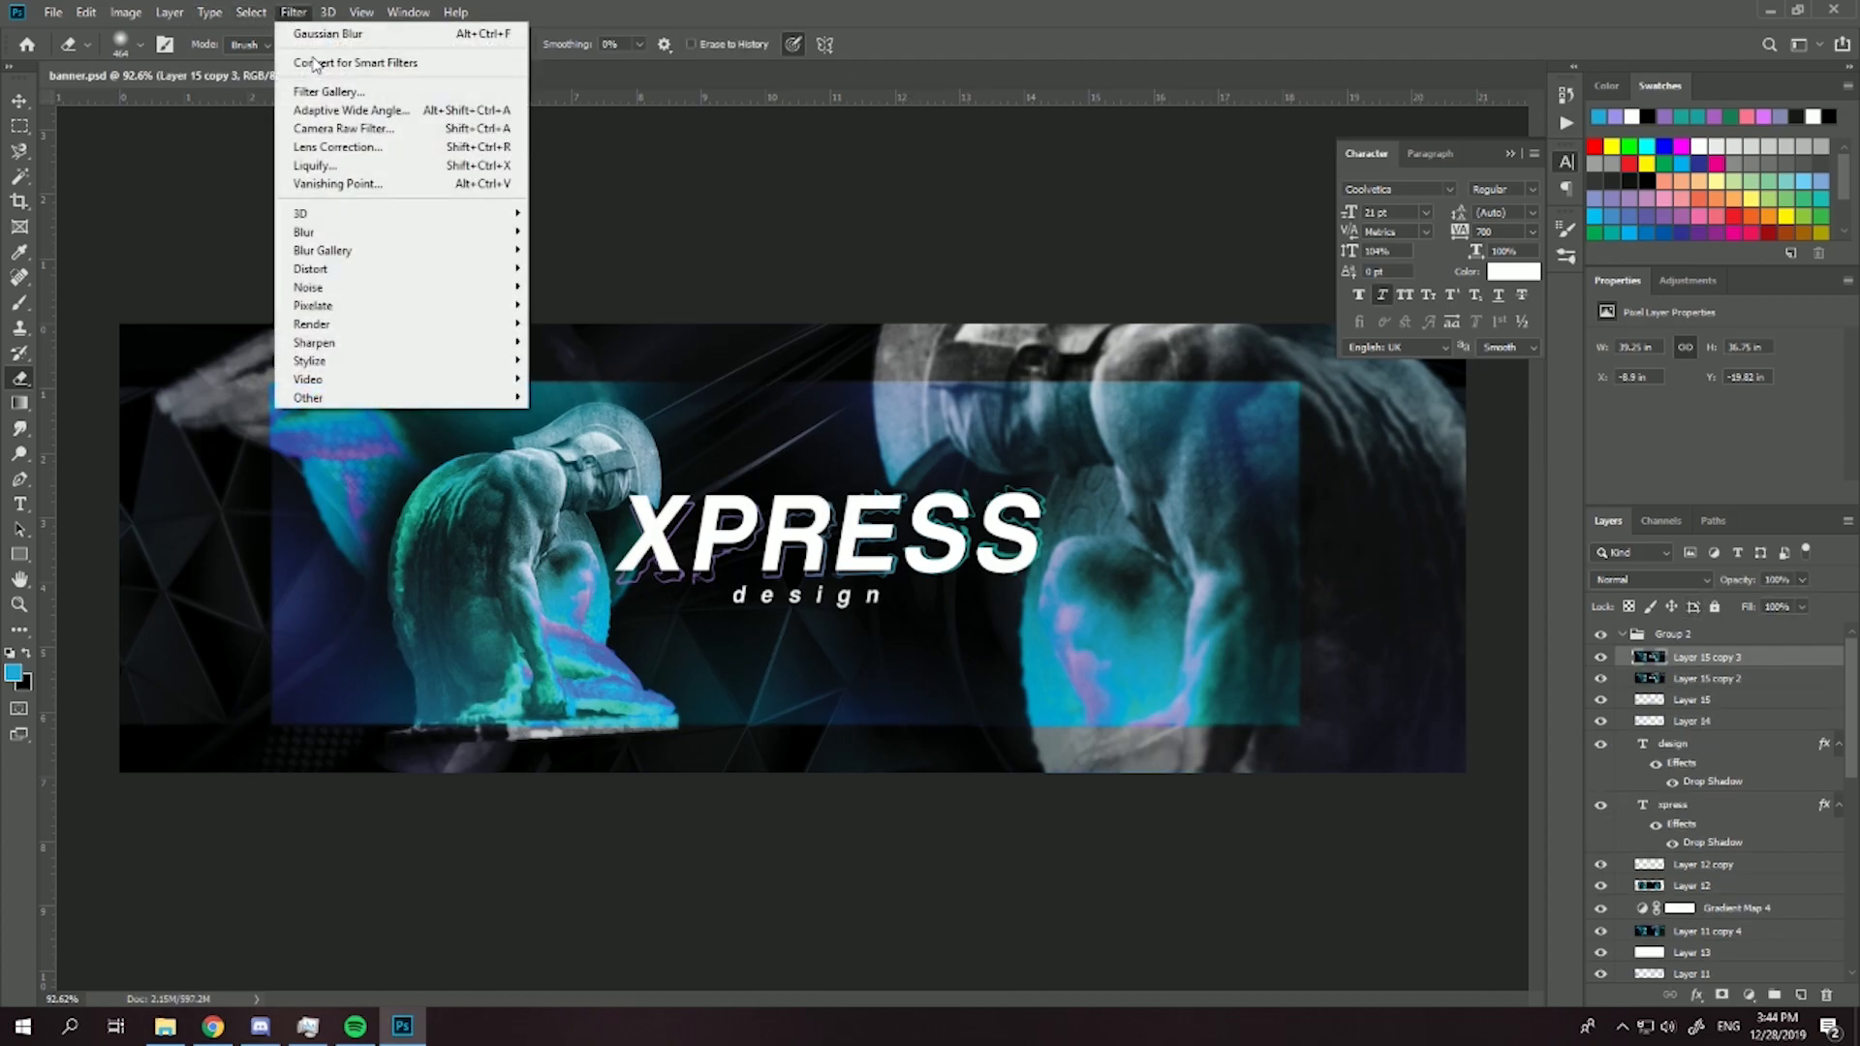
{"action": "mouse_move", "coordinate": [491, 398]}
{"action": "left_click", "coordinate": [564, 417]}
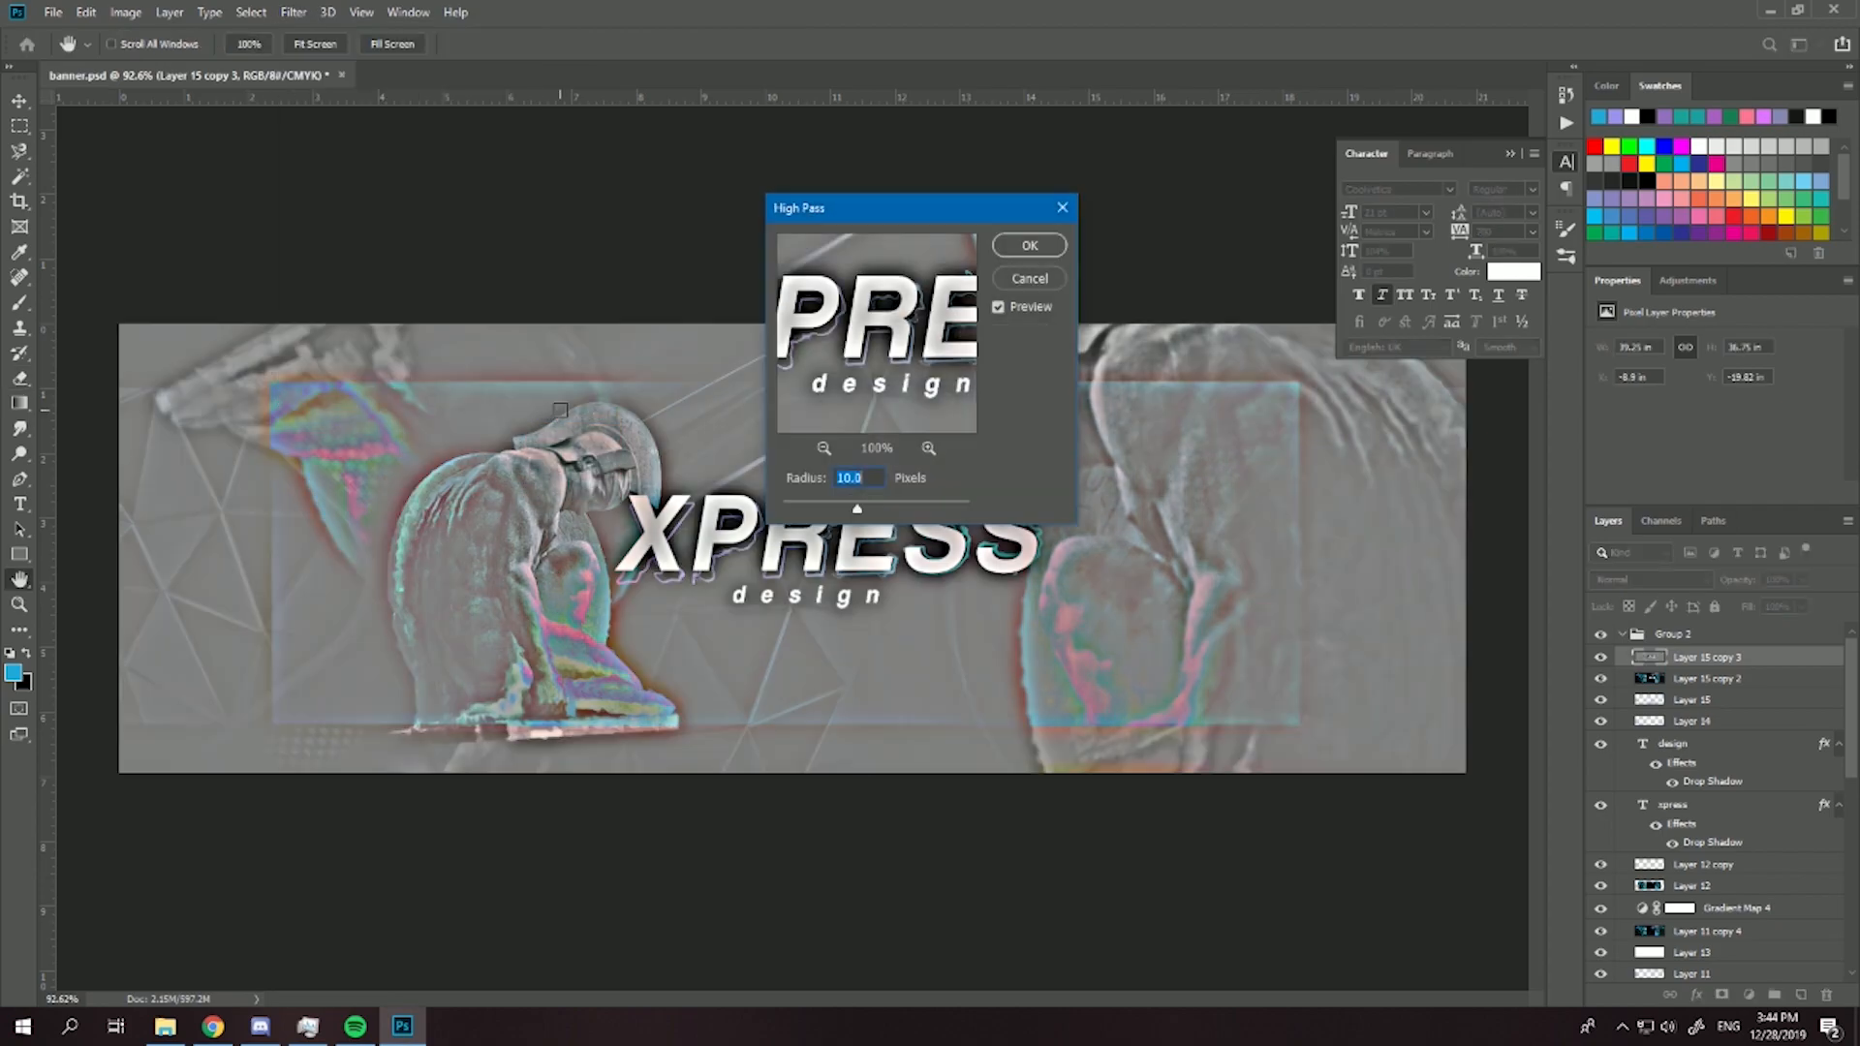
{"action": "left_click", "coordinate": [1030, 246]}
{"action": "key", "text": "e"}
- Set the High Pass layer to Soft Light at 50% opacity and compare the banner with and without it
{"action": "left_click", "coordinate": [1666, 579]}
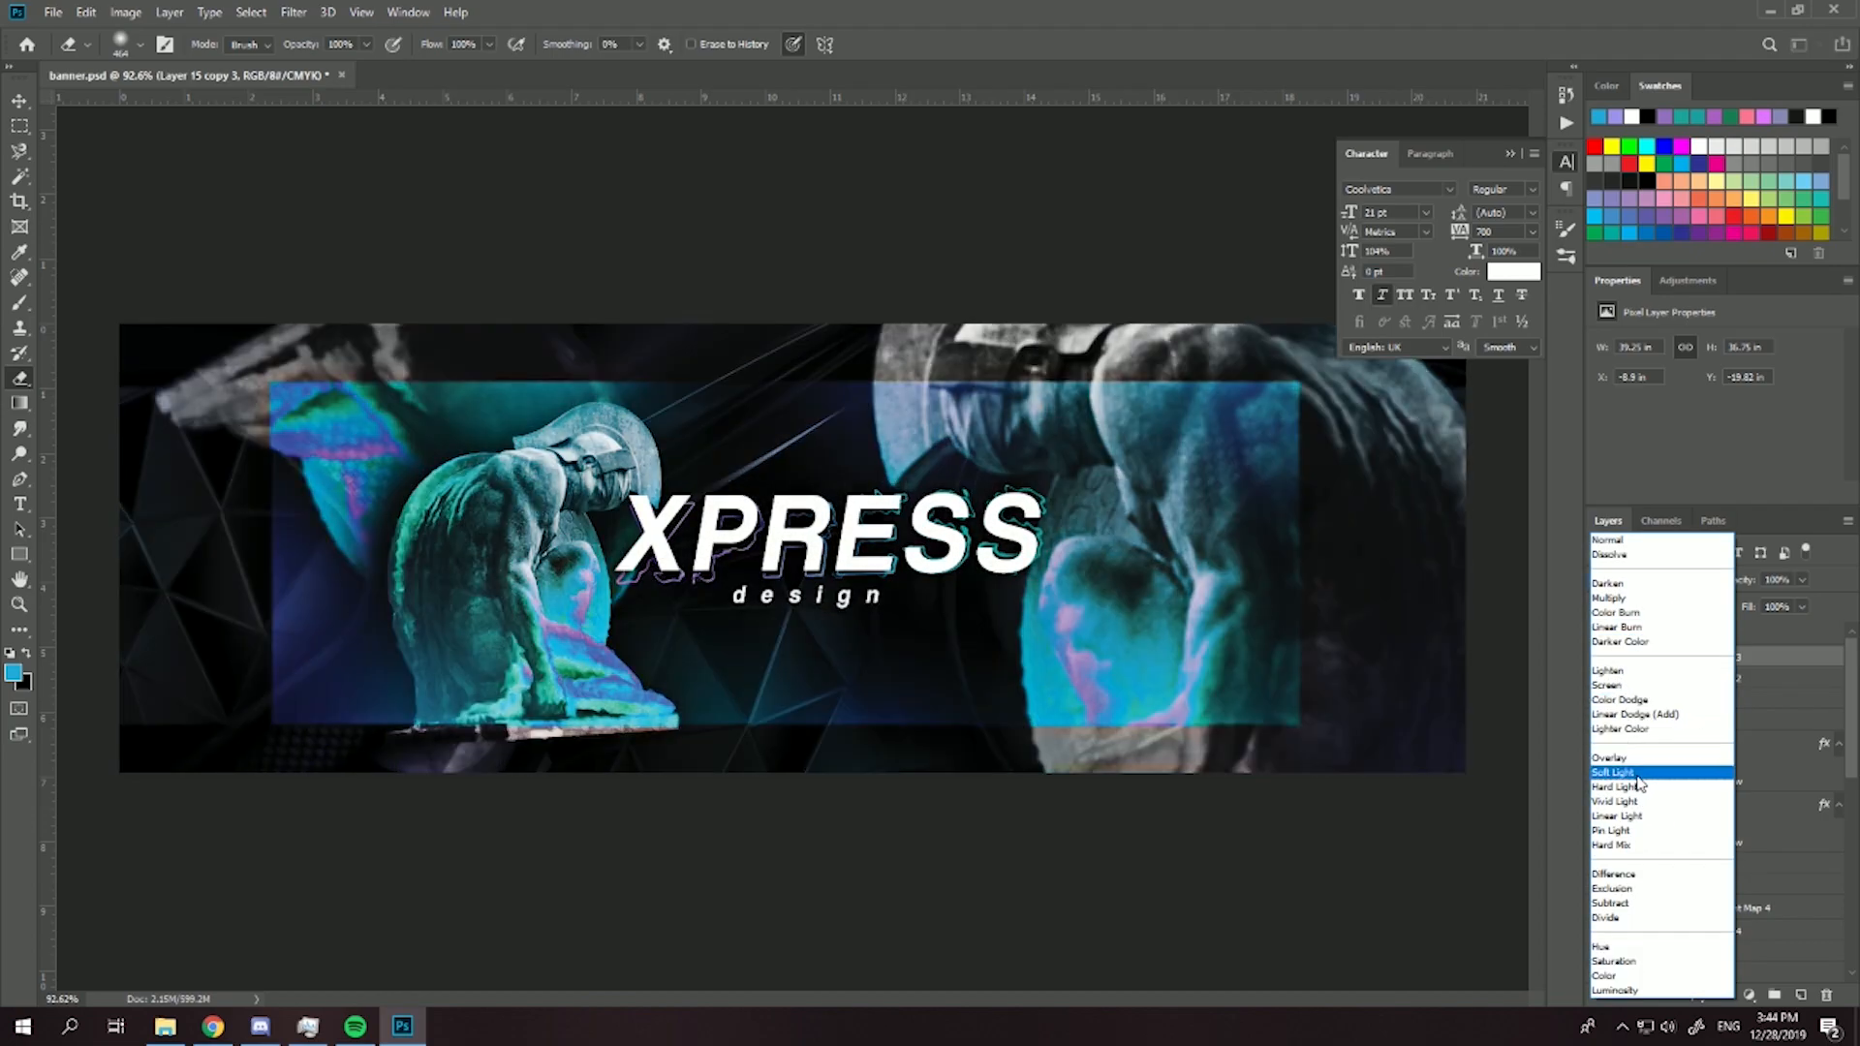
{"action": "left_click", "coordinate": [1632, 772]}
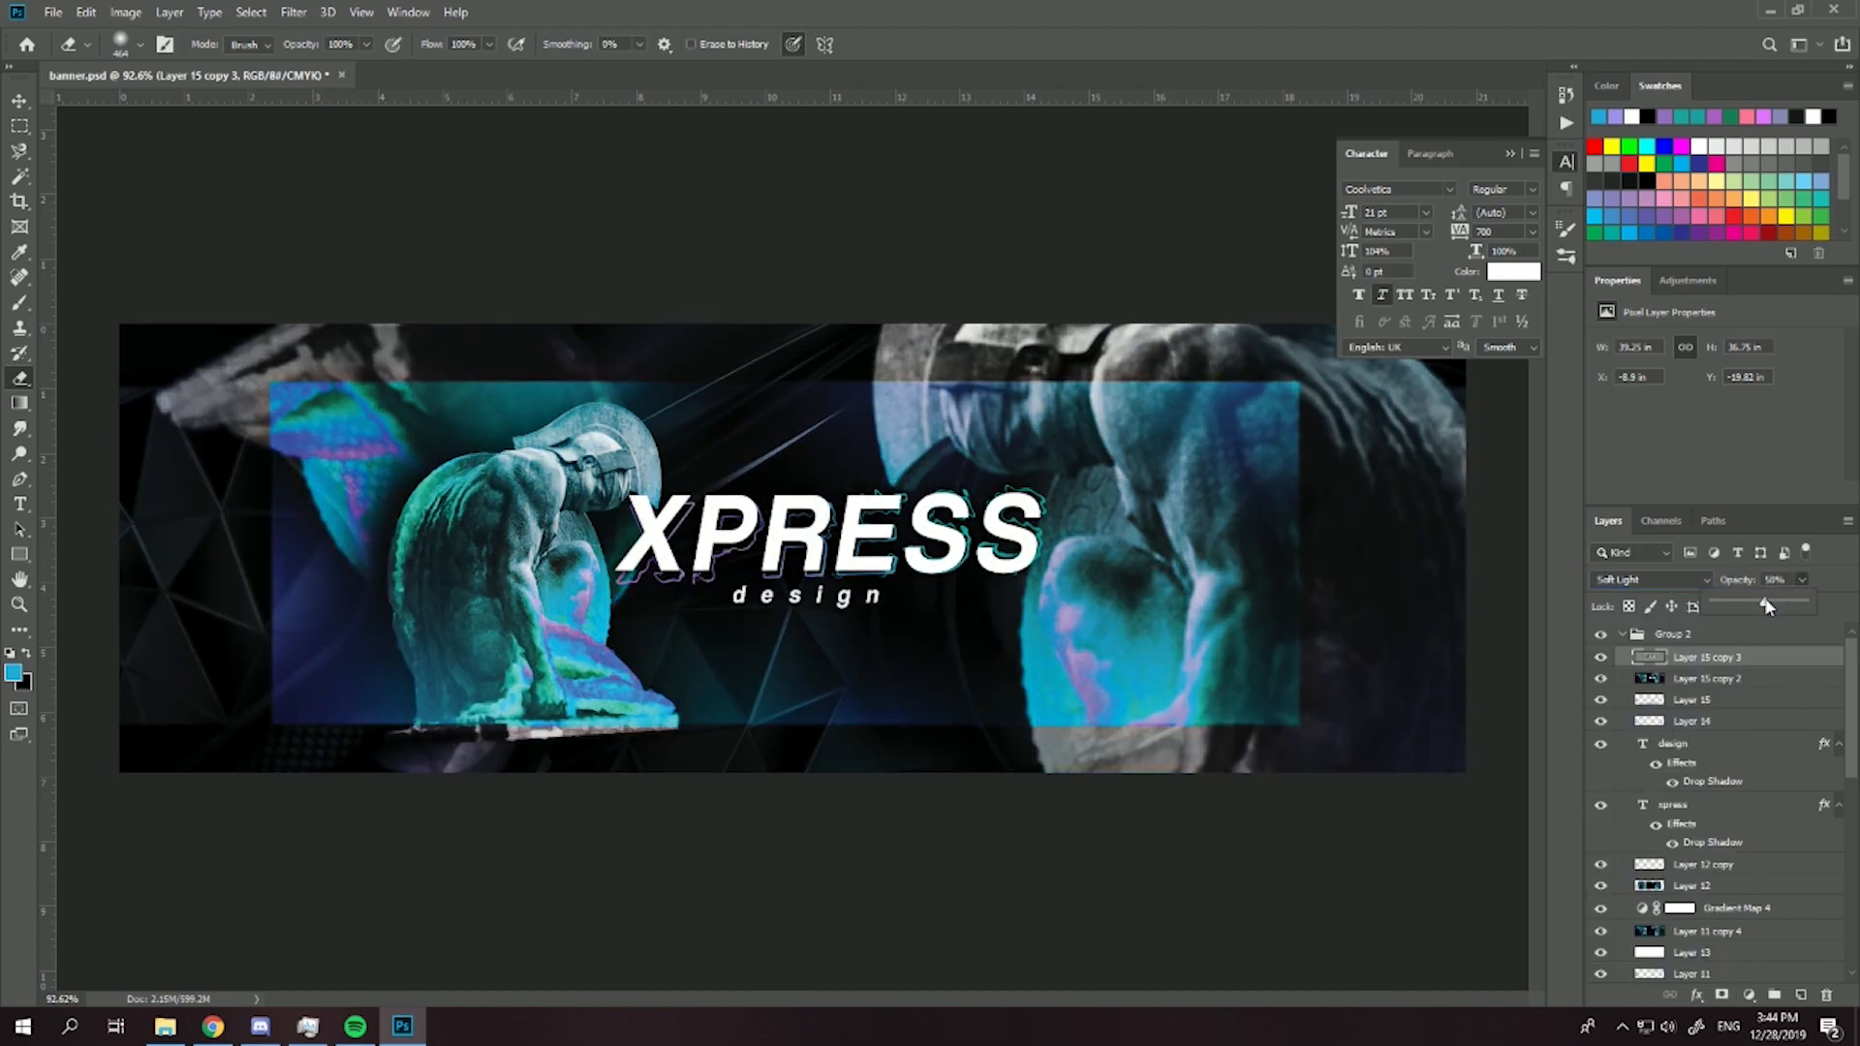
{"action": "left_click", "coordinate": [1602, 658]}
{"action": "left_click", "coordinate": [1605, 661]}
{"action": "left_click", "coordinate": [1602, 658]}
{"action": "left_click", "coordinate": [1602, 659]}
- Merge the High Pass layer into the banner layer below and duplicate the result
{"action": "left_click", "coordinate": [1687, 682], "text": "shift"}
{"action": "key", "text": "ctrl+e"}
{"action": "key", "text": "ctrl+j"}
- Turn off the G and B channels in the blending options of Layer 15 copy 4, leaving only R
{"action": "double_click", "coordinate": [1795, 661]}
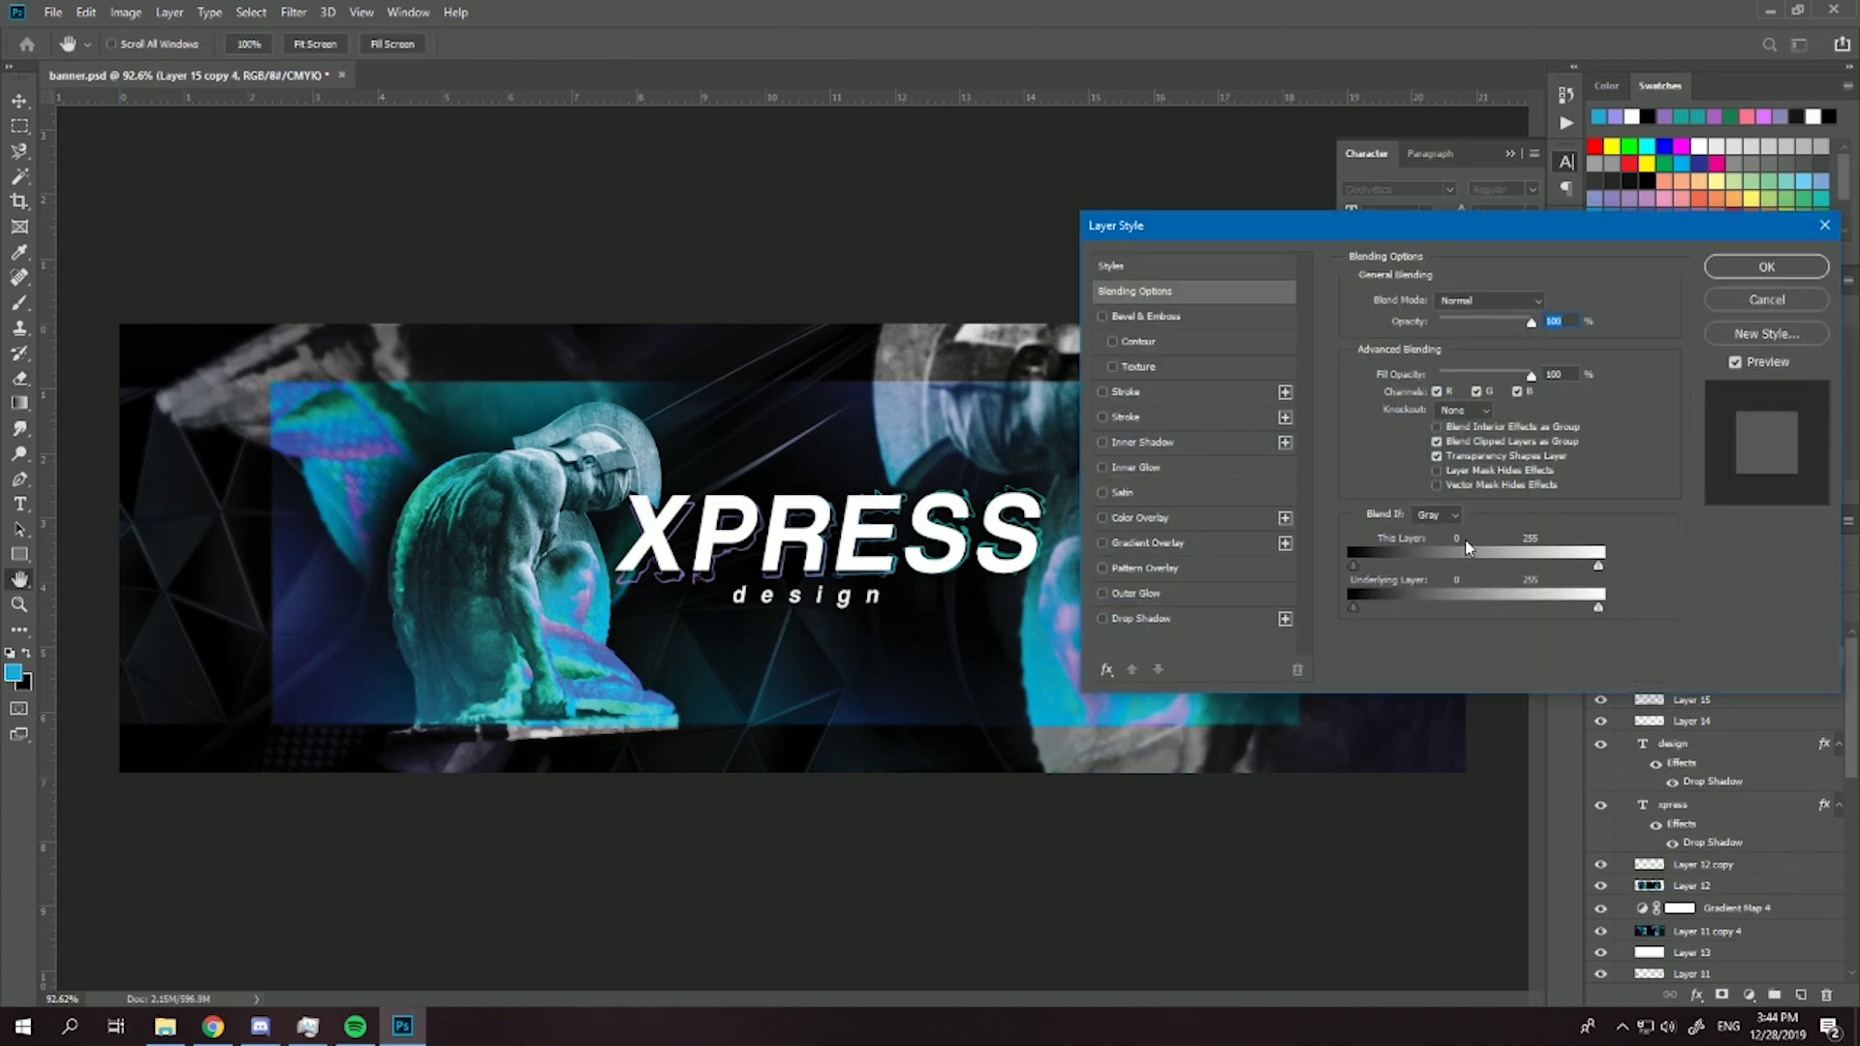
{"action": "left_click", "coordinate": [1475, 392]}
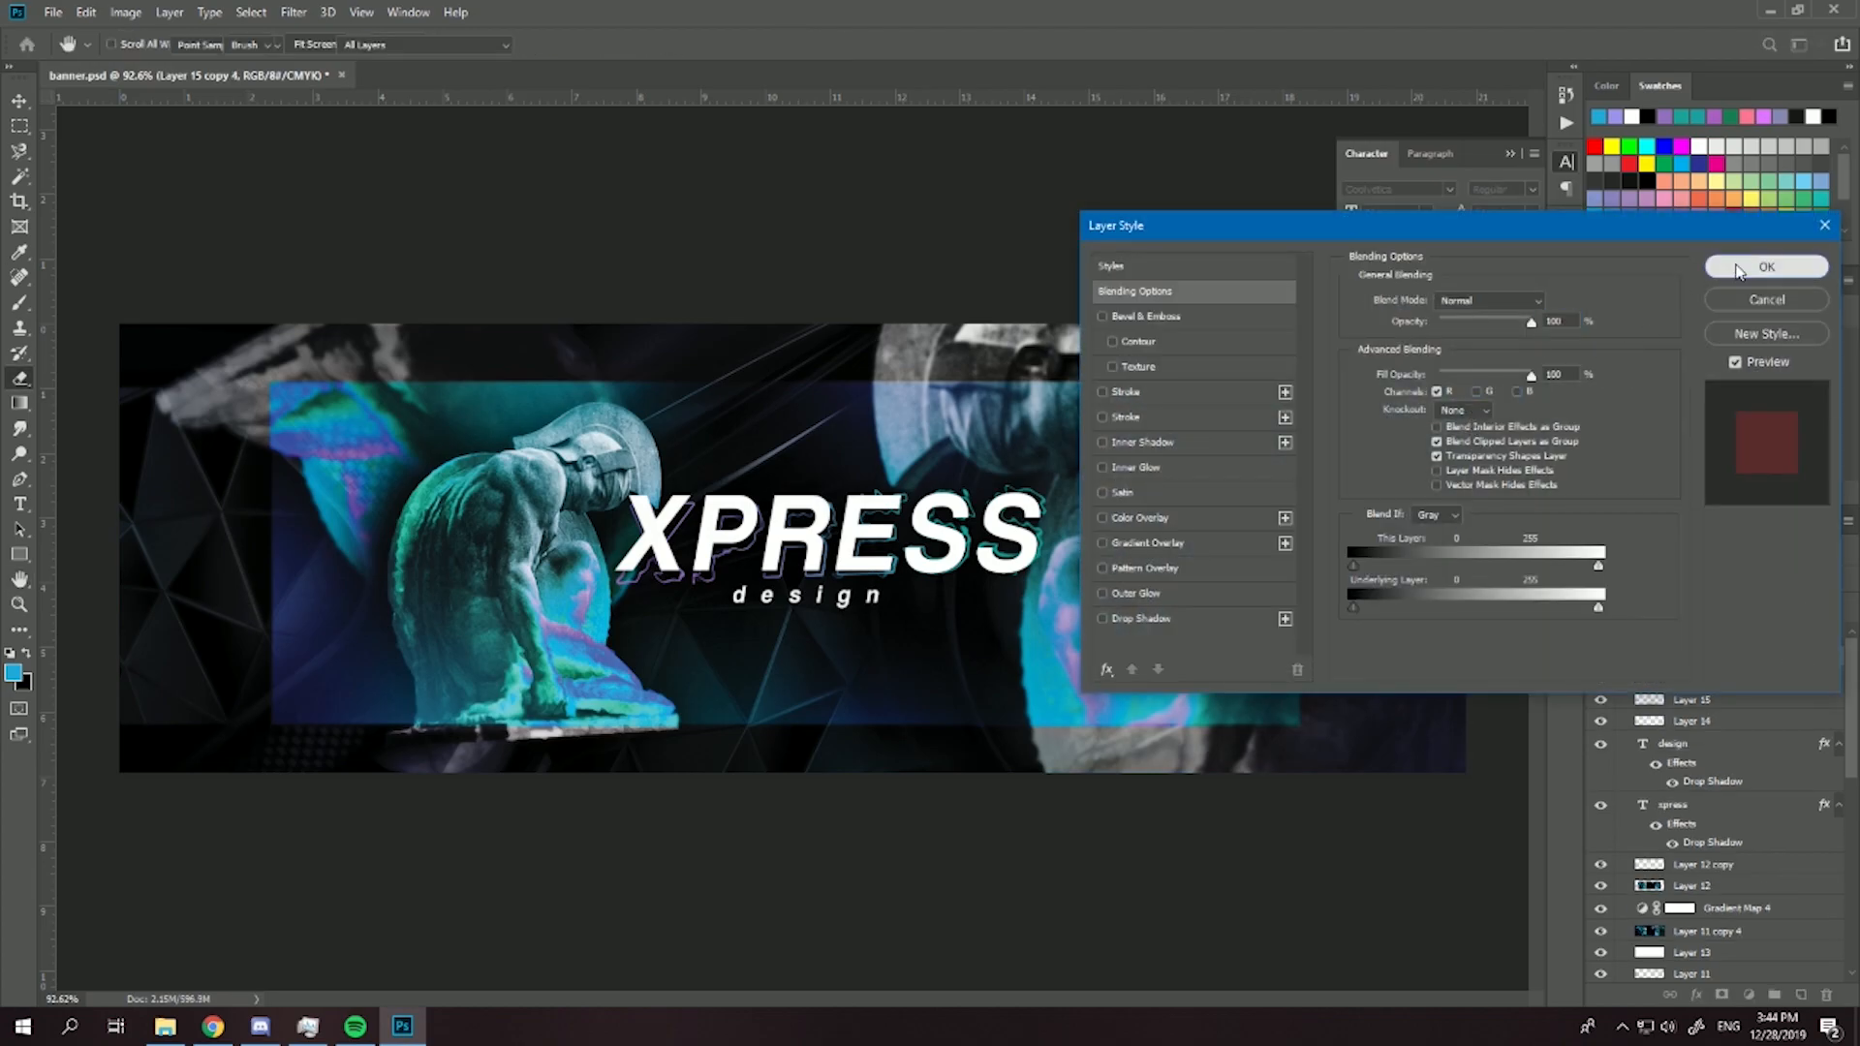
{"action": "left_click", "coordinate": [1766, 267]}
{"action": "key", "text": "e"}
- Nudge the red-channel layer slightly sideways for a color fringe and inspect the title and statue up close
{"action": "scroll", "coordinate": [252, 583], "scroll_direction": "up", "scroll_amount": 3}
{"action": "left_click", "coordinate": [19, 102]}
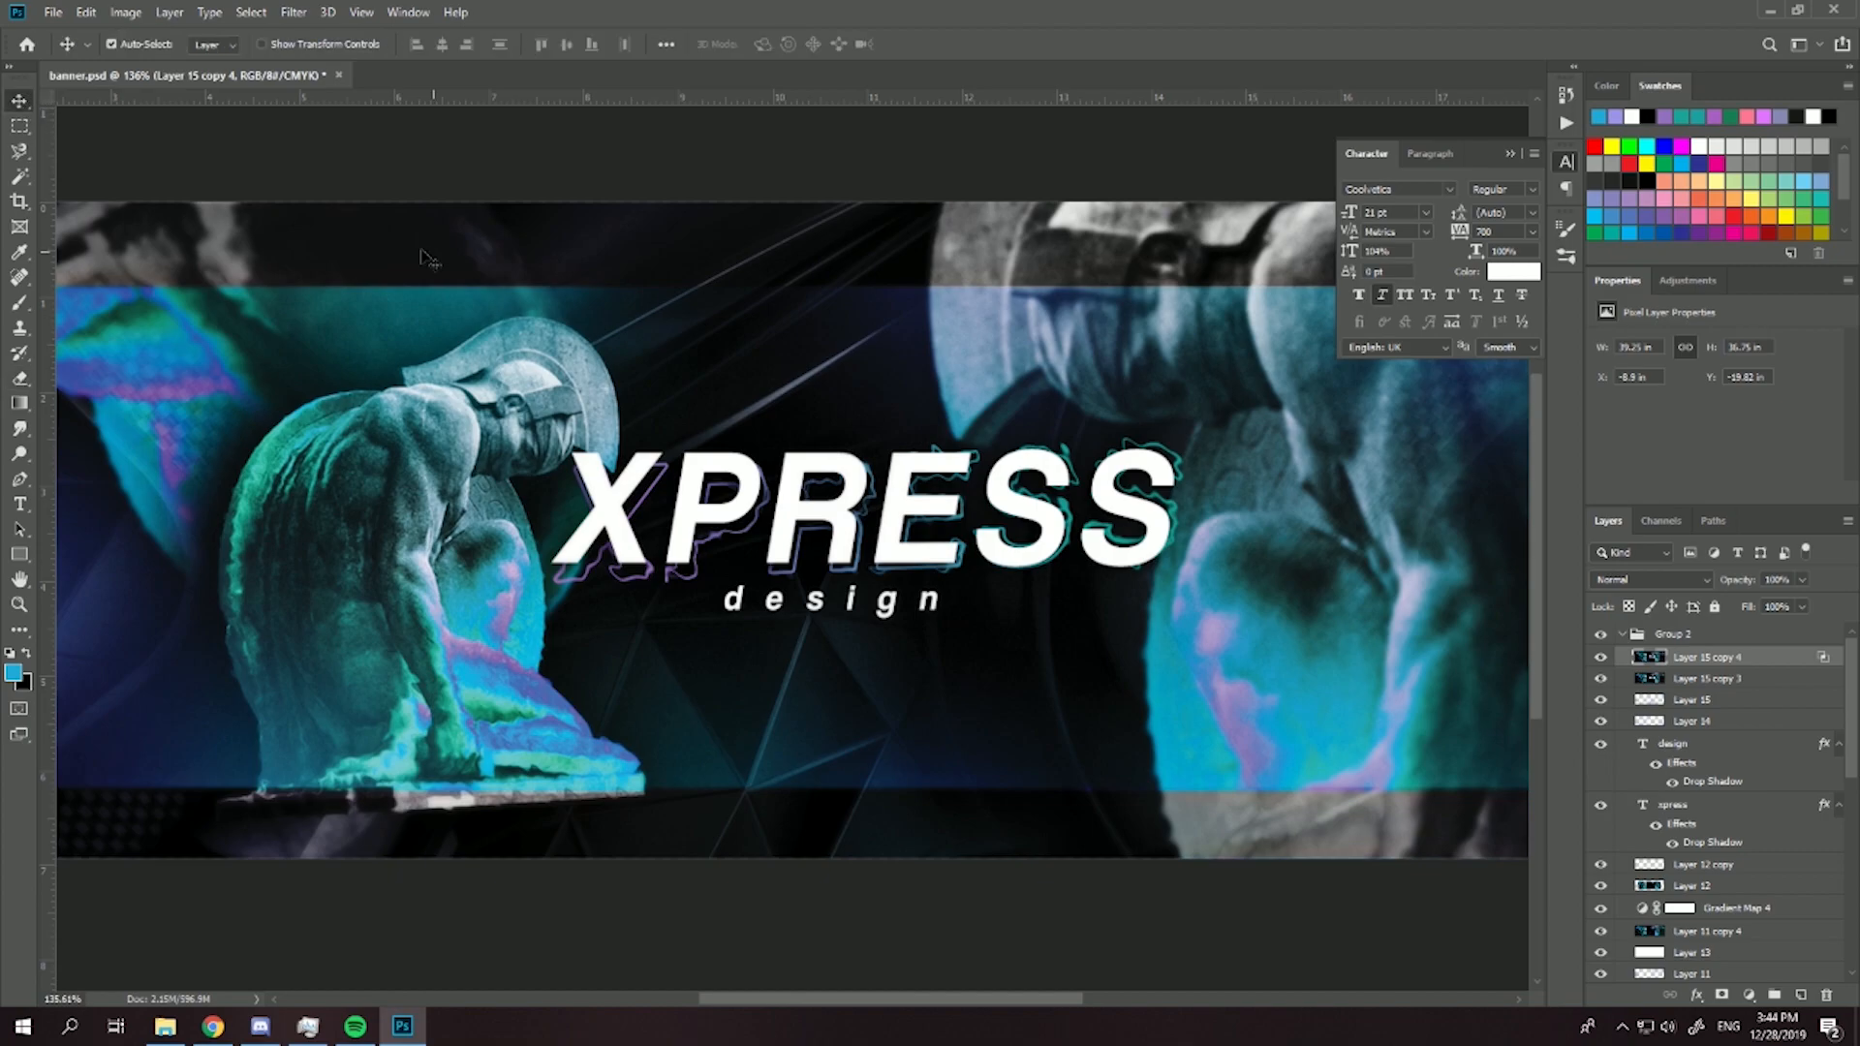
{"action": "scroll", "coordinate": [503, 382], "scroll_direction": "up", "scroll_amount": 4}
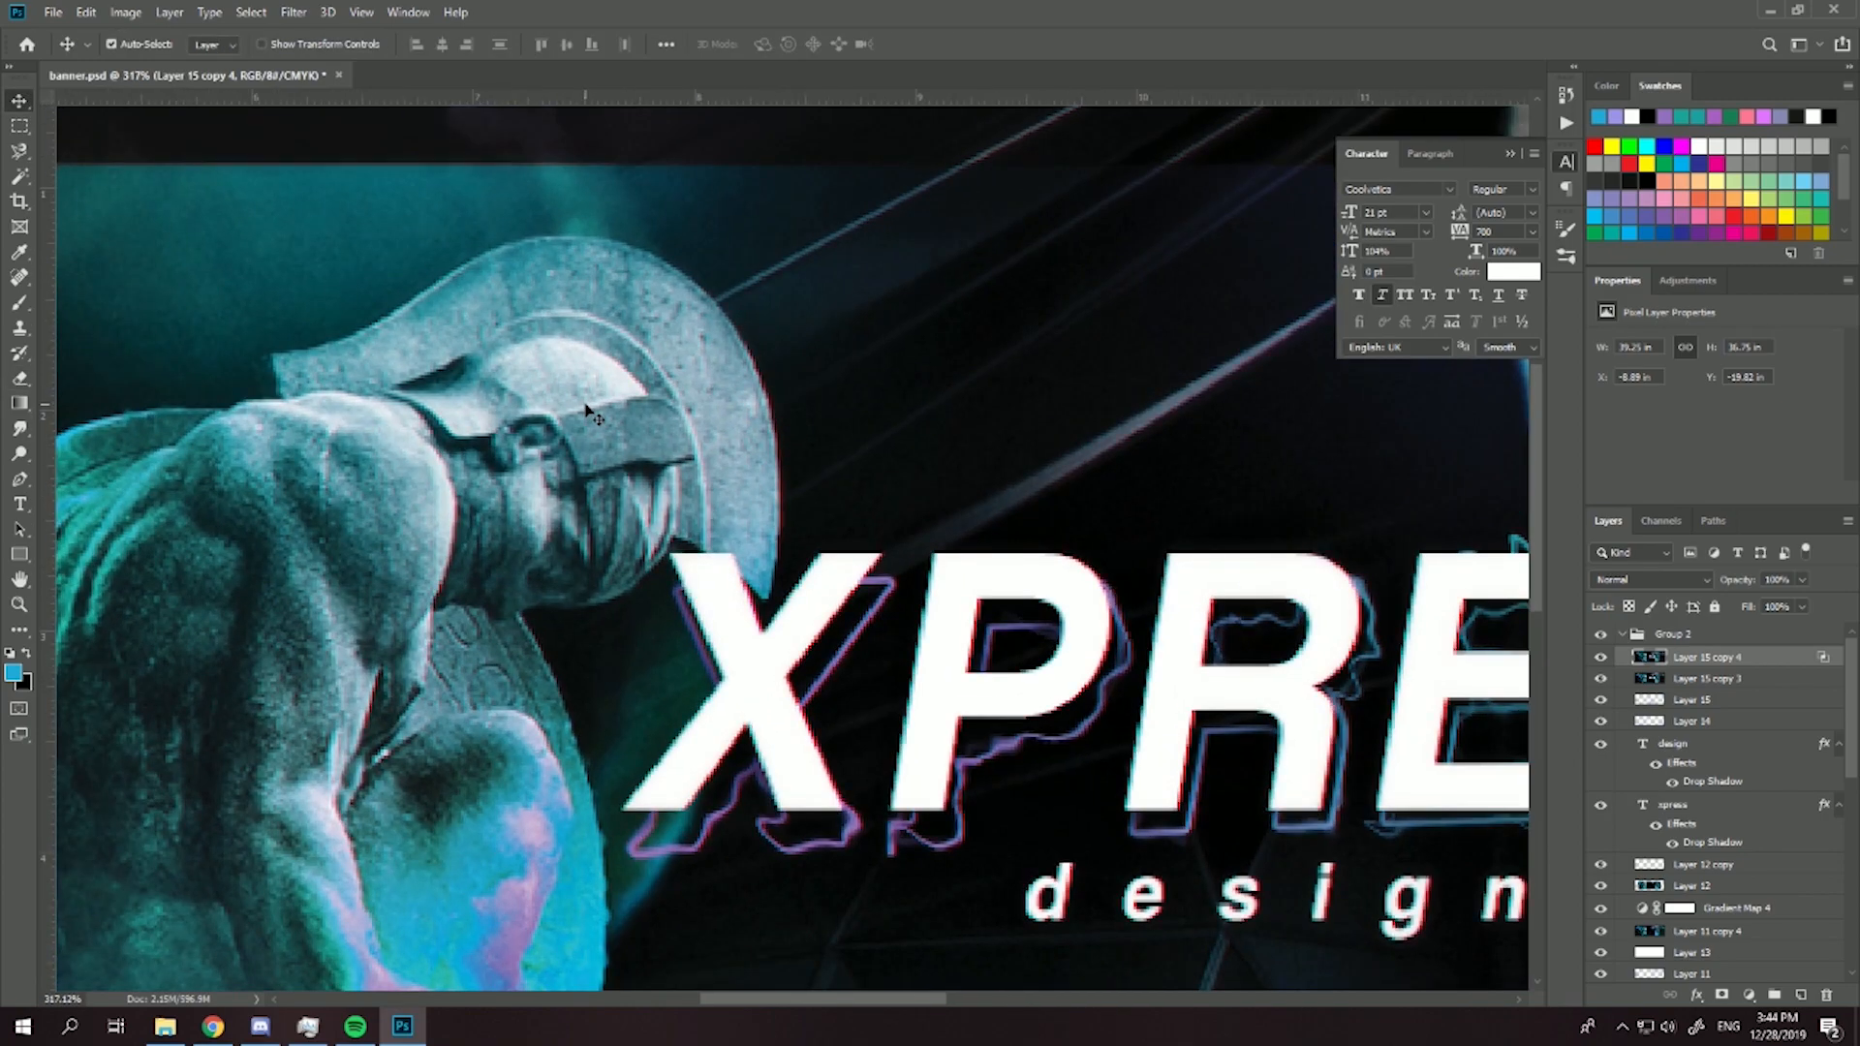
{"action": "scroll", "coordinate": [597, 444], "scroll_direction": "down", "scroll_amount": 5}
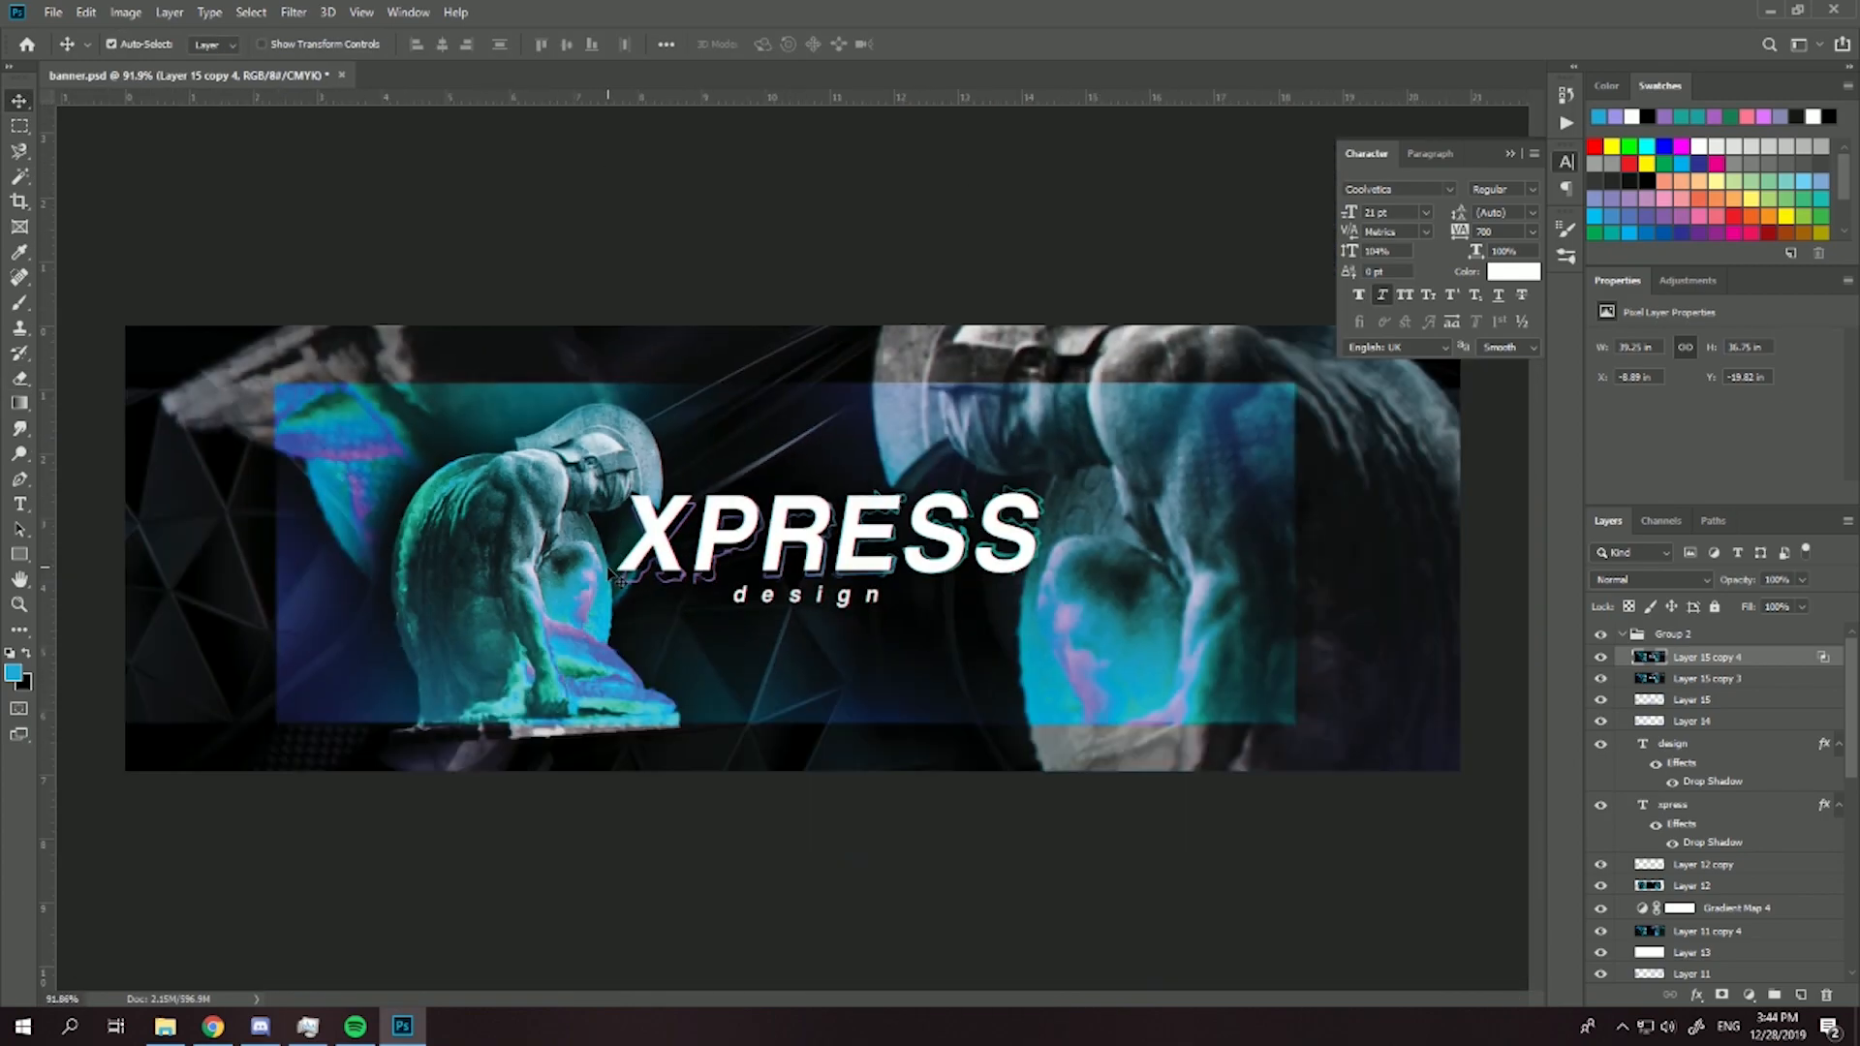
{"action": "scroll", "coordinate": [610, 573], "scroll_direction": "up", "scroll_amount": 3}
{"action": "scroll", "coordinate": [715, 620], "scroll_direction": "down", "scroll_amount": 5}
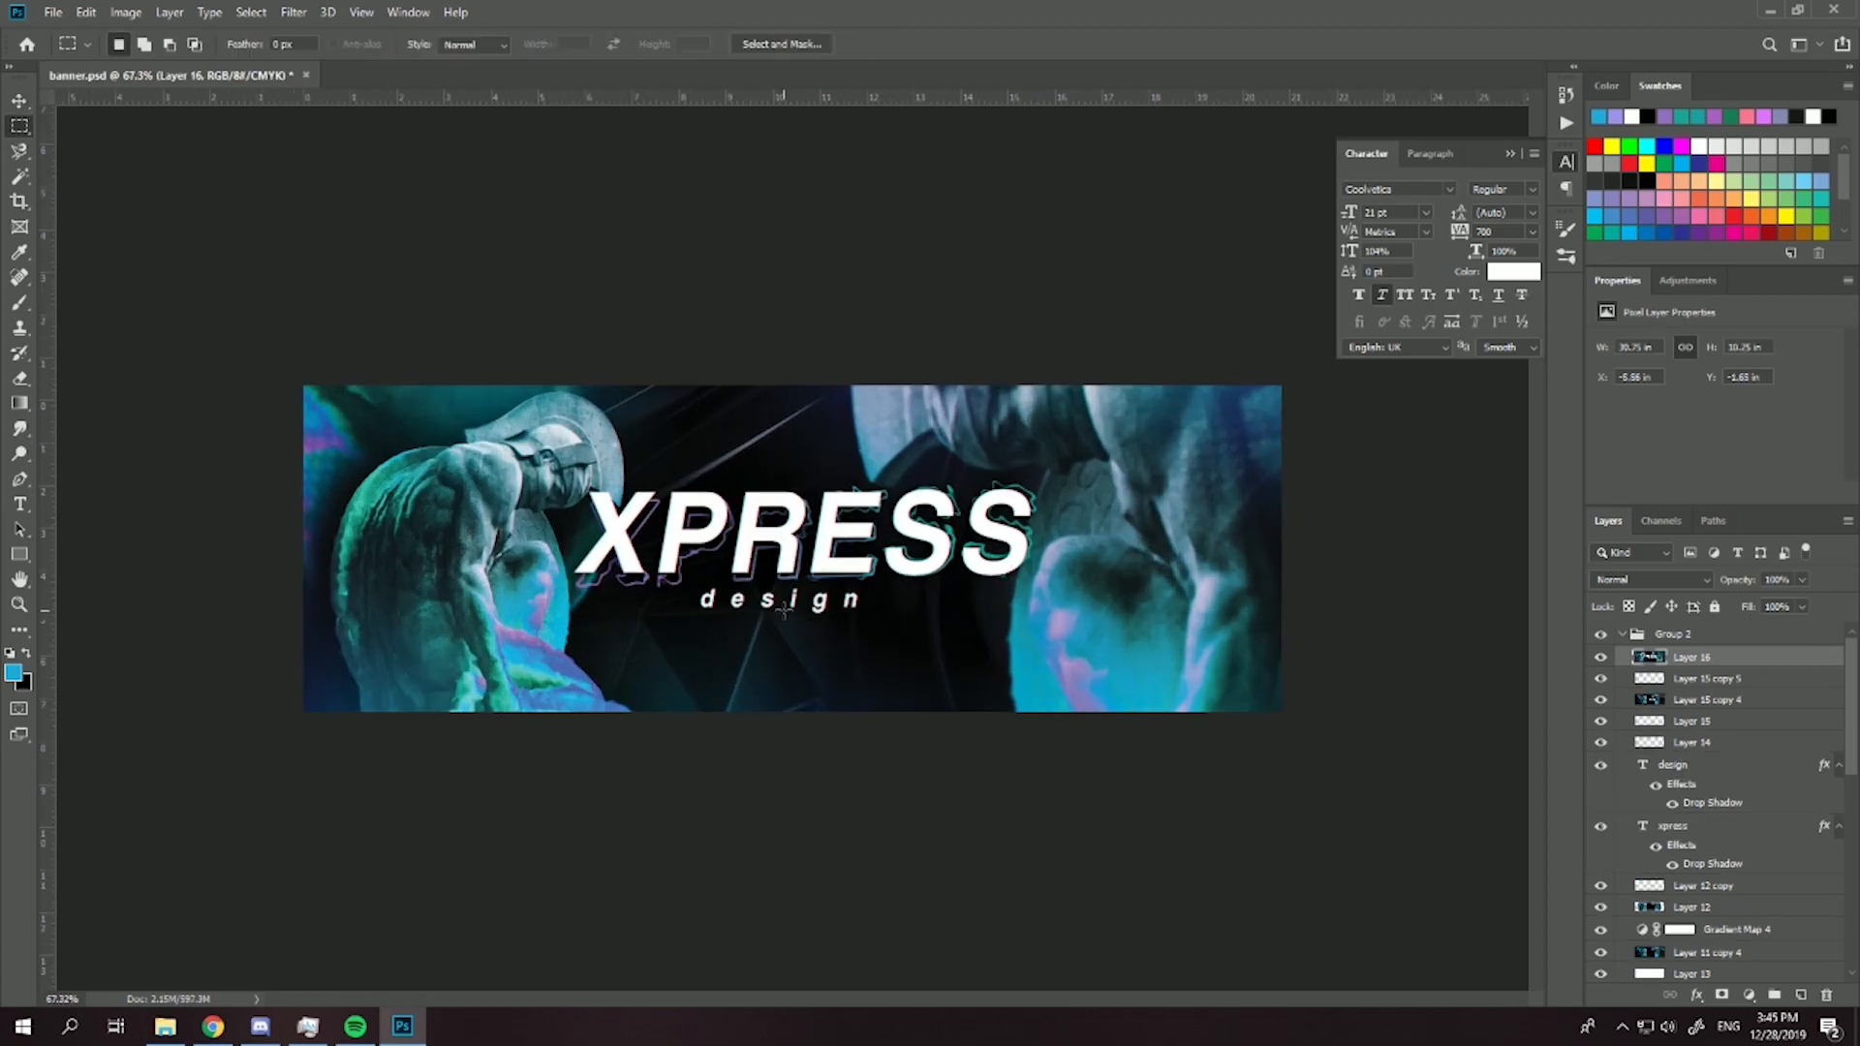
{"action": "scroll", "coordinate": [792, 612], "scroll_direction": "up", "scroll_amount": 1}
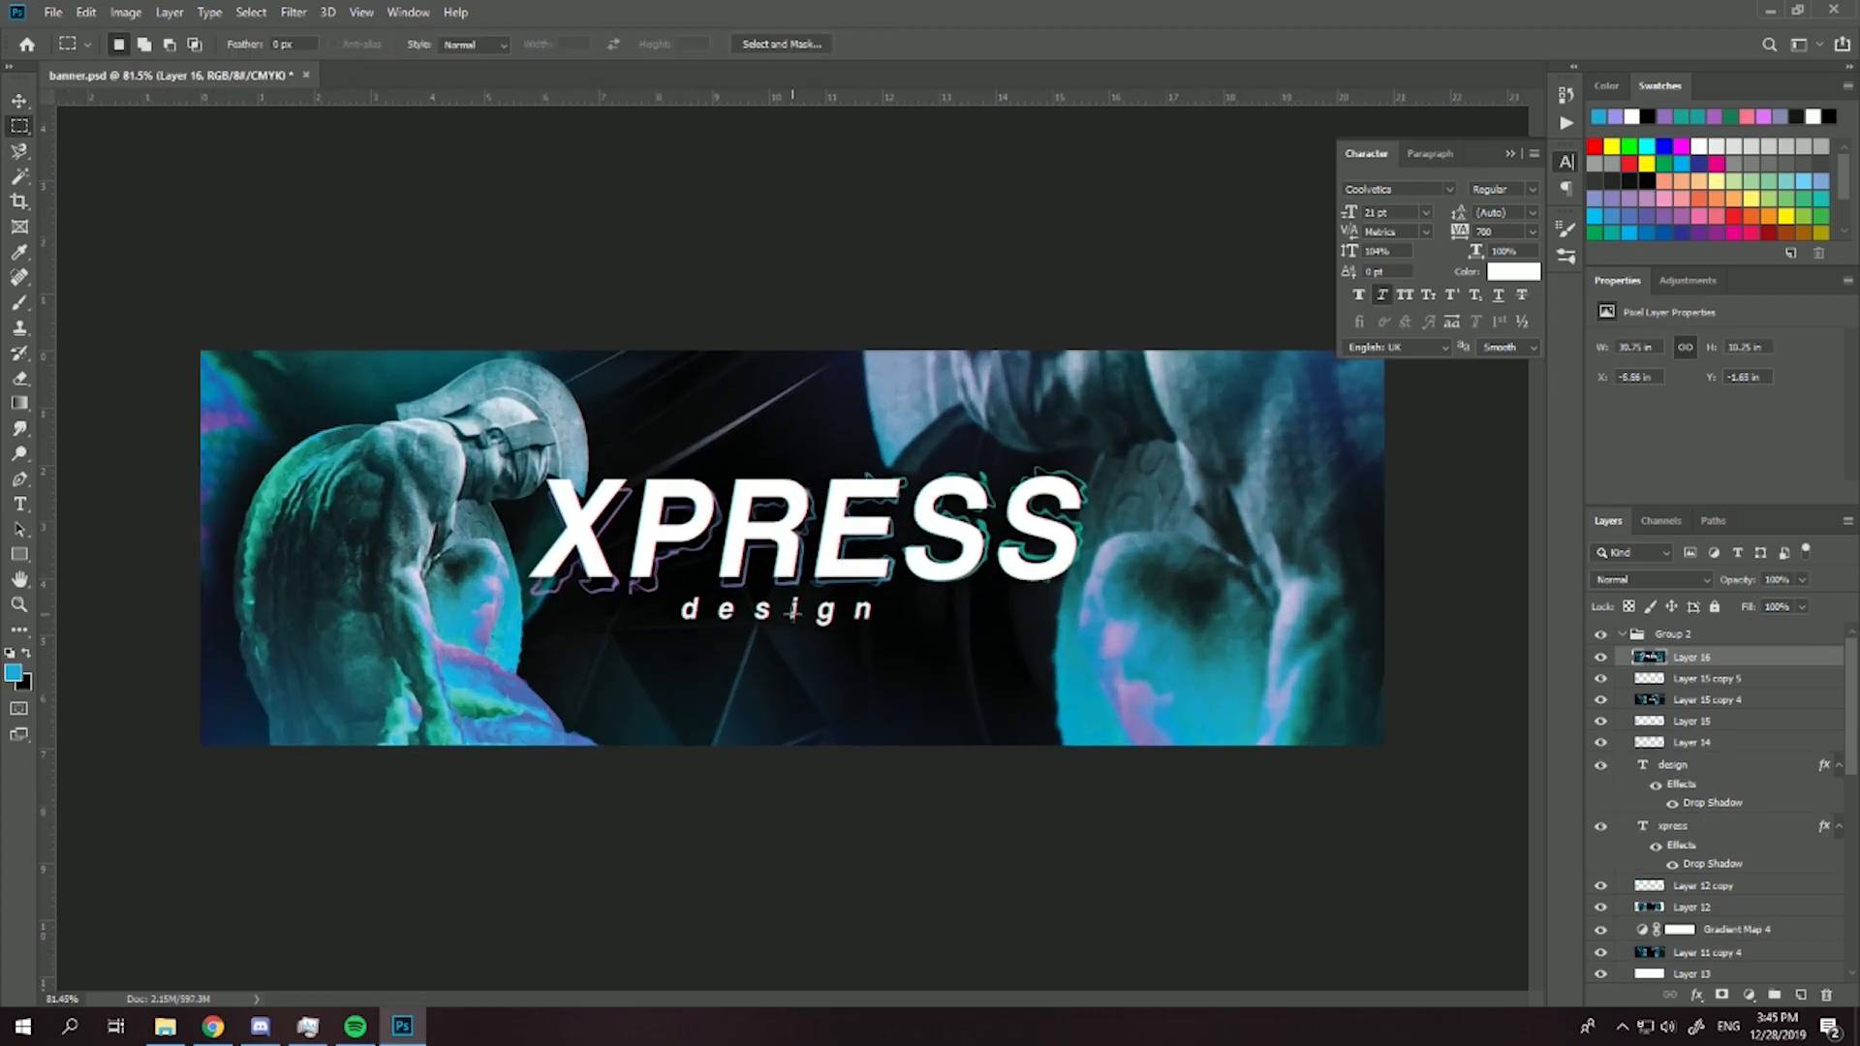
- Toggle Layer 16 to compare the enlarged and bordered banner versions, leaving Layer 16 hidden
{"action": "left_click", "coordinate": [1603, 659]}
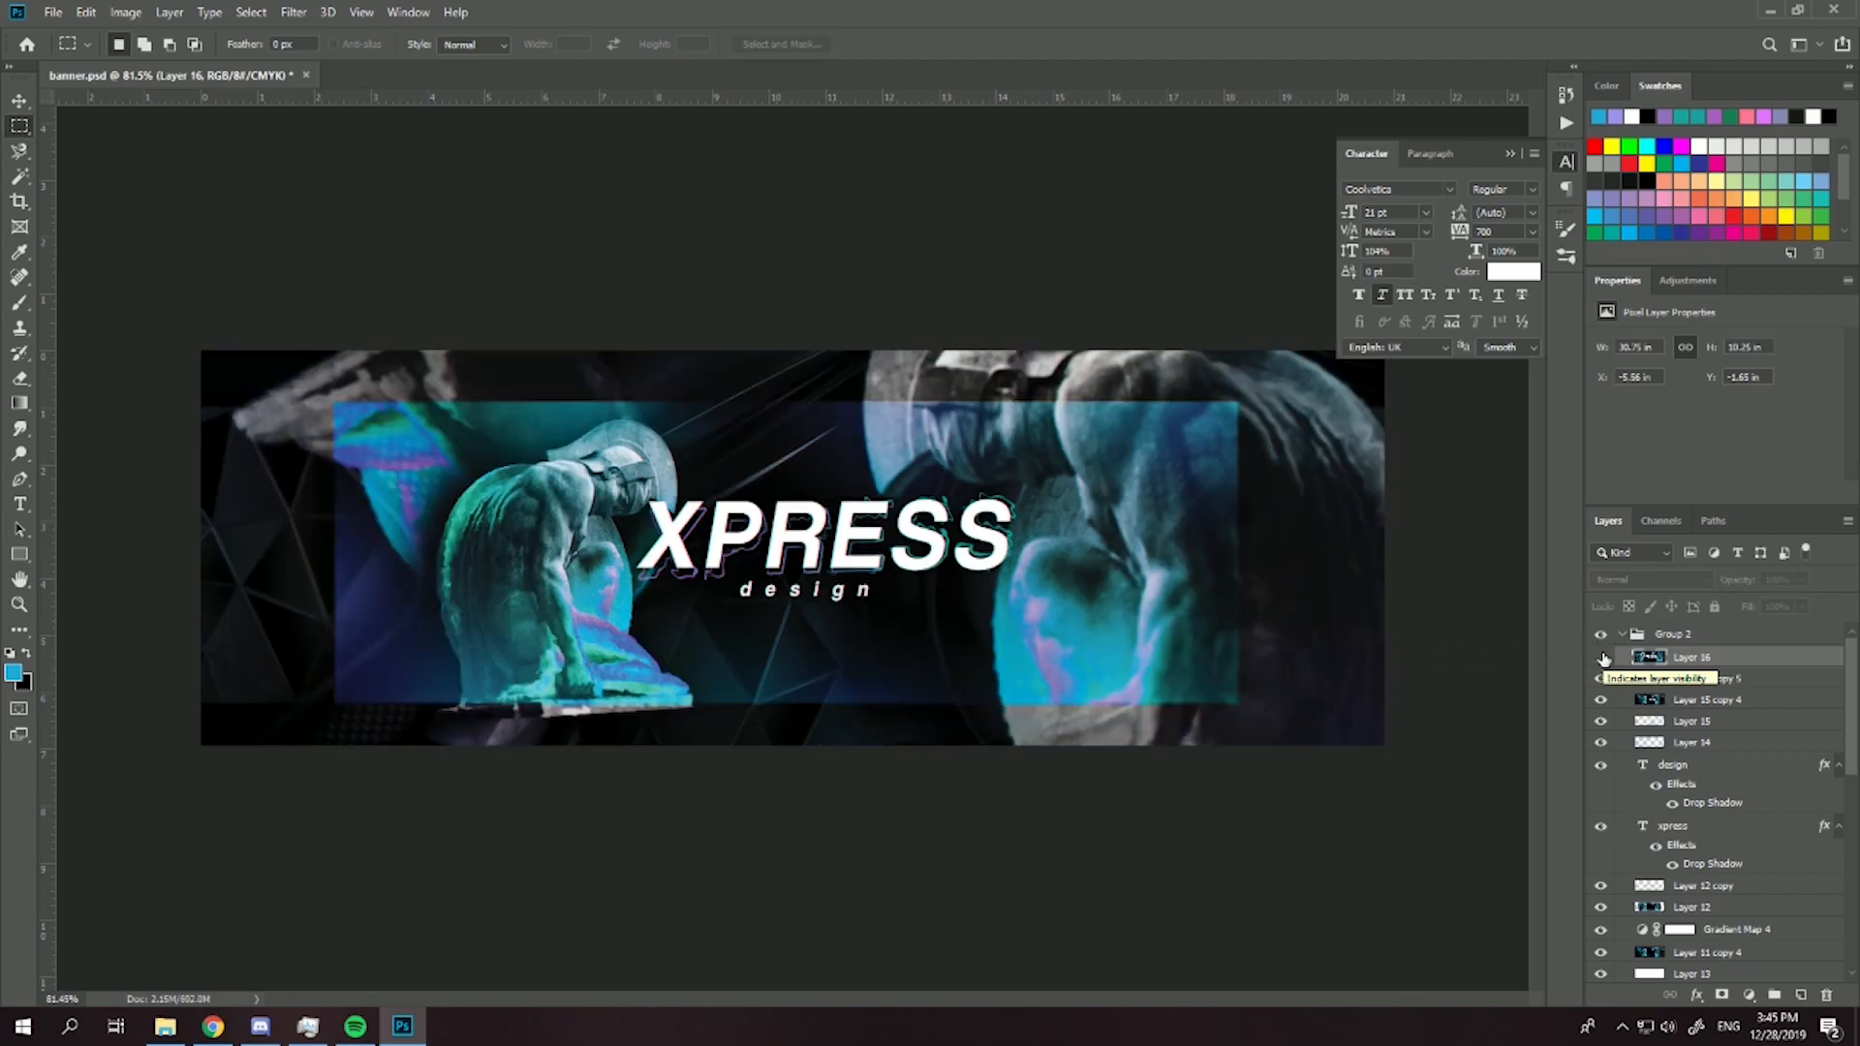
{"action": "left_click", "coordinate": [1603, 658]}
{"action": "left_click", "coordinate": [1603, 659]}
{"action": "left_click", "coordinate": [1603, 659]}
{"action": "left_click", "coordinate": [1603, 659]}
{"action": "scroll", "coordinate": [900, 725], "scroll_direction": "down", "scroll_amount": 3}
{"action": "scroll", "coordinate": [901, 726], "scroll_direction": "up", "scroll_amount": 3}
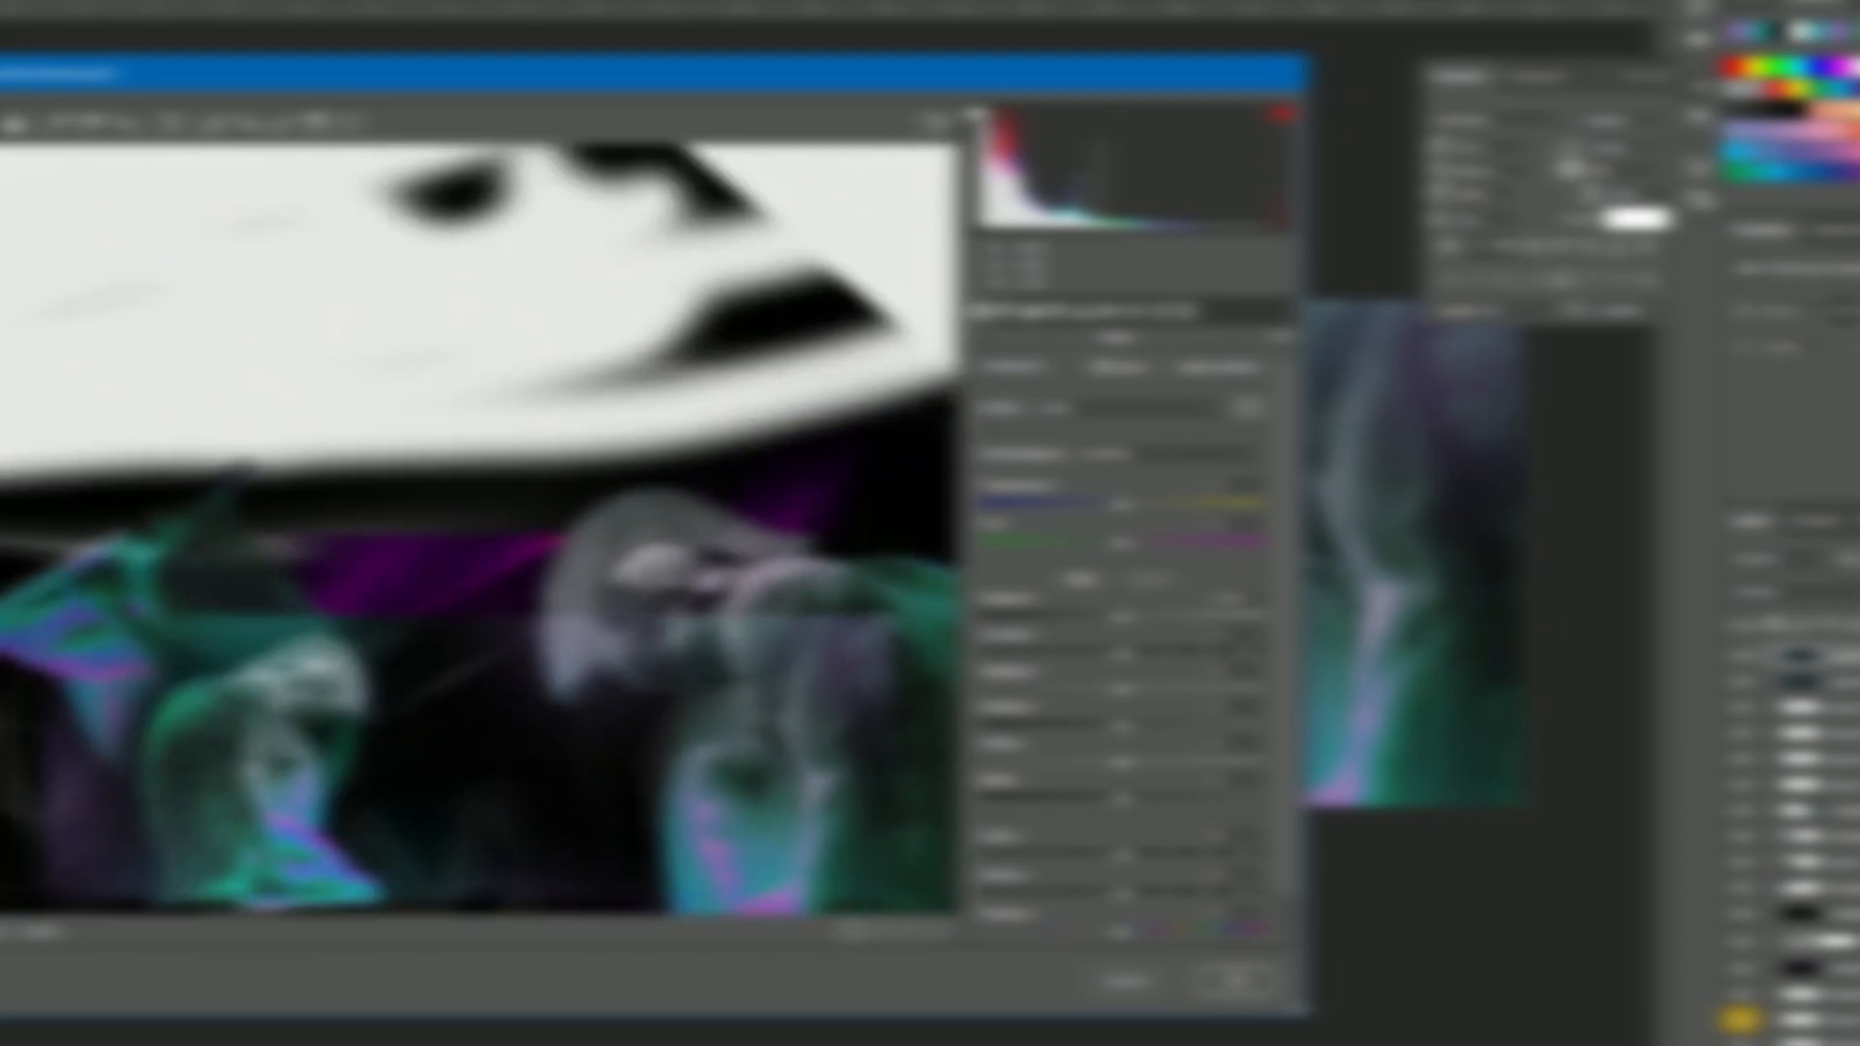
{"action": "scroll", "coordinate": [479, 557], "scroll_direction": "down", "scroll_amount": 2}
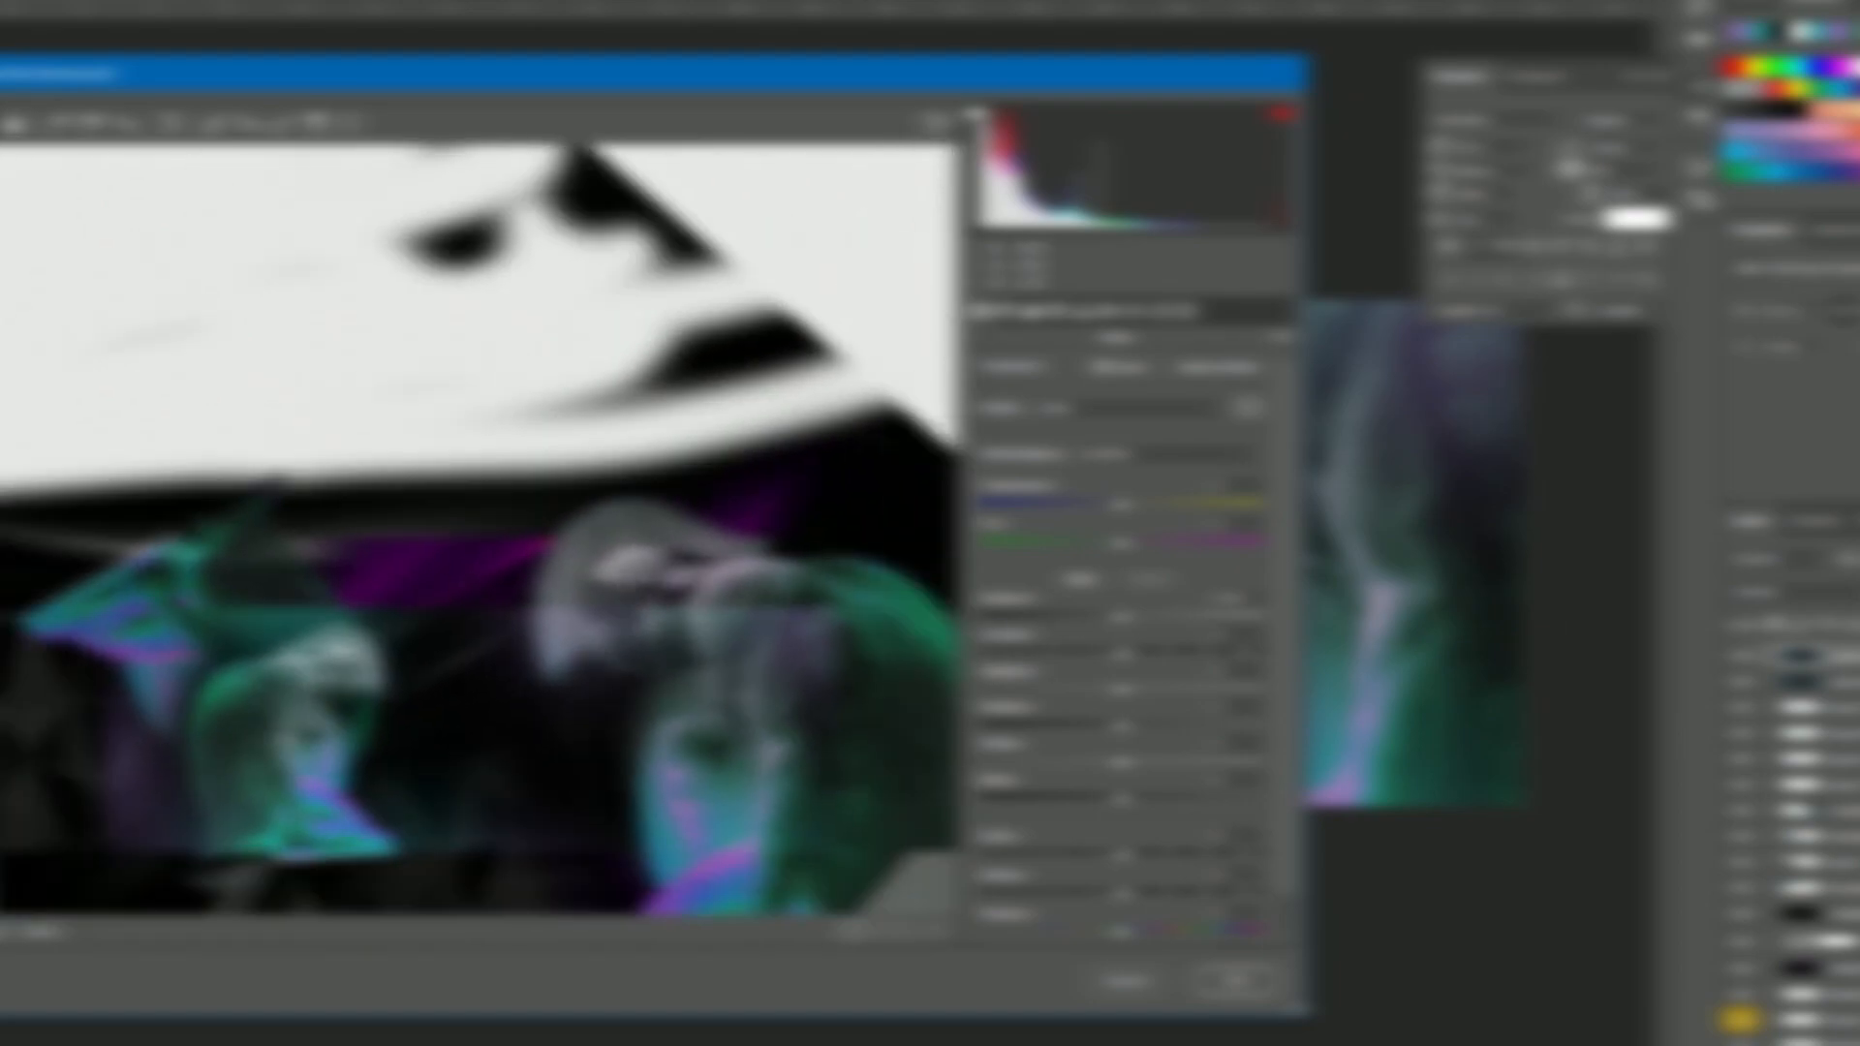
- Adjust the white balance and basic tonal sliders of the statue artwork in the Camera Raw filter
{"action": "left_click_drag", "start_coordinate": [1121, 504], "coordinate": [1114, 543]}
{"action": "scroll", "coordinate": [502, 749], "scroll_direction": "up", "scroll_amount": 3}
{"action": "left_click_drag", "start_coordinate": [502, 748], "coordinate": [502, 451]}
{"action": "left_click_drag", "start_coordinate": [1121, 617], "coordinate": [1135, 812]}
{"action": "scroll", "coordinate": [1131, 748], "scroll_direction": "down", "scroll_amount": 1}
{"action": "left_click_drag", "start_coordinate": [1121, 852], "coordinate": [1140, 813]}
{"action": "left_click_drag", "start_coordinate": [1143, 462], "coordinate": [1124, 502]}
- Raise the sharpening amount in the Camera Raw detail settings
{"action": "left_click", "coordinate": [1008, 311]}
{"action": "left_click", "coordinate": [1032, 311]}
{"action": "left_click_drag", "start_coordinate": [983, 409], "coordinate": [1052, 410]}
- Shift individual color ranges of the artwork with the Camera Raw HSL adjustments
{"action": "left_click", "coordinate": [1057, 310]}
{"action": "left_click", "coordinate": [998, 373]}
{"action": "left_click_drag", "start_coordinate": [1126, 458], "coordinate": [1122, 458]}
{"action": "left_click_drag", "start_coordinate": [1127, 689], "coordinate": [1162, 574]}
{"action": "scroll", "coordinate": [643, 614], "scroll_direction": "down", "scroll_amount": 2}
{"action": "scroll", "coordinate": [643, 615], "scroll_direction": "up", "scroll_amount": 1}
- Increase the grain amount in the Camera Raw effects settings
{"action": "left_click", "coordinate": [1106, 311]}
{"action": "left_click", "coordinate": [1131, 311]}
{"action": "left_click_drag", "start_coordinate": [984, 412], "coordinate": [1030, 411]}
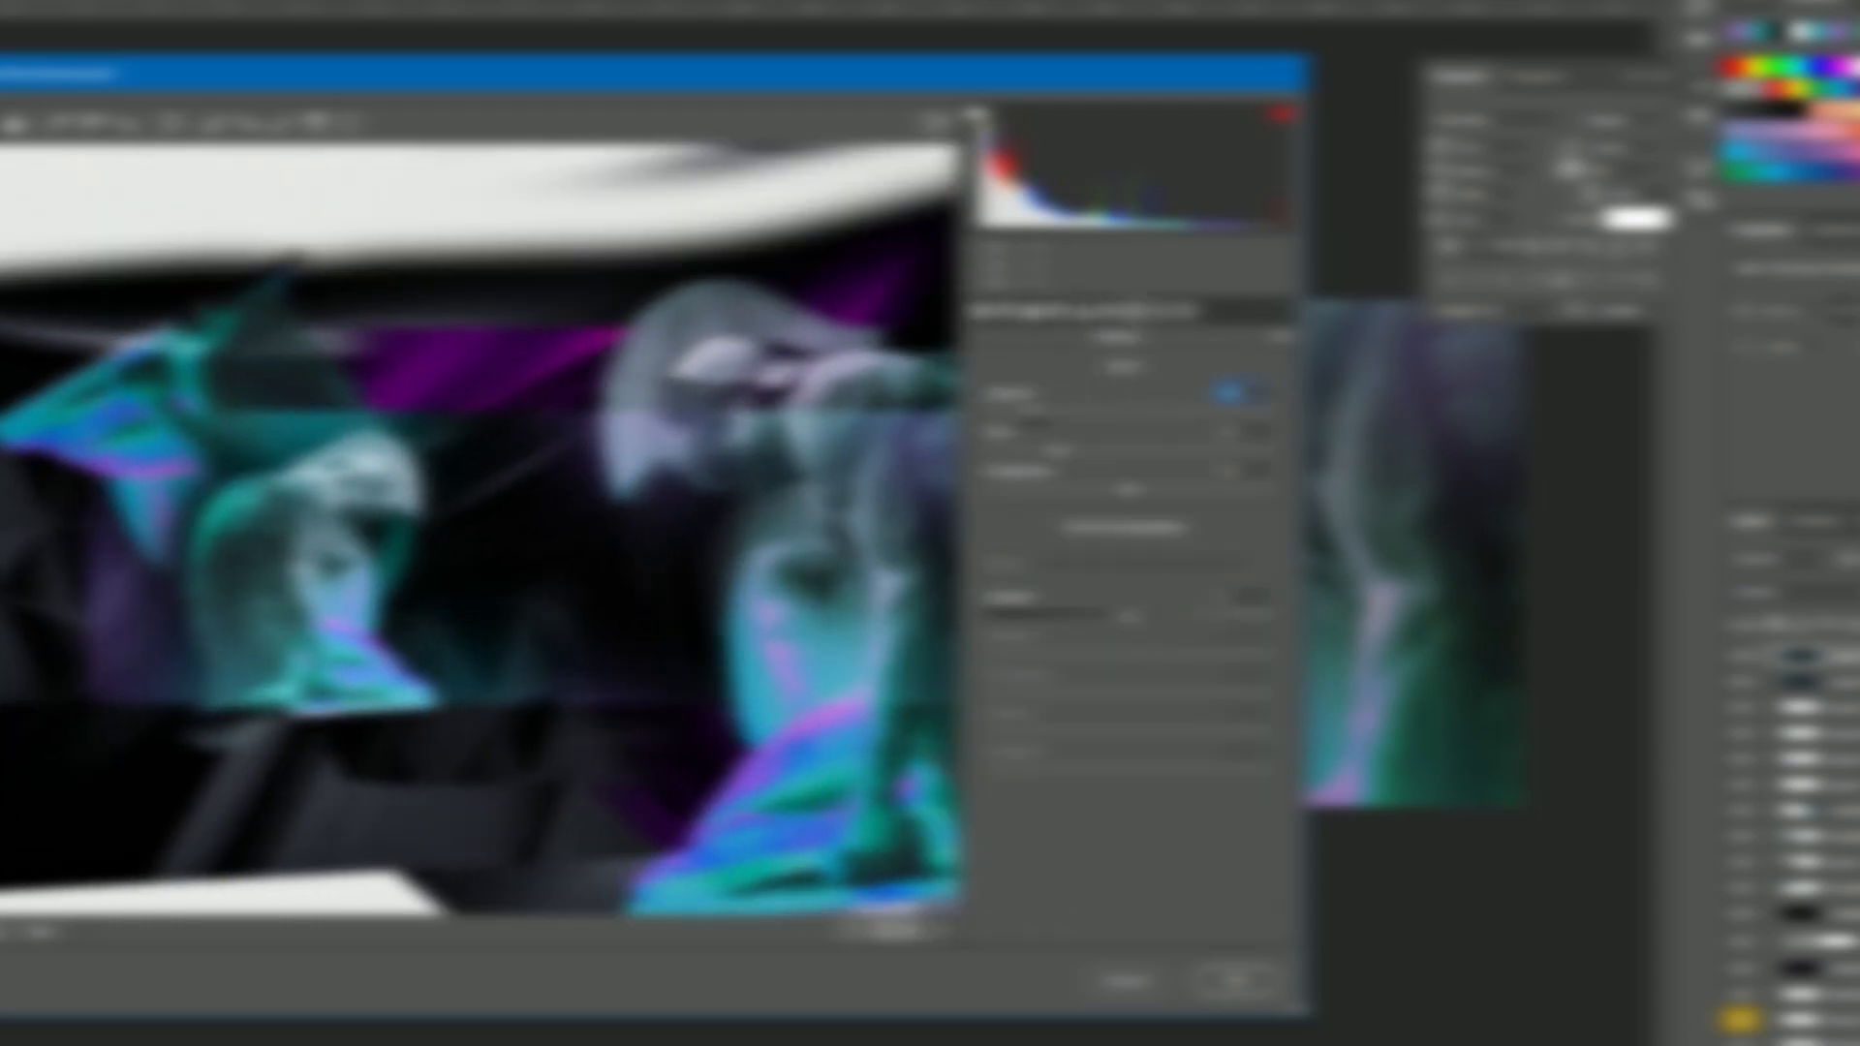
- Adjust the Camera Raw calibration sliders to shift the primary colors and apply the filter to the artwork
{"action": "left_click", "coordinate": [1156, 311]}
{"action": "left_click_drag", "start_coordinate": [1127, 464], "coordinate": [1128, 464]}
{"action": "left_click_drag", "start_coordinate": [1128, 754], "coordinate": [1154, 792]}
{"action": "left_click_drag", "start_coordinate": [1129, 644], "coordinate": [1089, 644]}
{"action": "left_click_drag", "start_coordinate": [1128, 683], "coordinate": [1104, 682]}
{"action": "left_click", "coordinate": [1182, 311]}
{"action": "left_click", "coordinate": [1240, 980]}
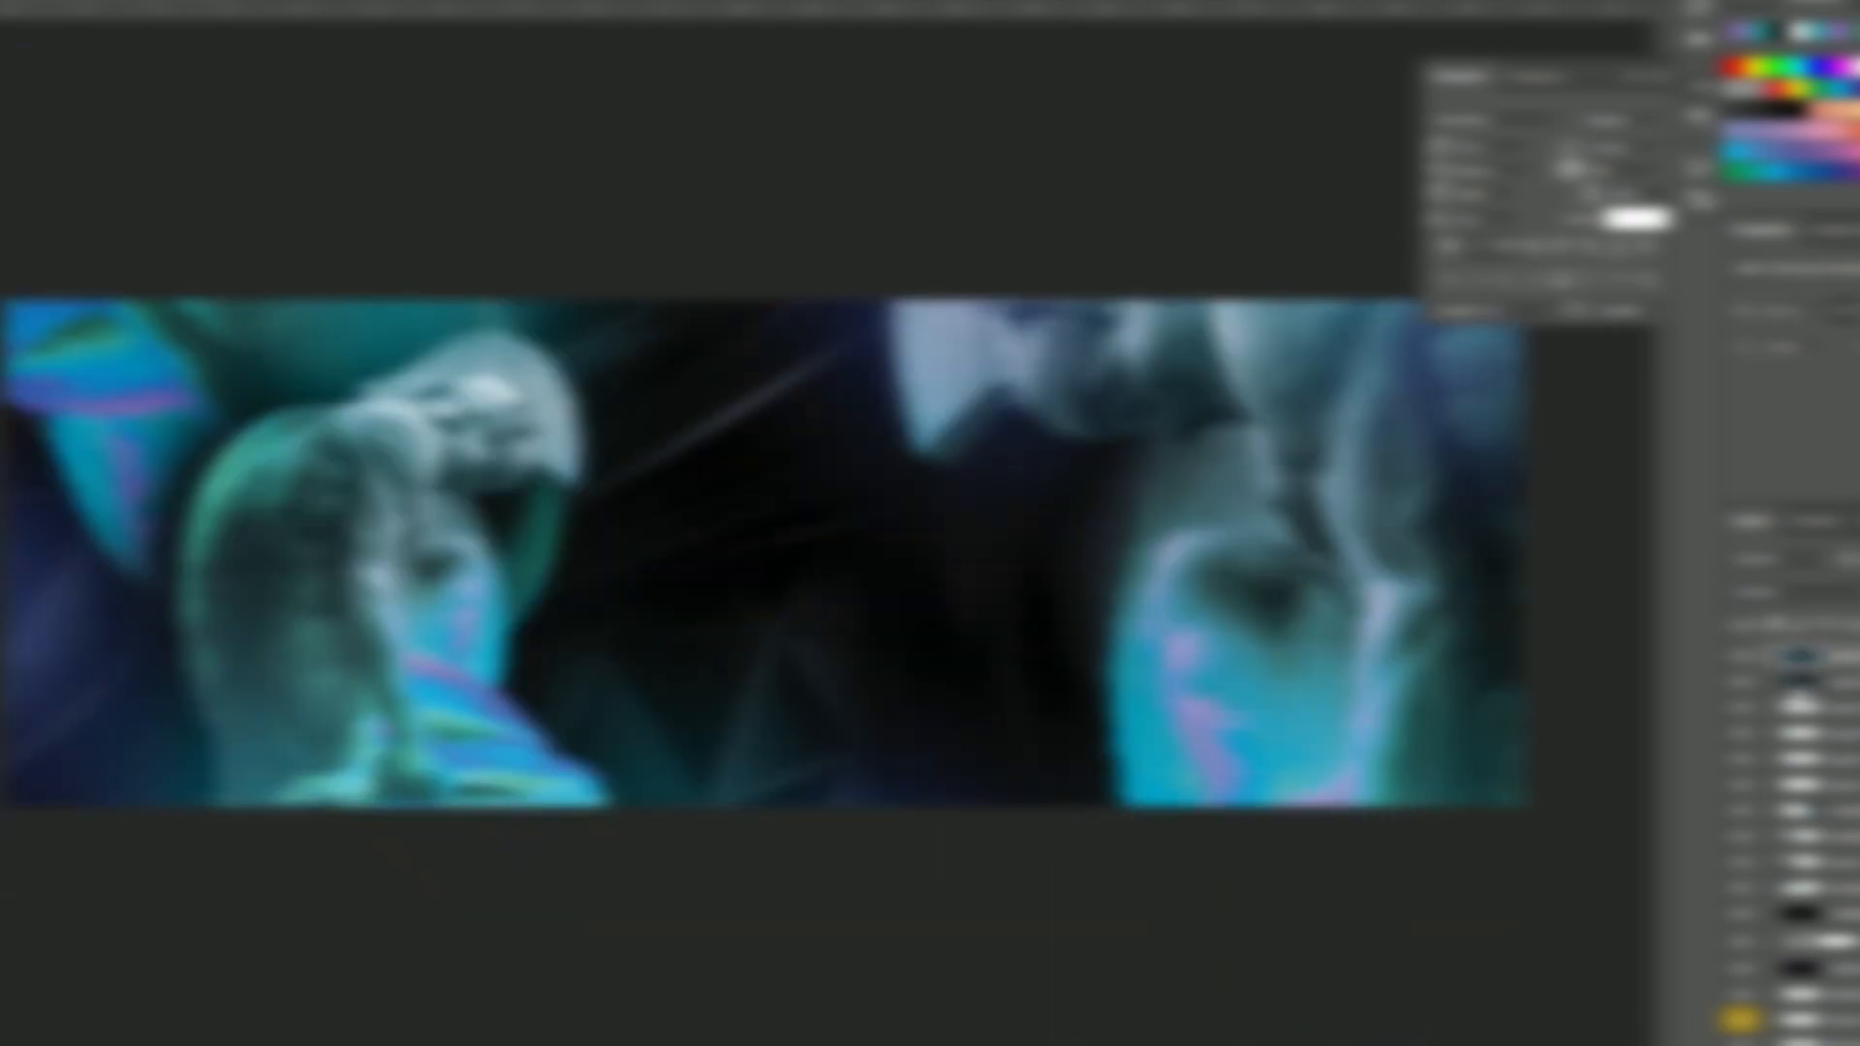